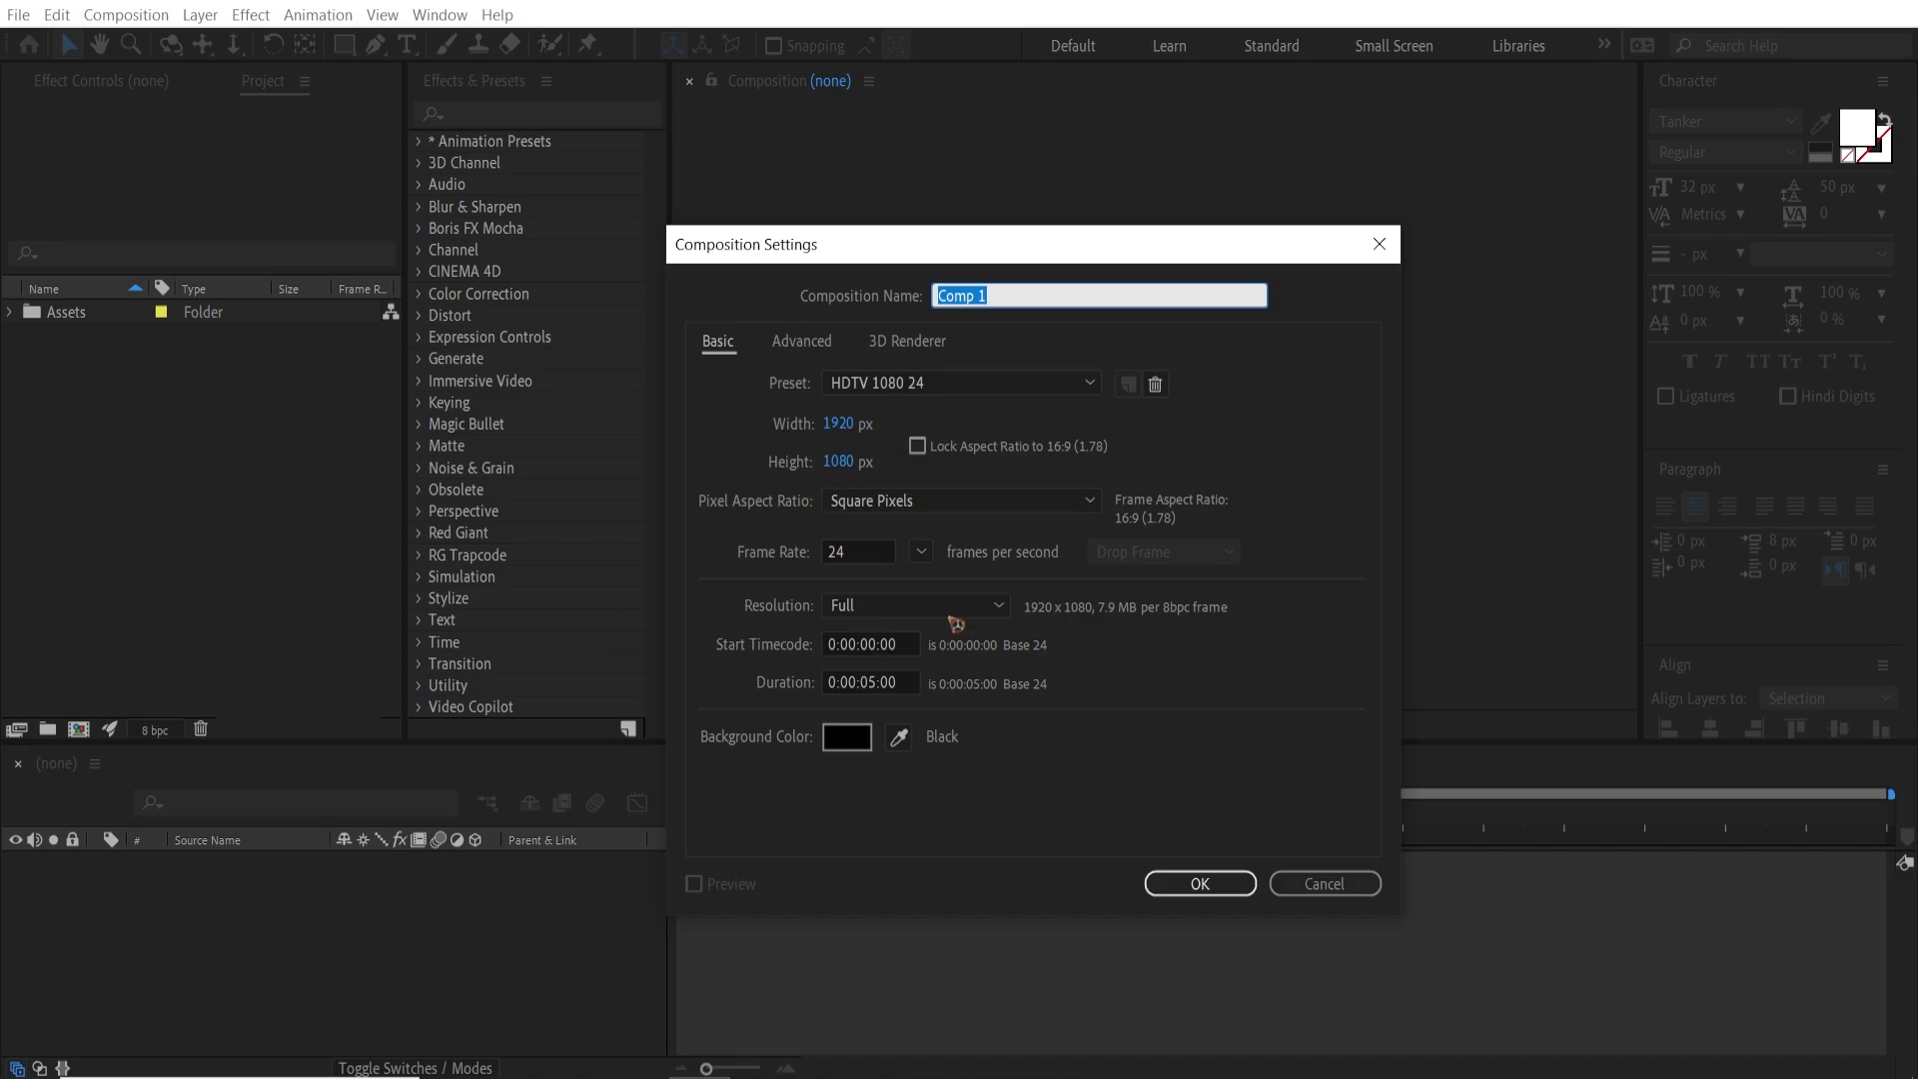
# Create a 1920 x 1080, 24 fps, five-second composition named Main Comp.
pyautogui.moveTo(1049, 297); pyautogui.dragTo(703, 300)
pyautogui.write('Main Comp')
pyautogui.click(1194, 883)
# Add a white 1920 x 1080 solid layer named BG to the composition.
pyautogui.click(199, 14)
pyautogui.moveTo(240, 42)
pyautogui.click(712, 76)
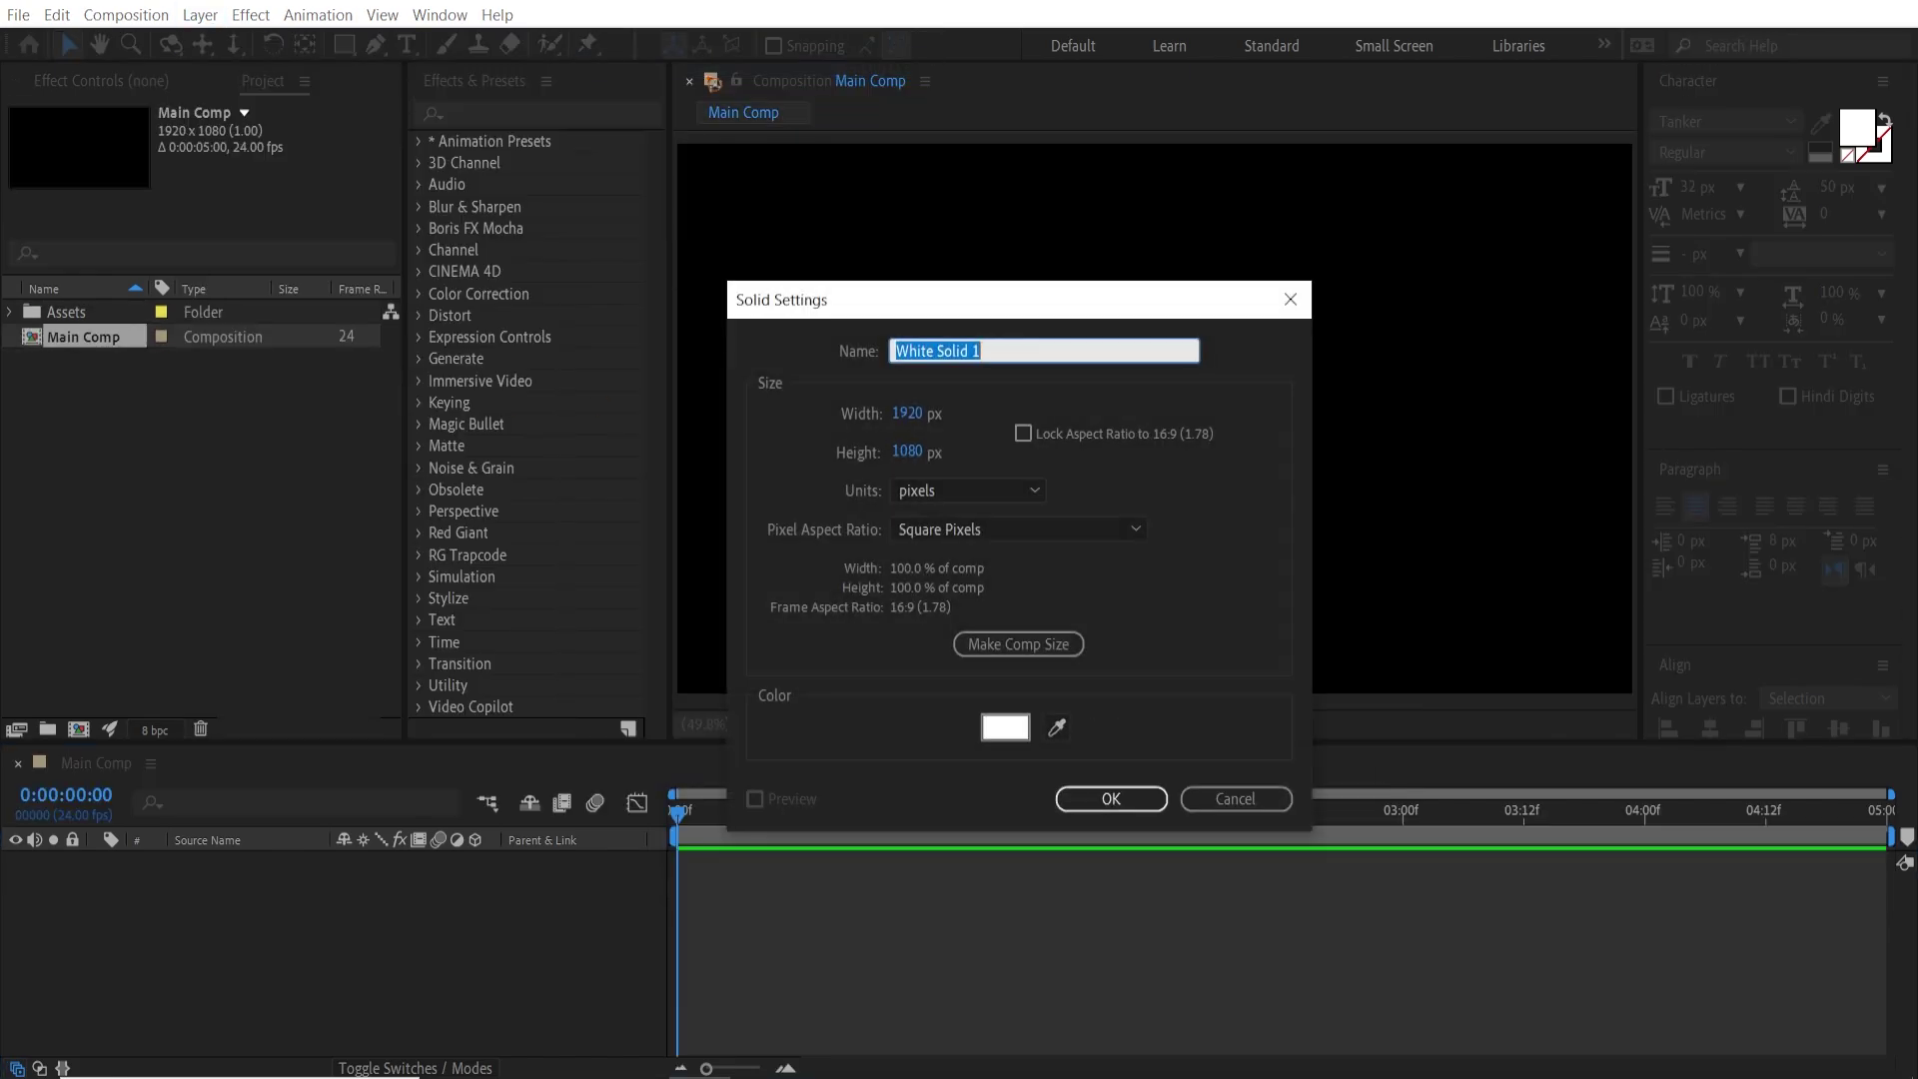
pyautogui.write('BG')
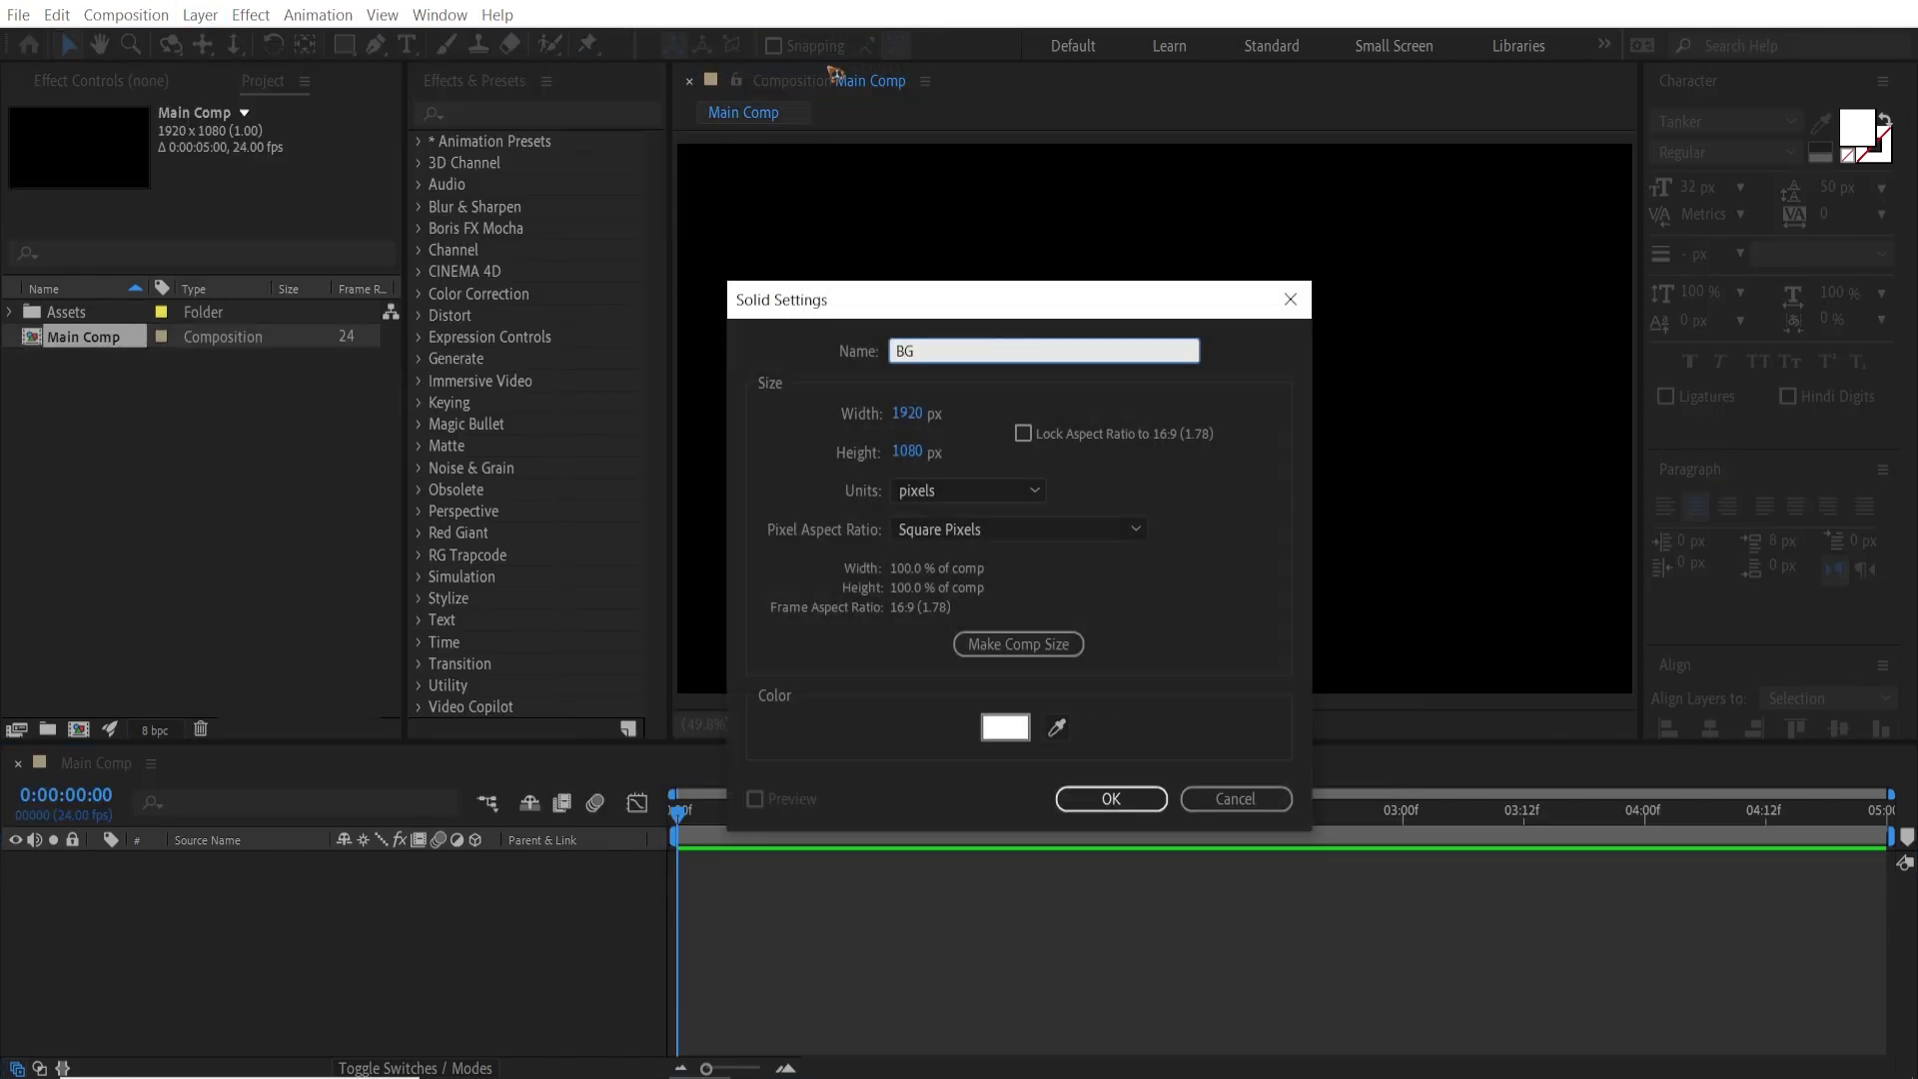
pyautogui.click(1106, 796)
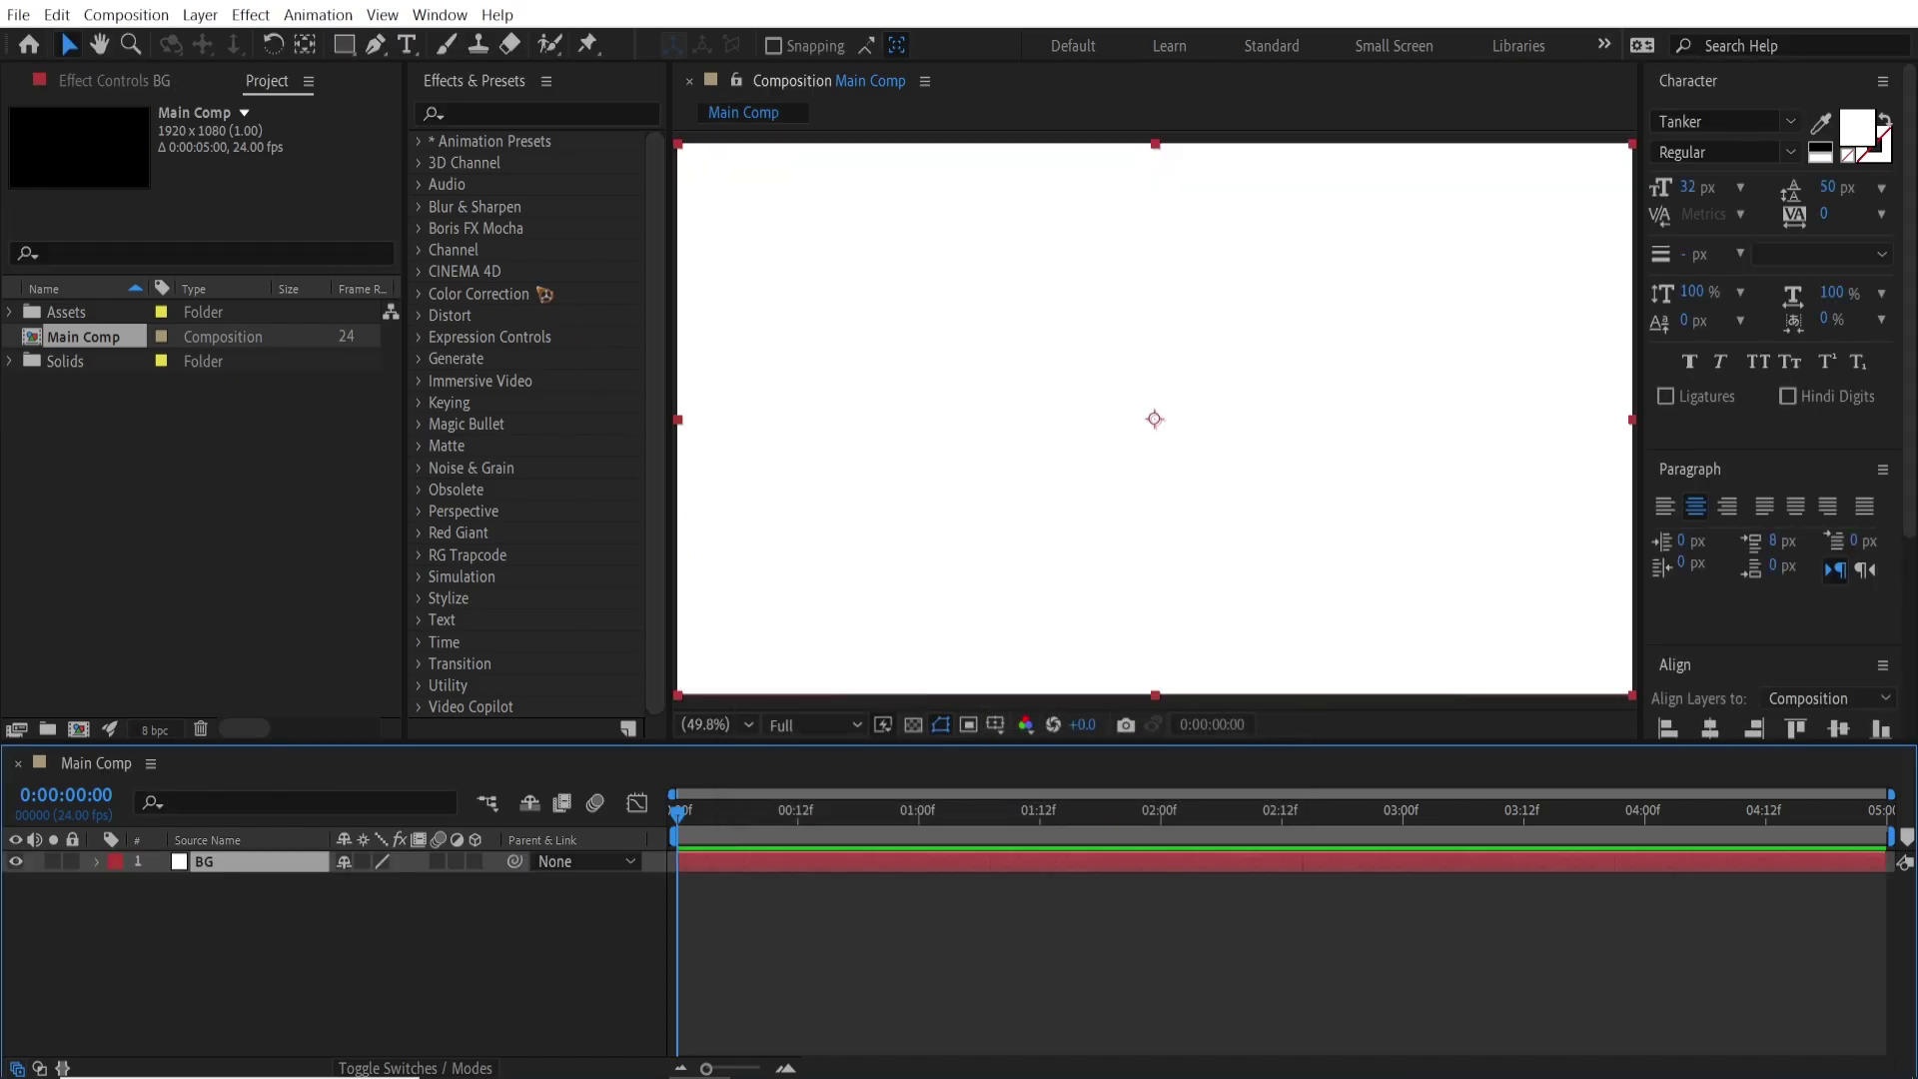
# Find the Gradient Ramp effect and apply it to the BG solid.
pyautogui.click(479, 104)
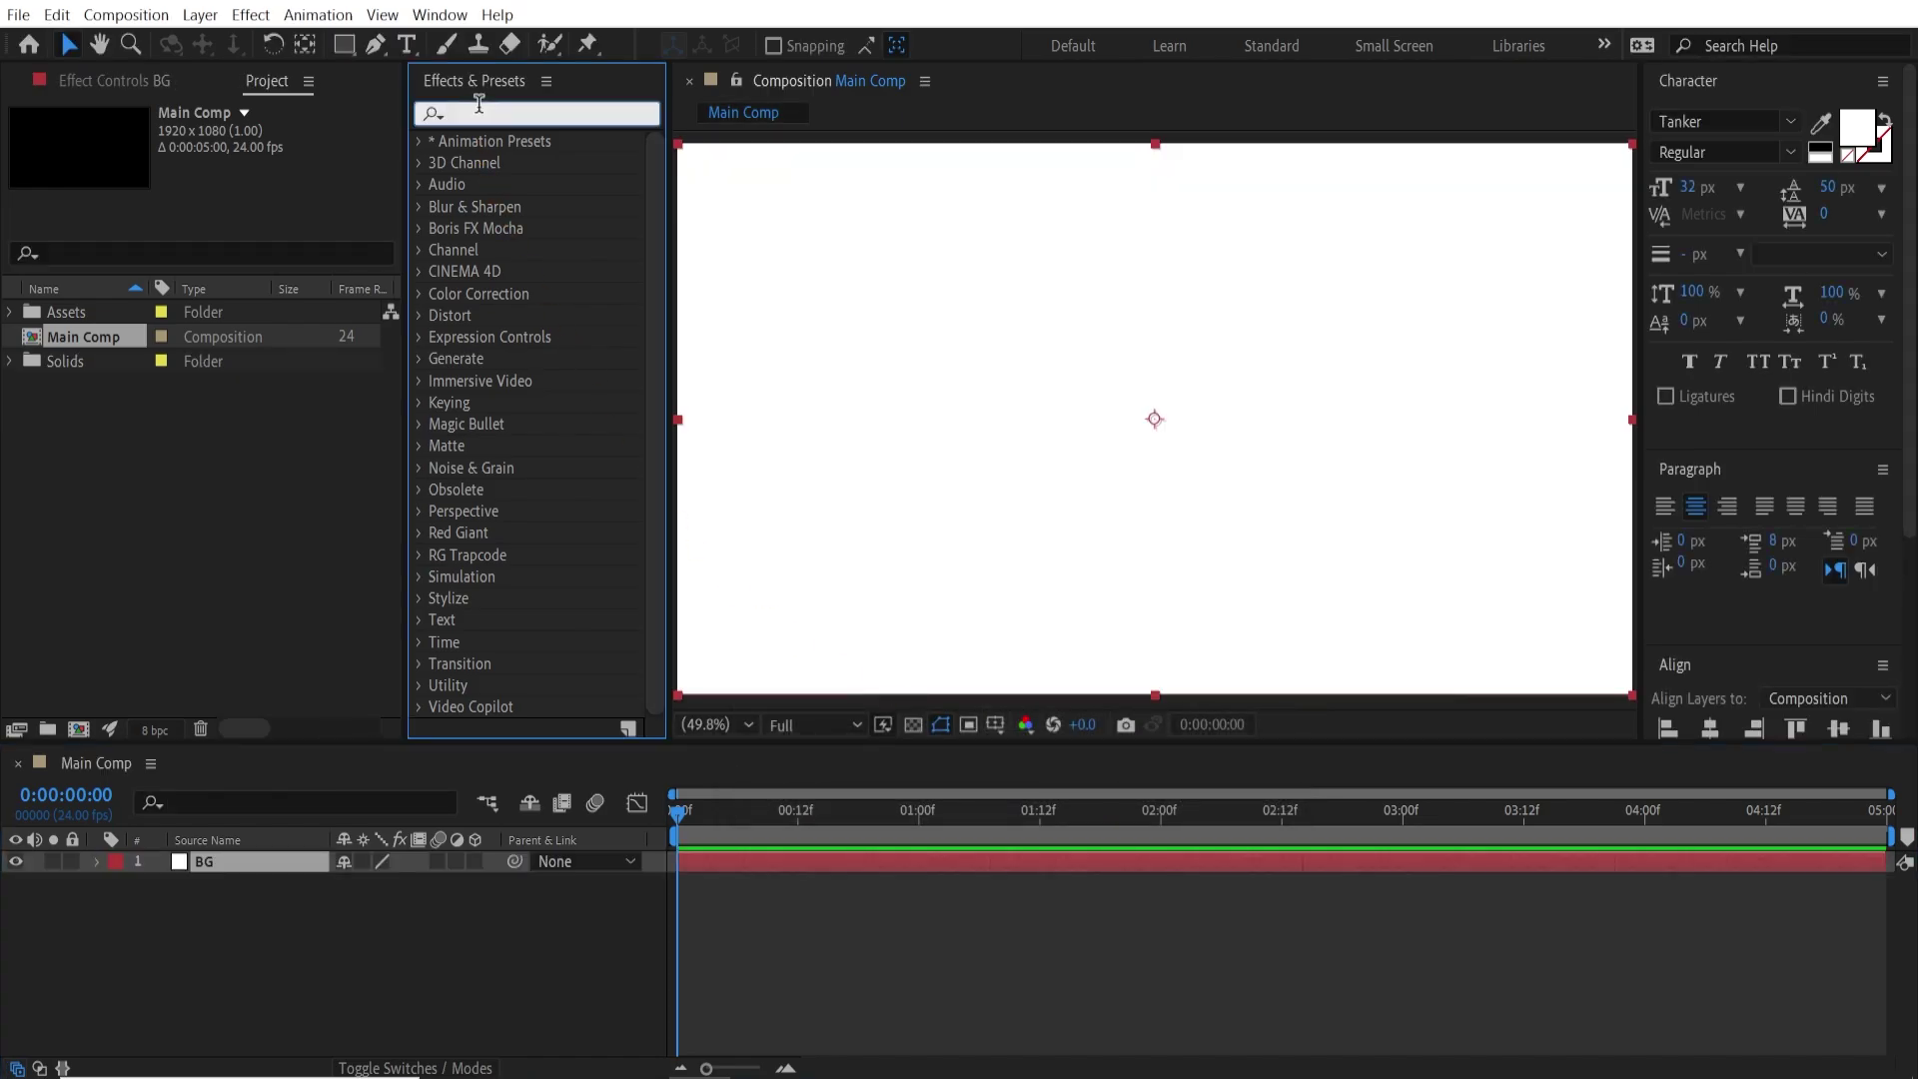
pyautogui.write('ramp')
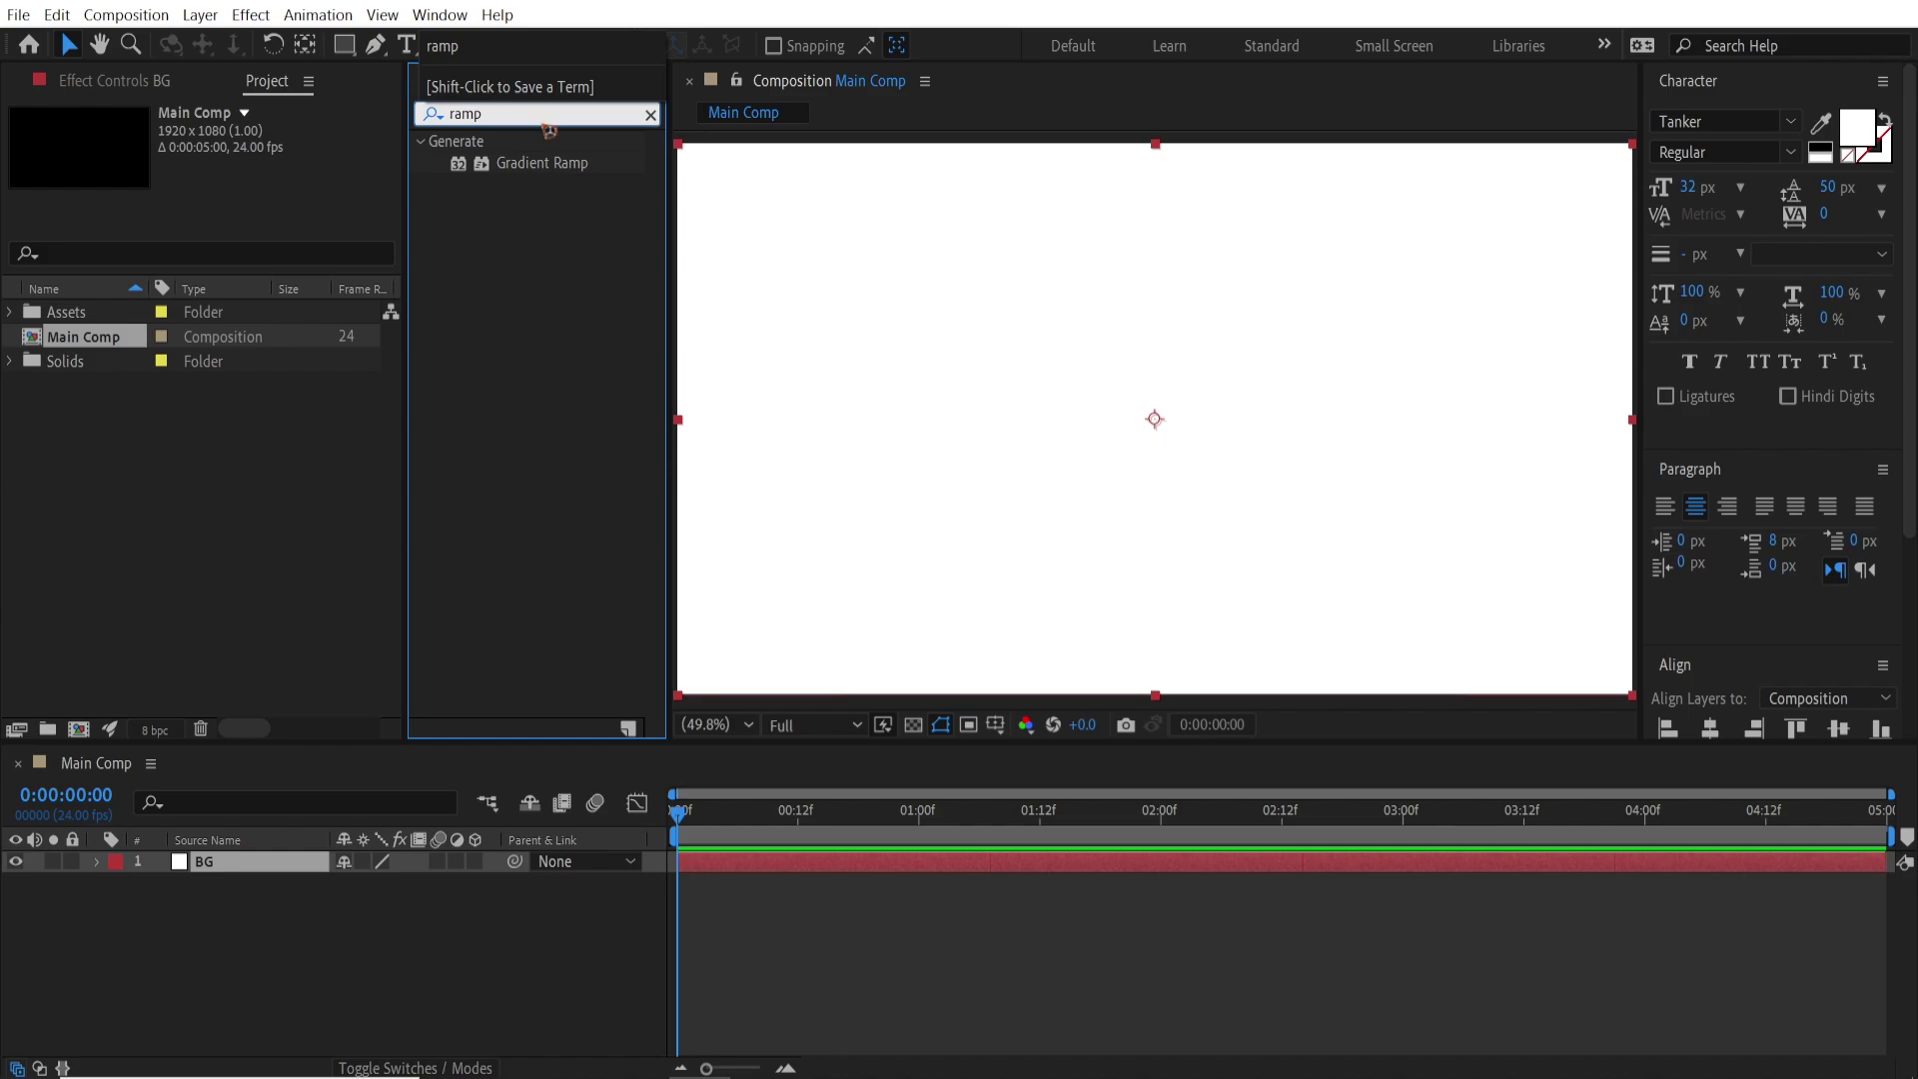
pyautogui.moveTo(530, 165); pyautogui.dragTo(1159, 404)
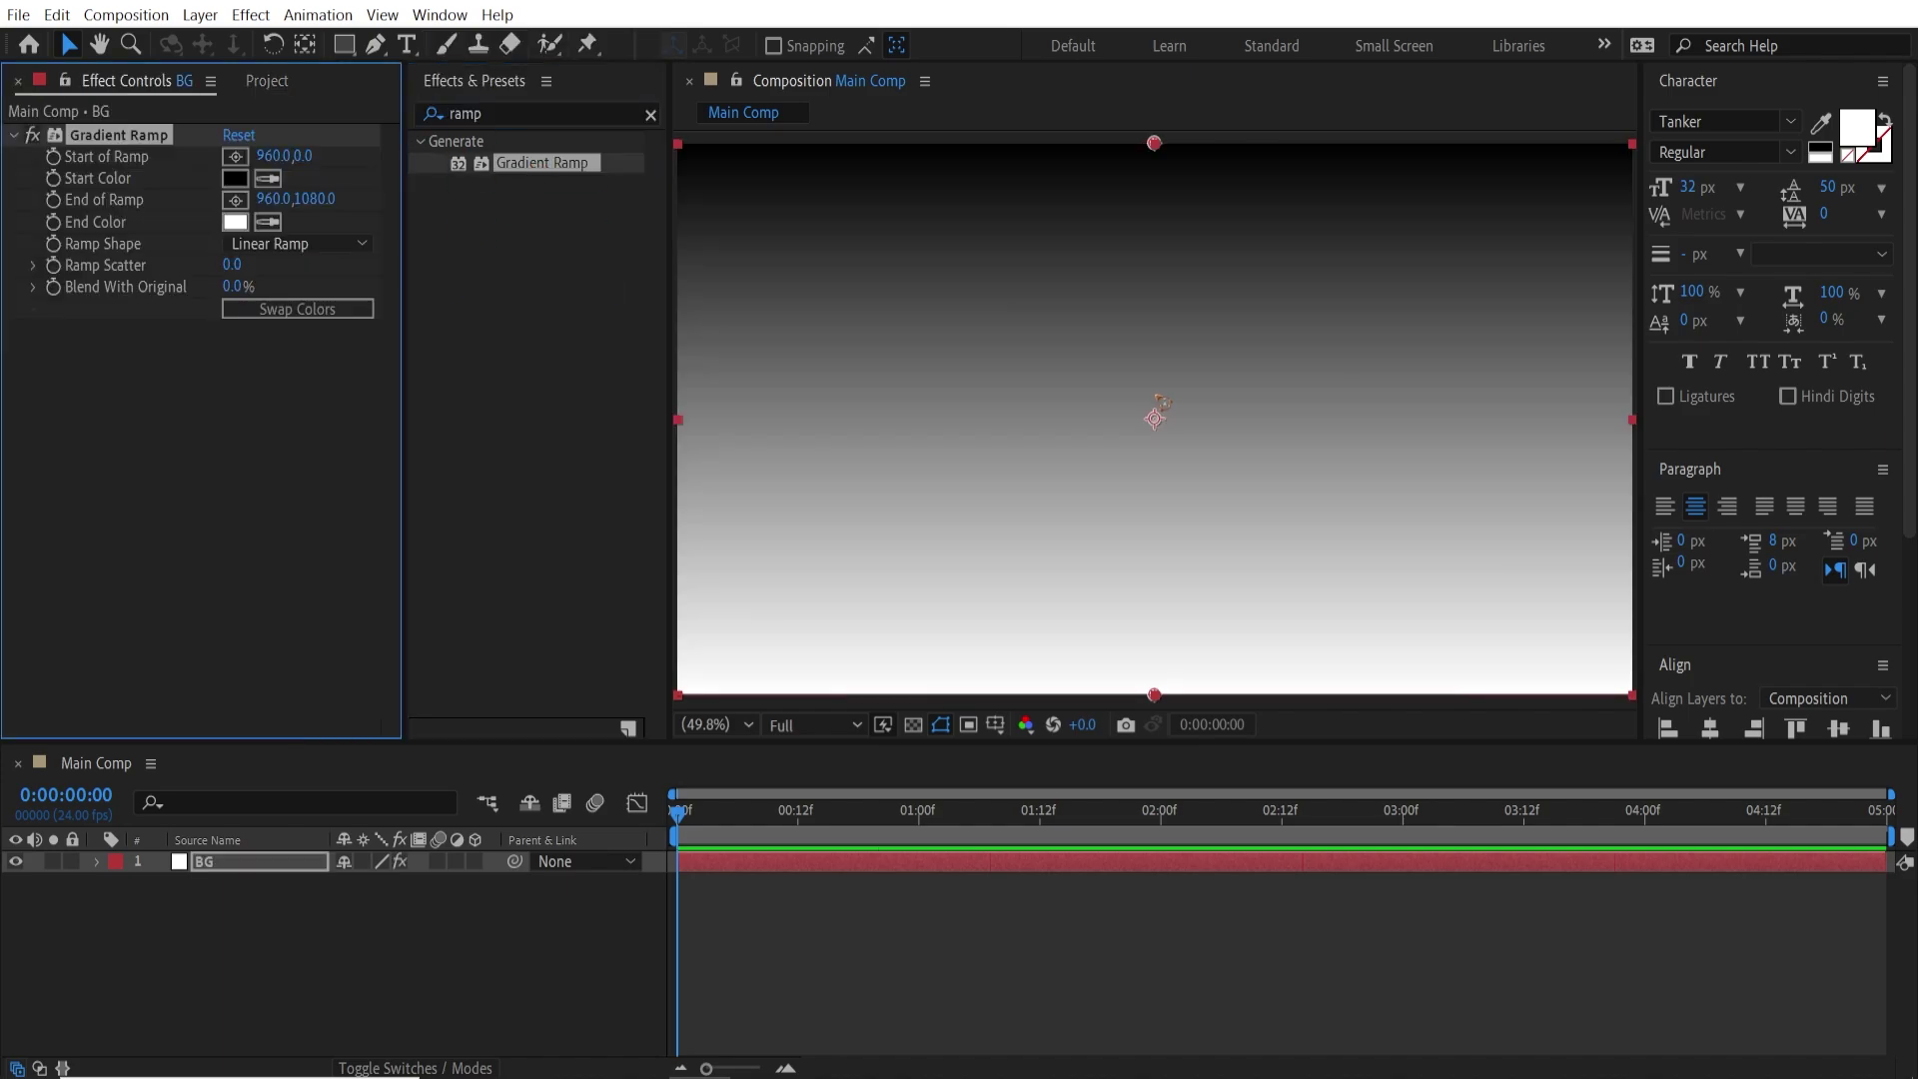
# Give the BG gradient light blue start and end colors and lock the BG layer.
pyautogui.click(234, 178)
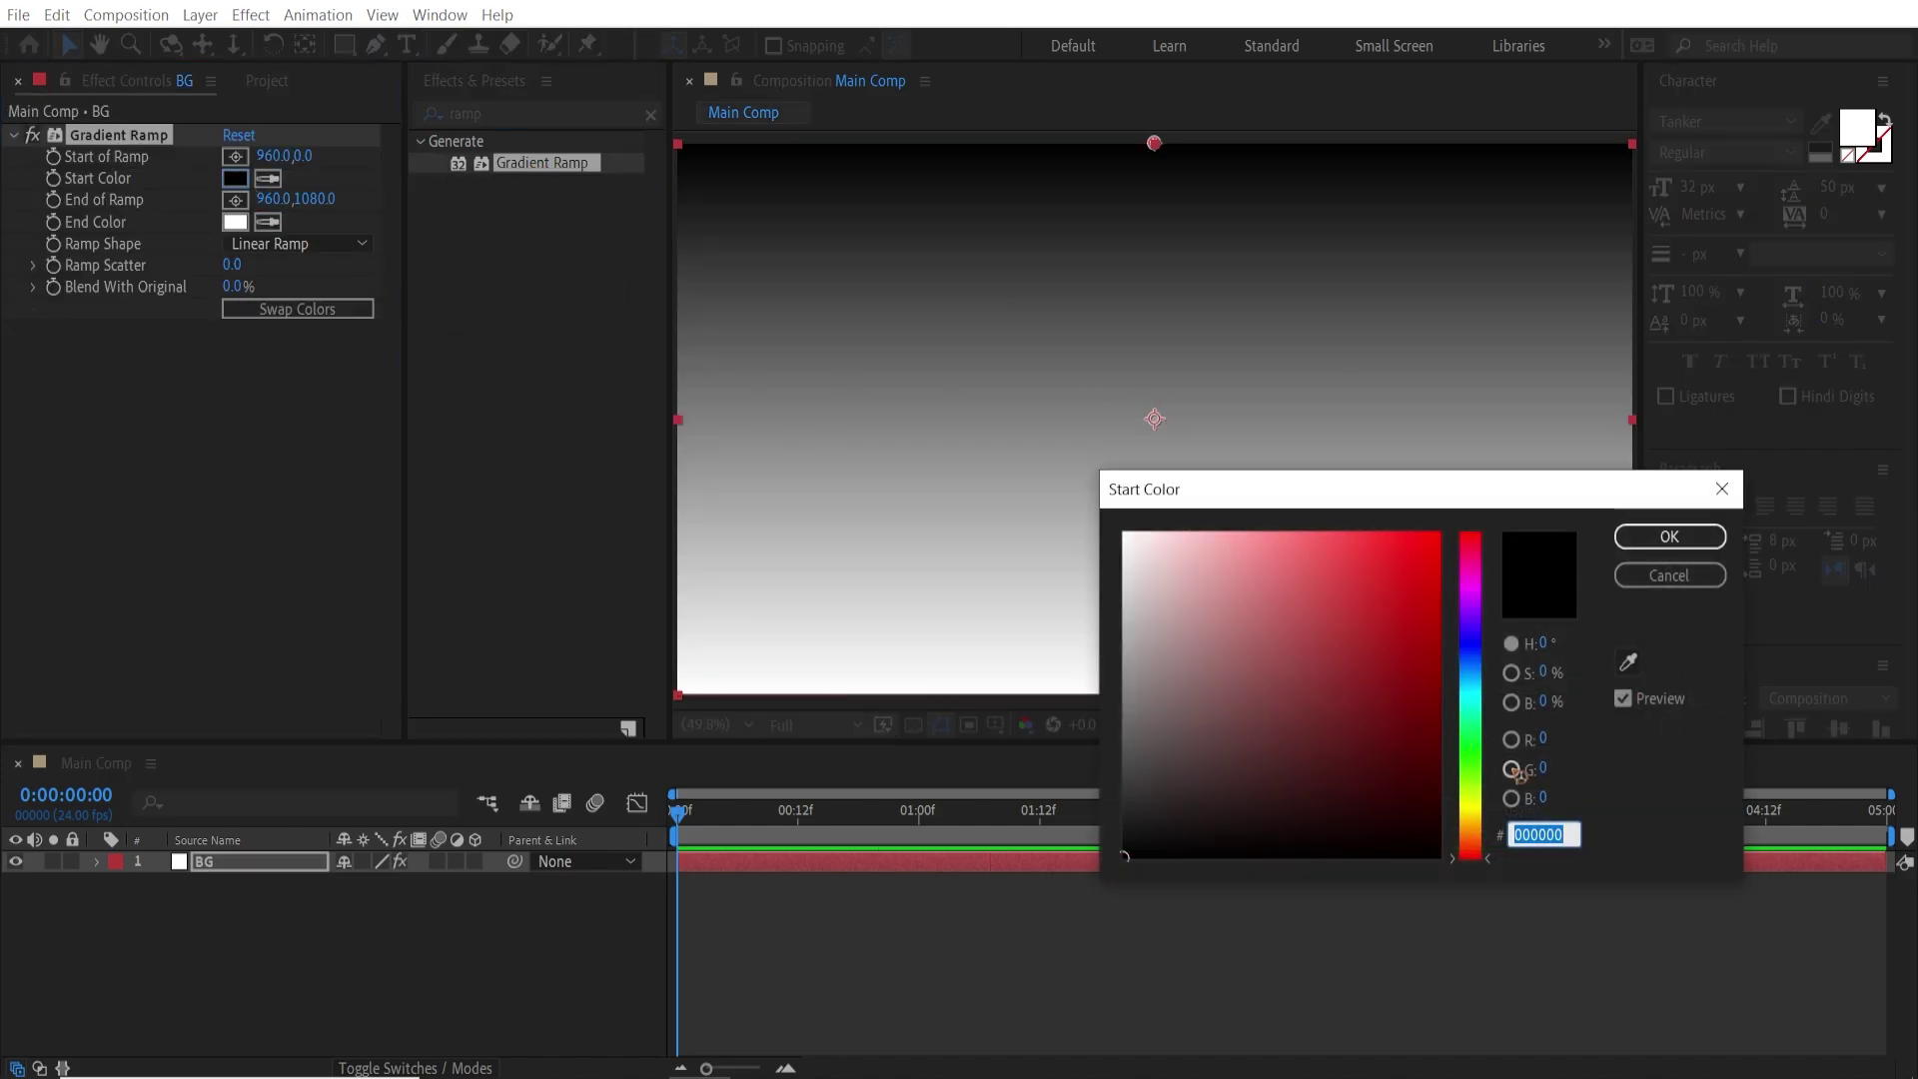
pyautogui.click(1472, 687)
pyautogui.click(1220, 536)
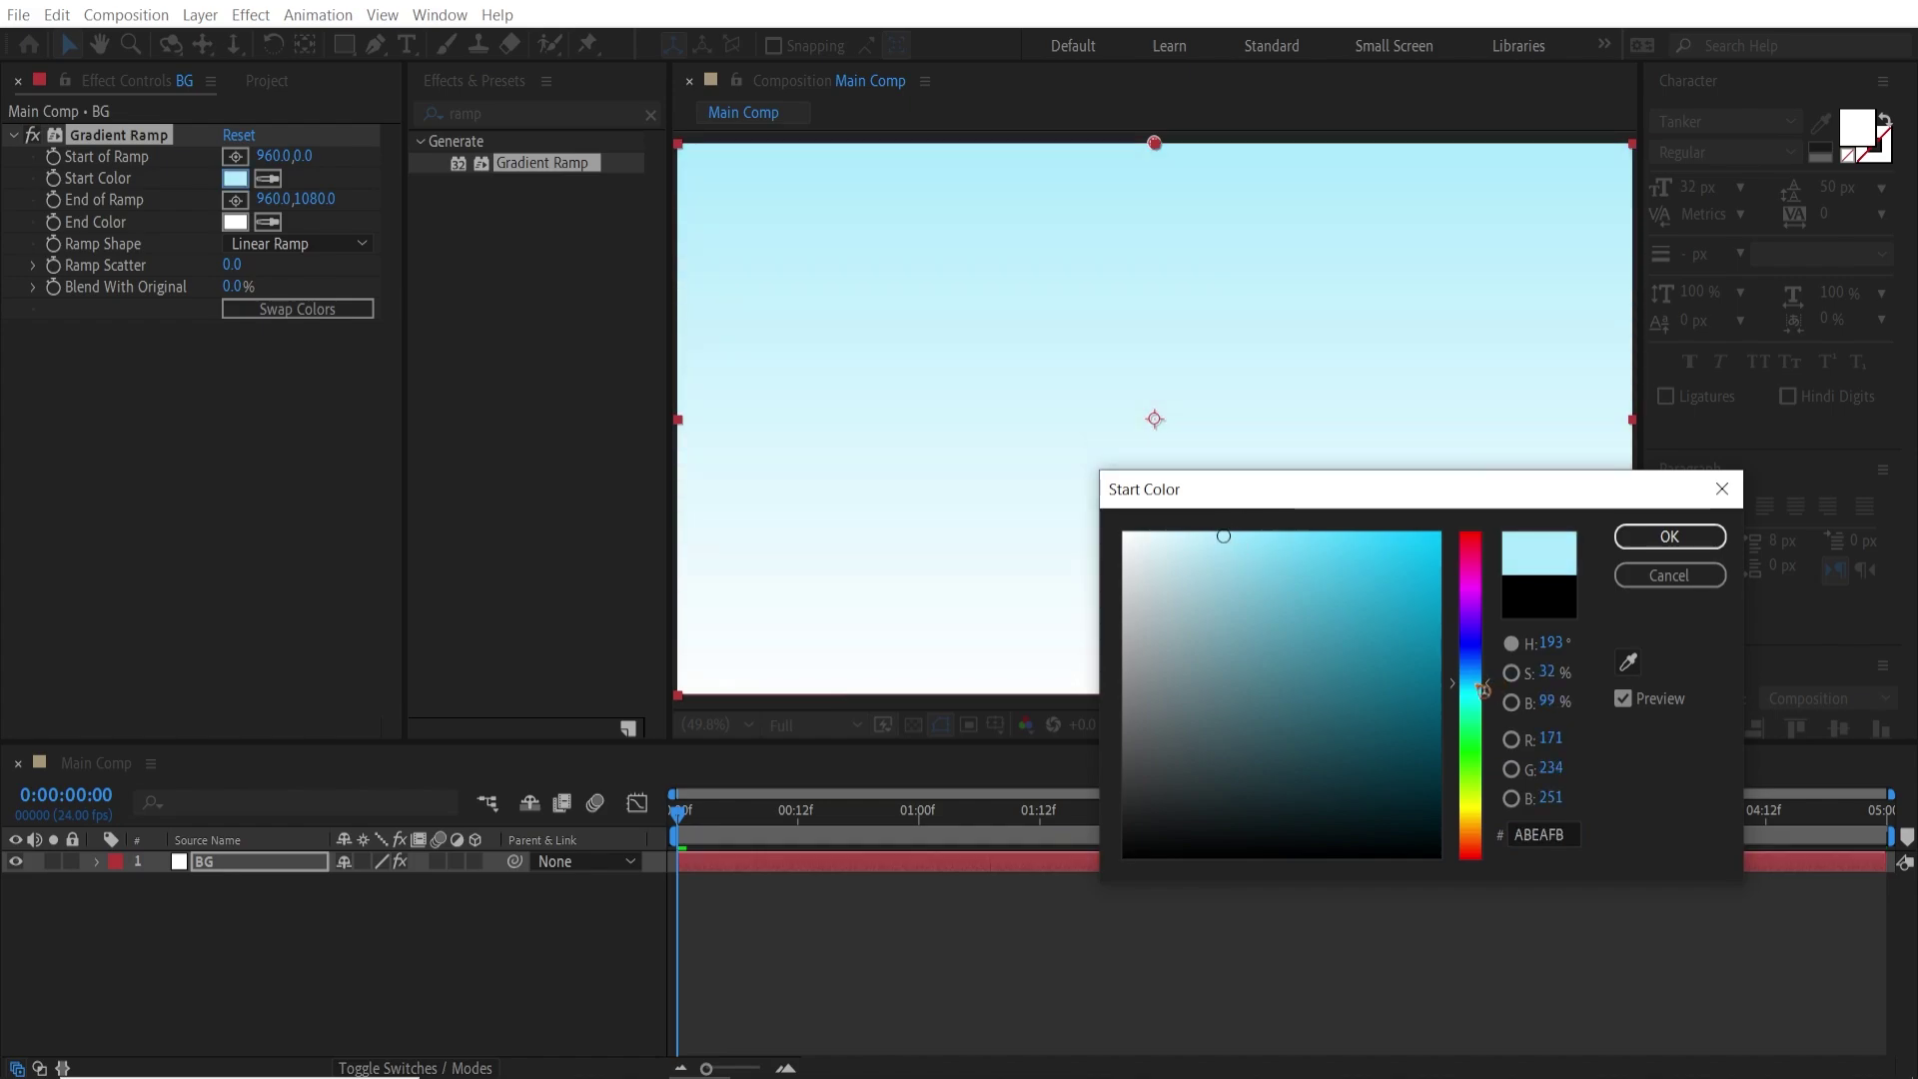
pyautogui.press('Return')
pyautogui.click(73, 861)
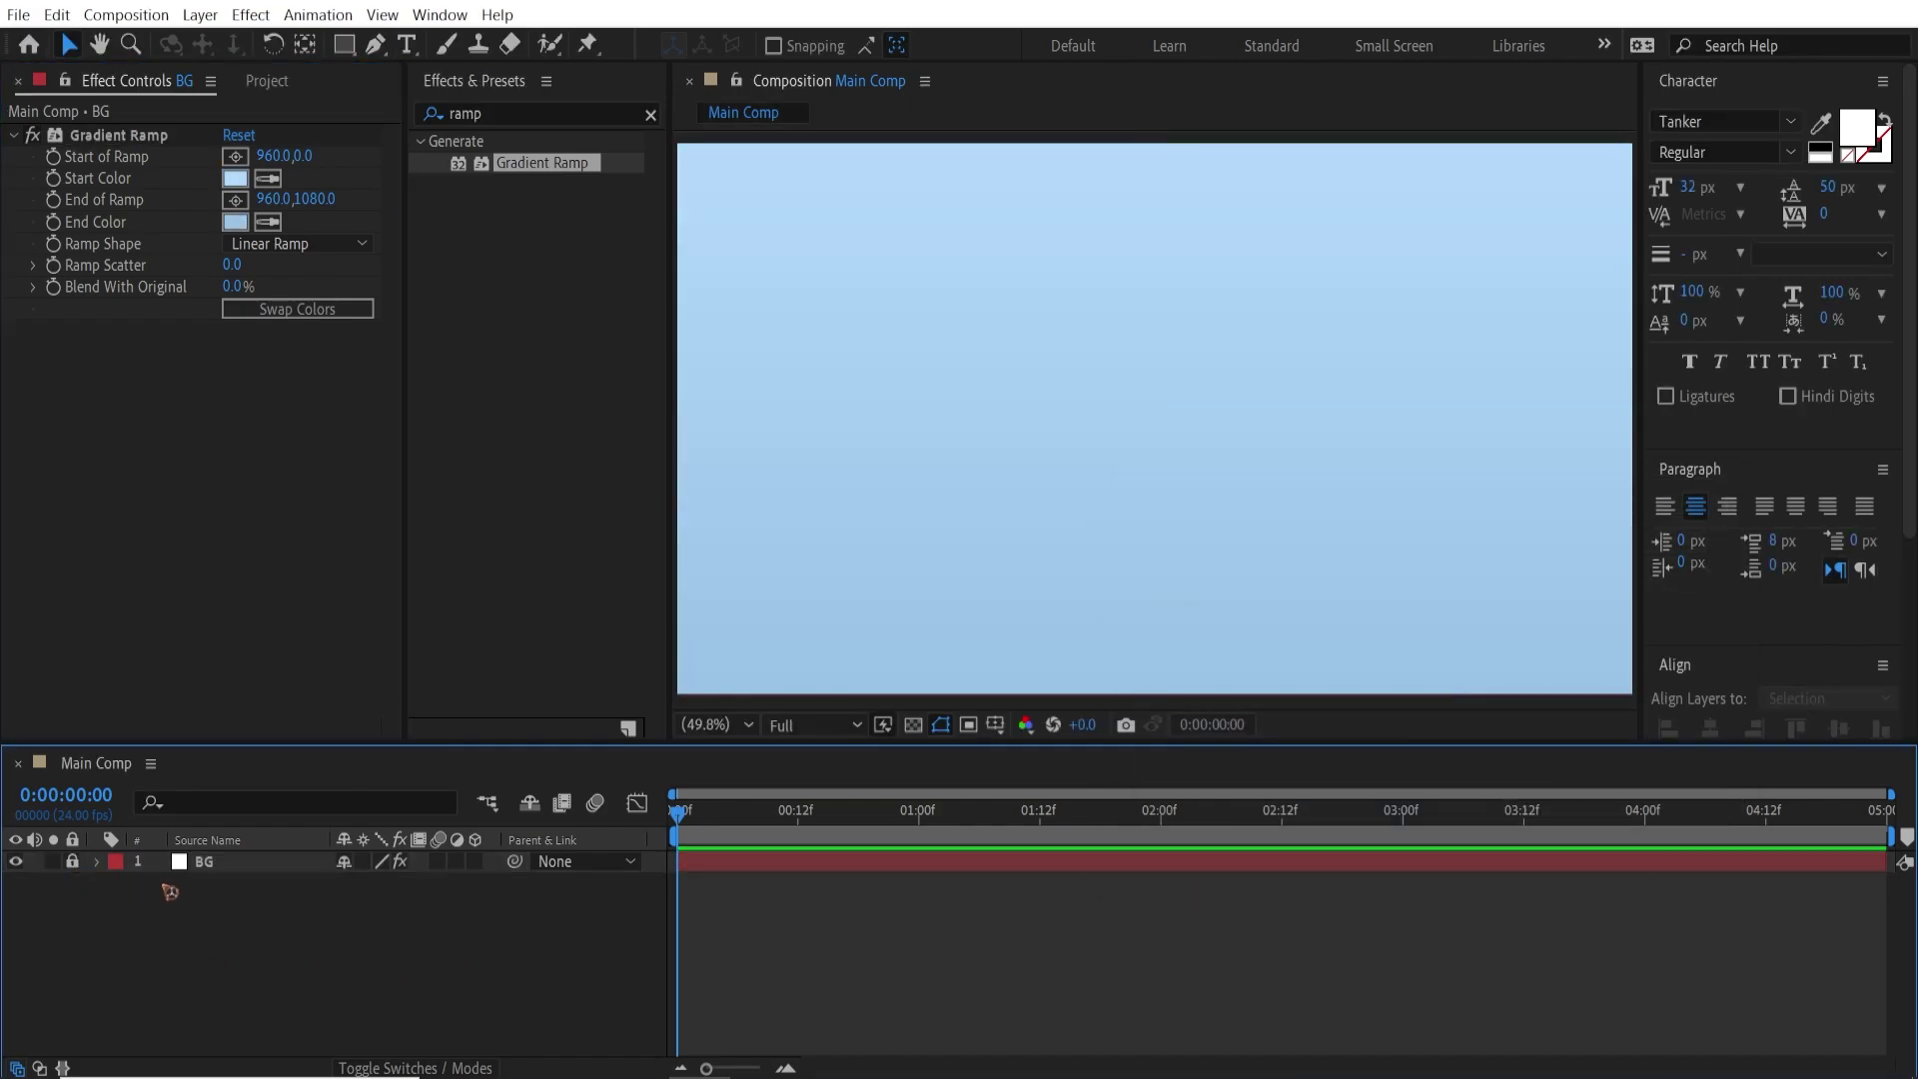
# Add the soda can image pngwing.com (26).png from the Assets folder to the composition above the BG layer.
pyautogui.click(276, 81)
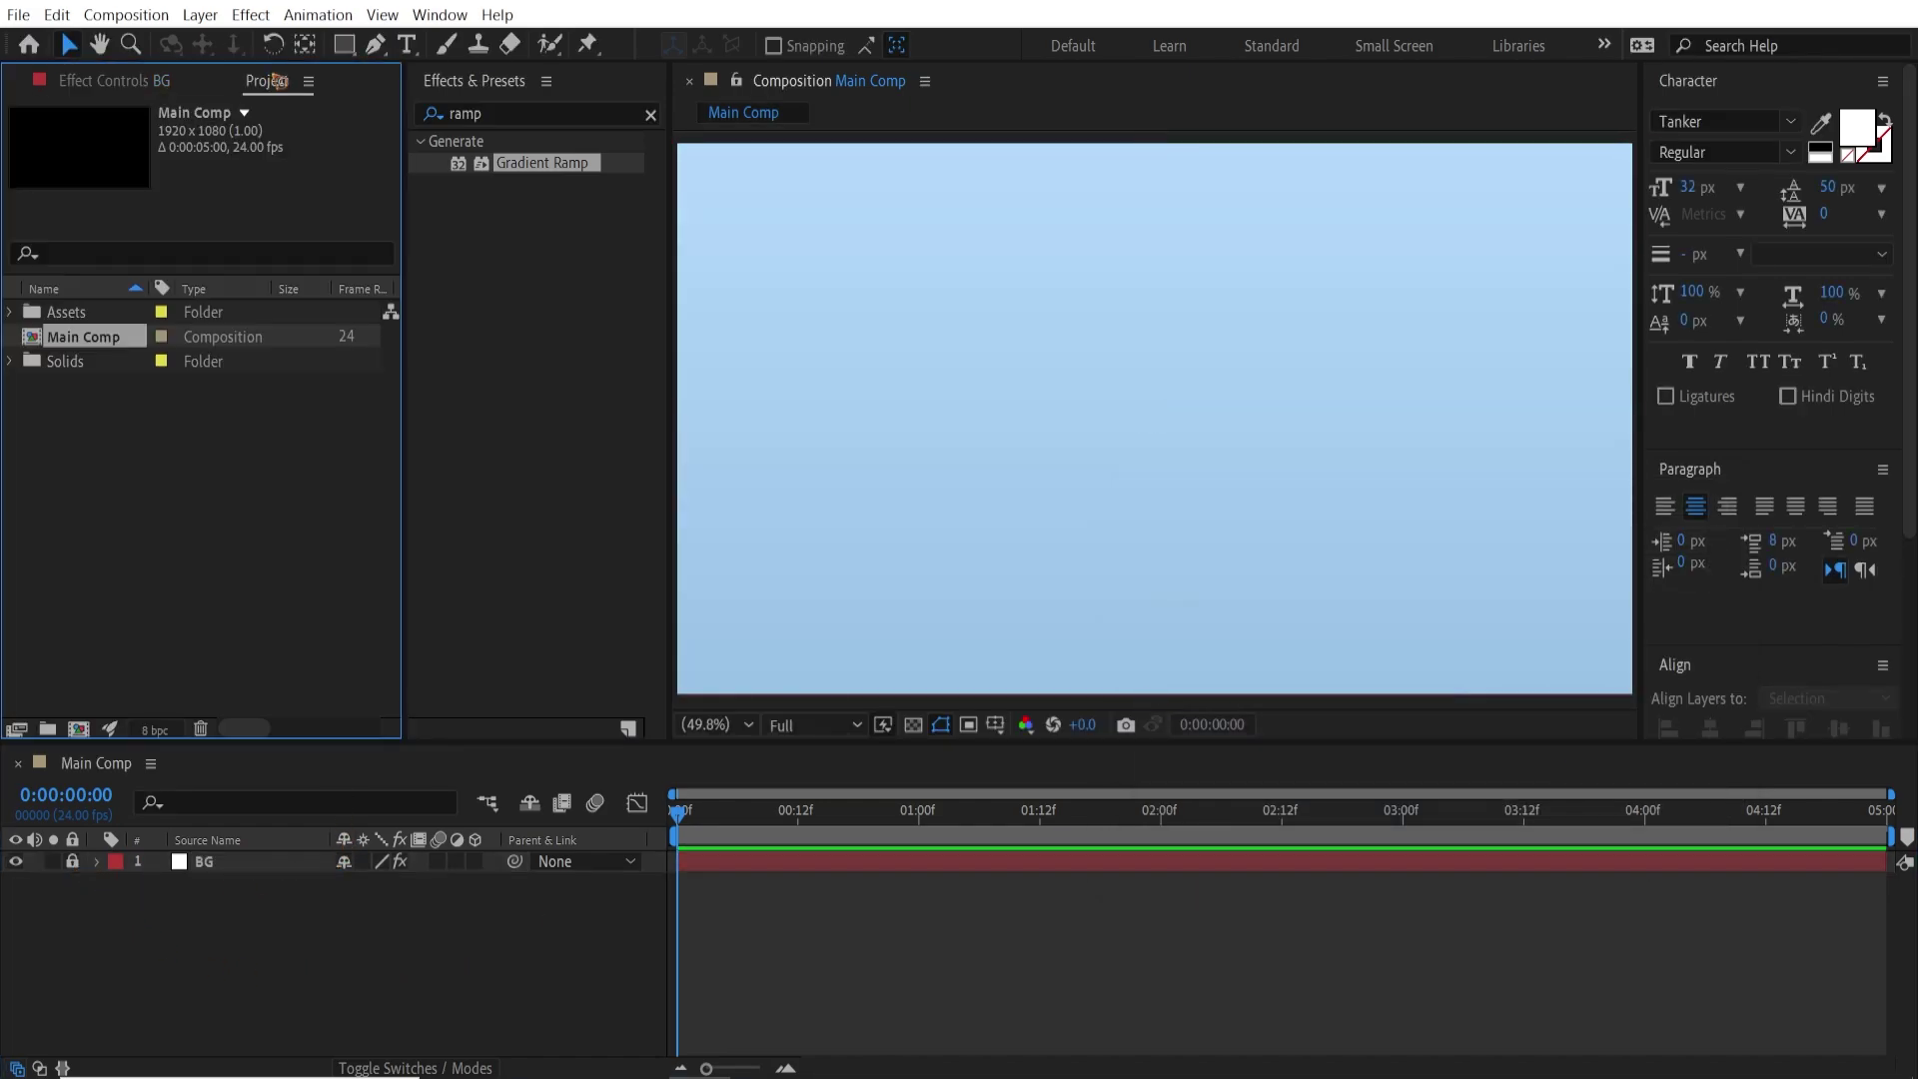
pyautogui.click(88, 313)
pyautogui.click(14, 312)
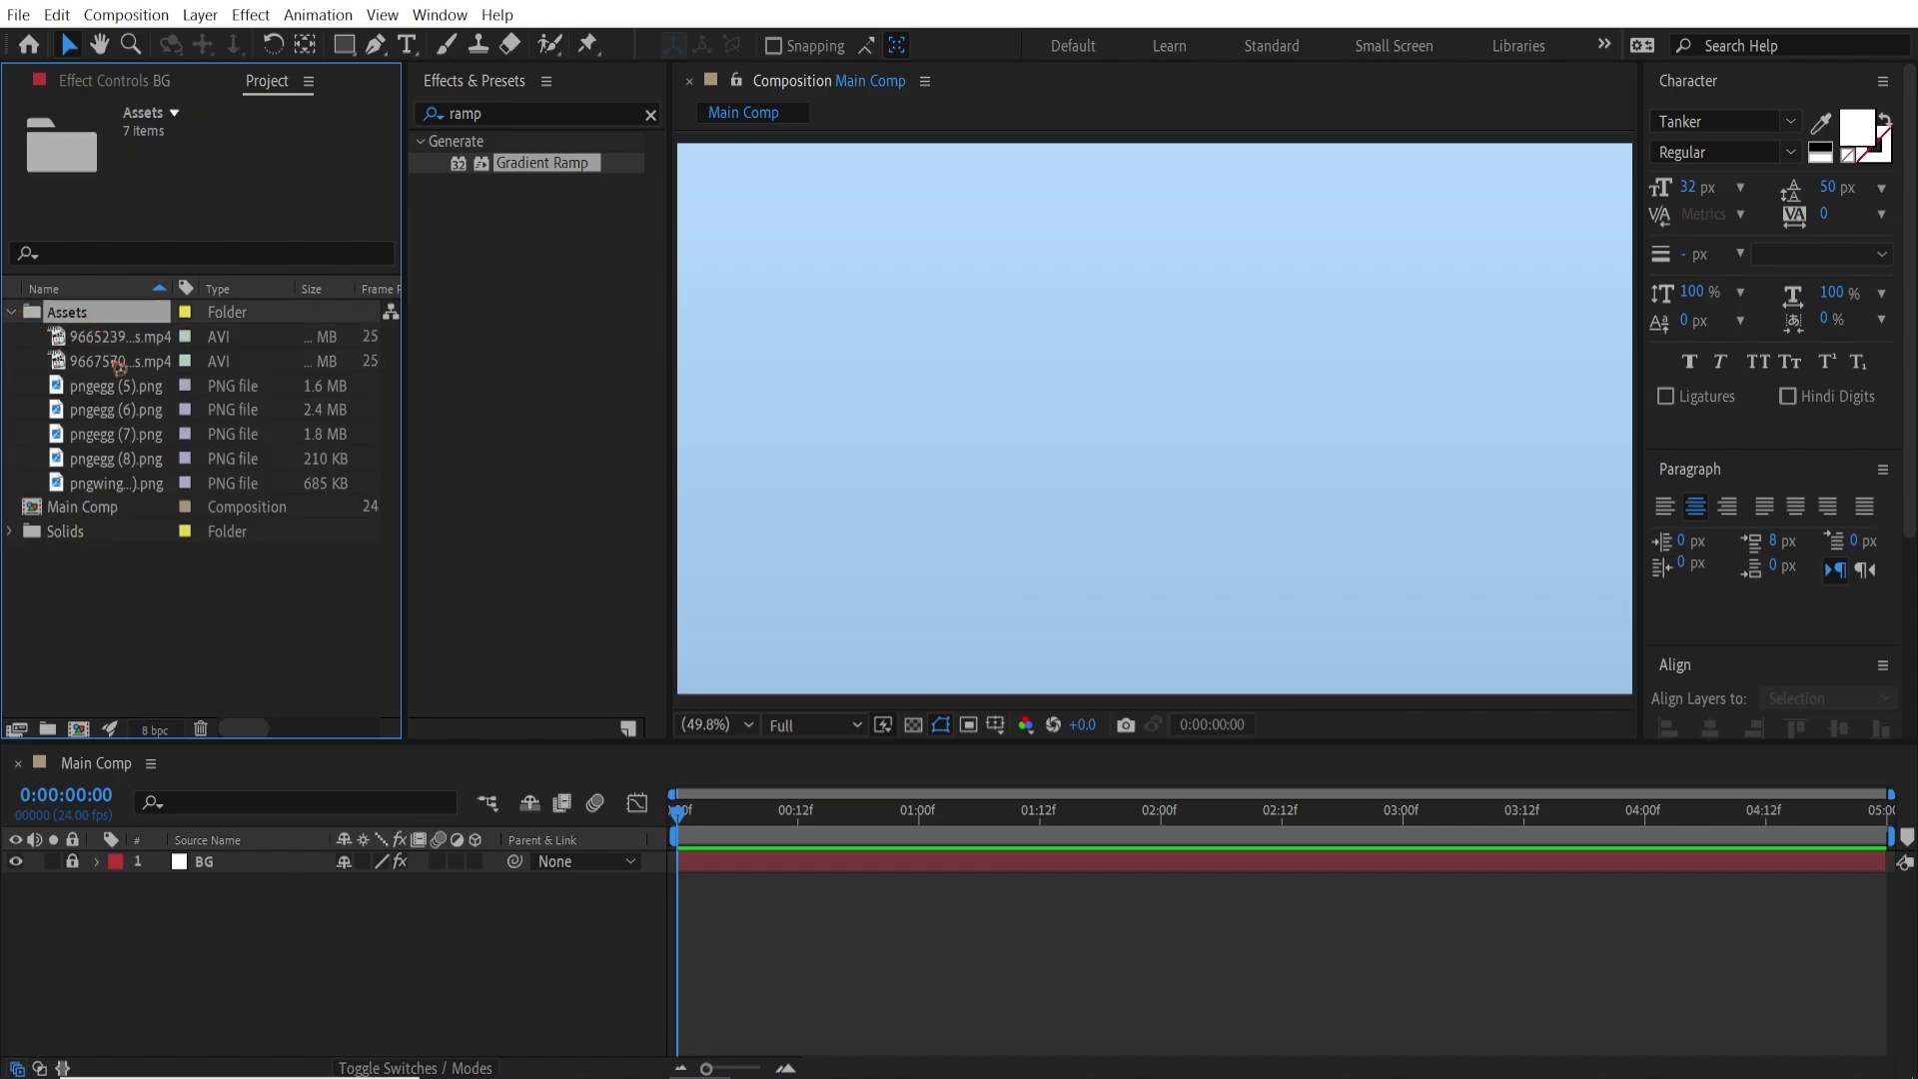
pyautogui.click(112, 338)
pyautogui.click(118, 491)
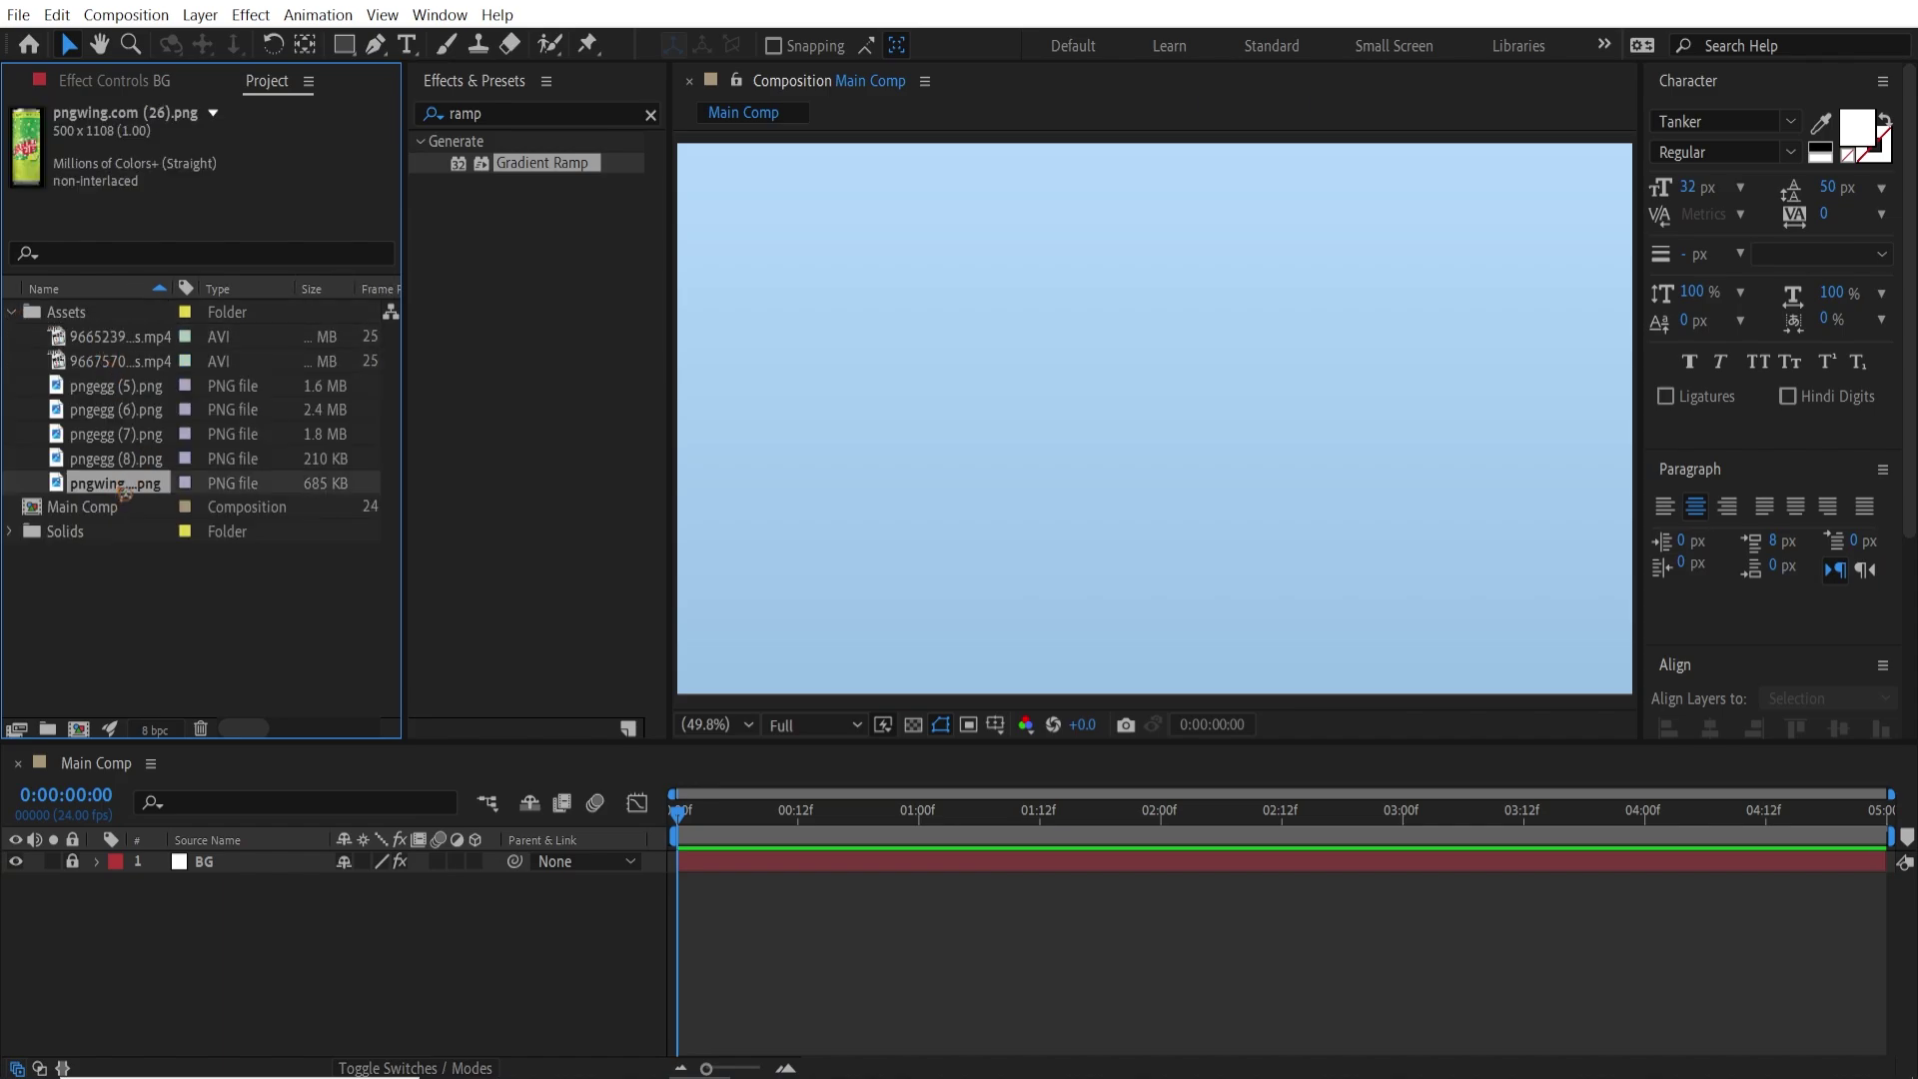
pyautogui.press('Up')
pyautogui.press('Up')
pyautogui.press('Down')
pyautogui.press('Down')
pyautogui.moveTo(115, 496); pyautogui.dragTo(305, 866)
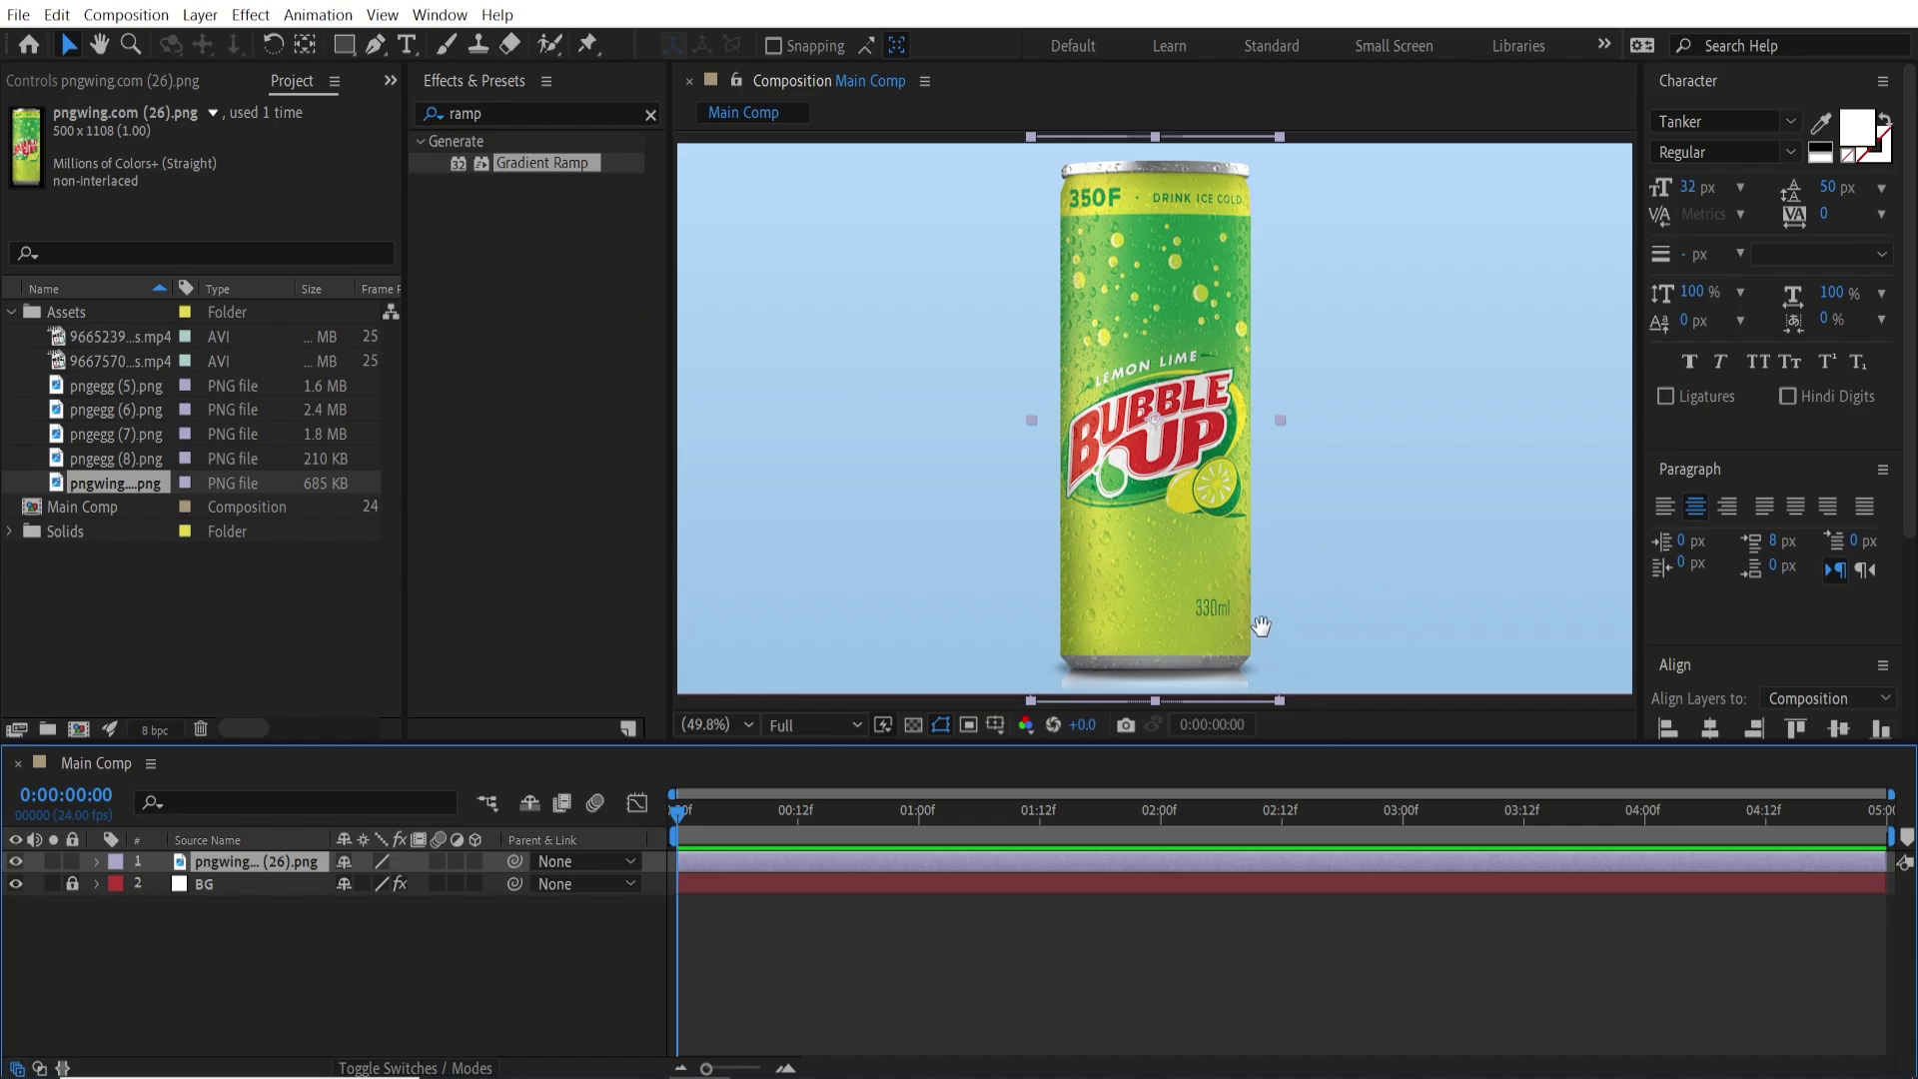
# Draw a closed mask with the Pen tool along the can's bottom edge and around its shadow and reflection.
pyautogui.scroll(3, 1249, 639)
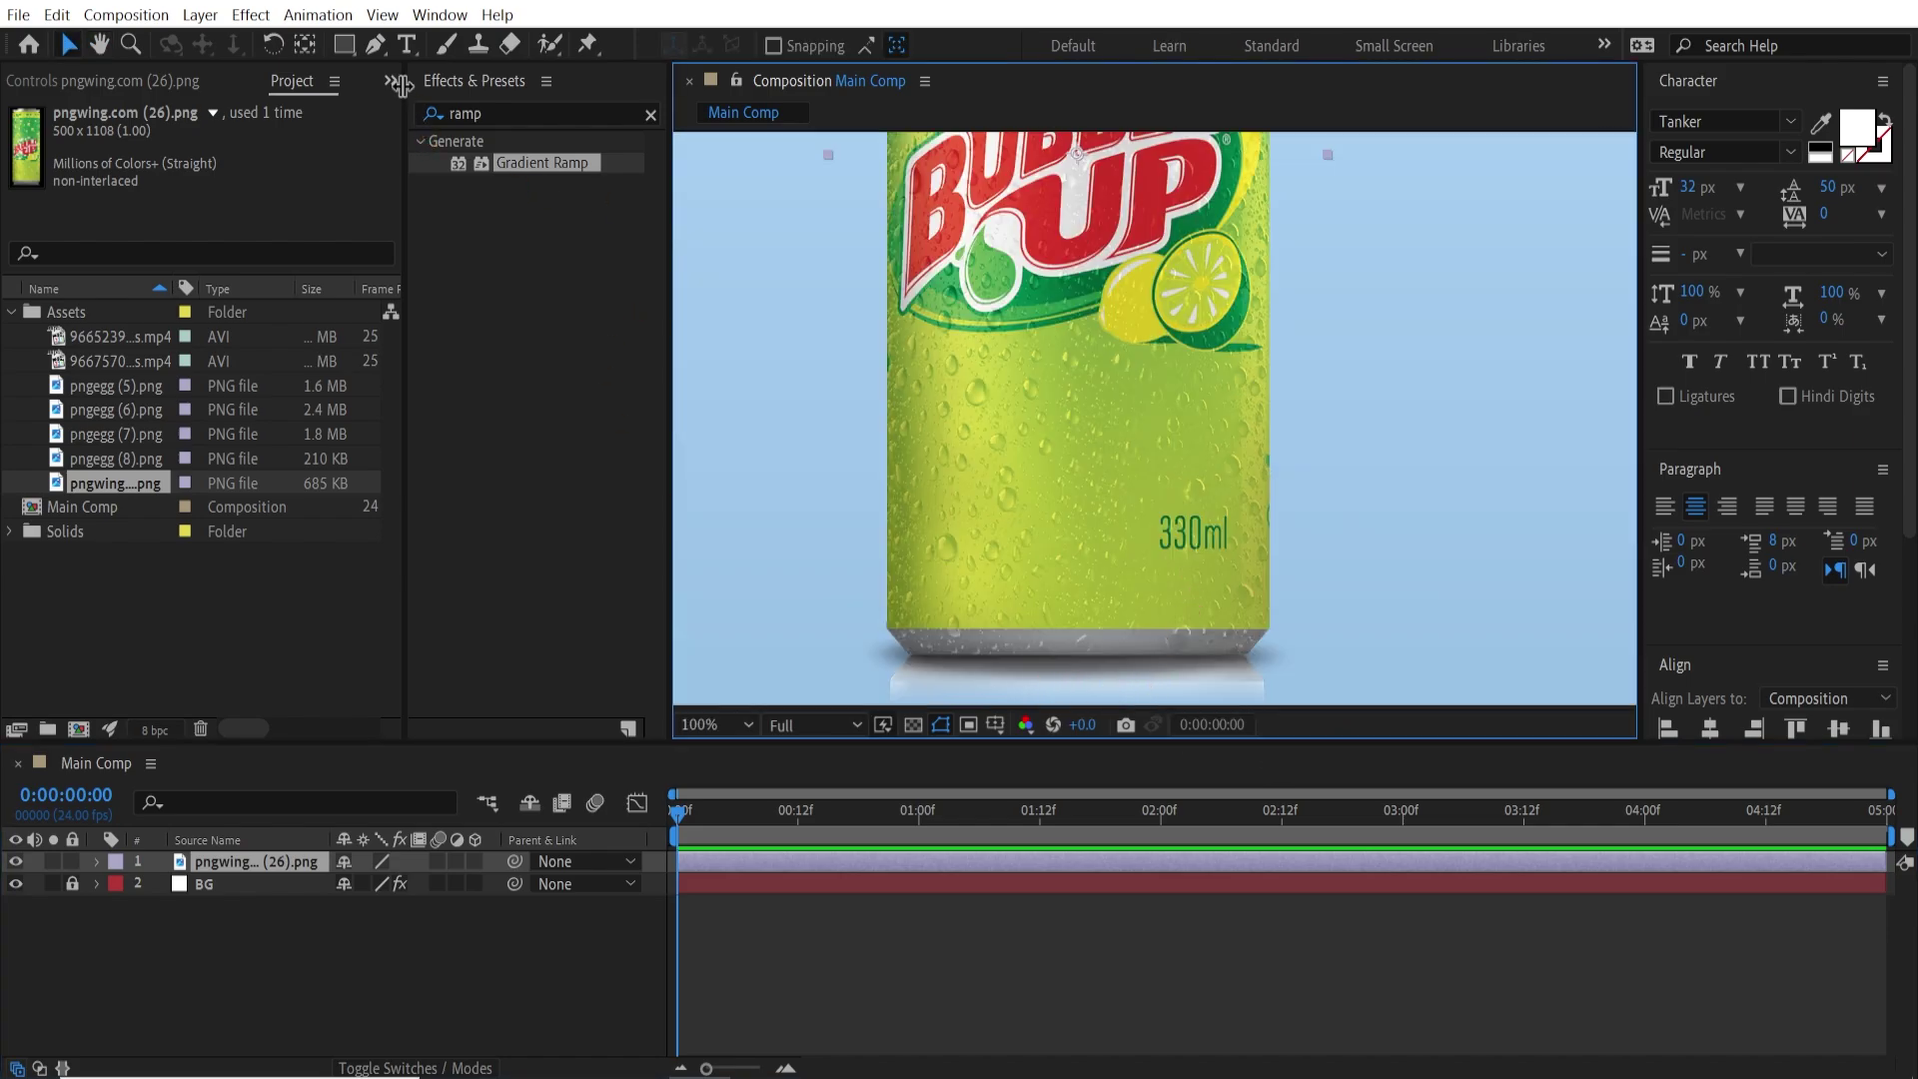
pyautogui.click(374, 44)
pyautogui.press('`')
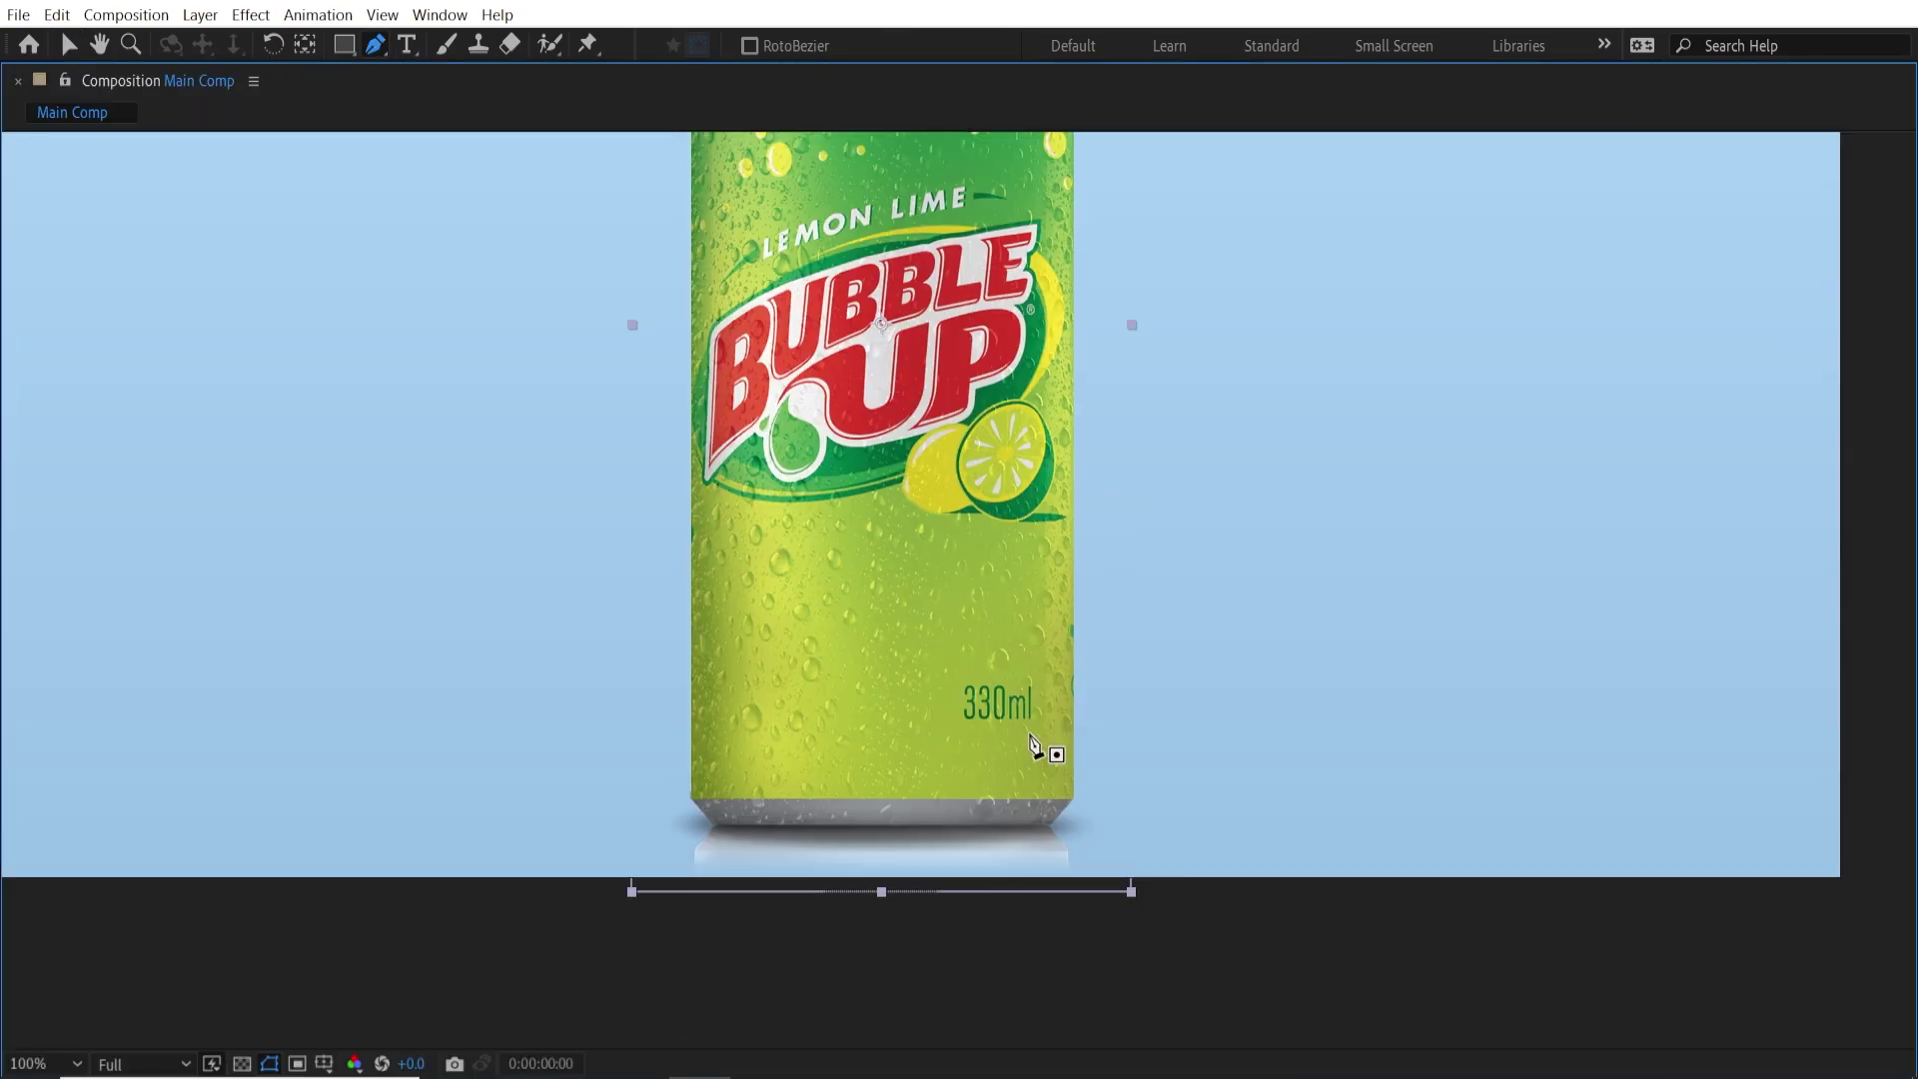
pyautogui.scroll(1, 1035, 750)
pyautogui.moveTo(863, 806); pyautogui.dragTo(1078, 341)
pyautogui.scroll(1, 1078, 342)
pyautogui.click(410, 577)
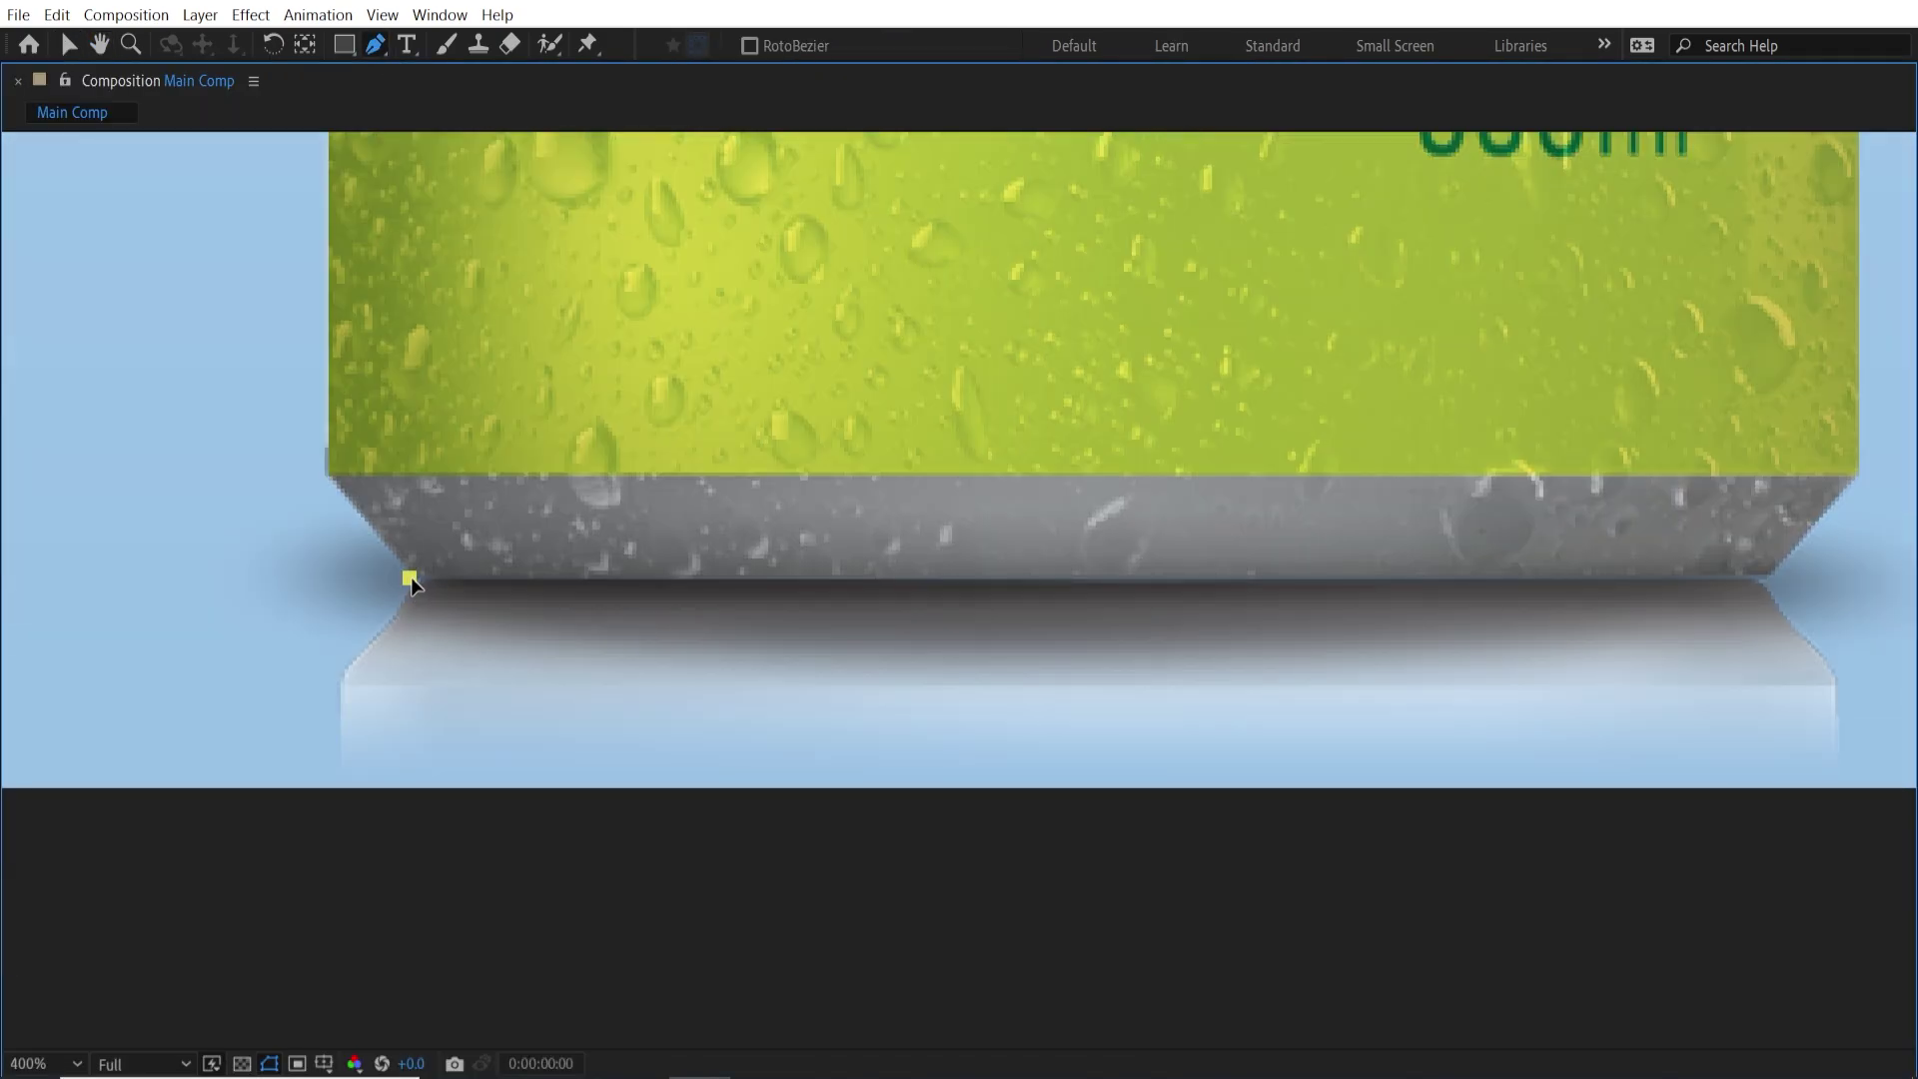
pyautogui.click(1772, 577)
pyautogui.press('space')
pyautogui.moveTo(1871, 509); pyautogui.dragTo(1321, 618)
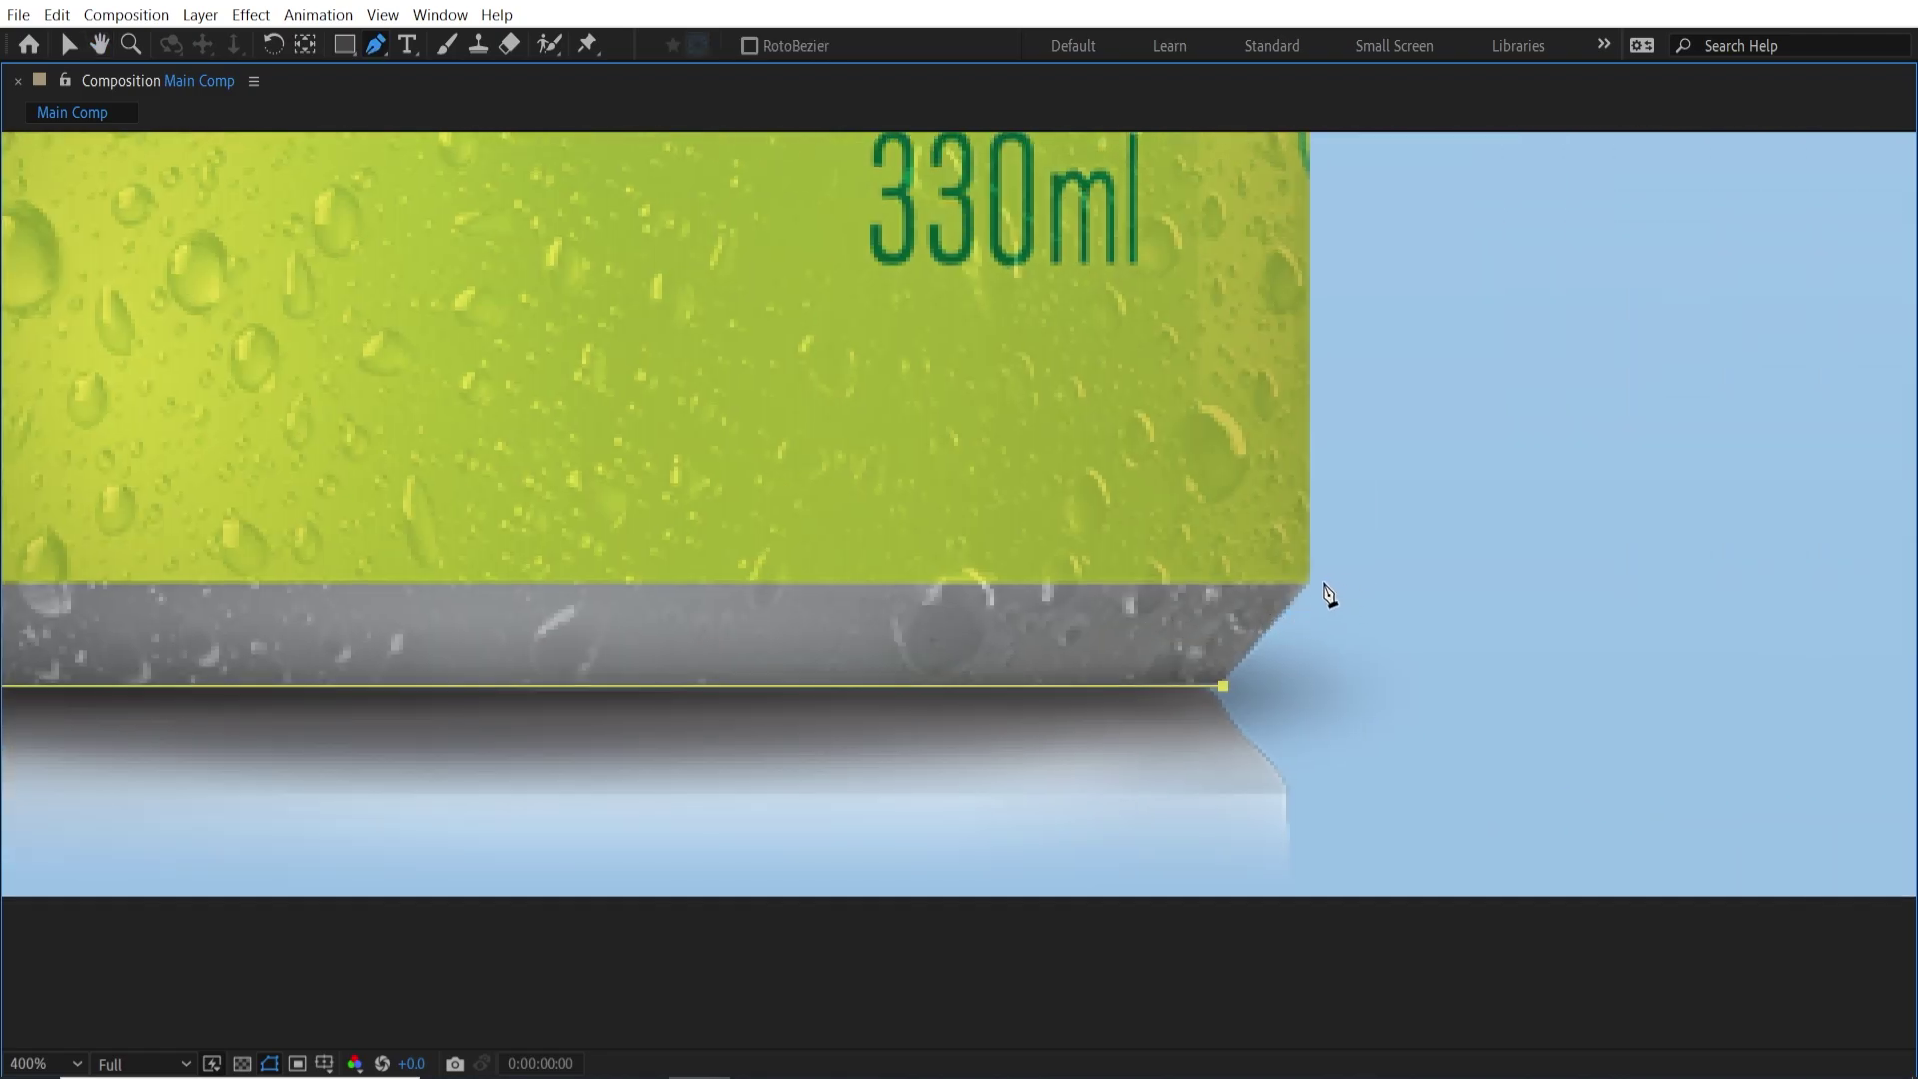
pyautogui.click(1504, 605)
pyautogui.click(1456, 961)
pyautogui.press('space')
pyautogui.moveTo(1096, 899); pyautogui.dragTo(1917, 739)
pyautogui.click(808, 901)
pyautogui.click(729, 449)
pyautogui.click(865, 415)
pyautogui.click(958, 525)
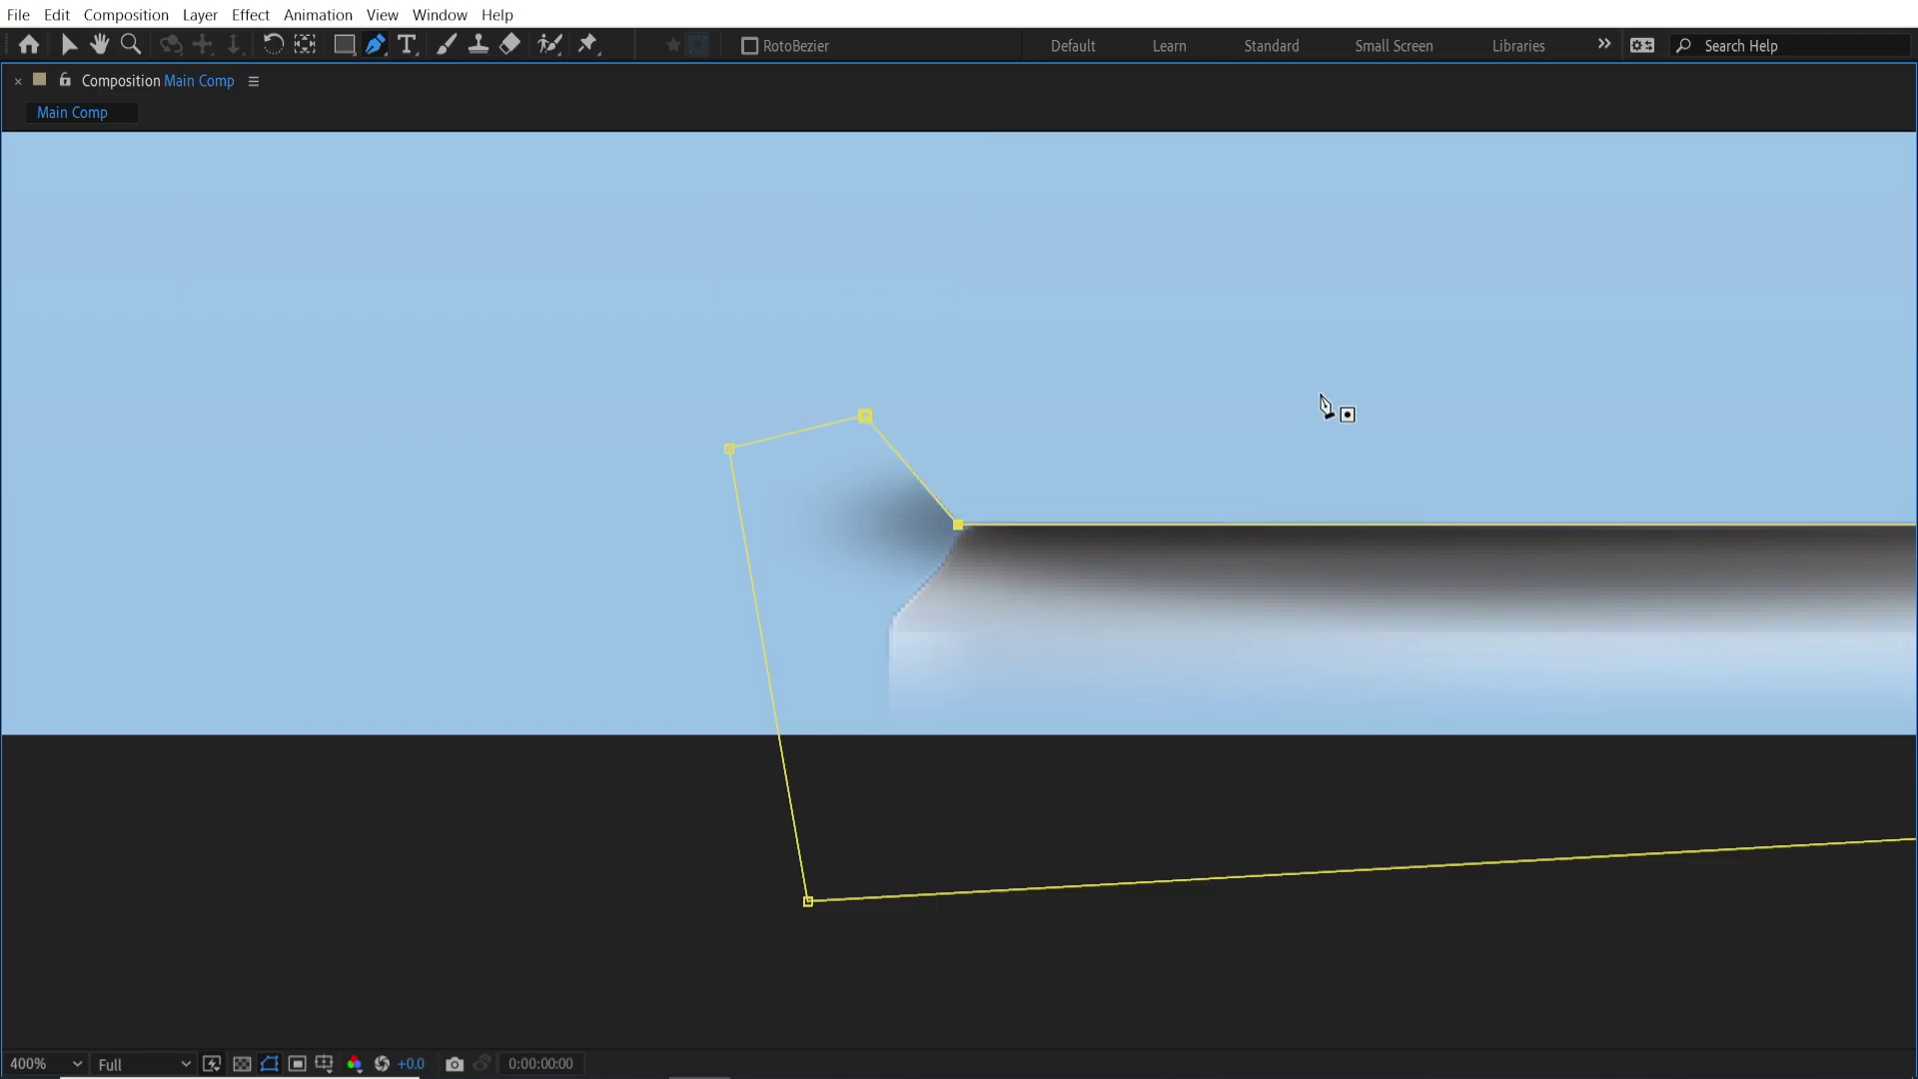
# Set the can layer's mask mode to Subtract to cut away the shadow and reflection.
pyautogui.press('`')
pyautogui.click(206, 884)
pyautogui.press('m')
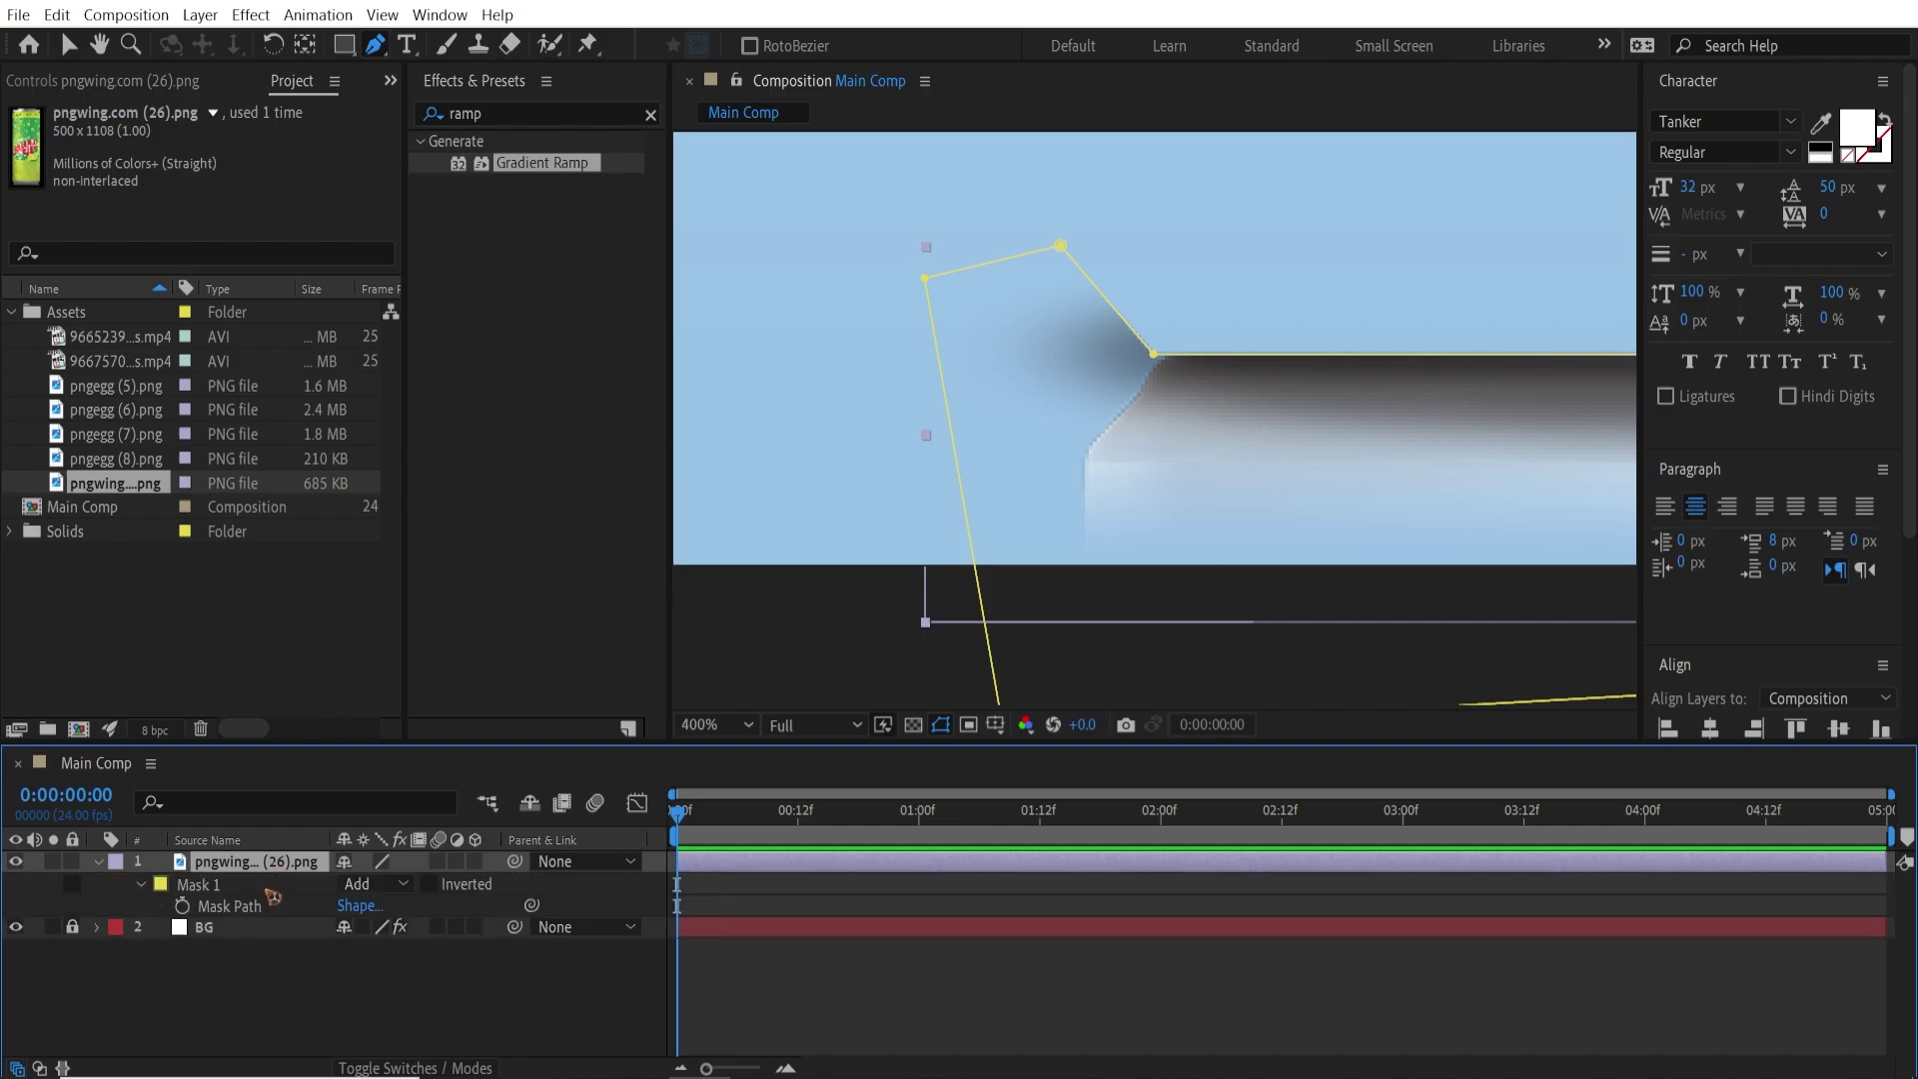
pyautogui.click(375, 885)
pyautogui.click(437, 961)
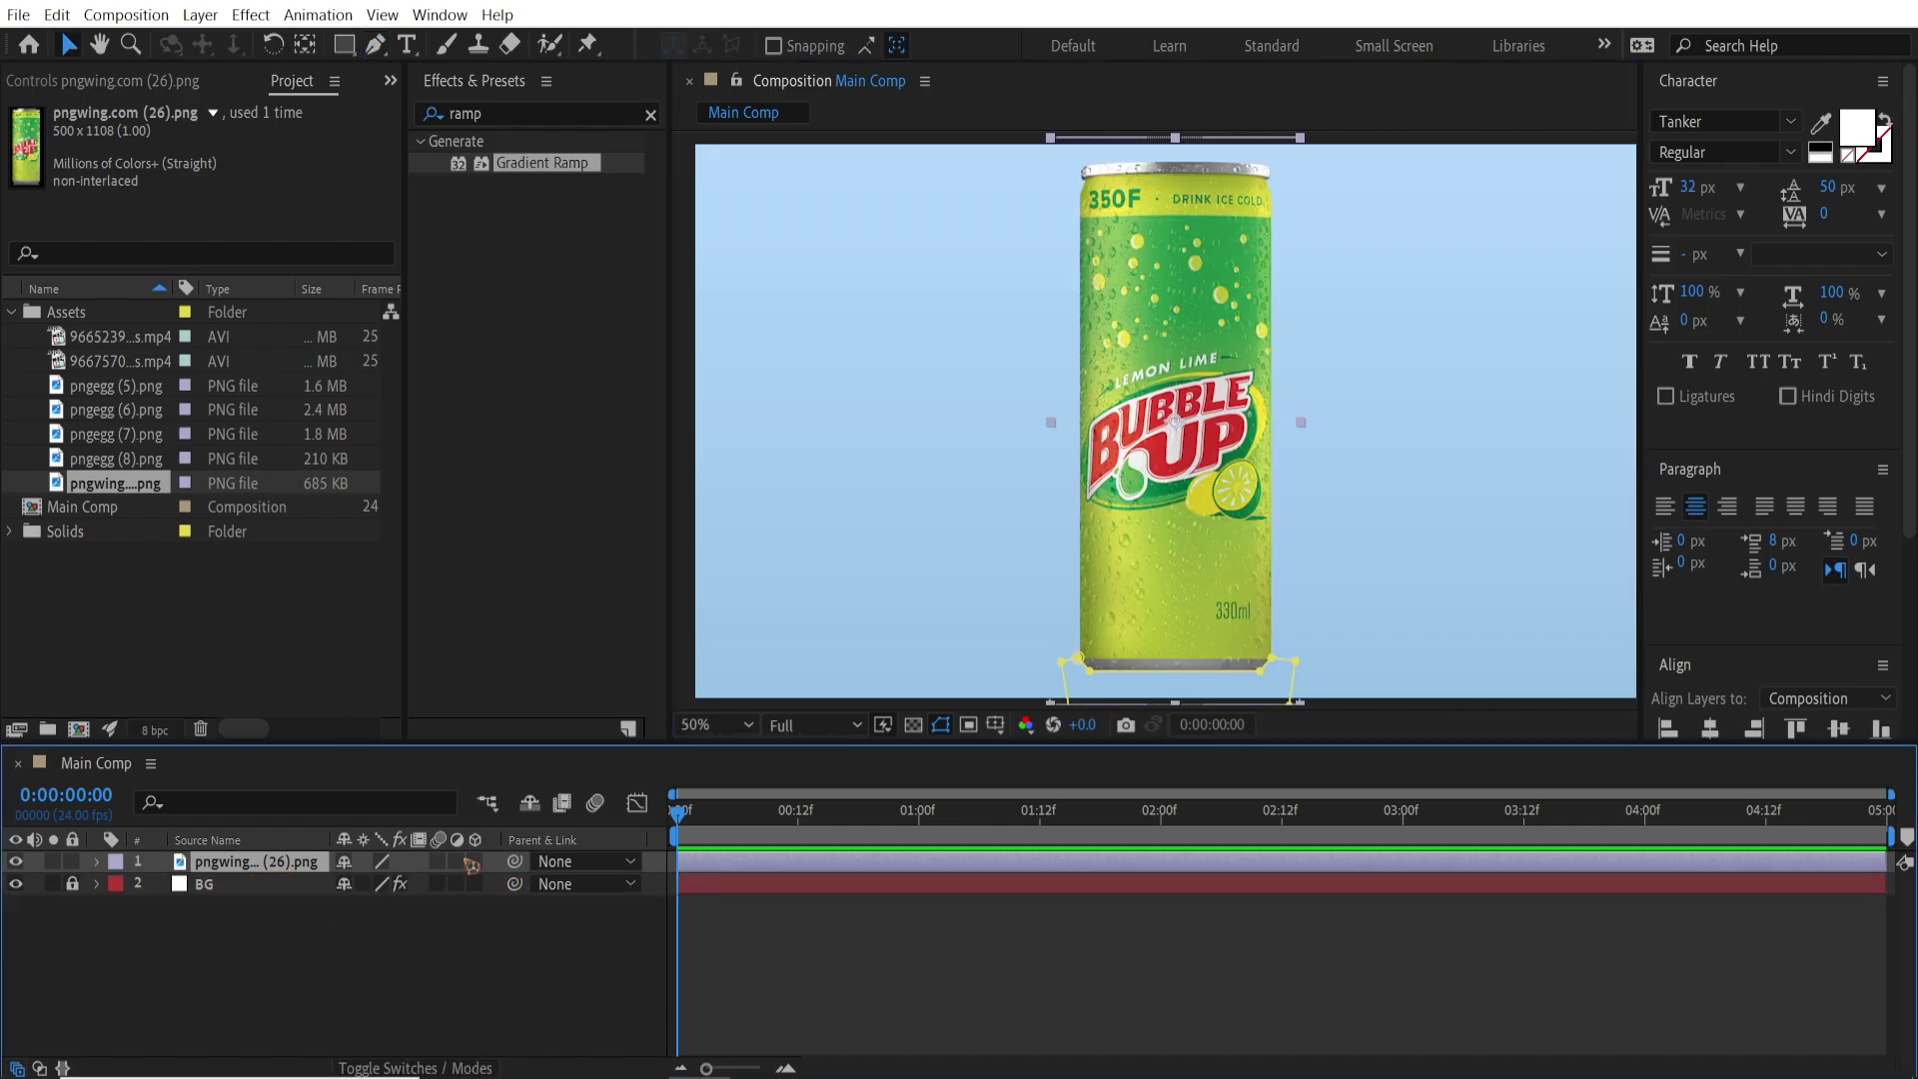
# Make the can a 3D layer and set its scale to 150%.
pyautogui.click(471, 864)
pyautogui.press('s')
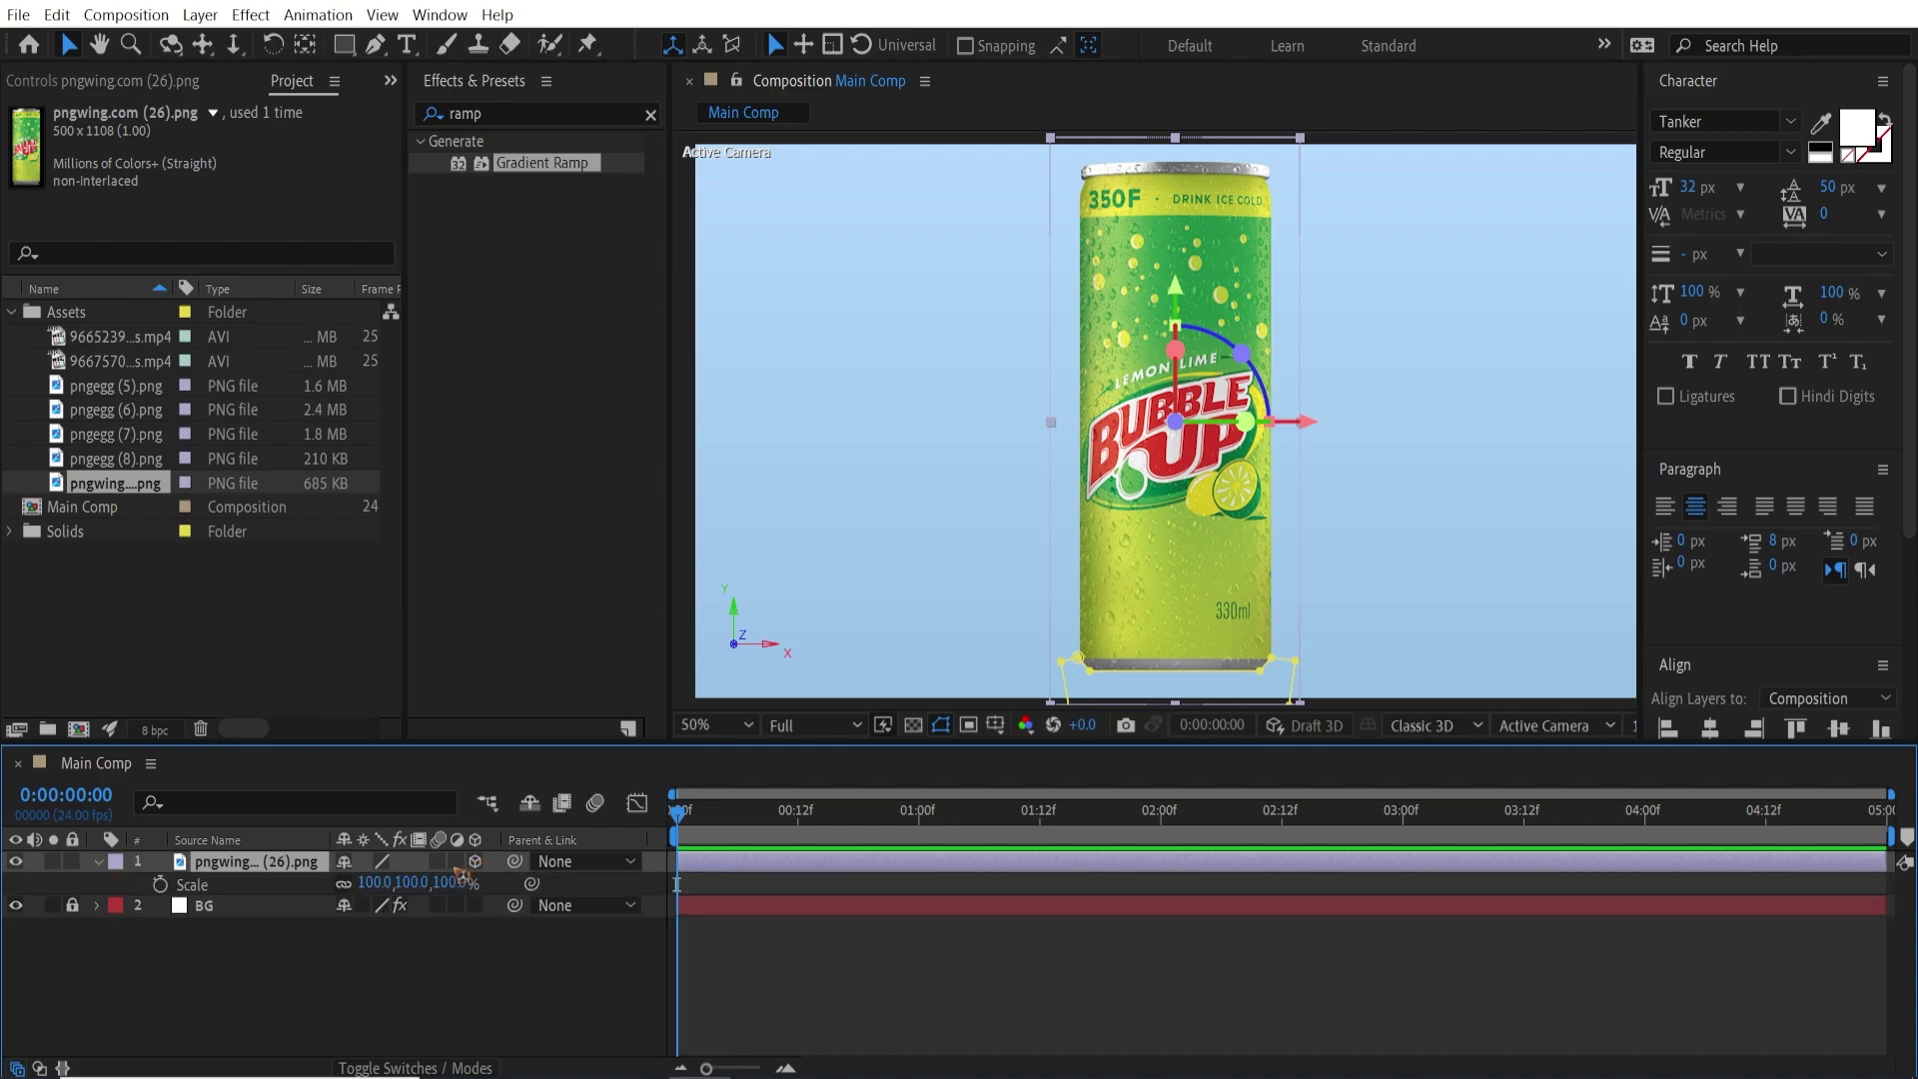
pyautogui.click(376, 882)
pyautogui.write('150')
pyautogui.press('Return')
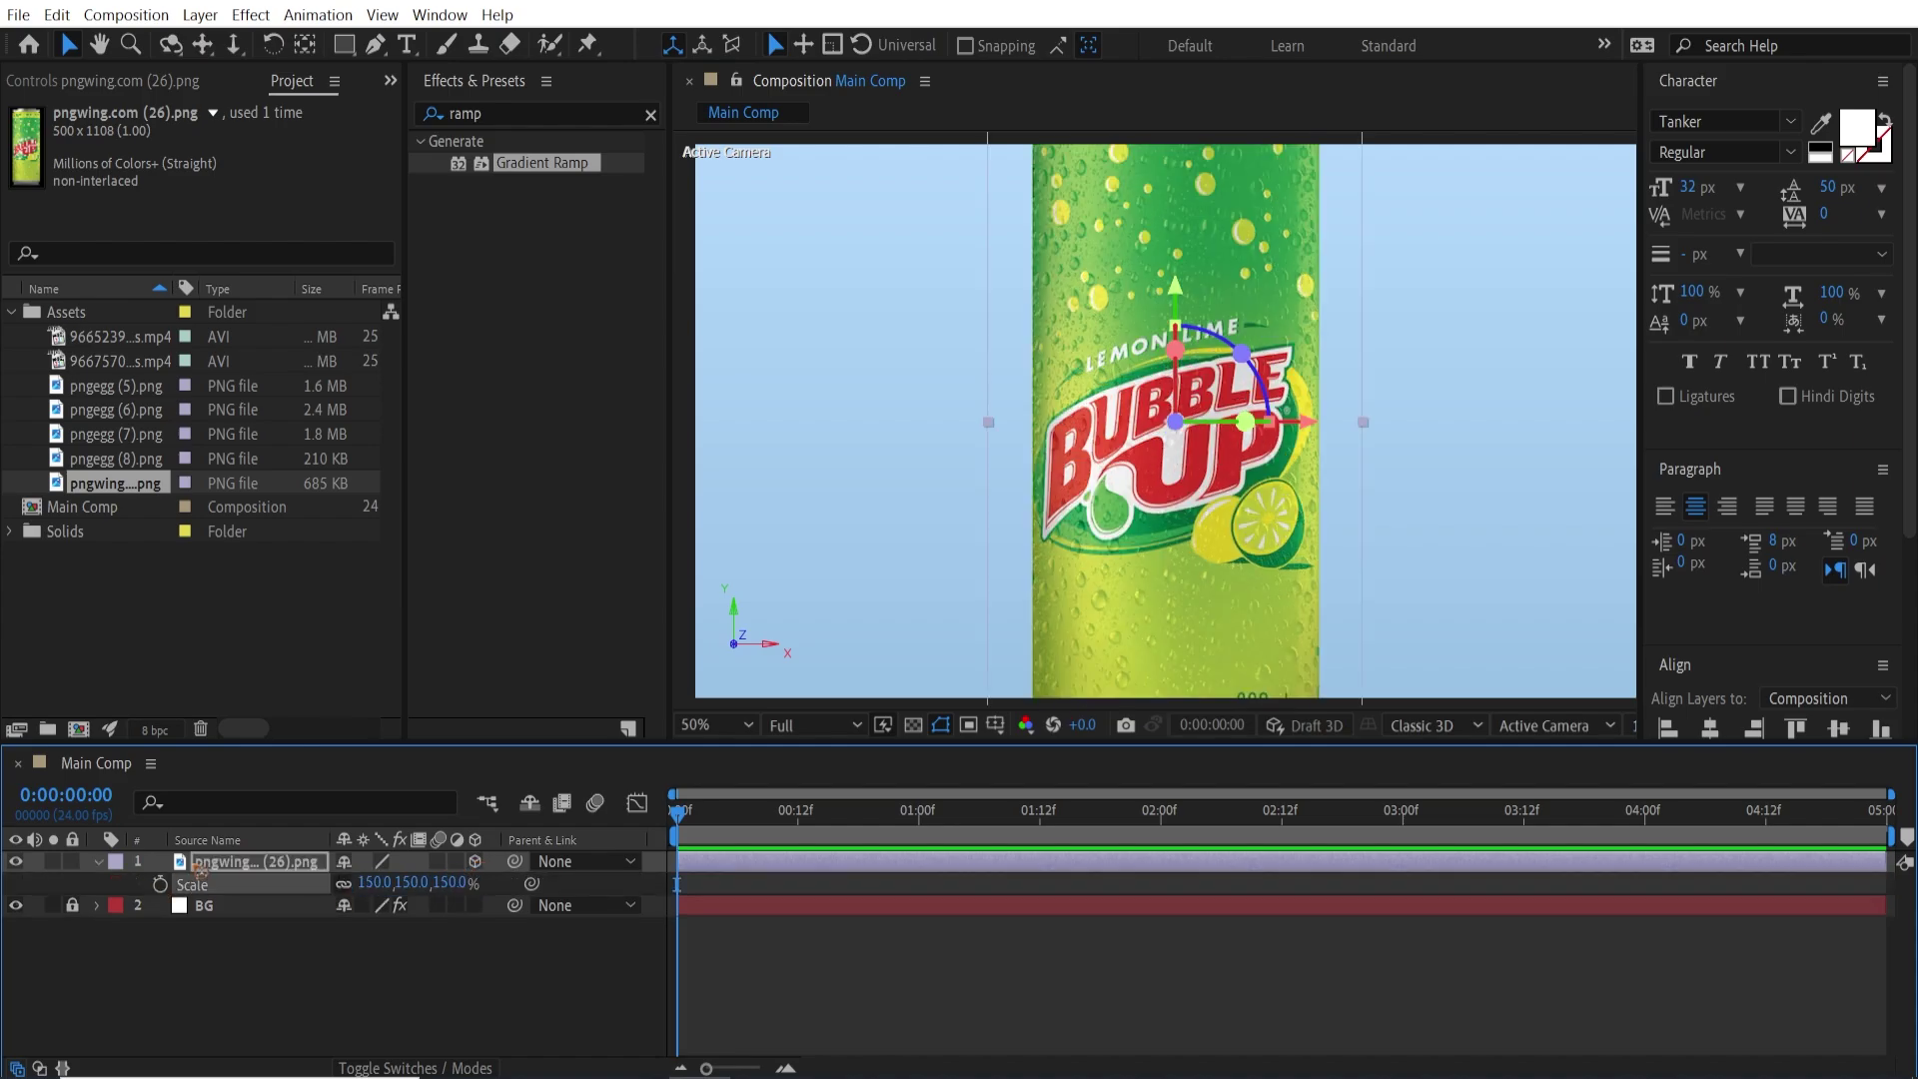
pyautogui.click(261, 958)
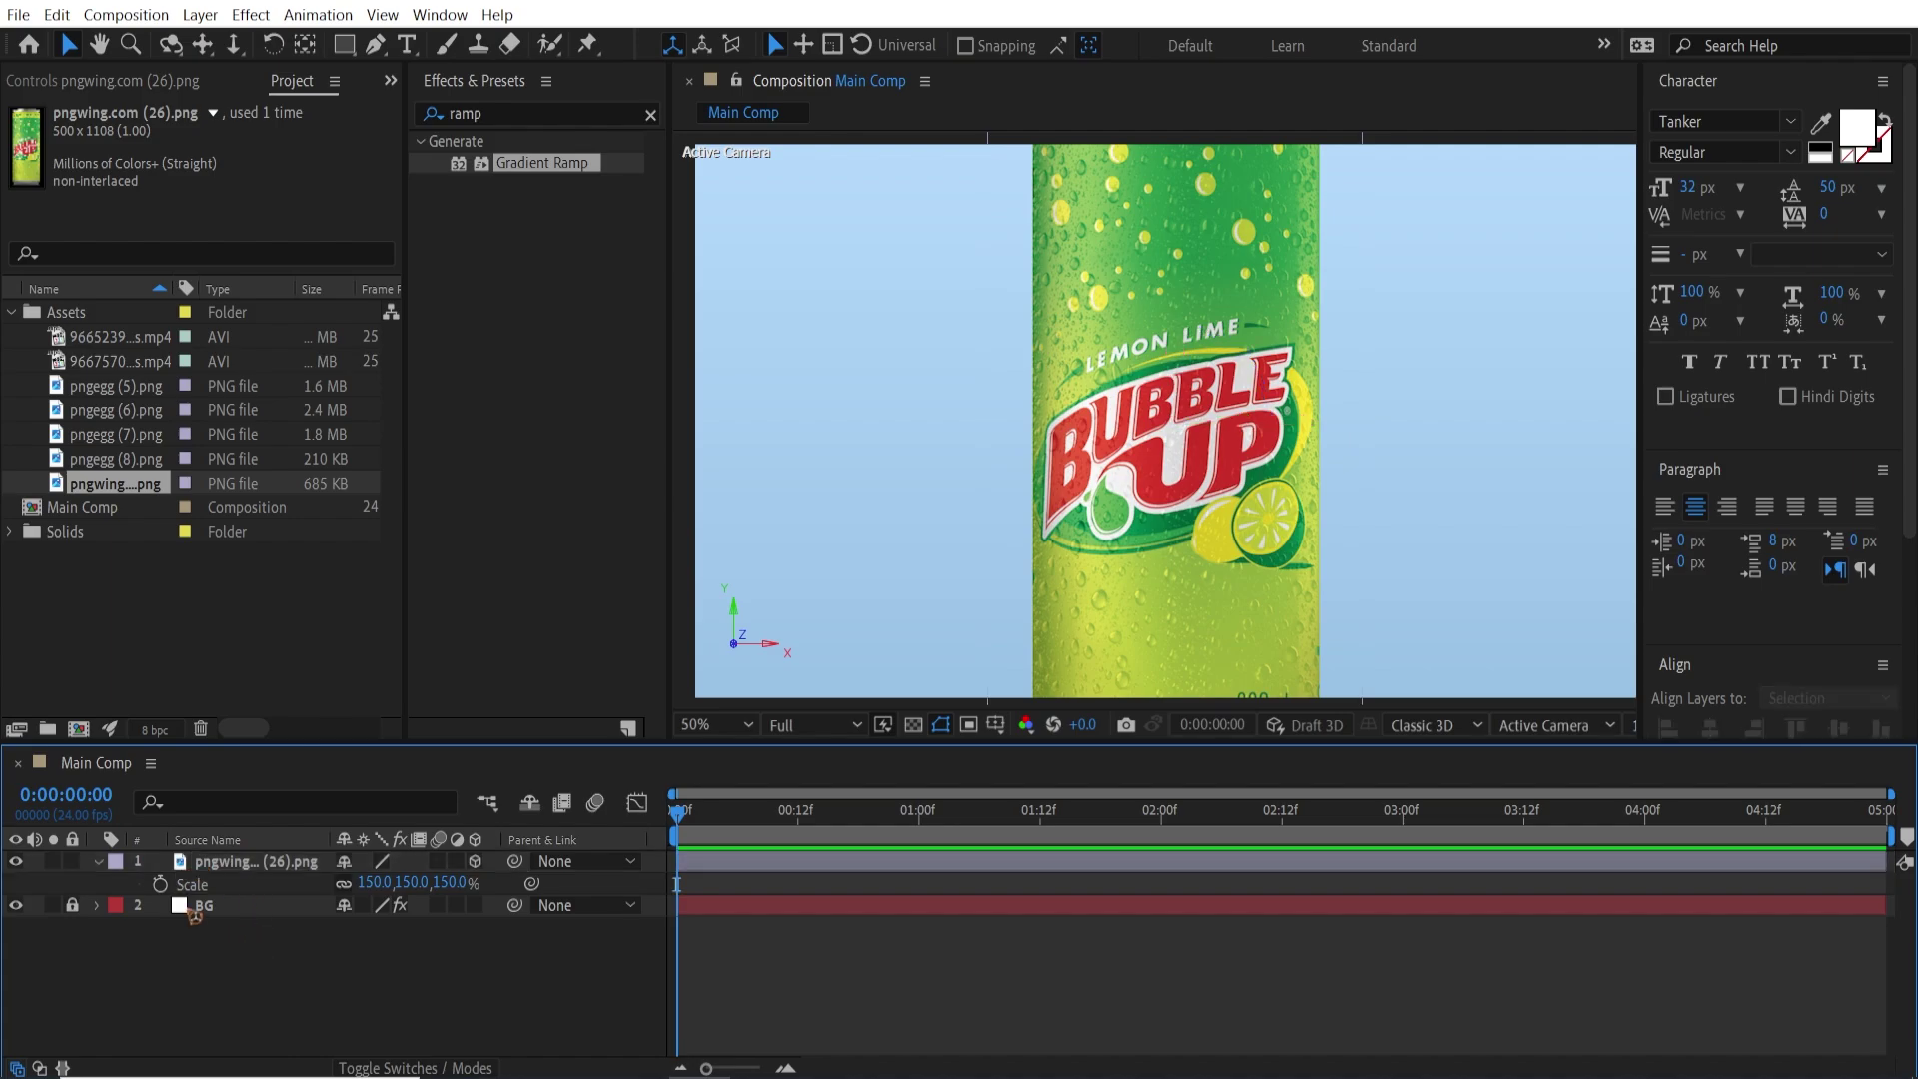
# Move the can completely above the frame to a position of about 160, -1080, with its rotation properties shown.
pyautogui.click(98, 862)
pyautogui.press(',')
pyautogui.moveTo(1191, 523); pyautogui.dragTo(999, 158)
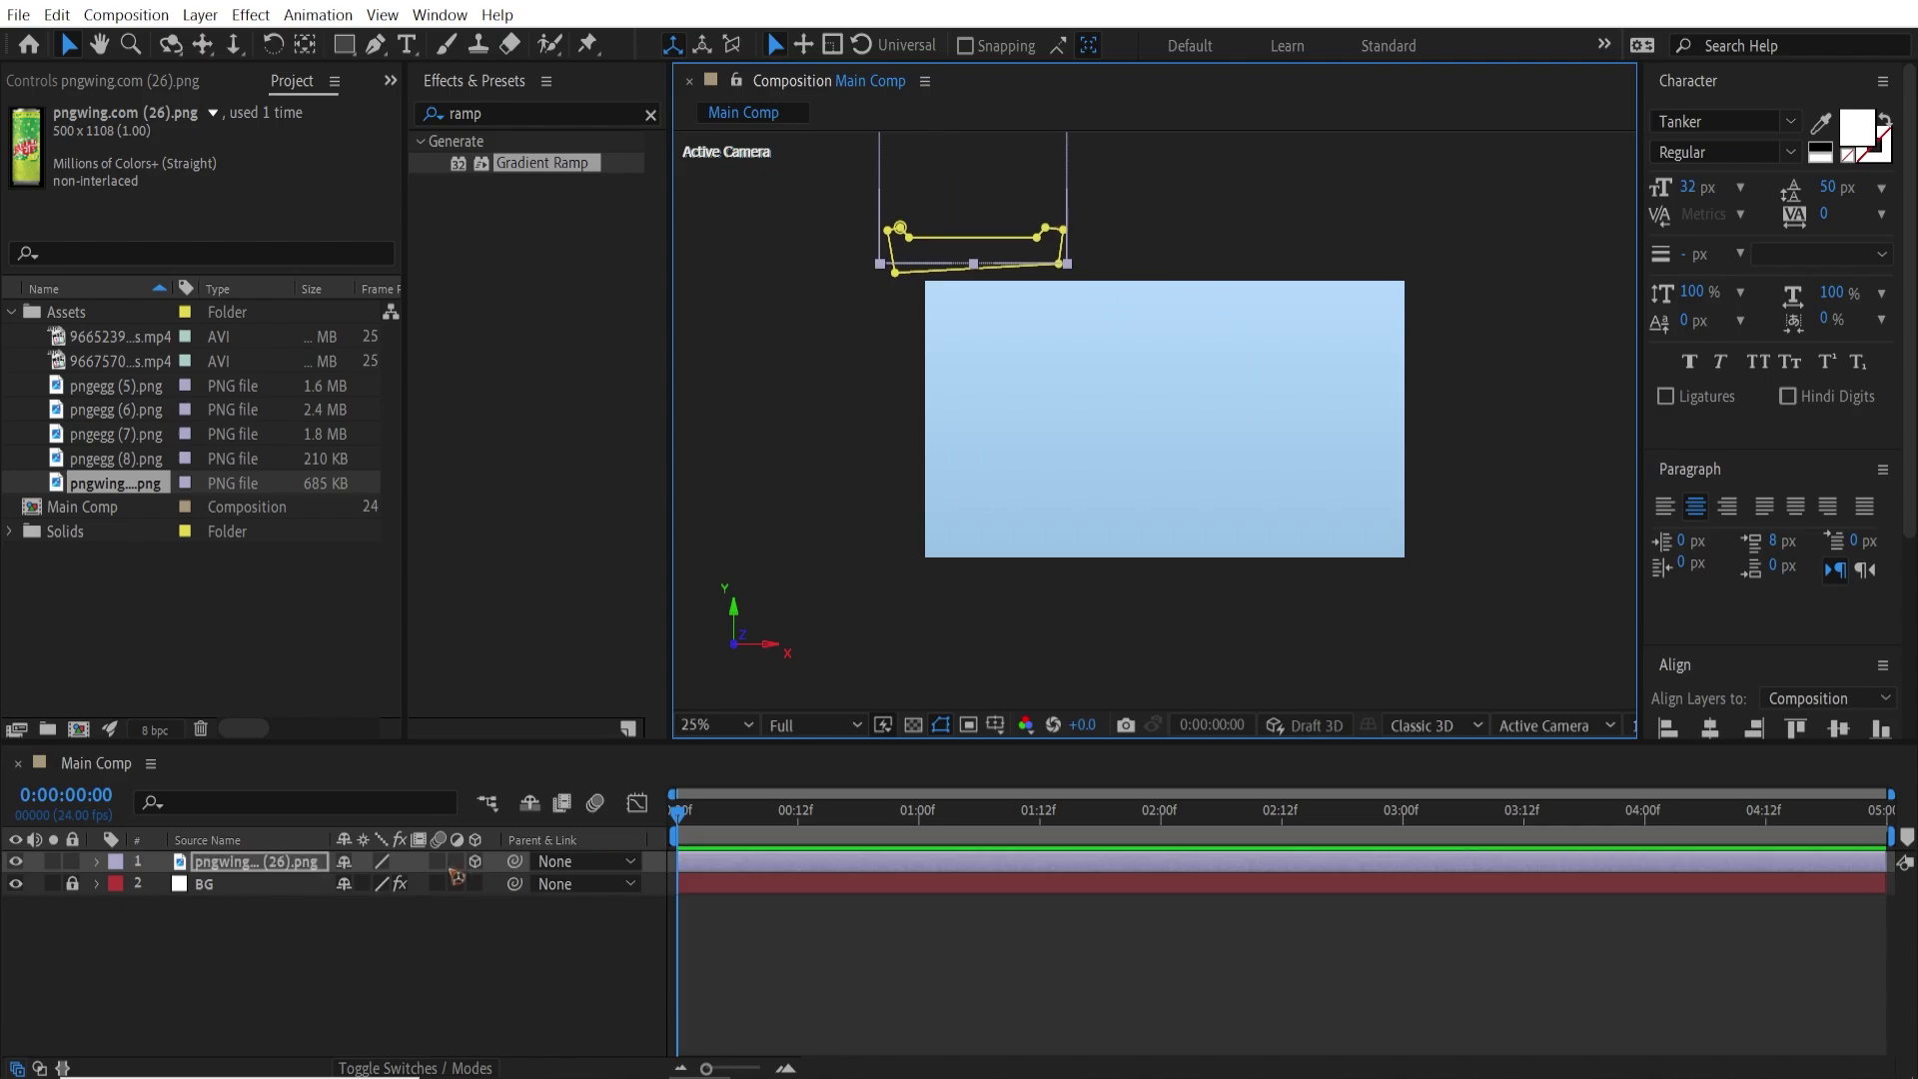
pyautogui.press('p')
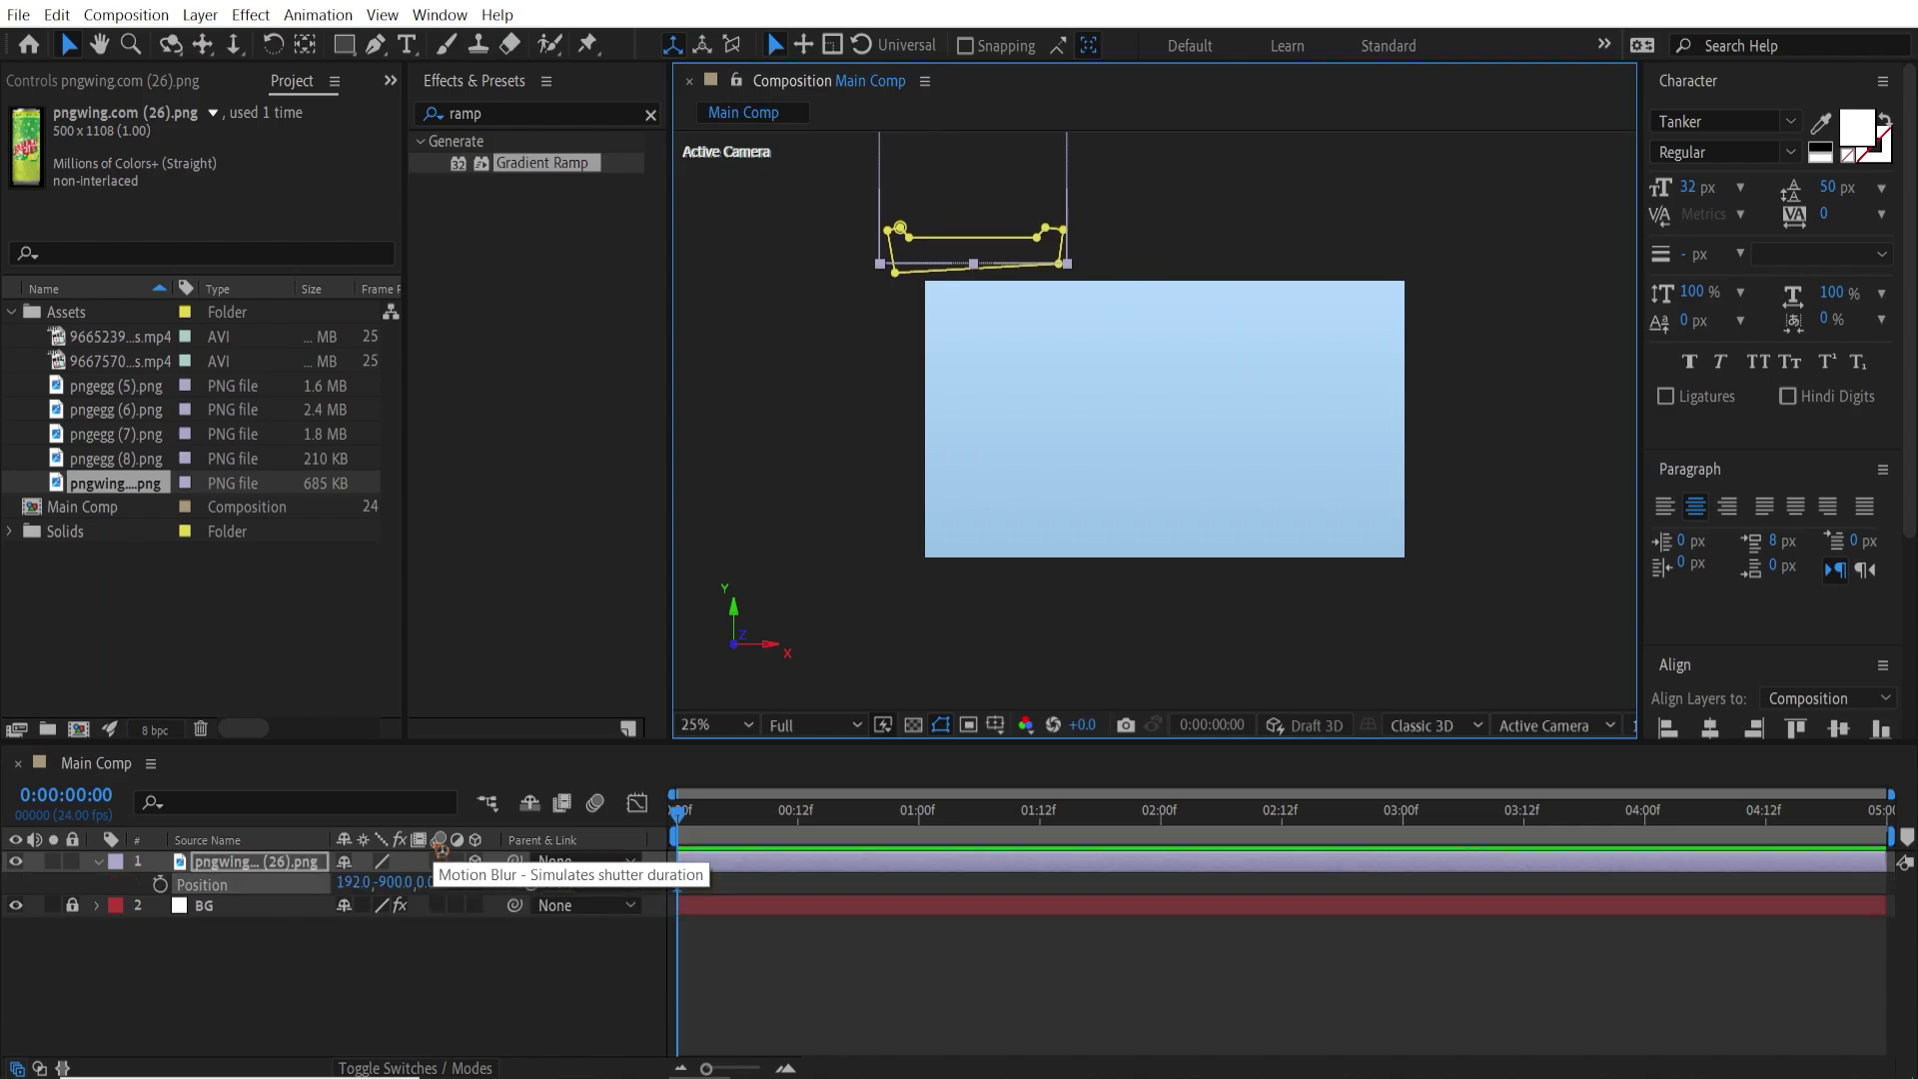
pyautogui.hotkey('shift', 'r')
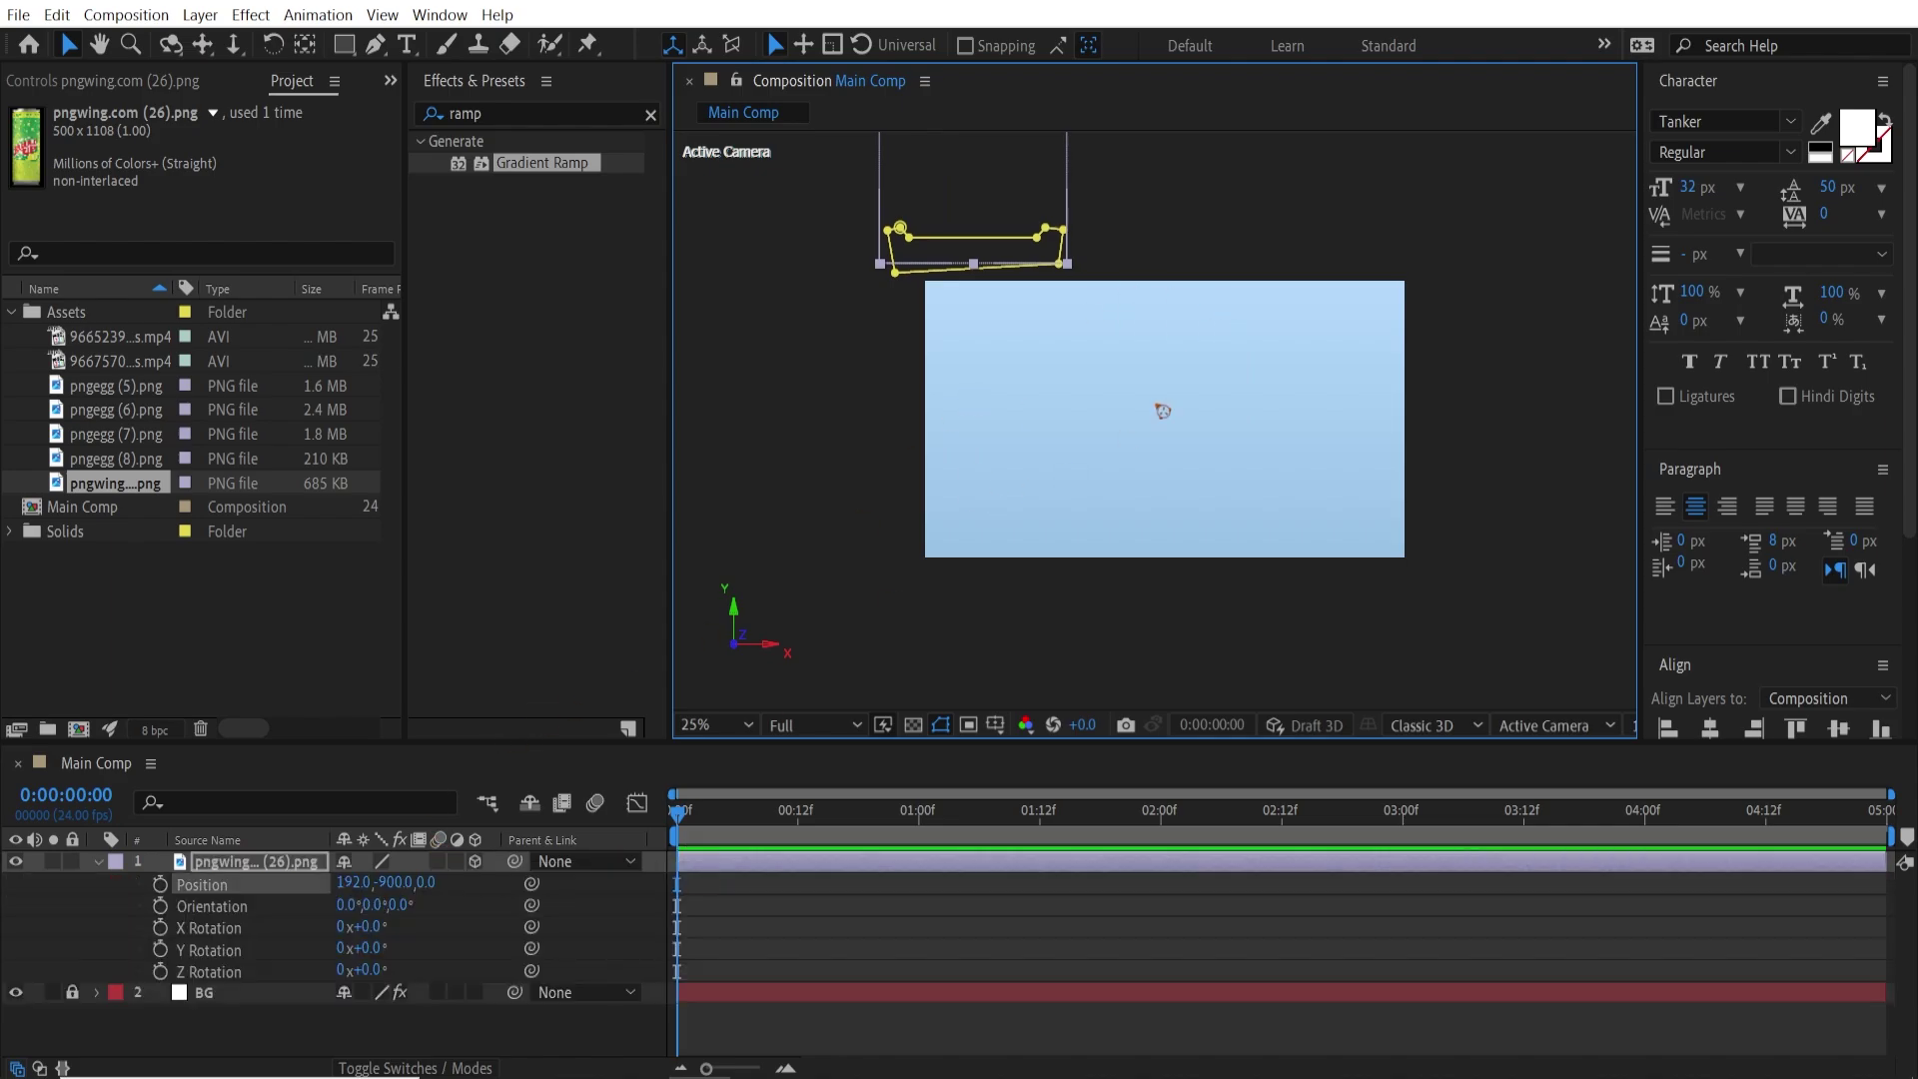
pyautogui.press('space')
pyautogui.moveTo(1162, 313); pyautogui.dragTo(1212, 488)
pyautogui.press('v')
pyautogui.moveTo(1017, 318); pyautogui.dragTo(1013, 231)
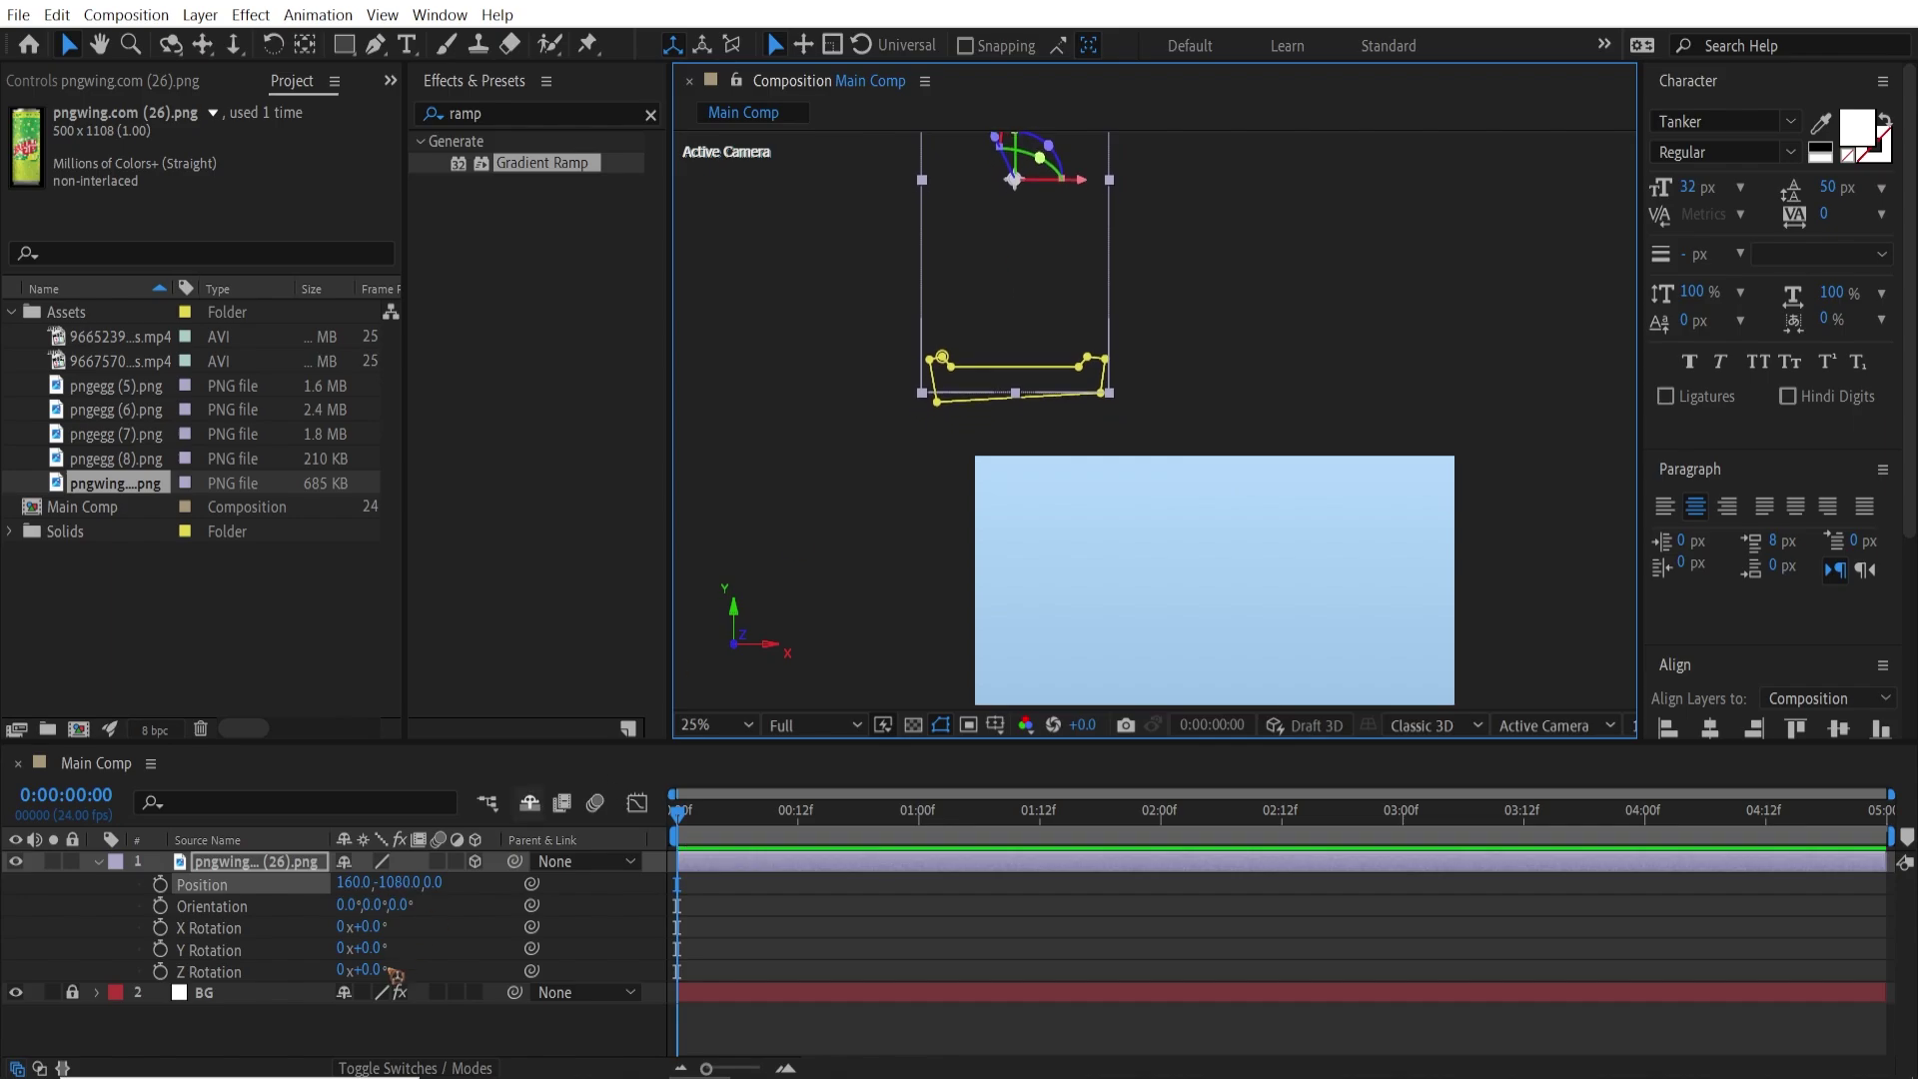
# Set the can's Z Rotation to -10° and add starting keyframes for Z Rotation and Position at frame 0.
pyautogui.click(373, 969)
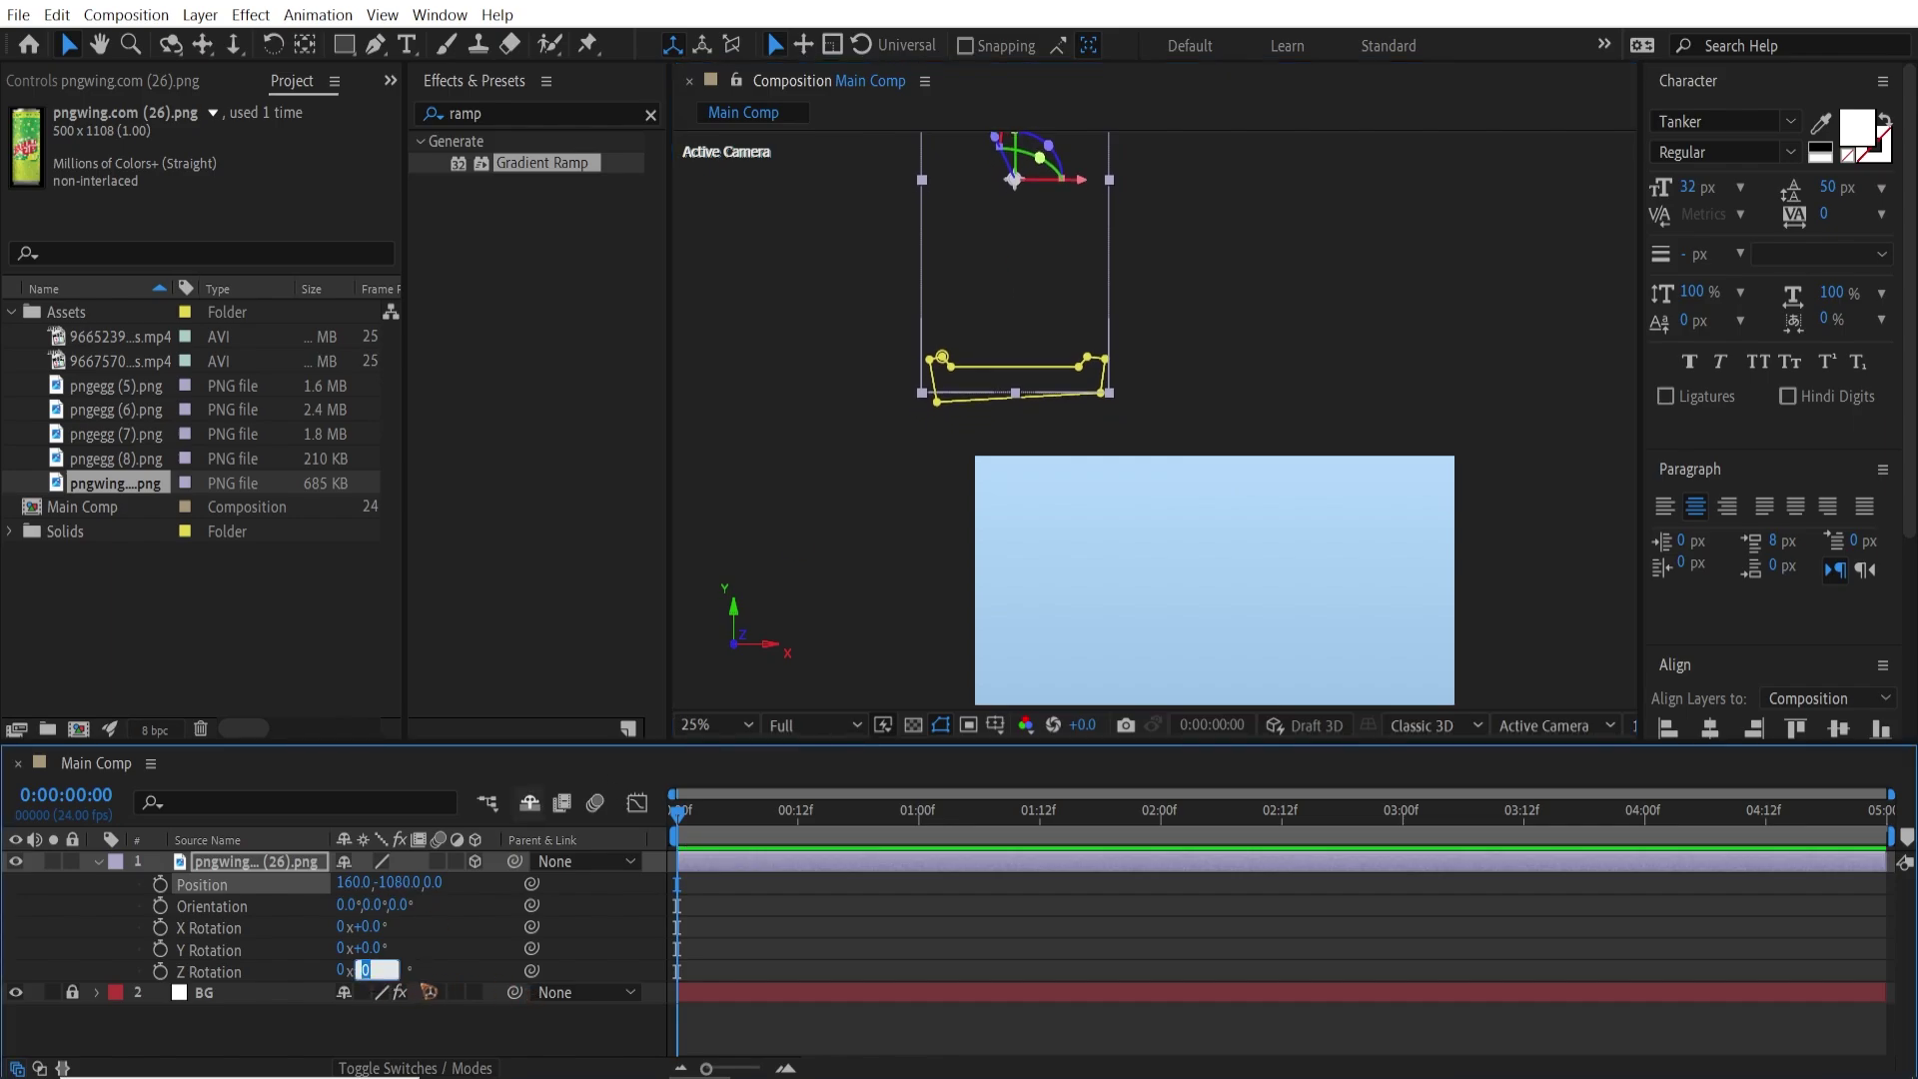
pyautogui.write('-10')
pyautogui.press('Return')
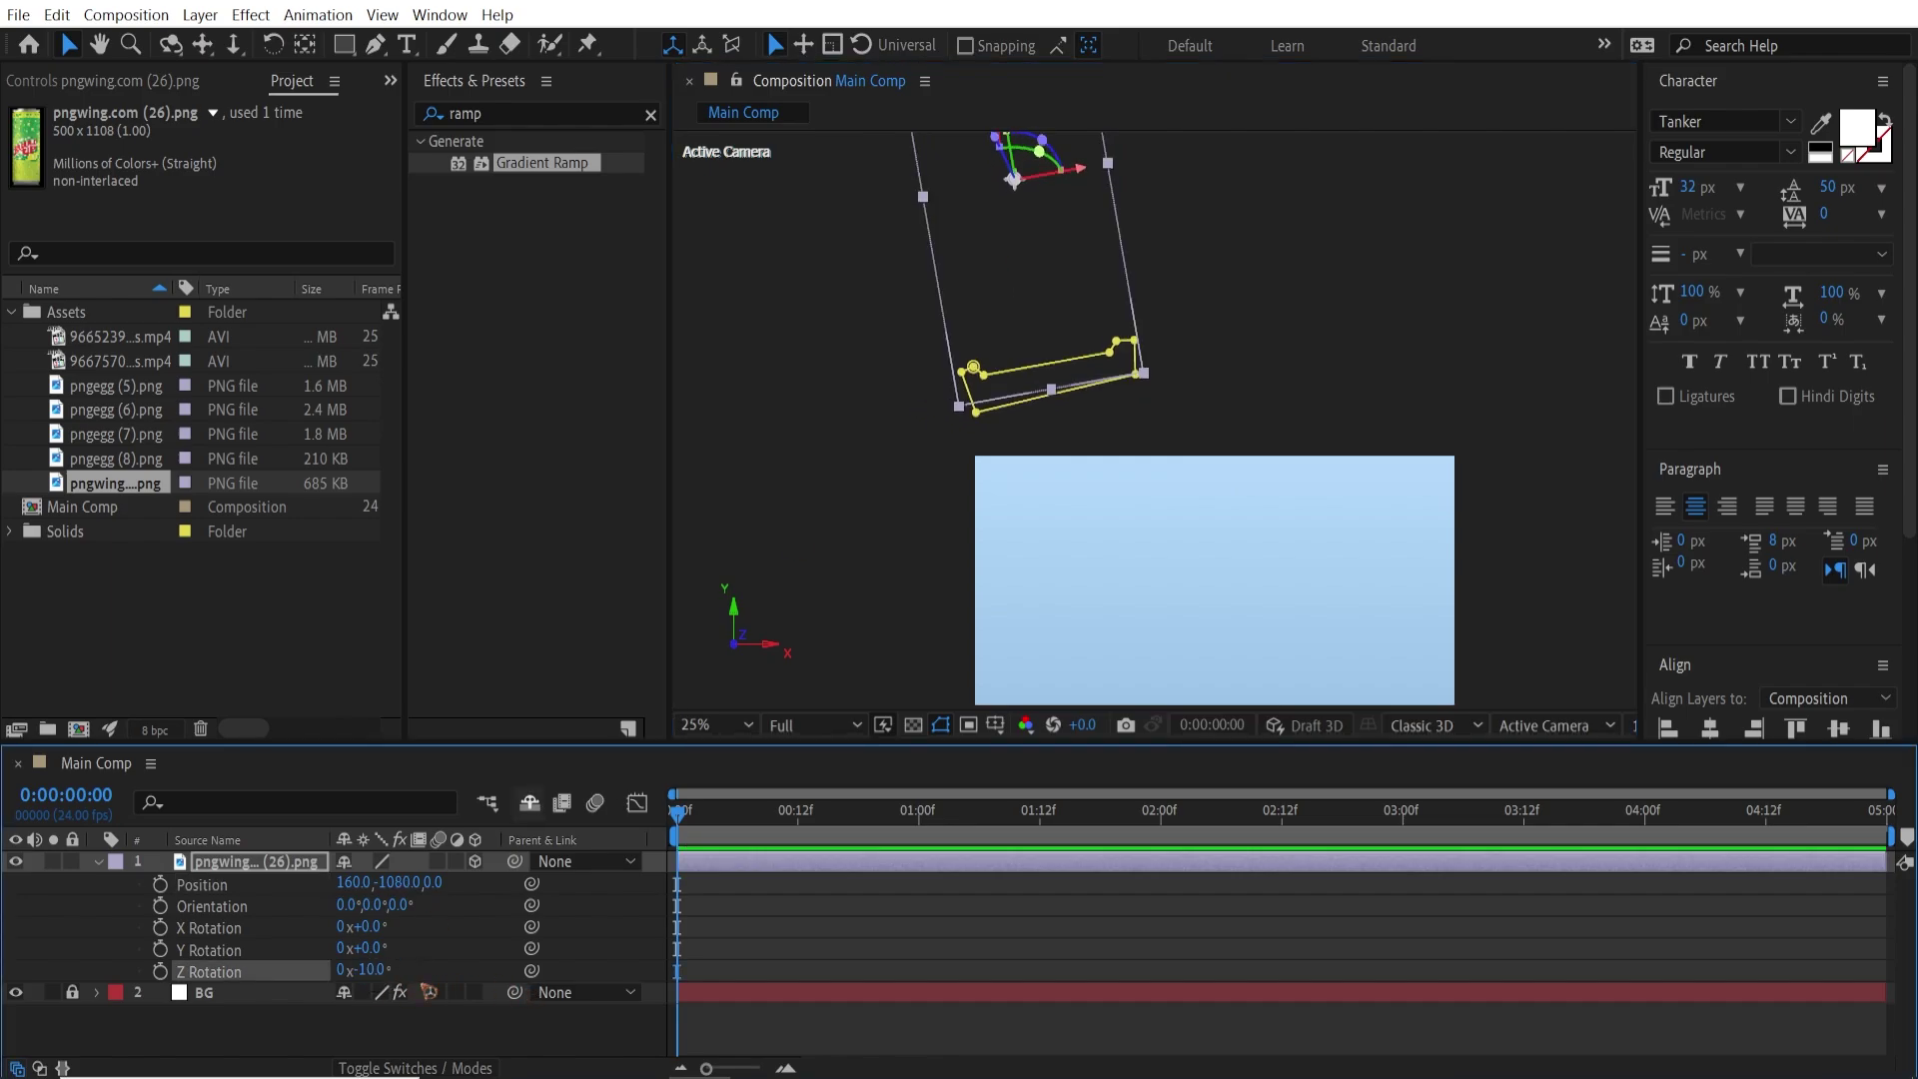
pyautogui.click(159, 971)
pyautogui.click(160, 885)
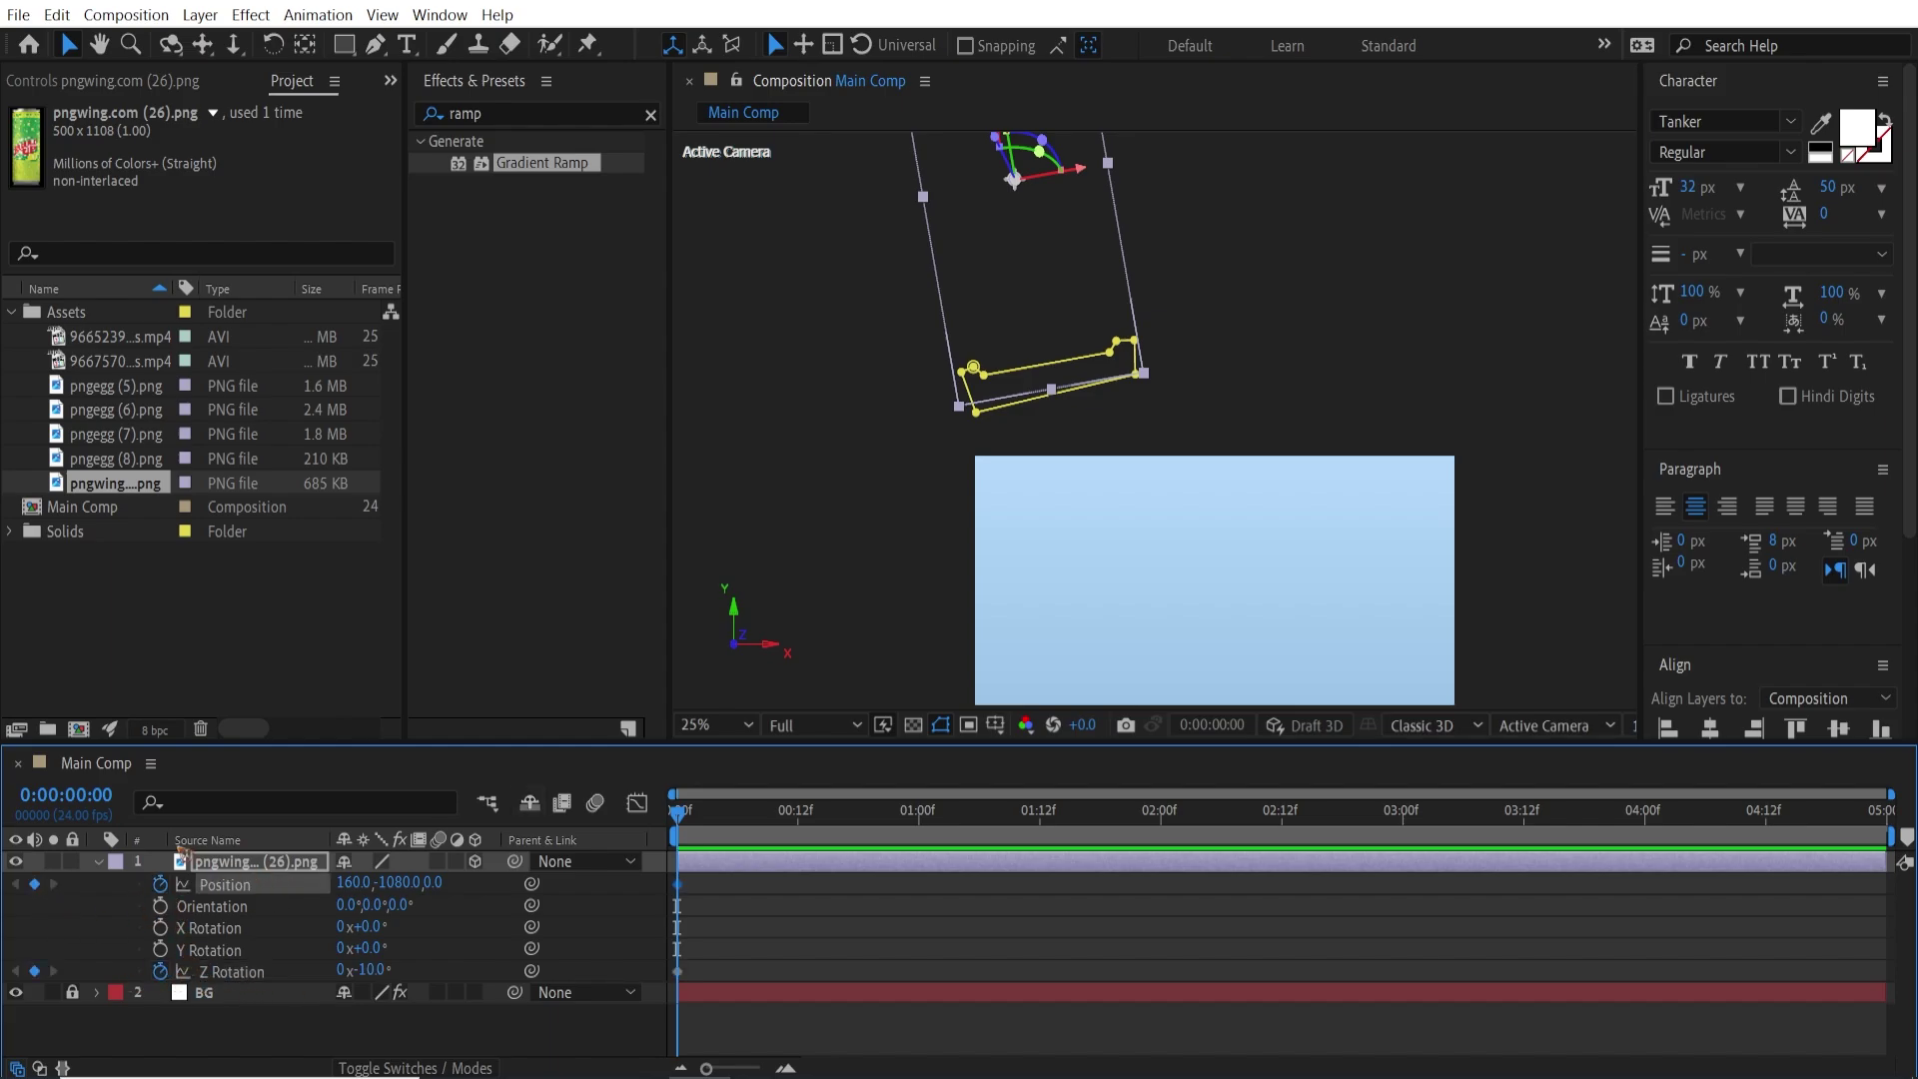
# Show only the can's modified properties with masks collapsed, and at frame 10 move it into the frame at about 672, 340.
pyautogui.press('u')
pyautogui.press('u')
pyautogui.press('u')
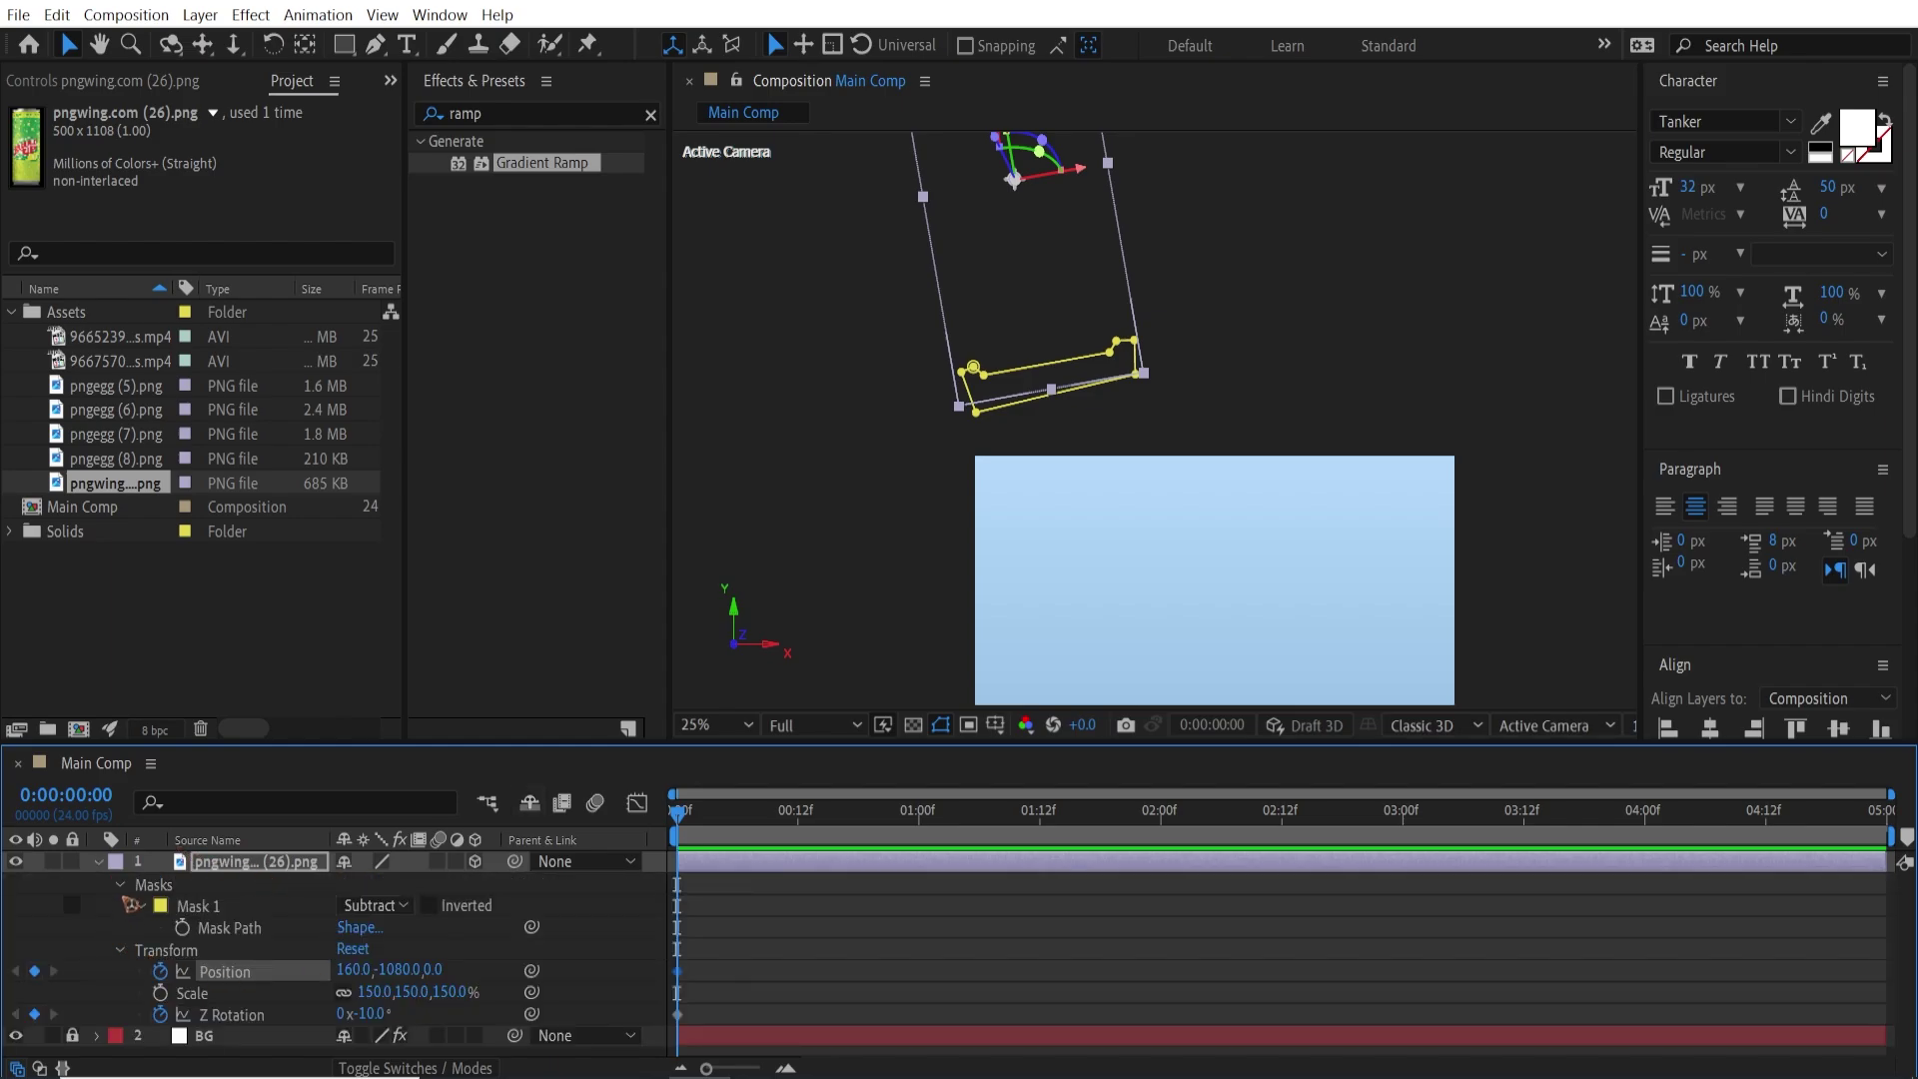
pyautogui.click(120, 884)
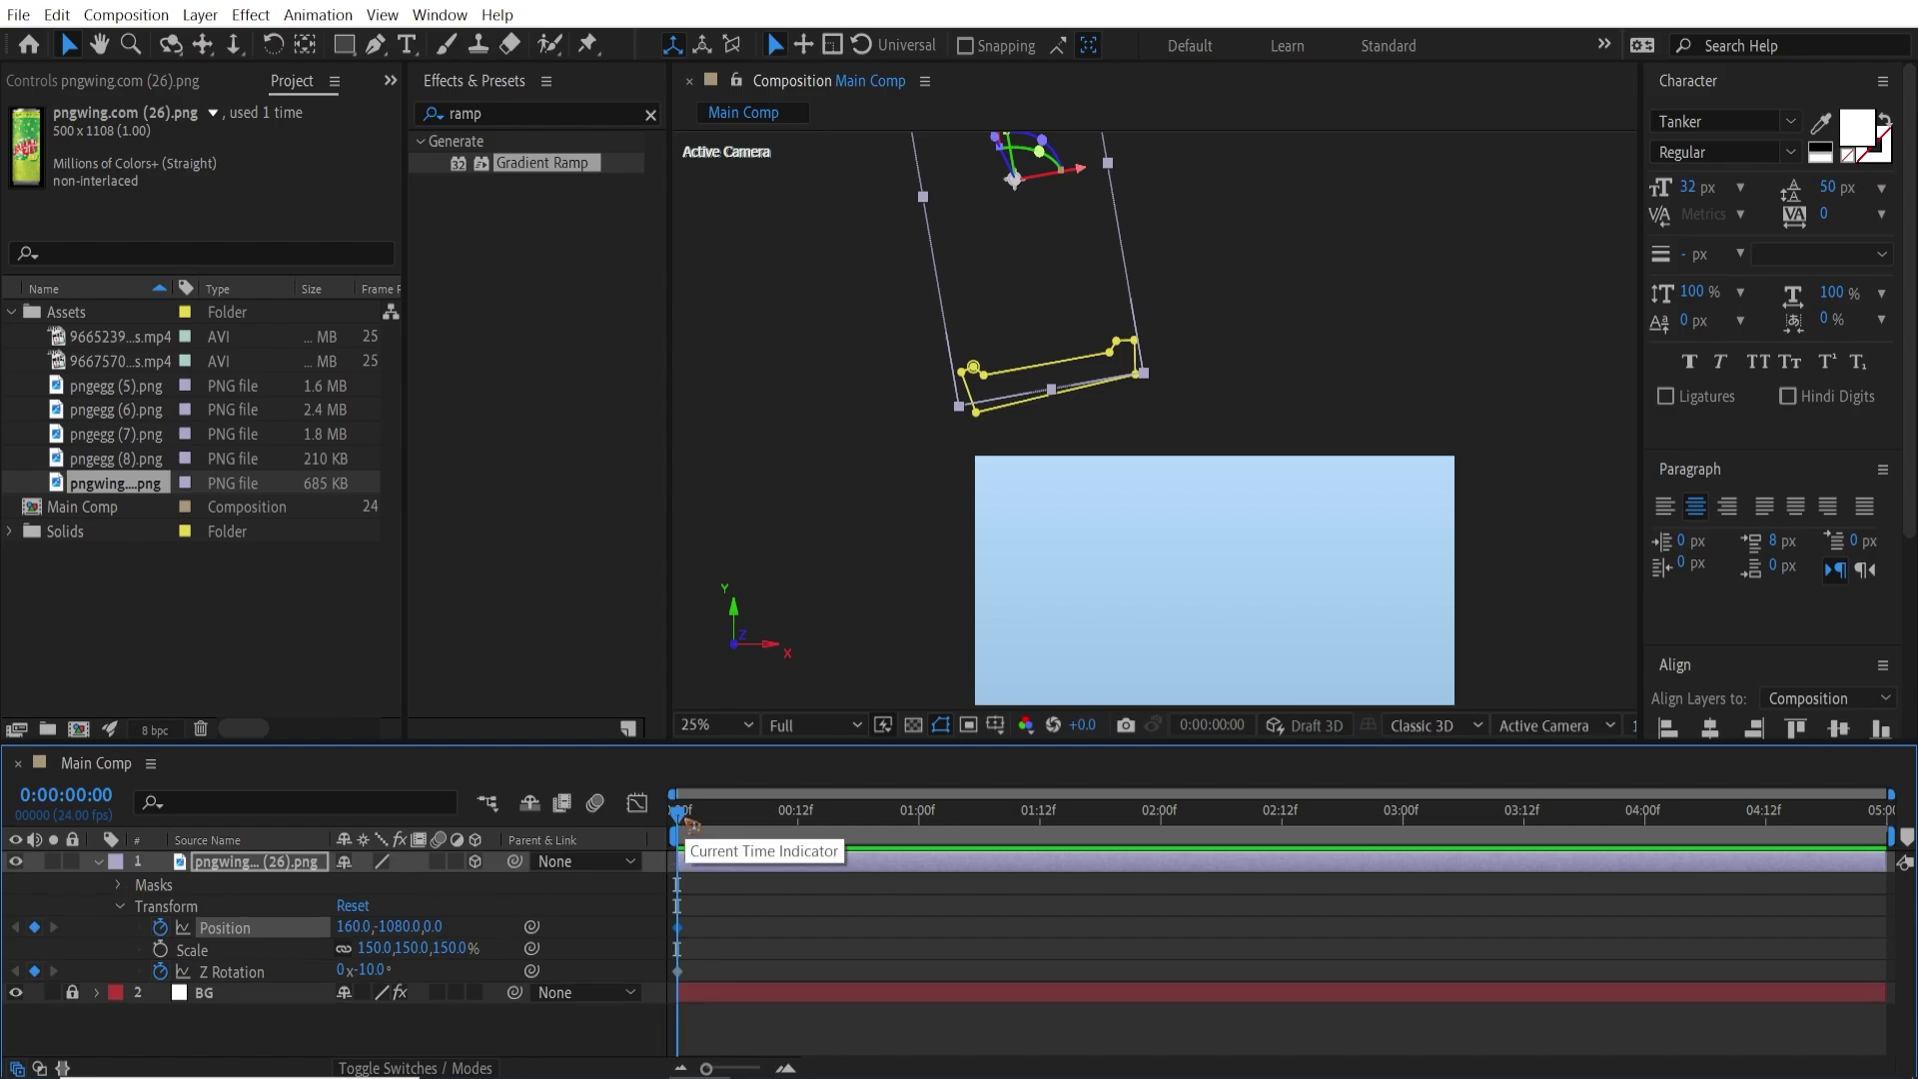
pyautogui.hotkey('shift', 'pagedown')
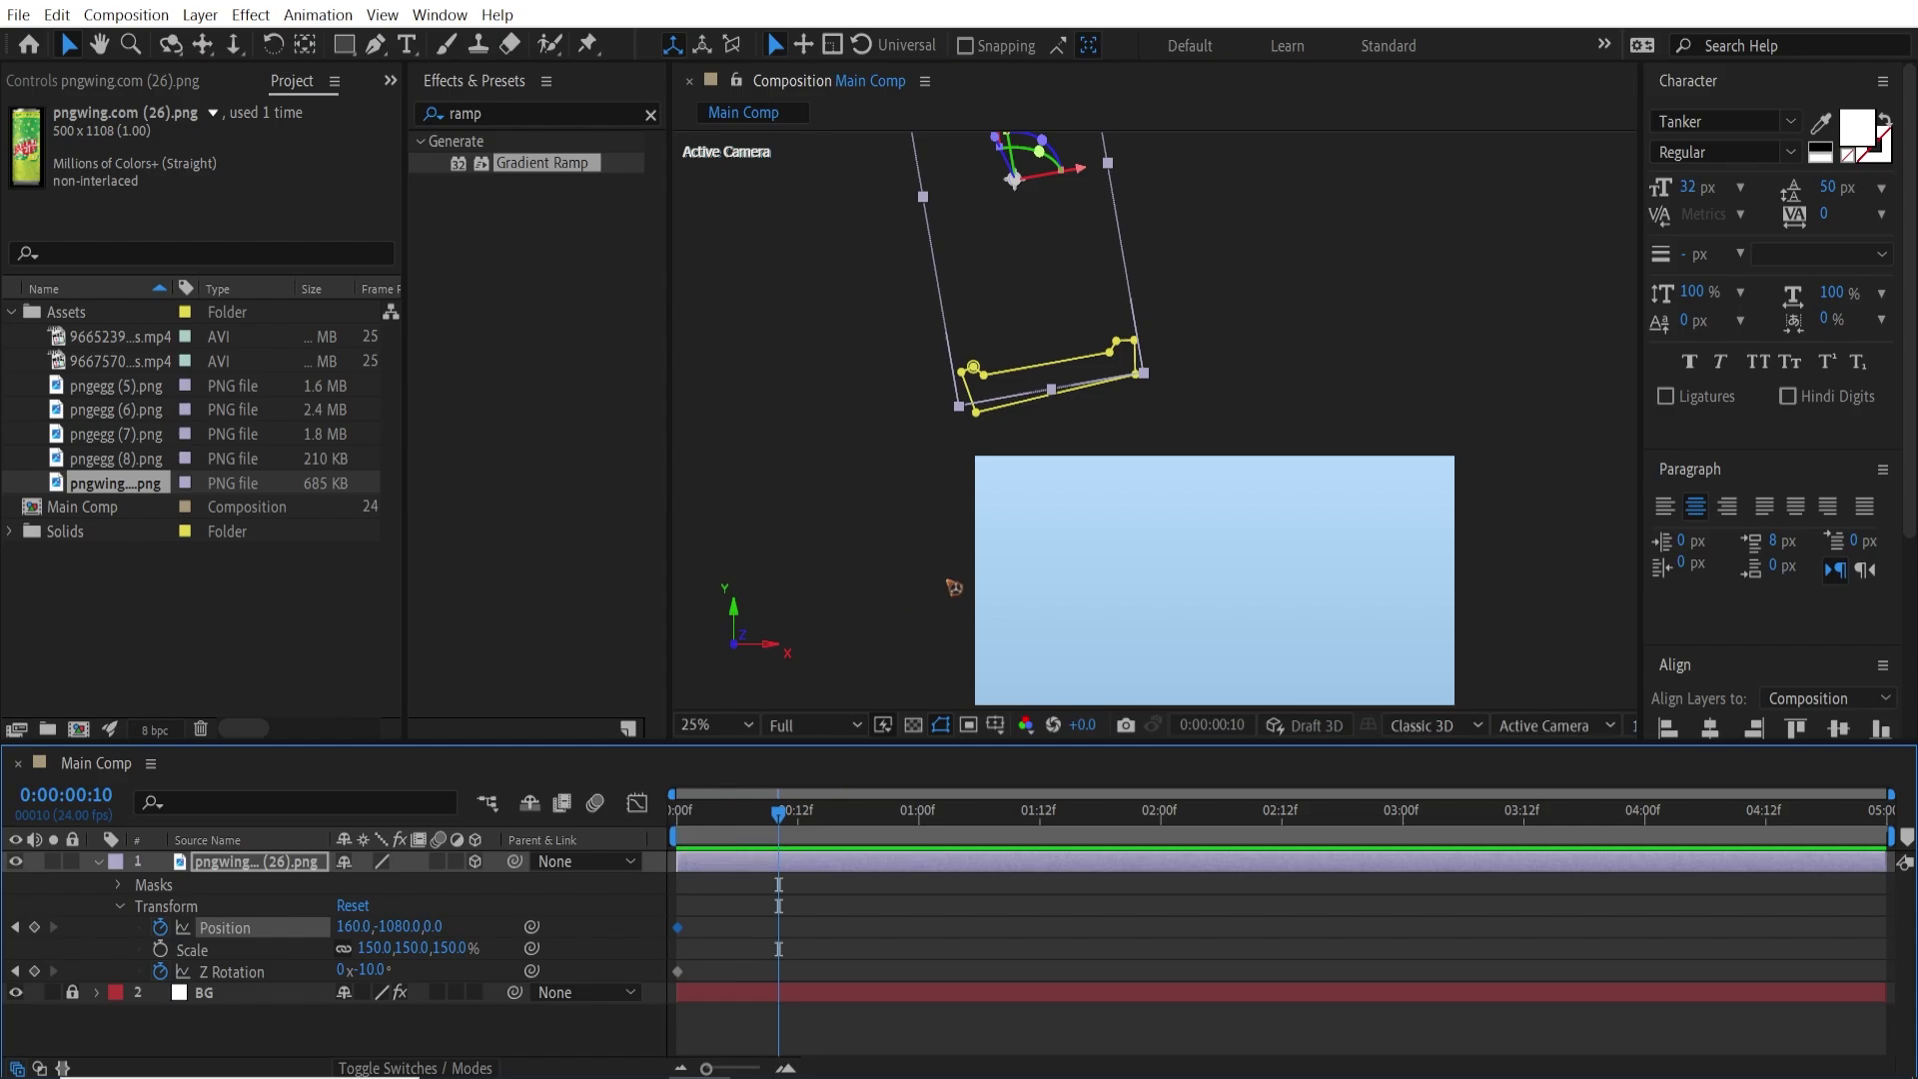
pyautogui.moveTo(1050, 232); pyautogui.dragTo(1151, 597)
pyautogui.moveTo(1314, 582); pyautogui.dragTo(1302, 430)
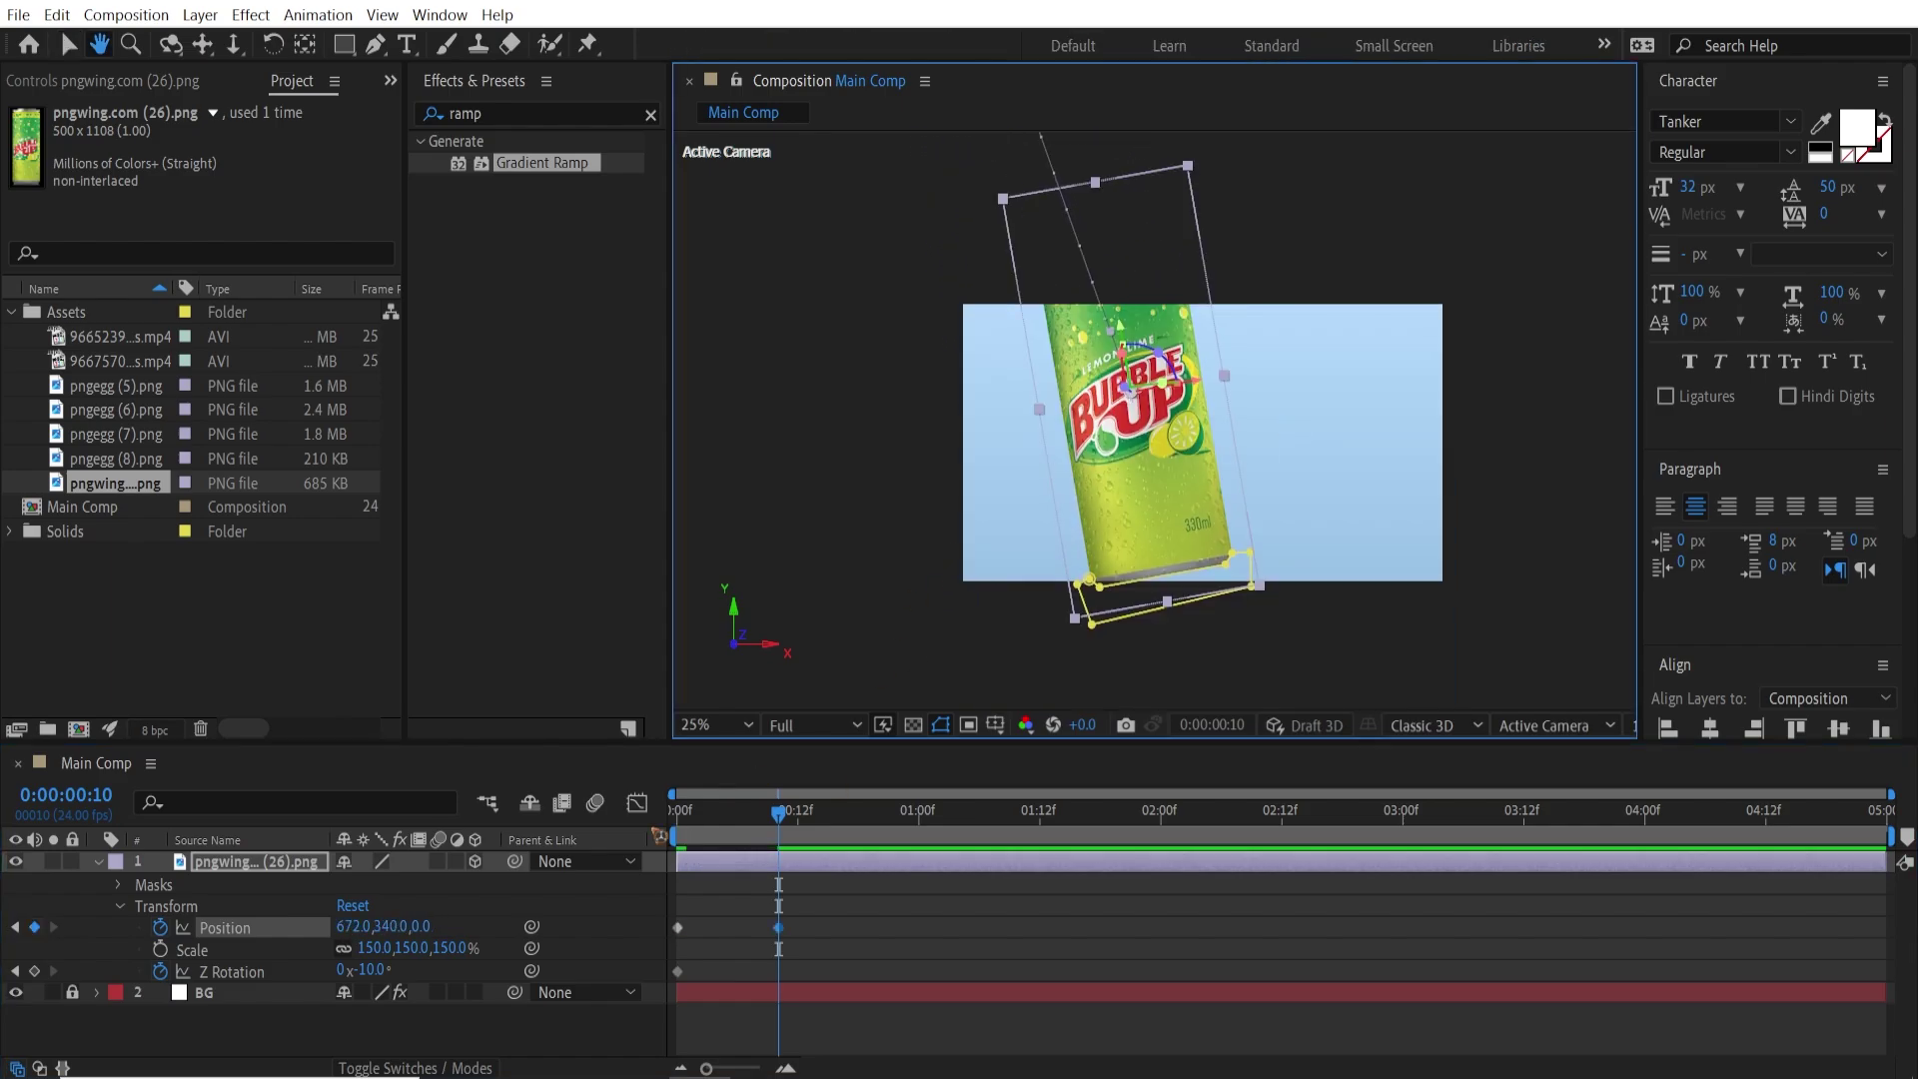
# At frame 10, set the can's Z Rotation to 10° and reposition it to about 728, 484.
pyautogui.click(374, 970)
pyautogui.write('10')
pyautogui.press('Return')
pyautogui.moveTo(1115, 476); pyautogui.dragTo(1130, 502)
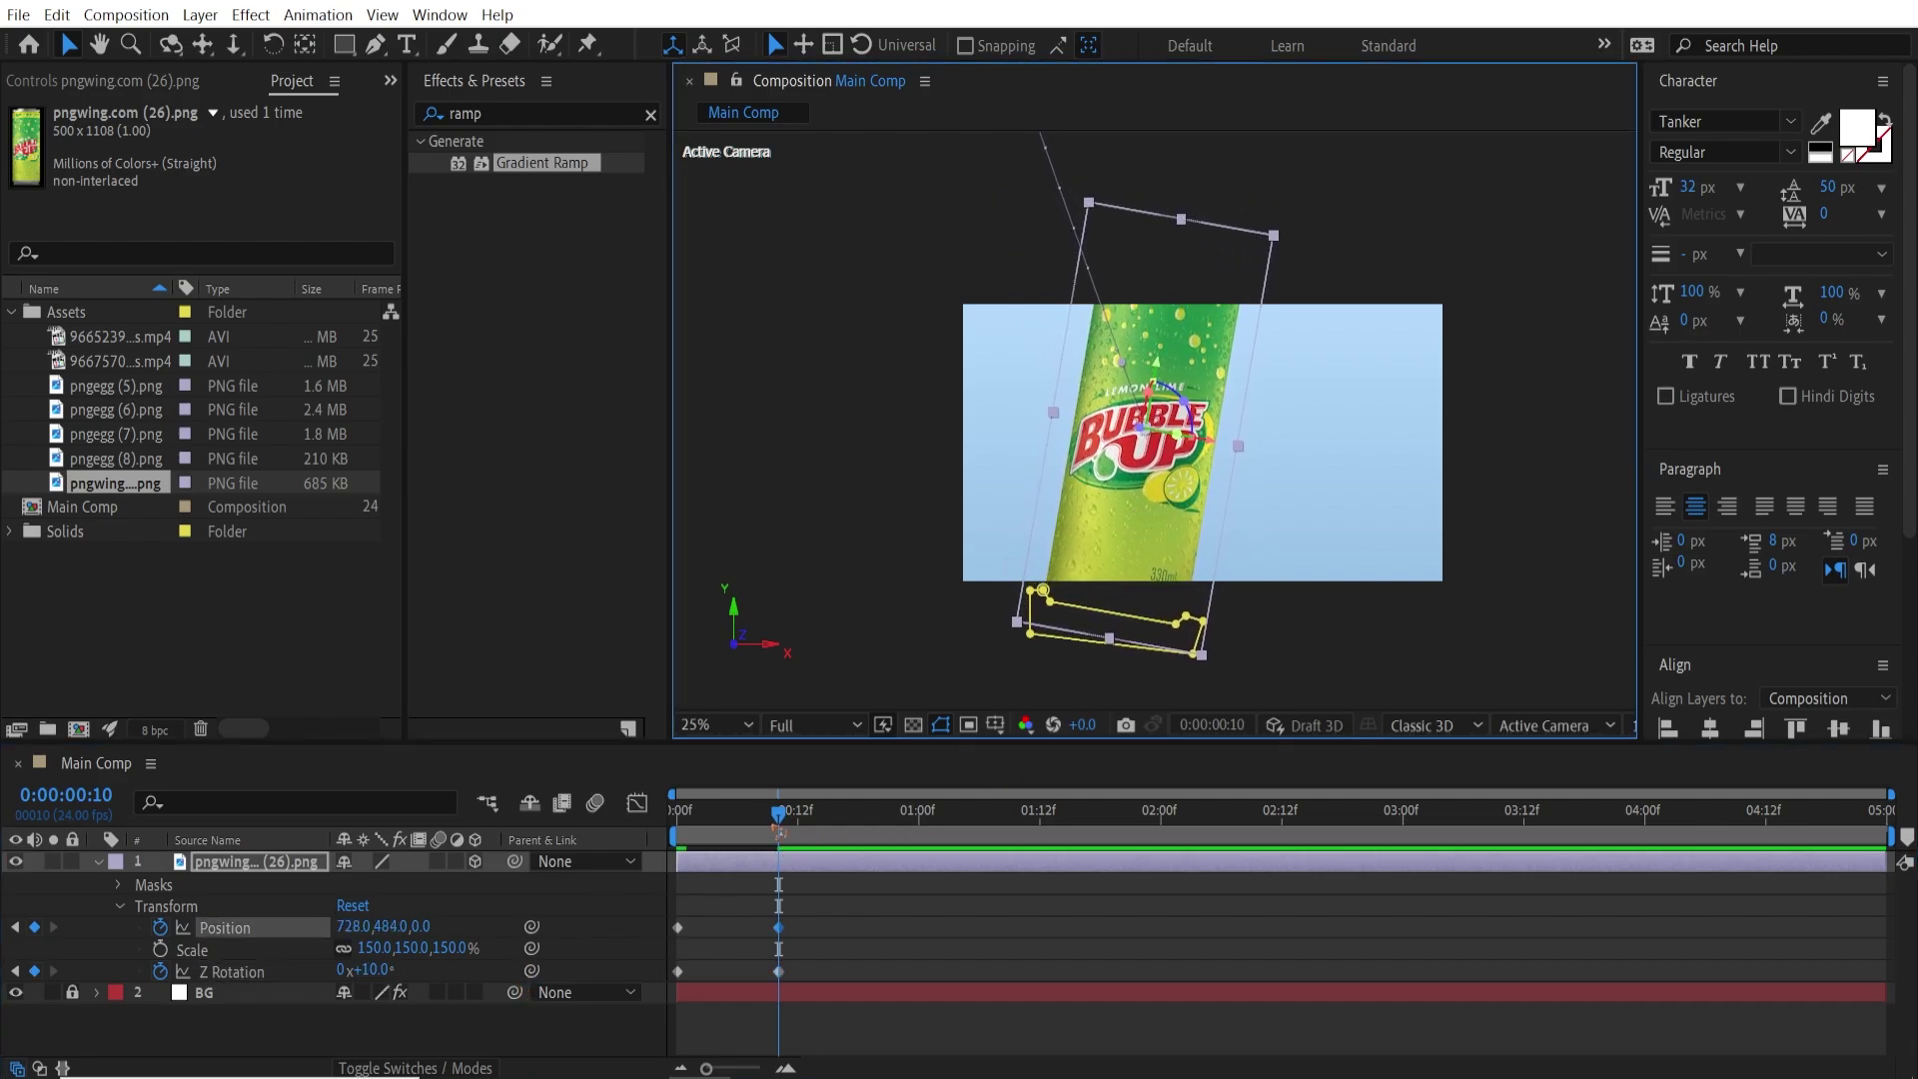
# Enable motion blur for the composition and the can layer, and play back the can's drop.
pyautogui.click(818, 811)
pyautogui.moveTo(819, 743); pyautogui.dragTo(819, 696)
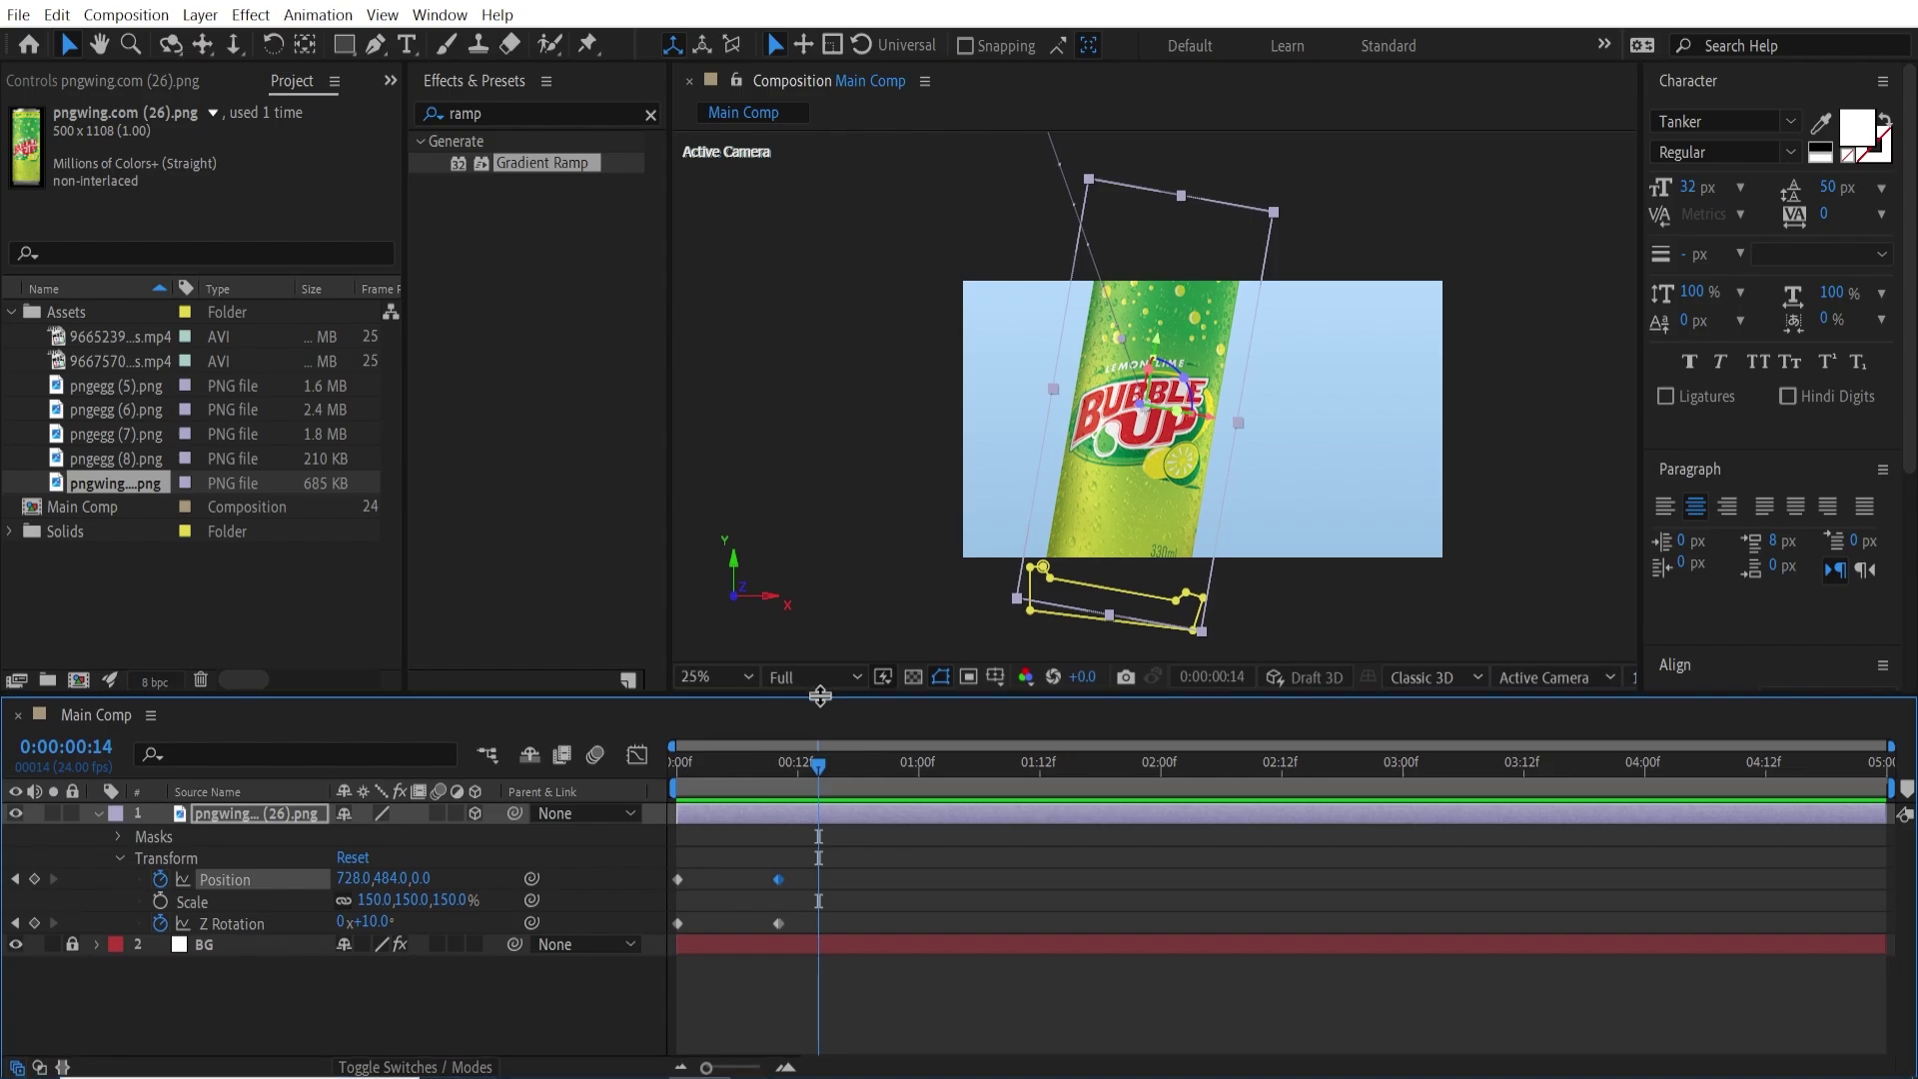
pyautogui.click(595, 754)
pyautogui.click(439, 814)
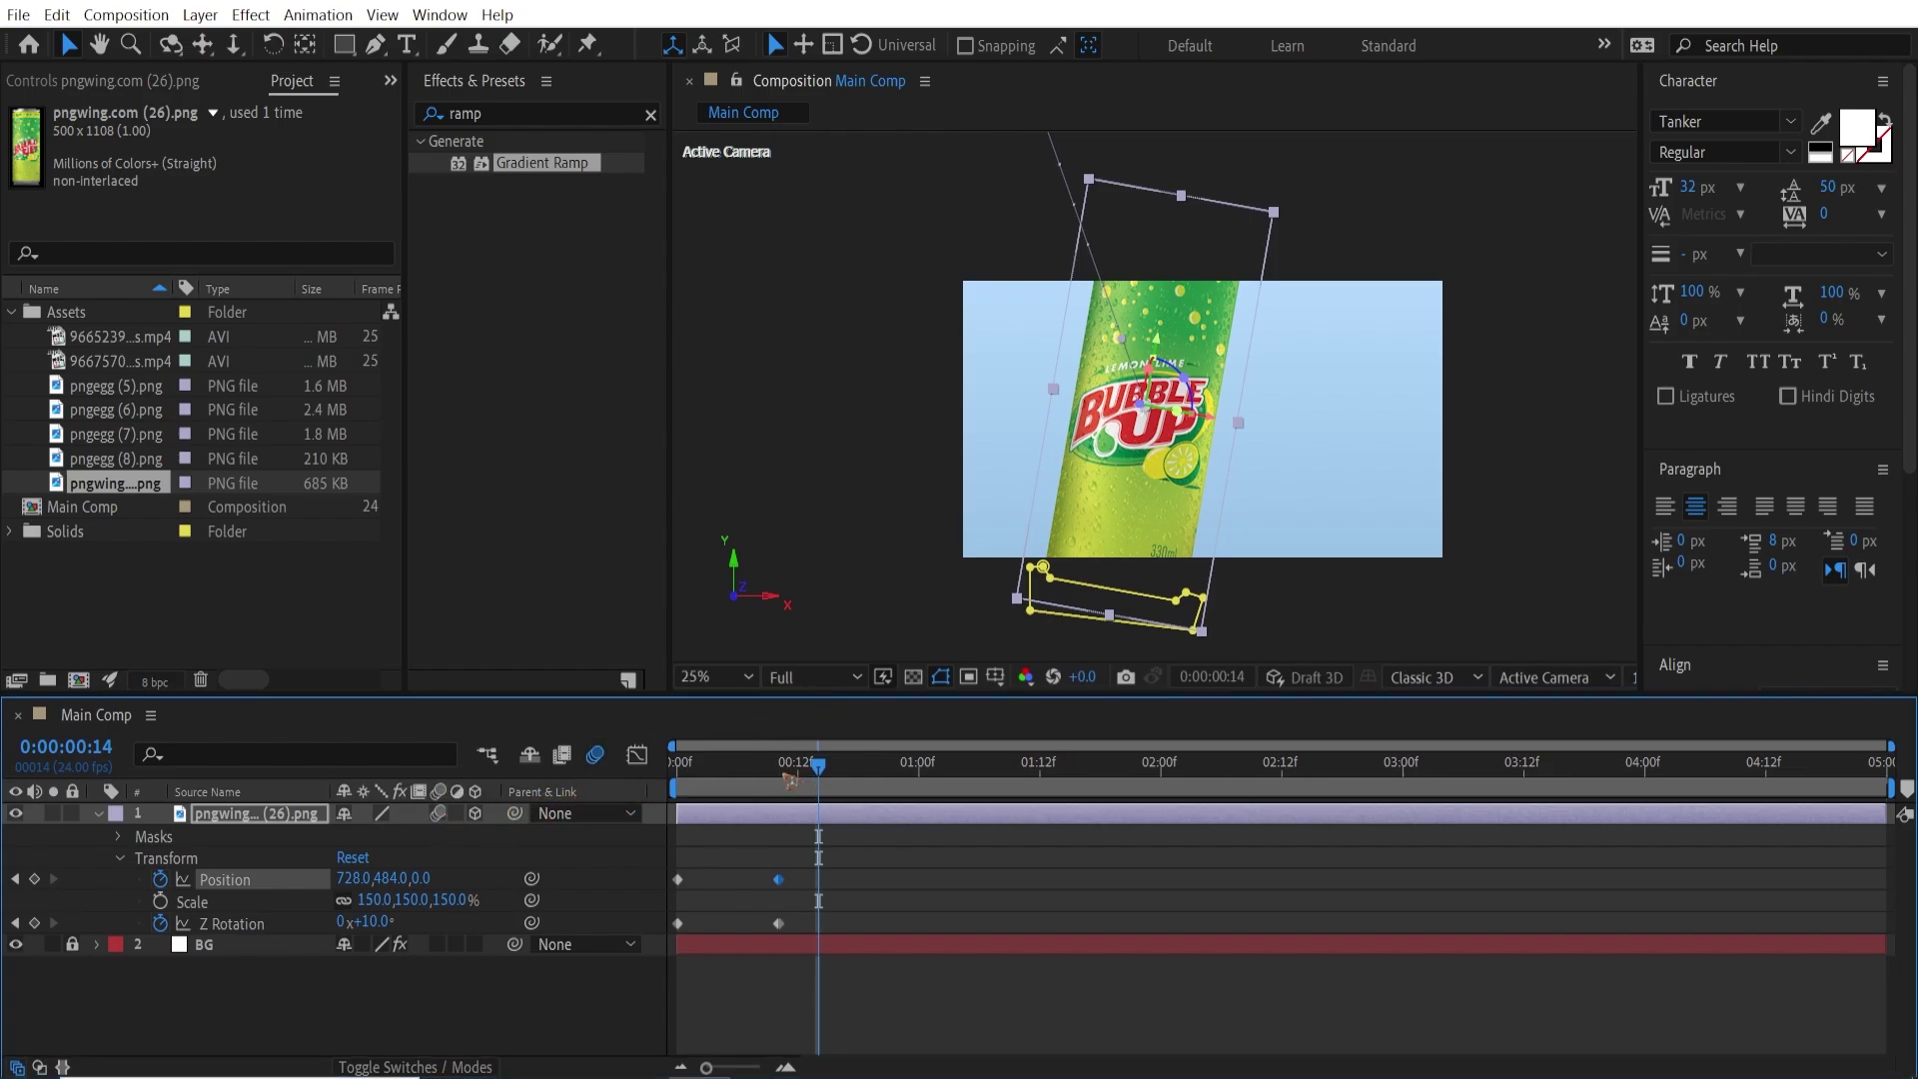
pyautogui.press('space')
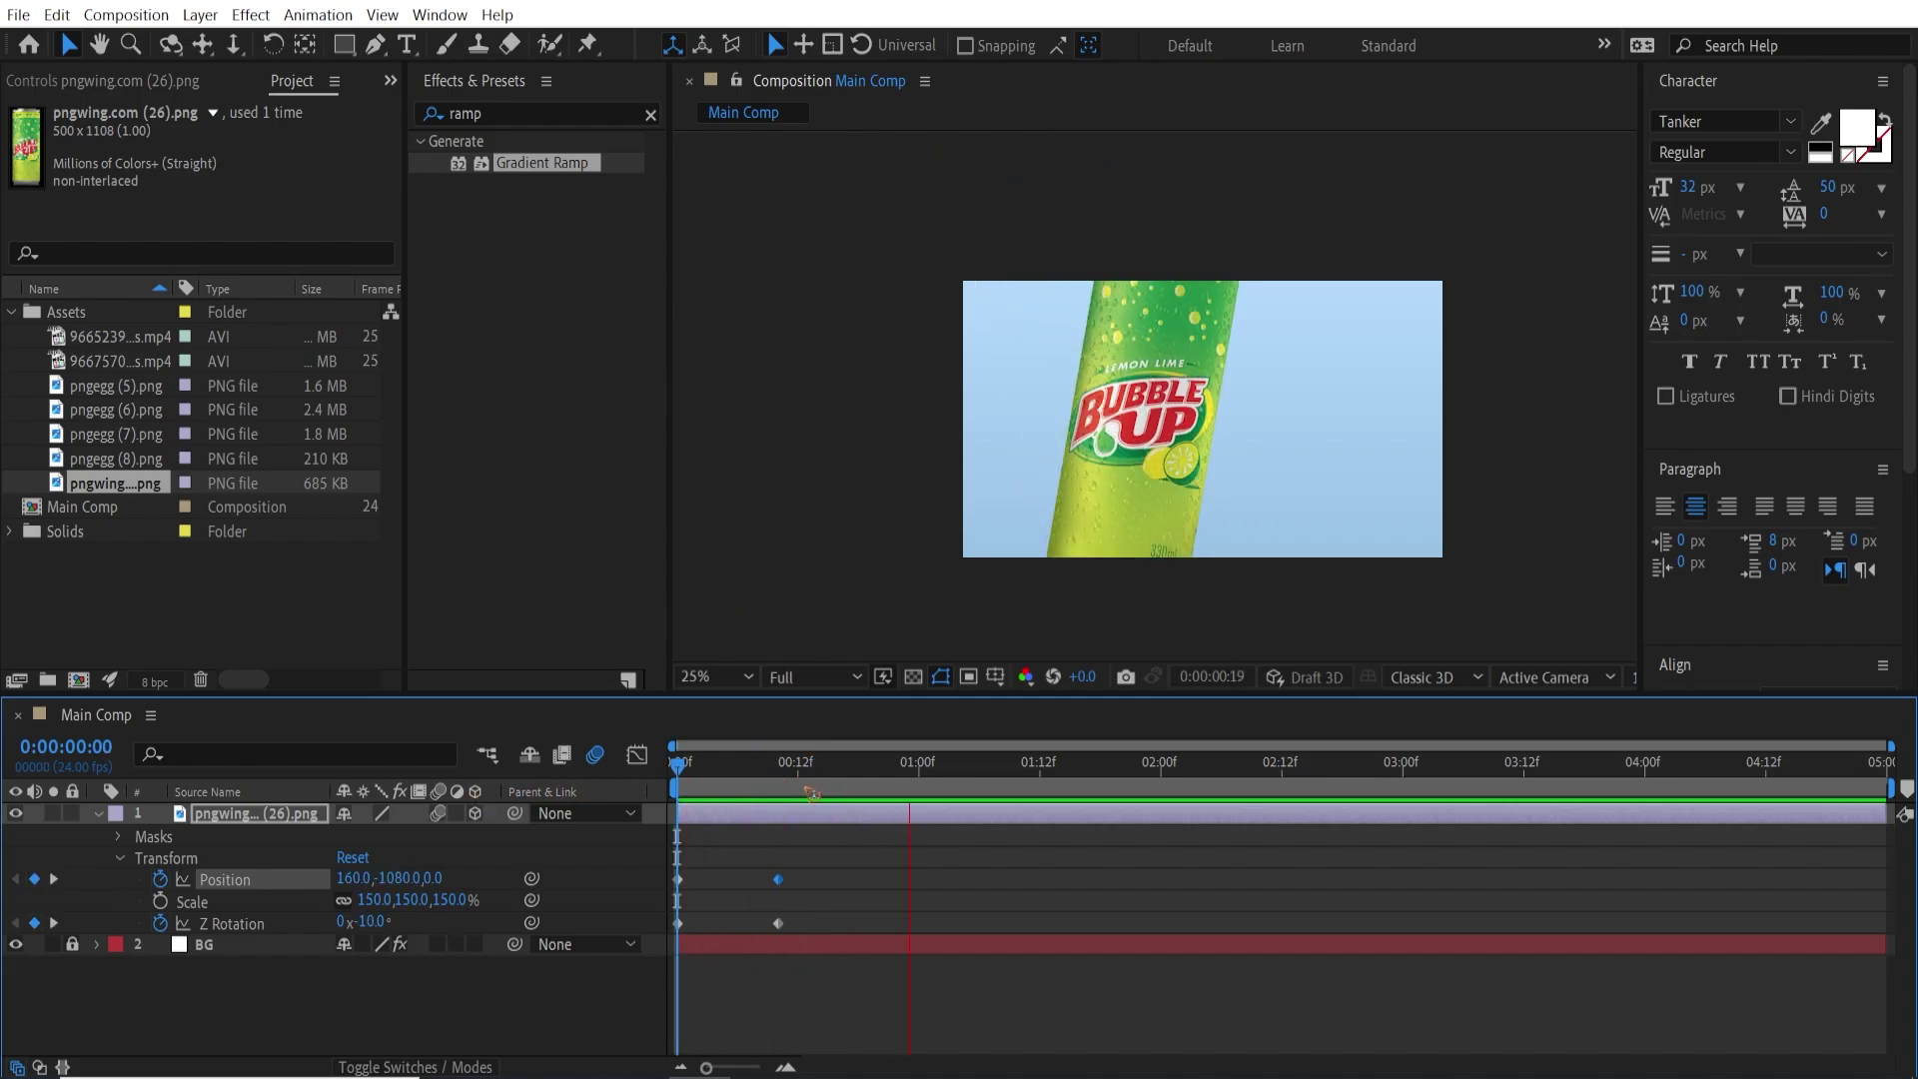
pyautogui.press('space')
pyautogui.press('space')
pyautogui.press('space')
# At 0:00:02:02, move the can to about 920, 772, set its Z Rotation to 15°, and preview the motion.
pyautogui.press('j')
pyautogui.moveTo(818, 865); pyautogui.dragTo(751, 959)
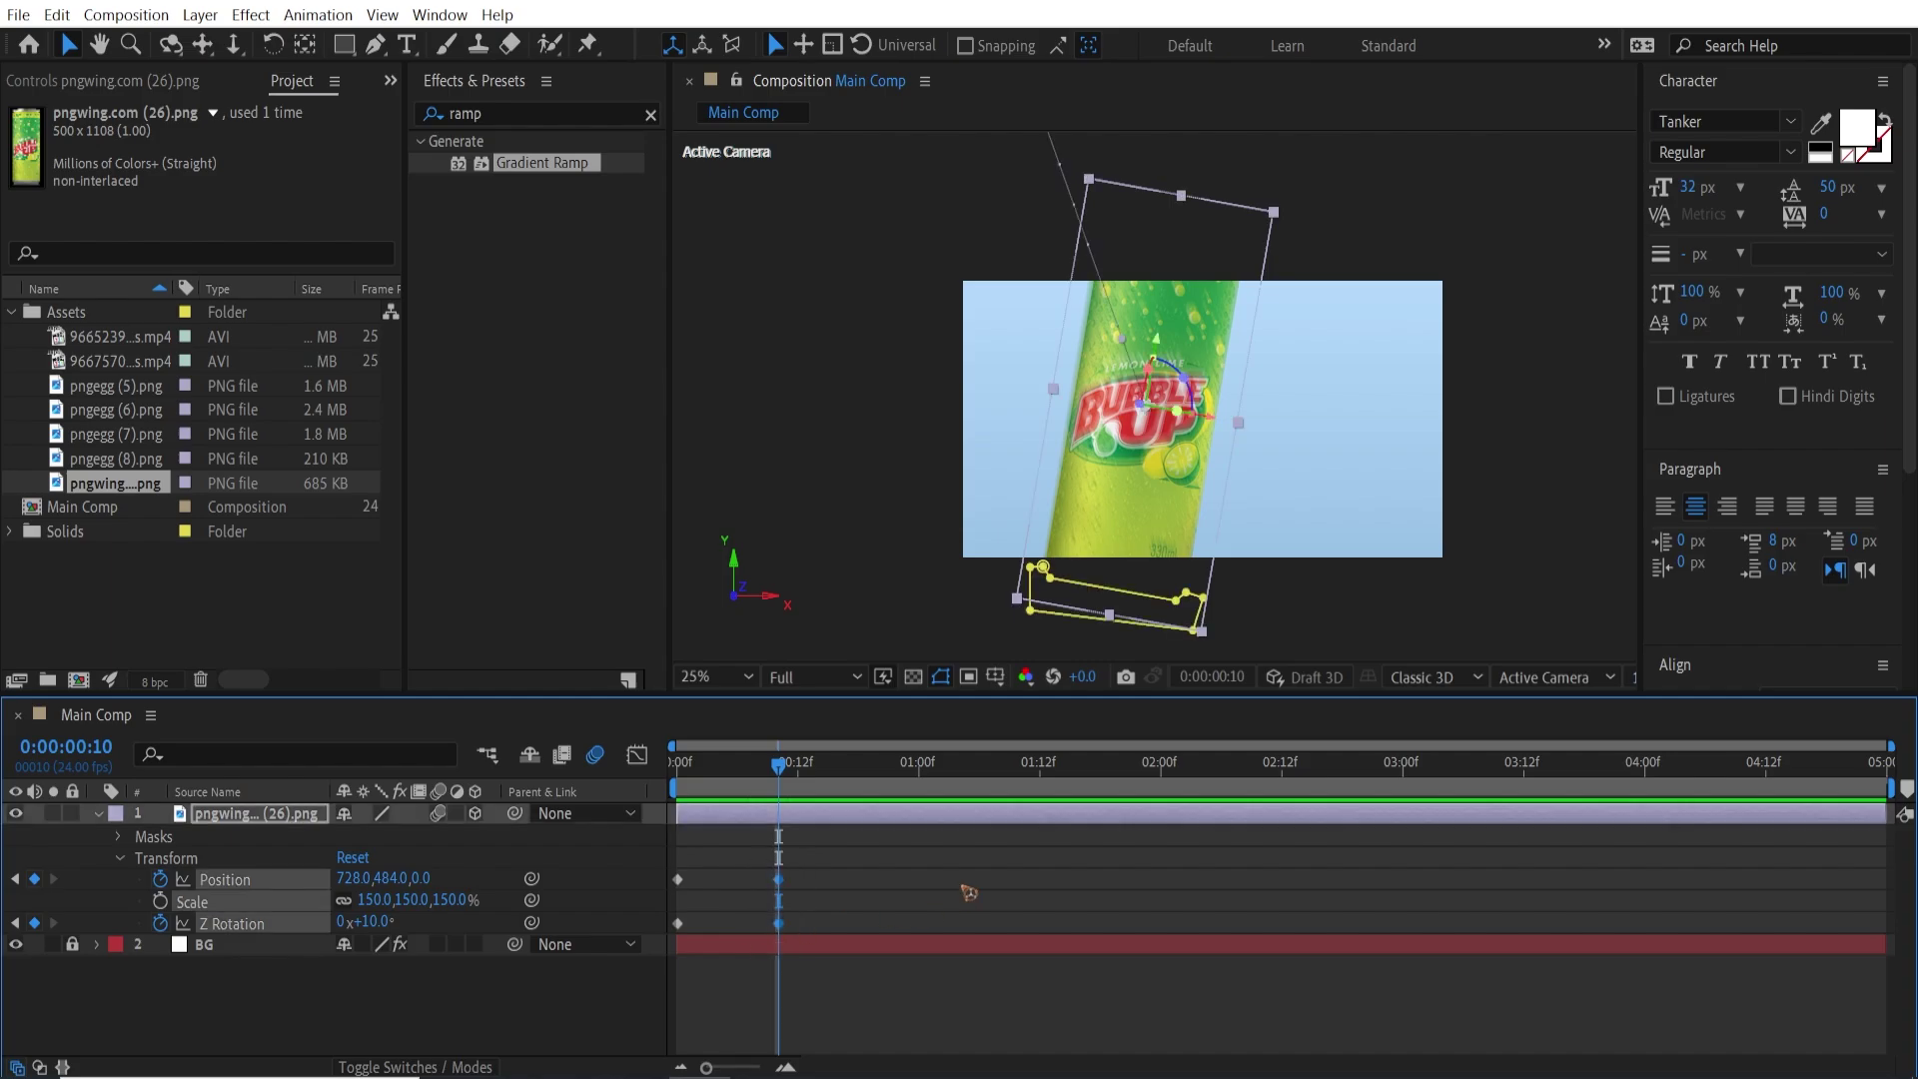
pyautogui.press('space')
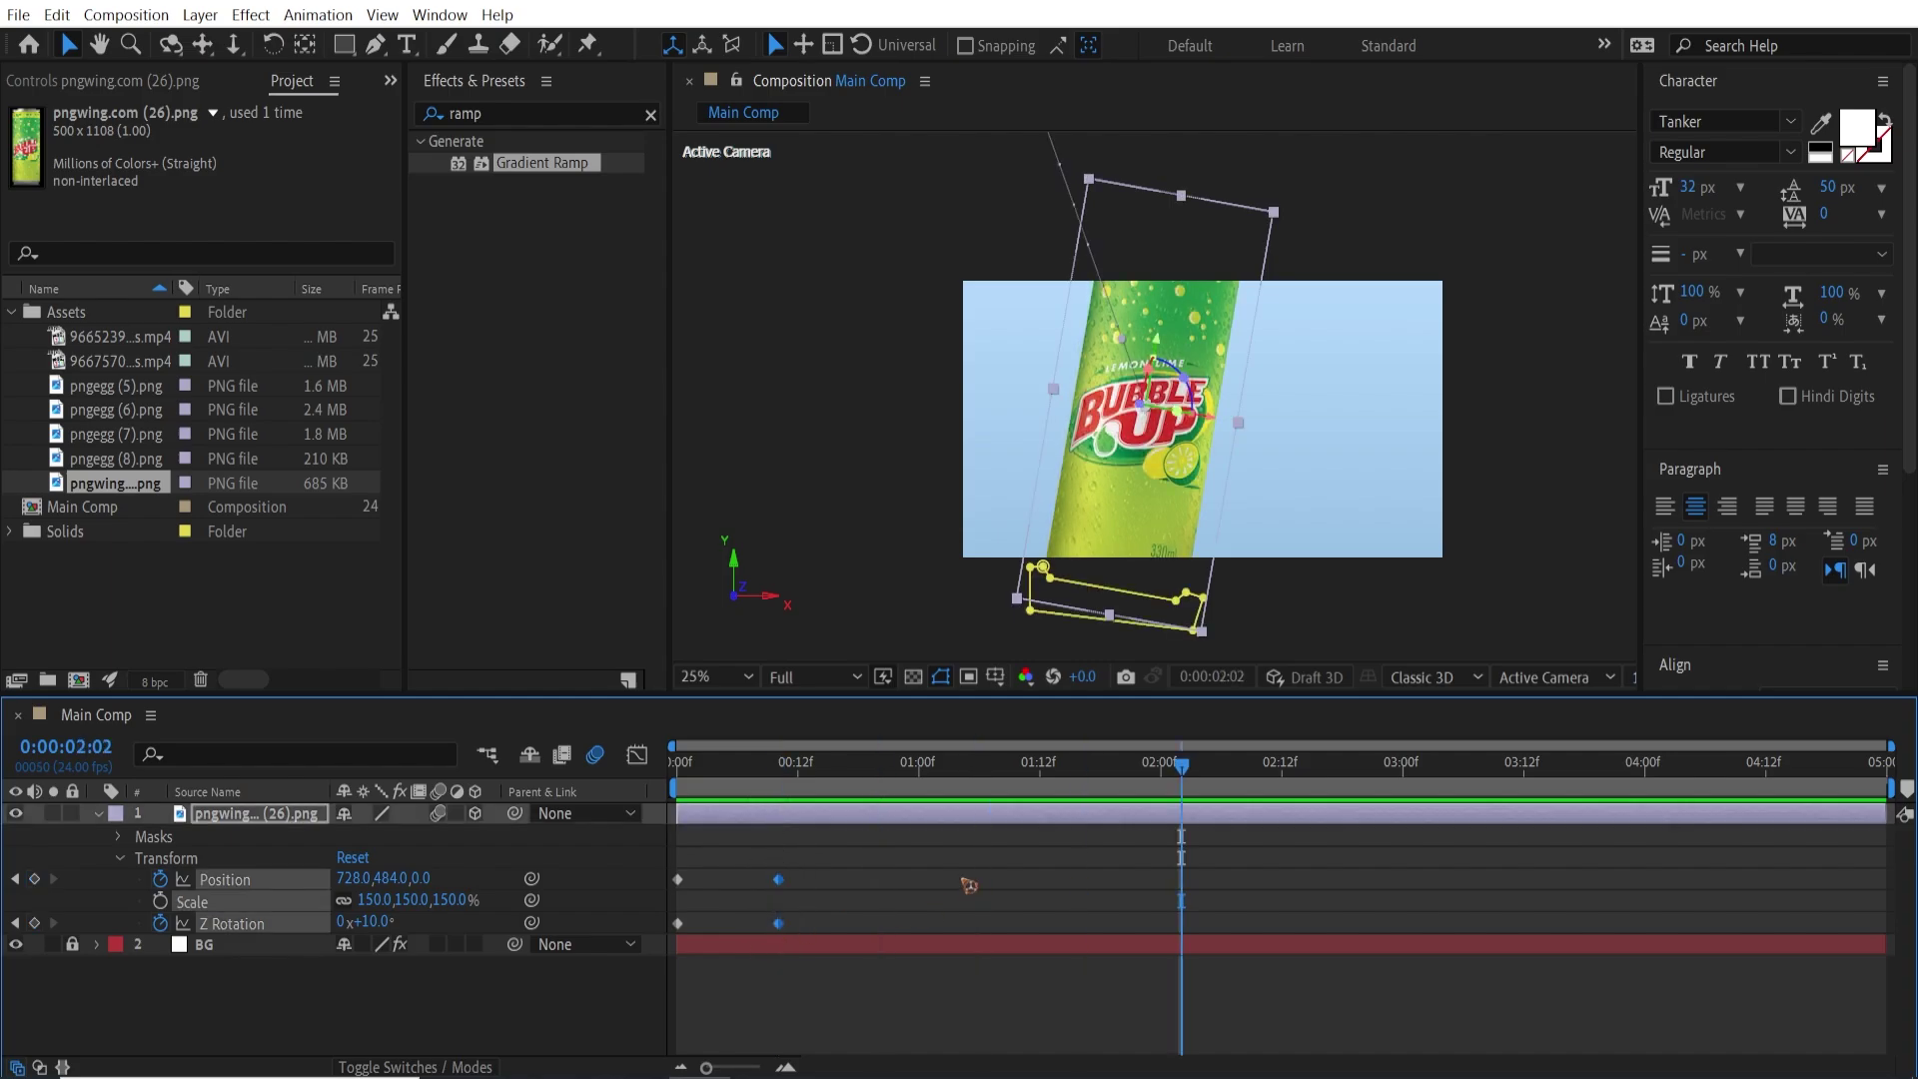
pyautogui.moveTo(1165, 466); pyautogui.dragTo(1211, 530)
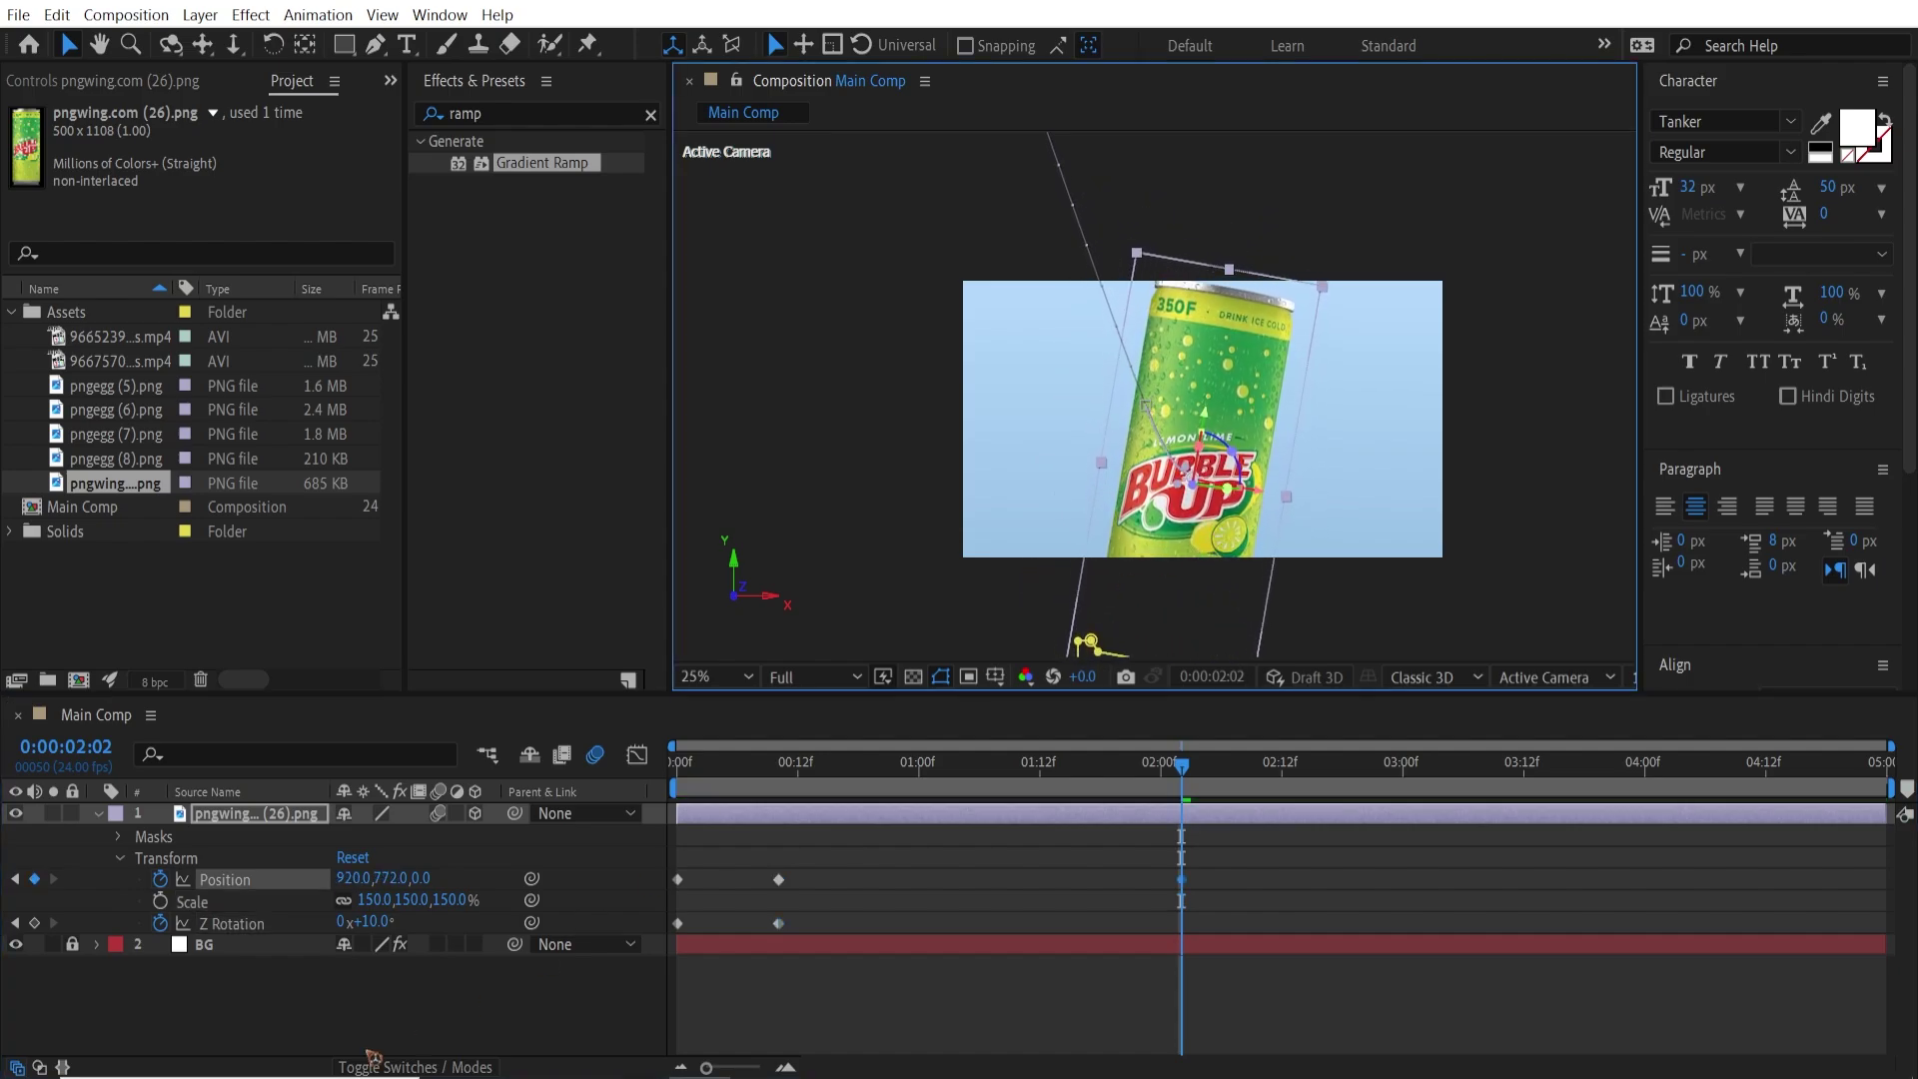
pyautogui.click(383, 921)
pyautogui.write('15')
pyautogui.press('Return')
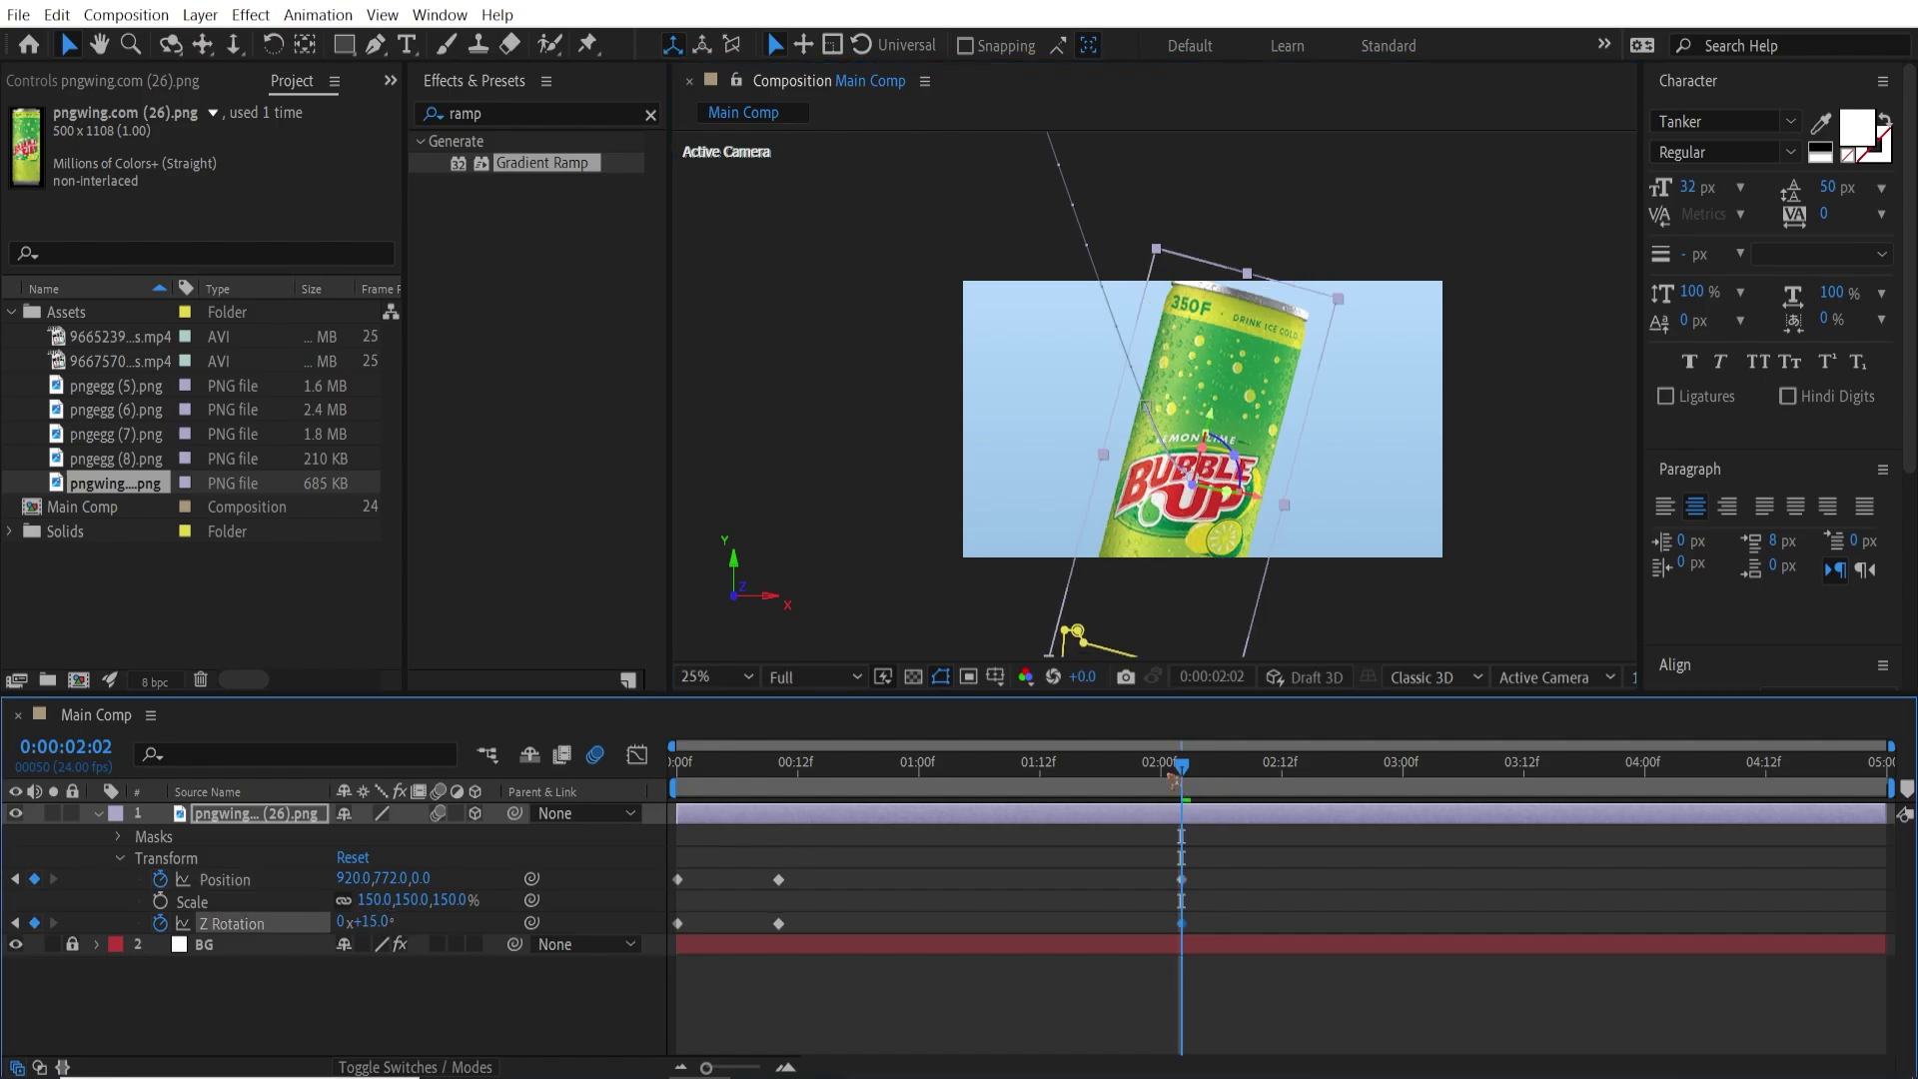
pyautogui.press('space')
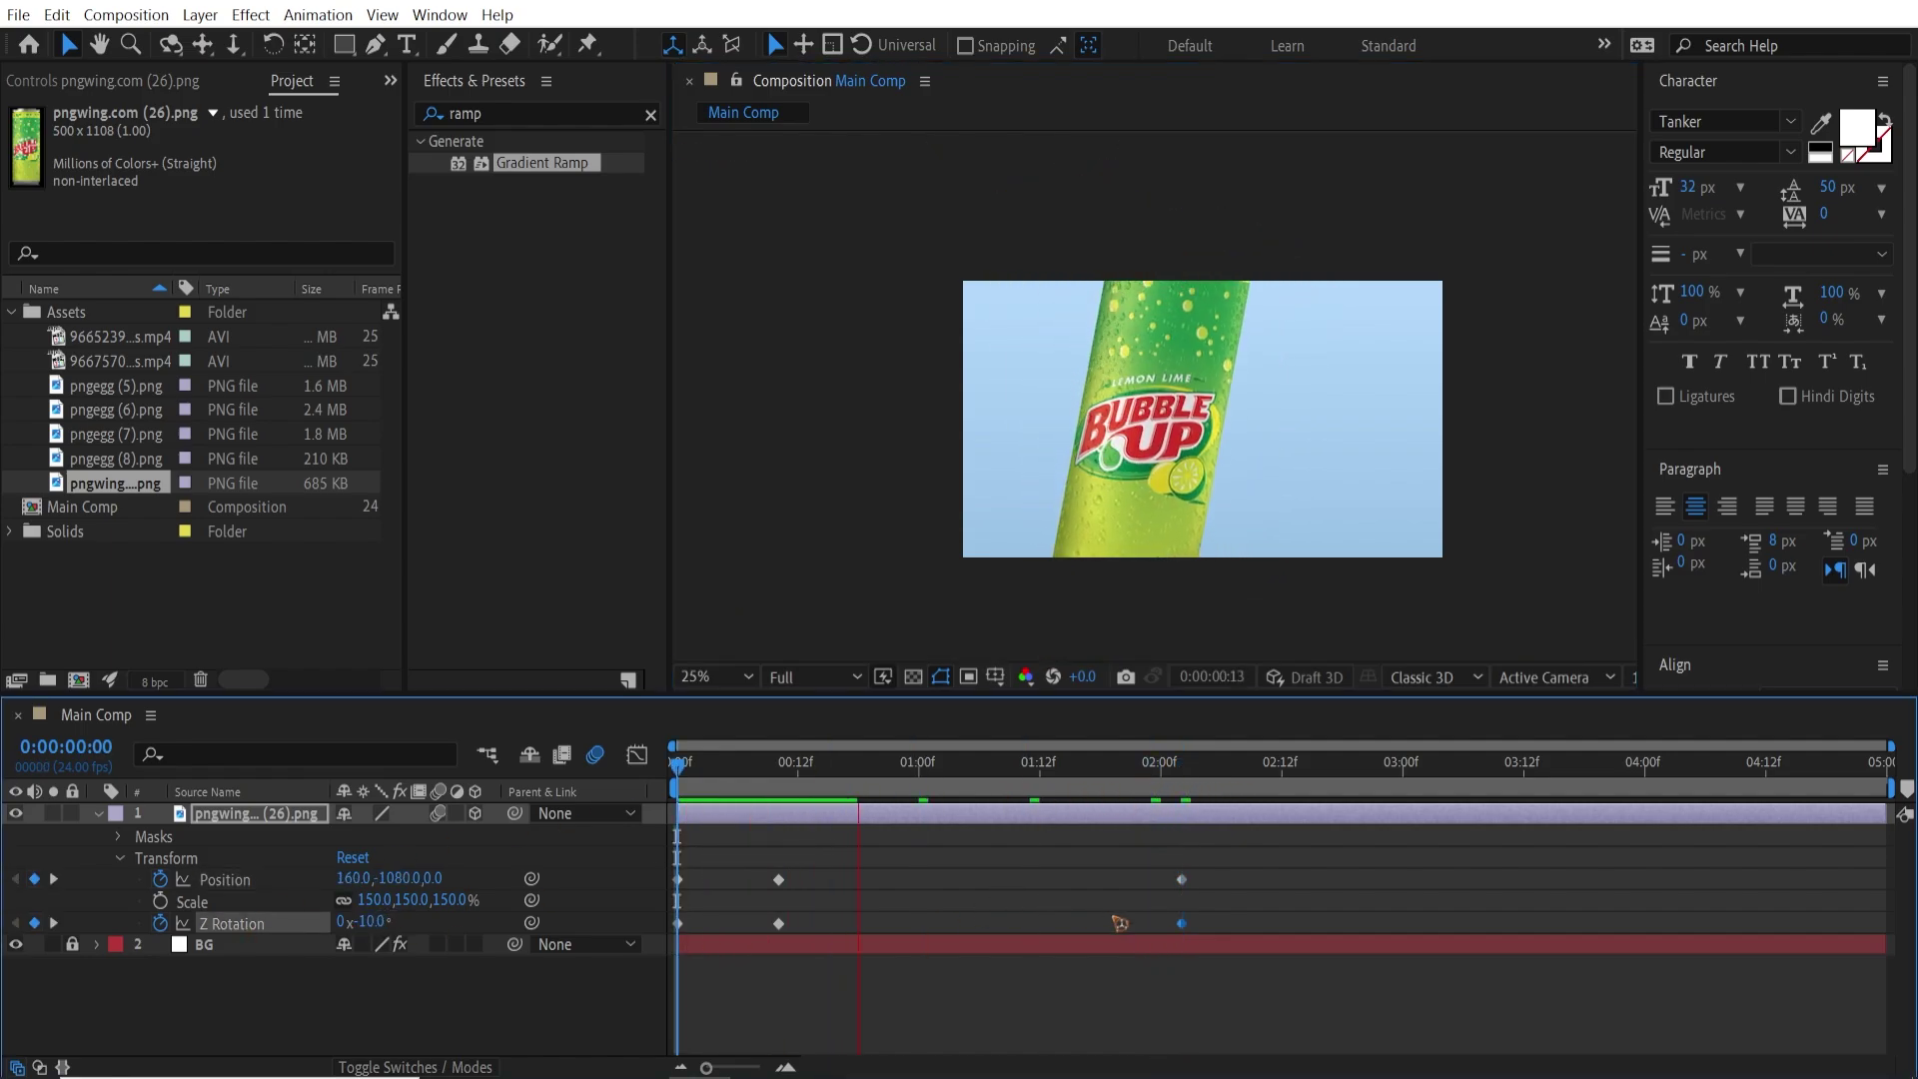
pyautogui.press('space')
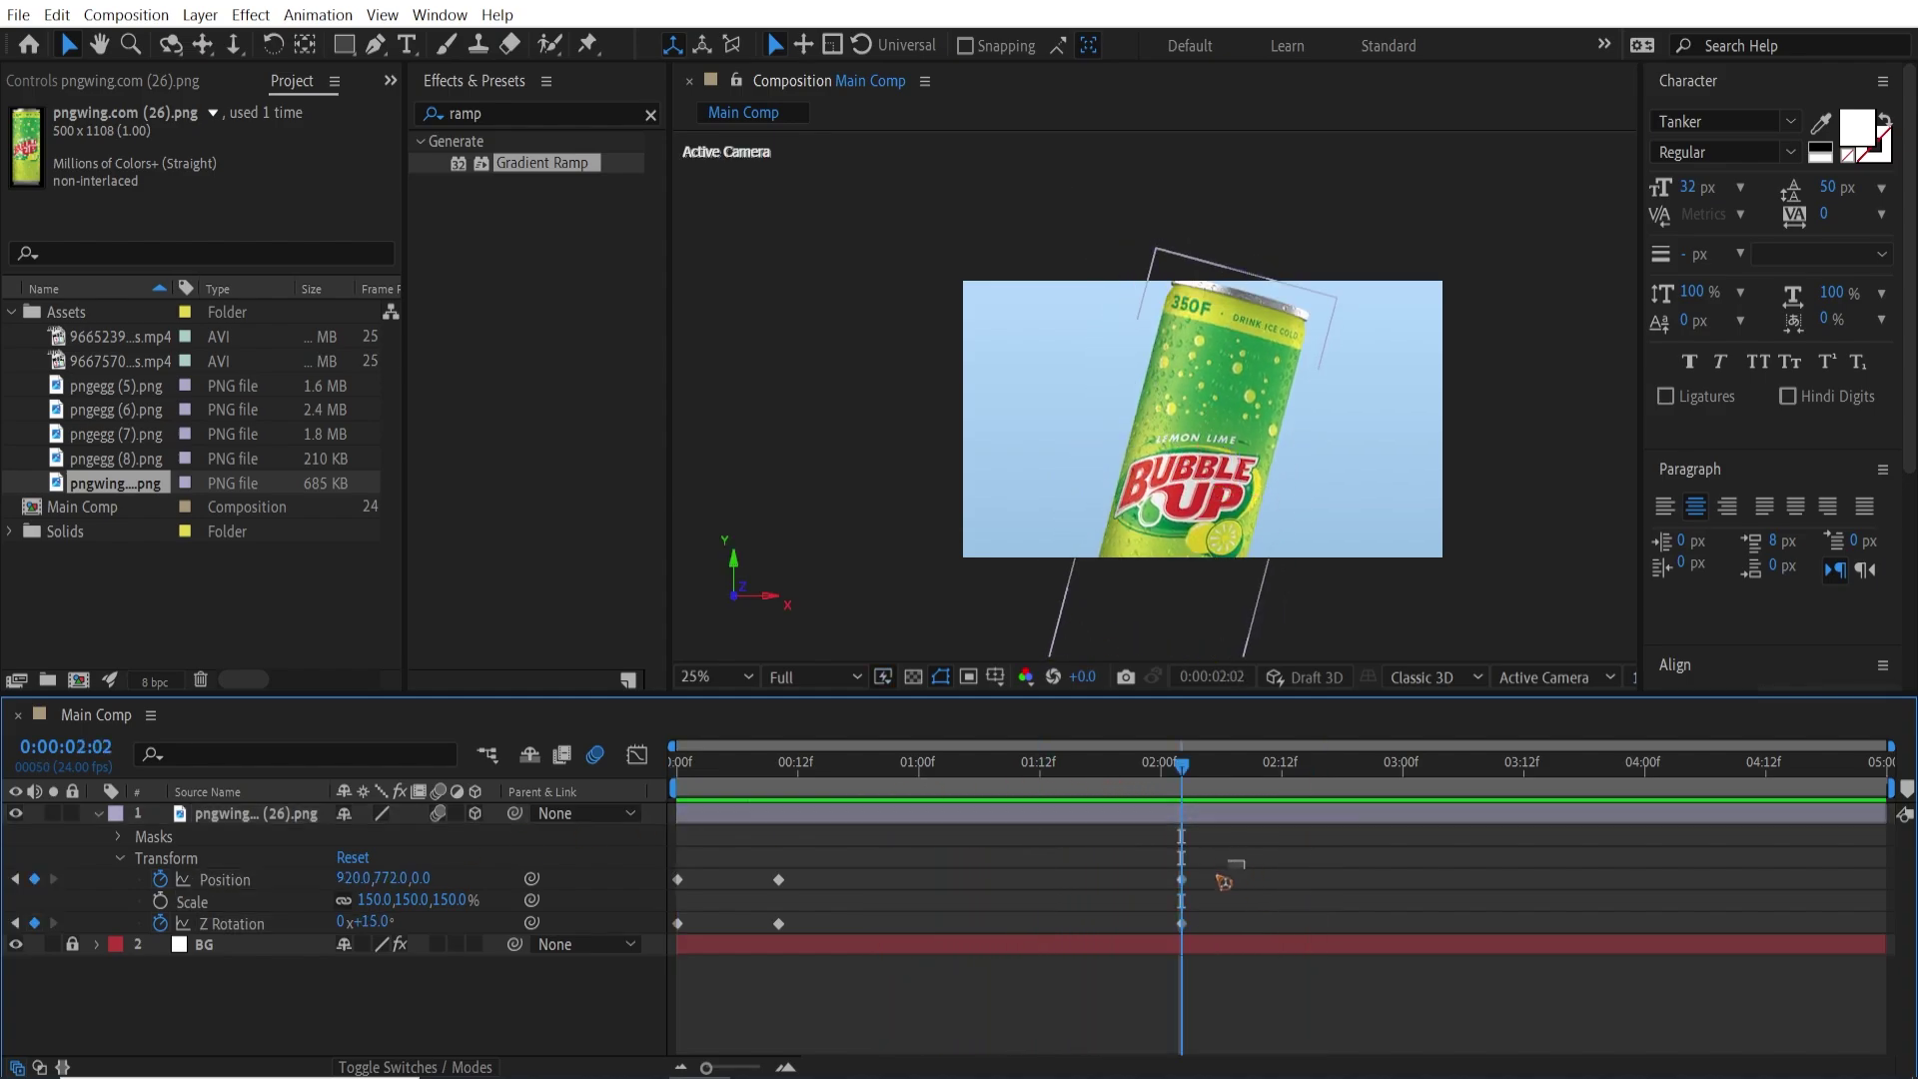
# At 0:00:02:12, move the can below the frame from about 1308, 1820 to fully out of view, and set its Z Rotation to 20°.
pyautogui.moveTo(1226, 869); pyautogui.dragTo(1129, 935)
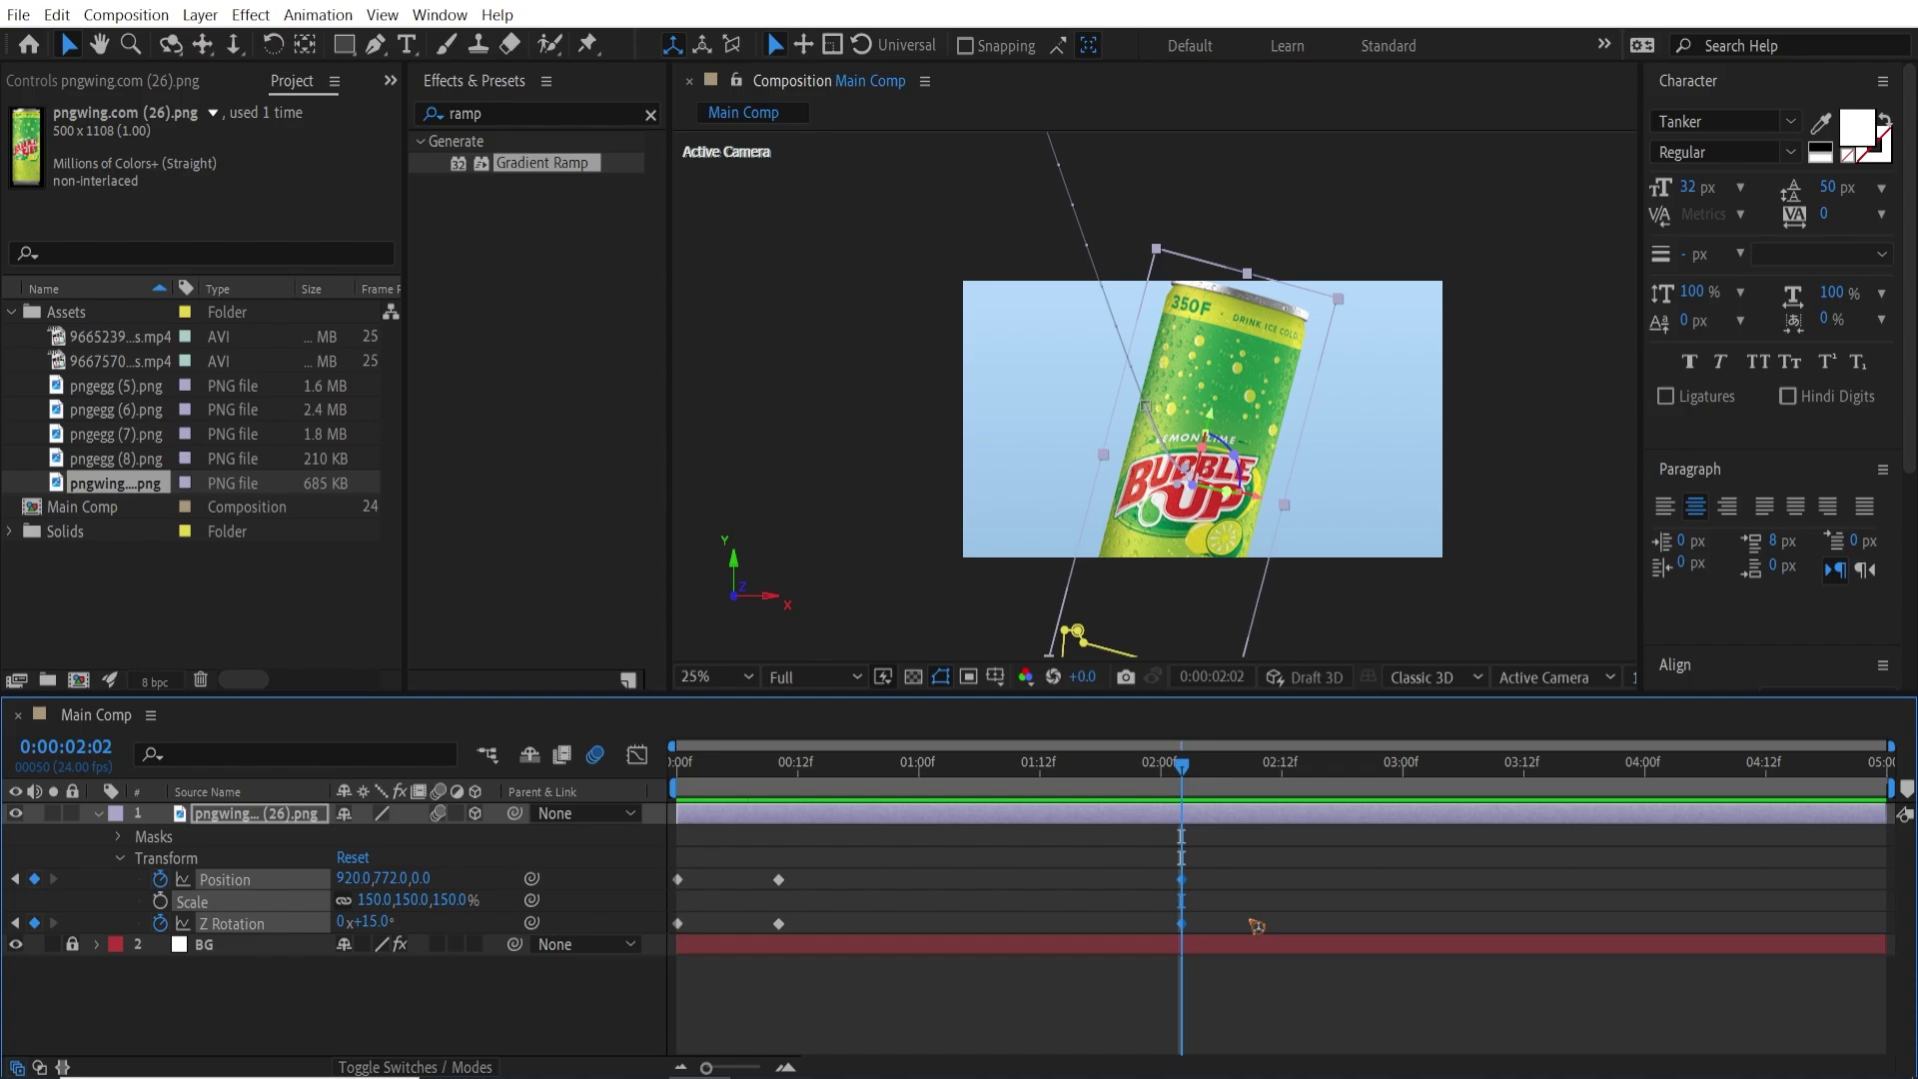
pyautogui.hotkey('shift', 'pagedown')
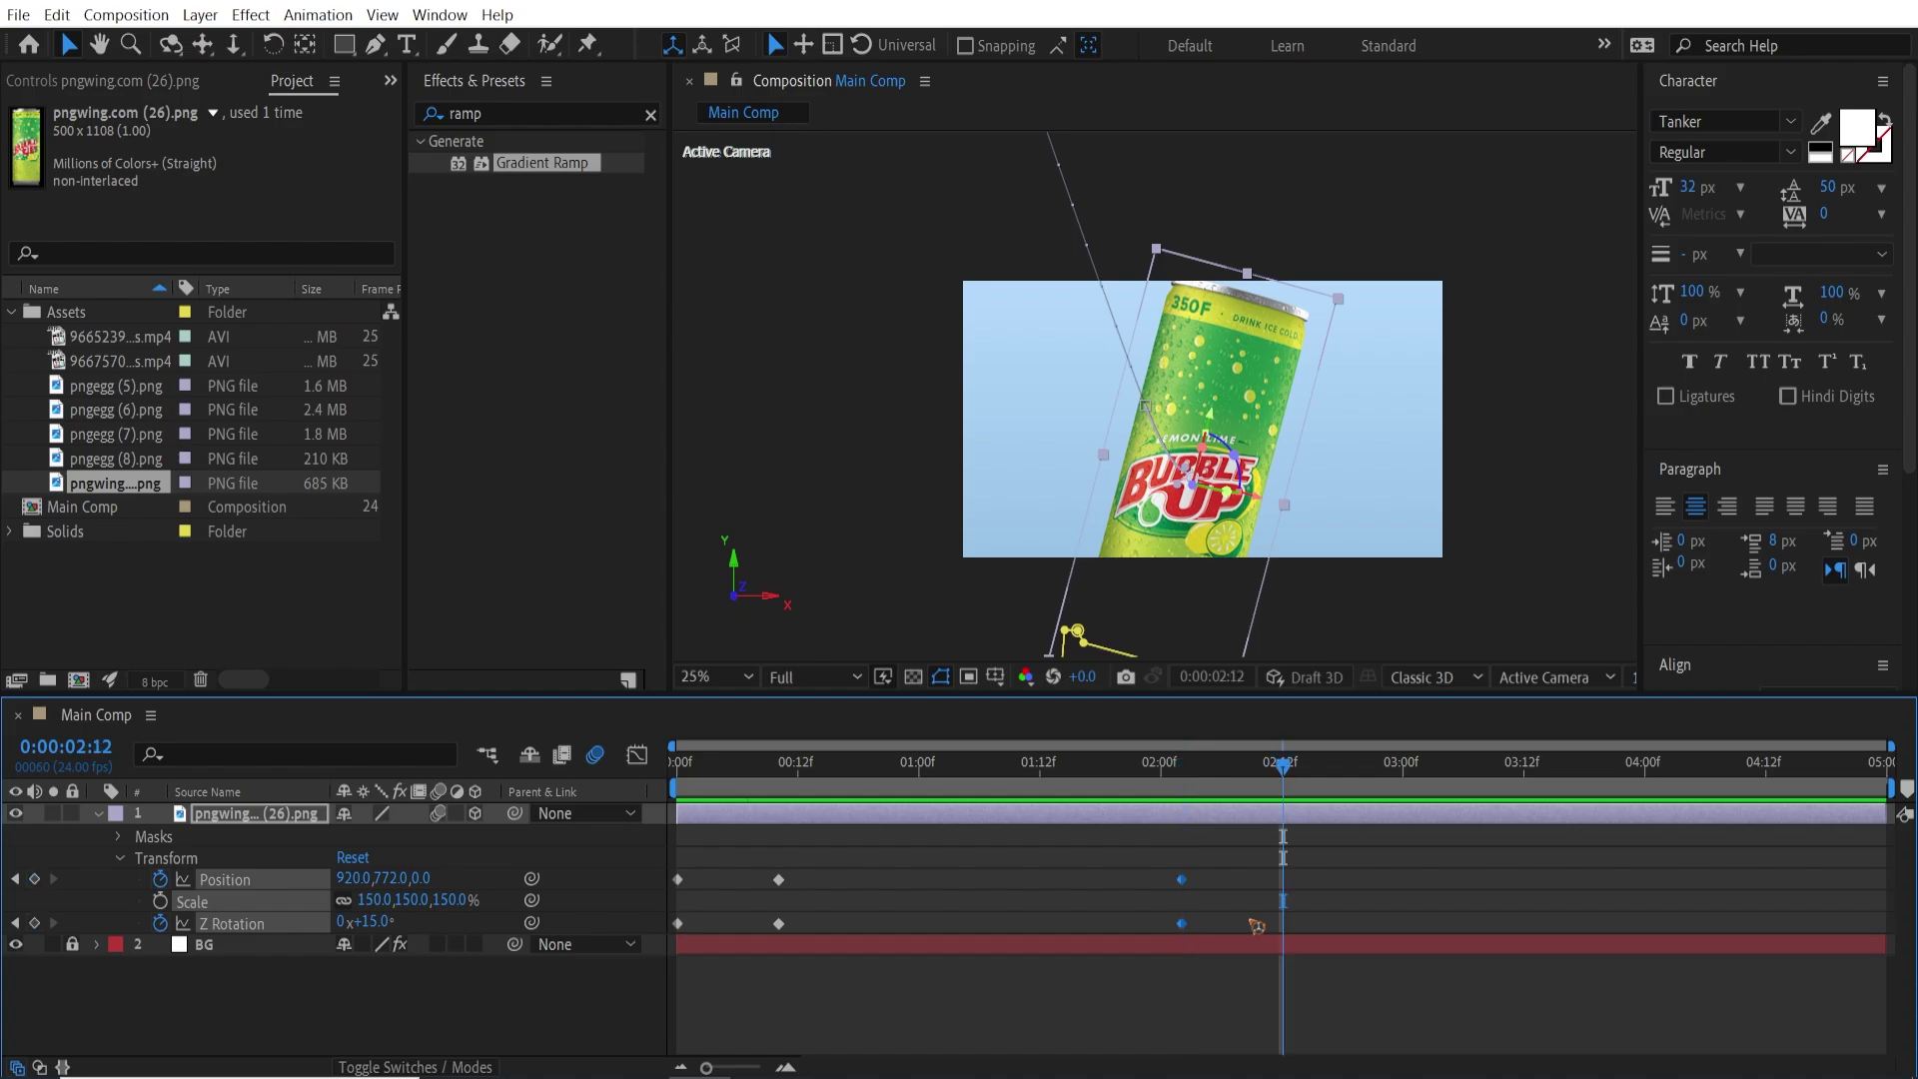
pyautogui.moveTo(1233, 410); pyautogui.dragTo(1344, 689)
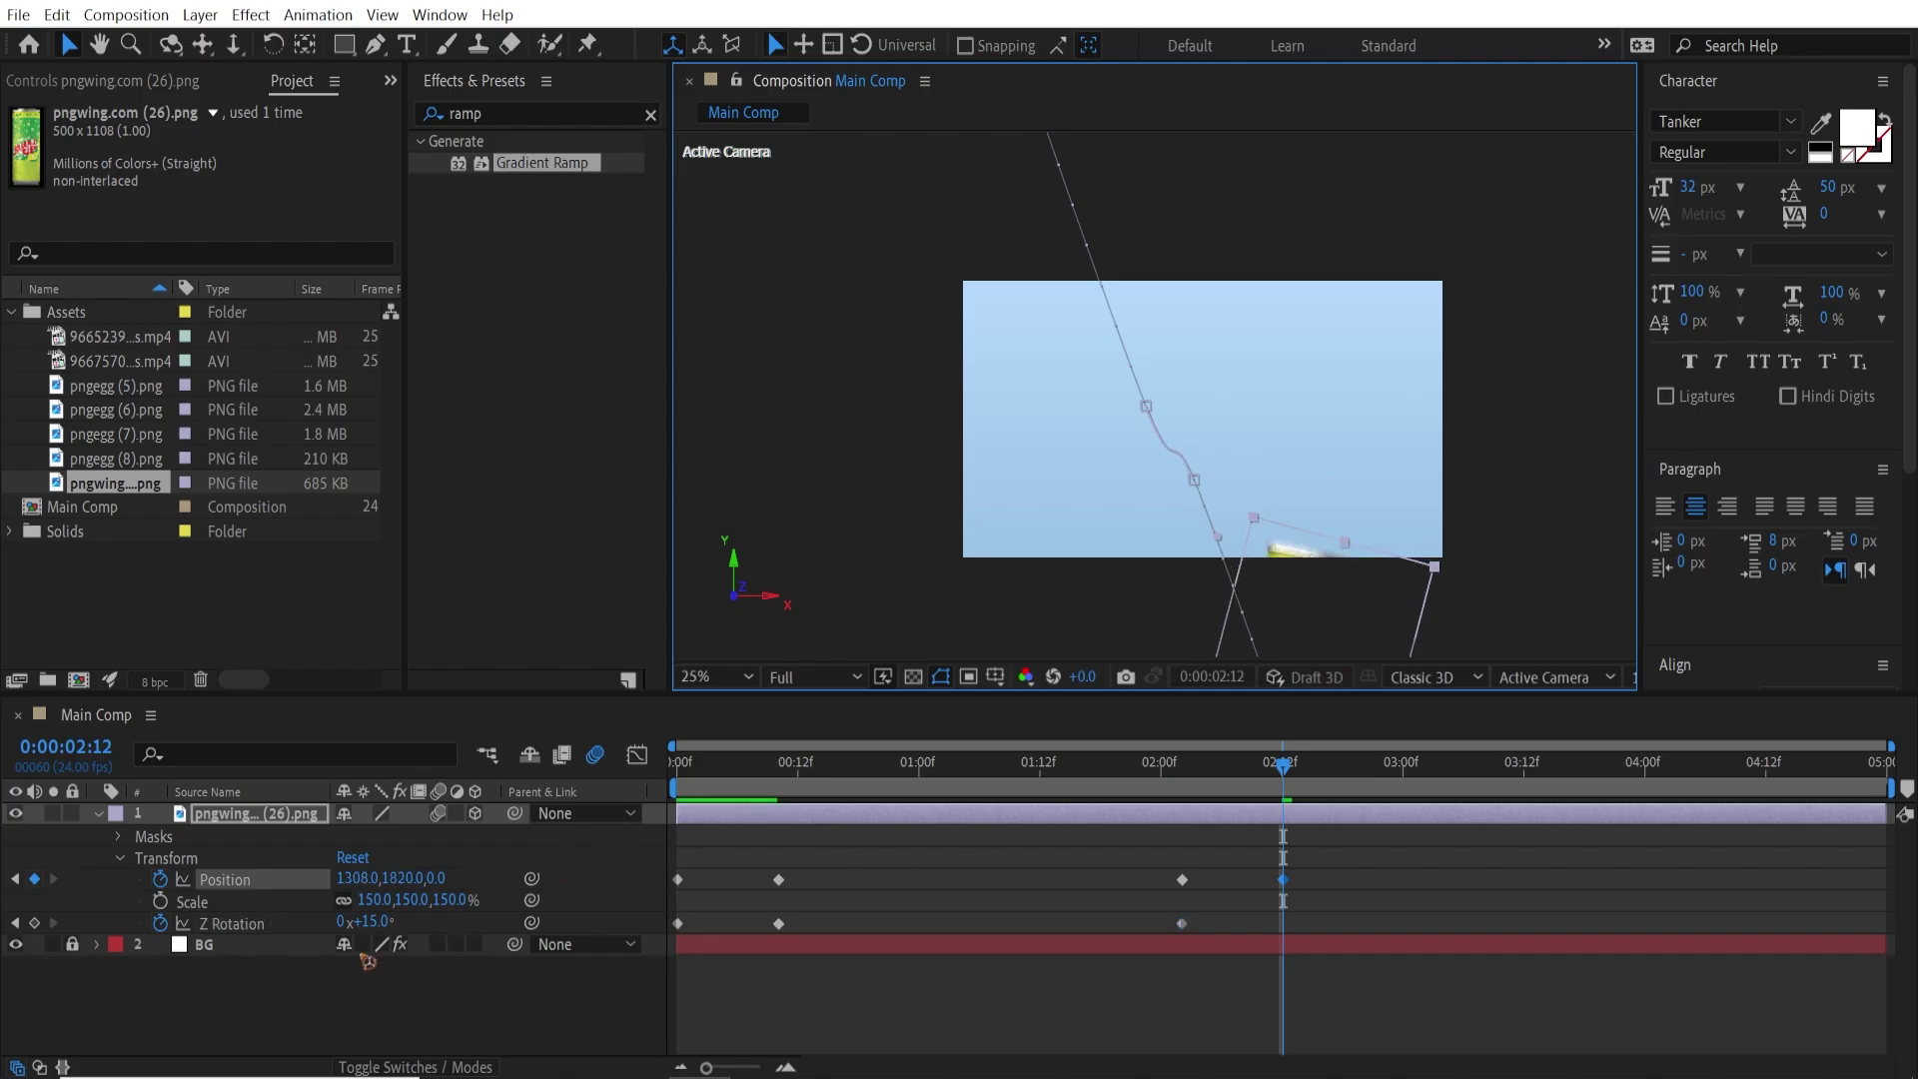
pyautogui.click(372, 922)
pyautogui.write('20')
pyautogui.press('Return')
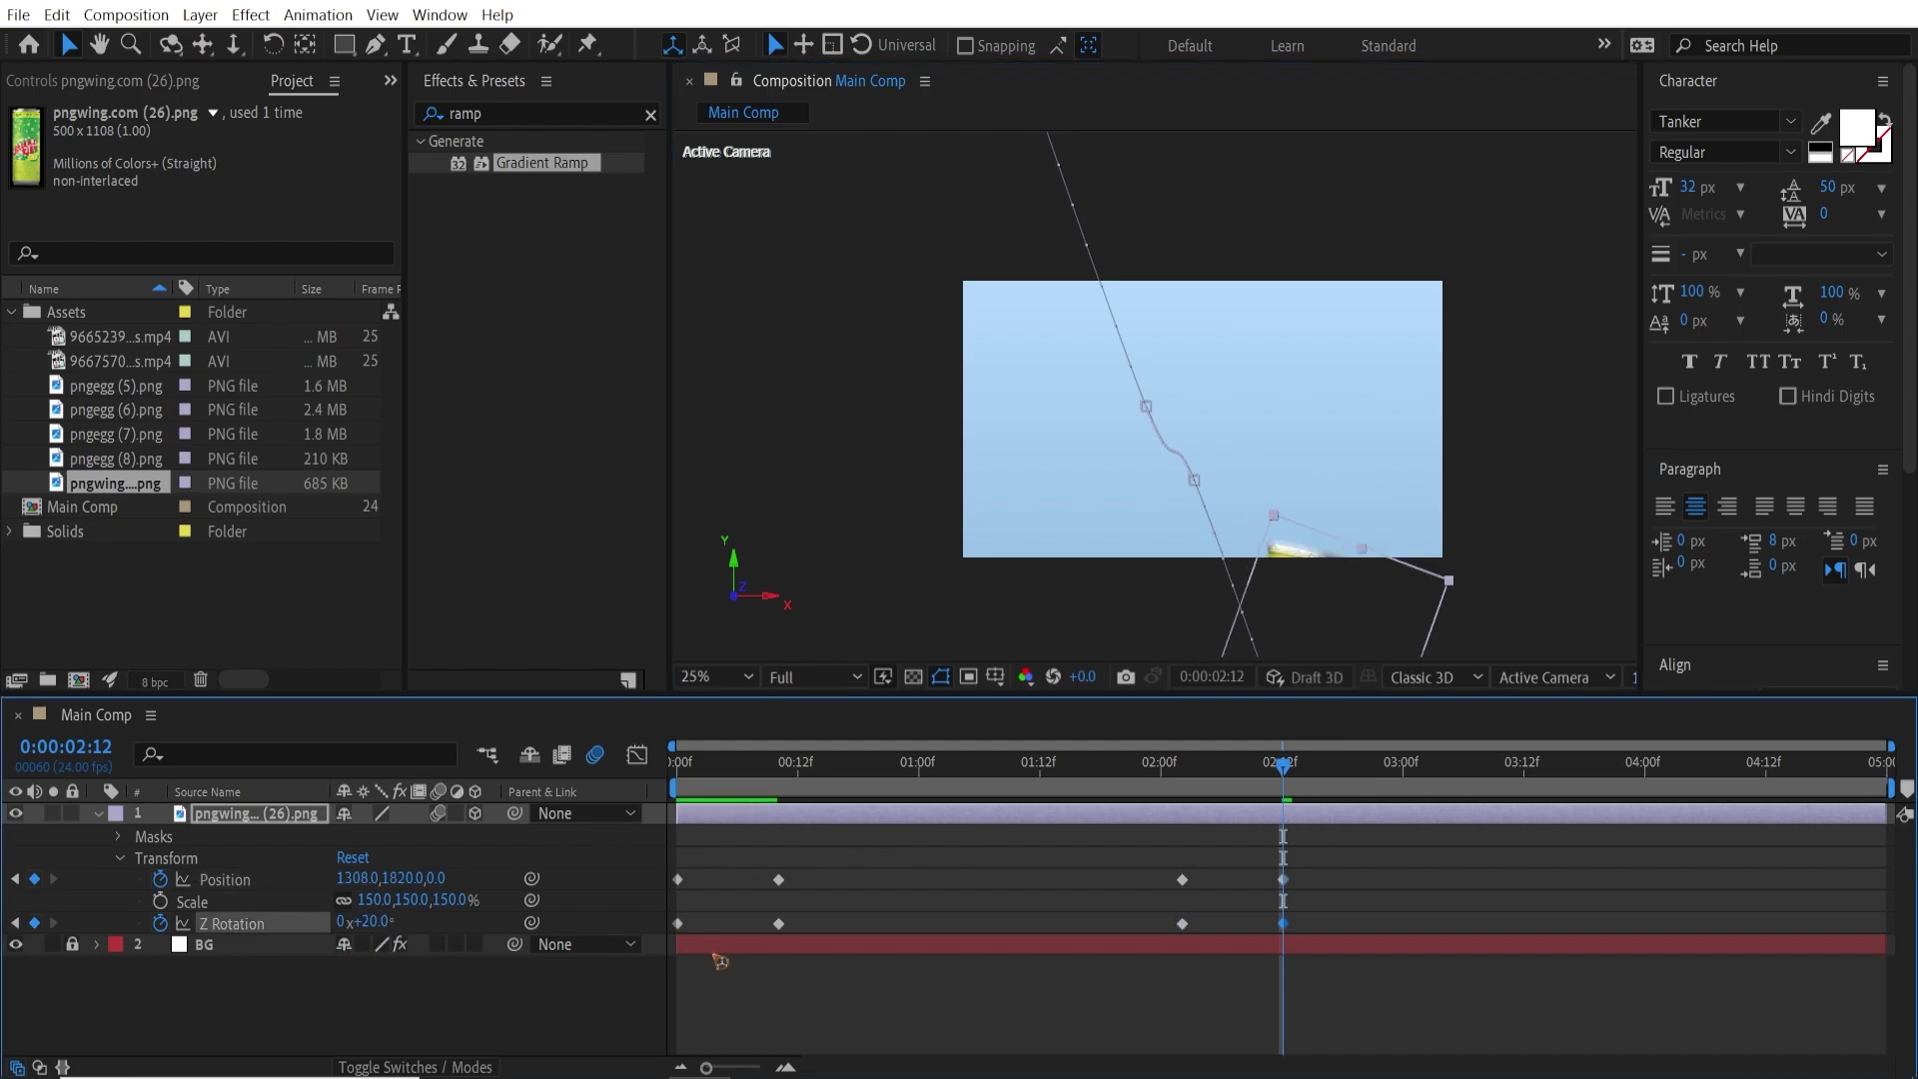
pyautogui.moveTo(1346, 642); pyautogui.dragTo(1344, 665)
# Play back the animation and reshape the can's motion path with the curve handle at the third Position keyframe.
pyautogui.moveTo(1283, 768); pyautogui.dragTo(670, 768)
pyautogui.press('space')
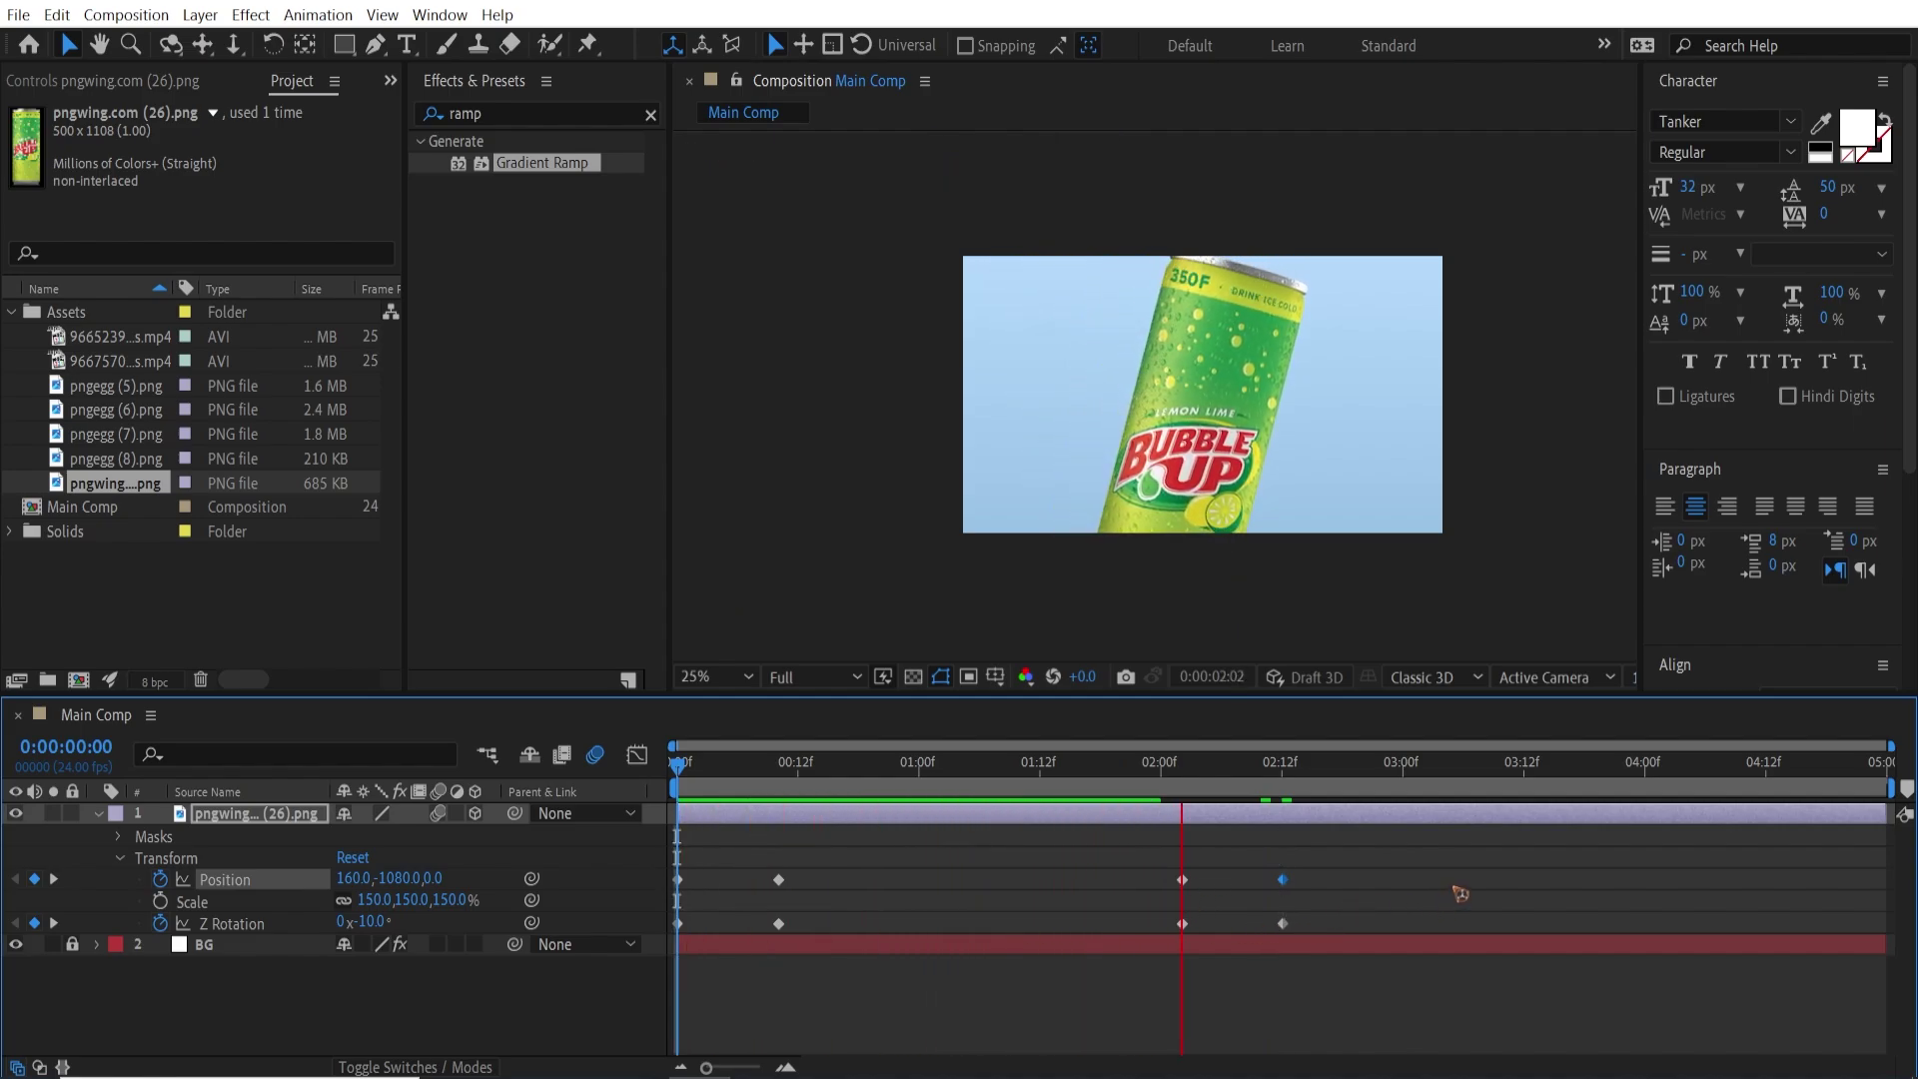
pyautogui.press('space')
pyautogui.moveTo(1228, 774); pyautogui.dragTo(604, 822)
pyautogui.press('space')
pyautogui.press('space')
pyautogui.click(1195, 459)
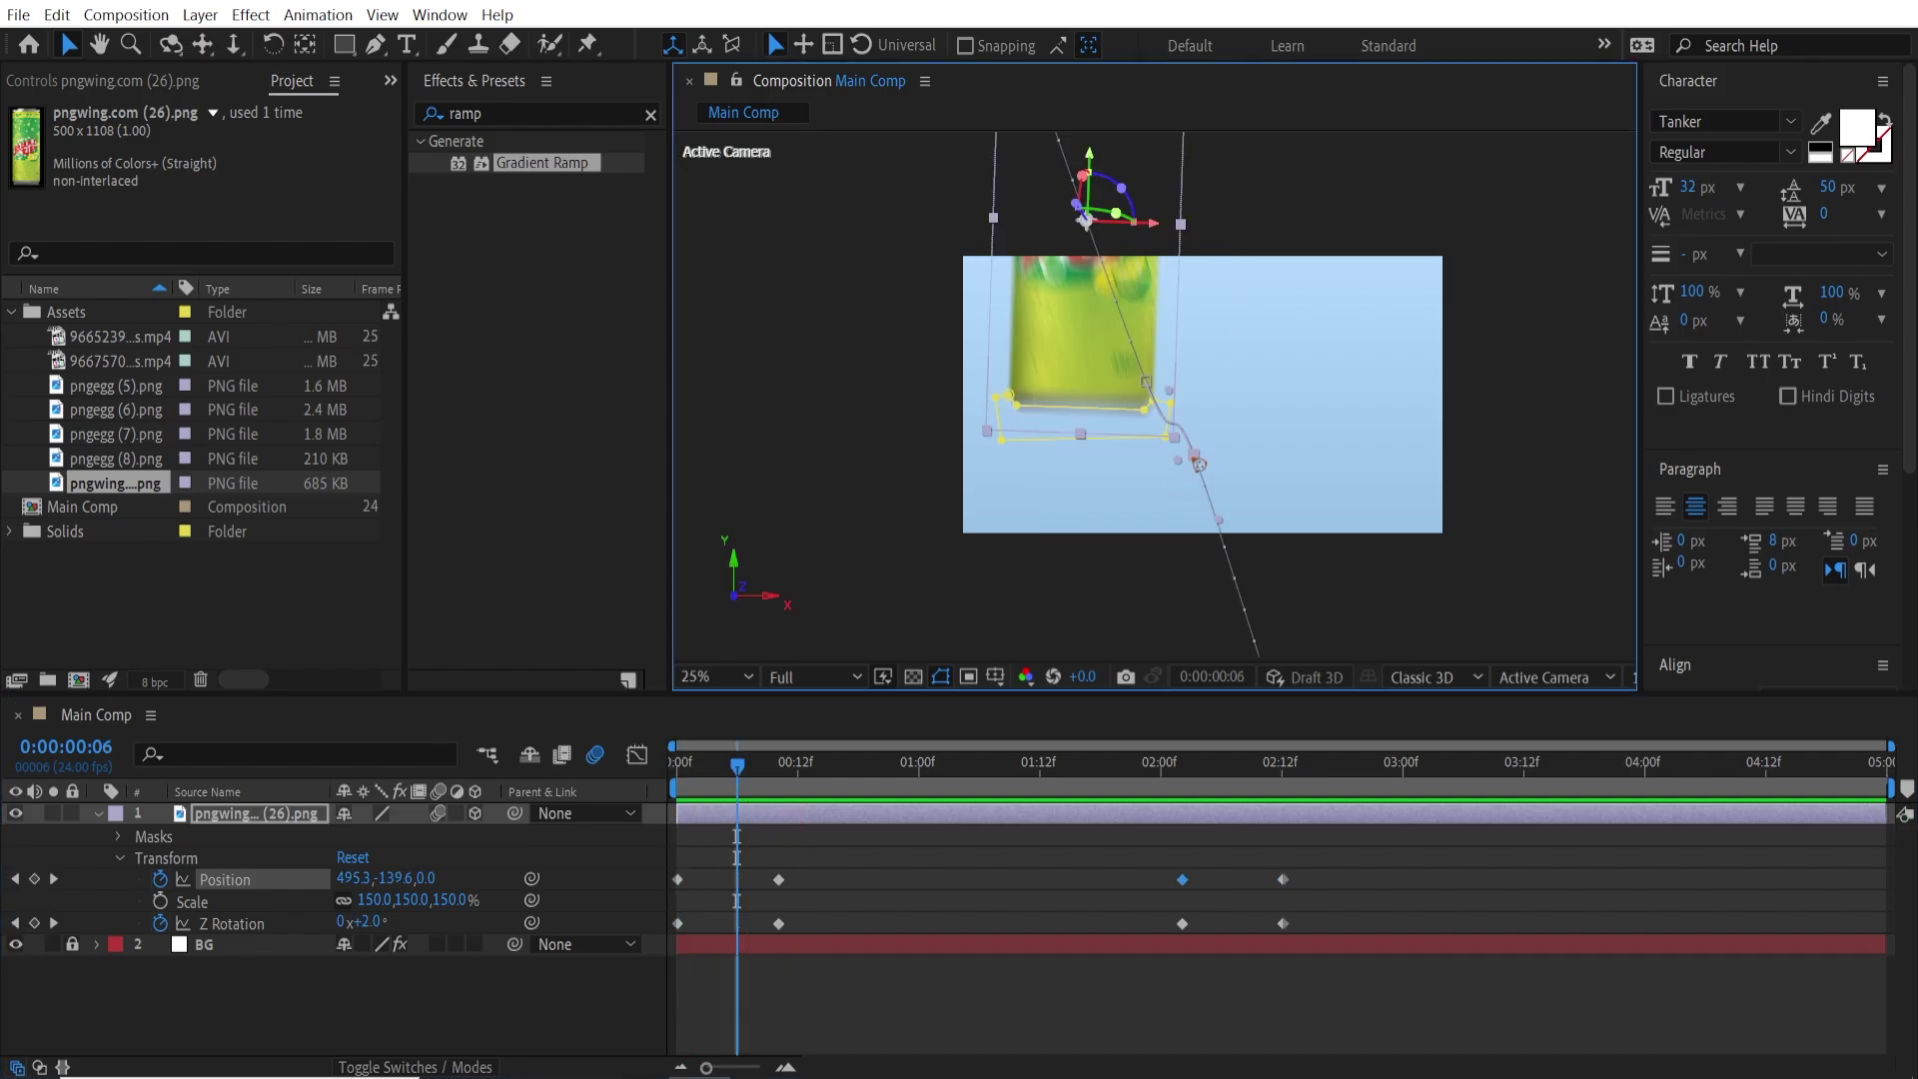
pyautogui.moveTo(1185, 459); pyautogui.dragTo(1177, 474)
pyautogui.press('space')
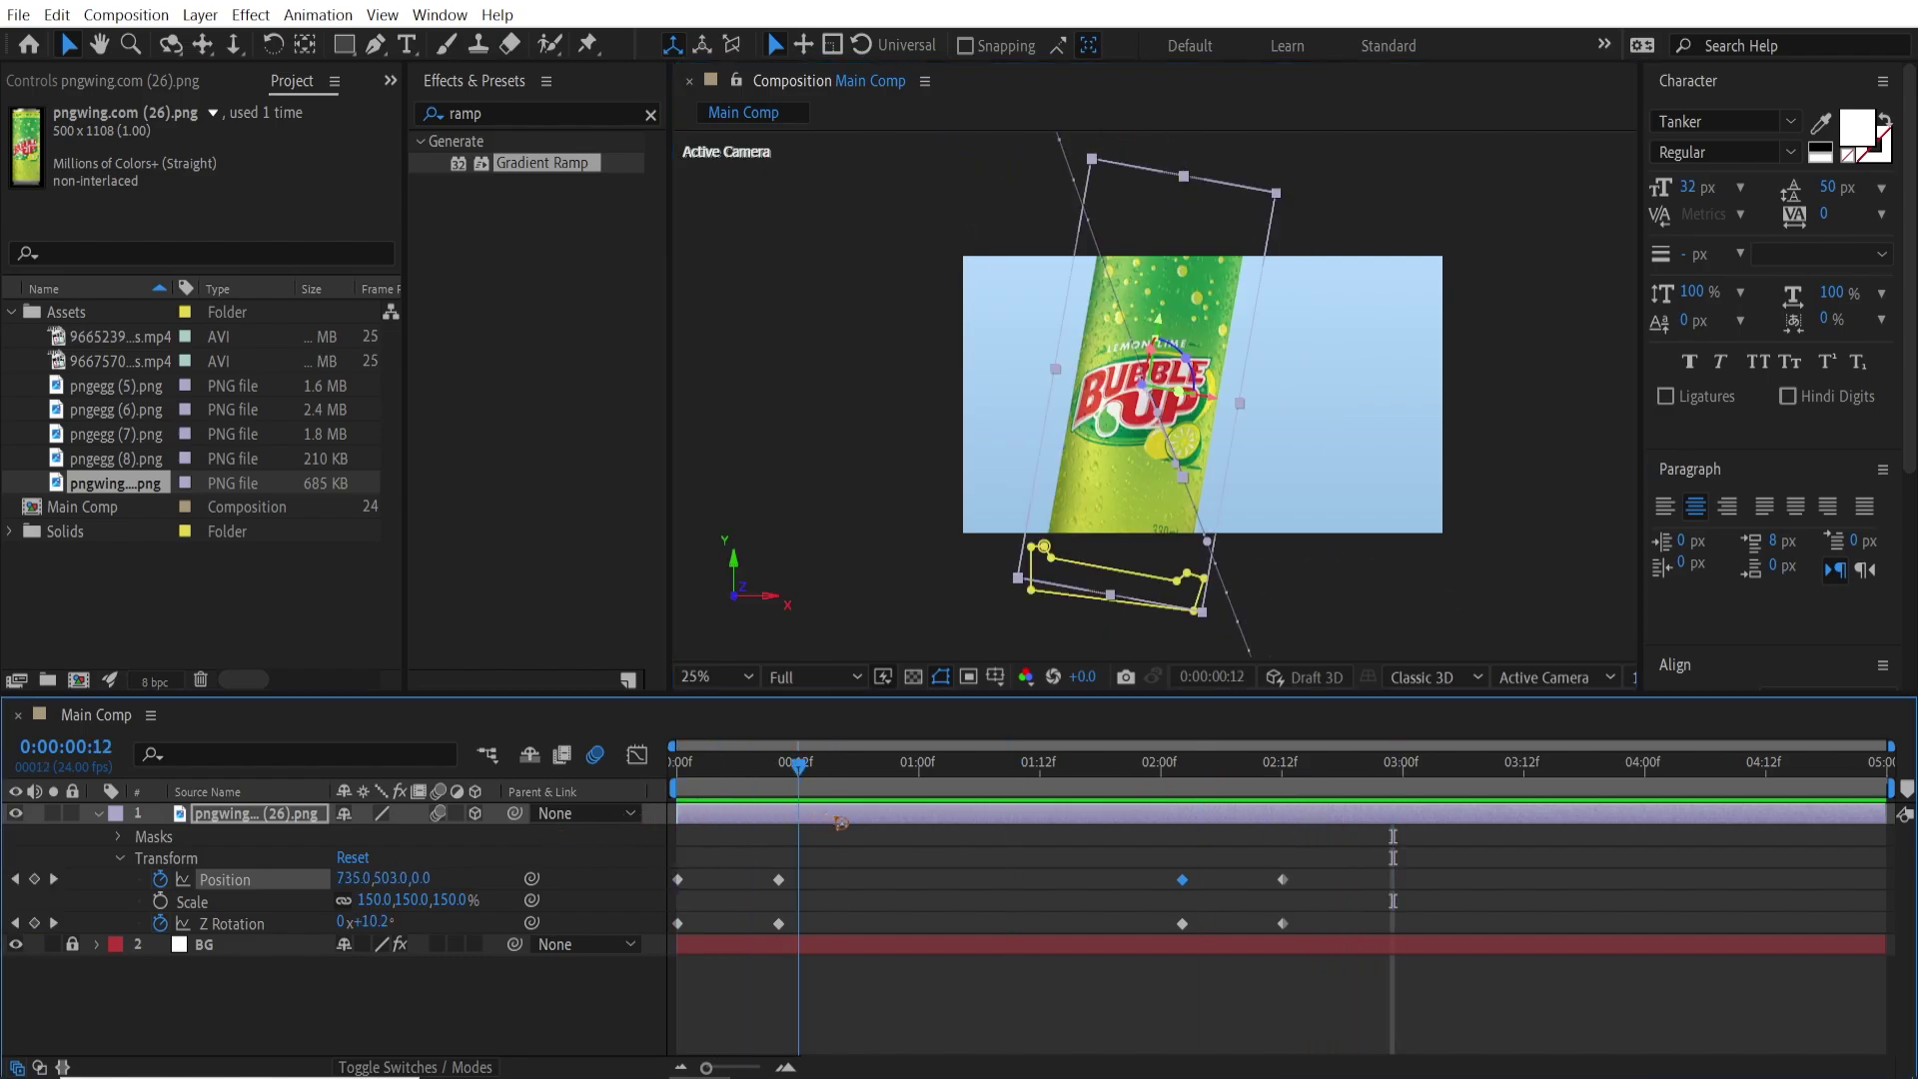
# Try shifting the can's last two pairs of Position and Z Rotation keyframes slightly later in time.
pyautogui.moveTo(1374, 856); pyautogui.dragTo(1219, 932)
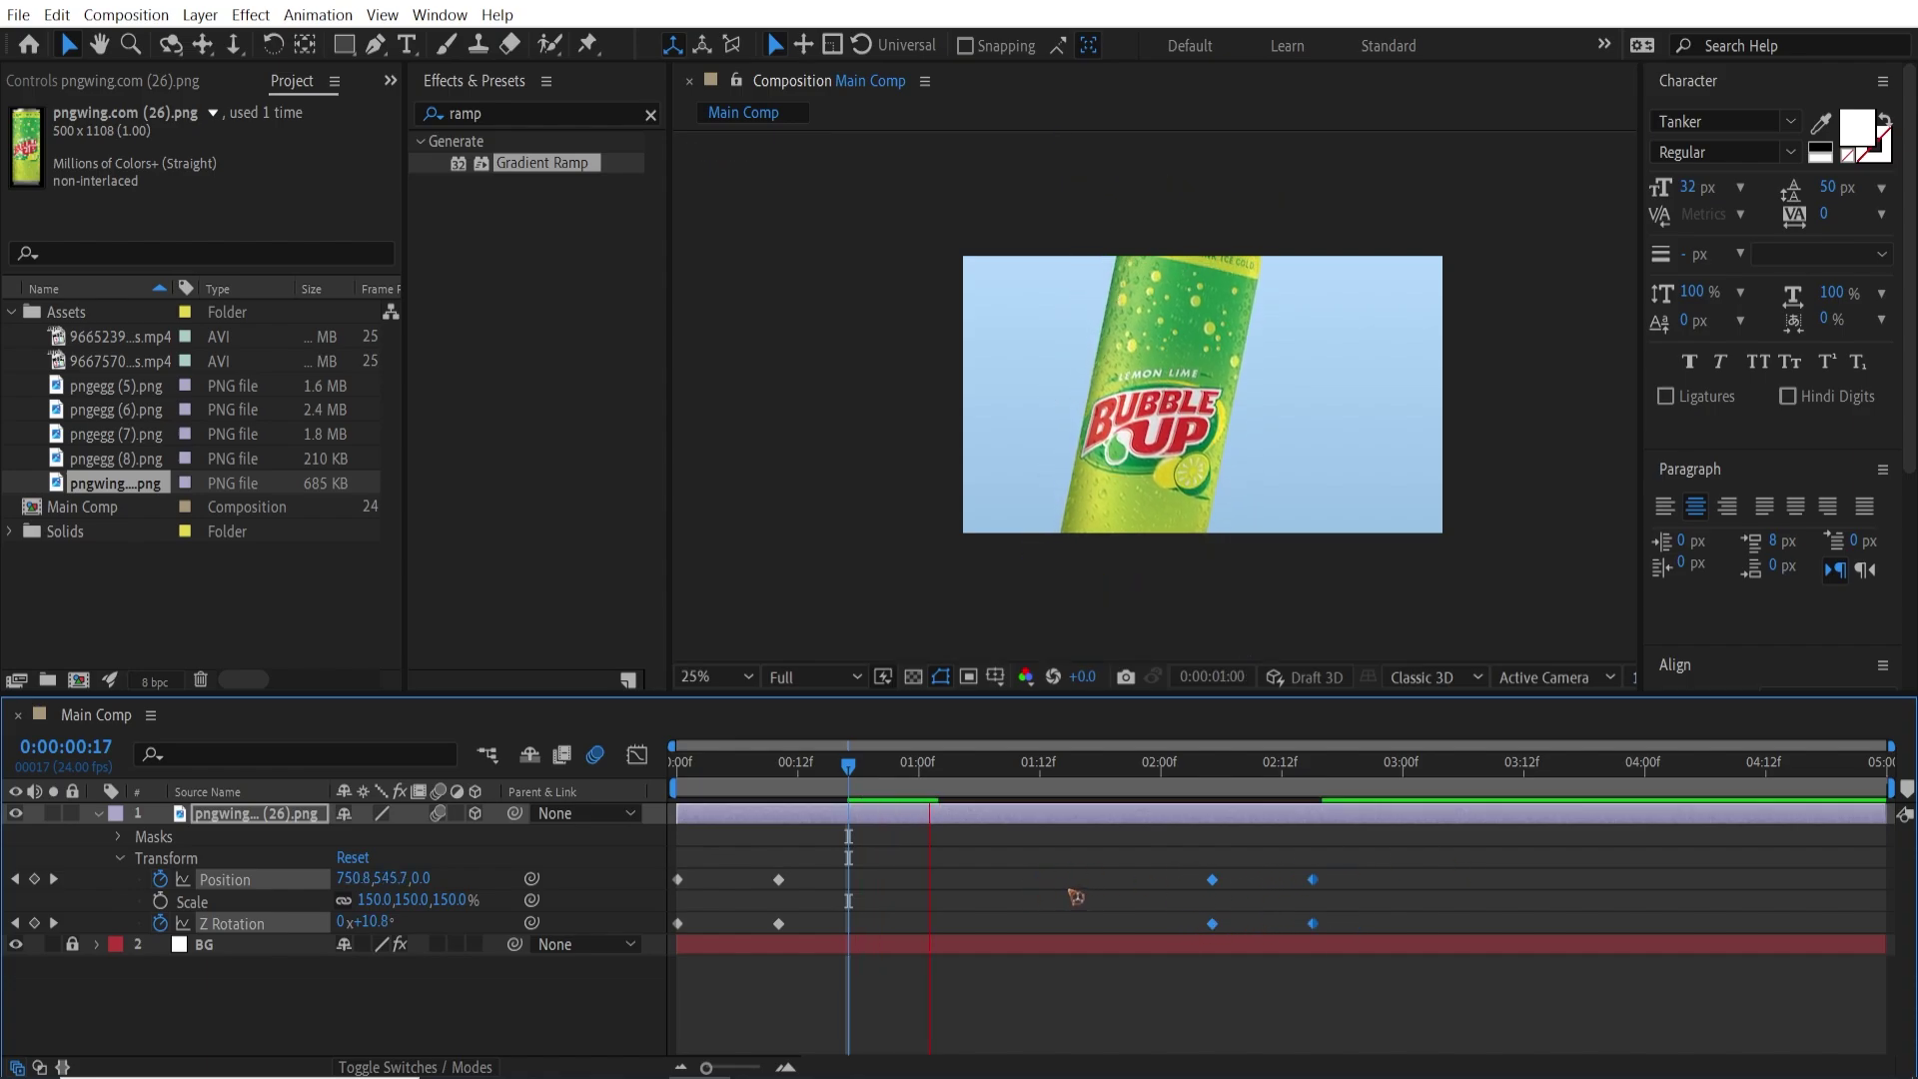
pyautogui.press('space')
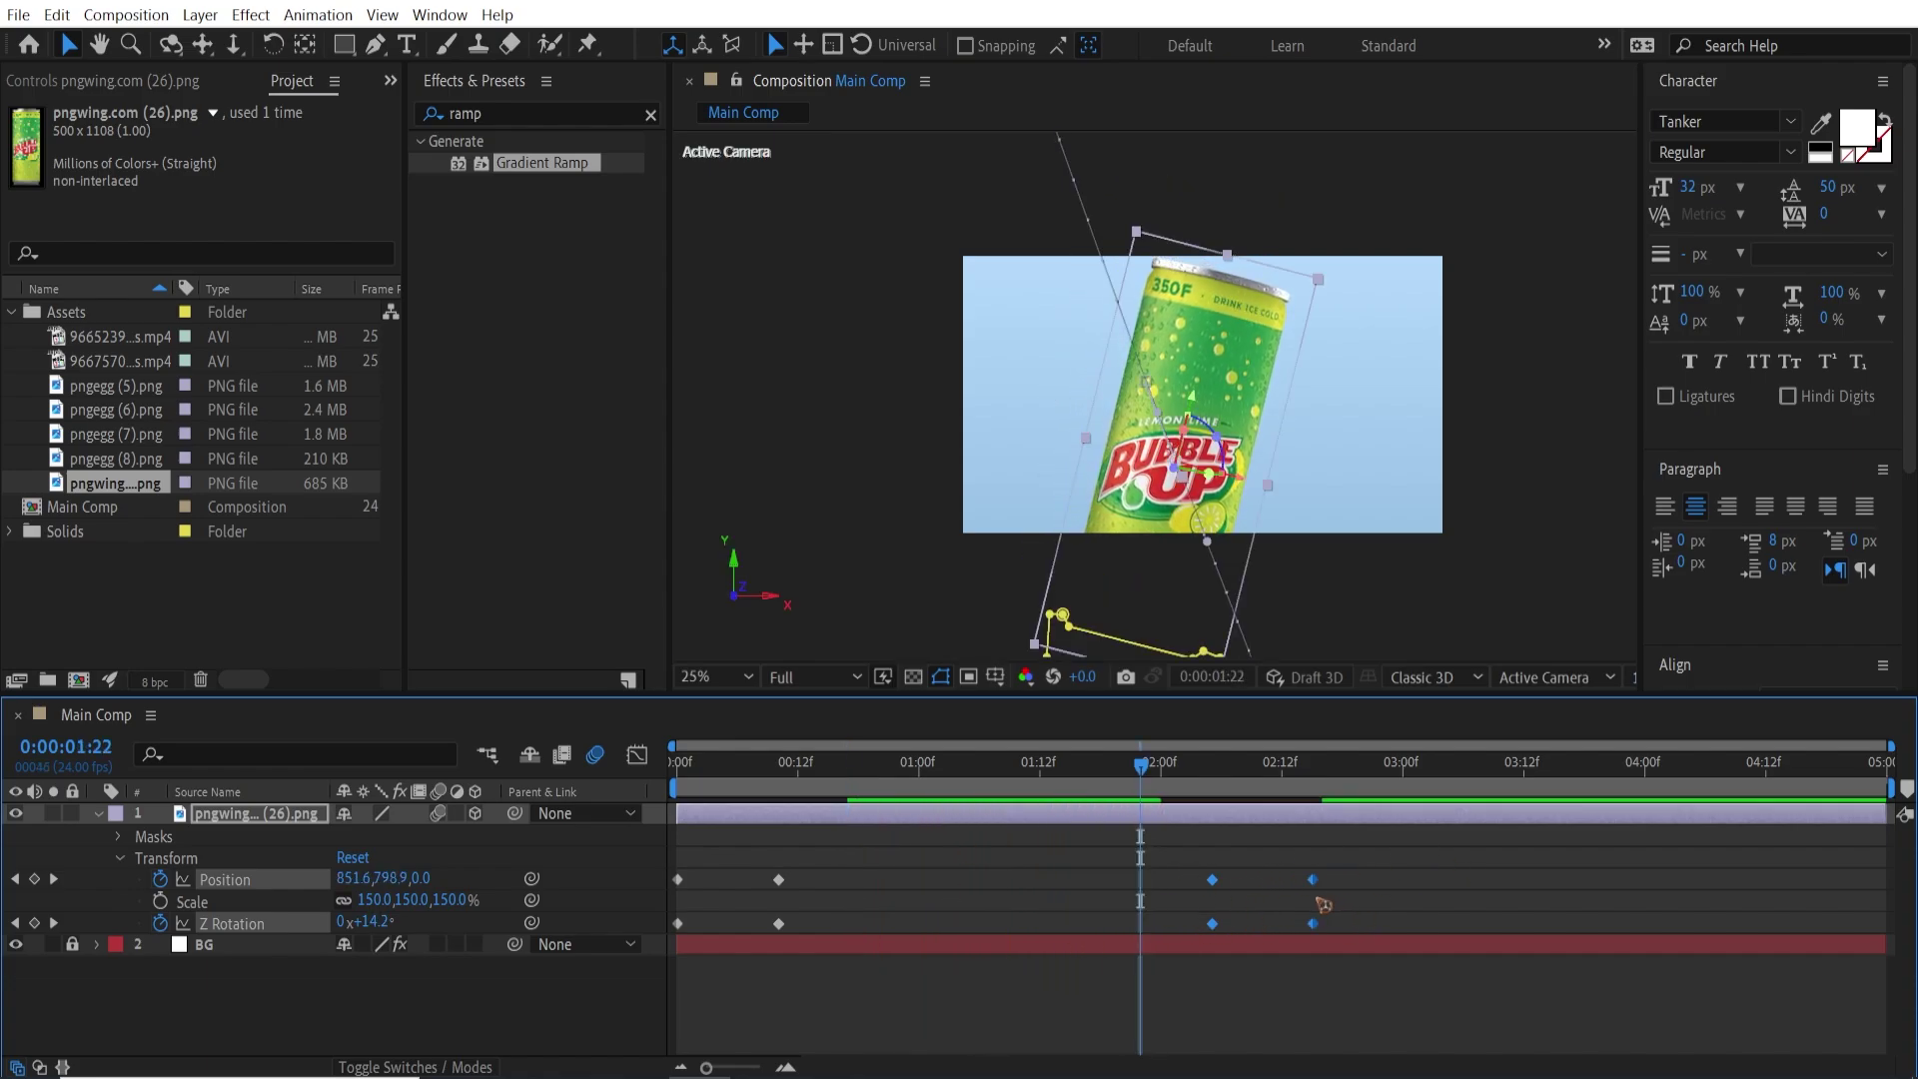
pyautogui.hotkey('ctrl', 'z')
pyautogui.click(1012, 991)
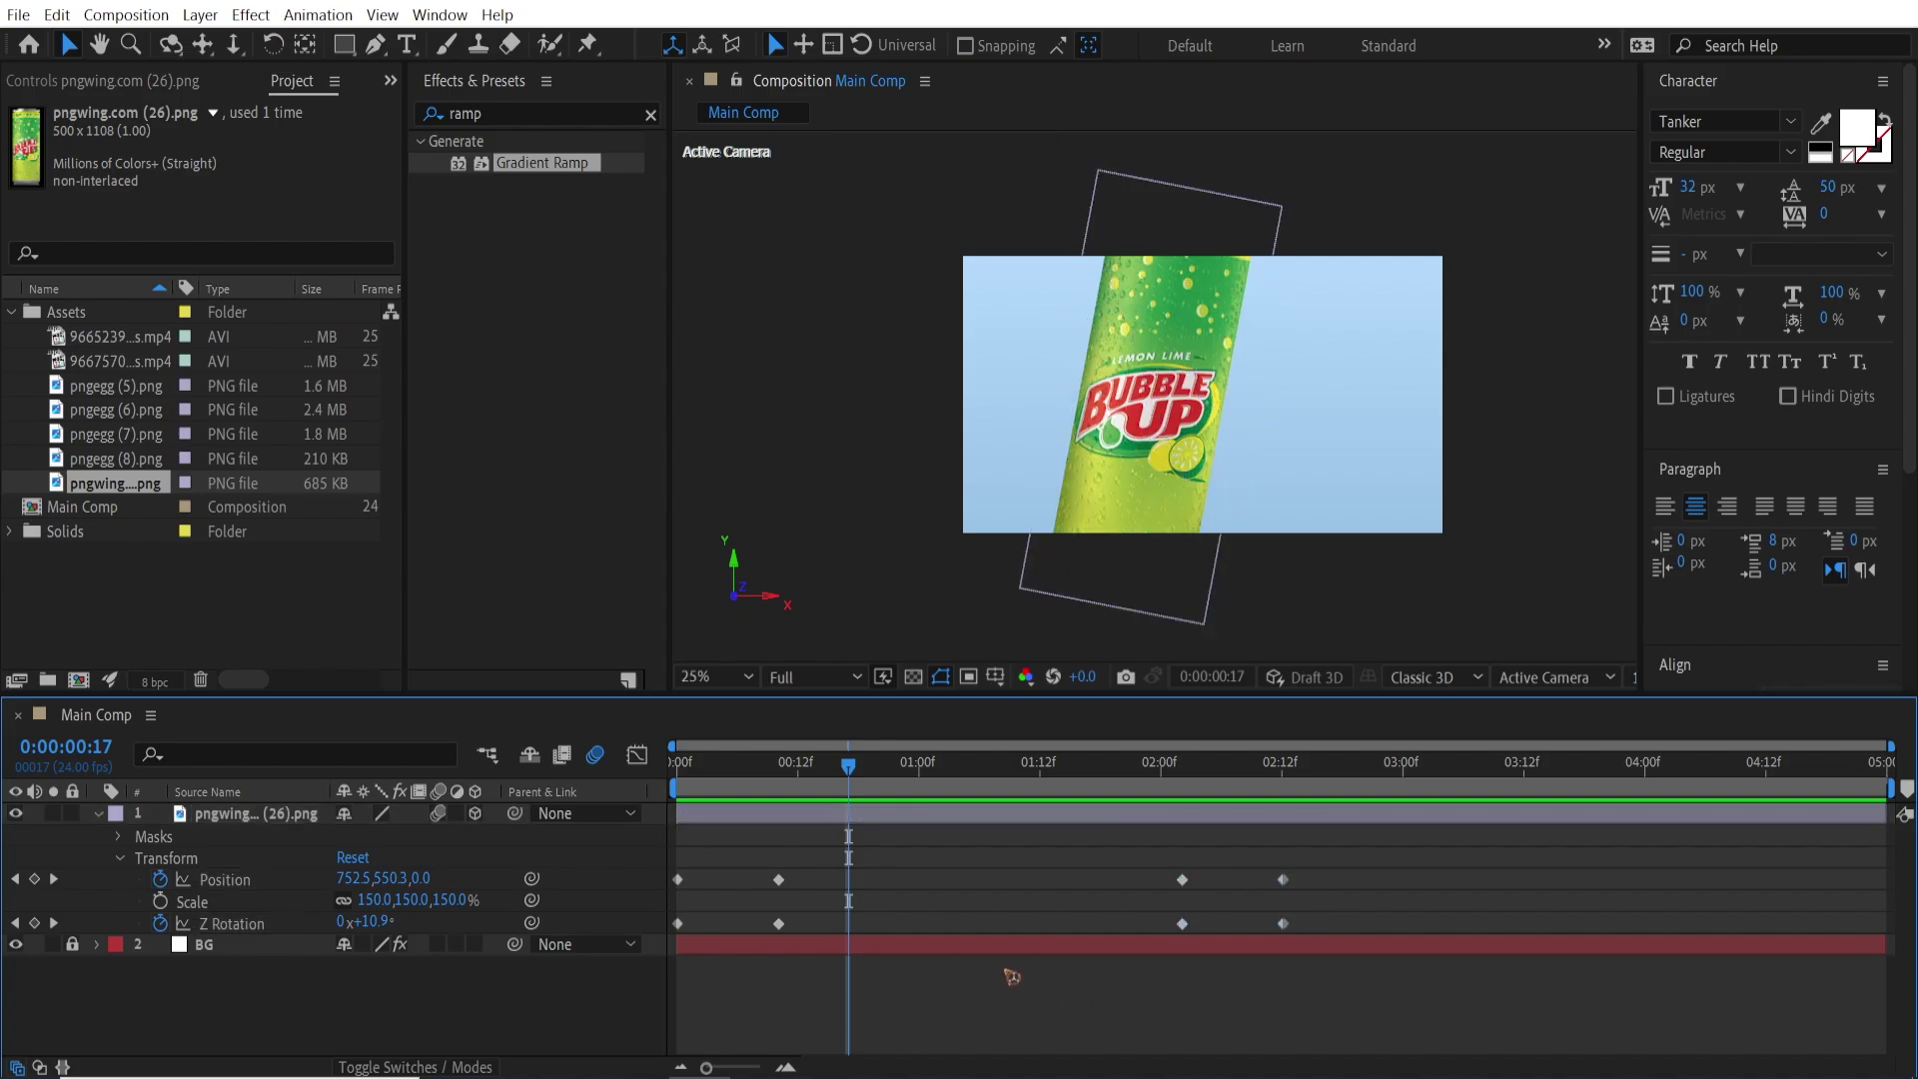
# Collapse the can layer's properties and rename the layer Drink.
pyautogui.click(99, 814)
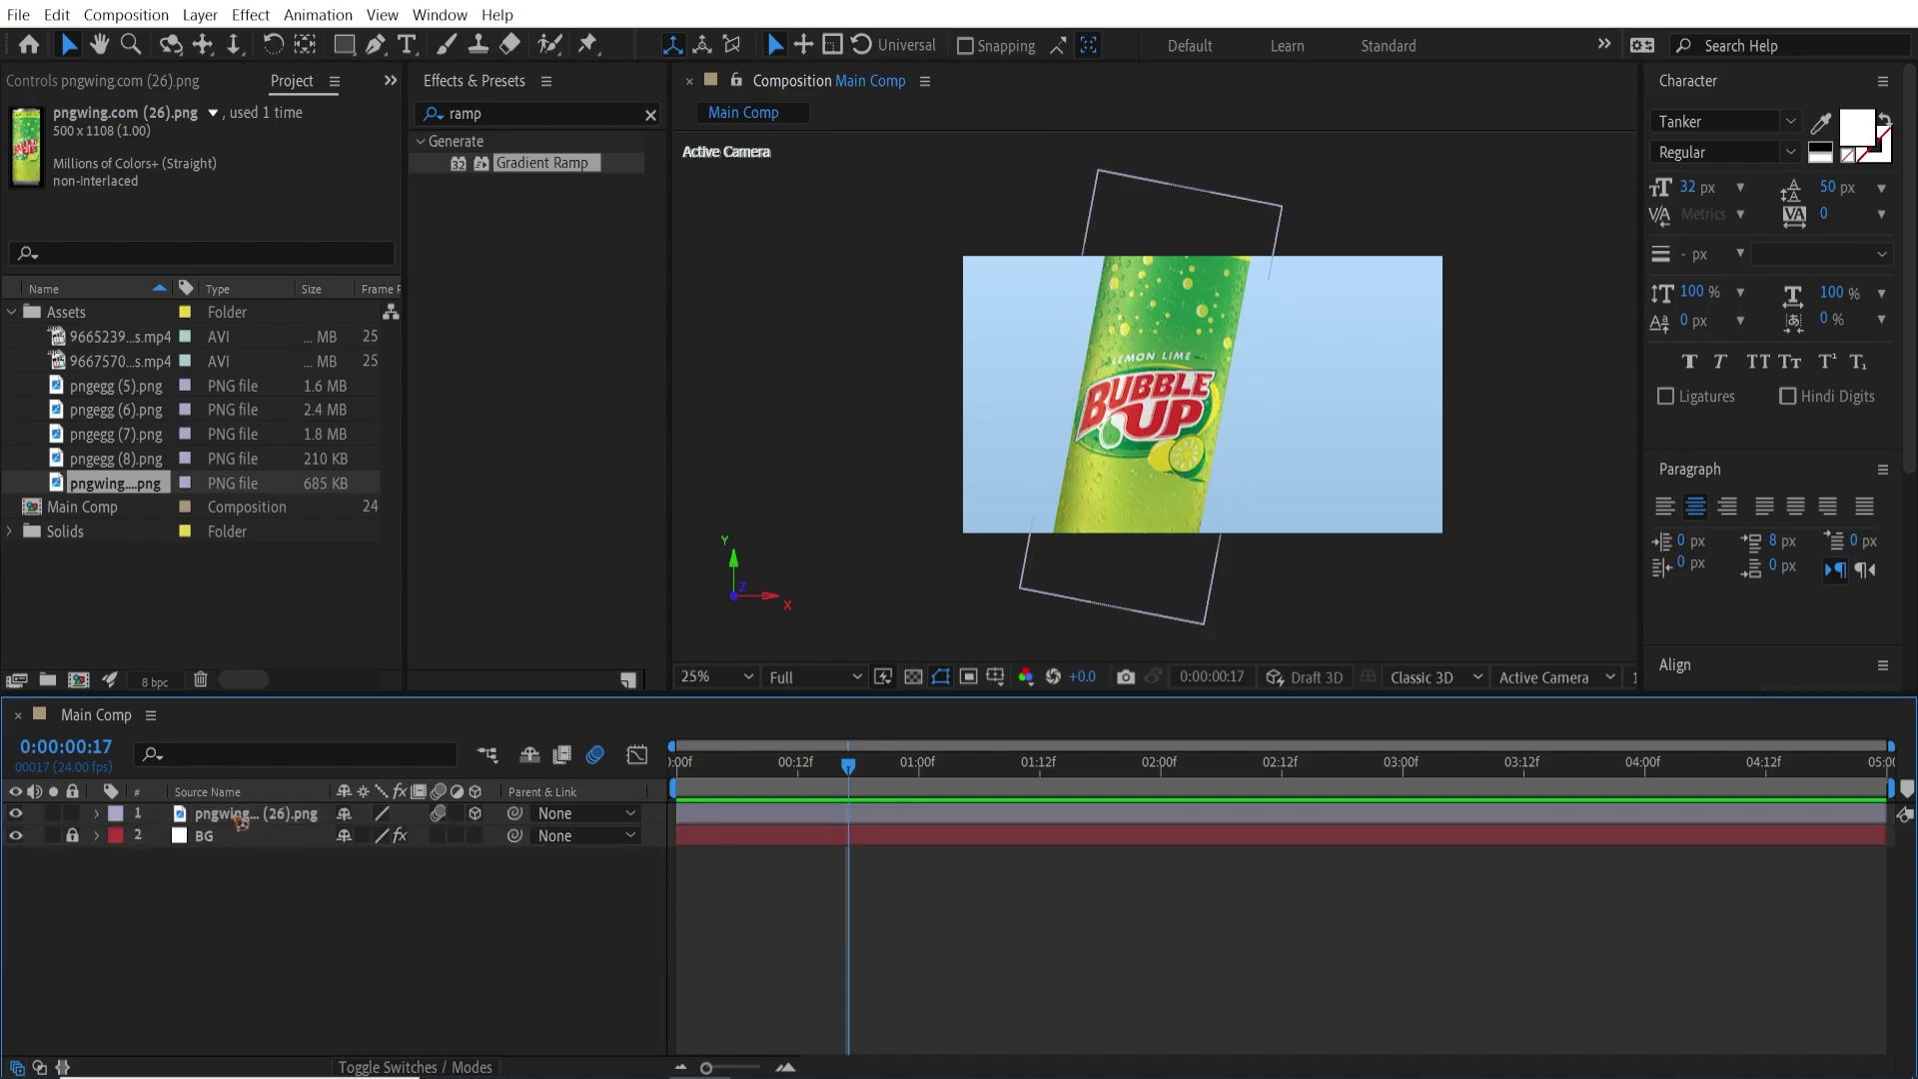
pyautogui.click(240, 813)
pyautogui.press('Return')
pyautogui.write('Drink')
pyautogui.press('Return')
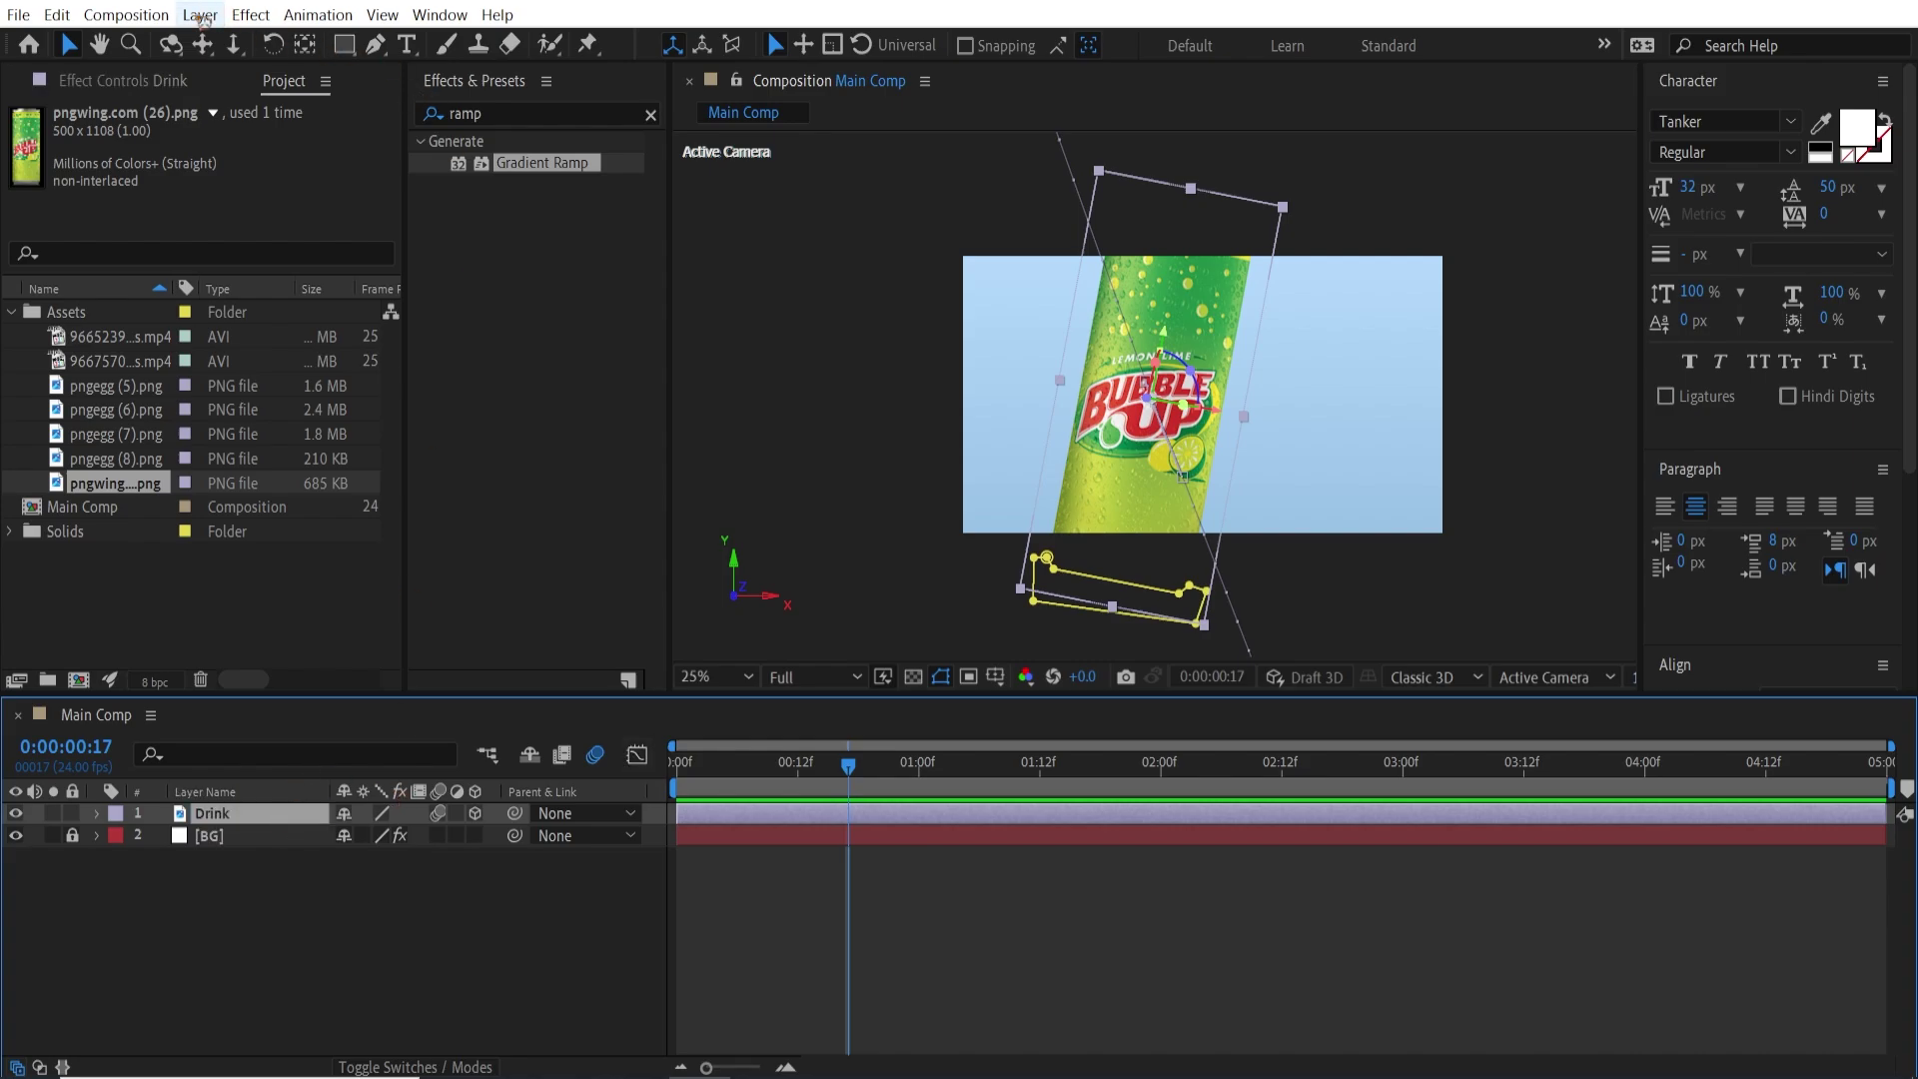
# Add a two-node camera named Camera 1 with the 80mm preset.
pyautogui.click(201, 15)
pyautogui.moveTo(215, 40)
pyautogui.click(730, 117)
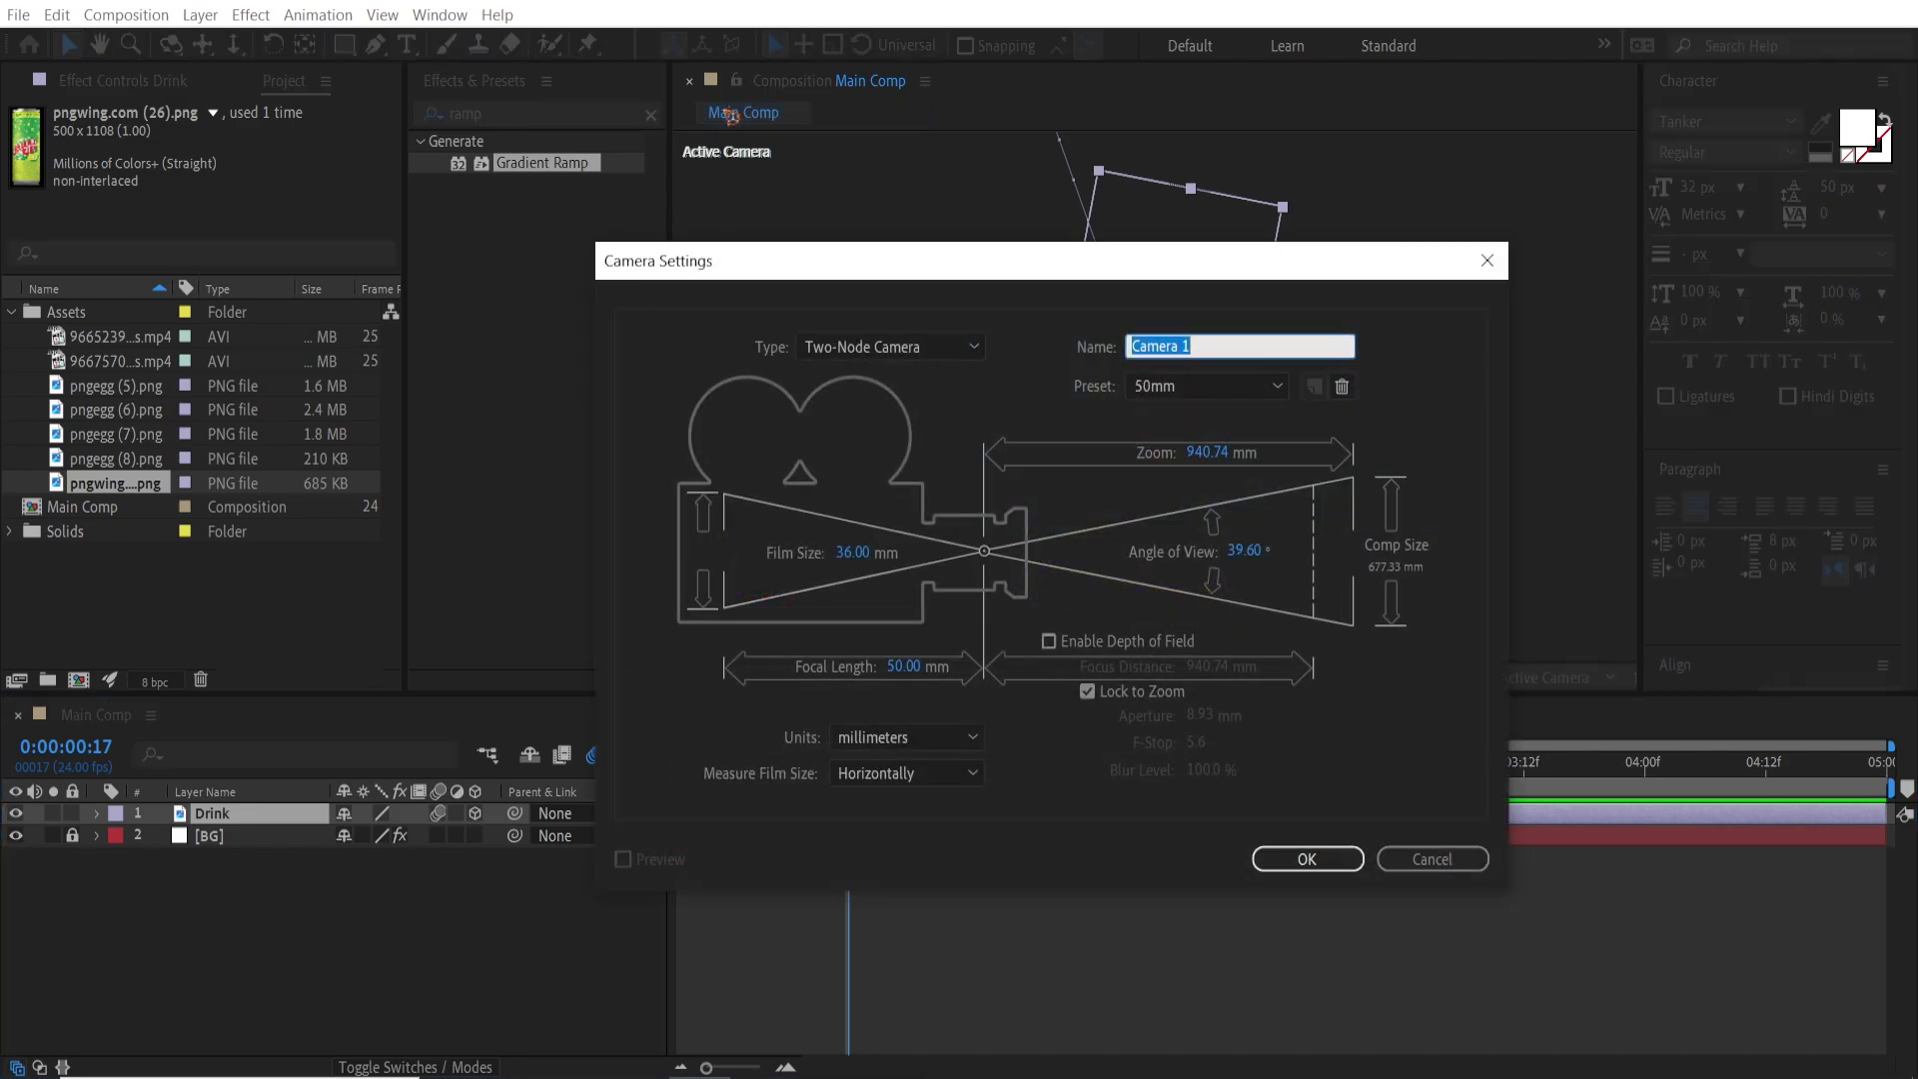
pyautogui.click(1204, 387)
pyautogui.click(1253, 617)
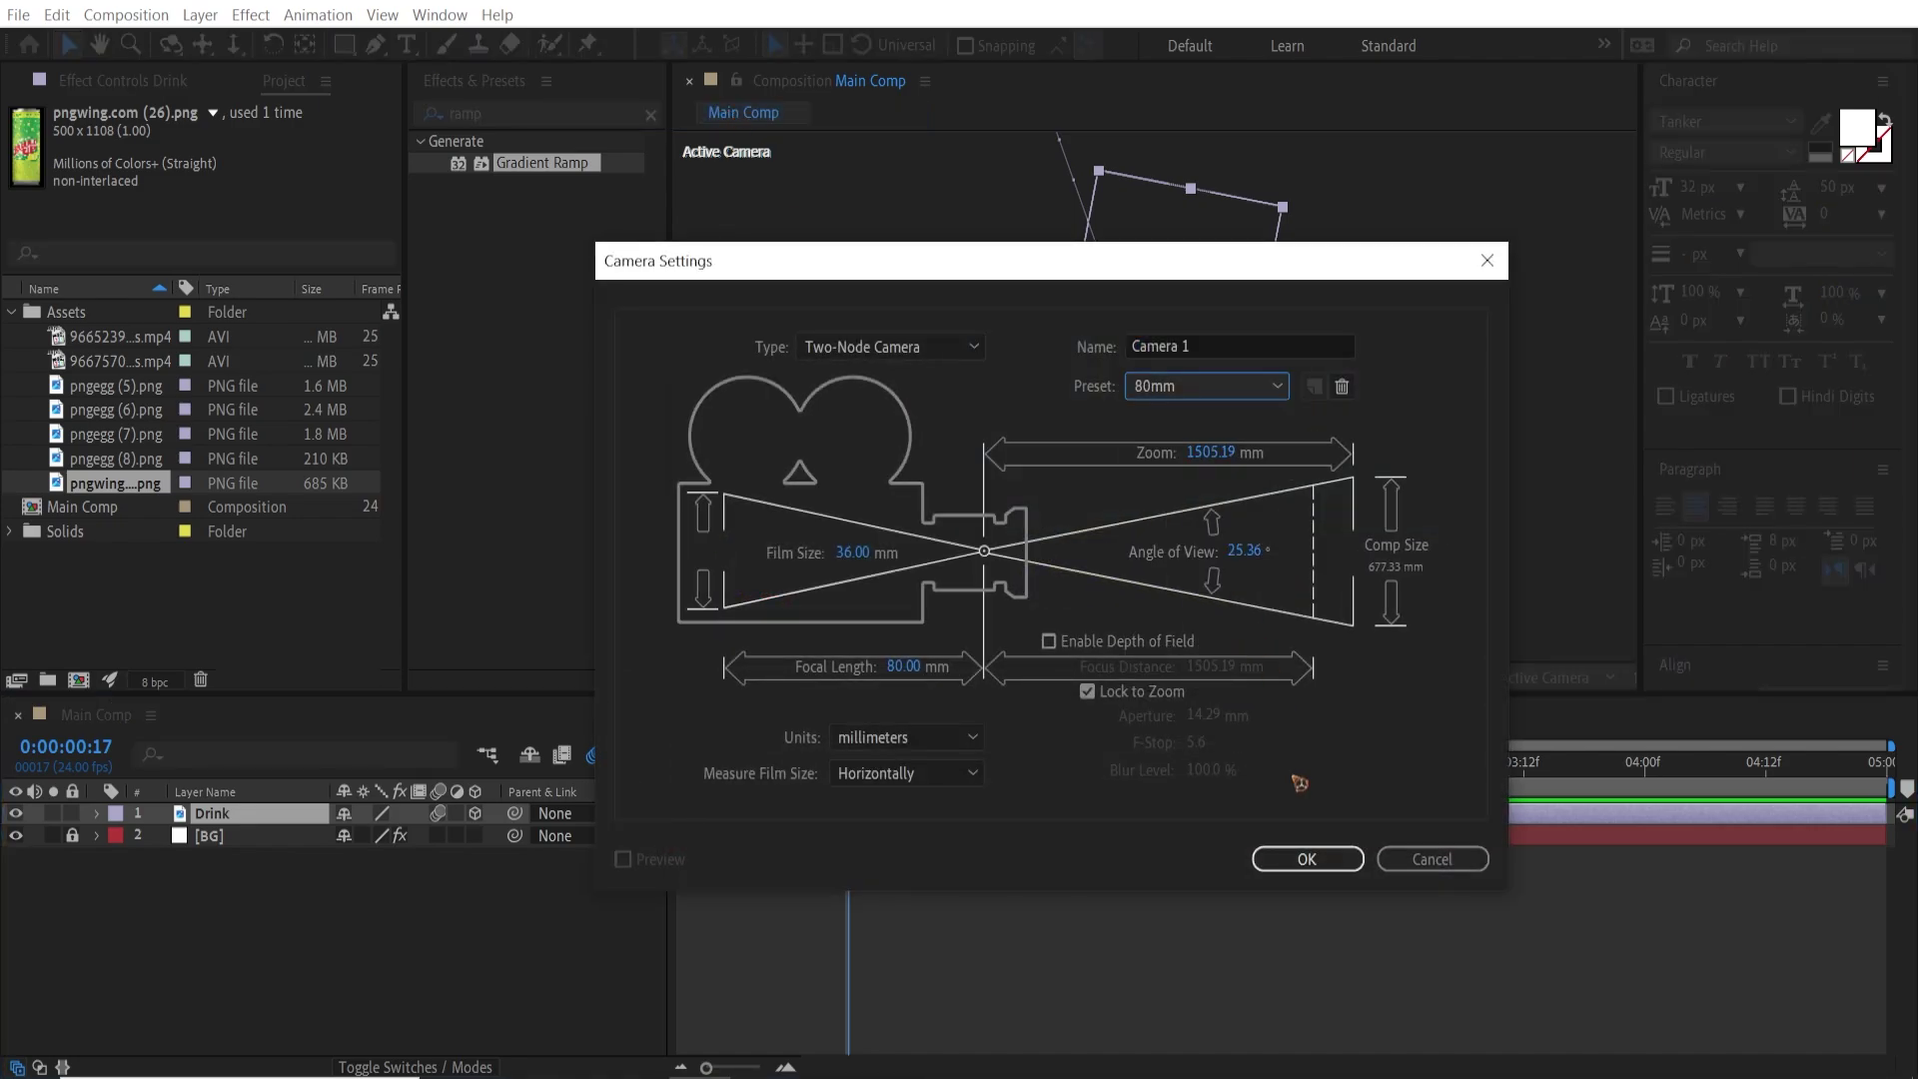
pyautogui.click(1306, 859)
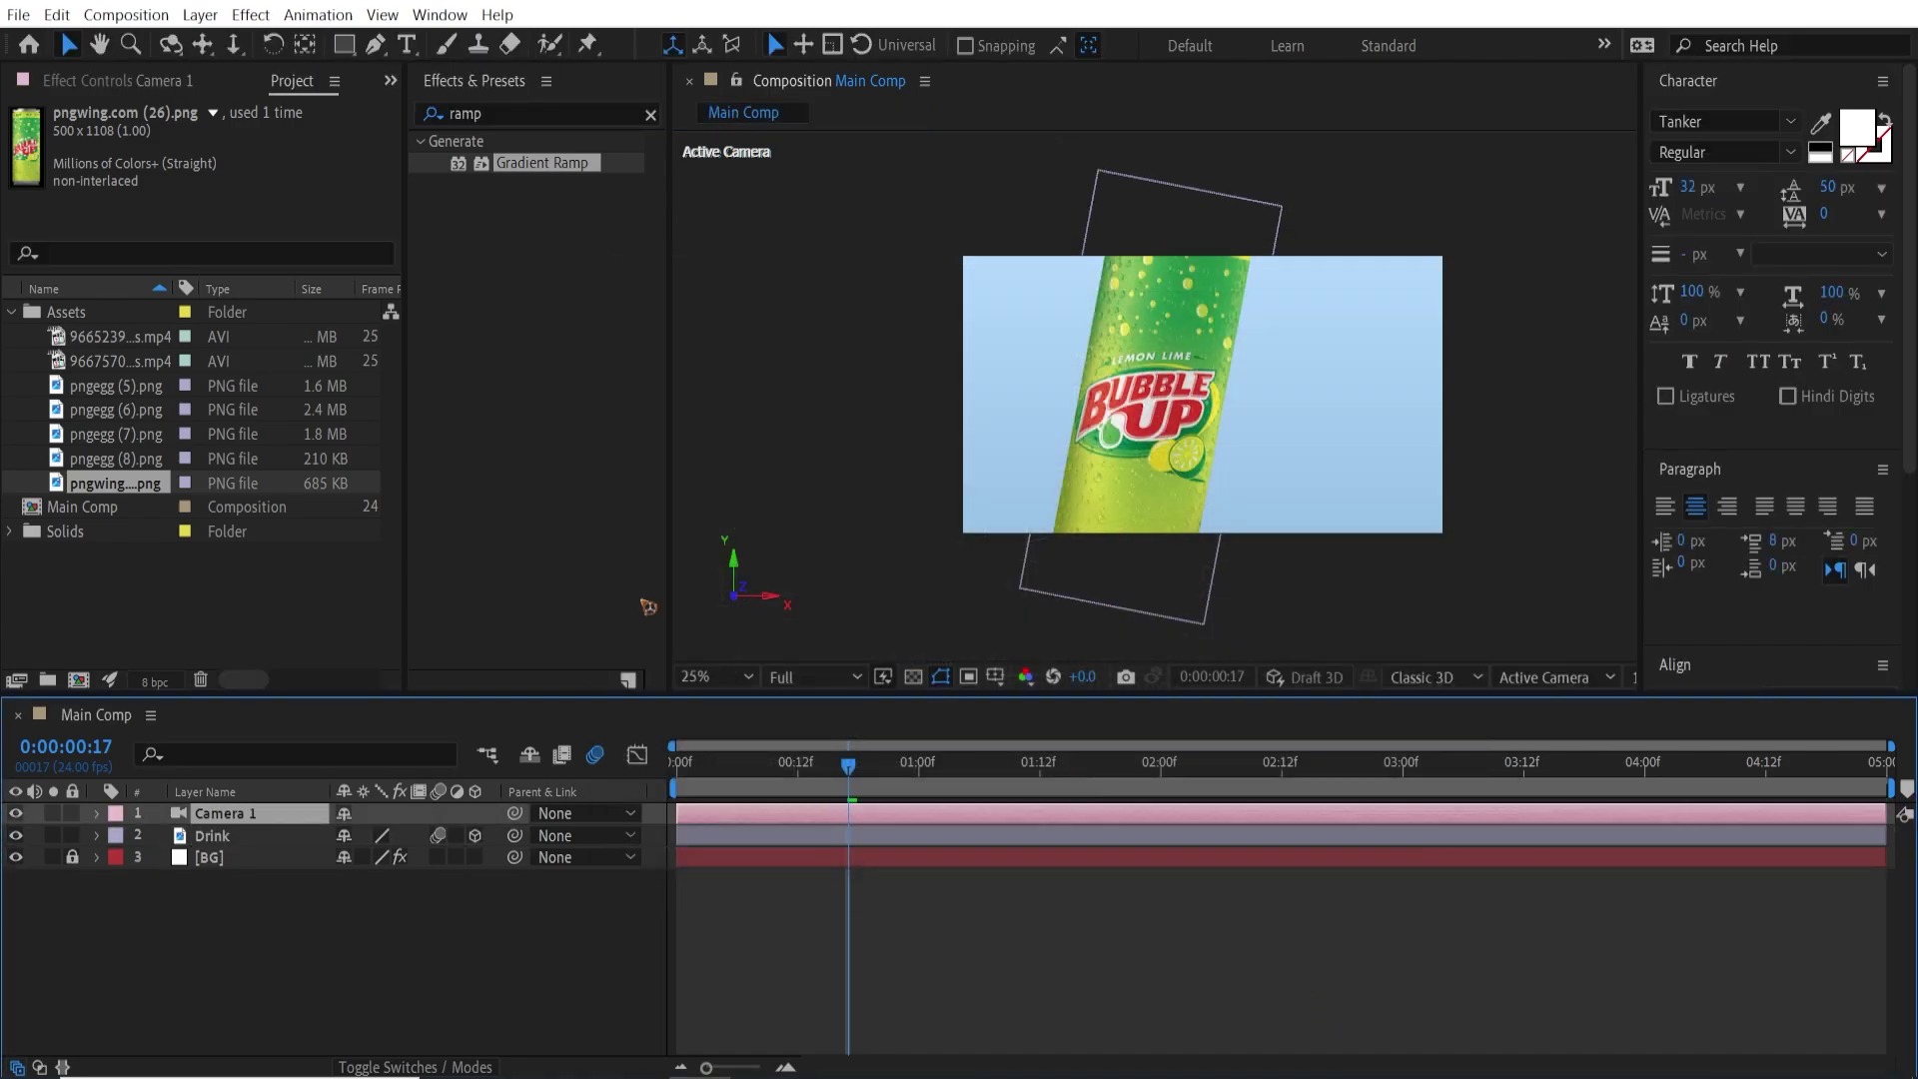
# Add a null object, make it a 3D layer, and parent Camera 1 to it.
pyautogui.click(201, 15)
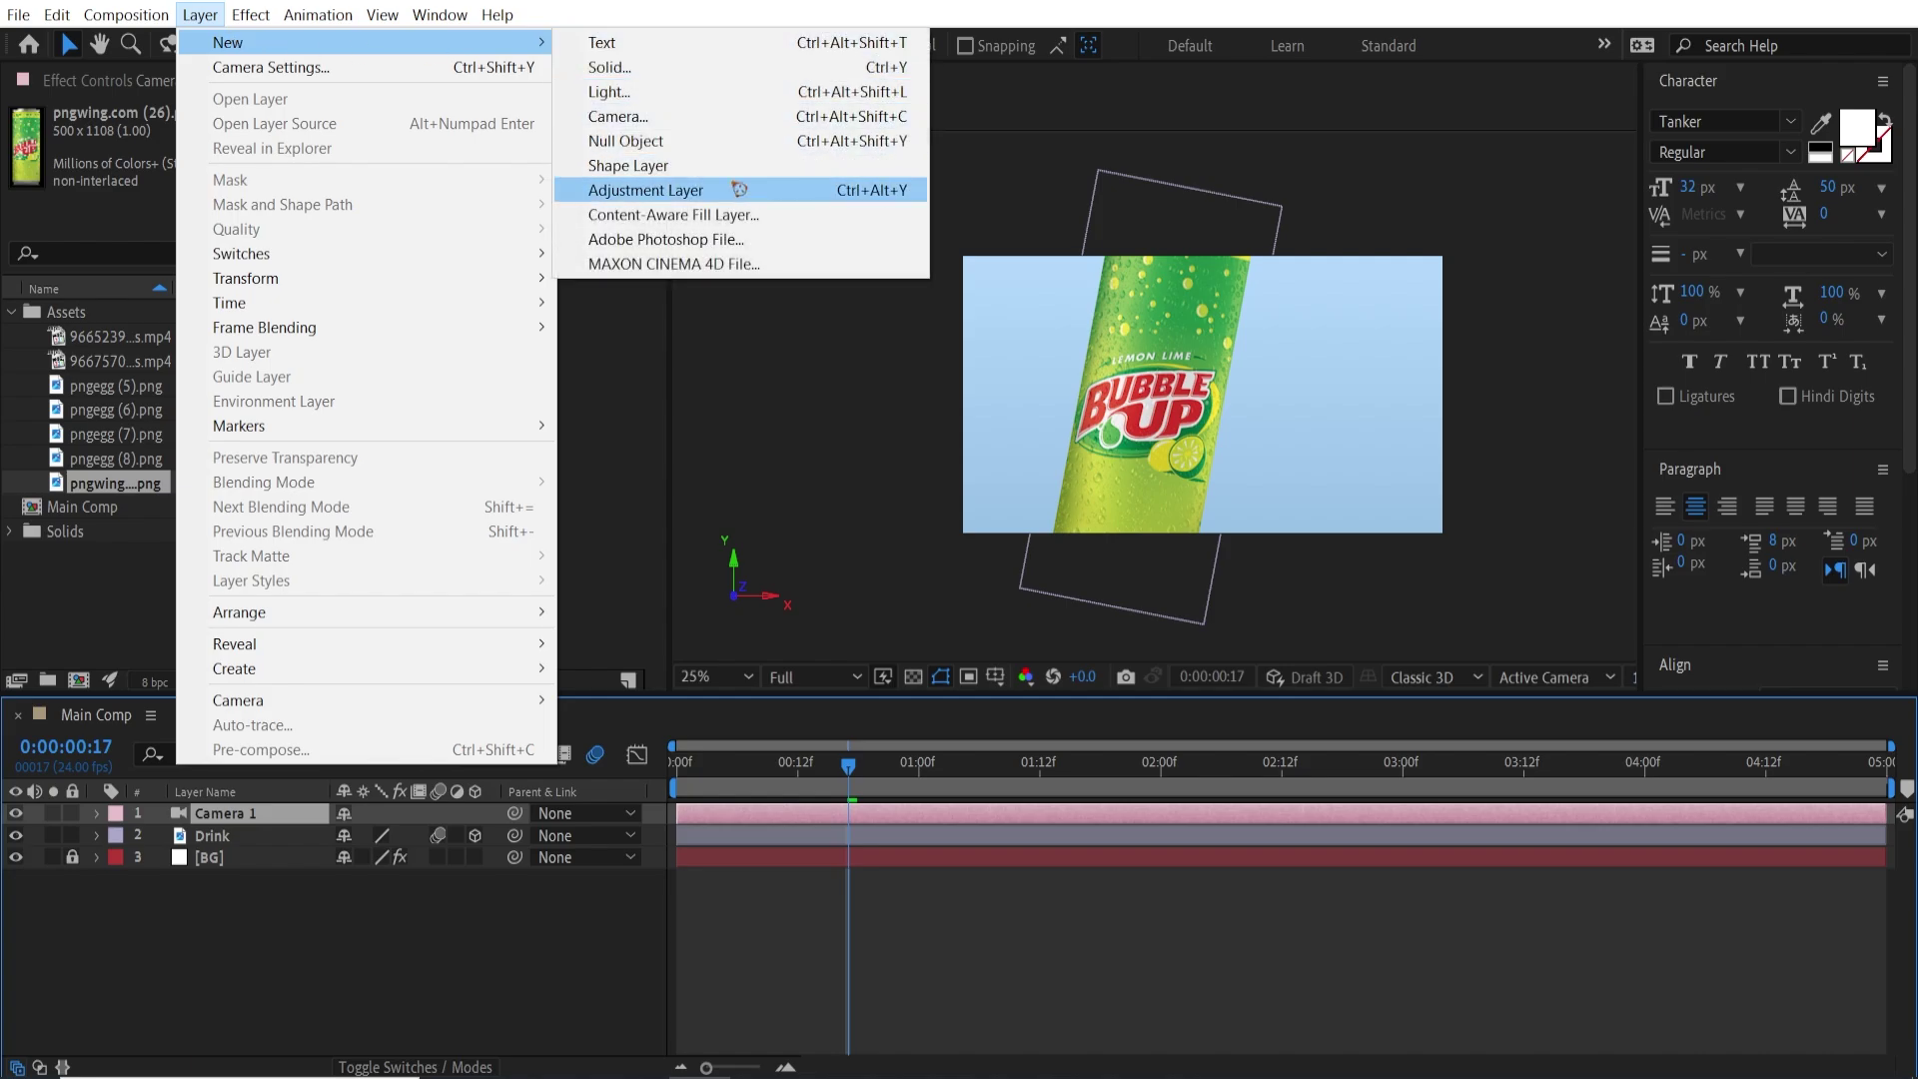
pyautogui.click(705, 150)
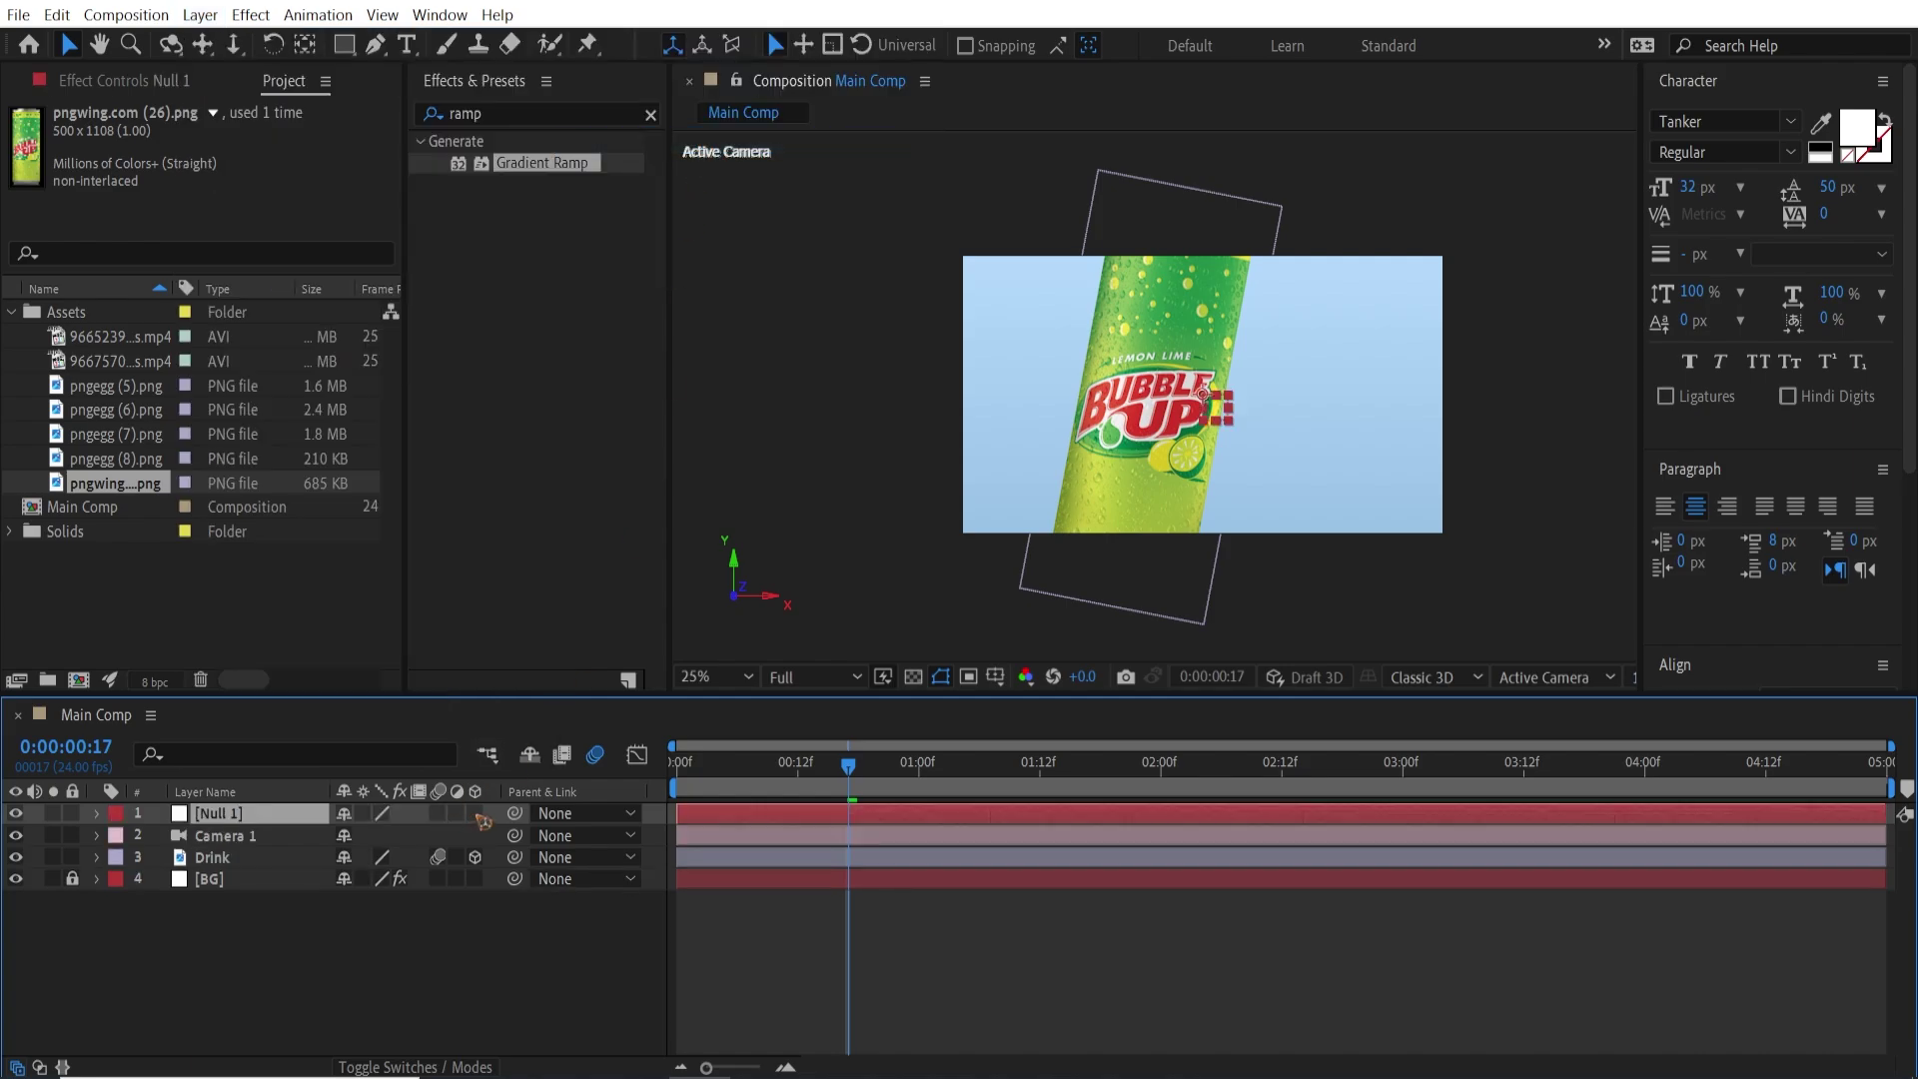
pyautogui.click(477, 814)
pyautogui.moveTo(514, 835); pyautogui.dragTo(225, 814)
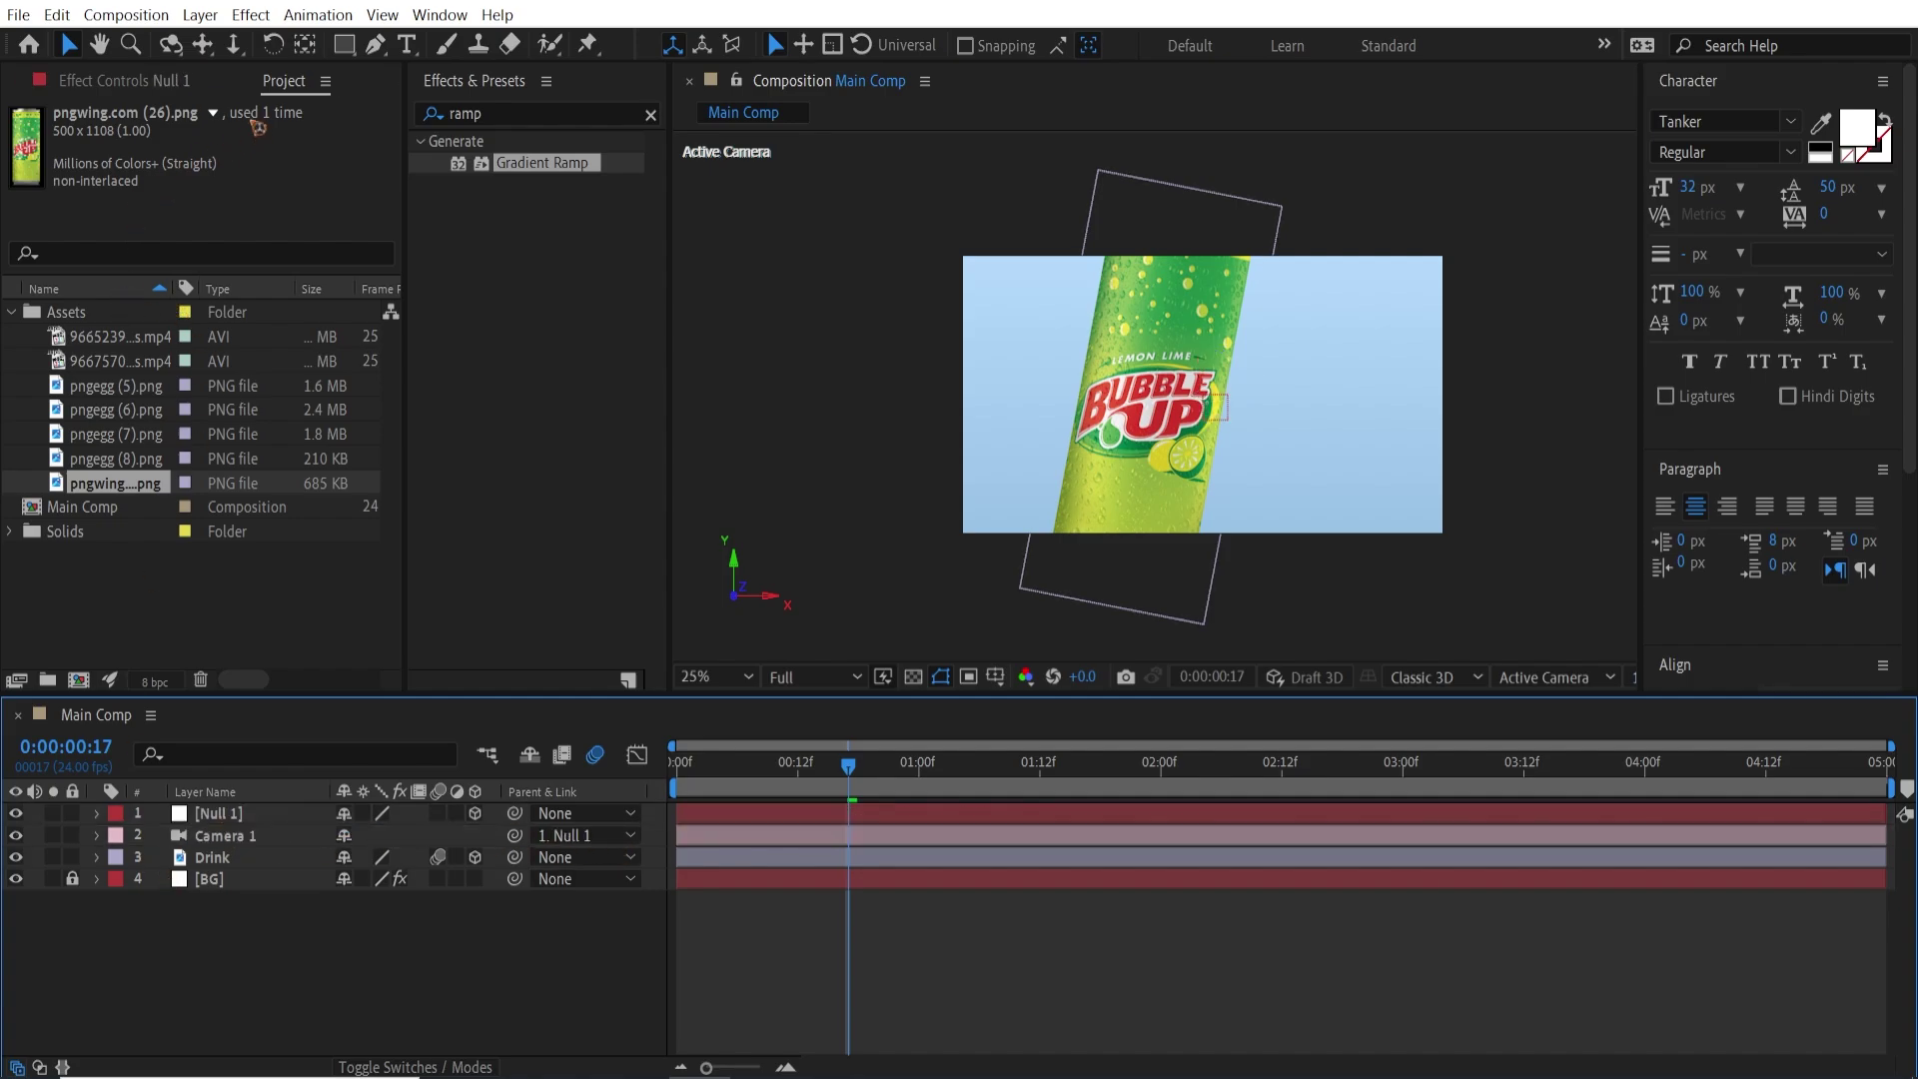
# Check the fruit images and place the lime slice pngegg (5).png between the Drink and BG layers.
pyautogui.click(66, 462)
pyautogui.click(115, 436)
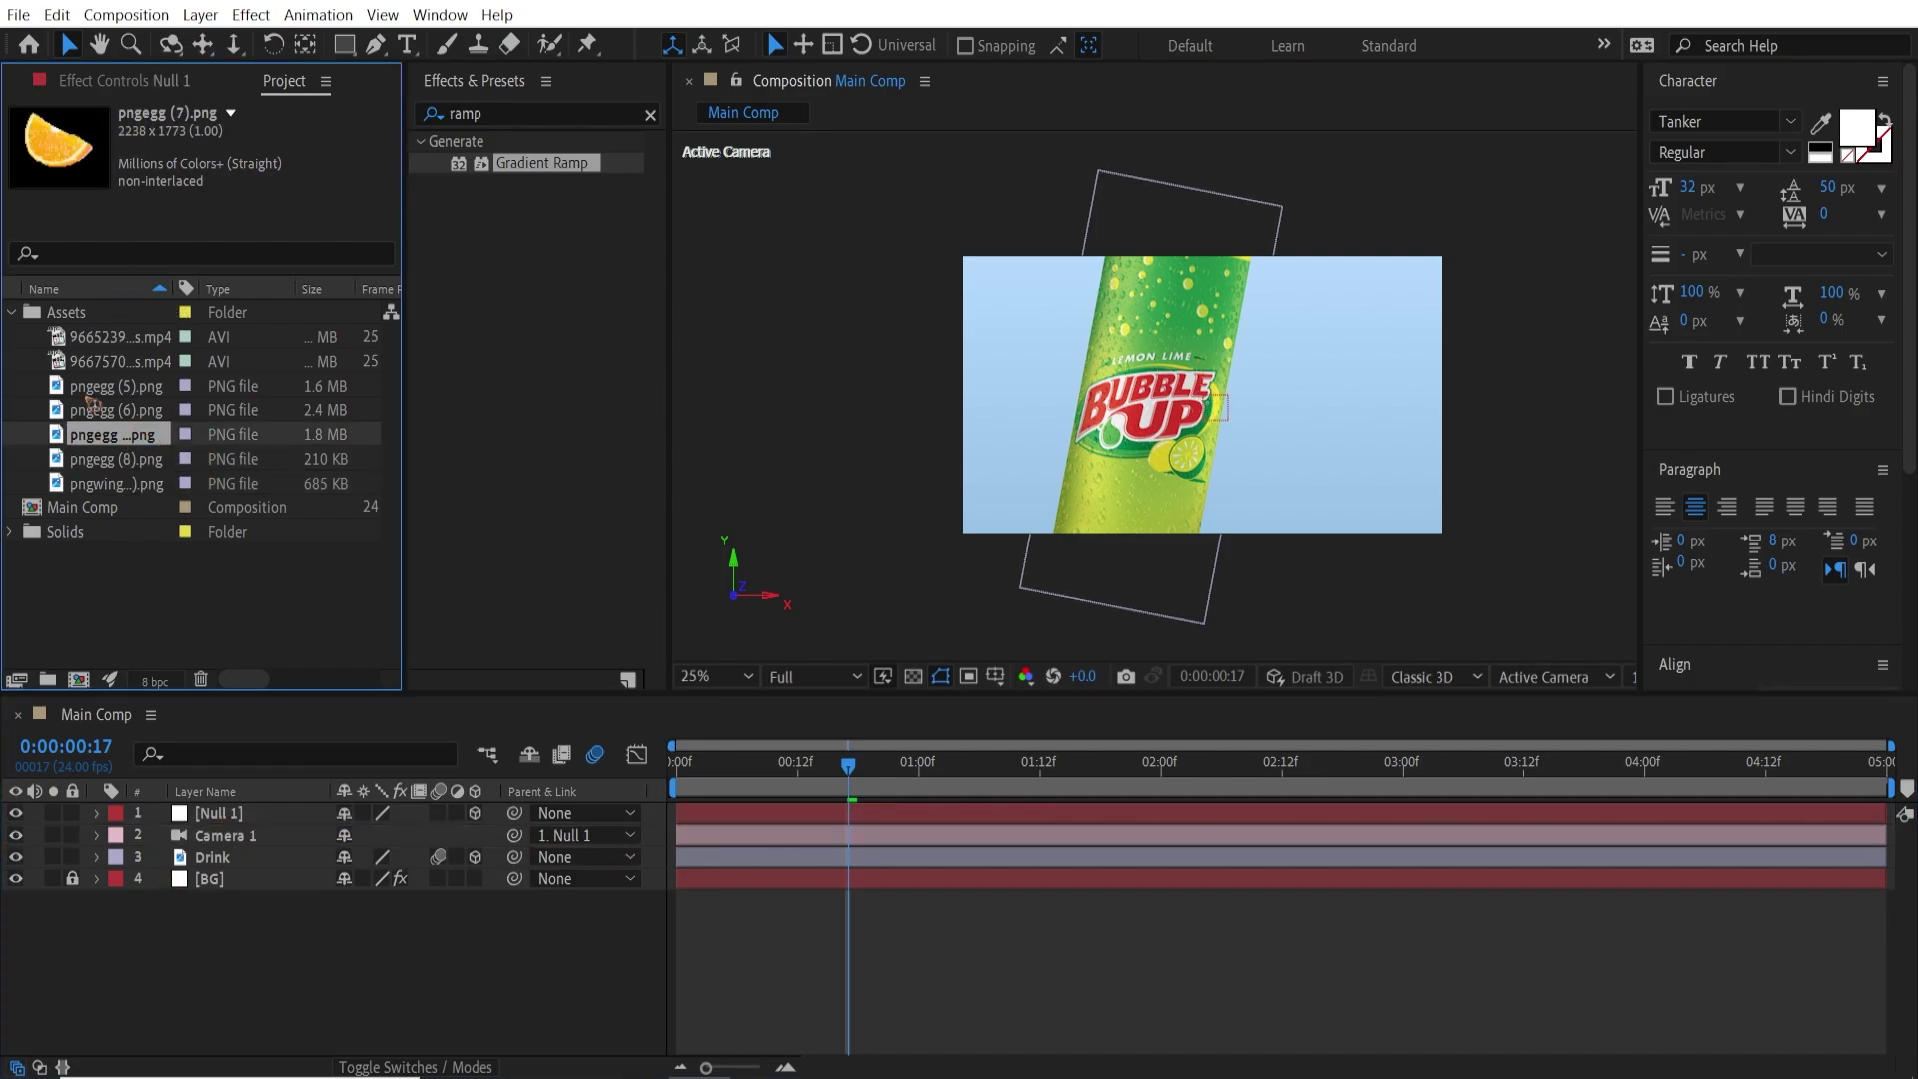
pyautogui.click(110, 411)
pyautogui.click(126, 390)
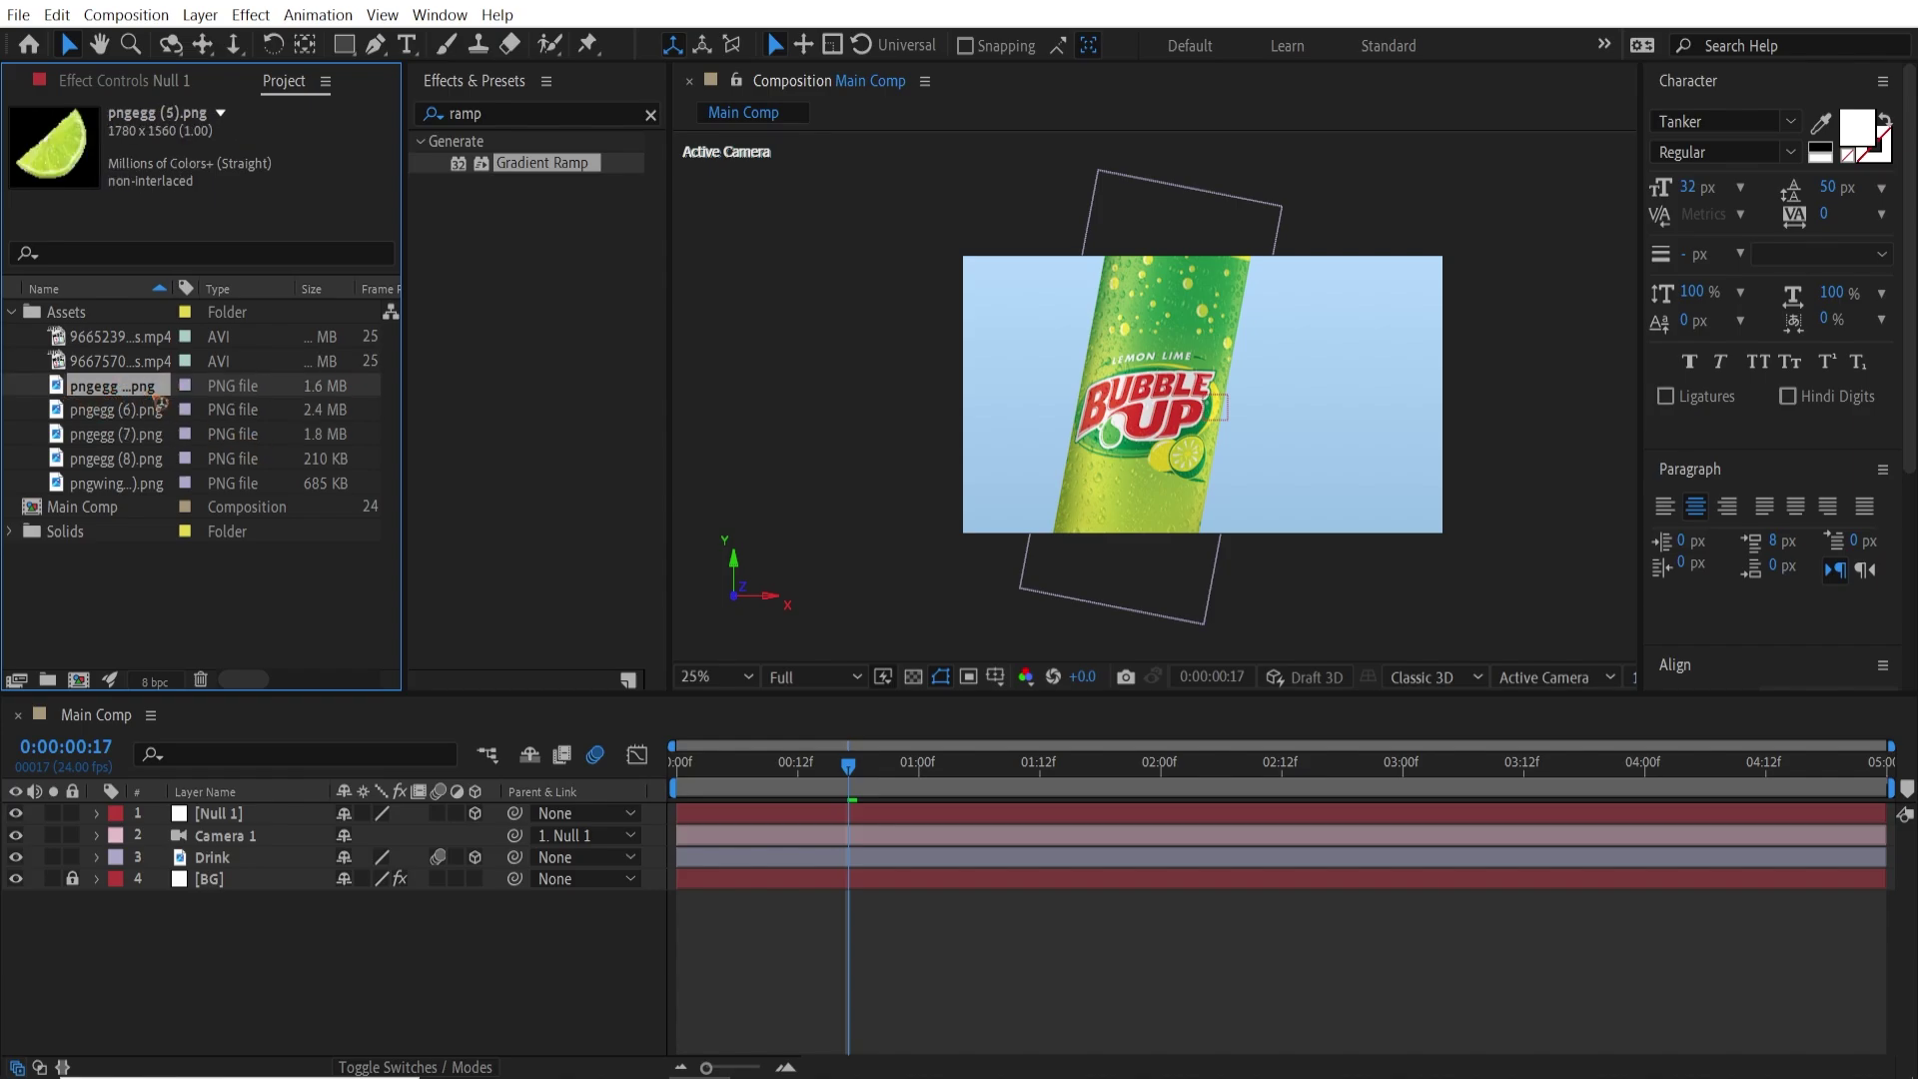
pyautogui.moveTo(345, 877); pyautogui.dragTo(271, 876)
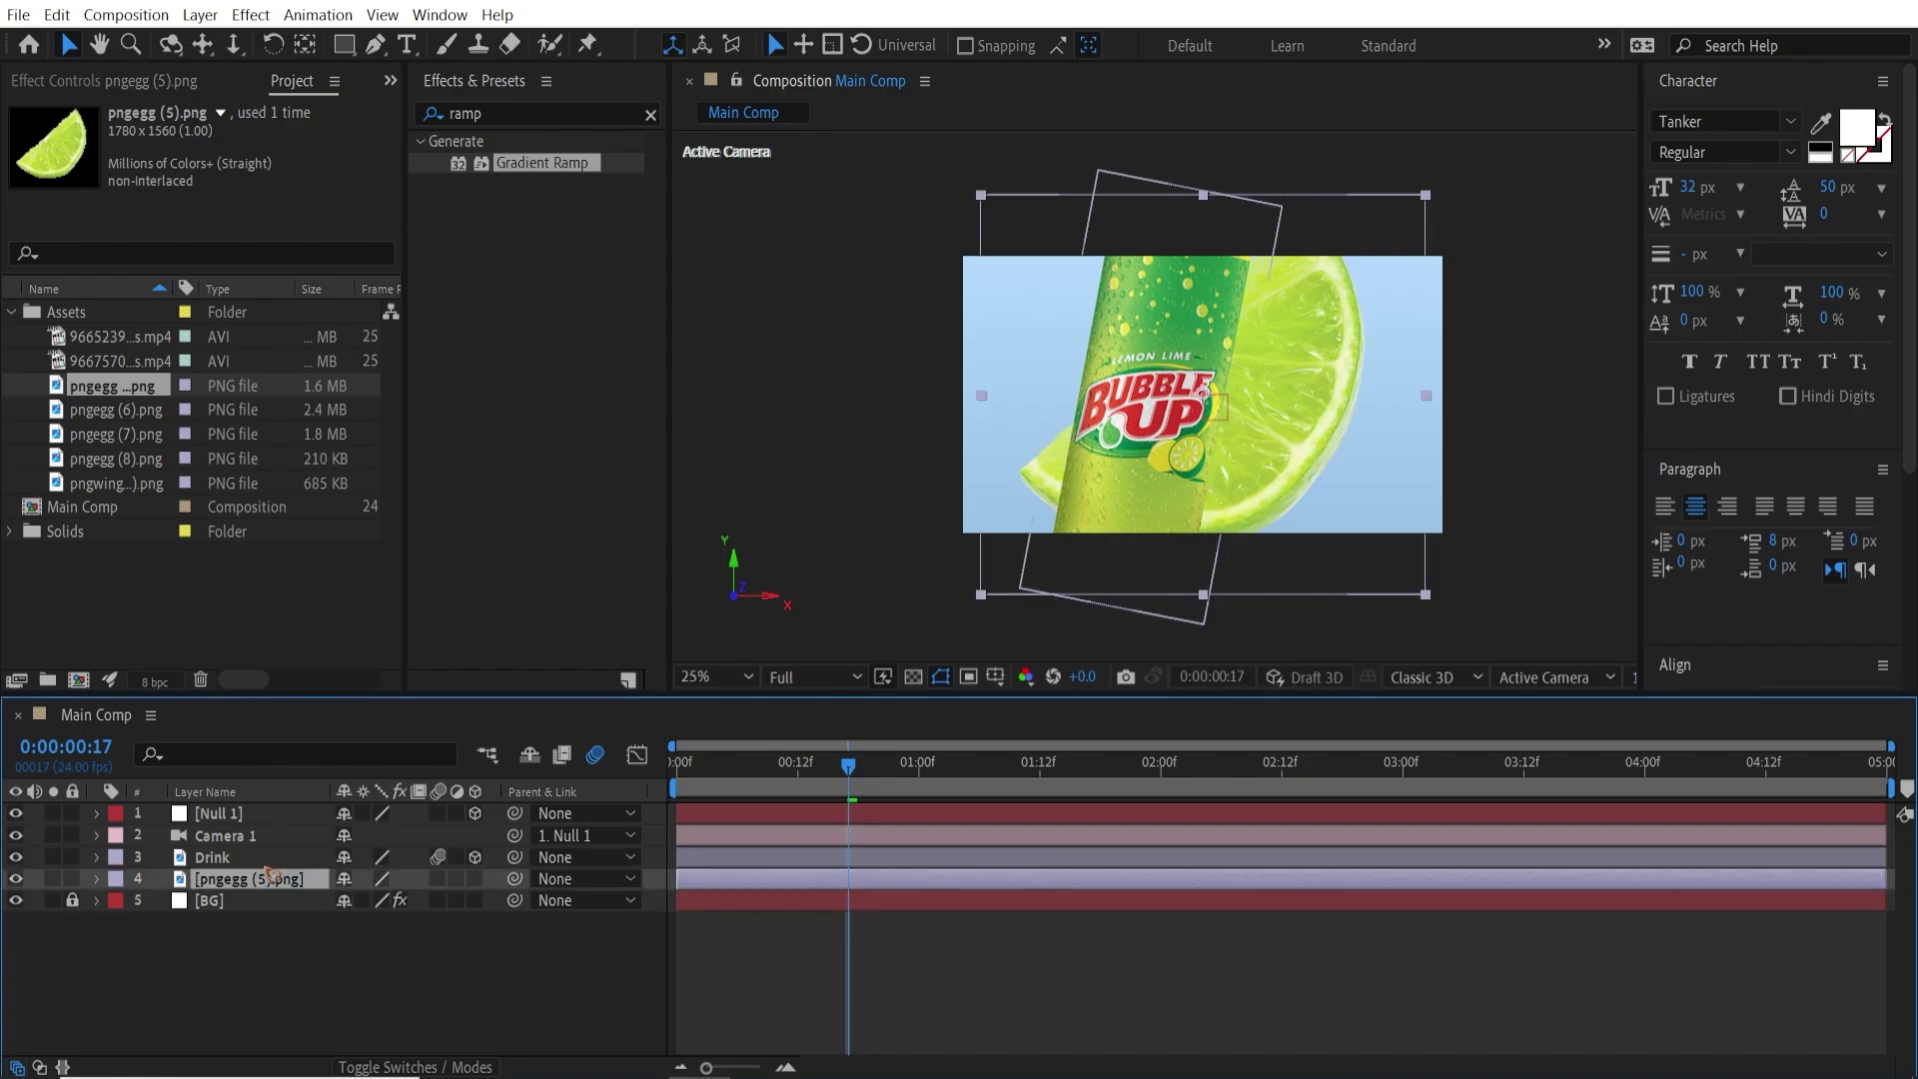
# Rename the lime slice layer Lemon_1.
pyautogui.press('Return')
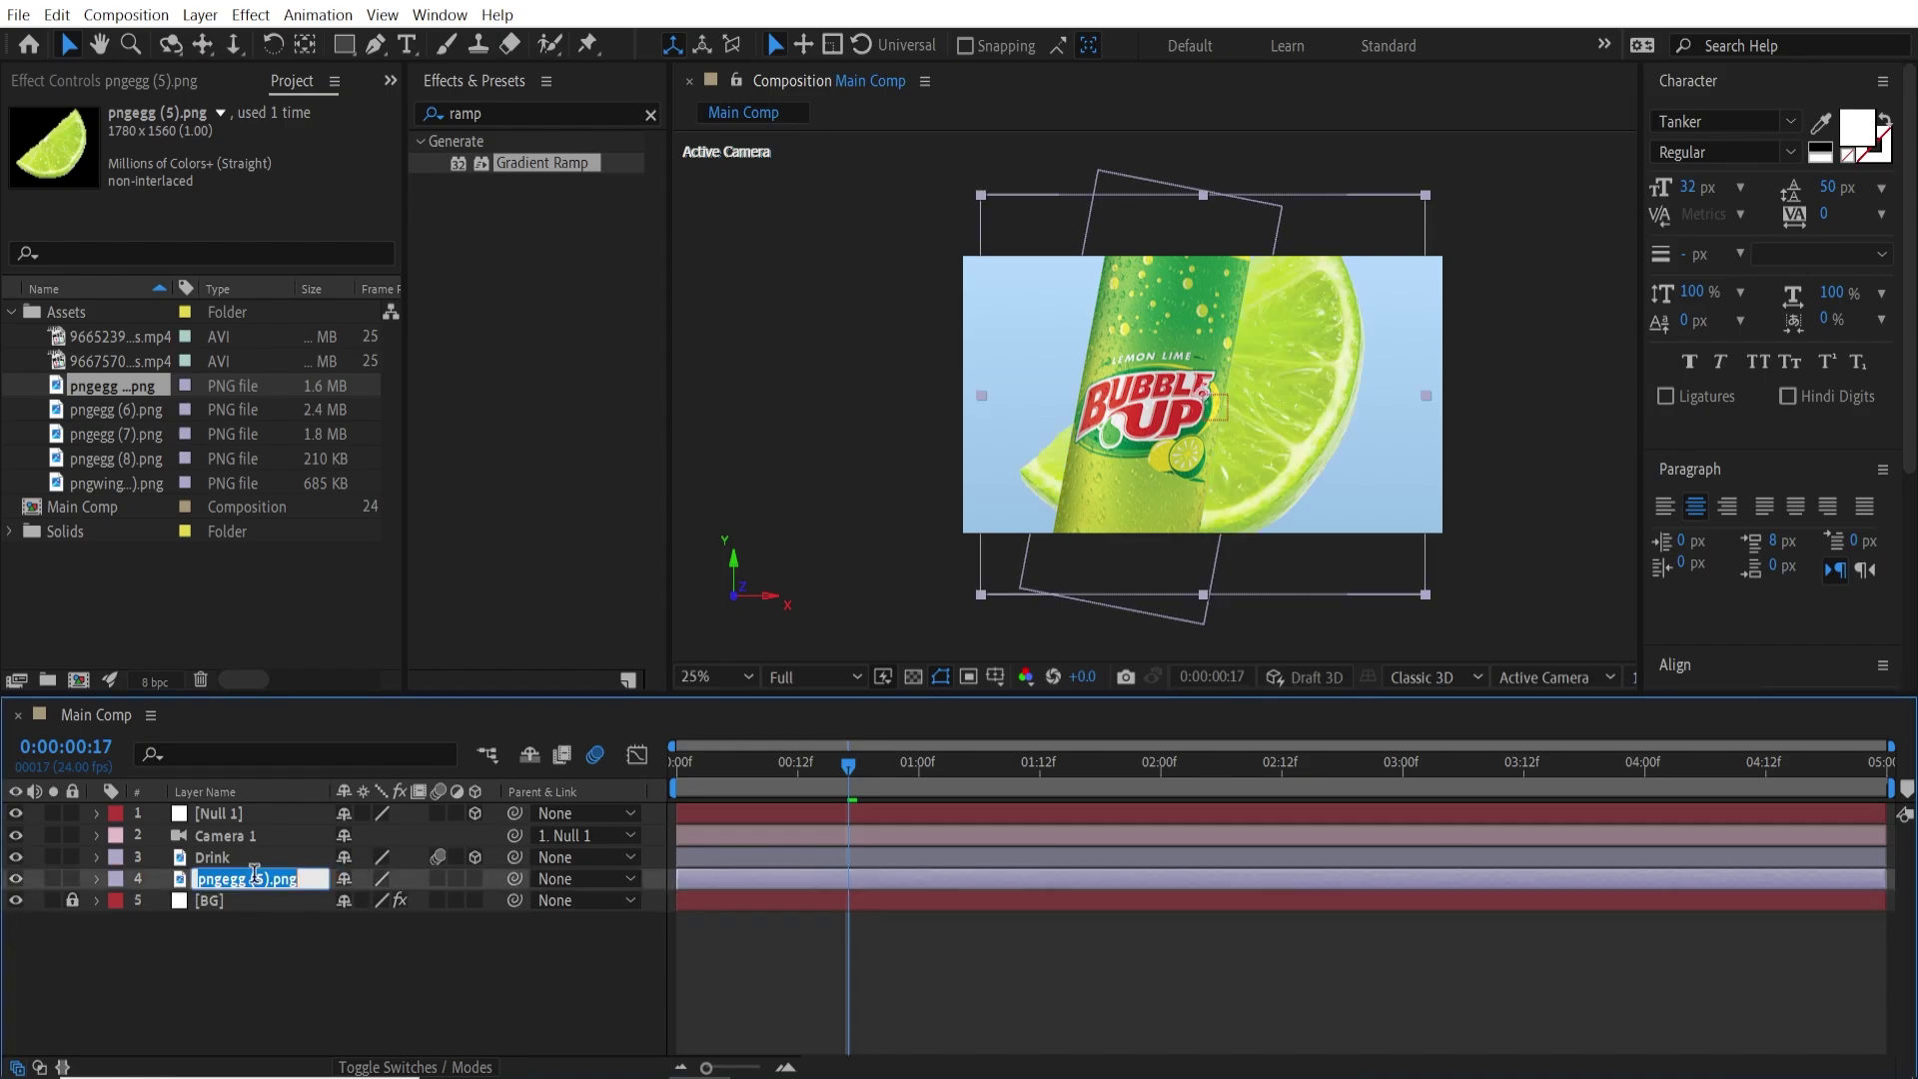
pyautogui.write('Lemon')
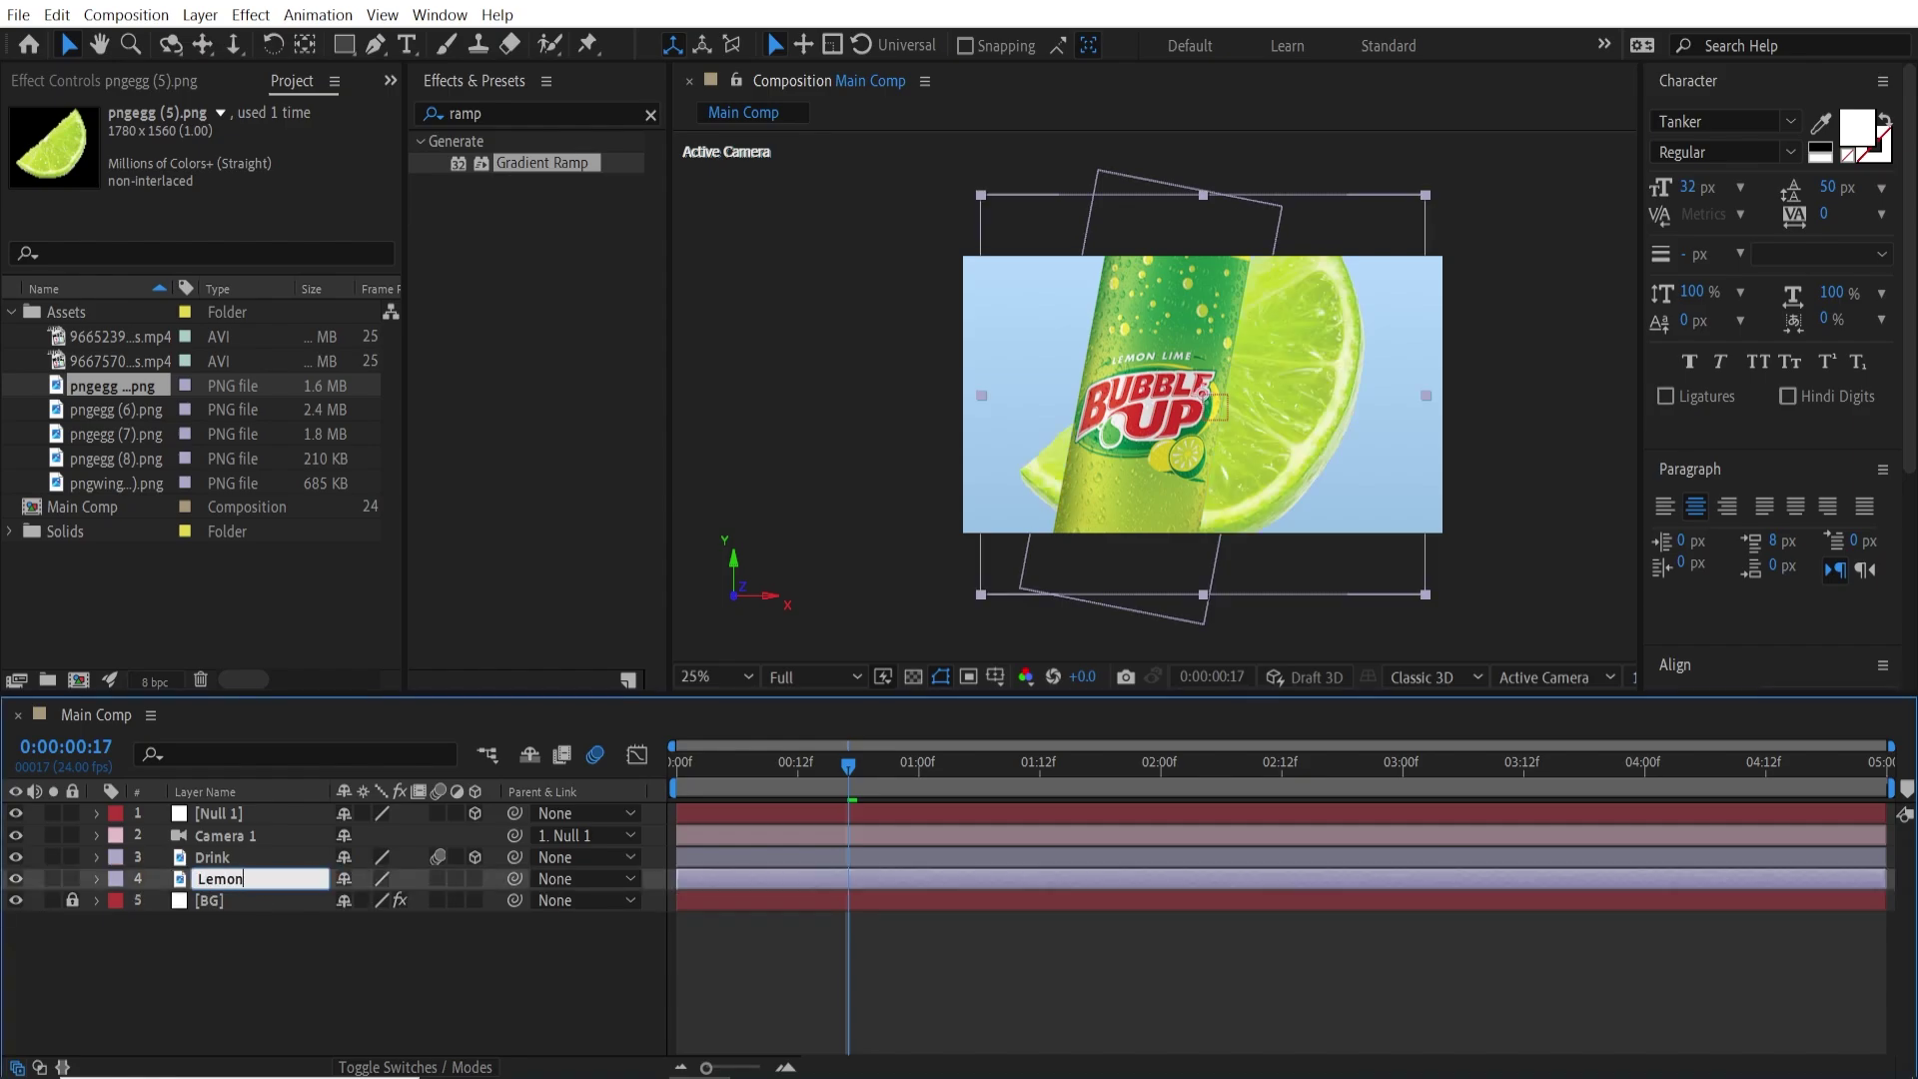
pyautogui.write('_1')
pyautogui.press('Return')
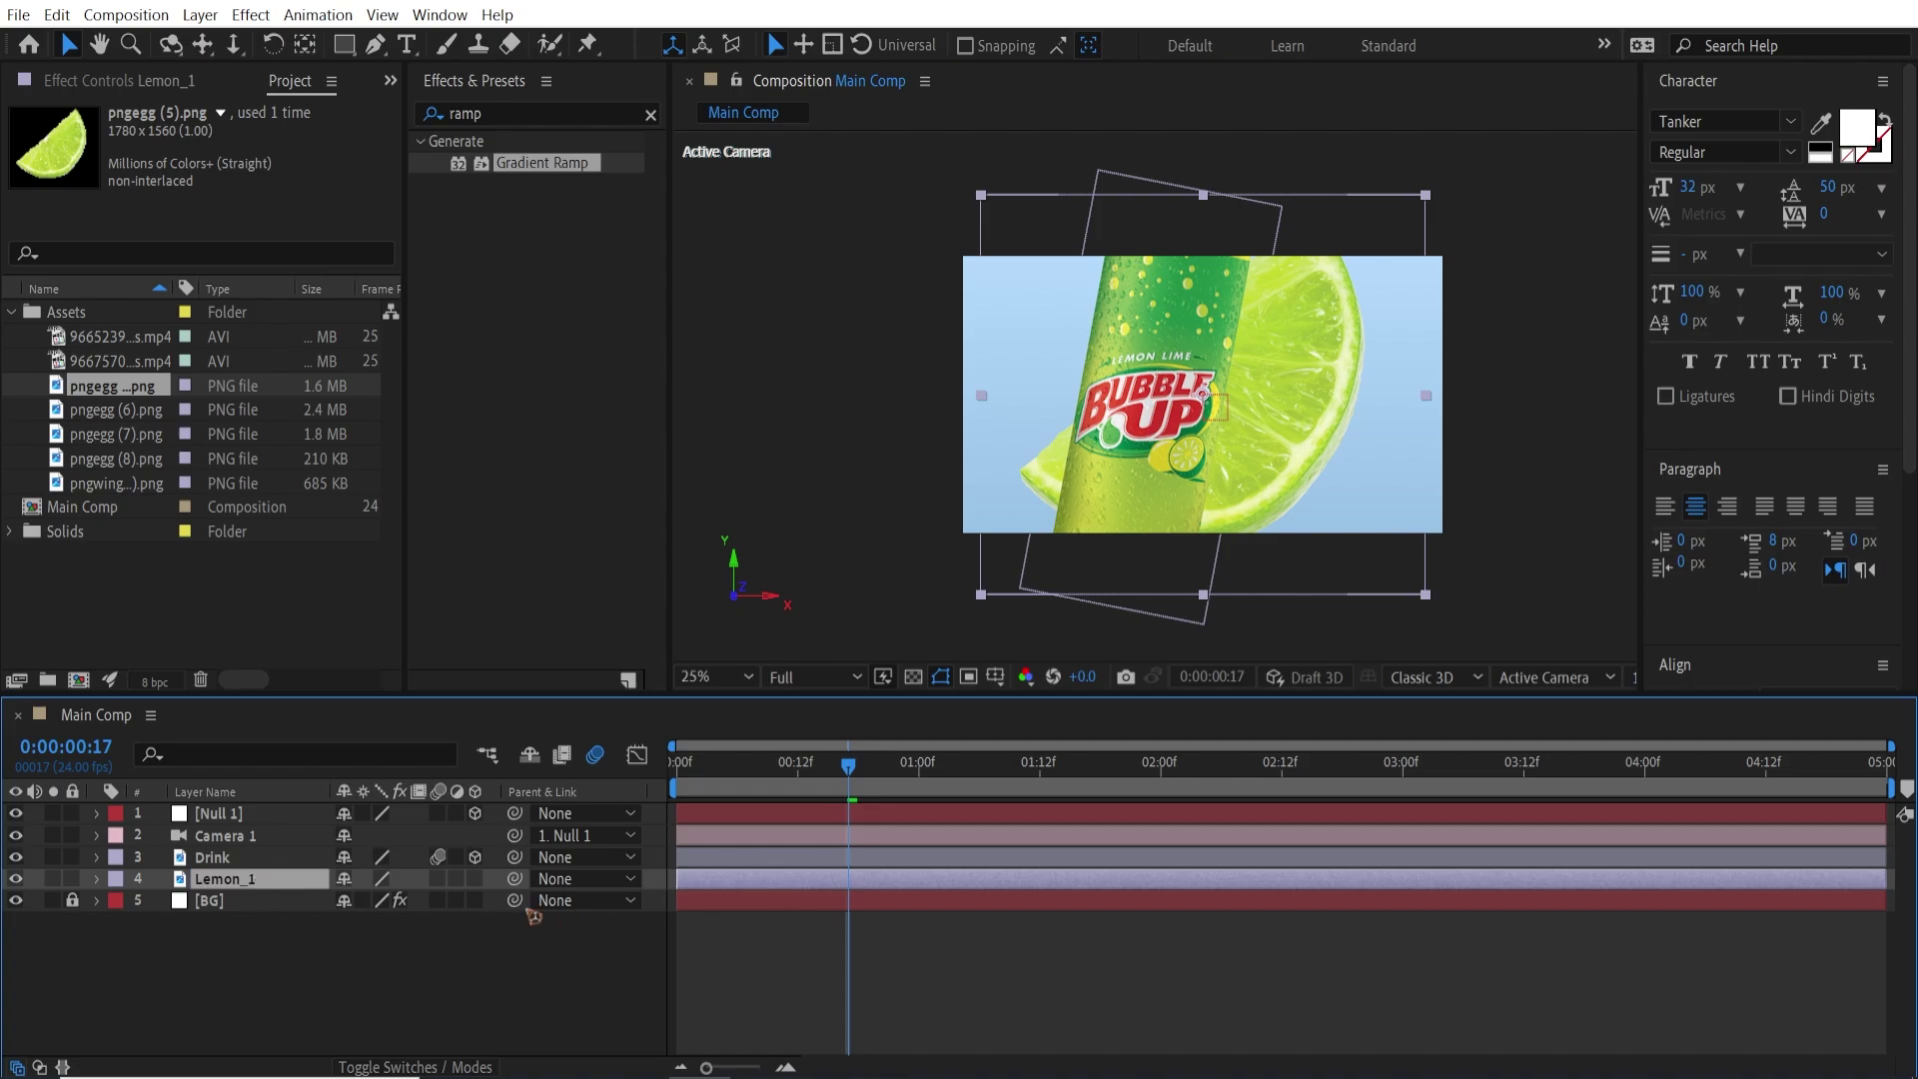
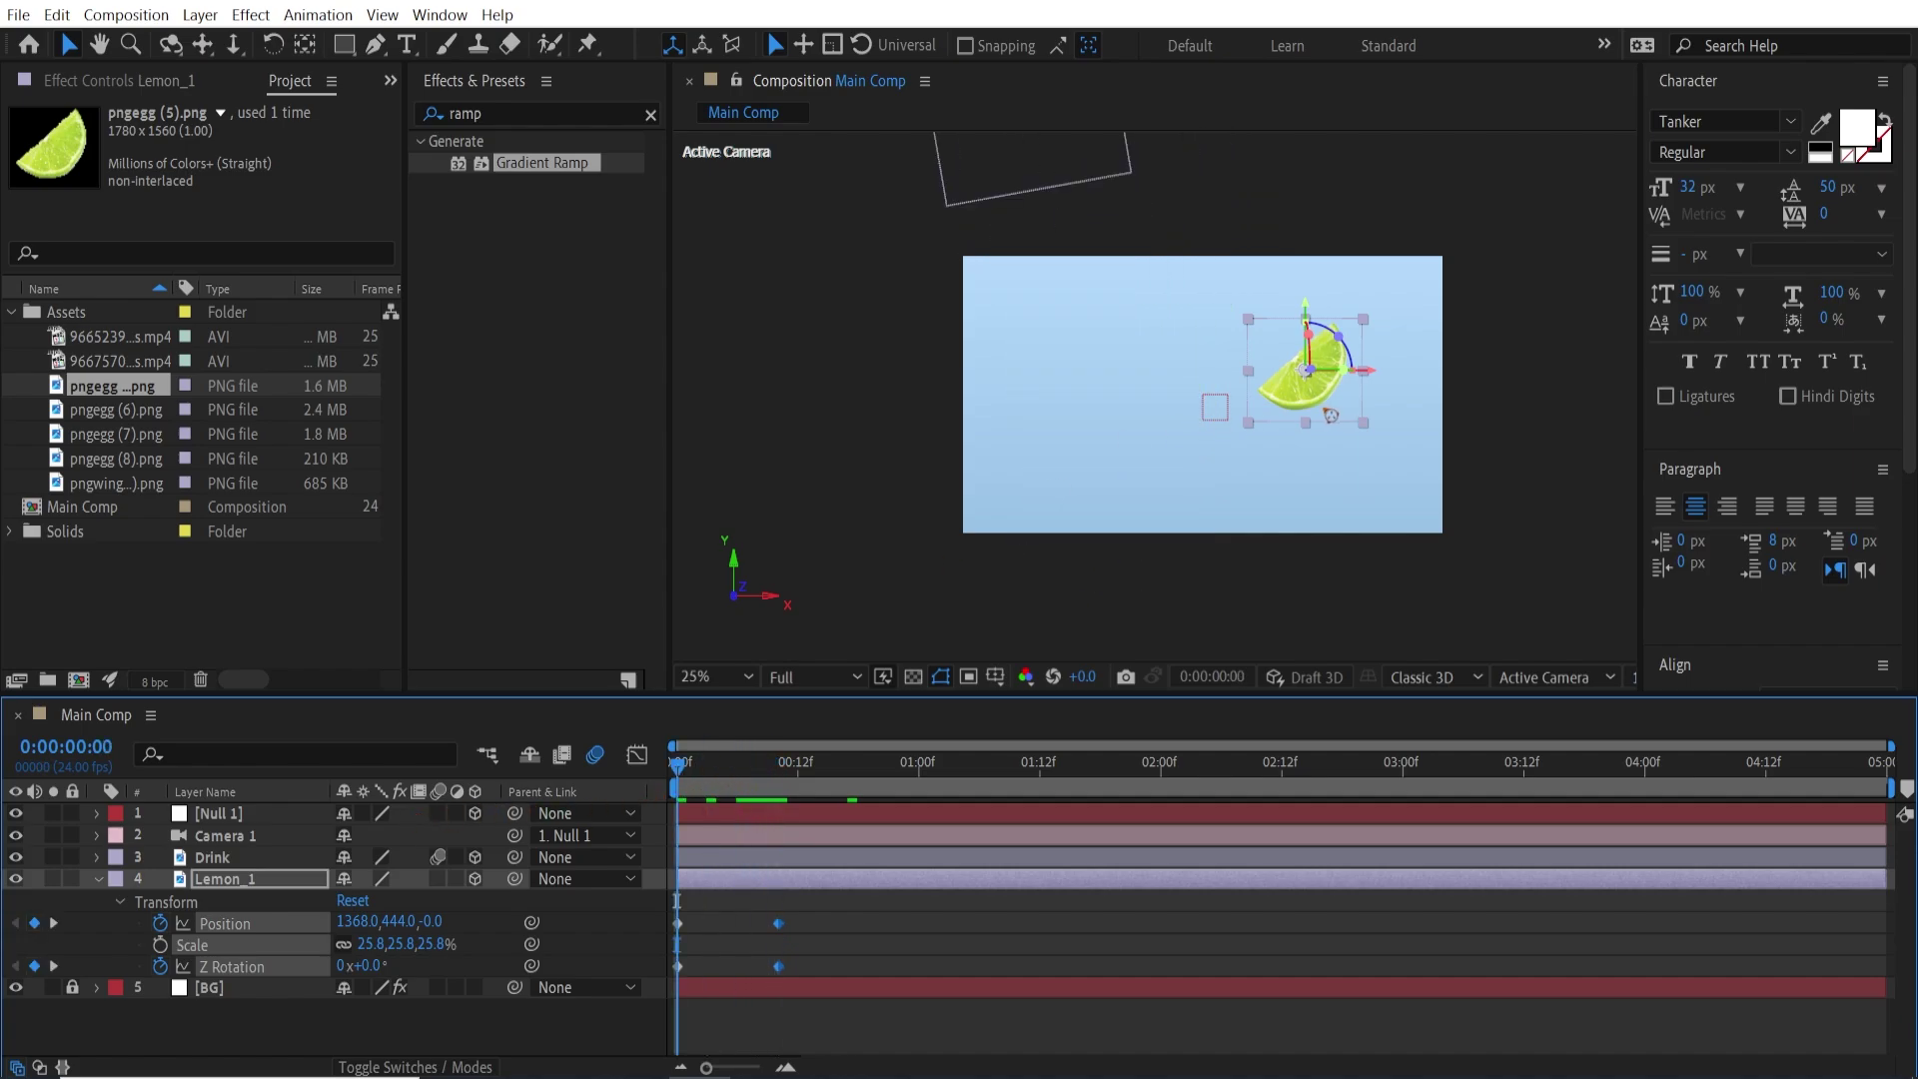
# At the composition's start, keyframe Lemon_1 above the frame at about 1852, -276 with Z Rotation -15°, and preview its entrance.
pyautogui.moveTo(1331, 415); pyautogui.dragTo(1446, 229)
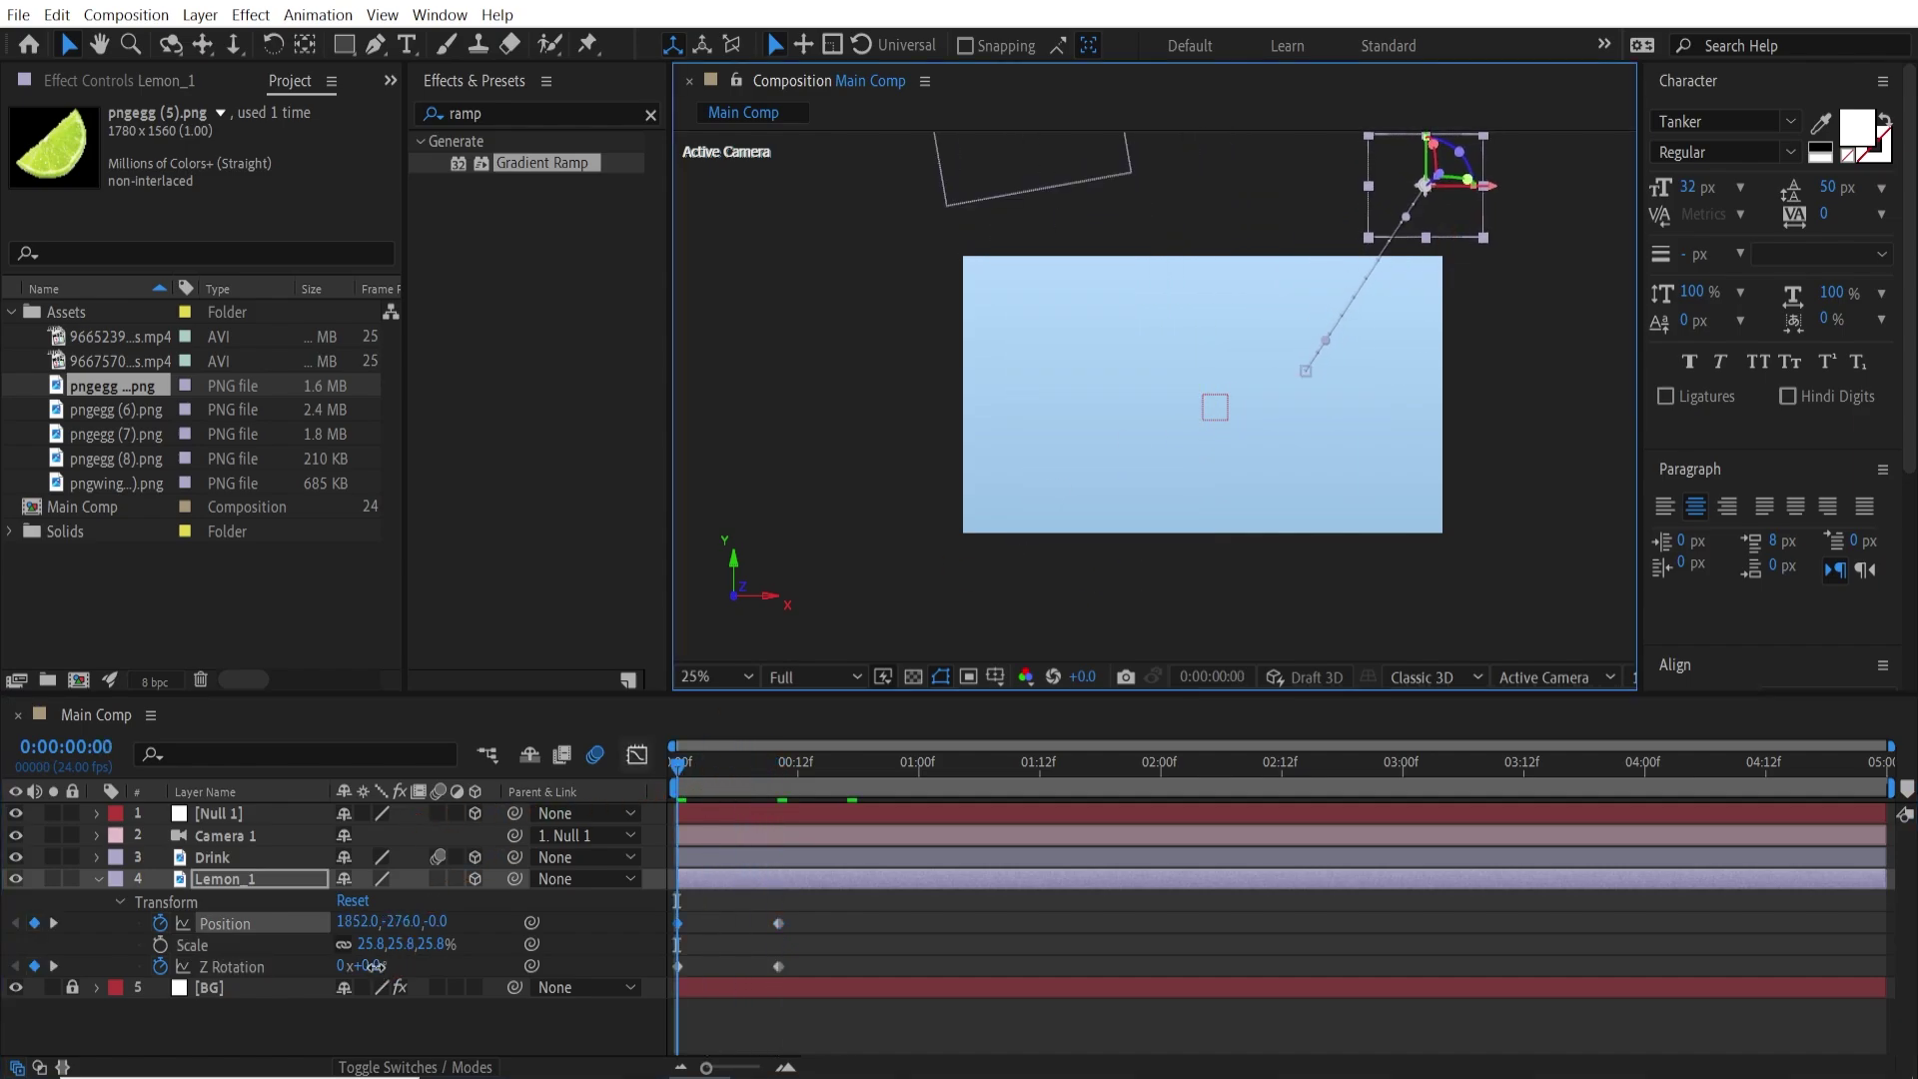
pyautogui.moveTo(370, 966); pyautogui.dragTo(405, 987)
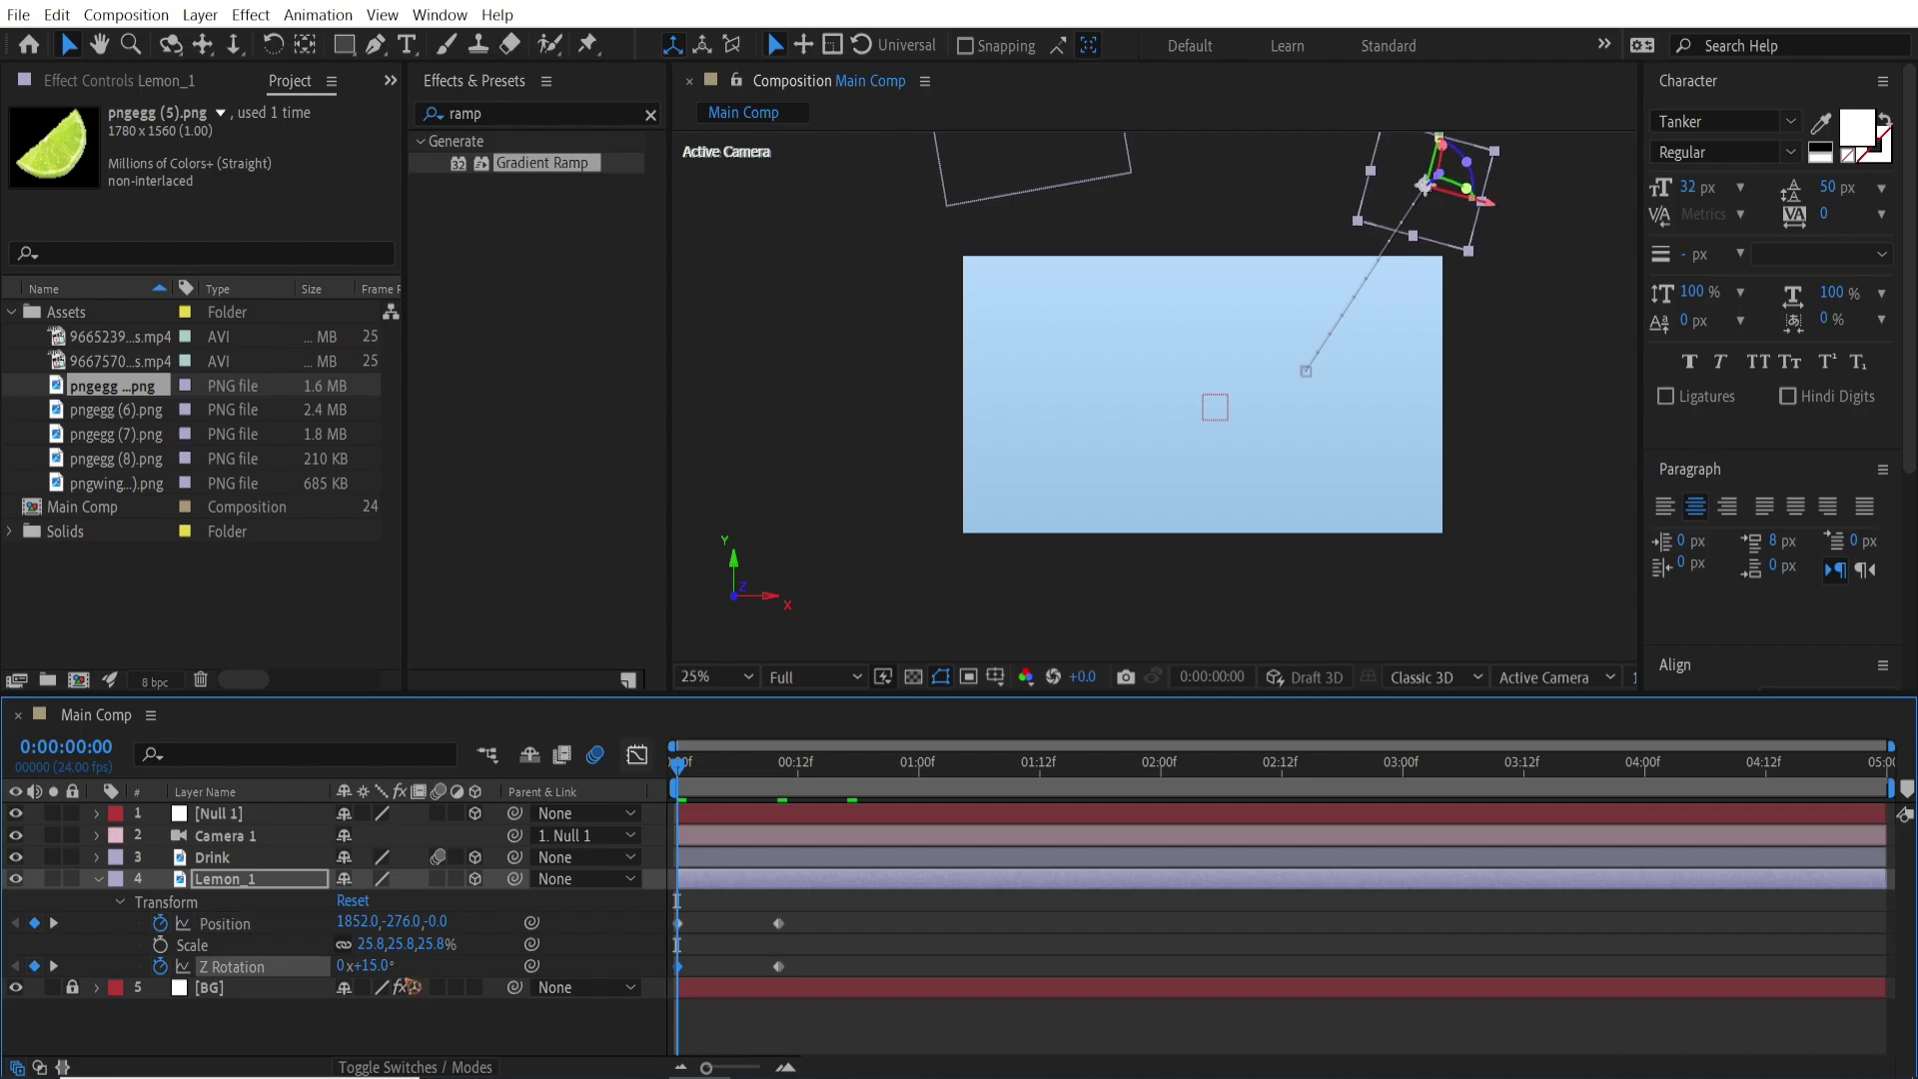
pyautogui.click(385, 967)
pyautogui.write('-15')
pyautogui.press('Return')
pyautogui.press('space')
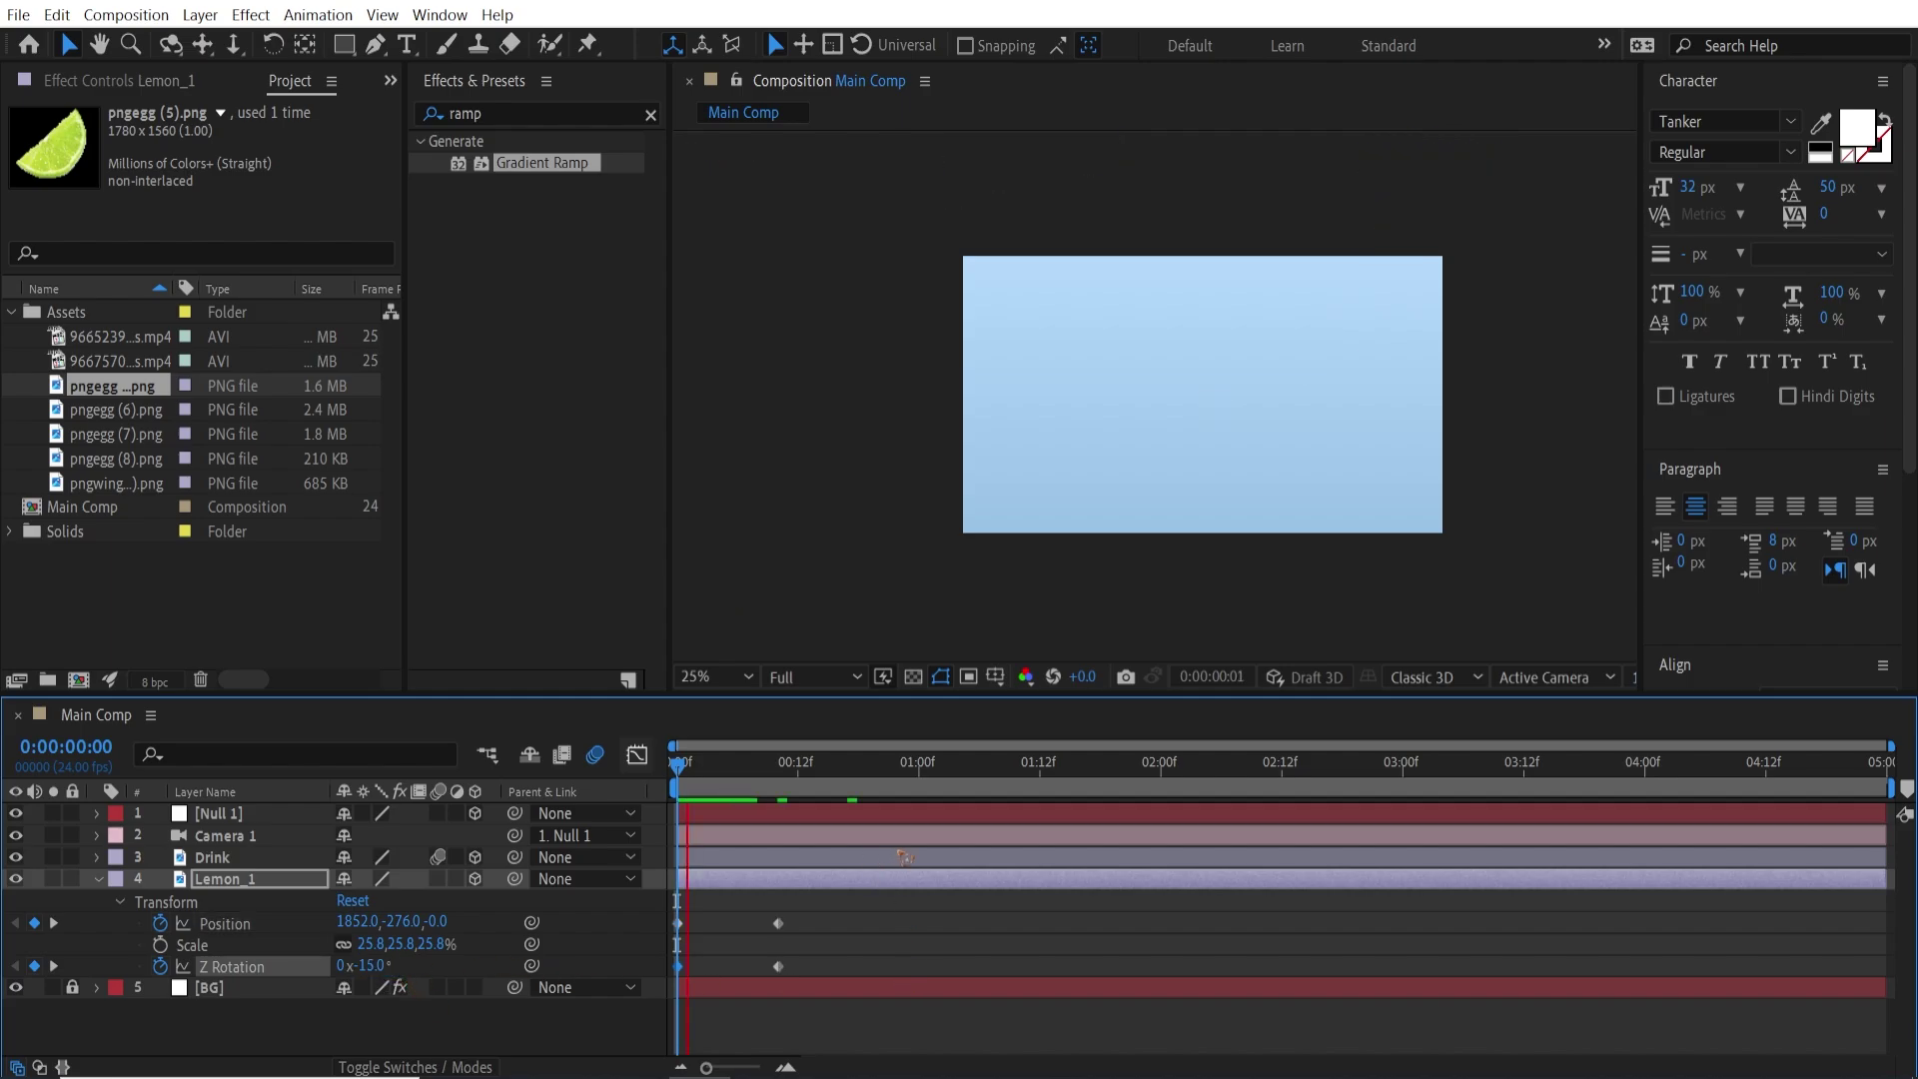
pyautogui.press('space')
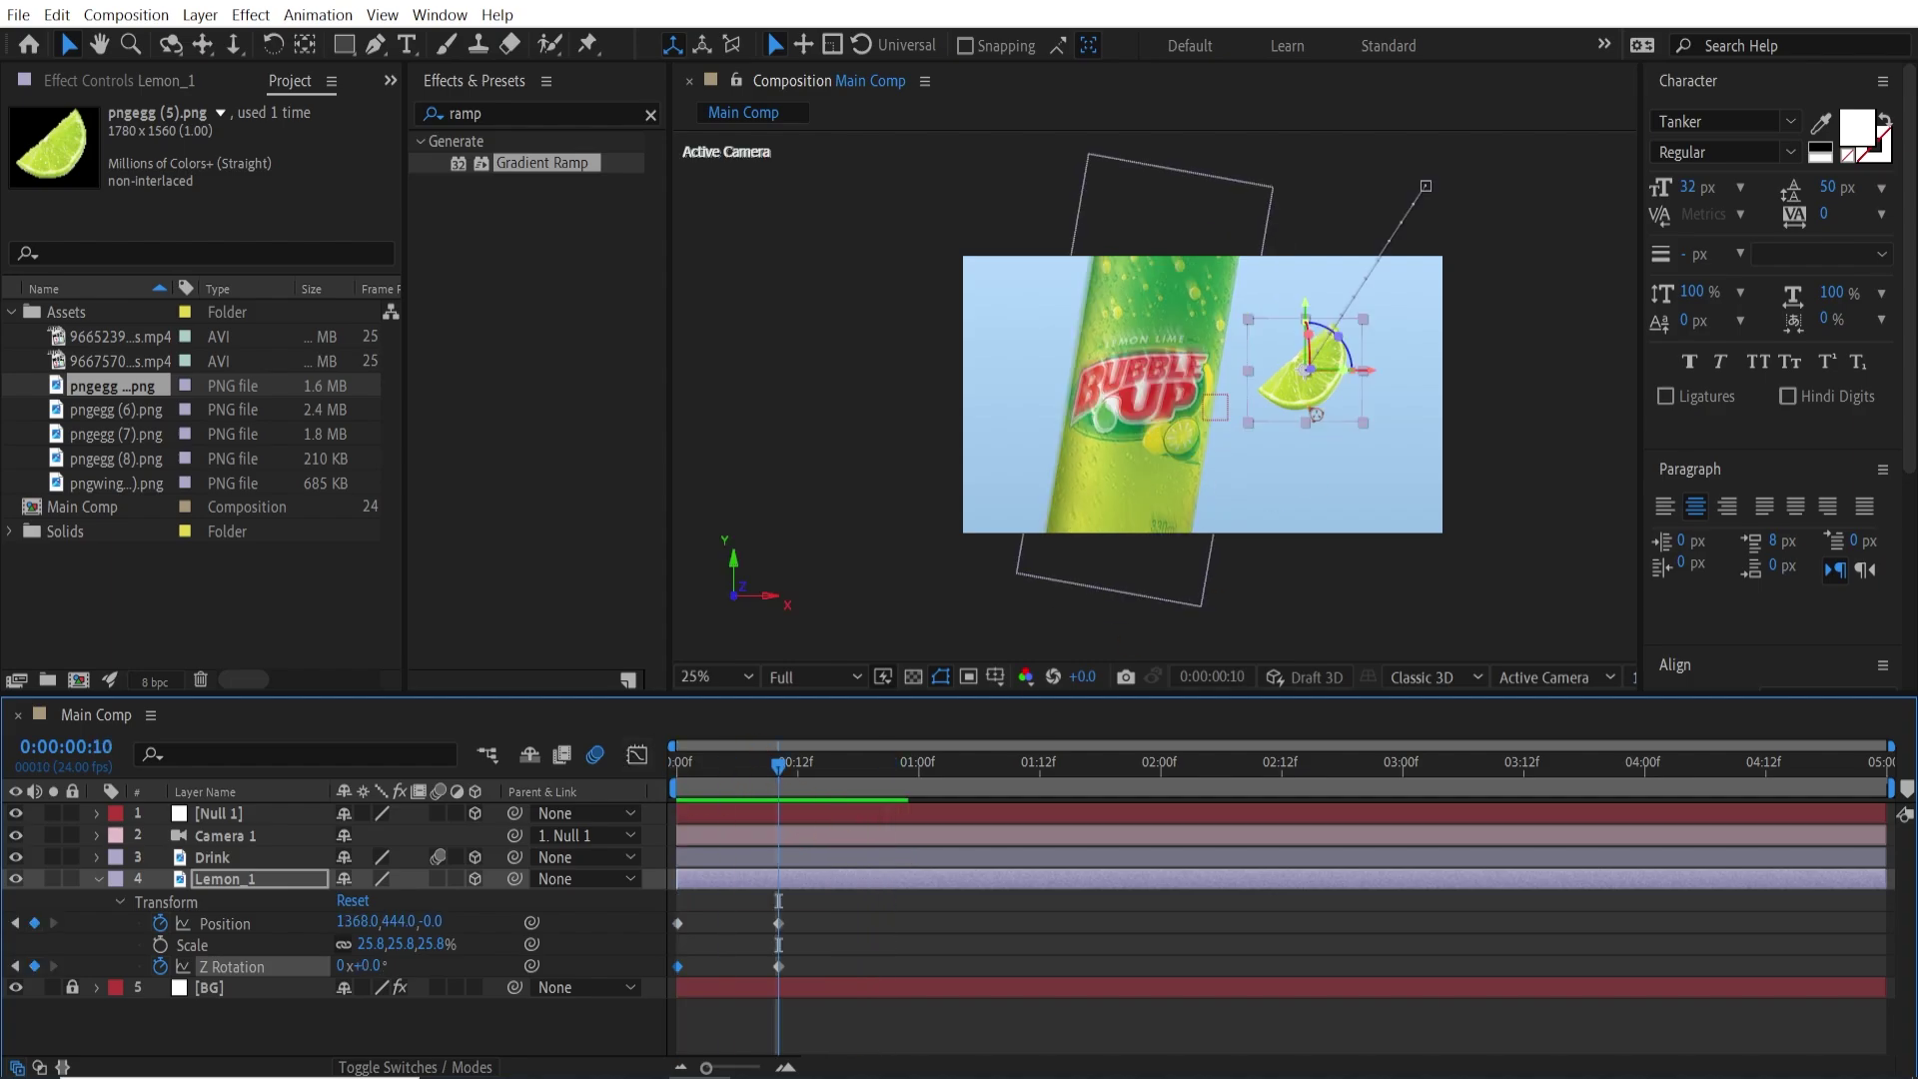
# At 0:00:00:10, reposition Lemon_1 to about 1508, 348, beside the can.
pyautogui.click(1323, 384)
pyautogui.moveTo(1323, 381); pyautogui.dragTo(1339, 372)
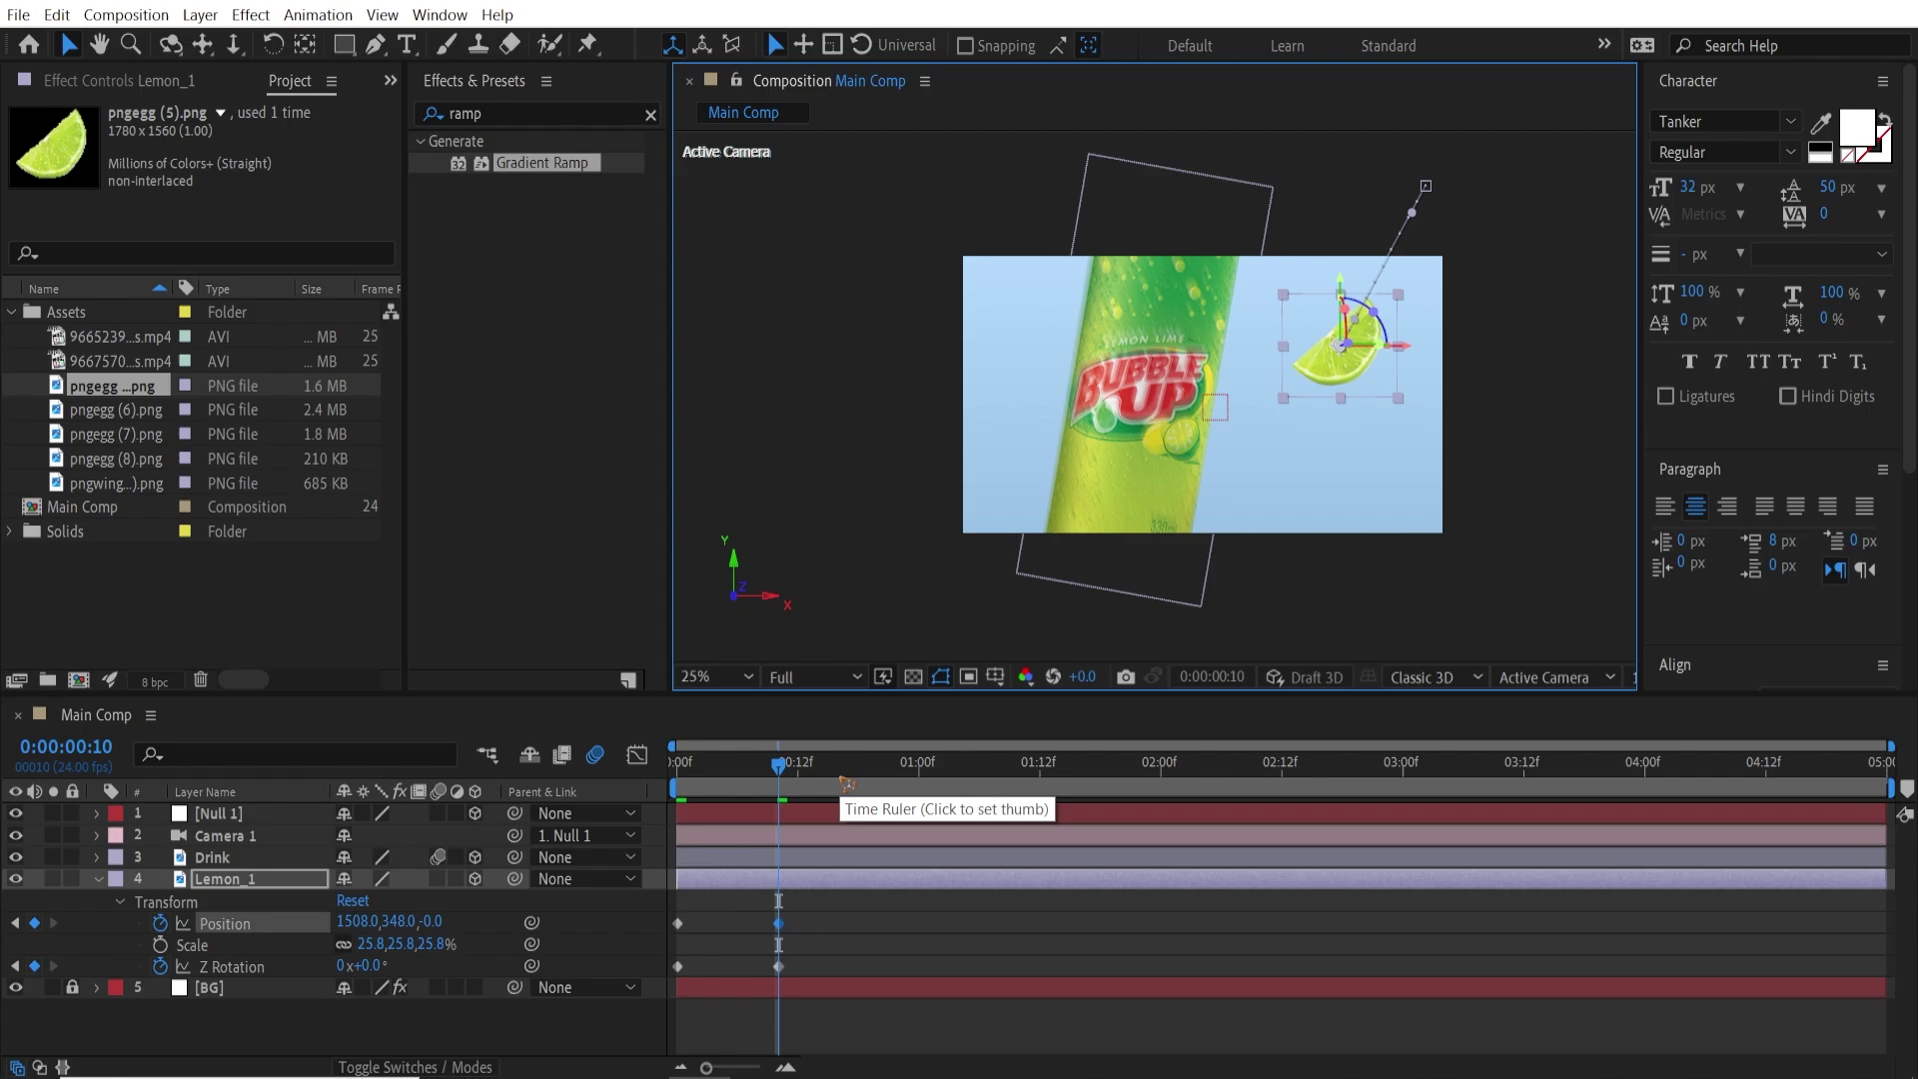
pyautogui.press('space')
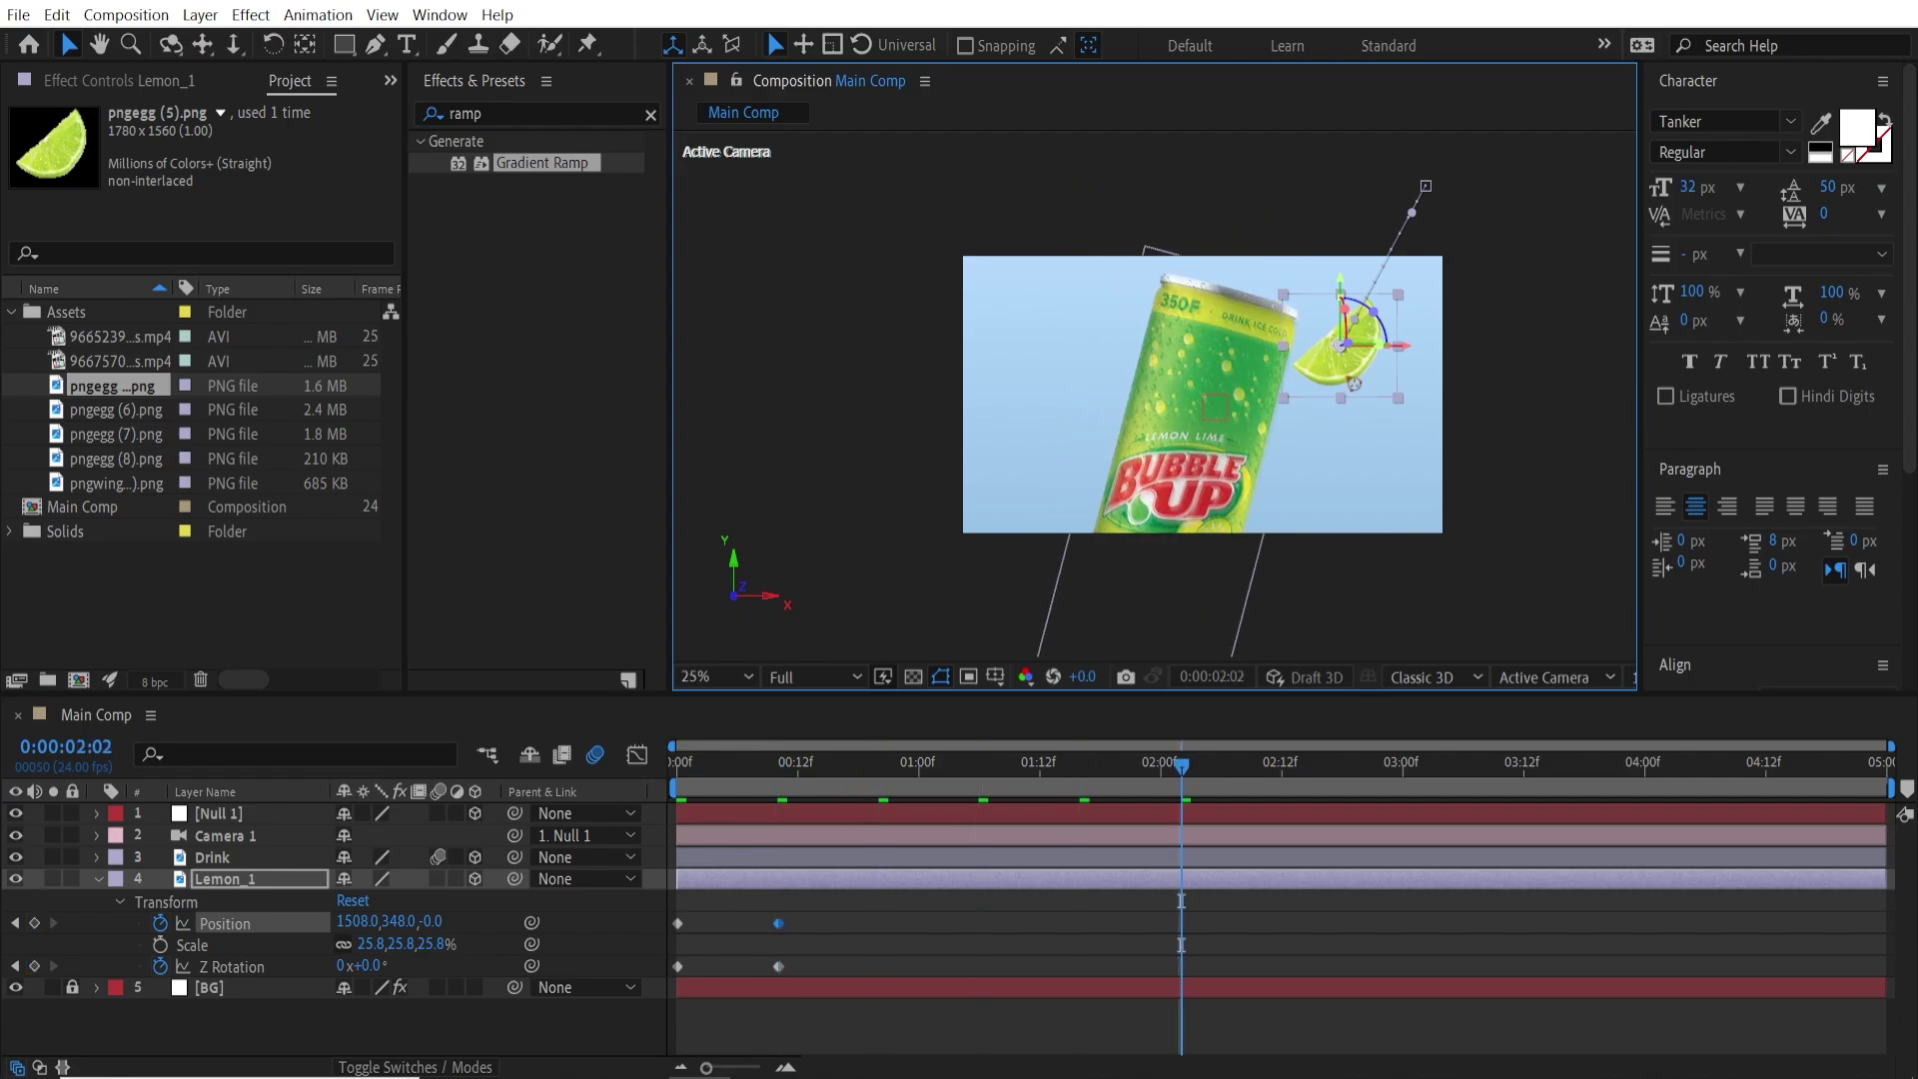
# At 0:00:02:02, keyframe Lemon_1 at about 1416, 468 with Z Rotation 27°, and preview the drift.
pyautogui.moveTo(1354, 384); pyautogui.dragTo(1321, 404)
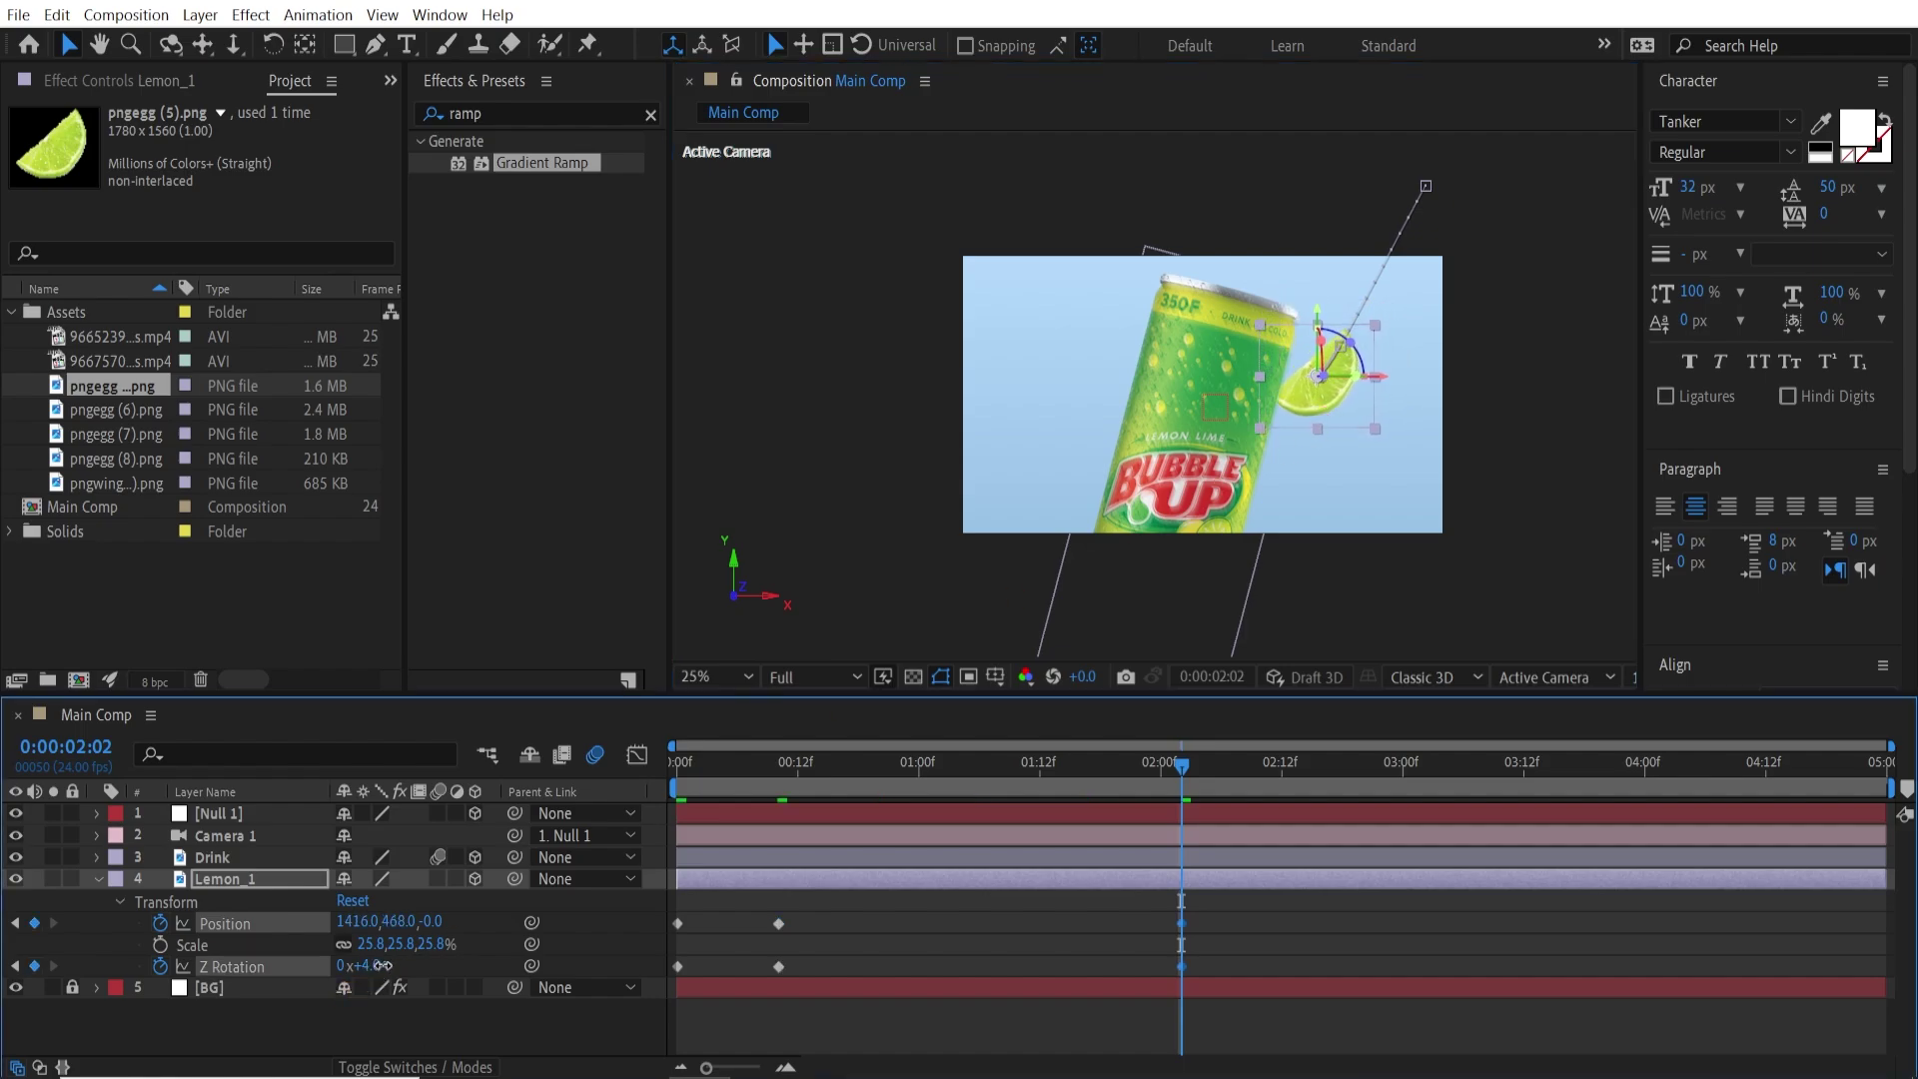
pyautogui.moveTo(362, 966); pyautogui.dragTo(388, 965)
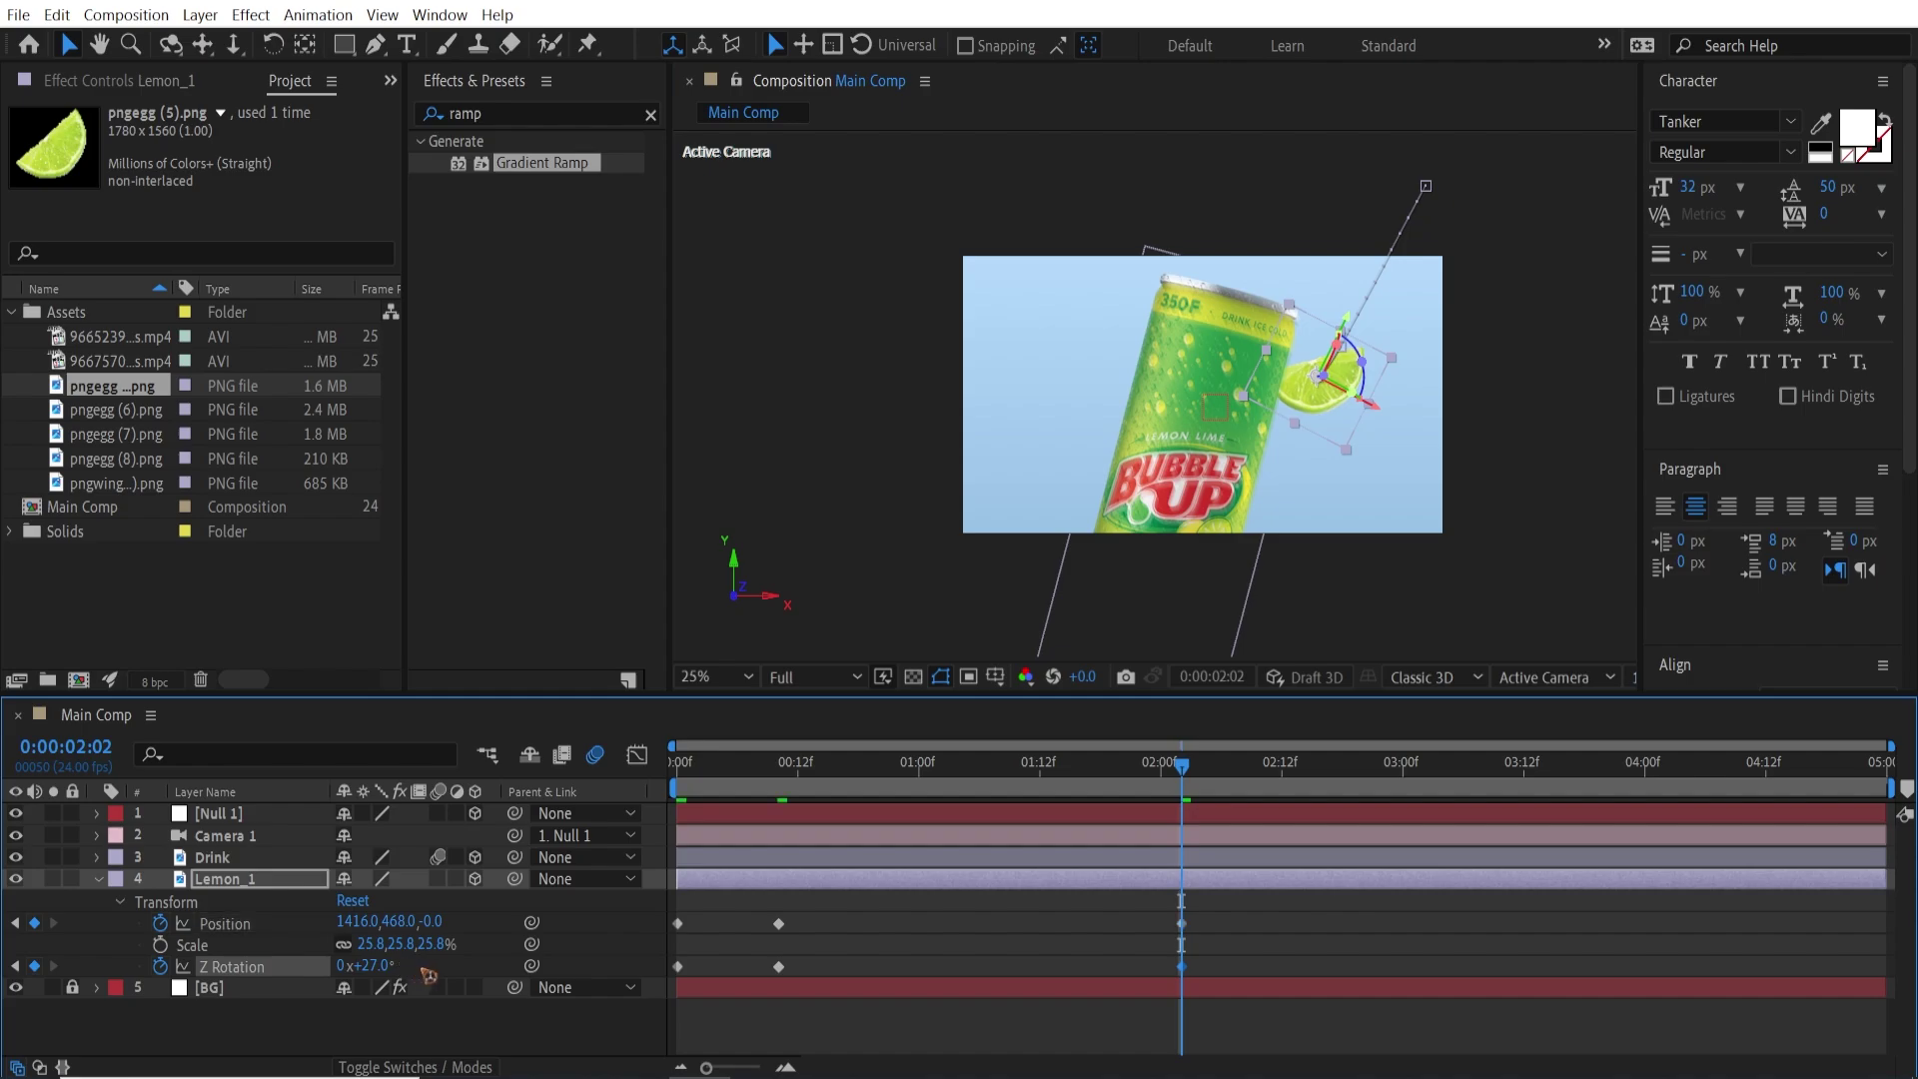
pyautogui.press('Home')
pyautogui.press('space')
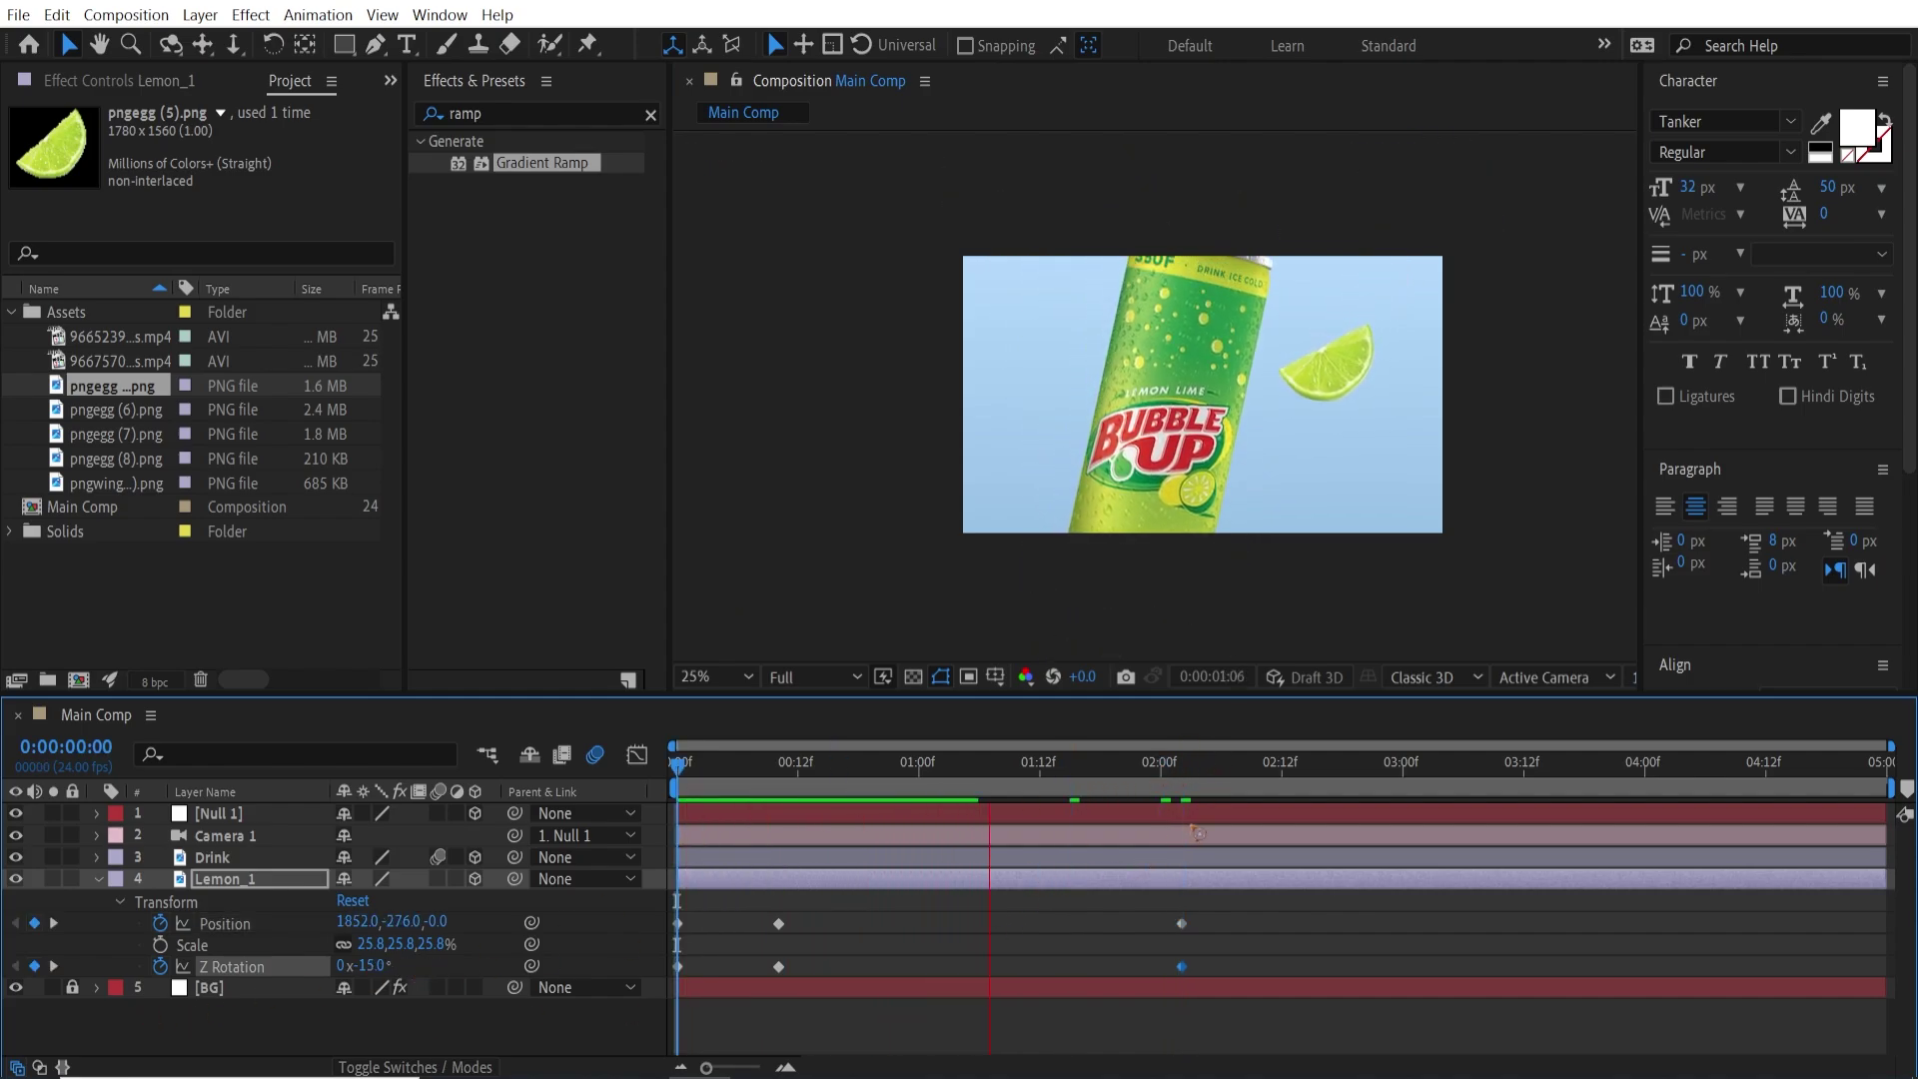
pyautogui.press('space')
# Examine the Drink layer's Position and Z Rotation keyframes between the start and 0:00:02:12 as a timing reference for Lemon_1.
pyautogui.click(1182, 790)
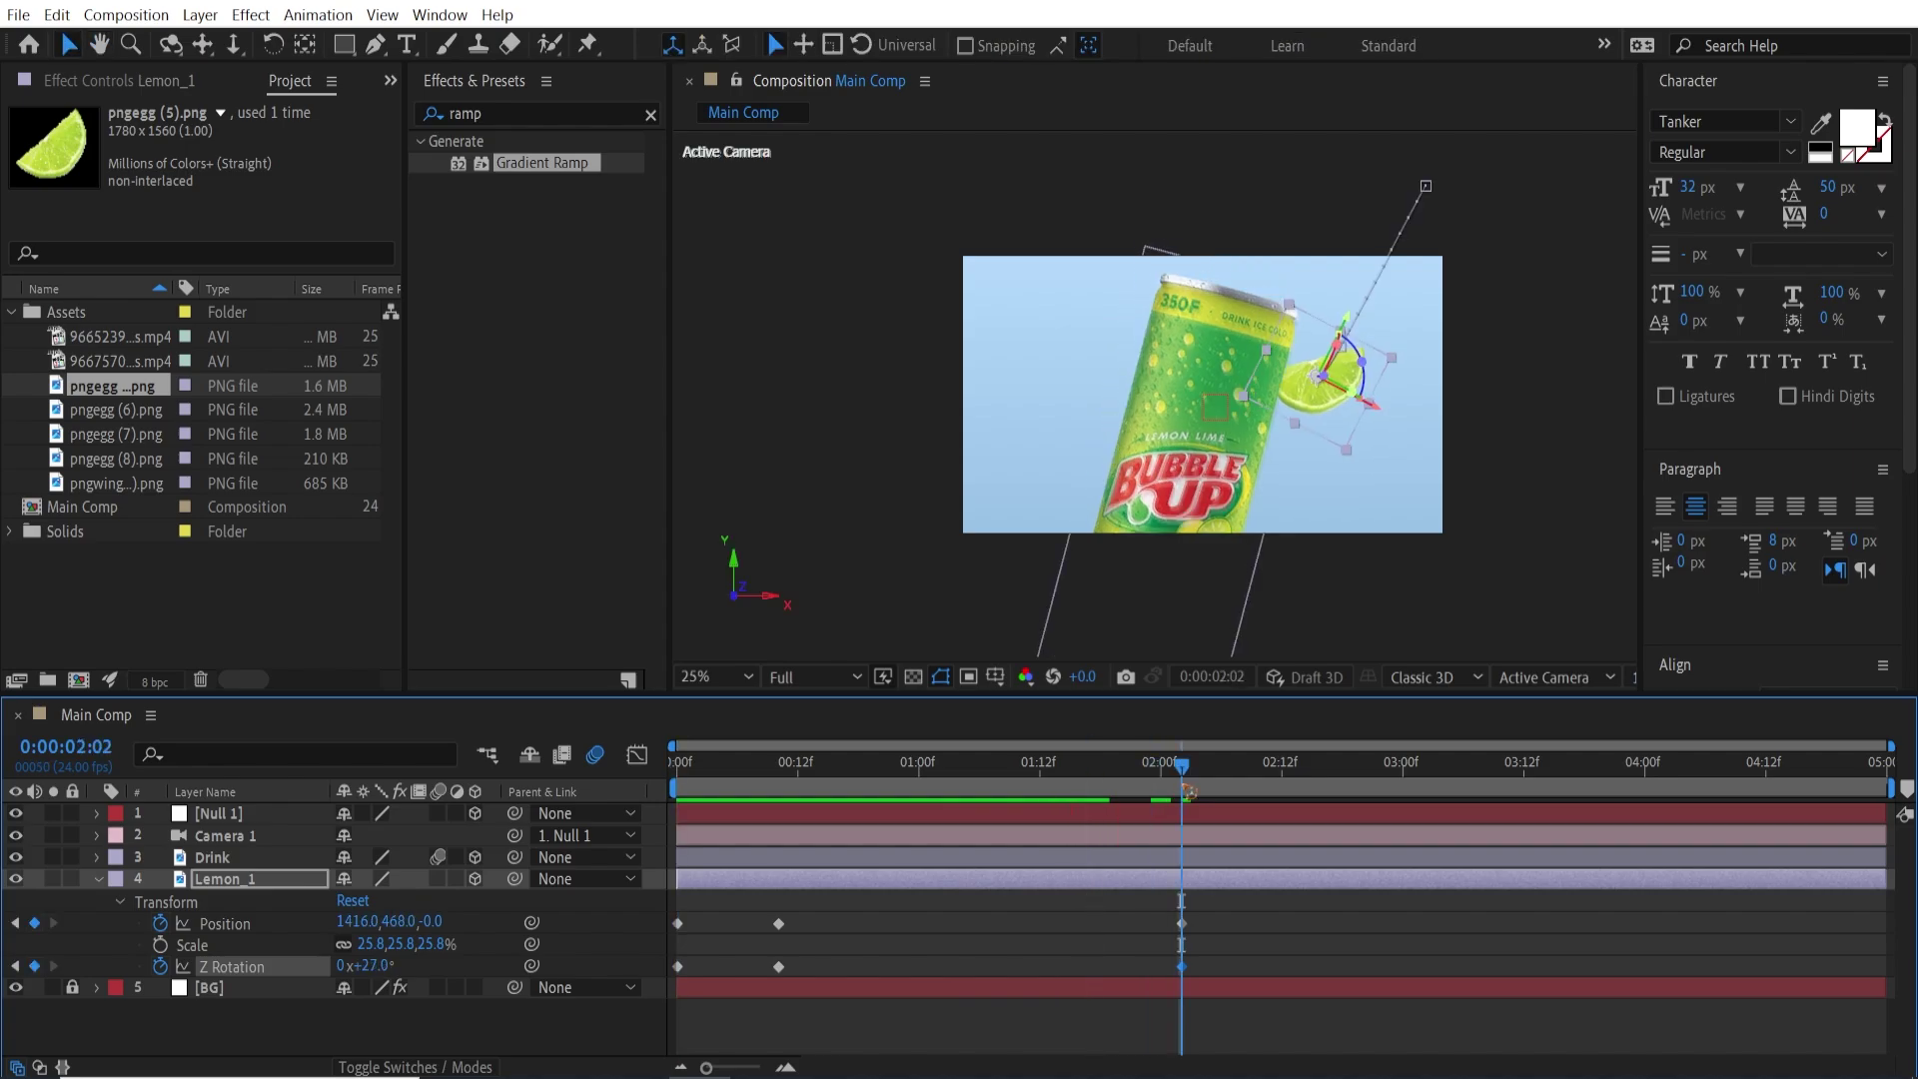
pyautogui.hotkey('shift', 'pagedown')
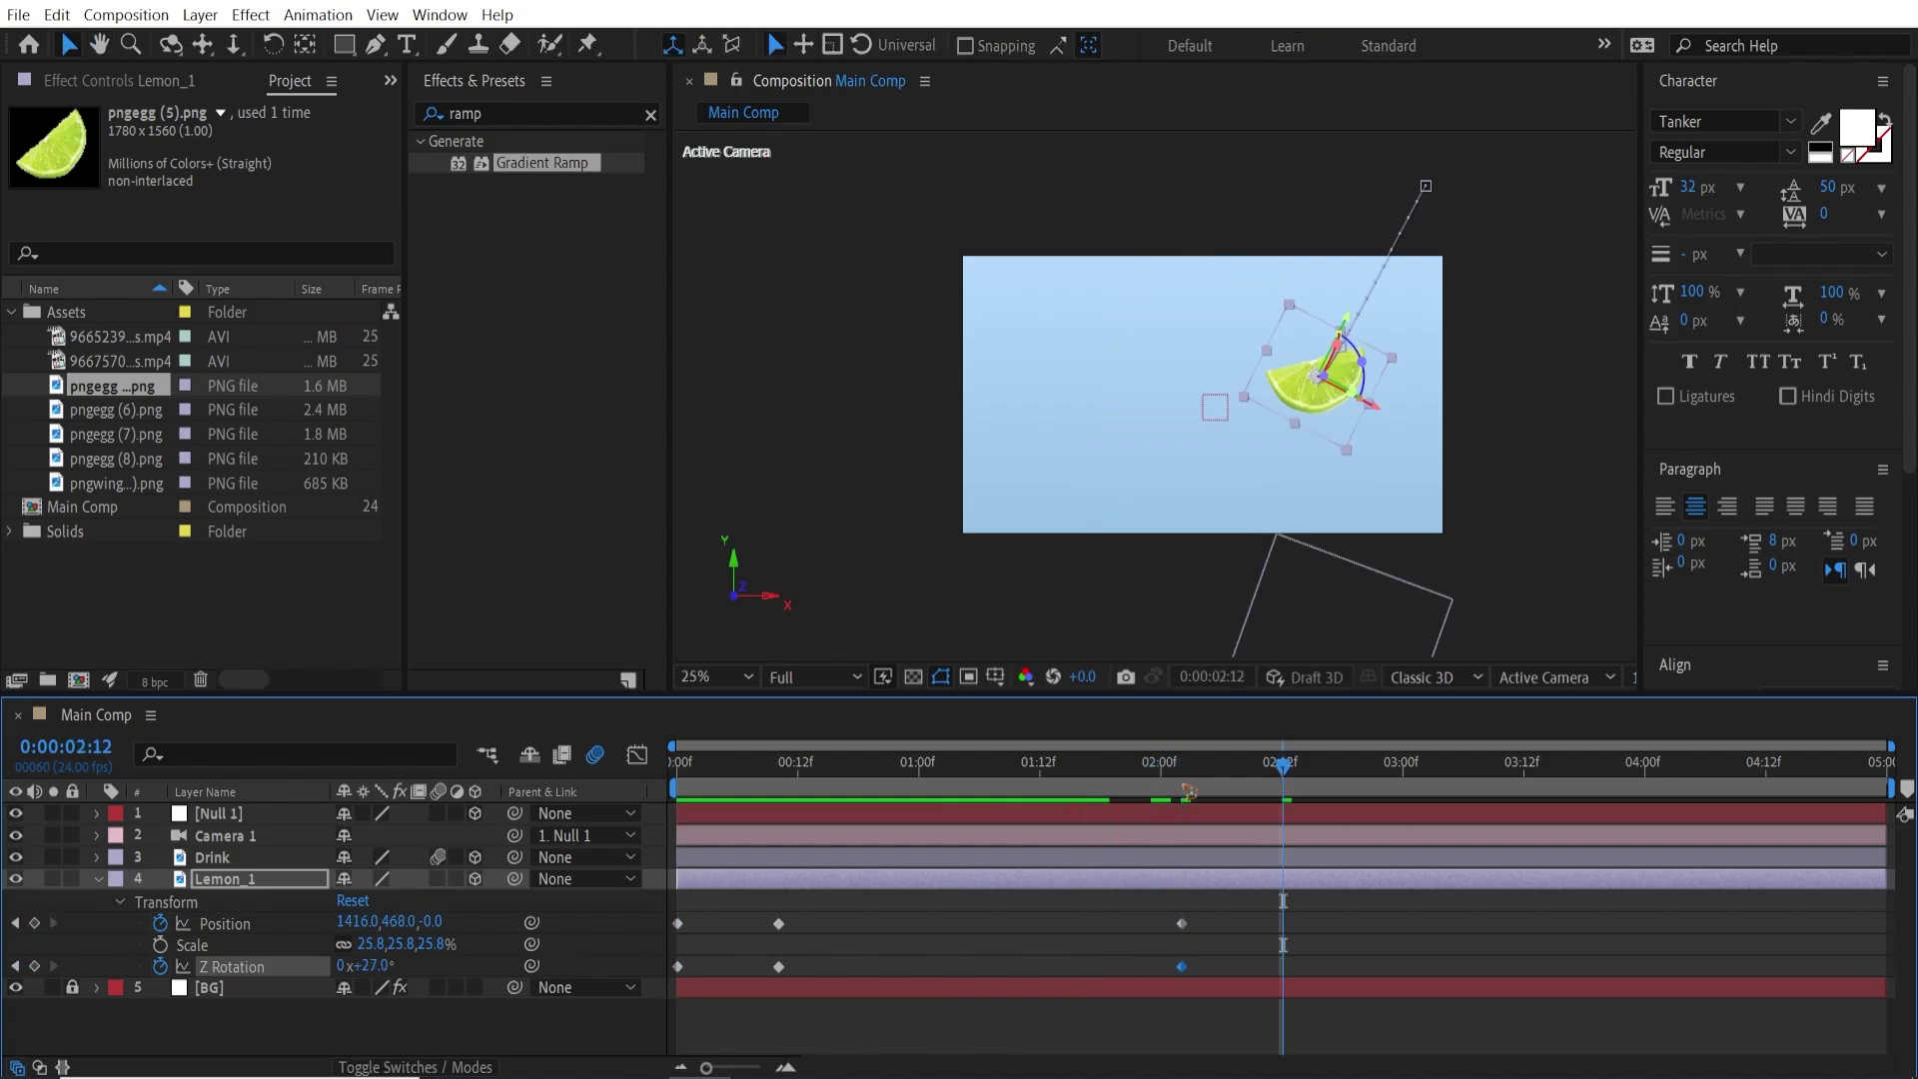
pyautogui.click(919, 860)
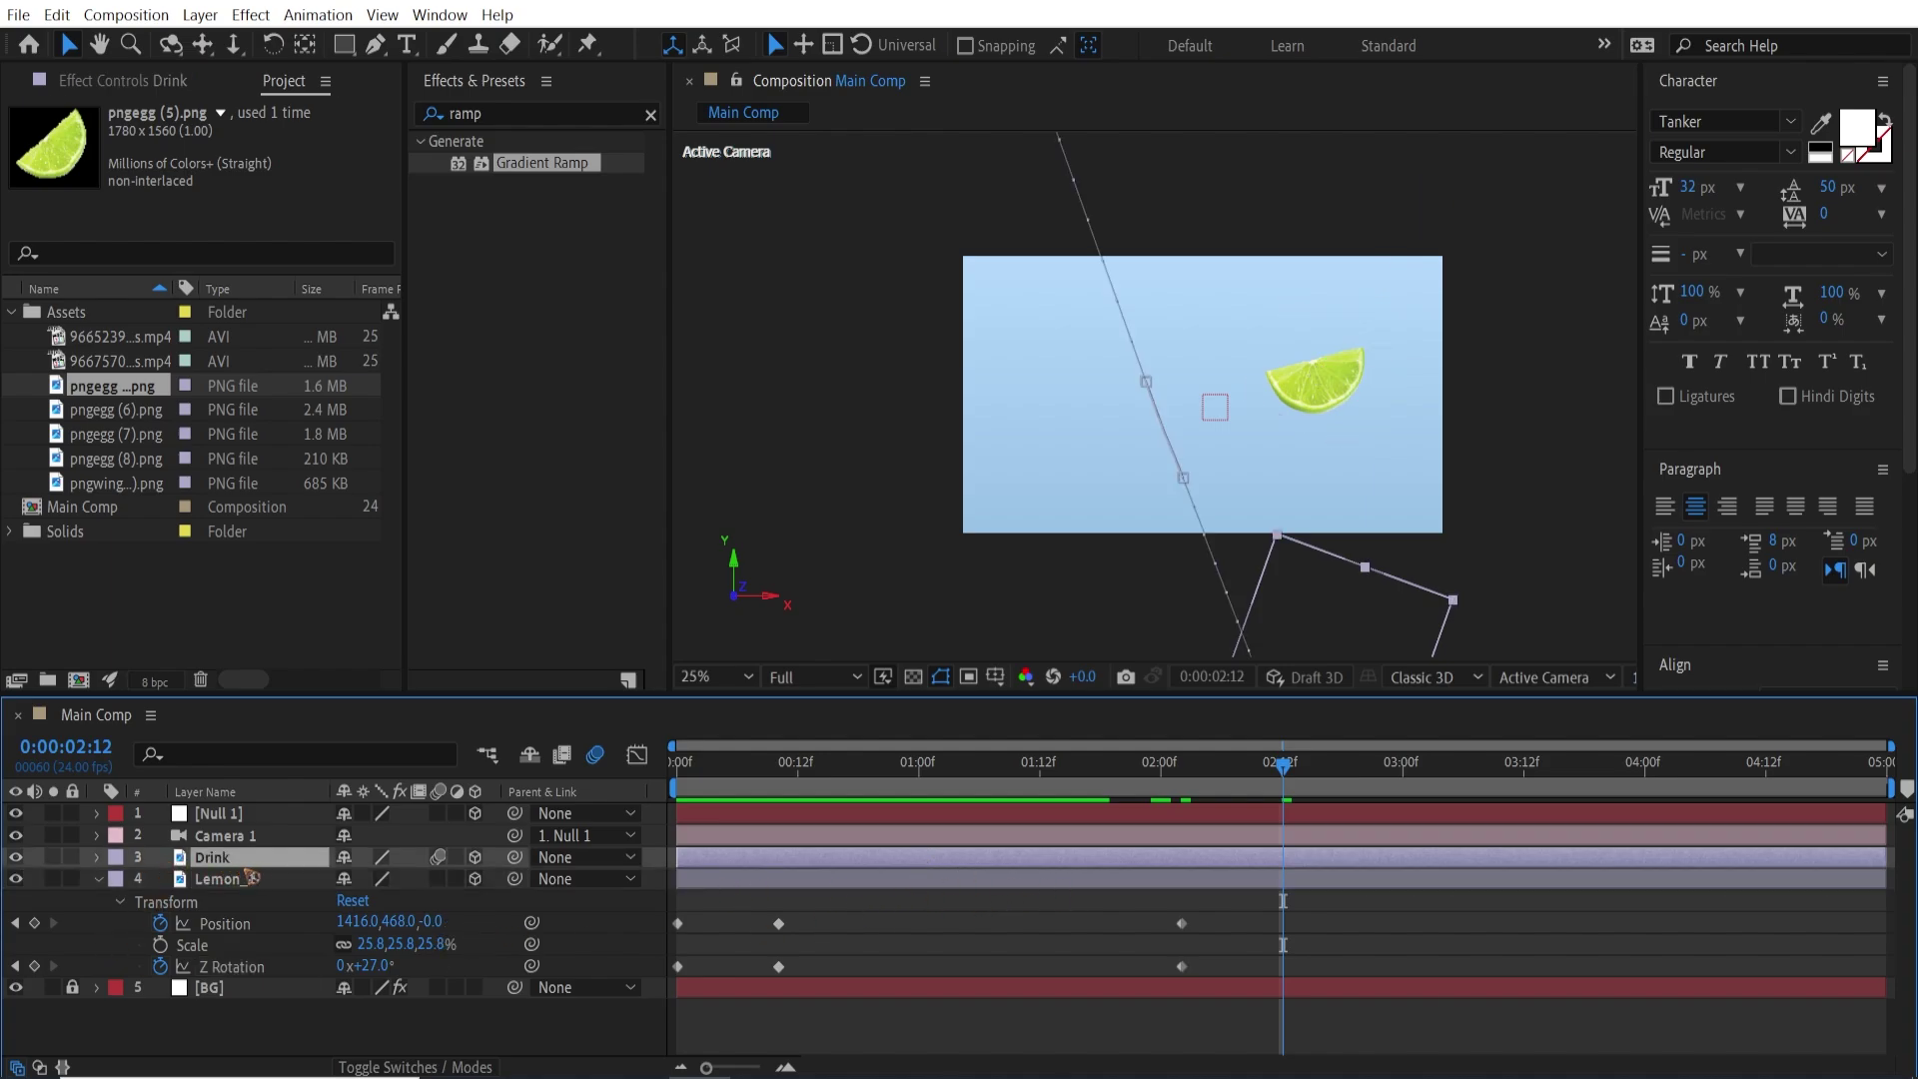
pyautogui.press('u')
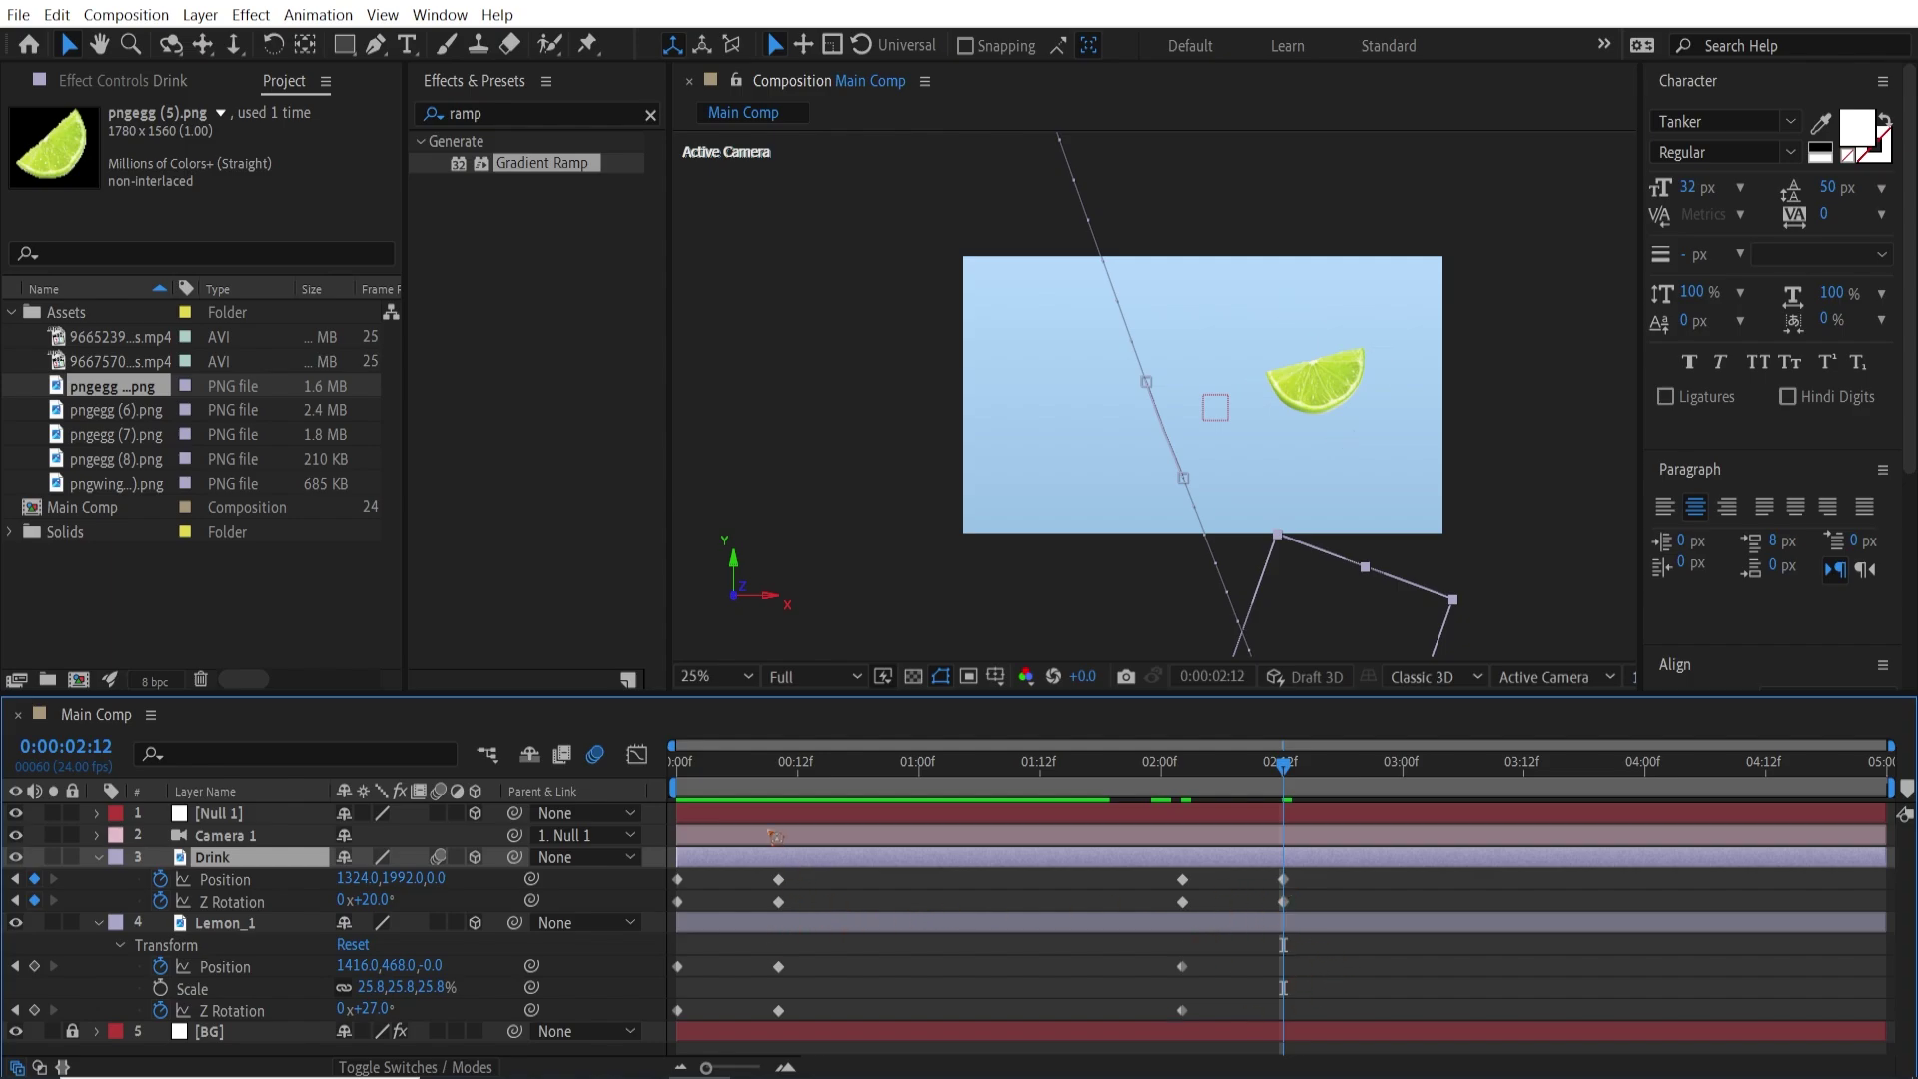
pyautogui.moveTo(681, 783); pyautogui.dragTo(779, 797)
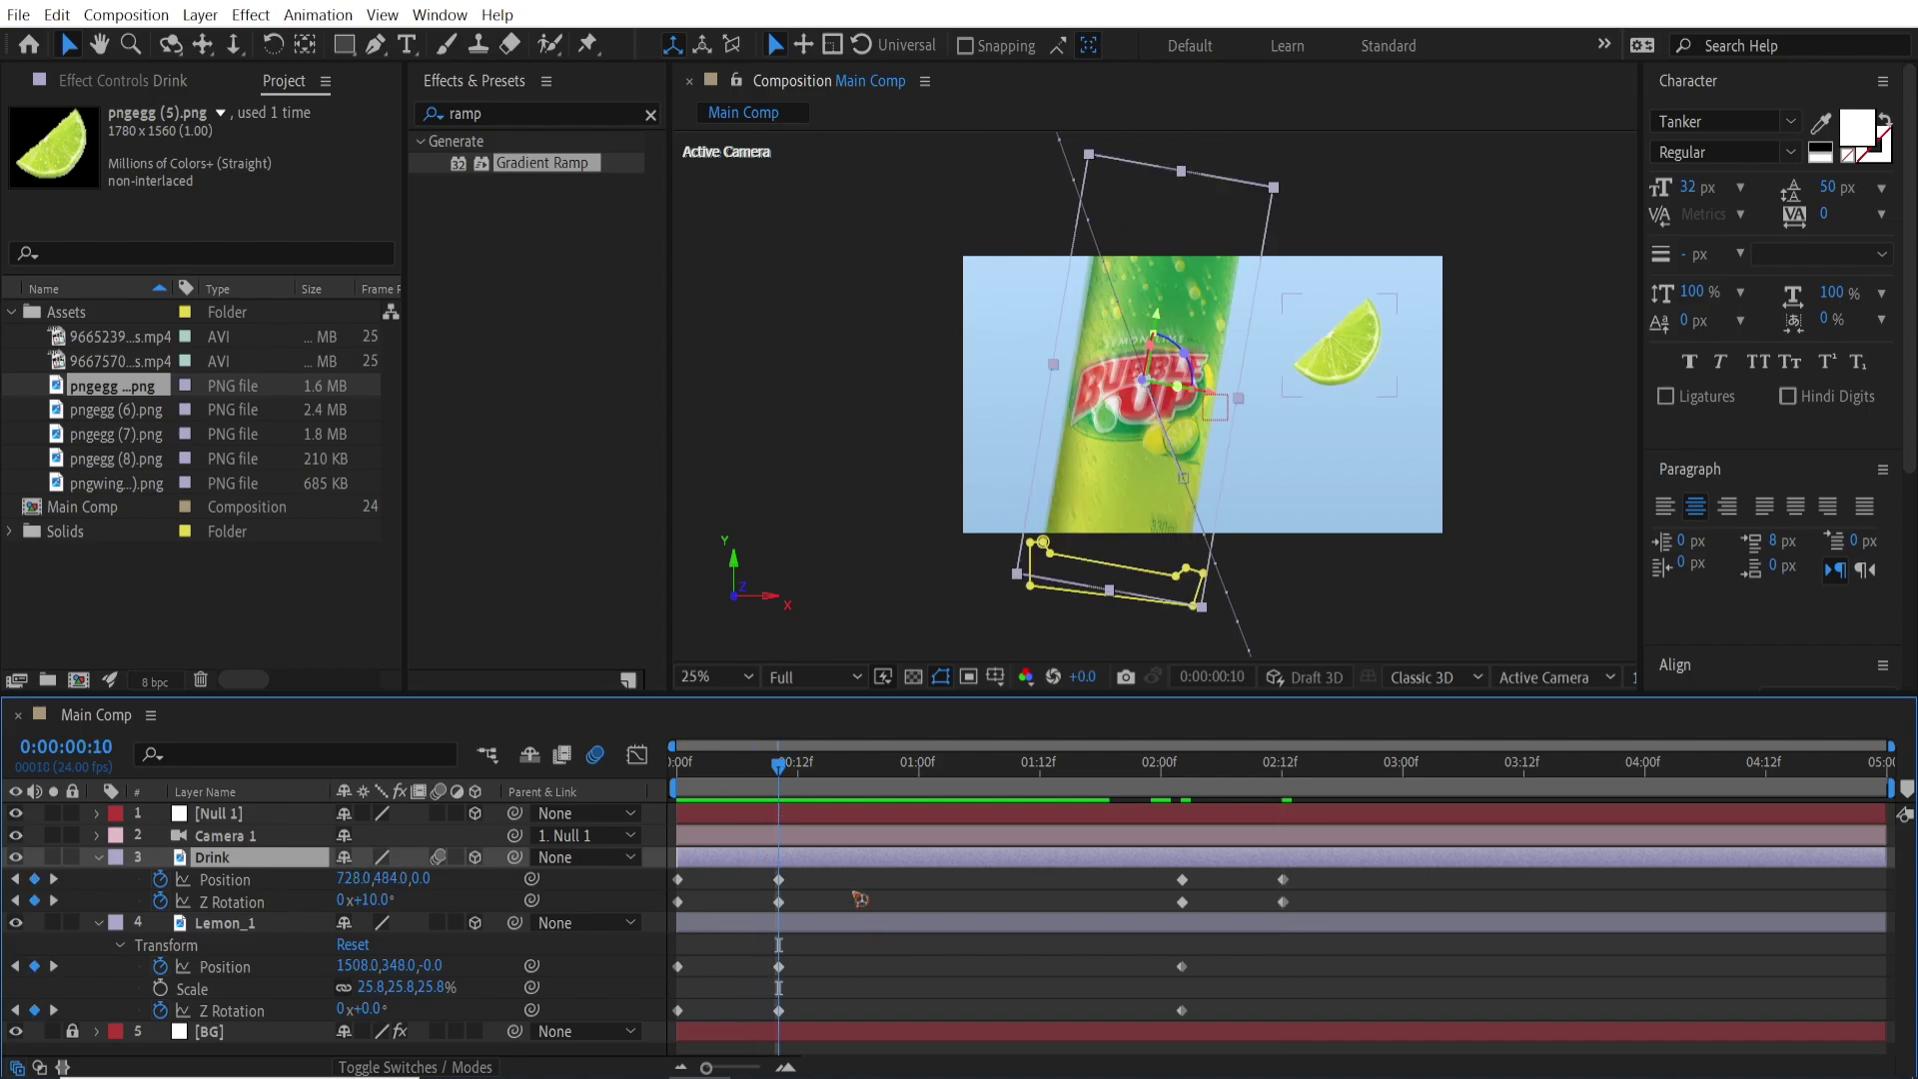
pyautogui.moveTo(839, 867); pyautogui.dragTo(659, 910)
pyautogui.moveTo(1337, 879); pyautogui.dragTo(615, 908)
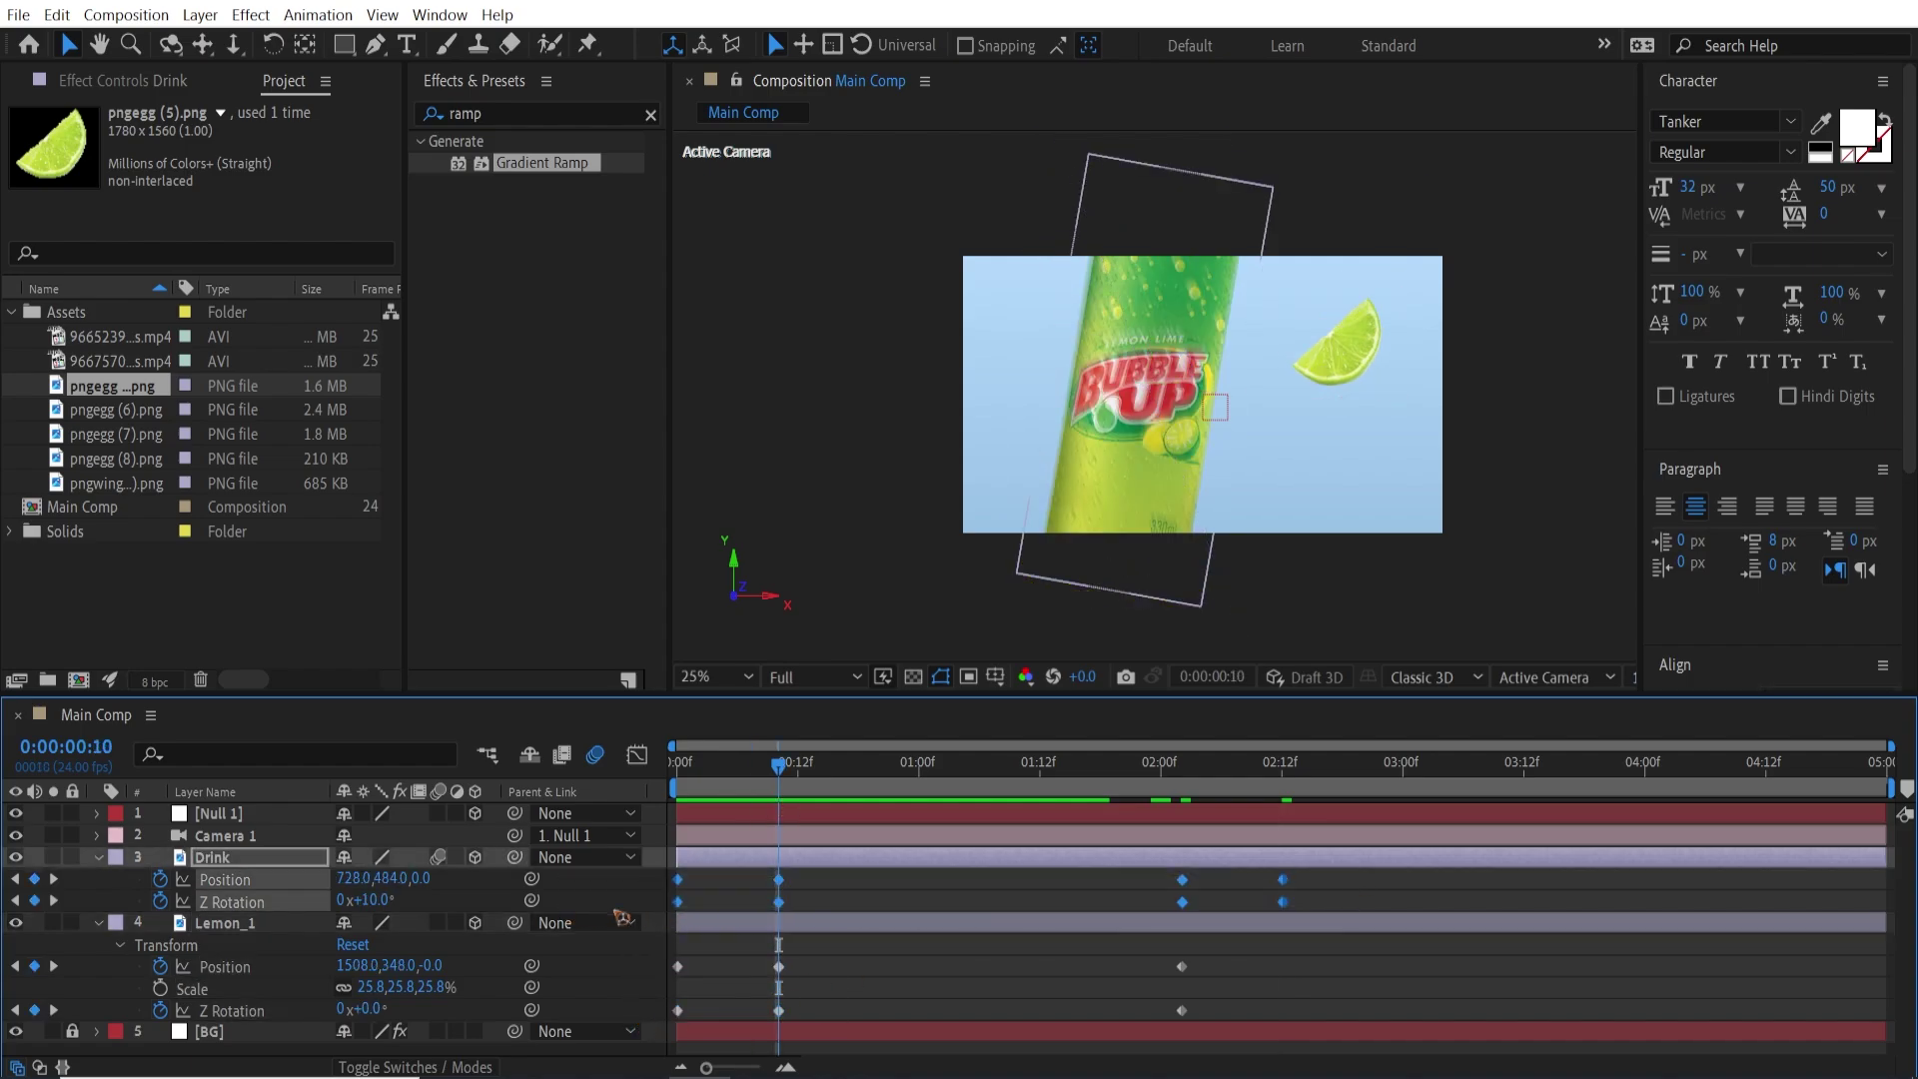
pyautogui.click(839, 878)
pyautogui.moveTo(733, 775); pyautogui.dragTo(1283, 842)
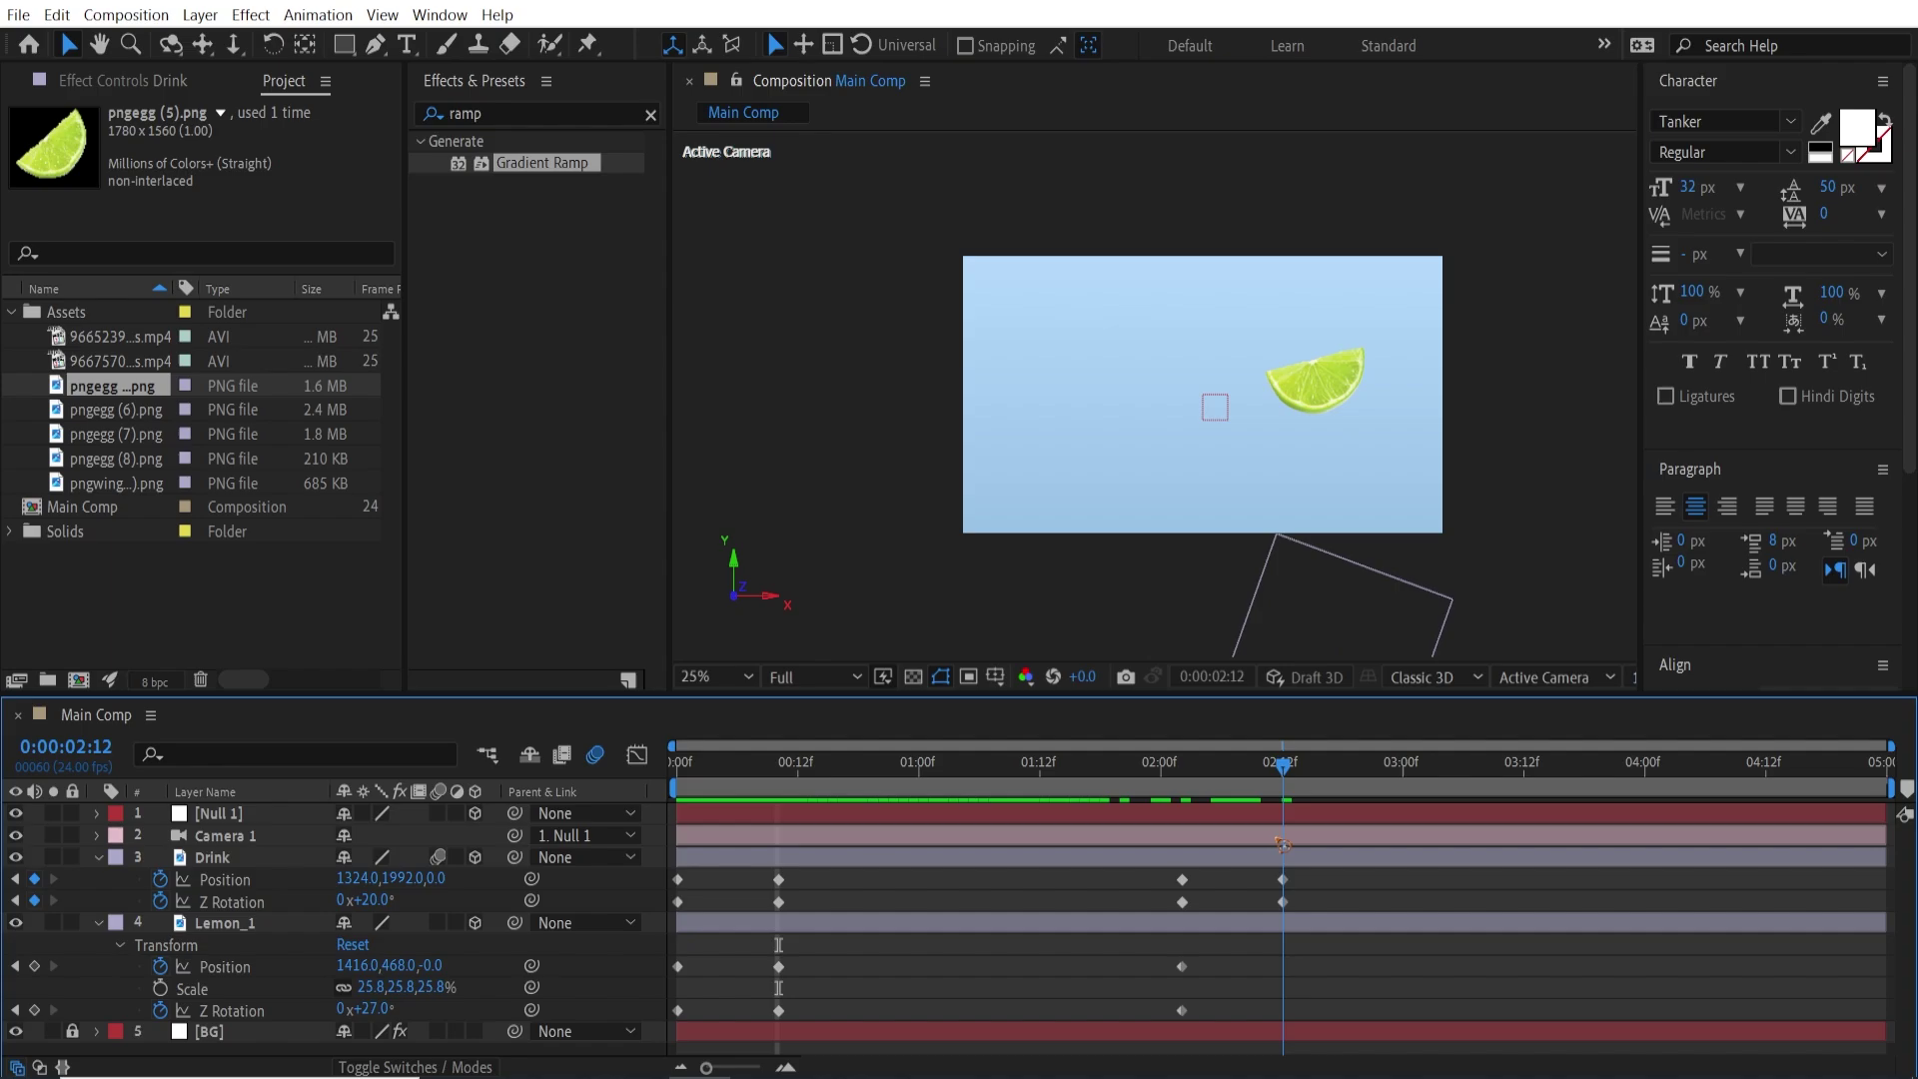
# At 0:00:02:12, keyframe Lemon_1 below the frame at about 940, 1220 and rotate it further clockwise.
pyautogui.click(226, 923)
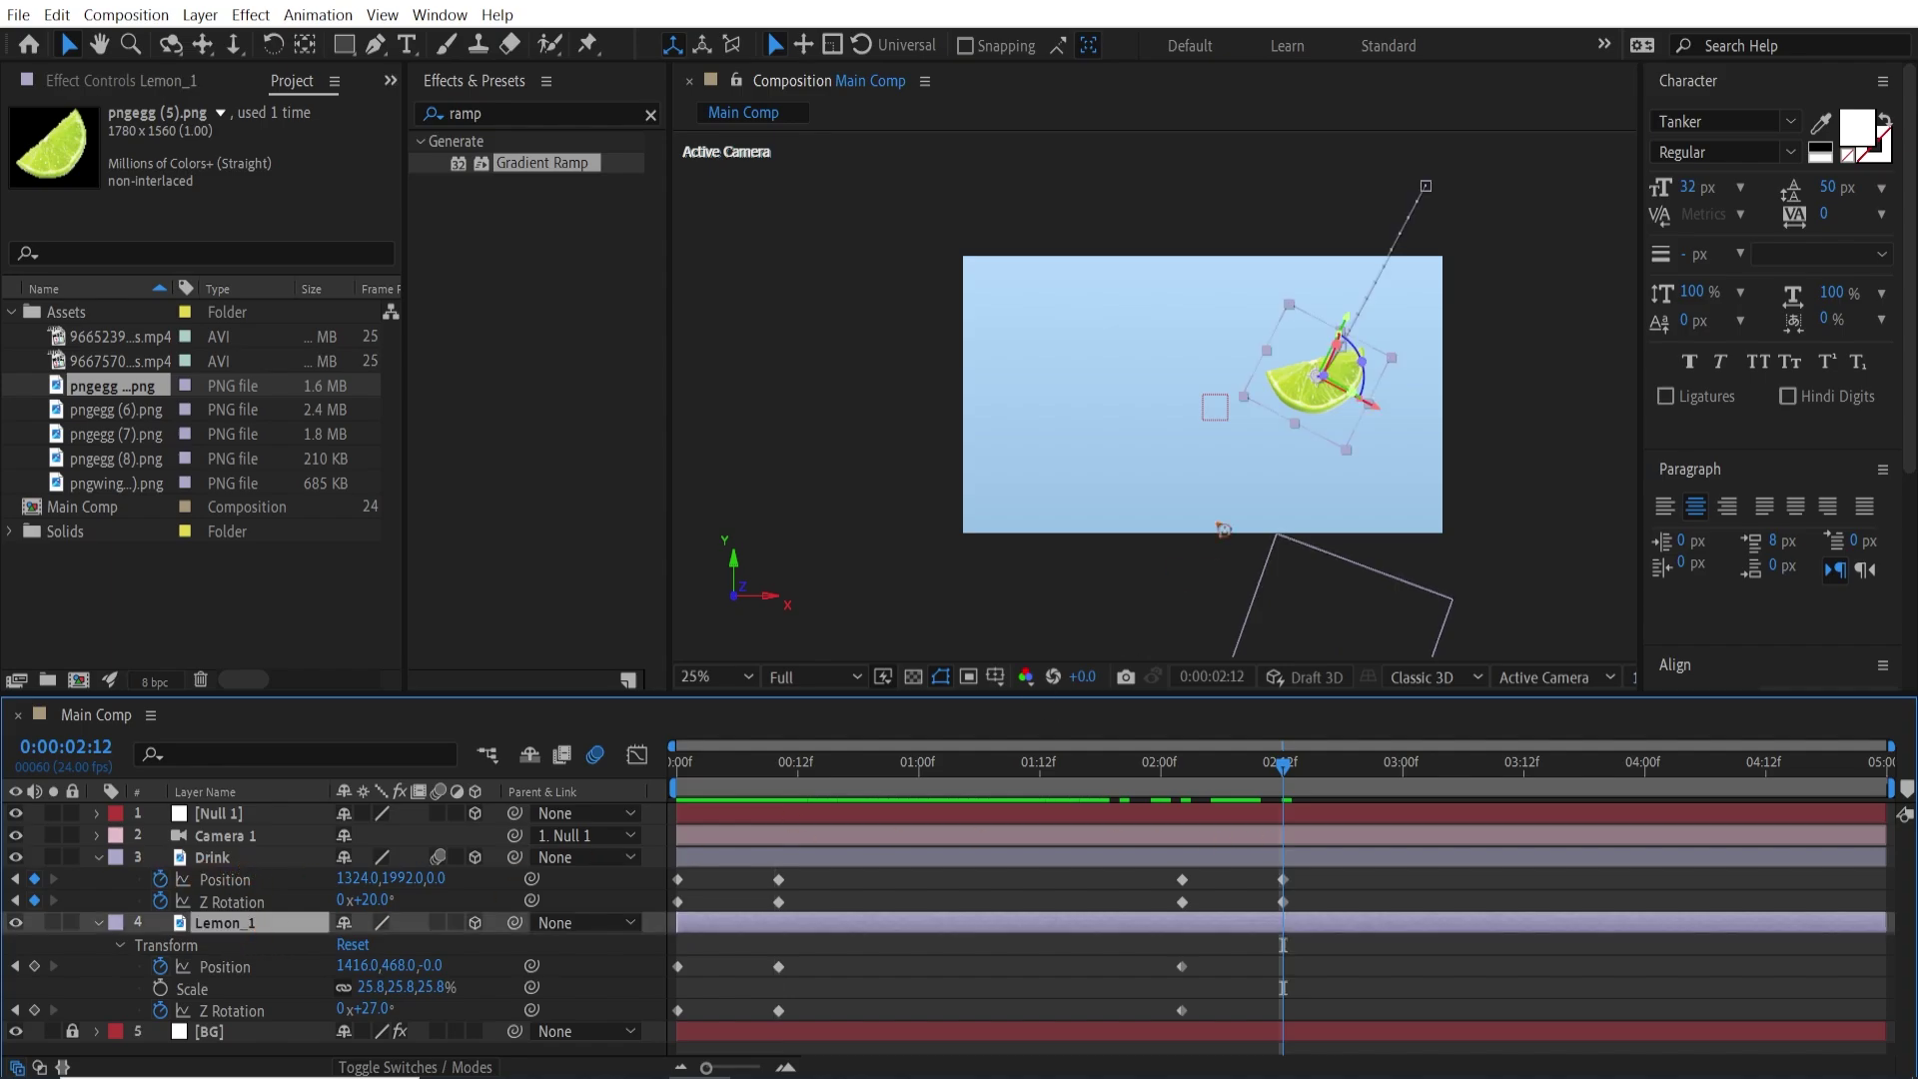
pyautogui.moveTo(1299, 425); pyautogui.dragTo(1202, 606)
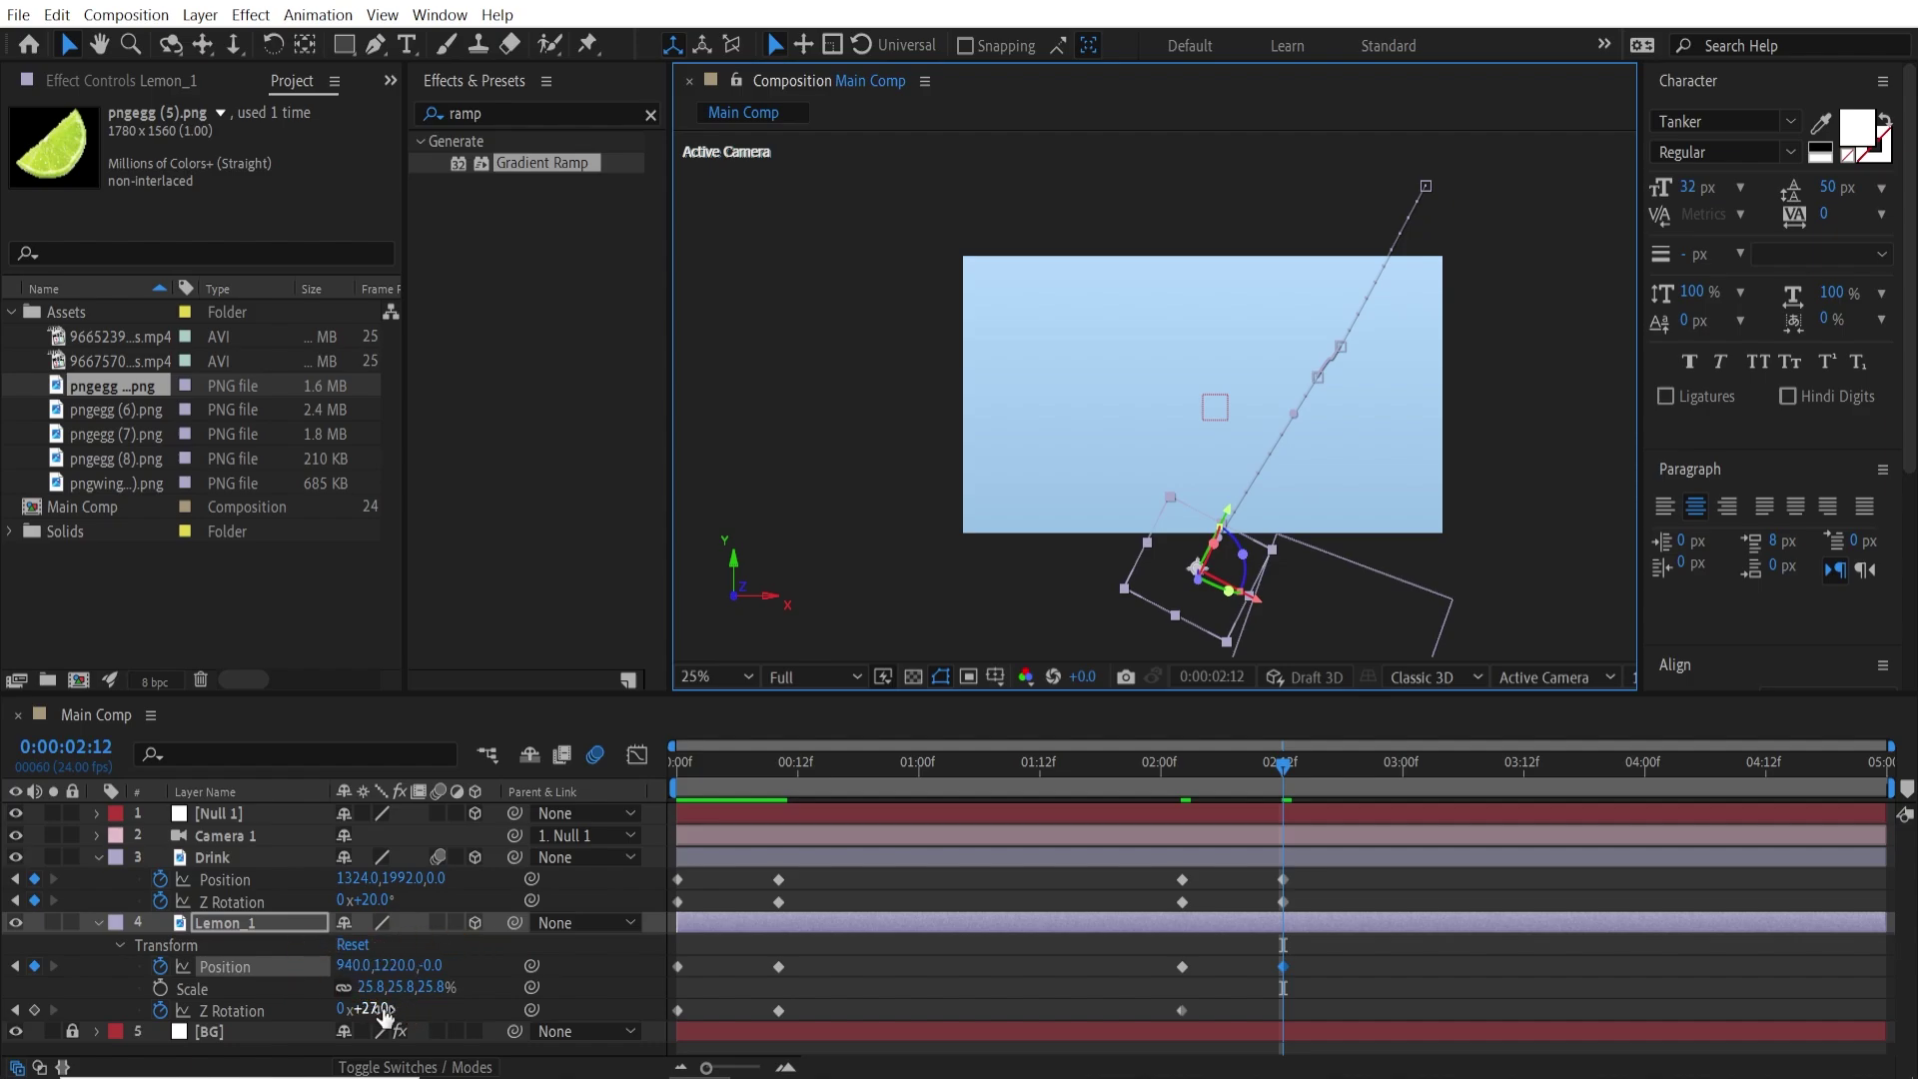
pyautogui.moveTo(374, 1013); pyautogui.dragTo(391, 1013)
pyautogui.moveTo(1283, 777); pyautogui.dragTo(1121, 776)
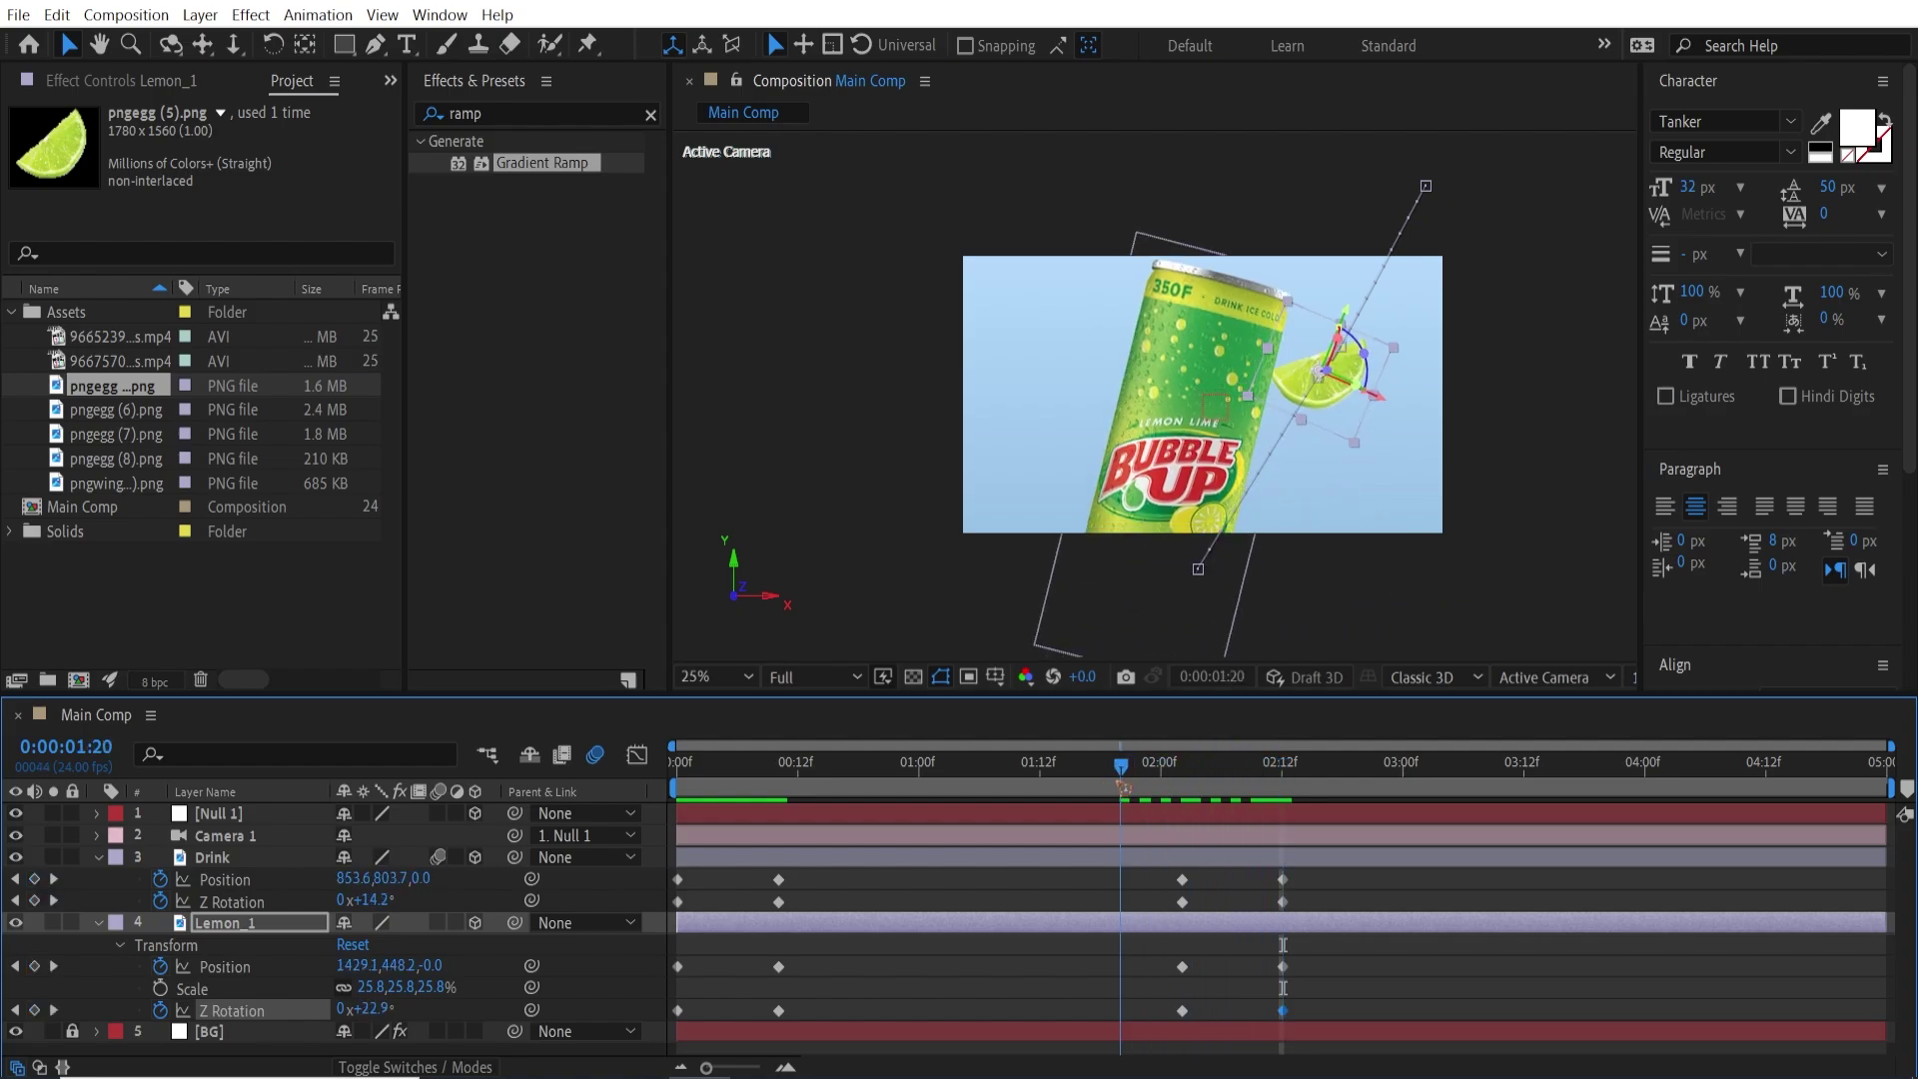
# Enable motion blur on Lemon_1, collapse its properties, and preview the animation from the start.
pyautogui.click(437, 923)
pyautogui.click(99, 924)
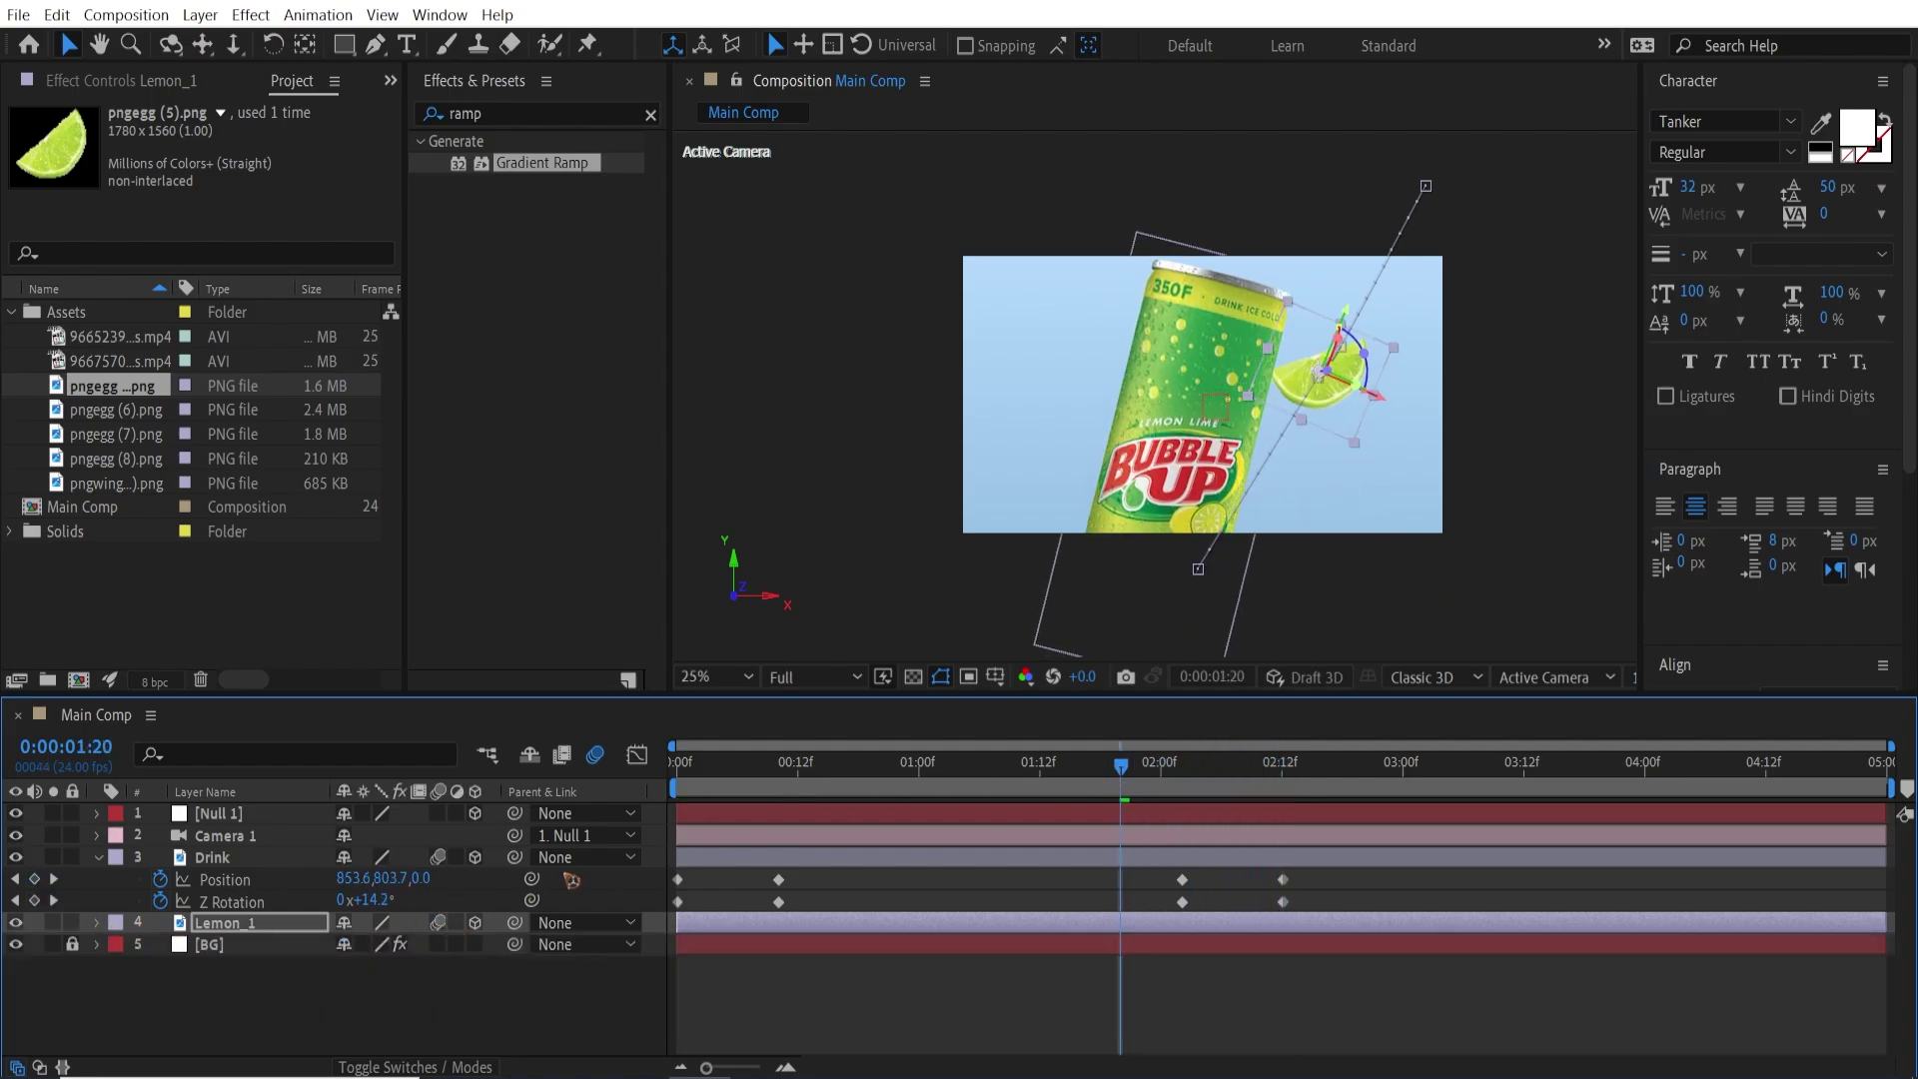
pyautogui.press('Home')
pyautogui.press('space')
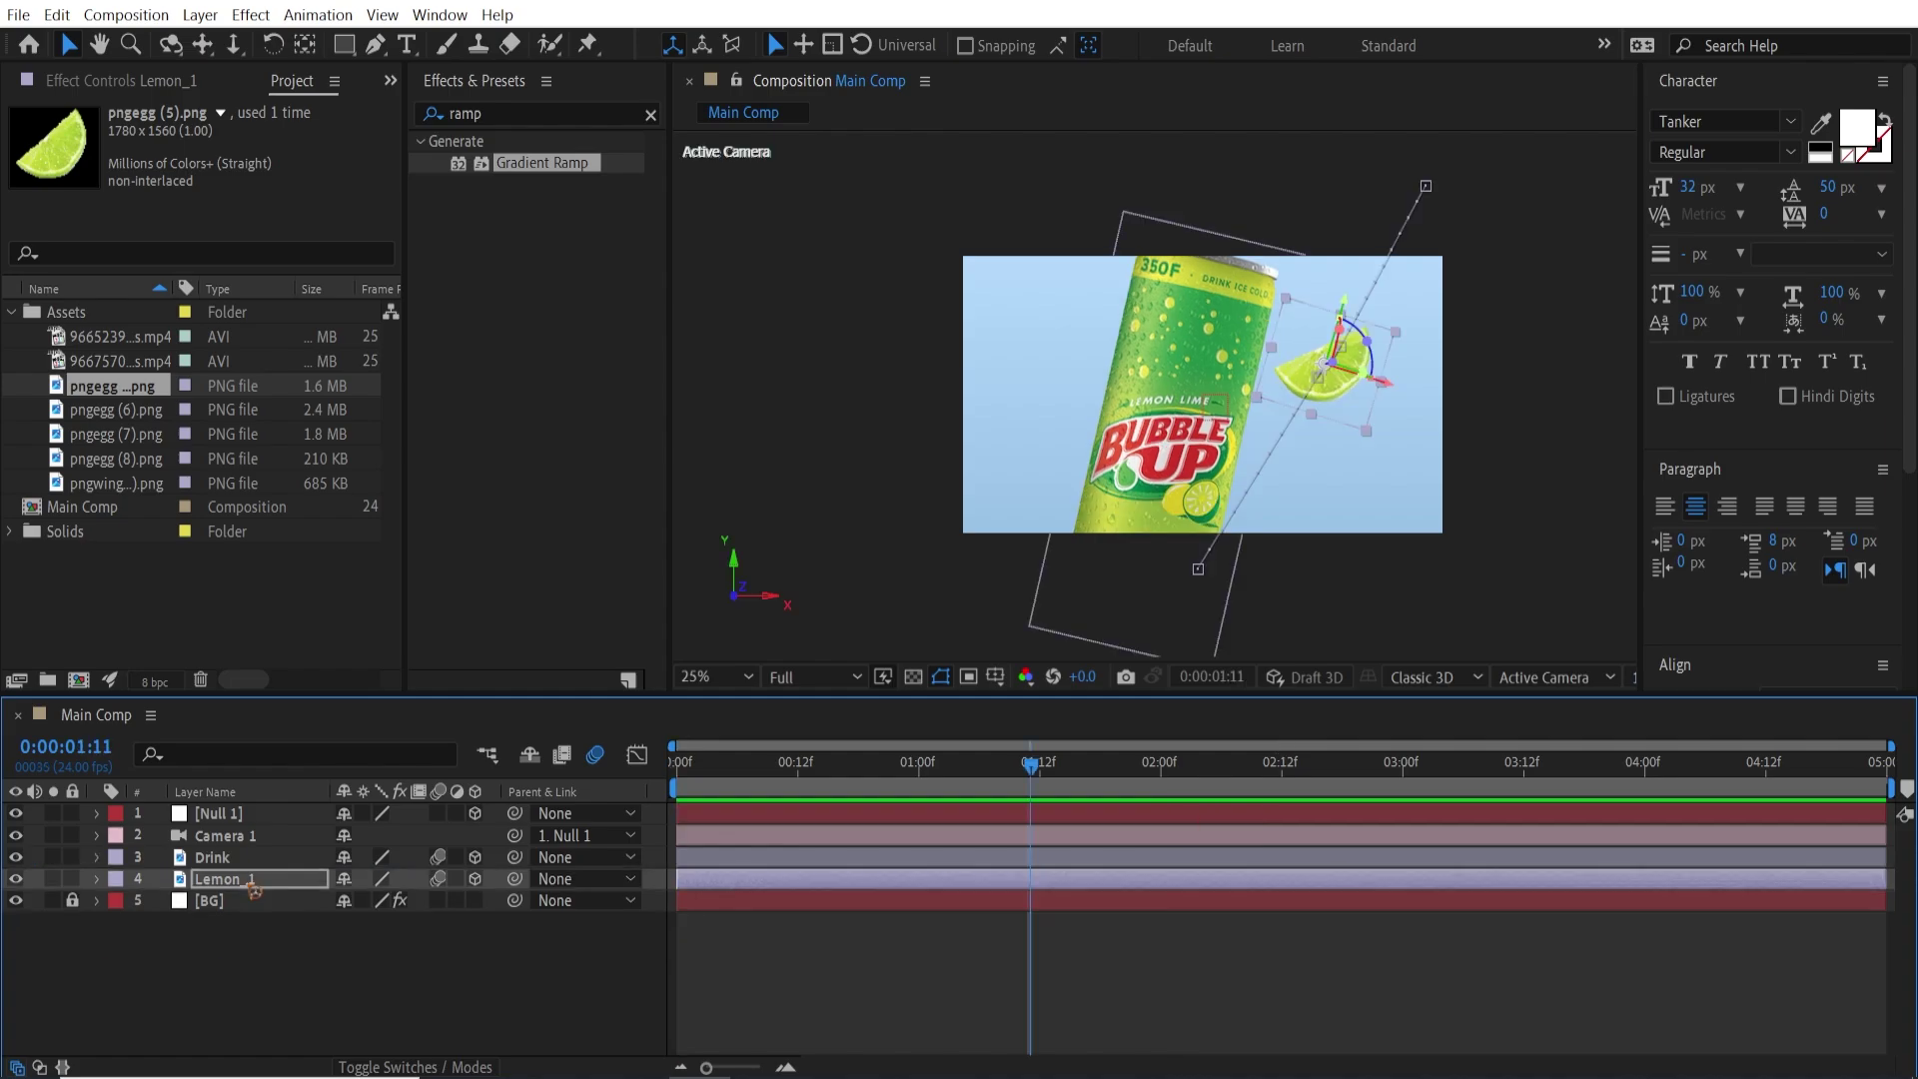
# Duplicate Lemon_1 and replace the copy's source with the orange slice pngegg (7).png.
pyautogui.click(248, 883)
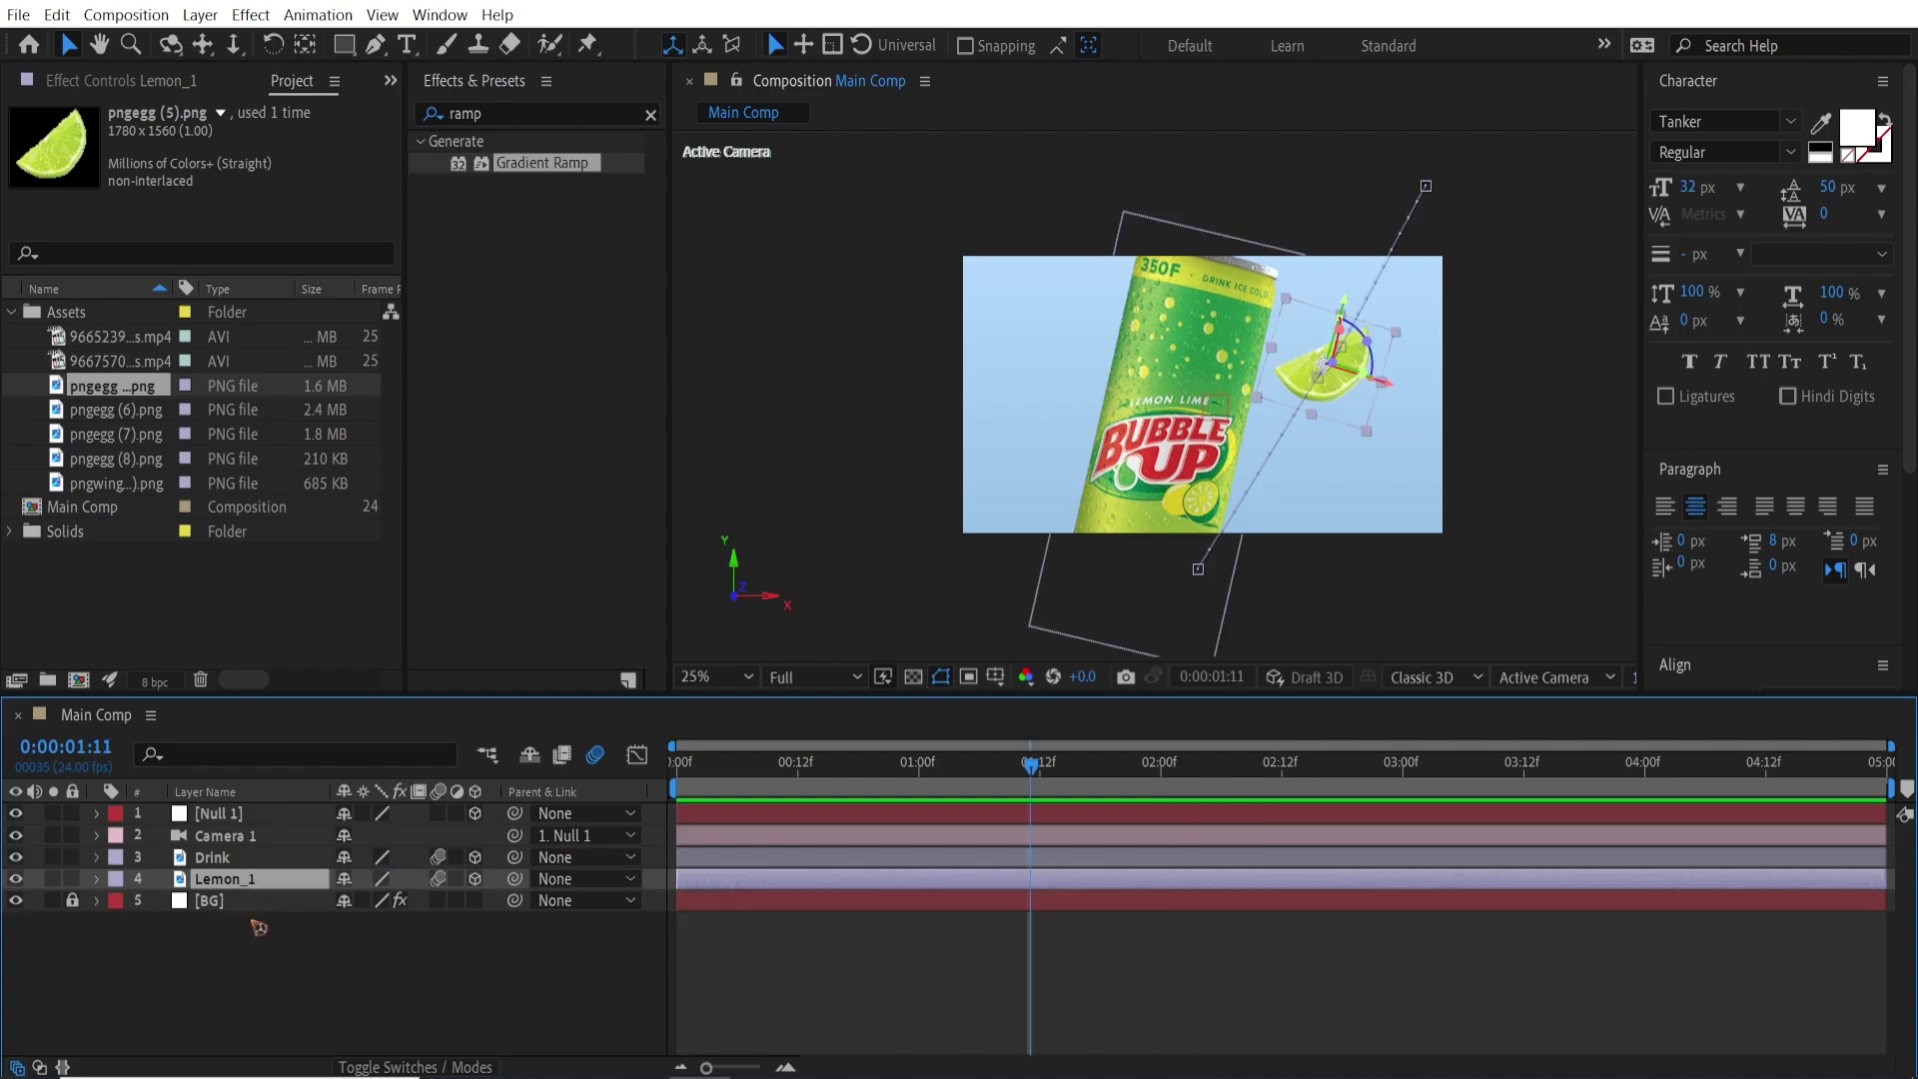
pyautogui.hotkey('ctrl', 'd')
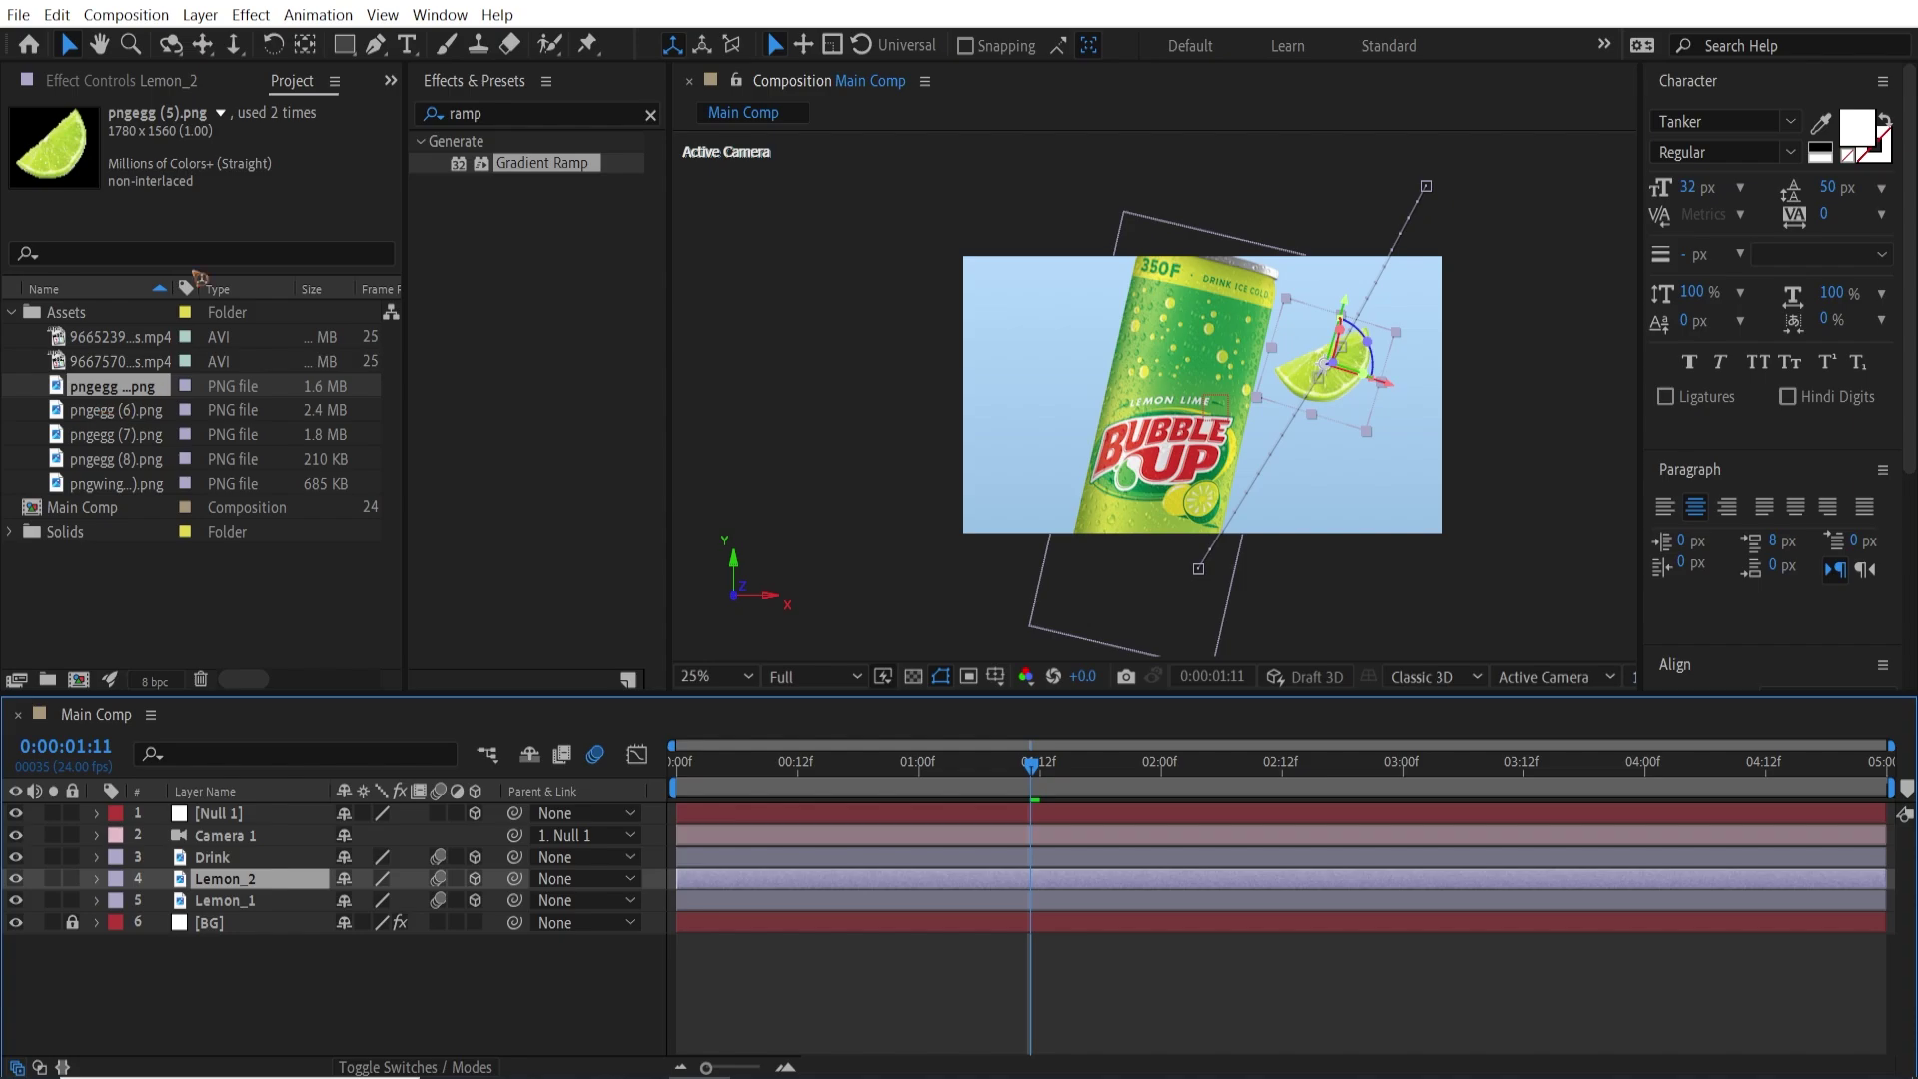
pyautogui.click(120, 435)
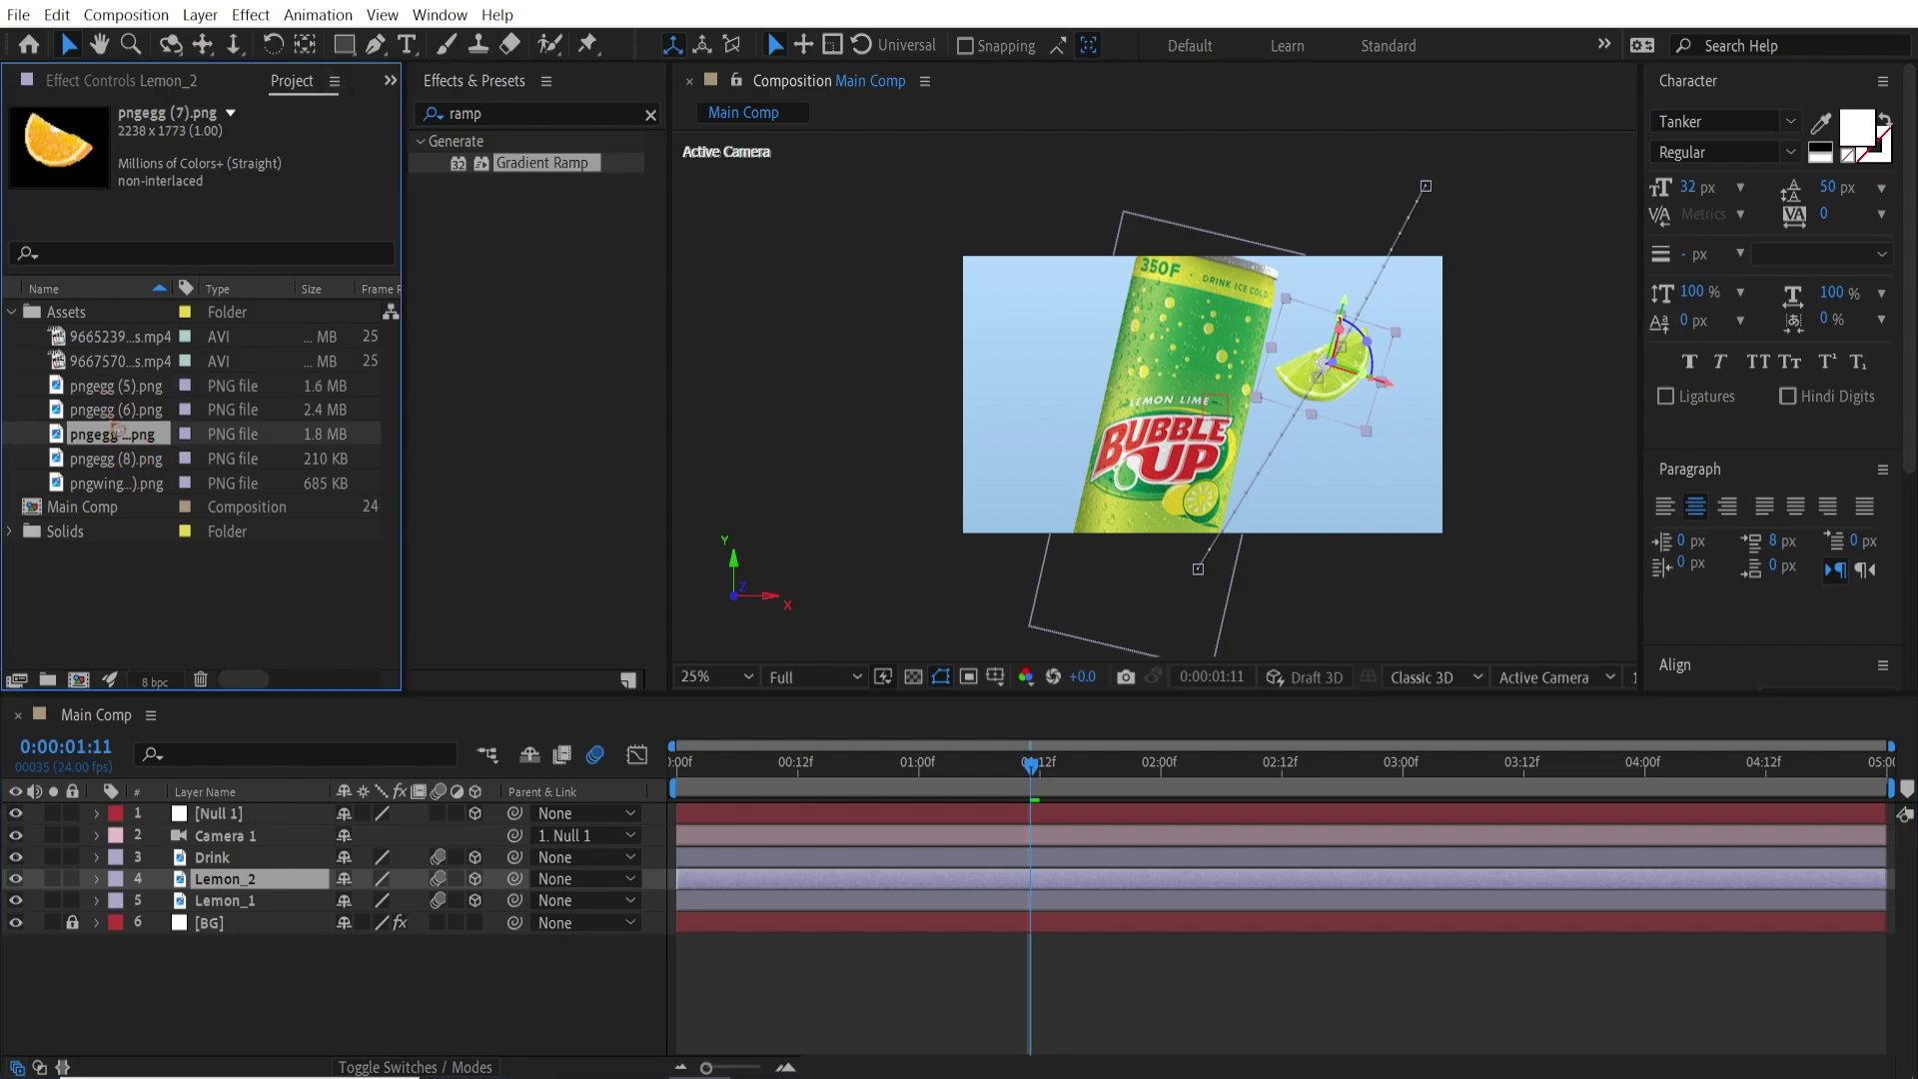
pyautogui.click(119, 411)
pyautogui.click(122, 437)
pyautogui.moveTo(71, 438); pyautogui.dragTo(1268, 424)
pyautogui.click(102, 413)
pyautogui.click(96, 437)
pyautogui.moveTo(70, 440); pyautogui.dragTo(1344, 413)
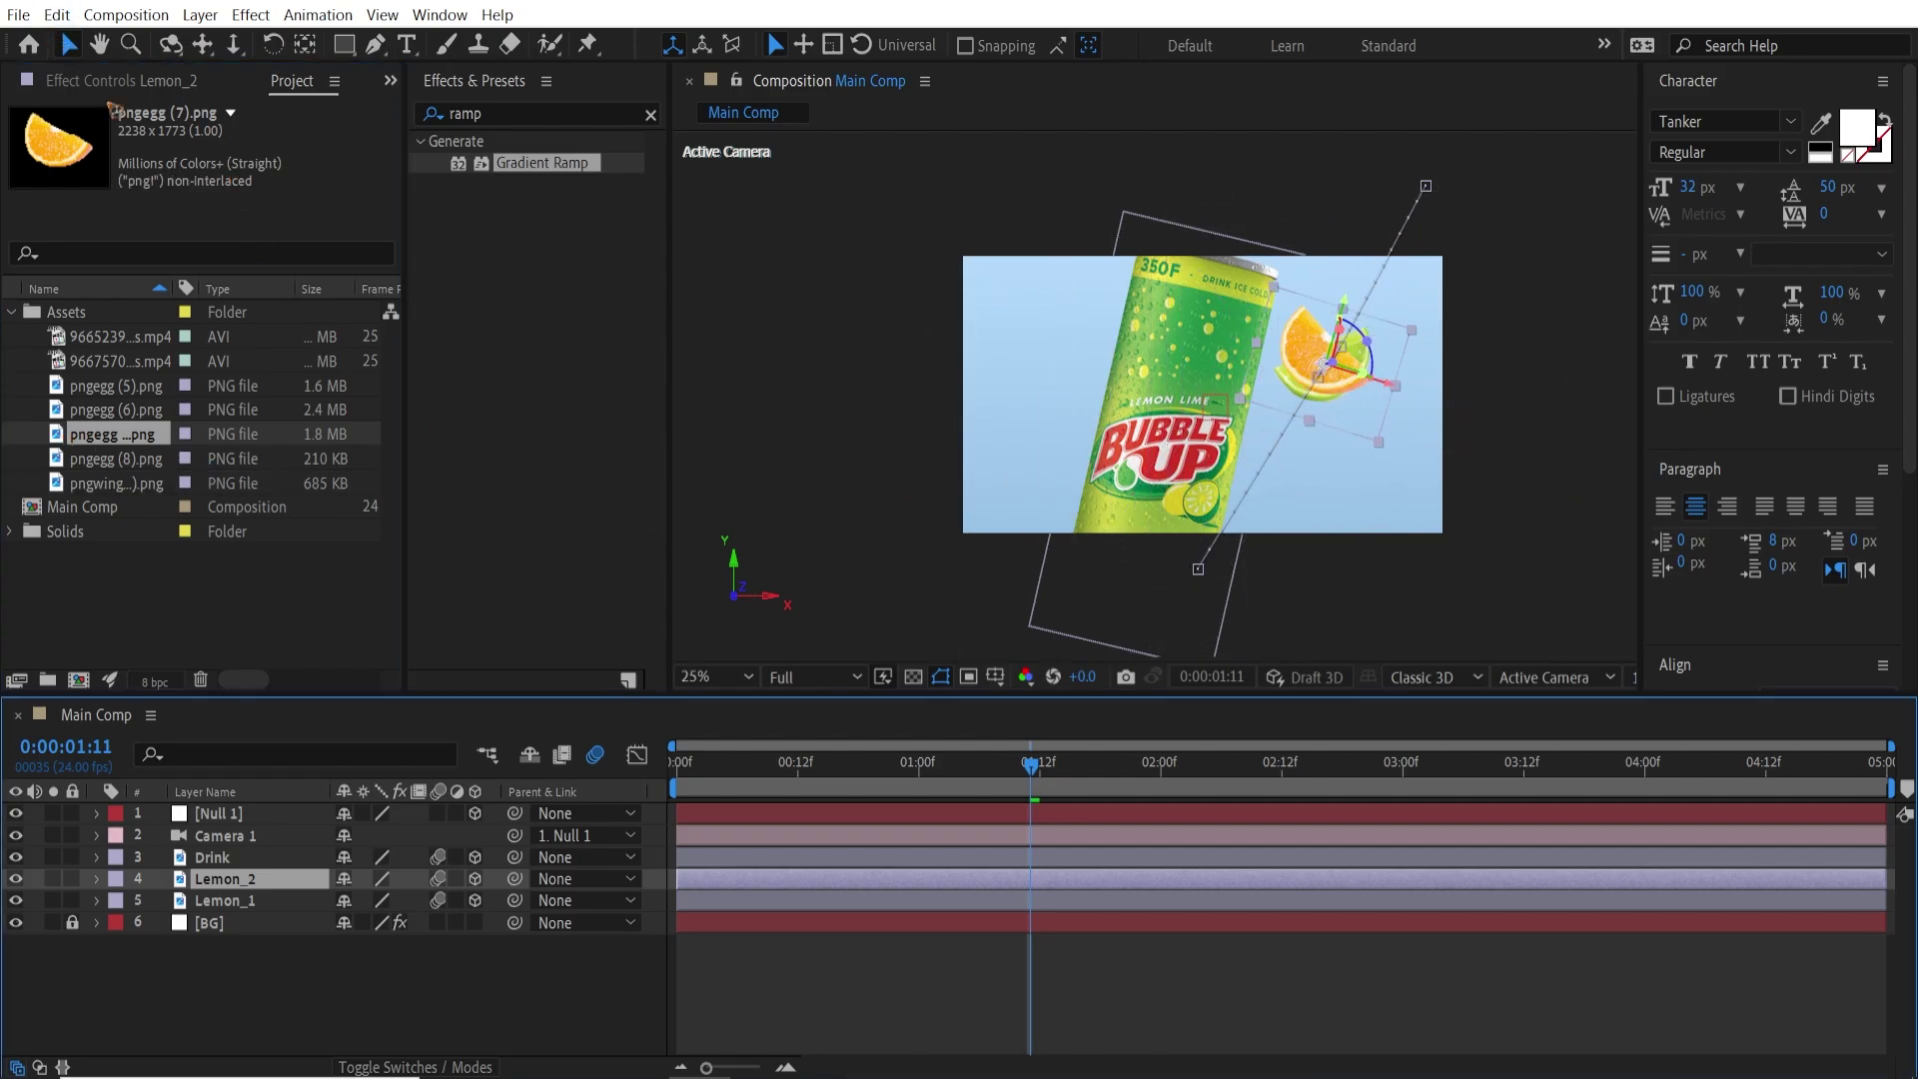
# Preview the orange slice's animation and delete the Lemon_2 layer.
pyautogui.moveTo(957, 771); pyautogui.dragTo(669, 777)
pyautogui.press('space')
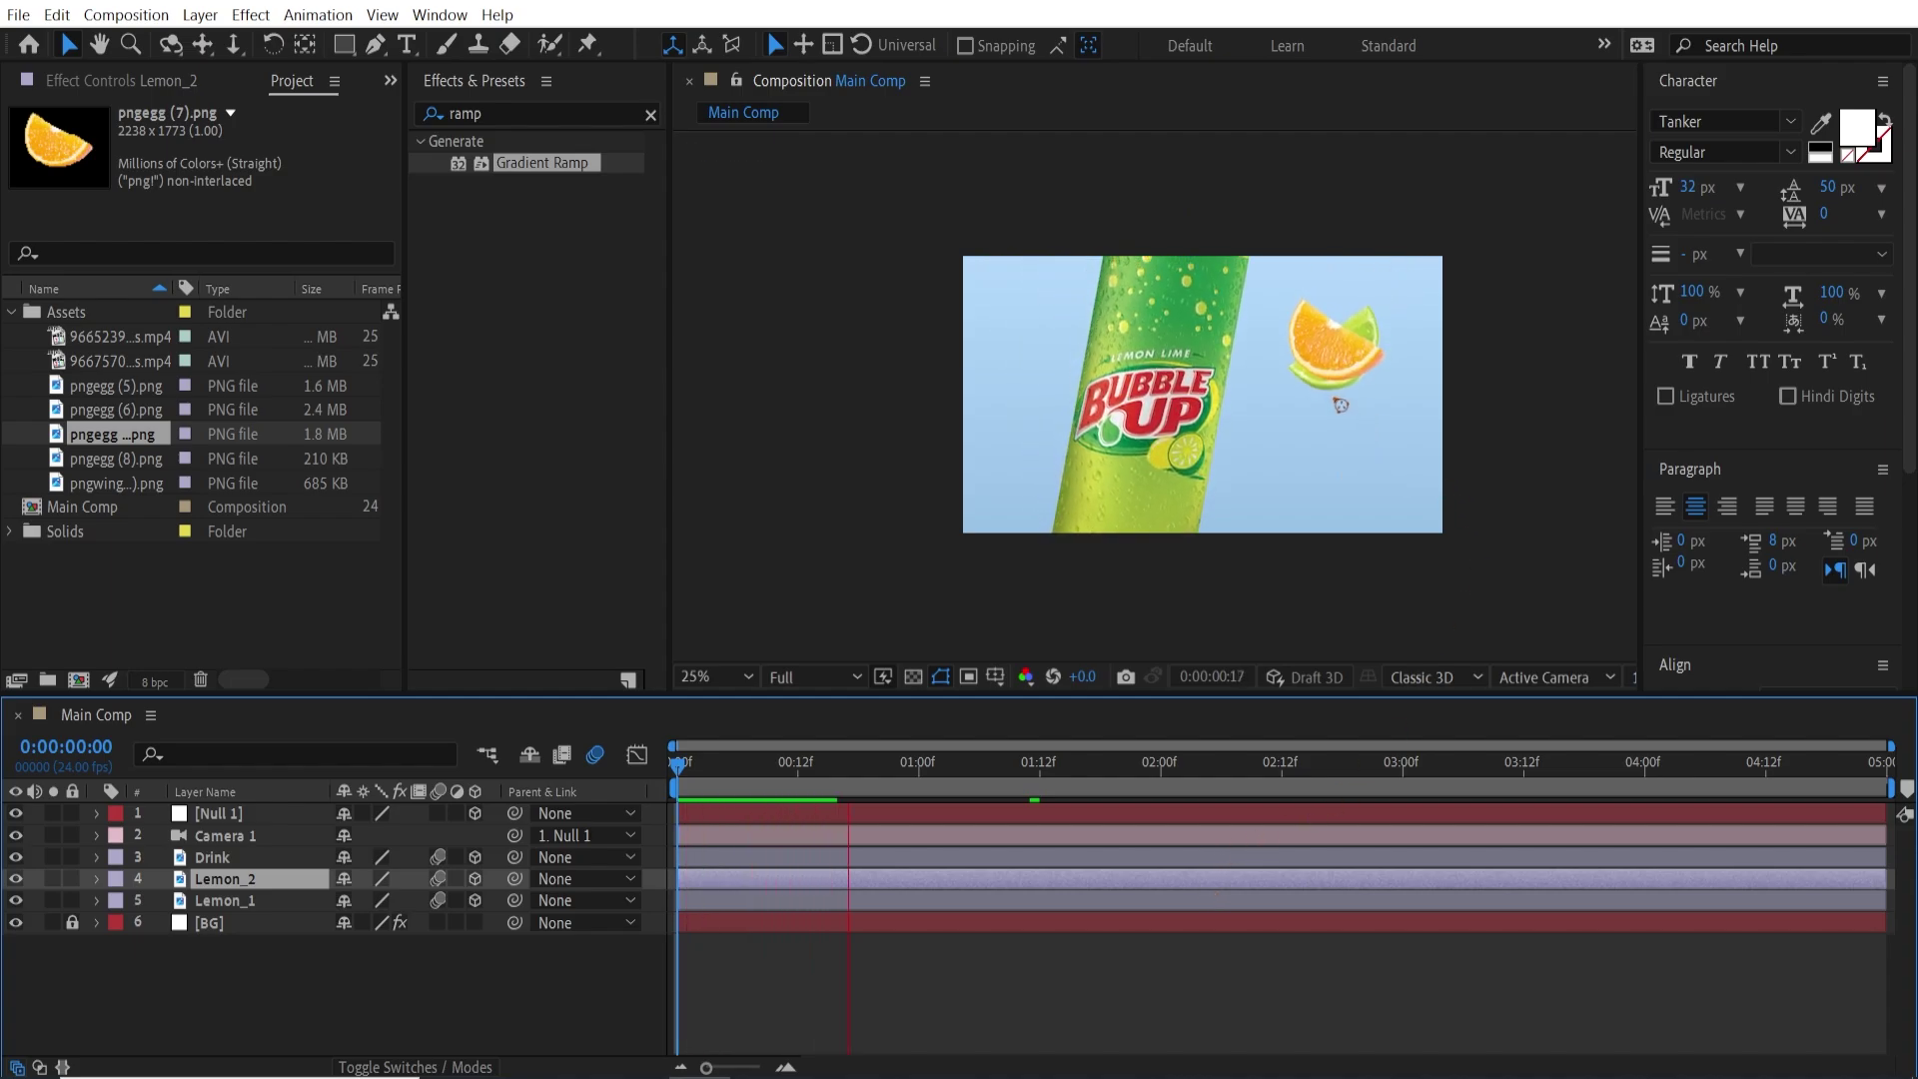
pyautogui.press('space')
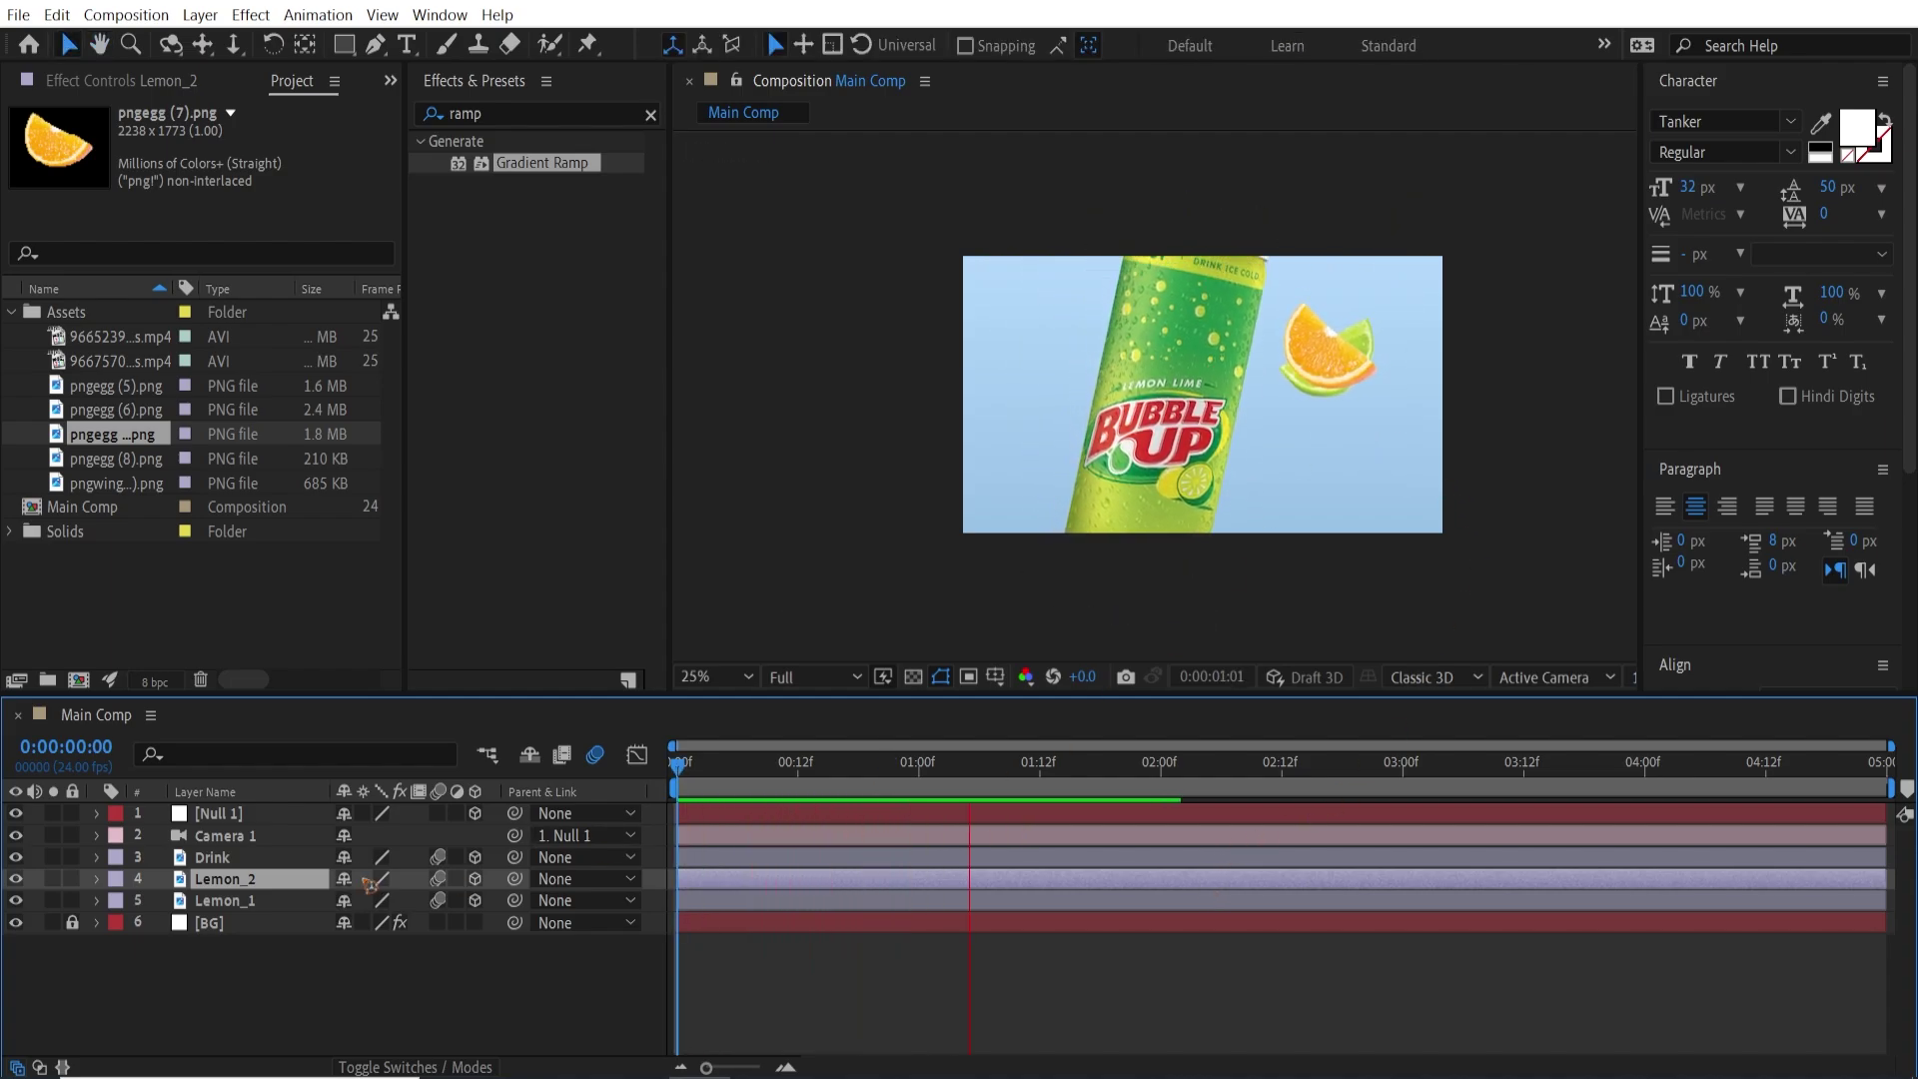
pyautogui.press('space')
pyautogui.moveTo(864, 770); pyautogui.dragTo(737, 770)
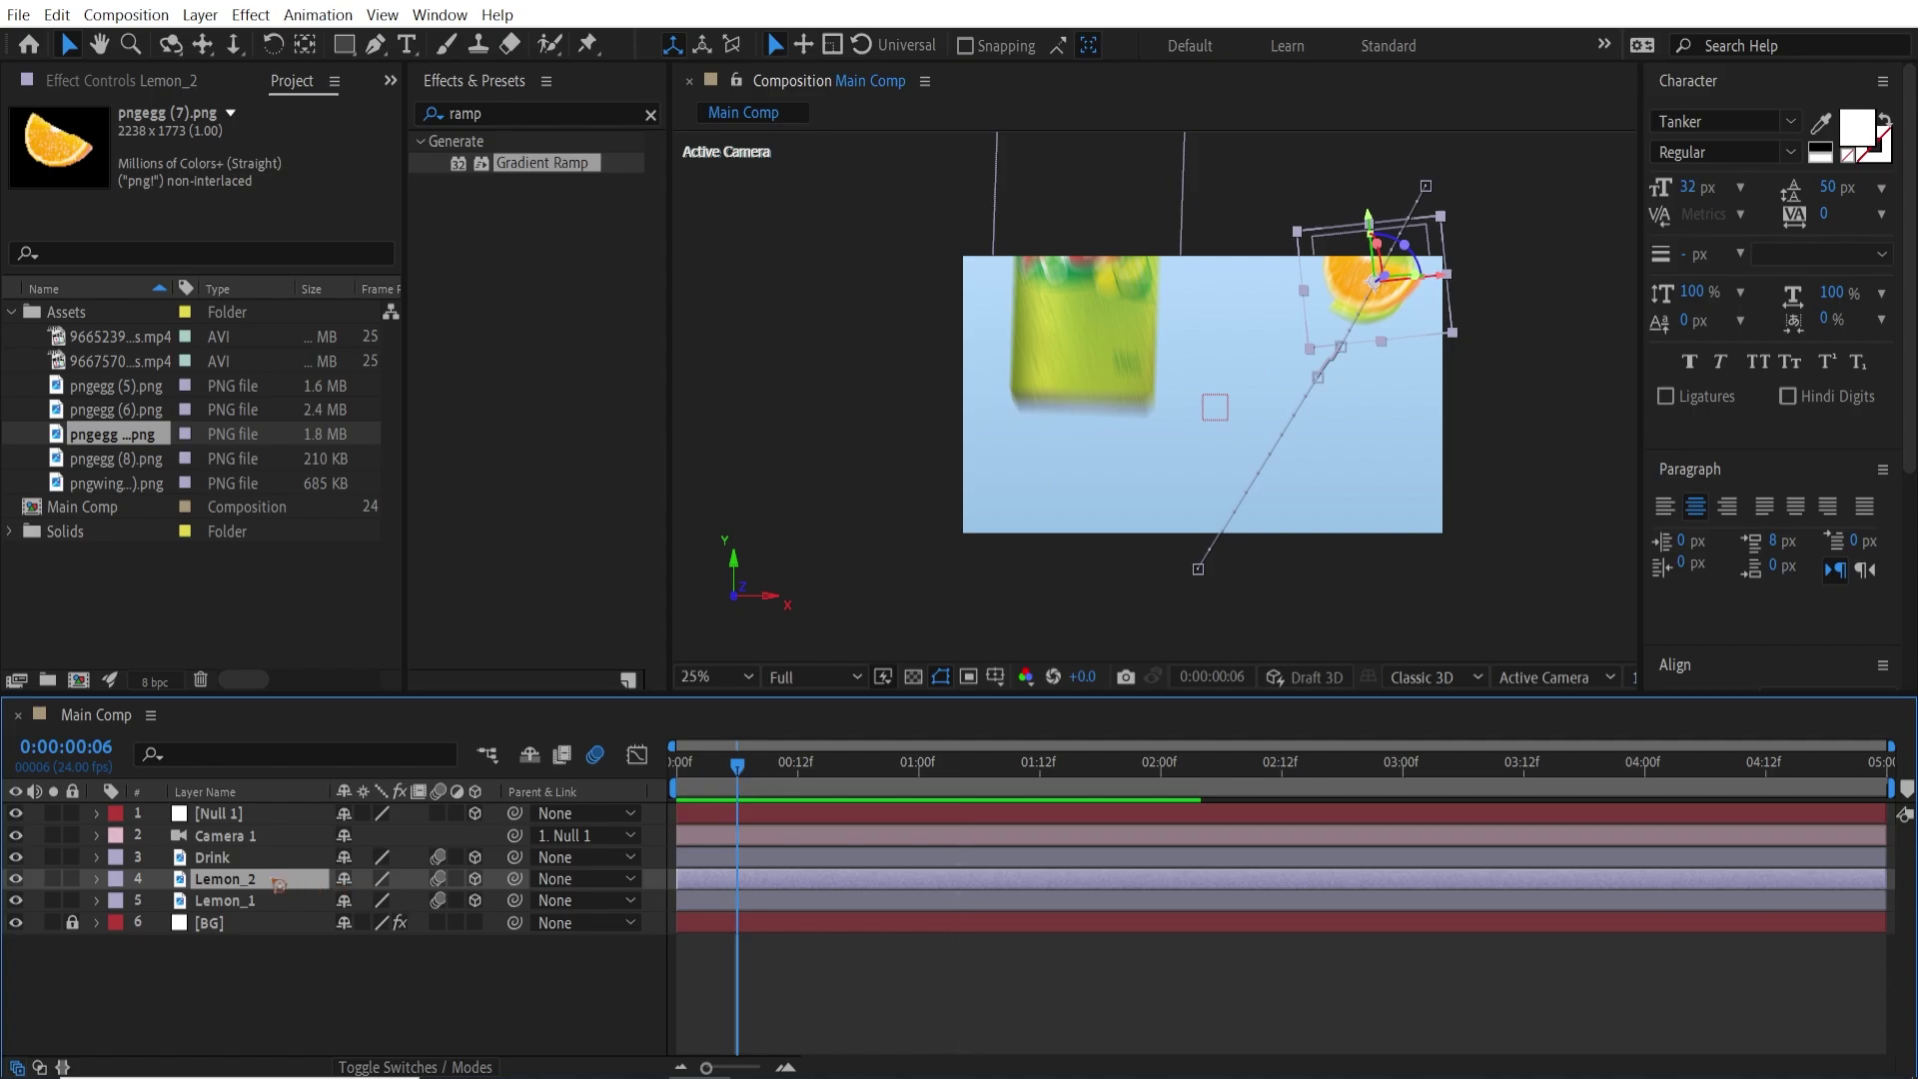
pyautogui.press('Delete')
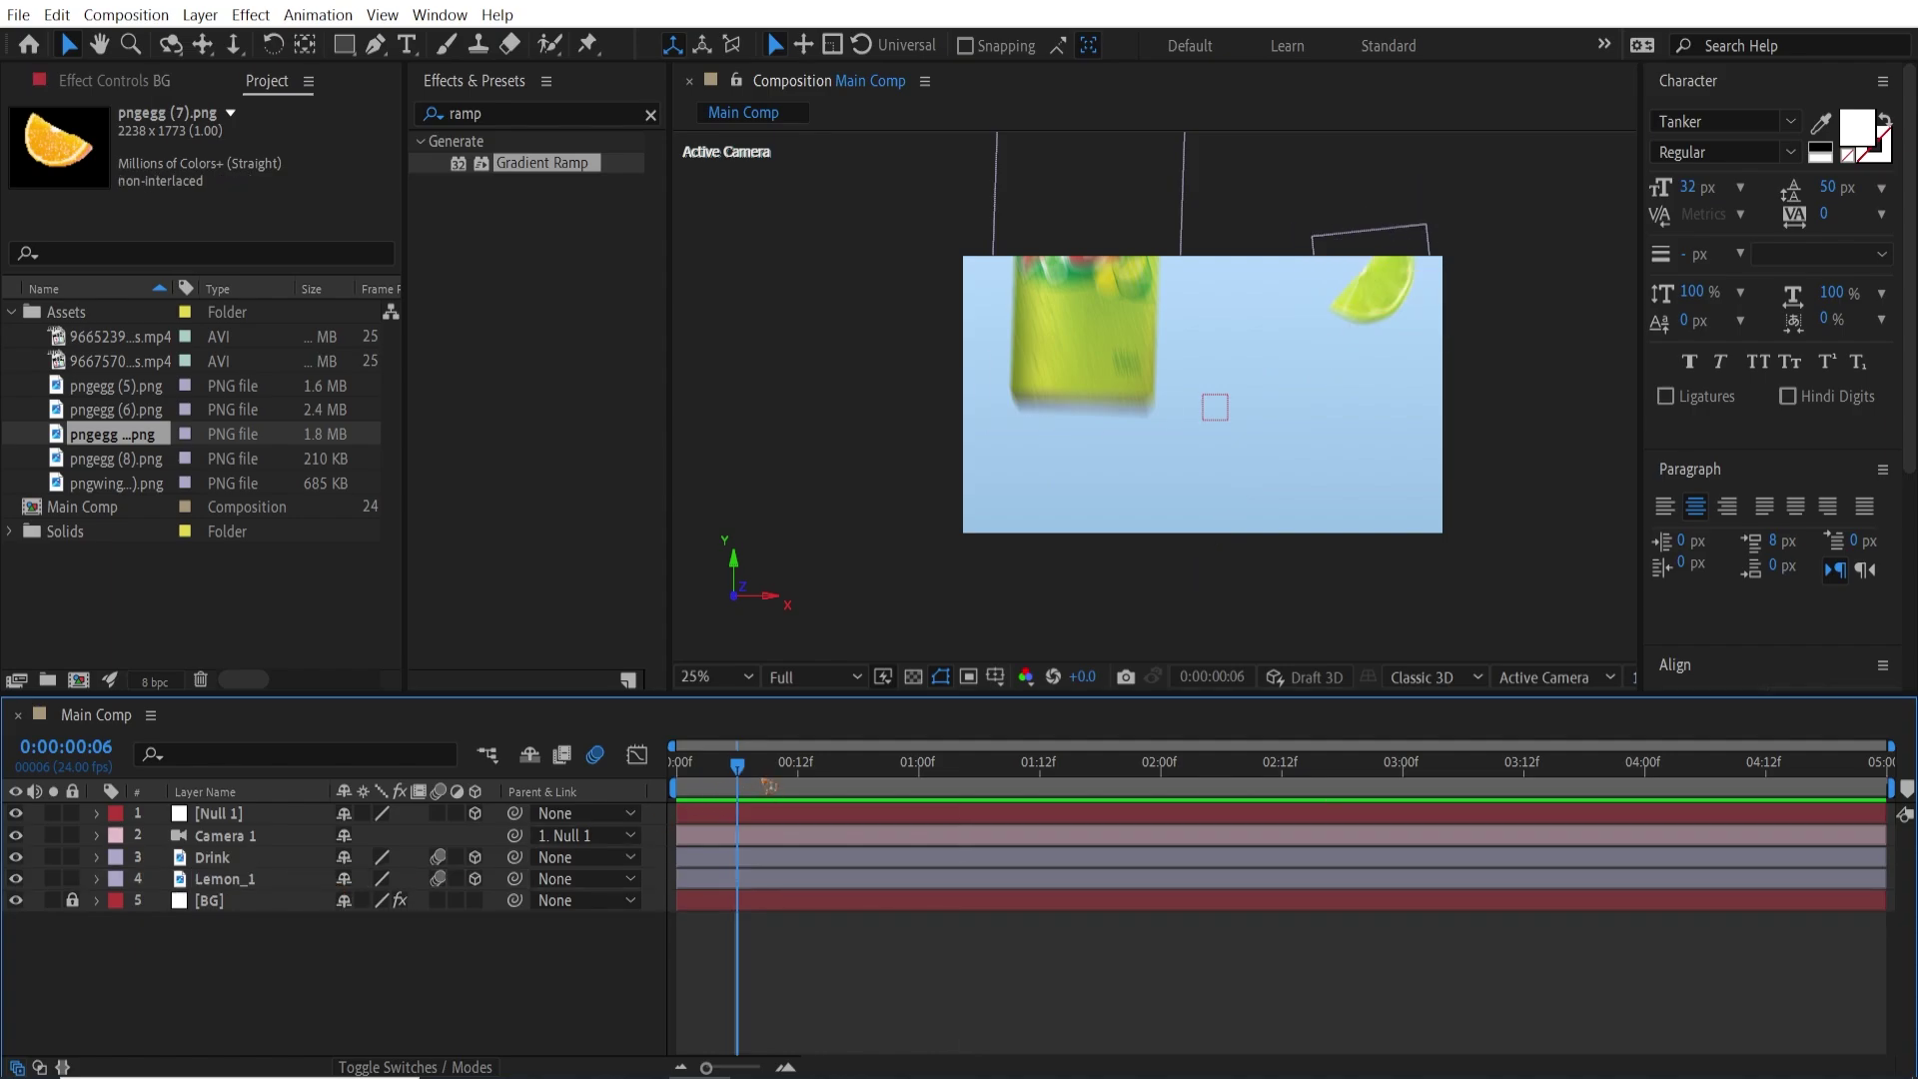
# Add a null object above Lemon_1 at 0:00:00:16, make it a 3D layer, and parent Lemon_1 to it.
pyautogui.moveTo(742, 769); pyautogui.dragTo(852, 819)
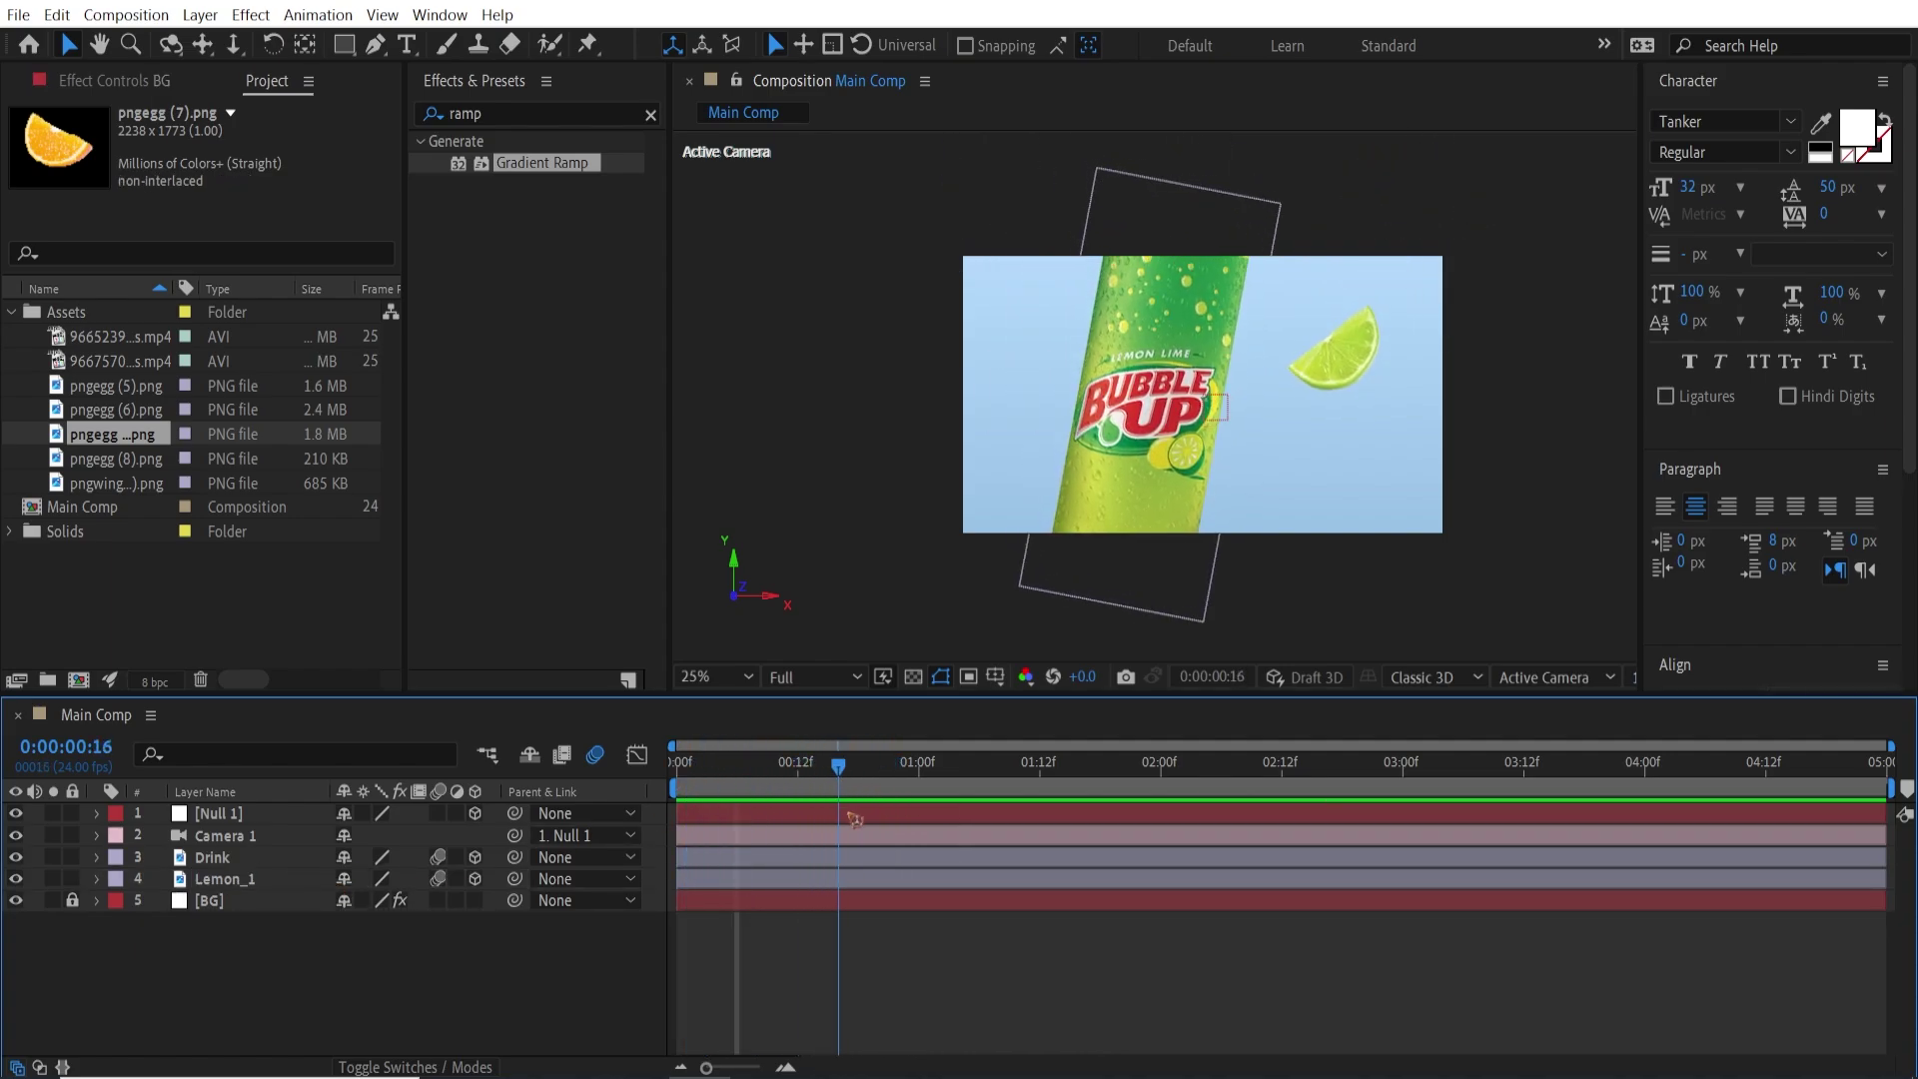
pyautogui.click(290, 885)
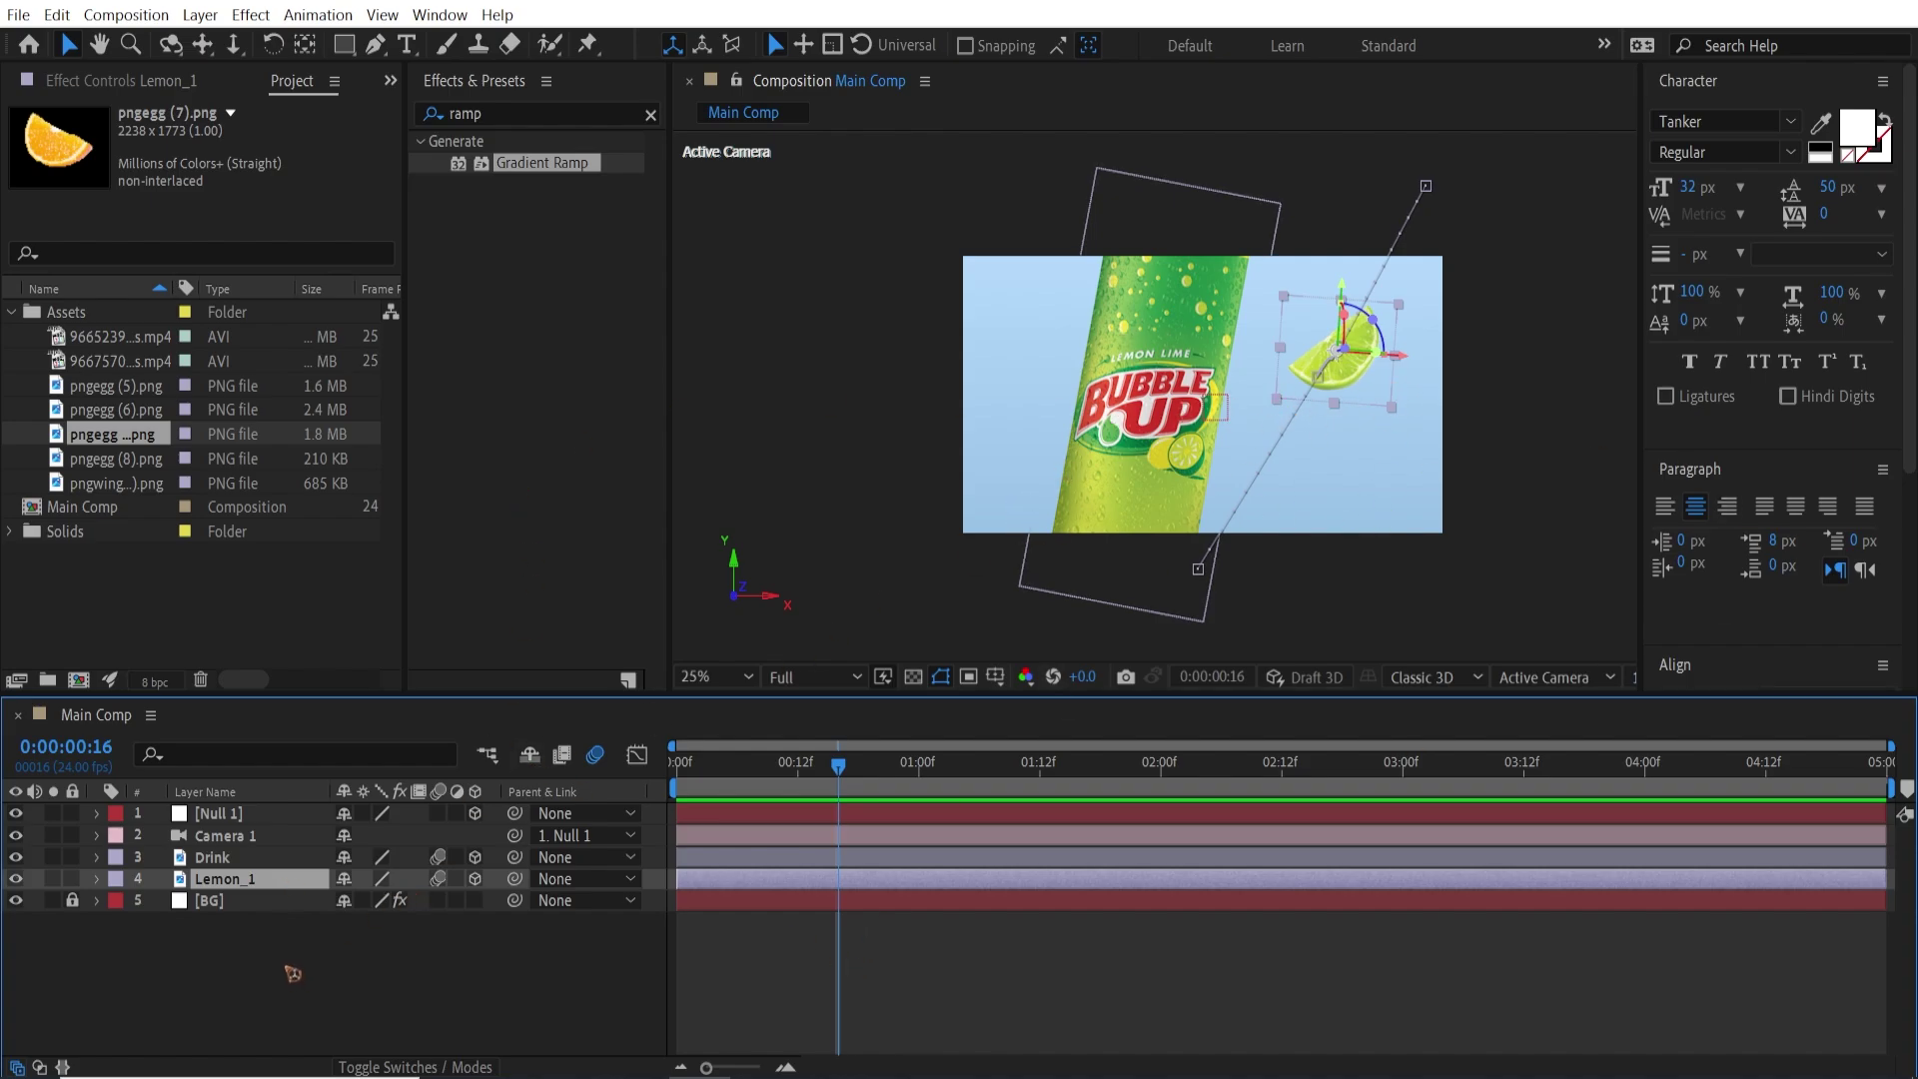
pyautogui.click(200, 15)
pyautogui.moveTo(300, 42)
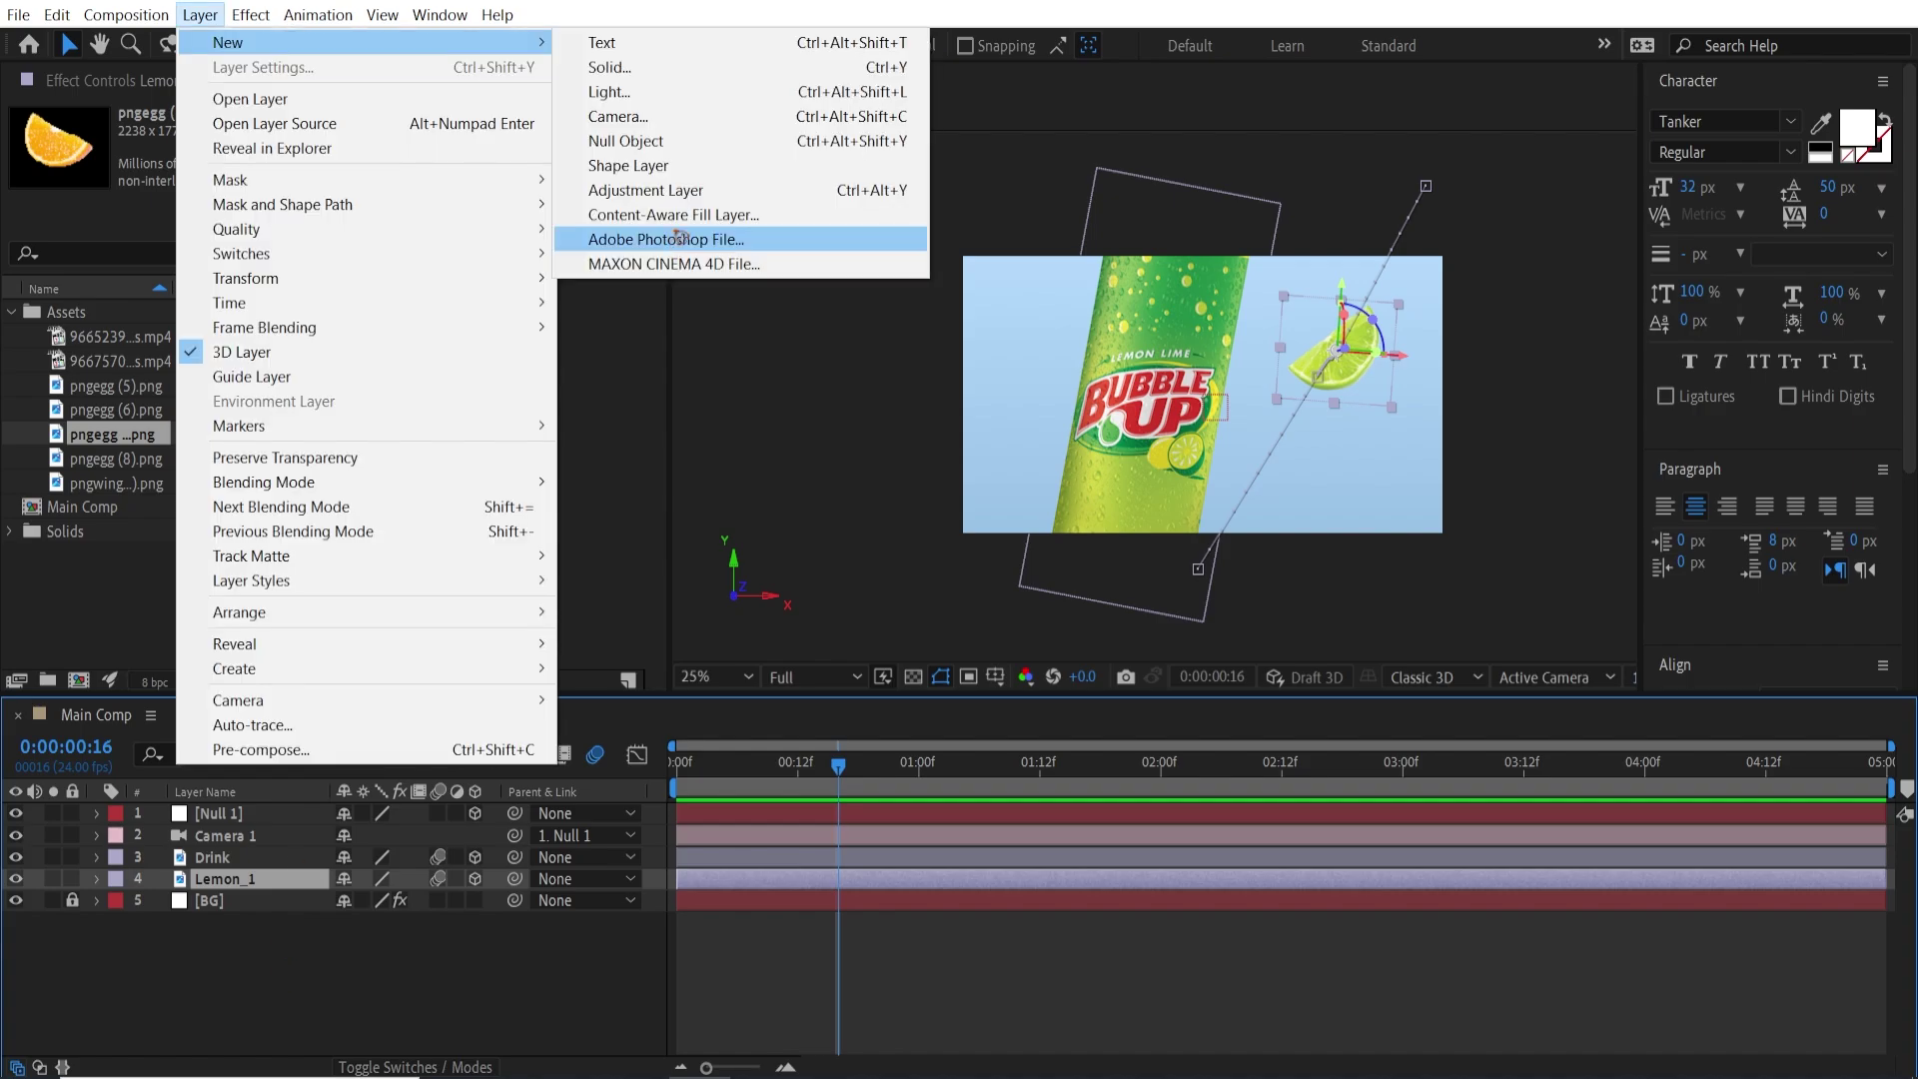
pyautogui.click(700, 149)
pyautogui.click(476, 879)
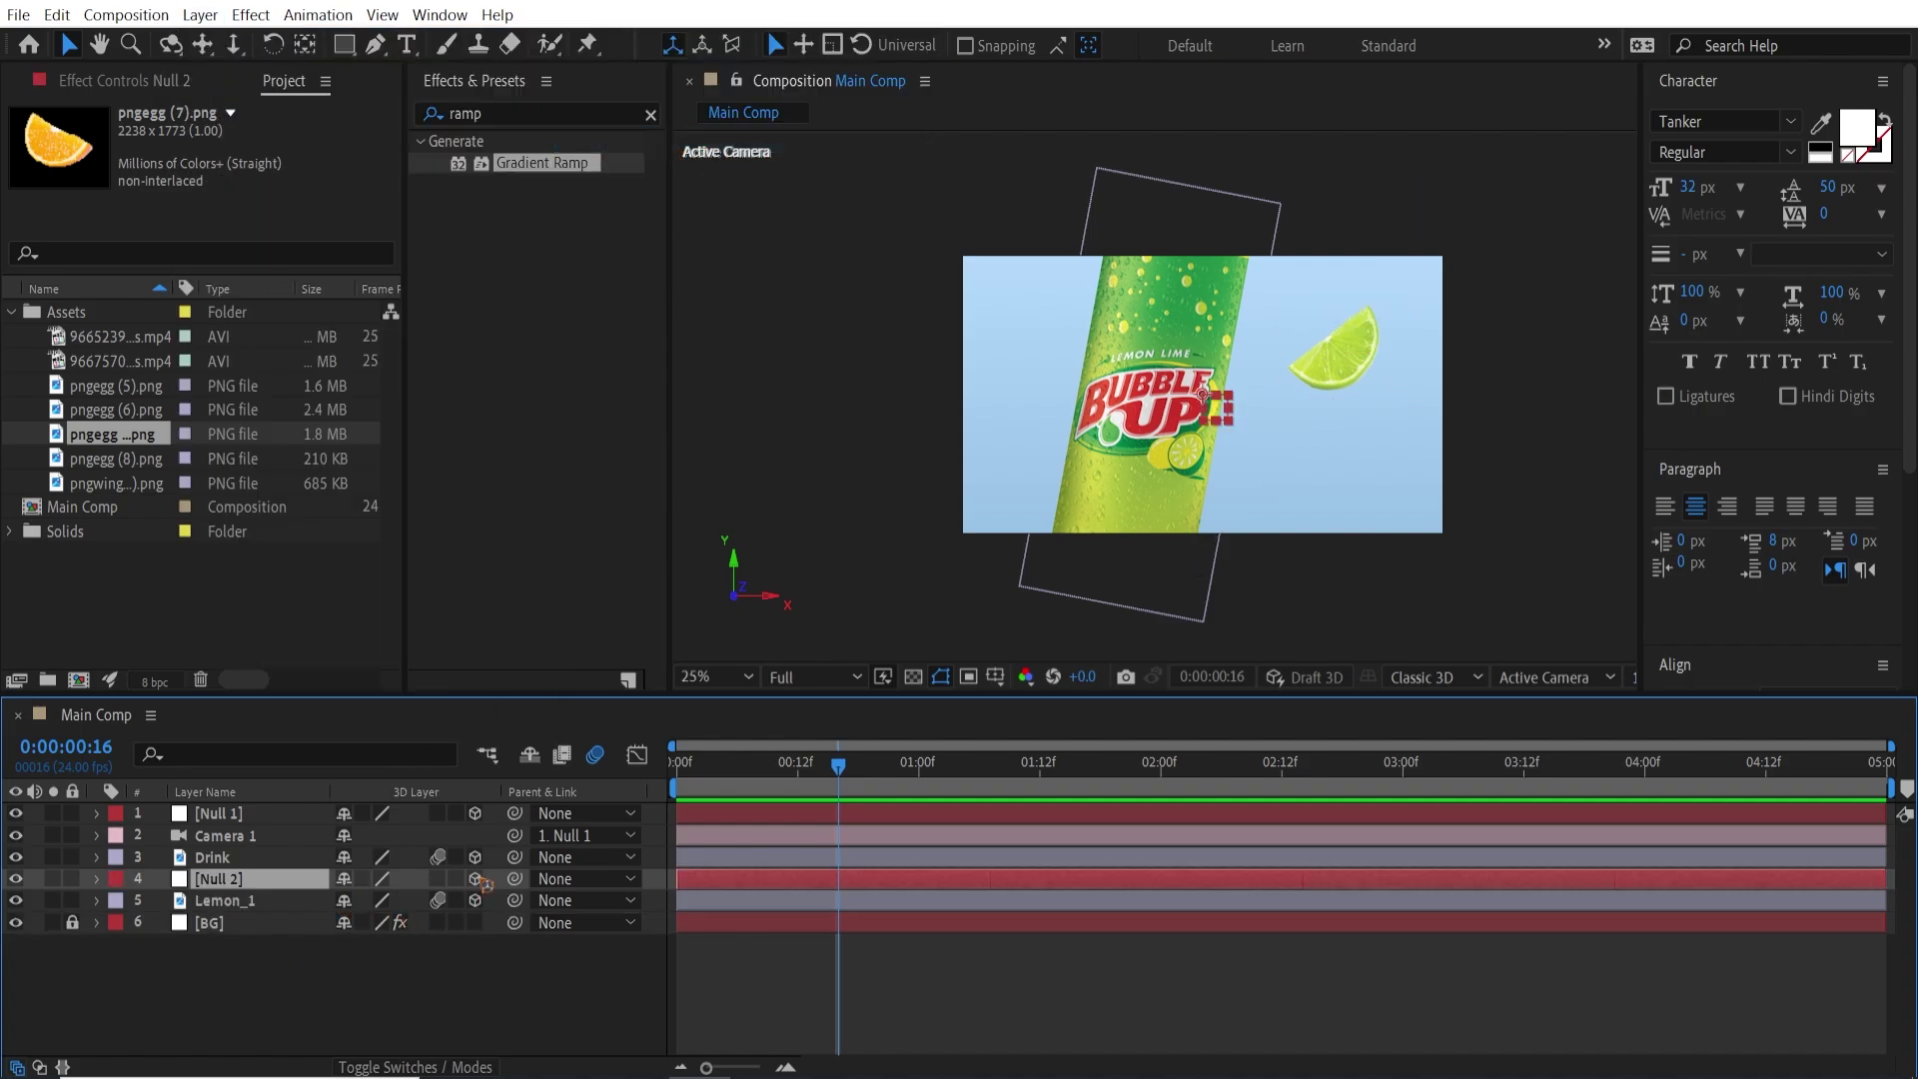
pyautogui.click(257, 905)
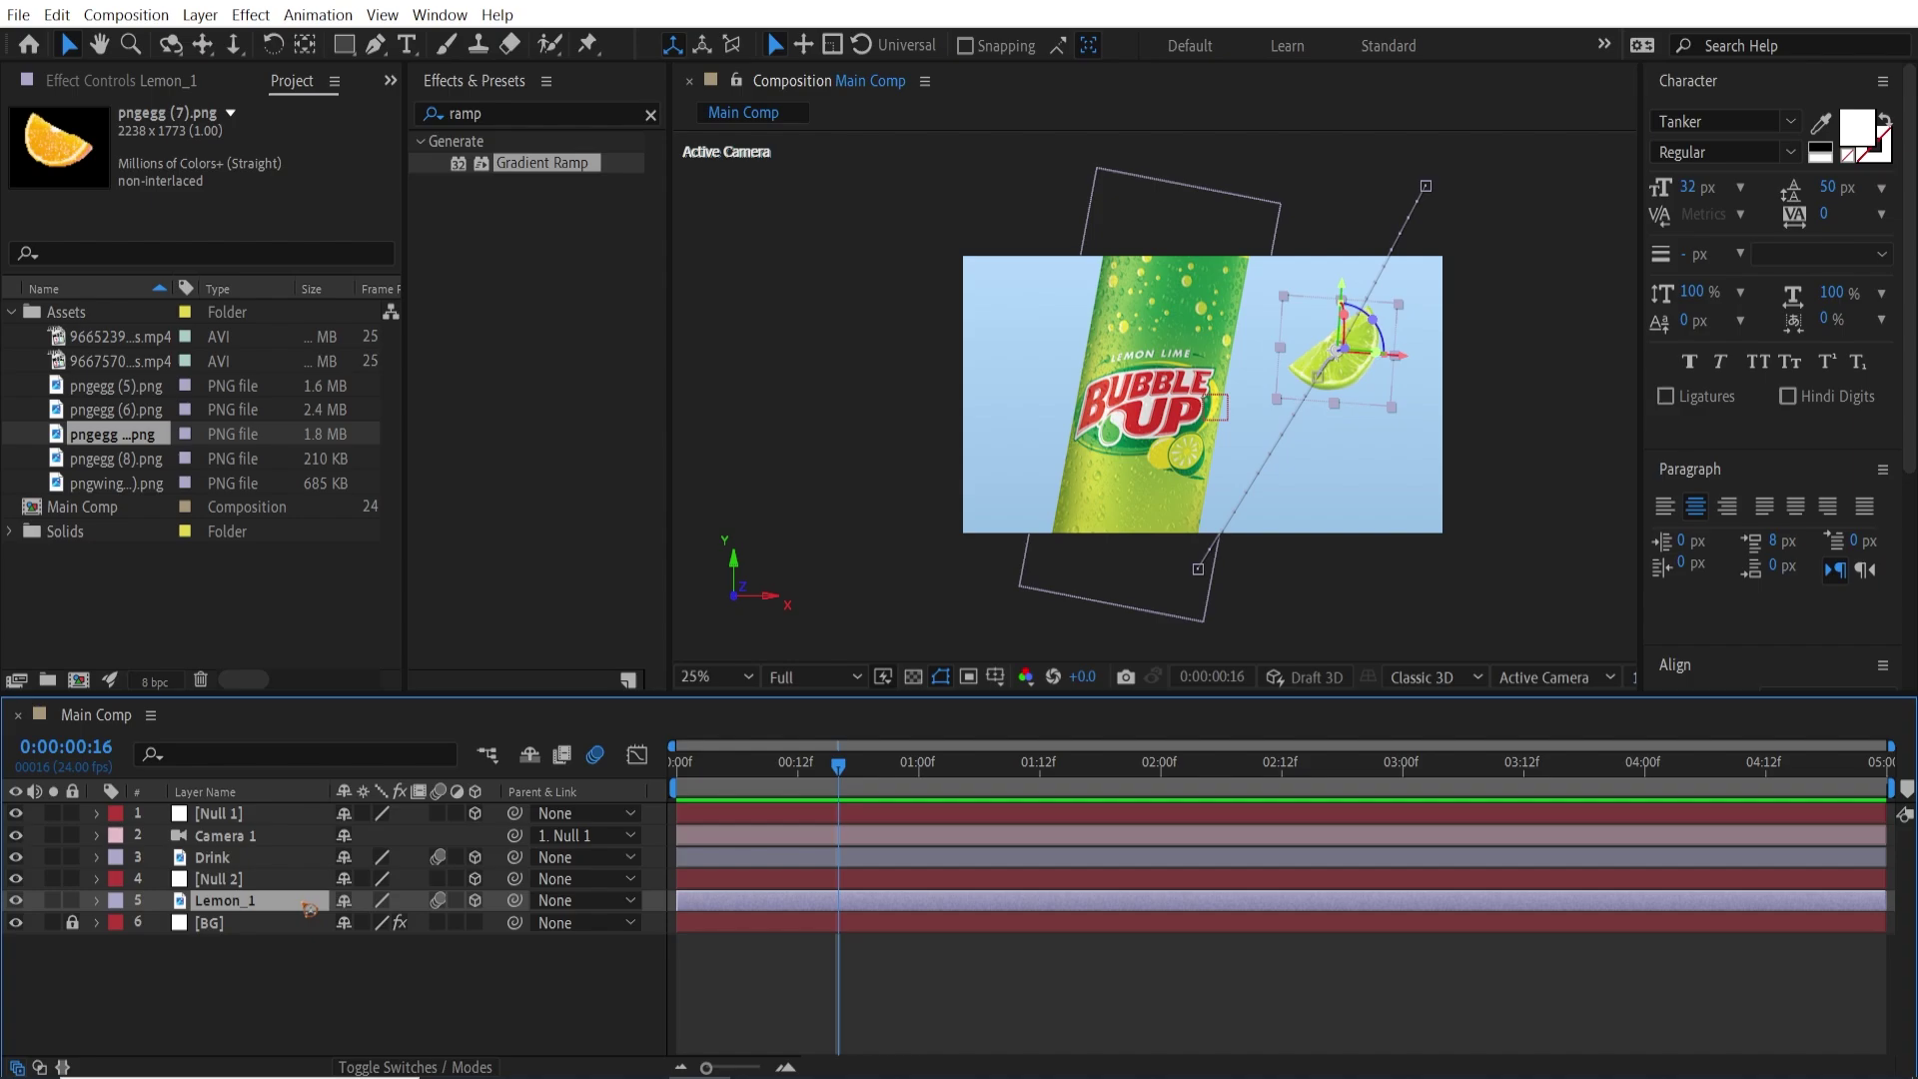
pyautogui.moveTo(515, 900); pyautogui.dragTo(236, 881)
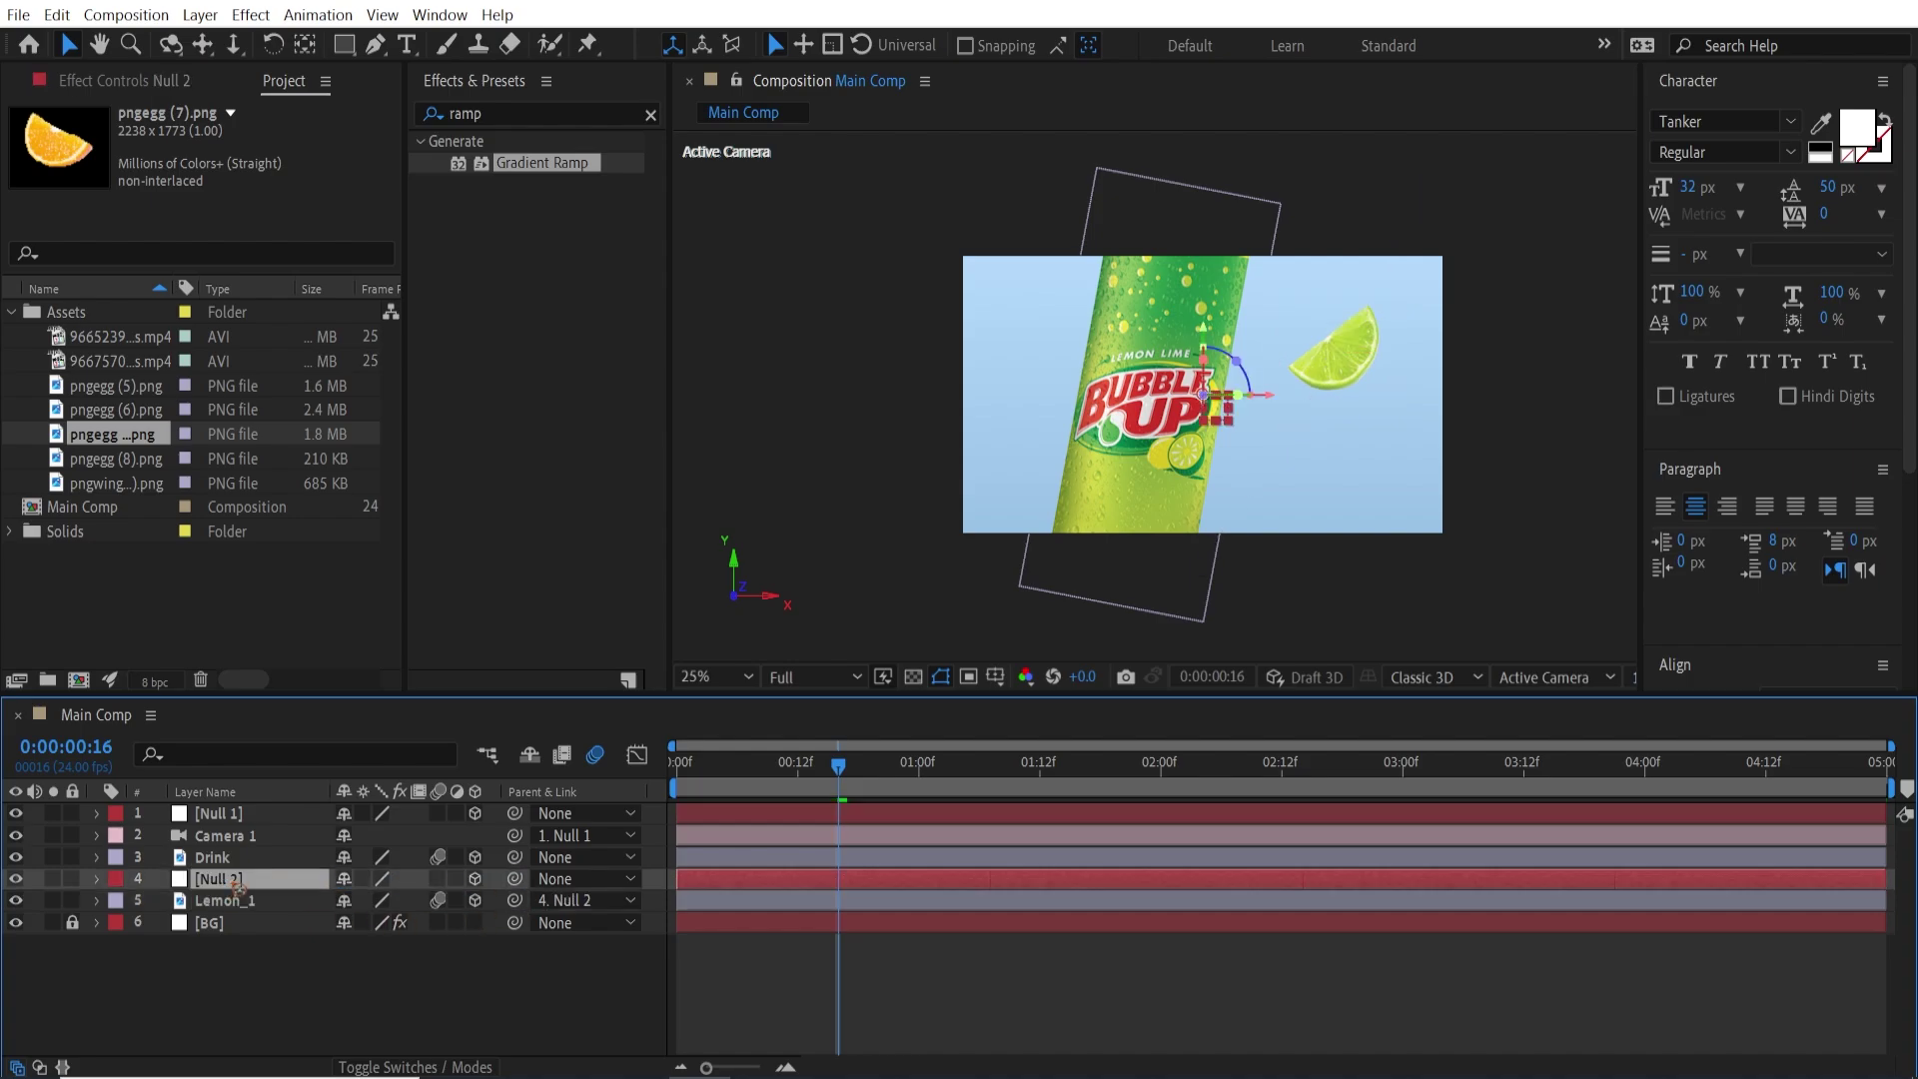
# Try setting Null 2's Z position to 1904 and its scale to 168%, and preview the animation.
pyautogui.press('p')
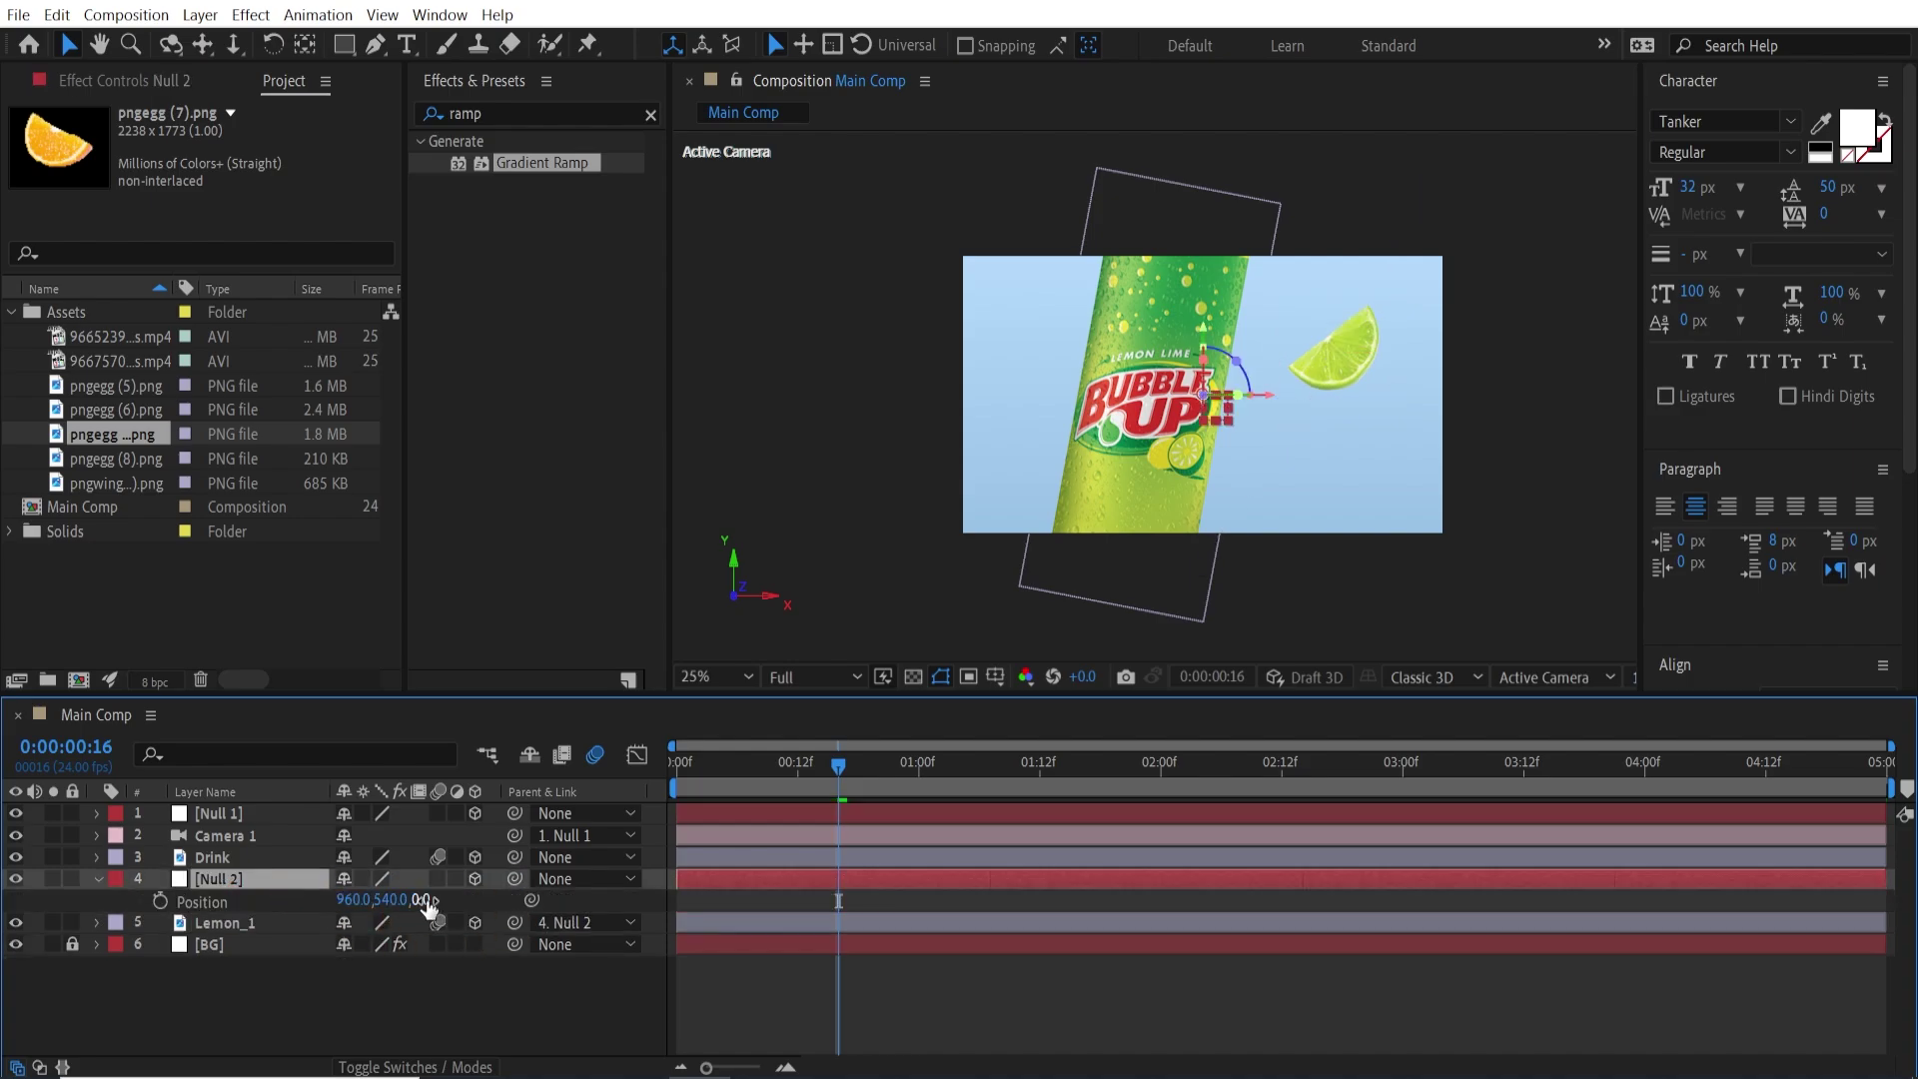
pyautogui.moveTo(426, 903); pyautogui.dragTo(1137, 906)
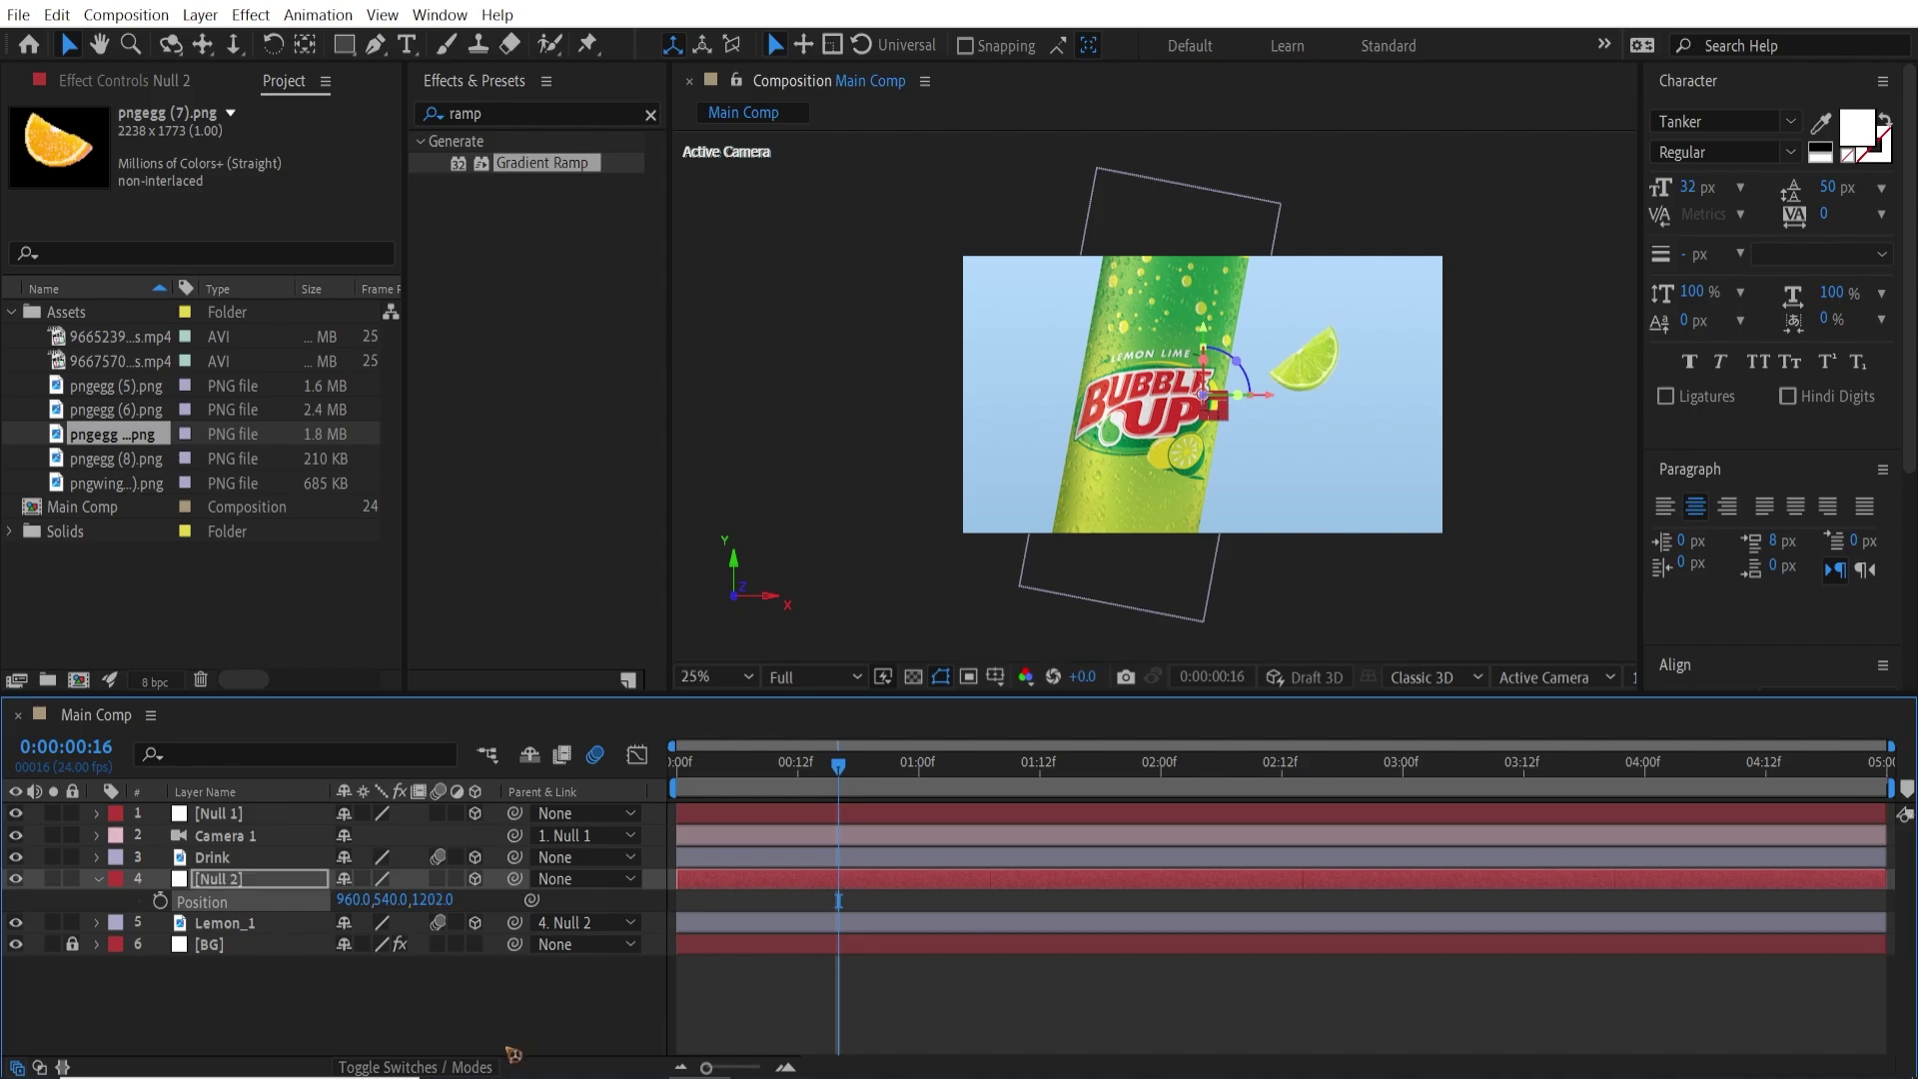
pyautogui.moveTo(430, 901); pyautogui.dragTo(1236, 900)
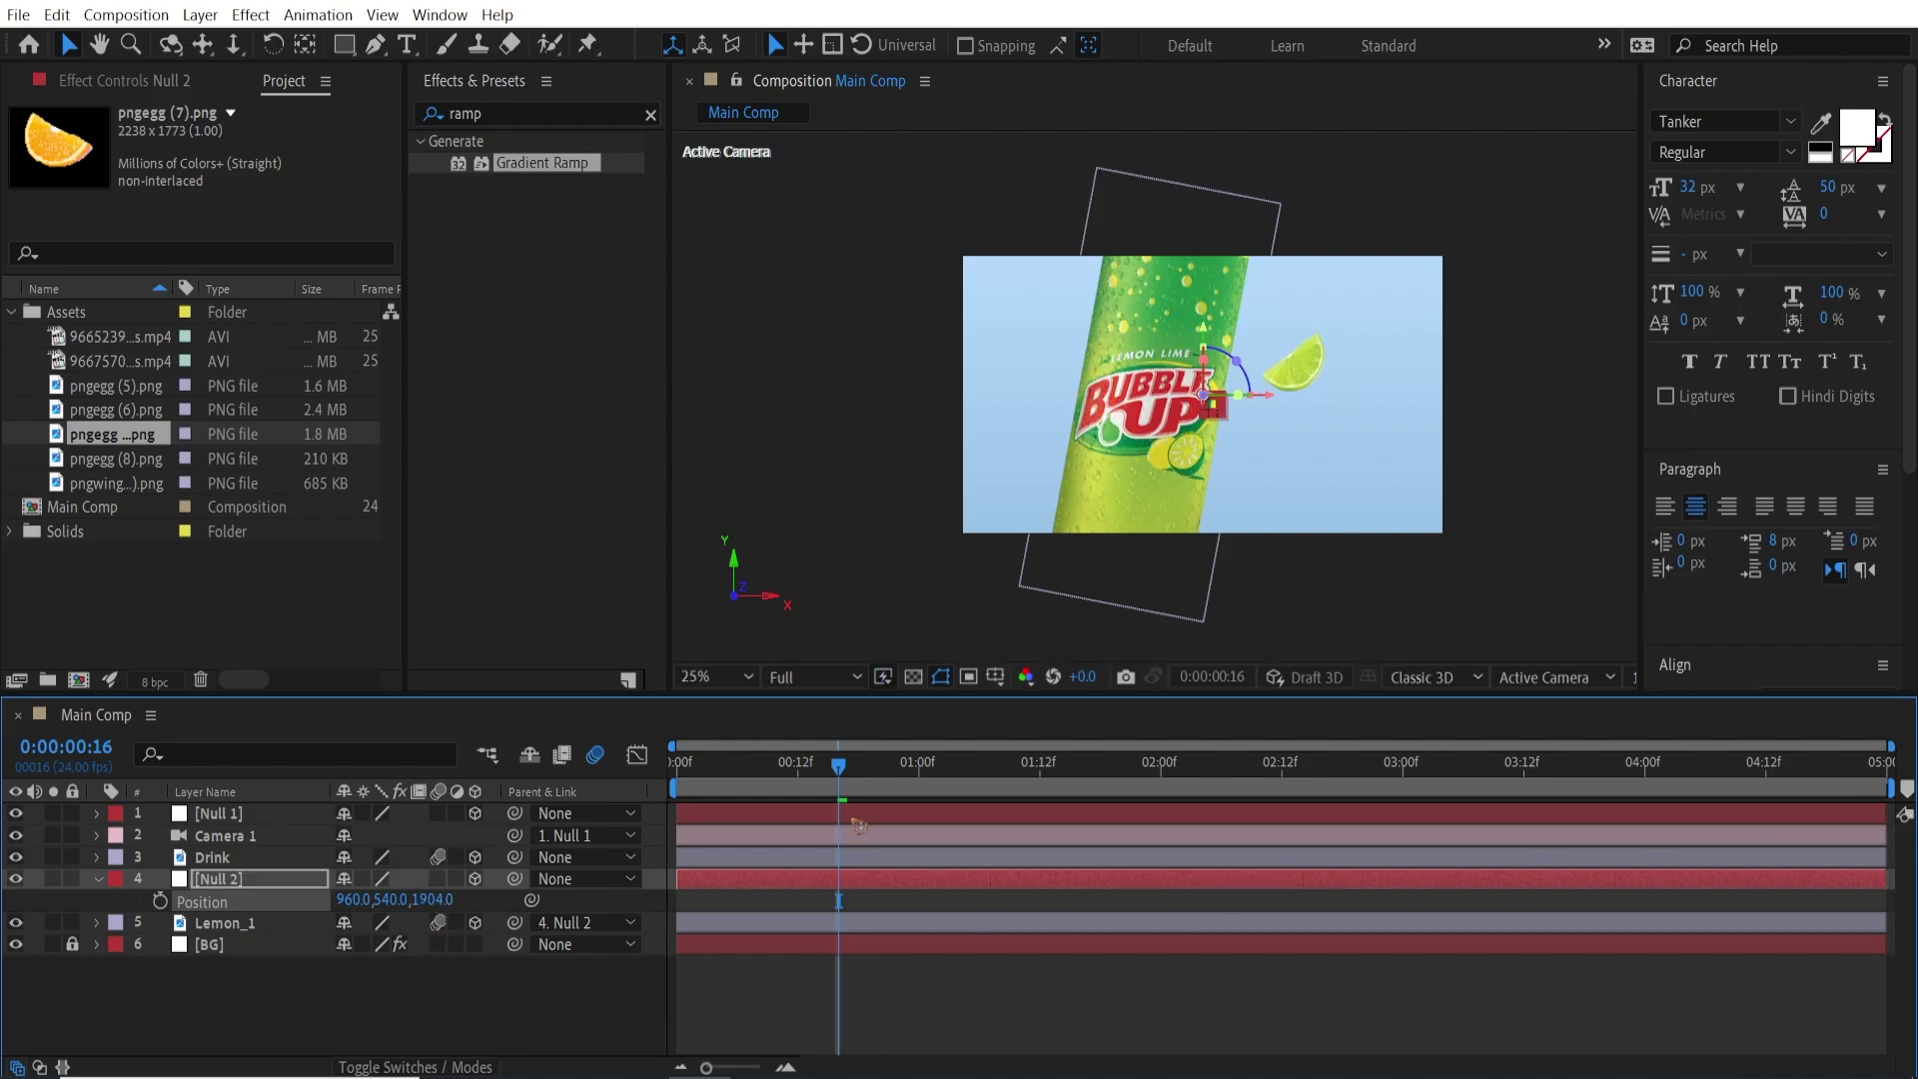
pyautogui.press('s')
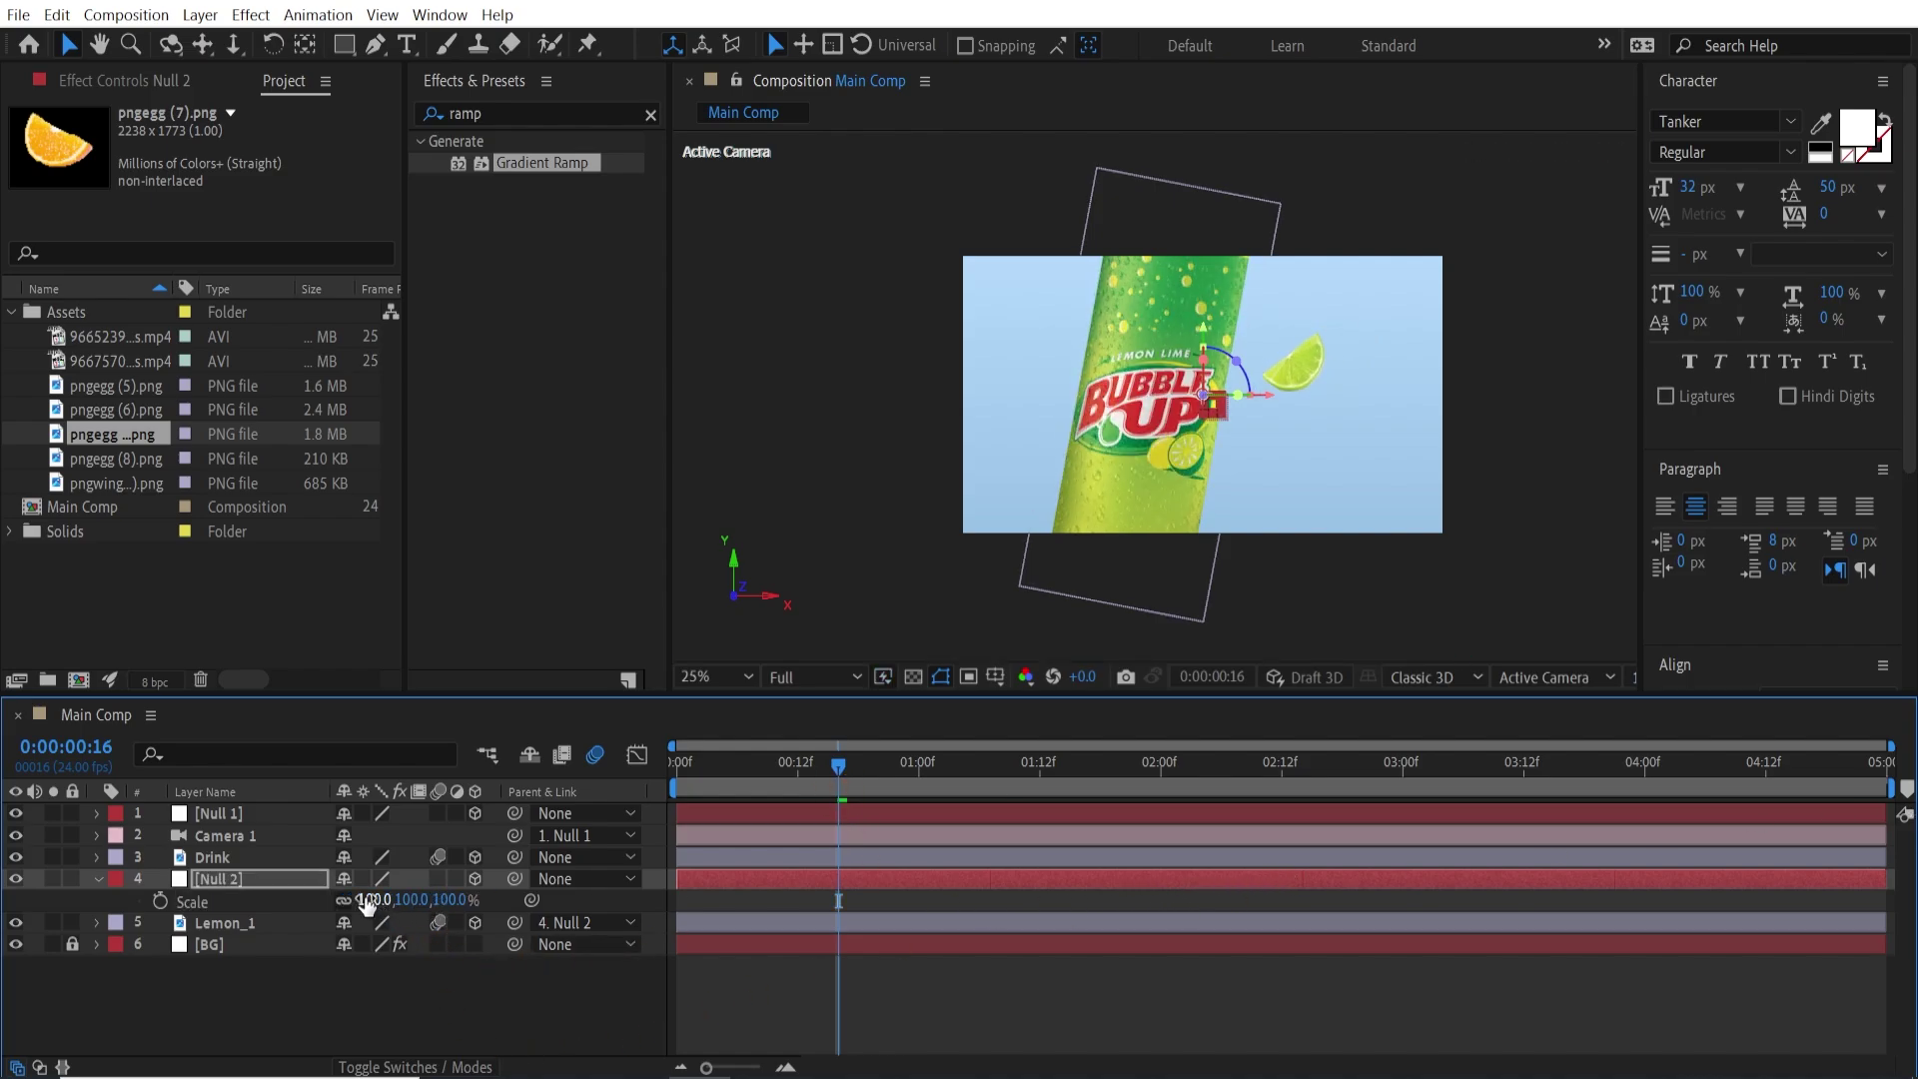
pyautogui.moveTo(365, 899); pyautogui.dragTo(425, 893)
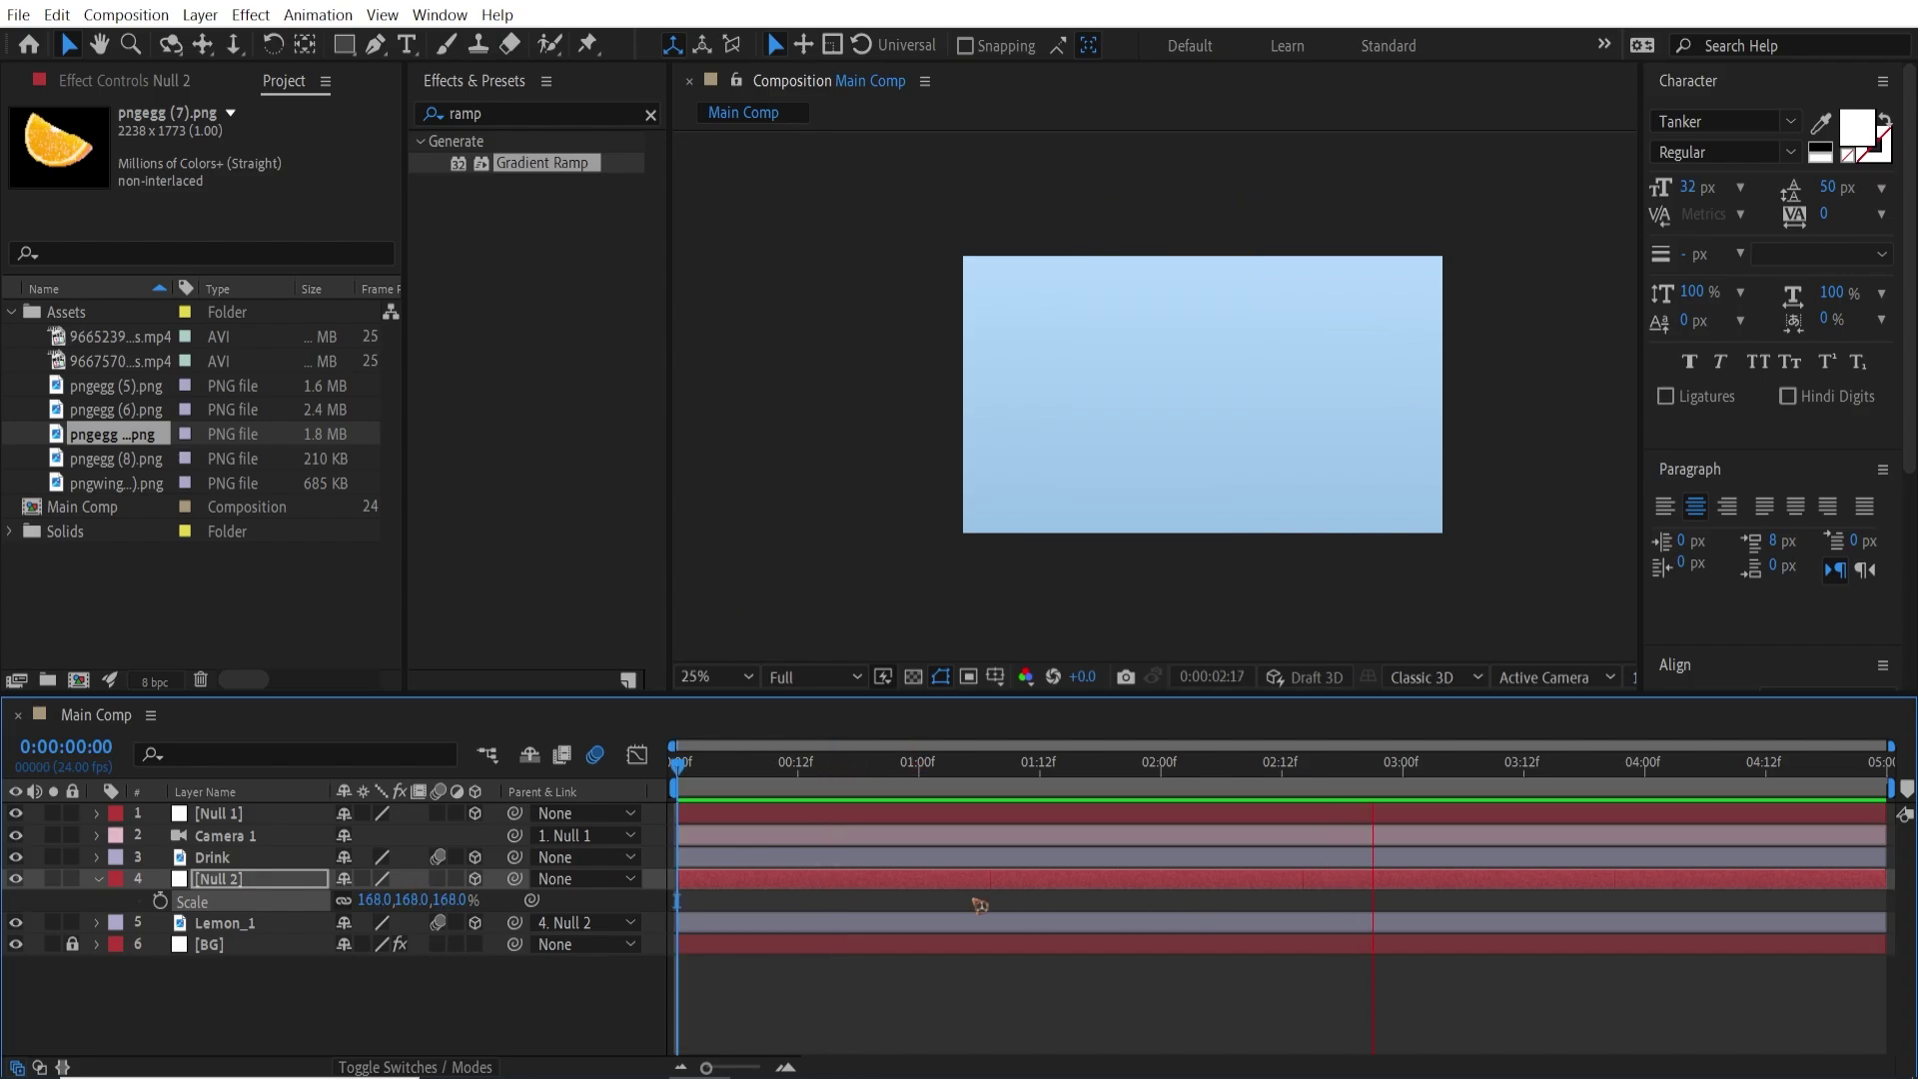
pyautogui.press('space')
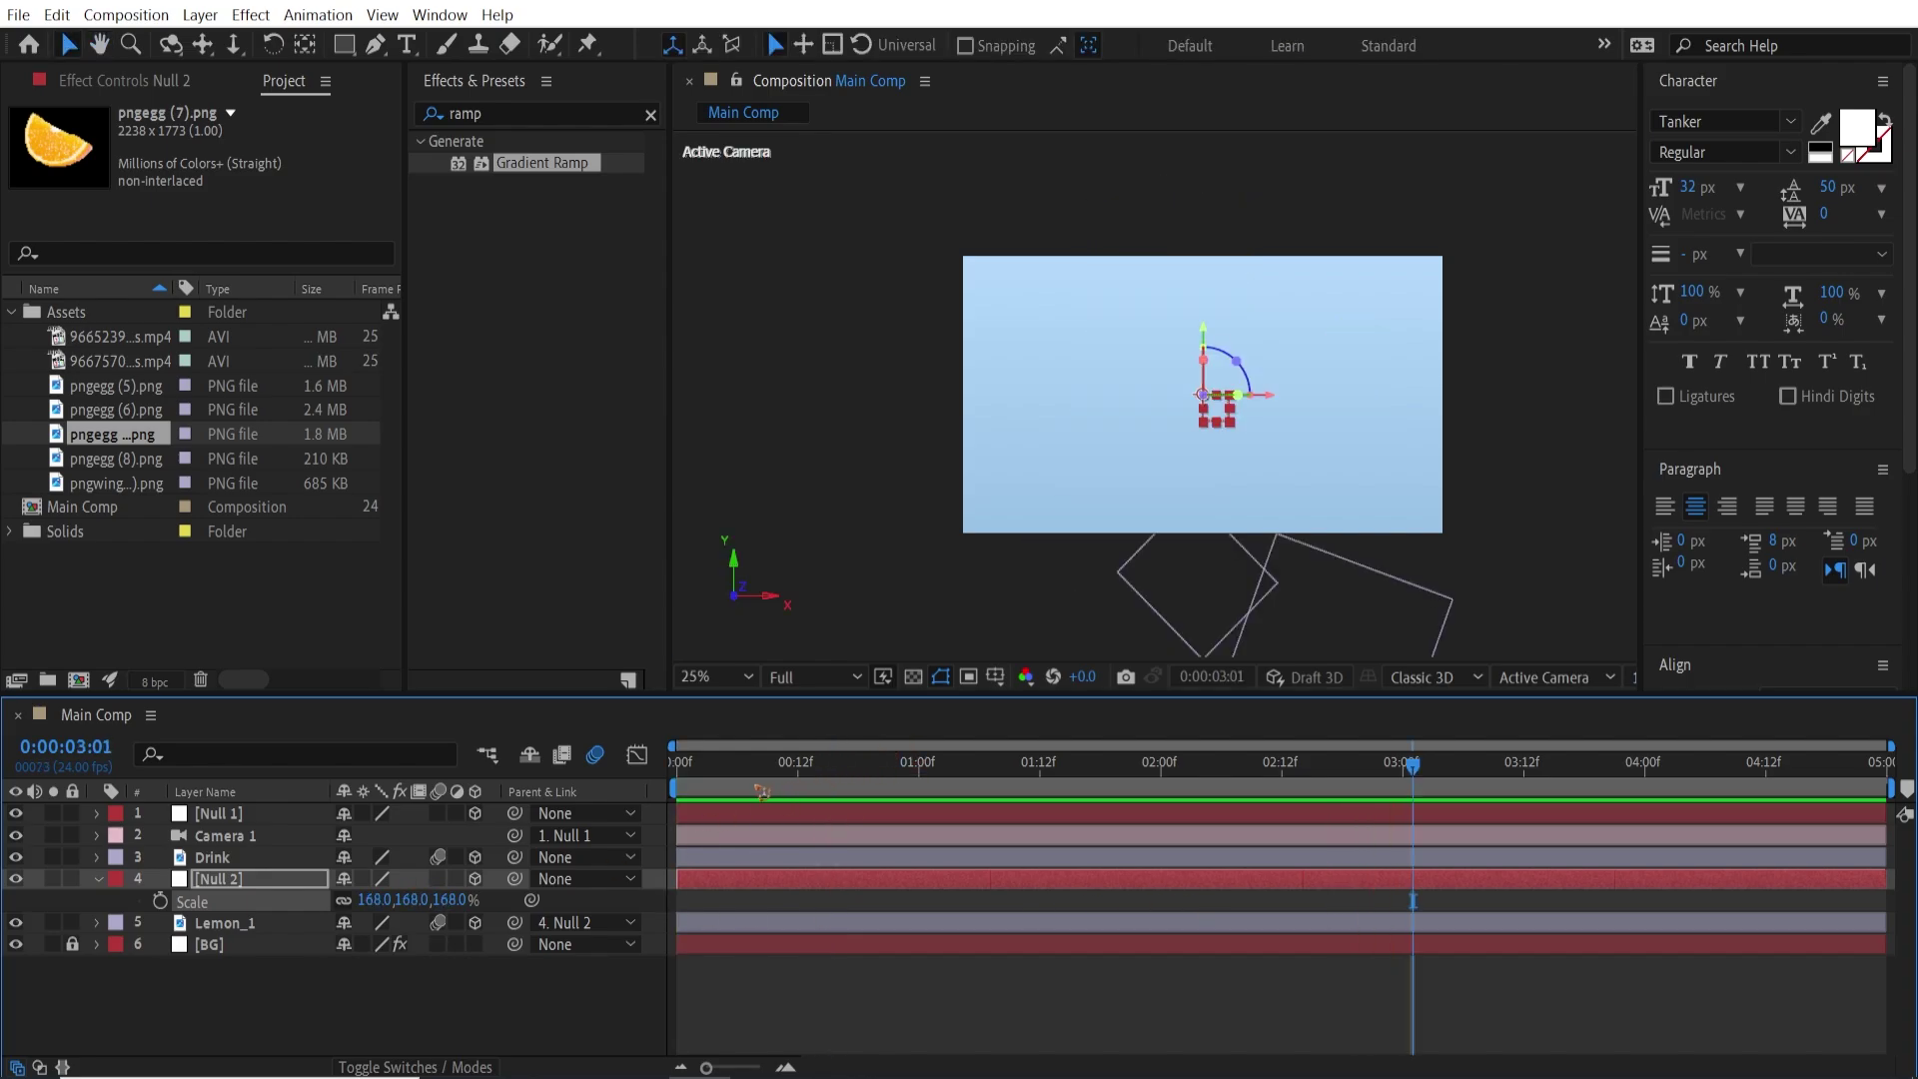
pyautogui.moveTo(762, 774); pyautogui.dragTo(811, 787)
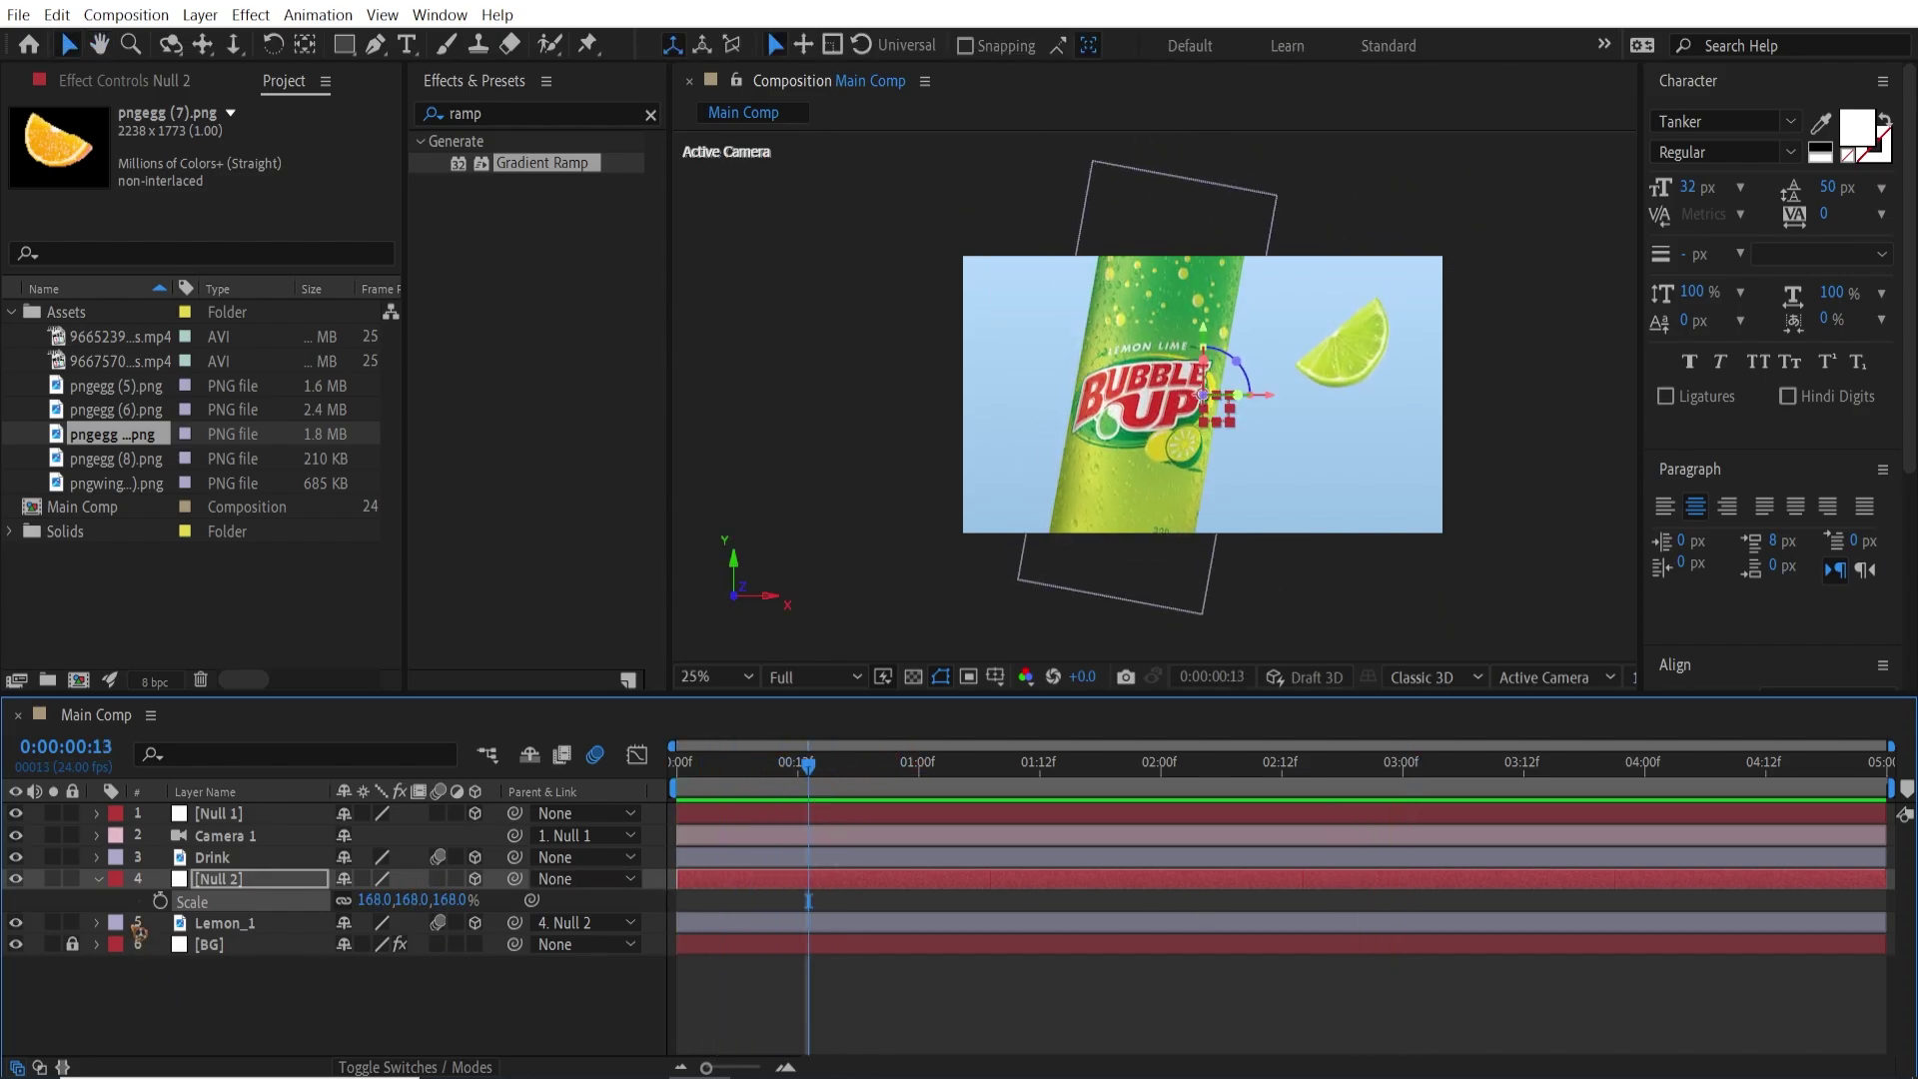
# Collapse Null 2's properties and delete the Null 2 layer.
pyautogui.click(99, 879)
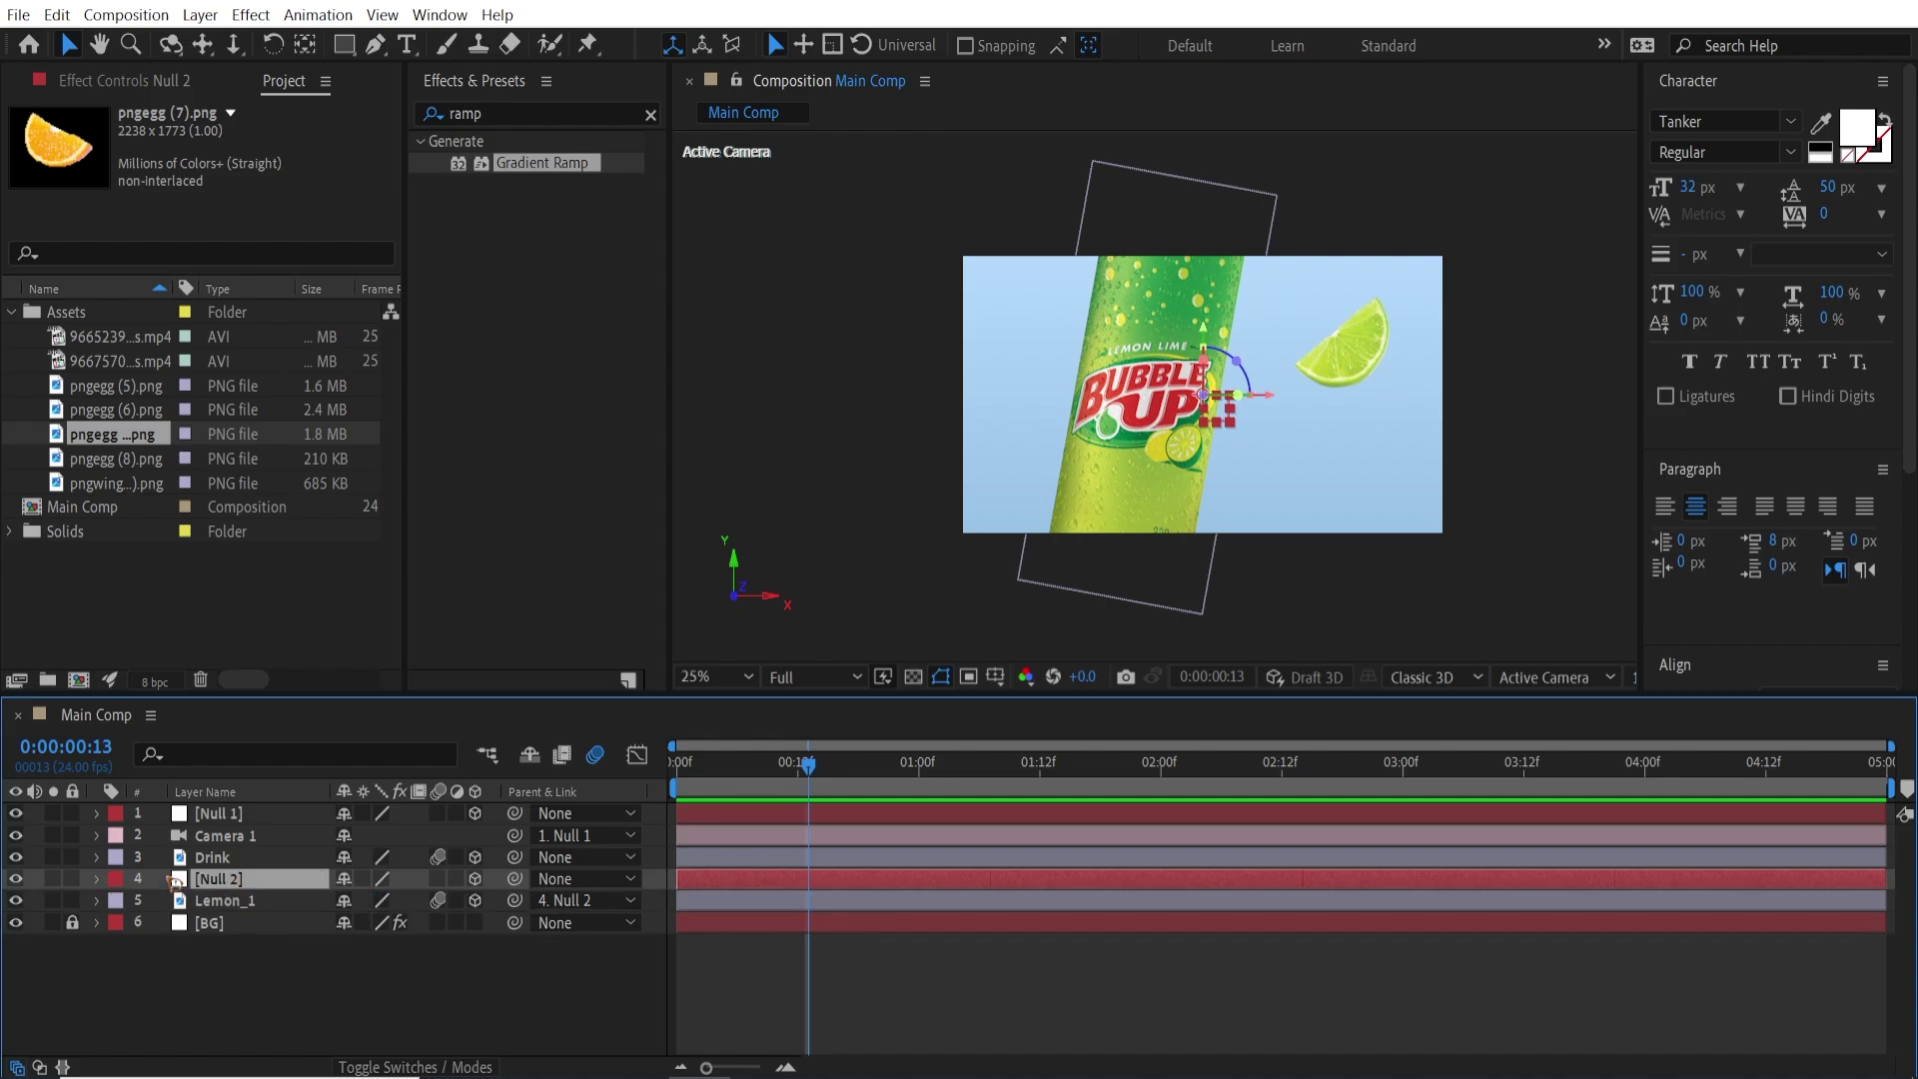
pyautogui.press('Delete')
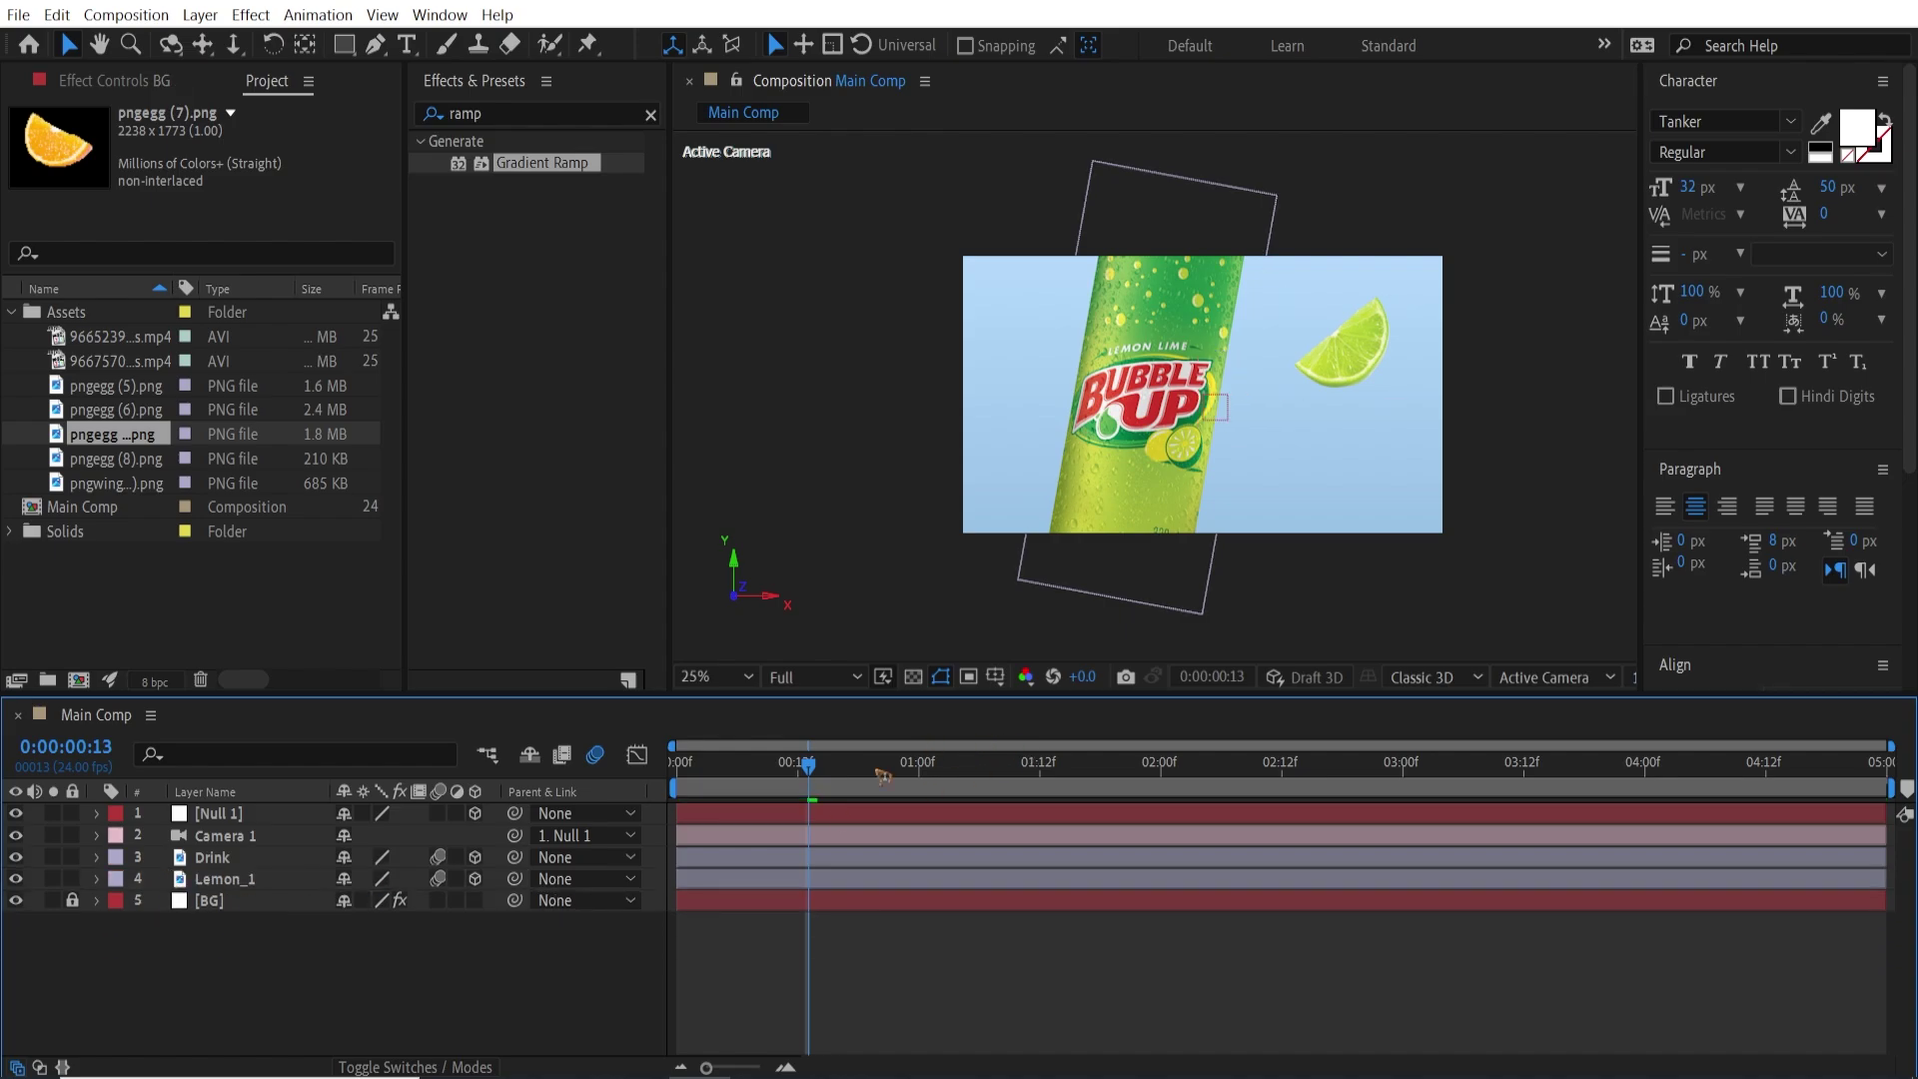
# Duplicate Lemon_1 and swap the copy's source for the orange slice pngegg (7).png.
pyautogui.click(270, 879)
pyautogui.hotkey('ctrl', 'd')
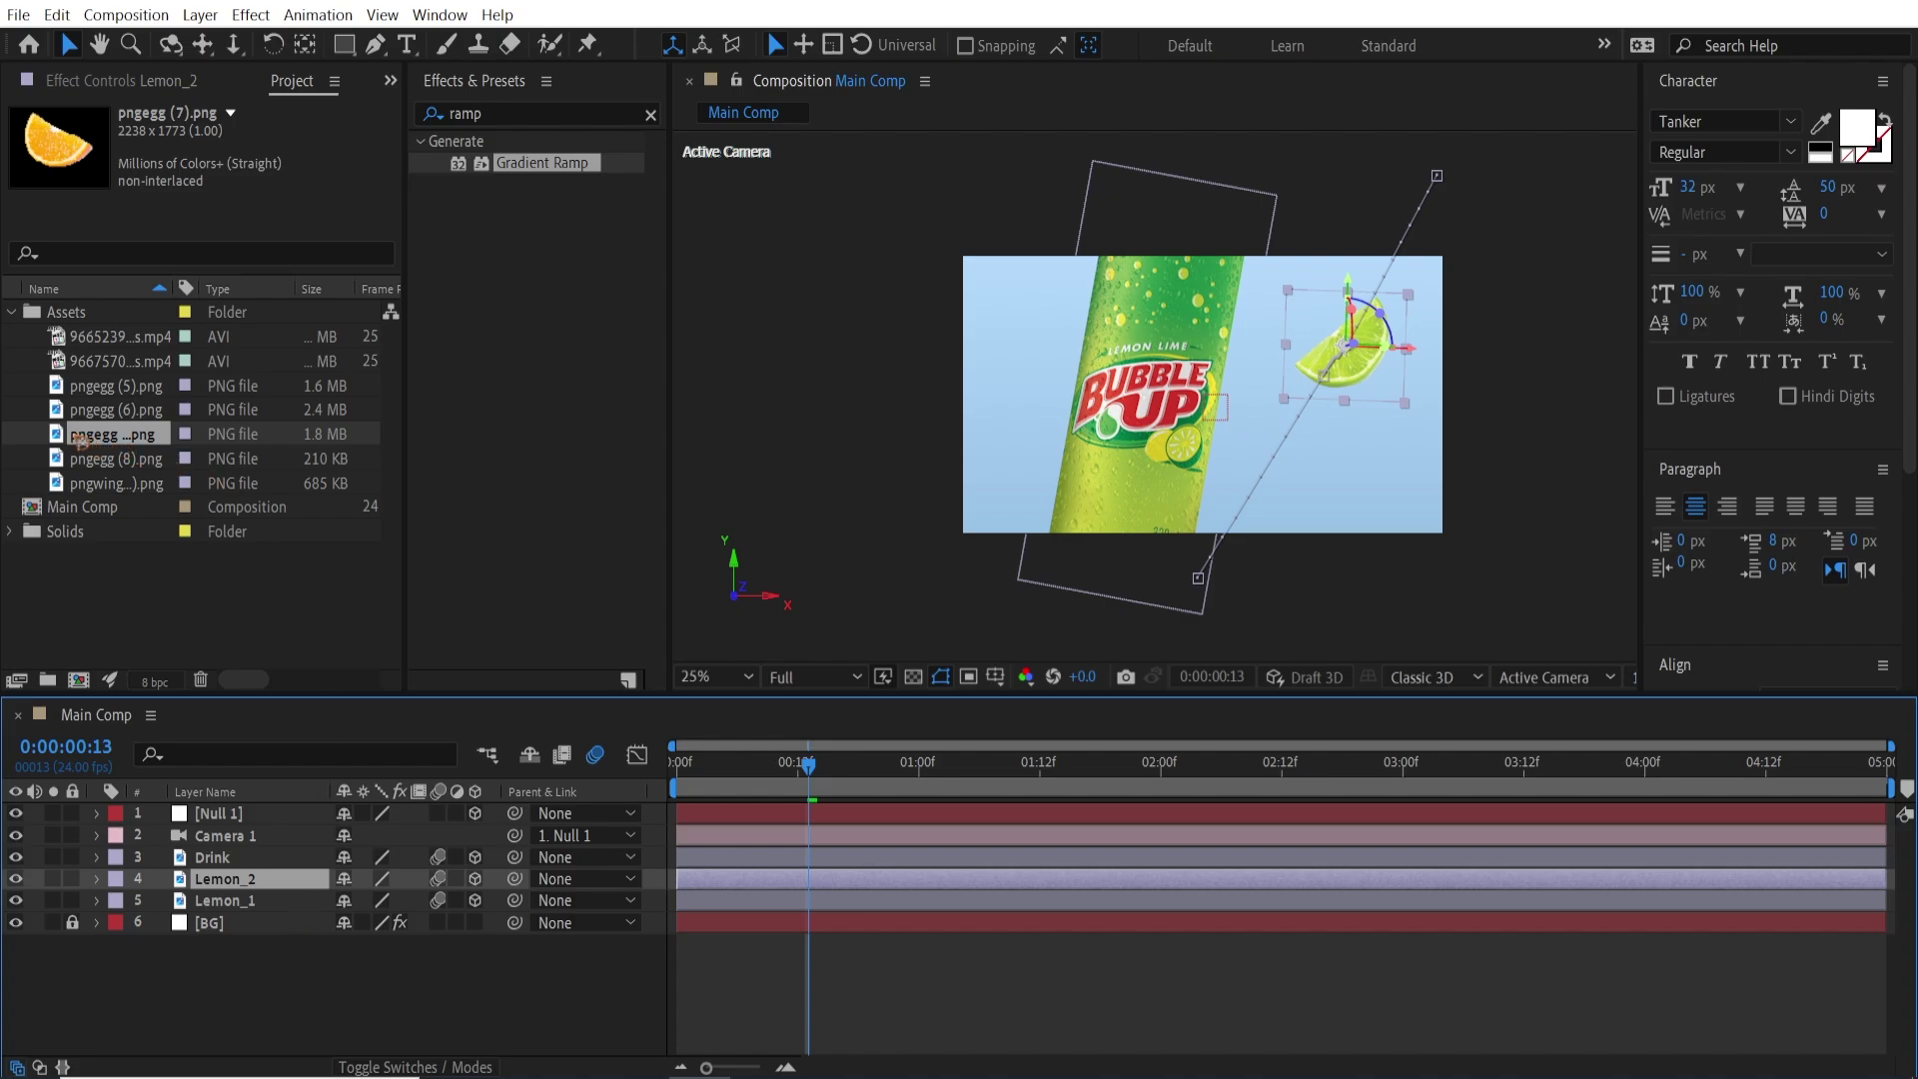
pyautogui.moveTo(71, 438); pyautogui.dragTo(1395, 366)
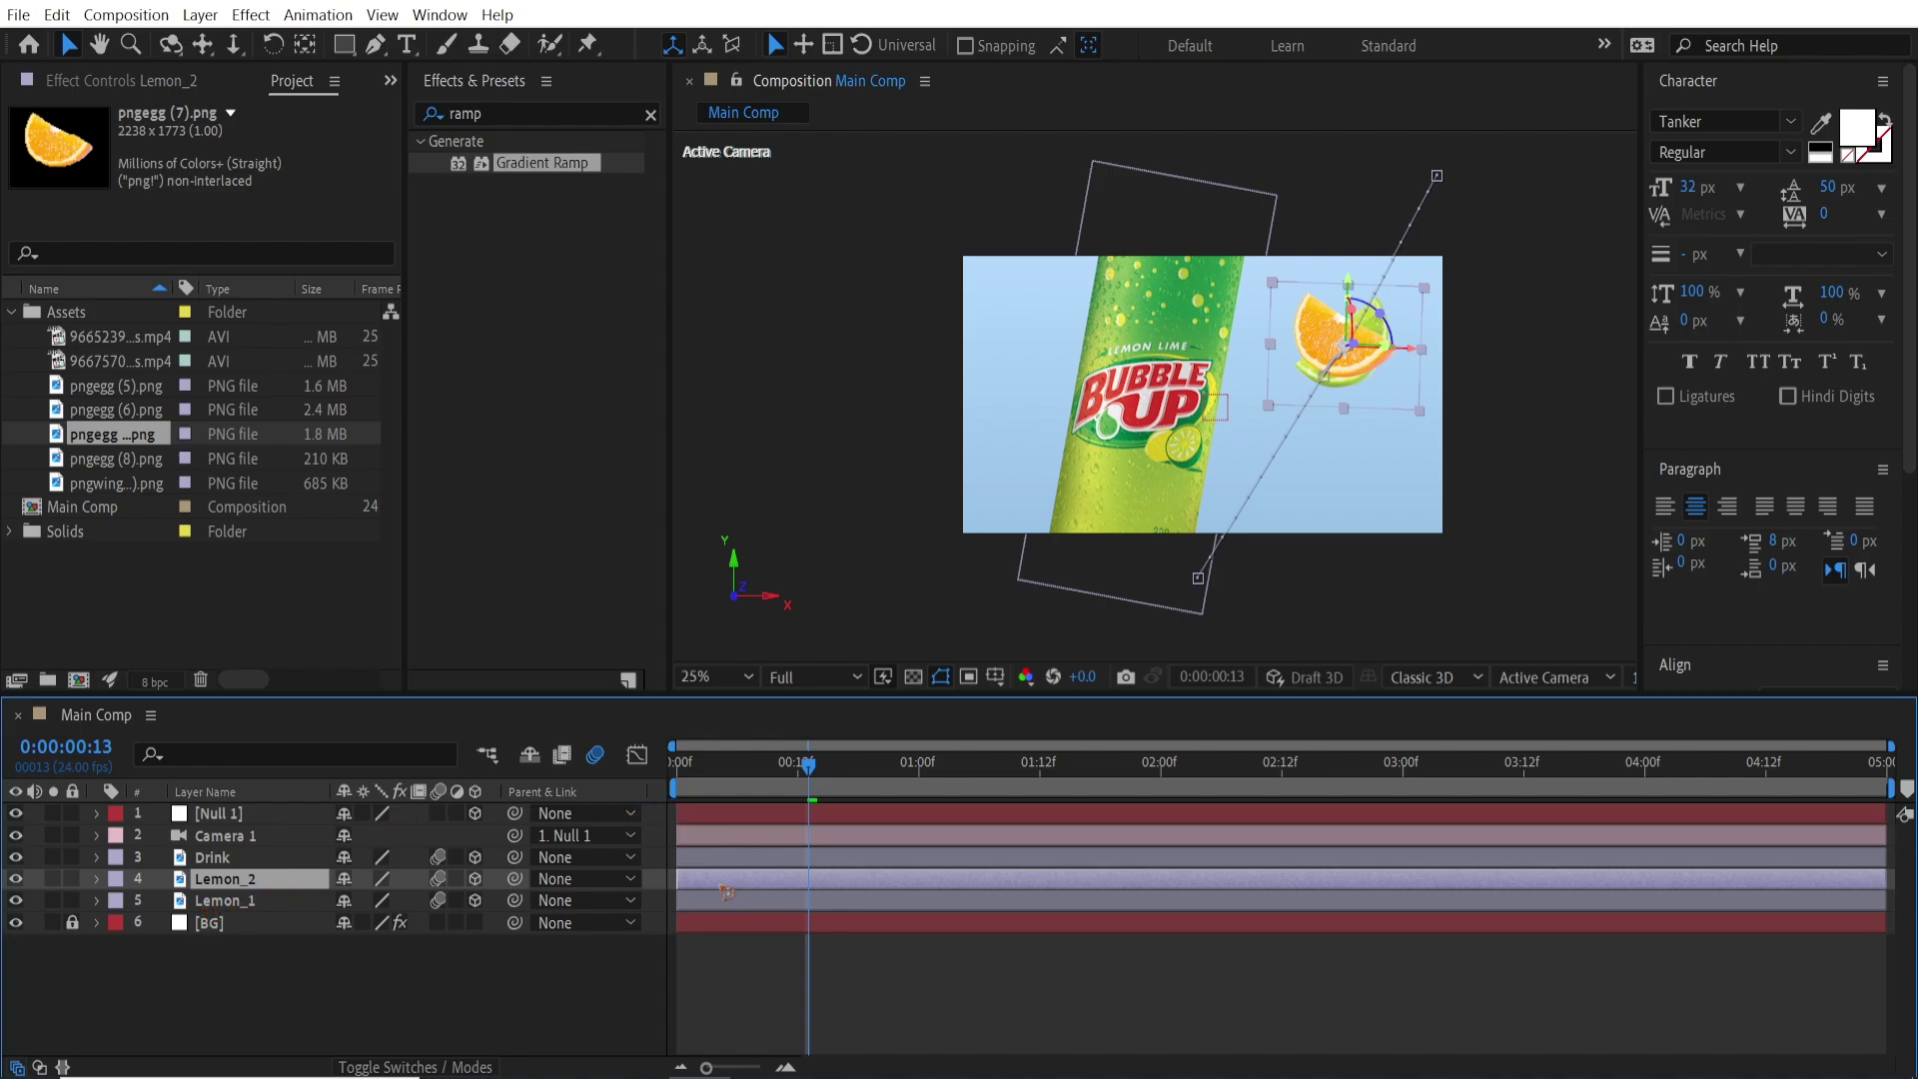
# Shift Lemon_2's whole motion path right to about 2216, 292.2, 2557 at 0:00:00:13, and scale the slice to 30.4%.
pyautogui.press('u')
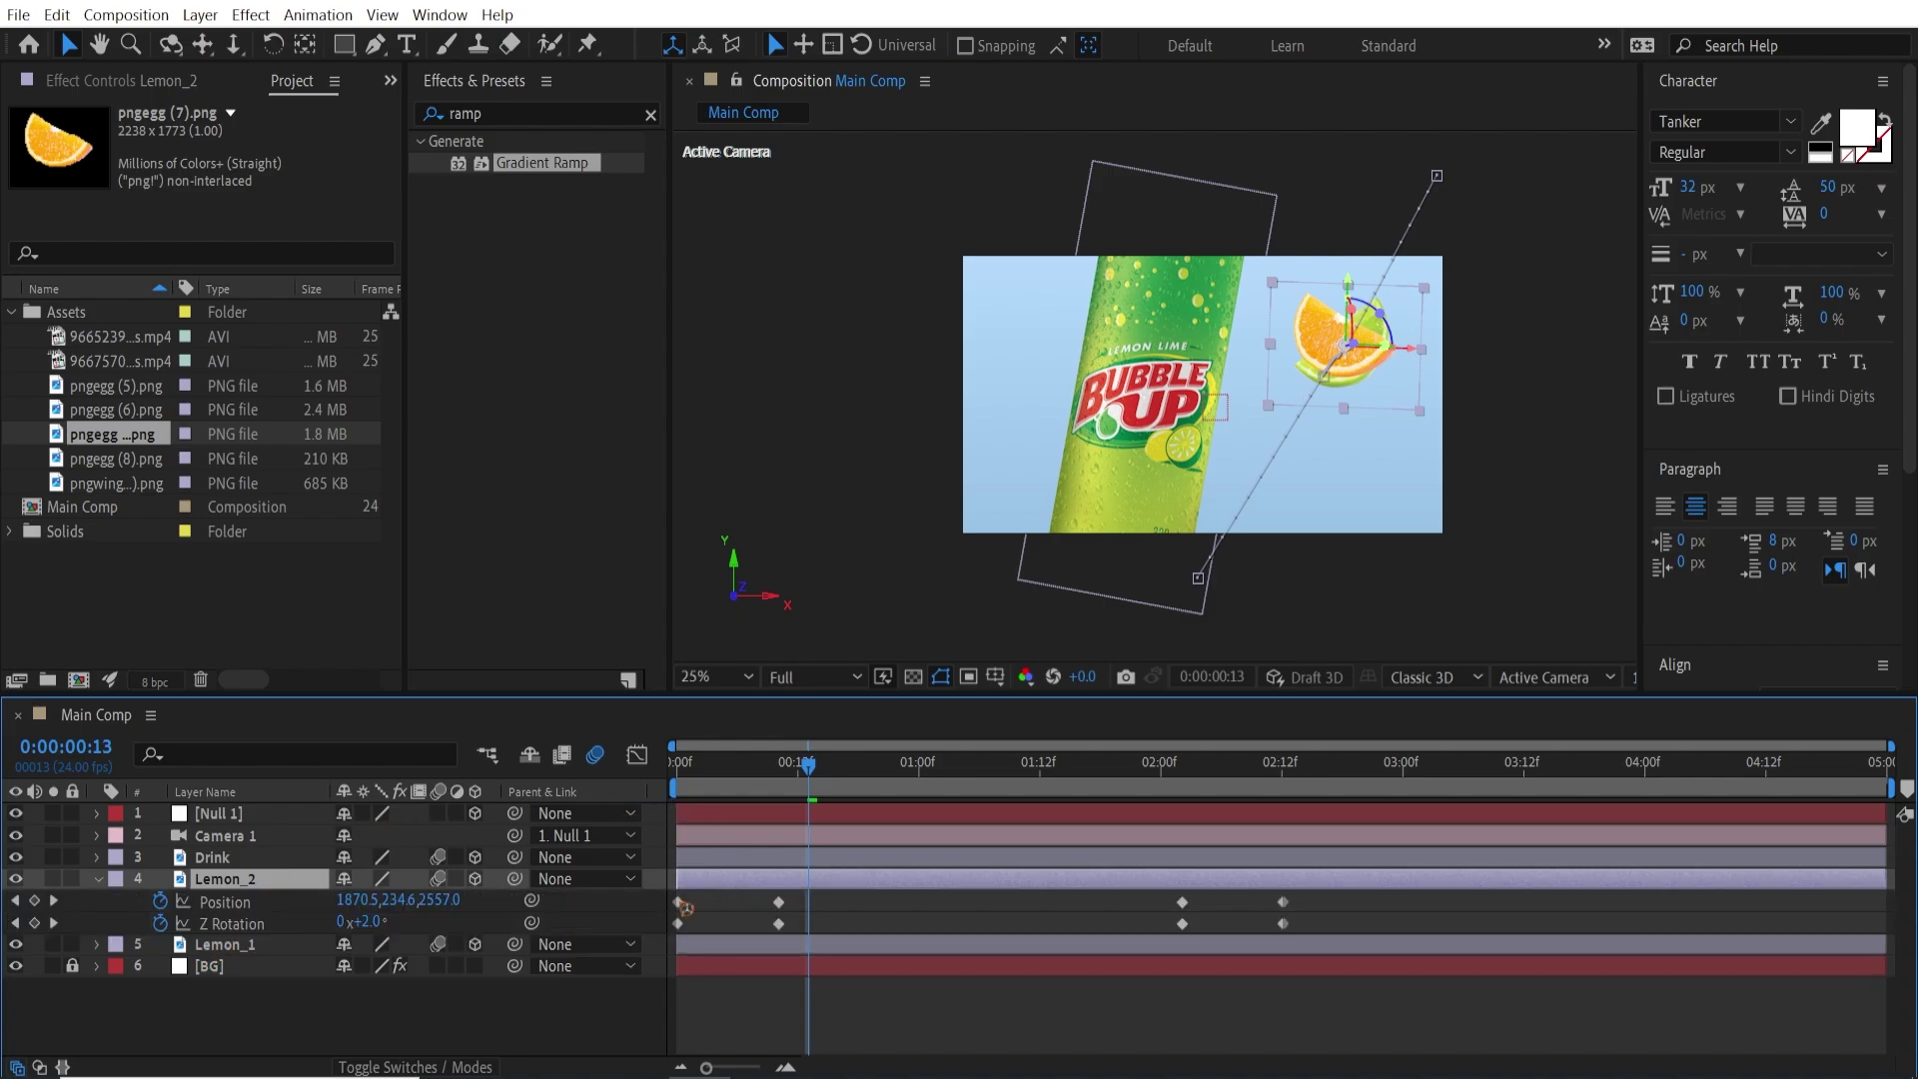
pyautogui.click(240, 905)
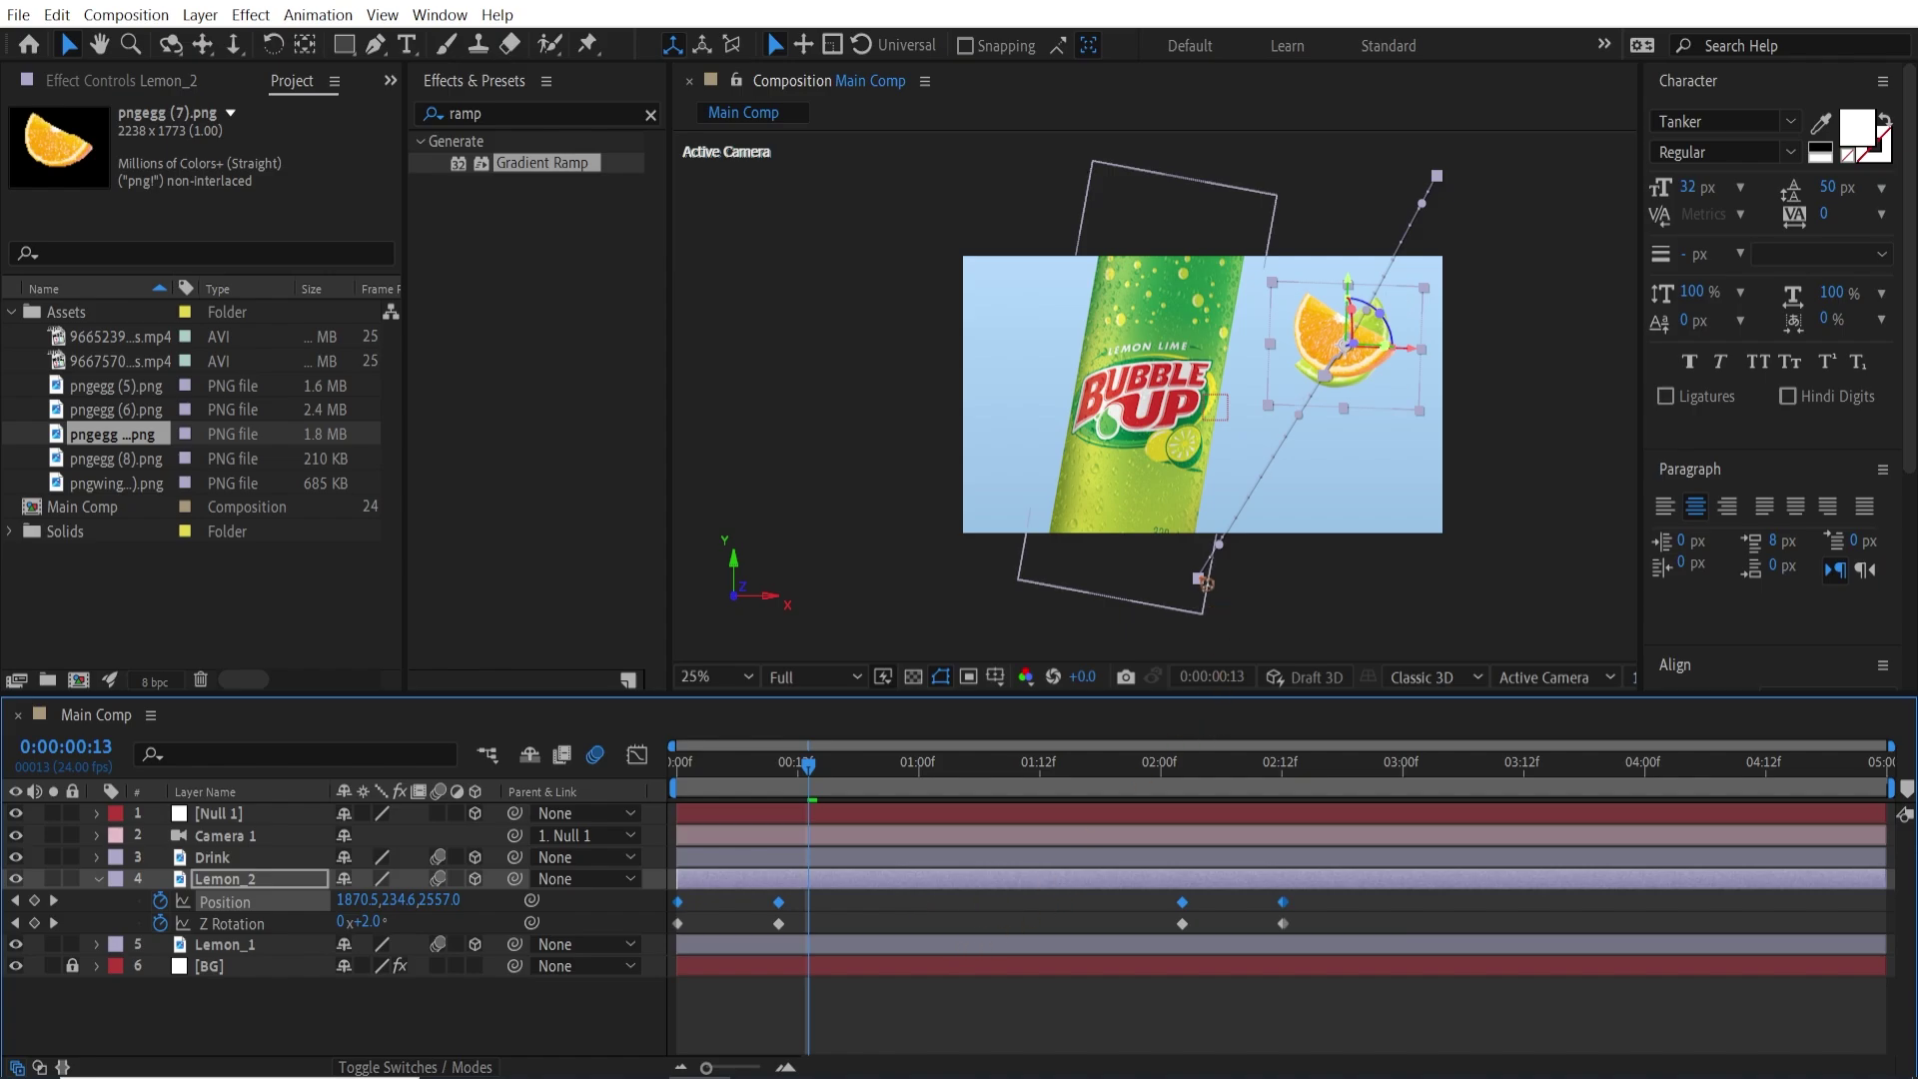
pyautogui.moveTo(1201, 578); pyautogui.dragTo(1249, 617)
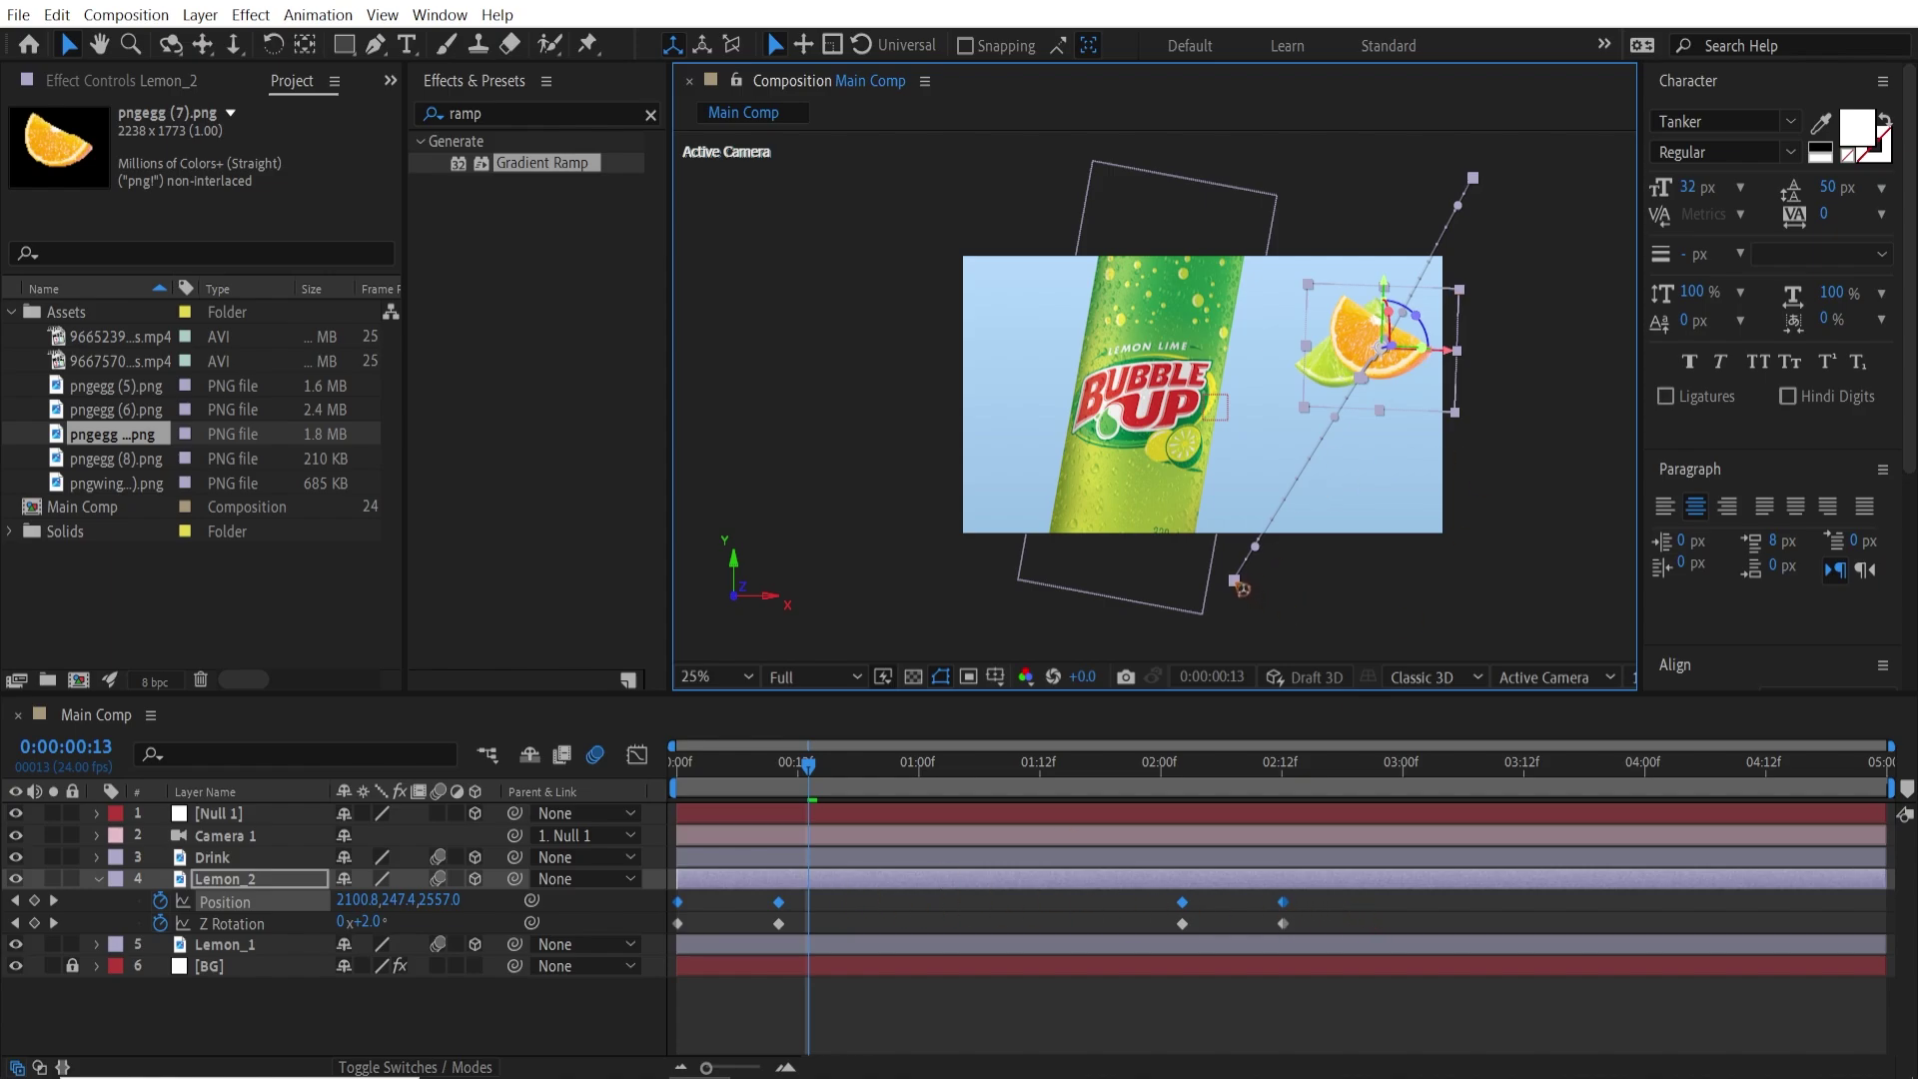
pyautogui.moveTo(1237, 584); pyautogui.dragTo(1253, 587)
pyautogui.press('s')
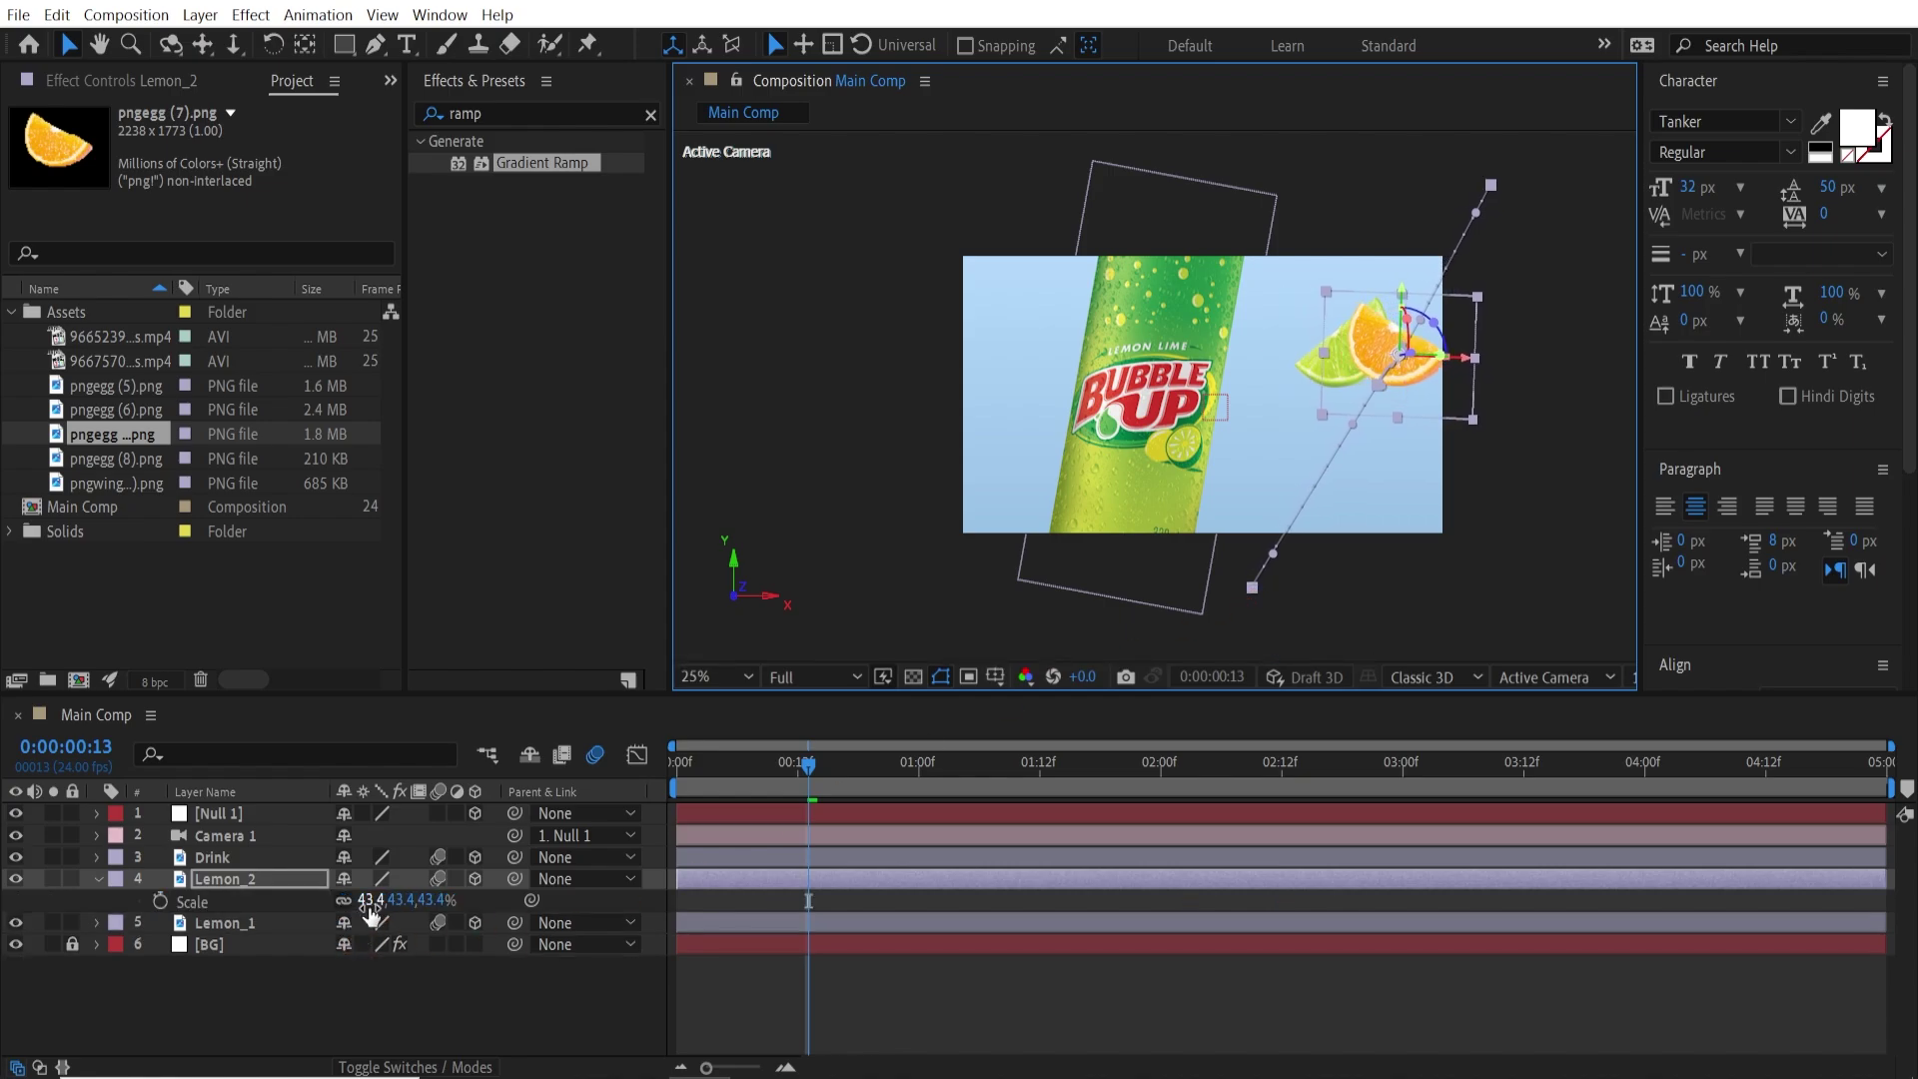
pyautogui.moveTo(370, 901); pyautogui.dragTo(358, 901)
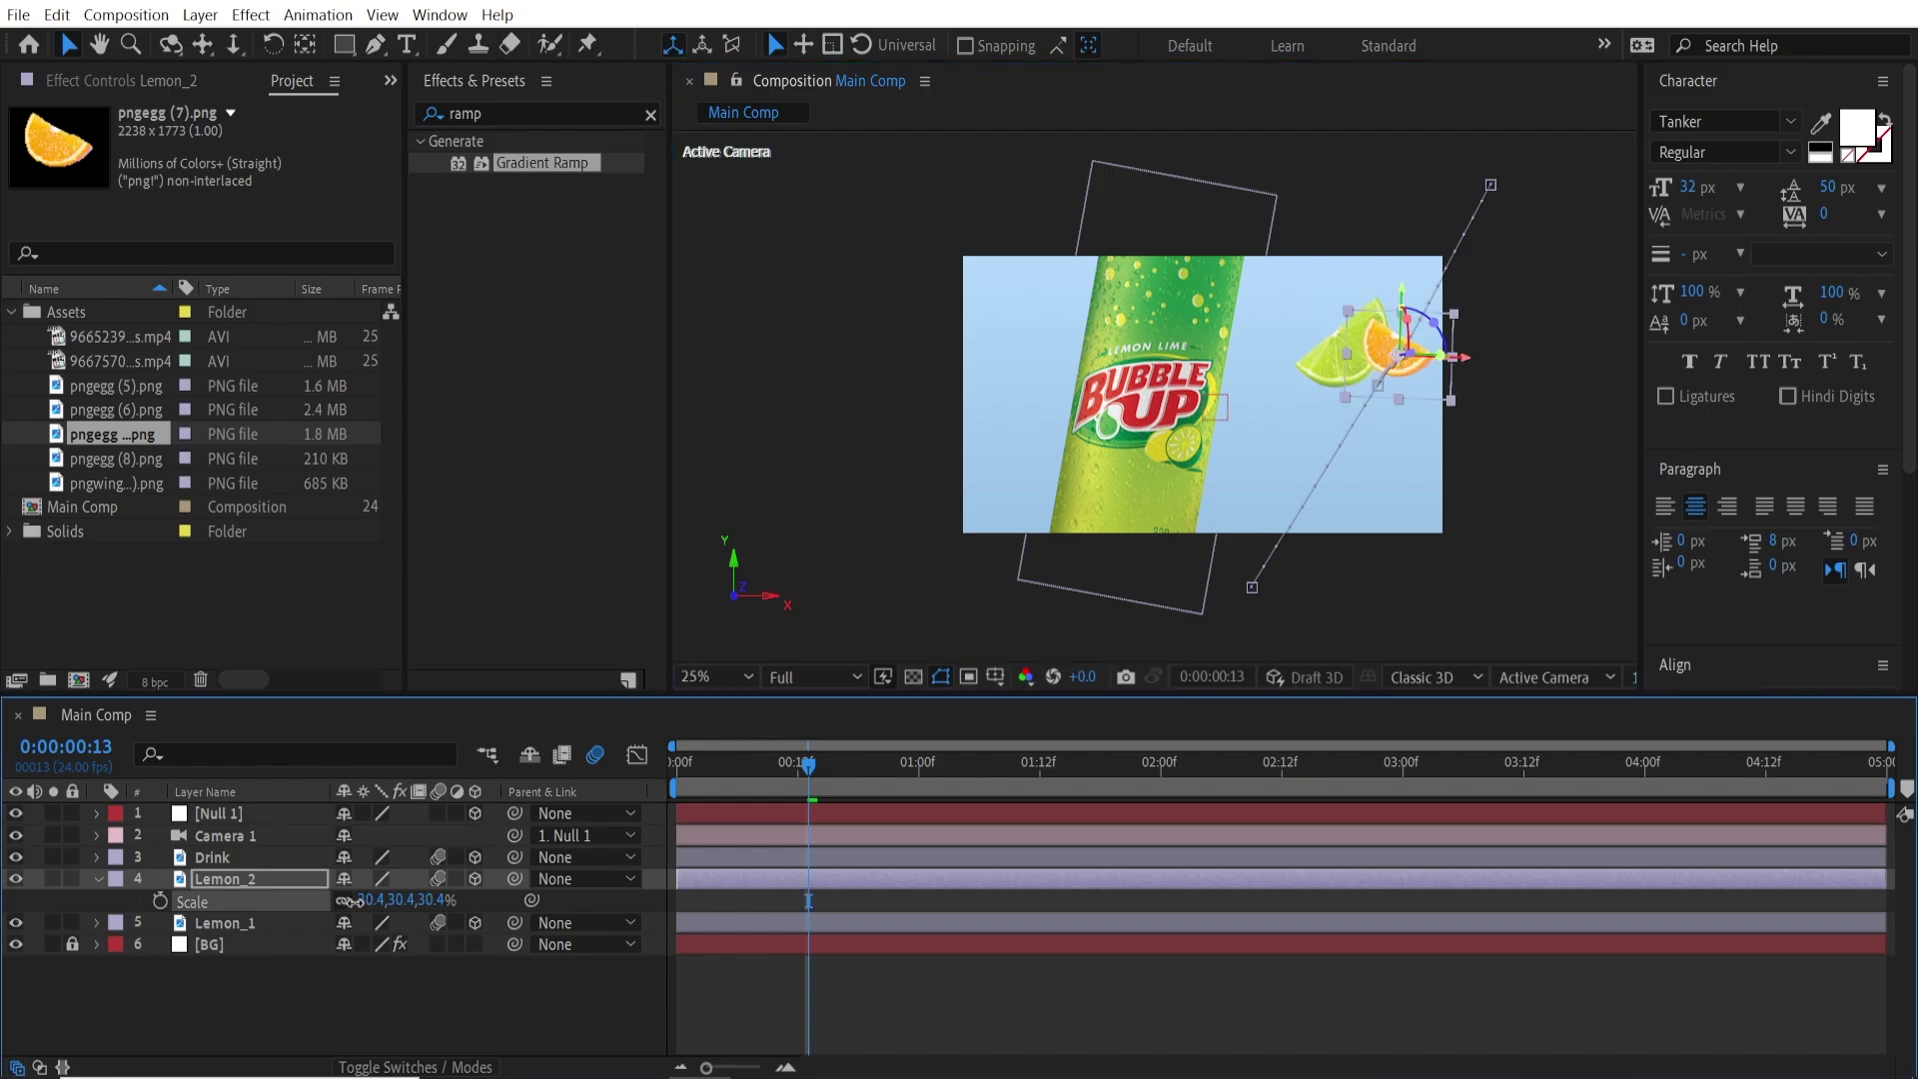
pyautogui.press('u')
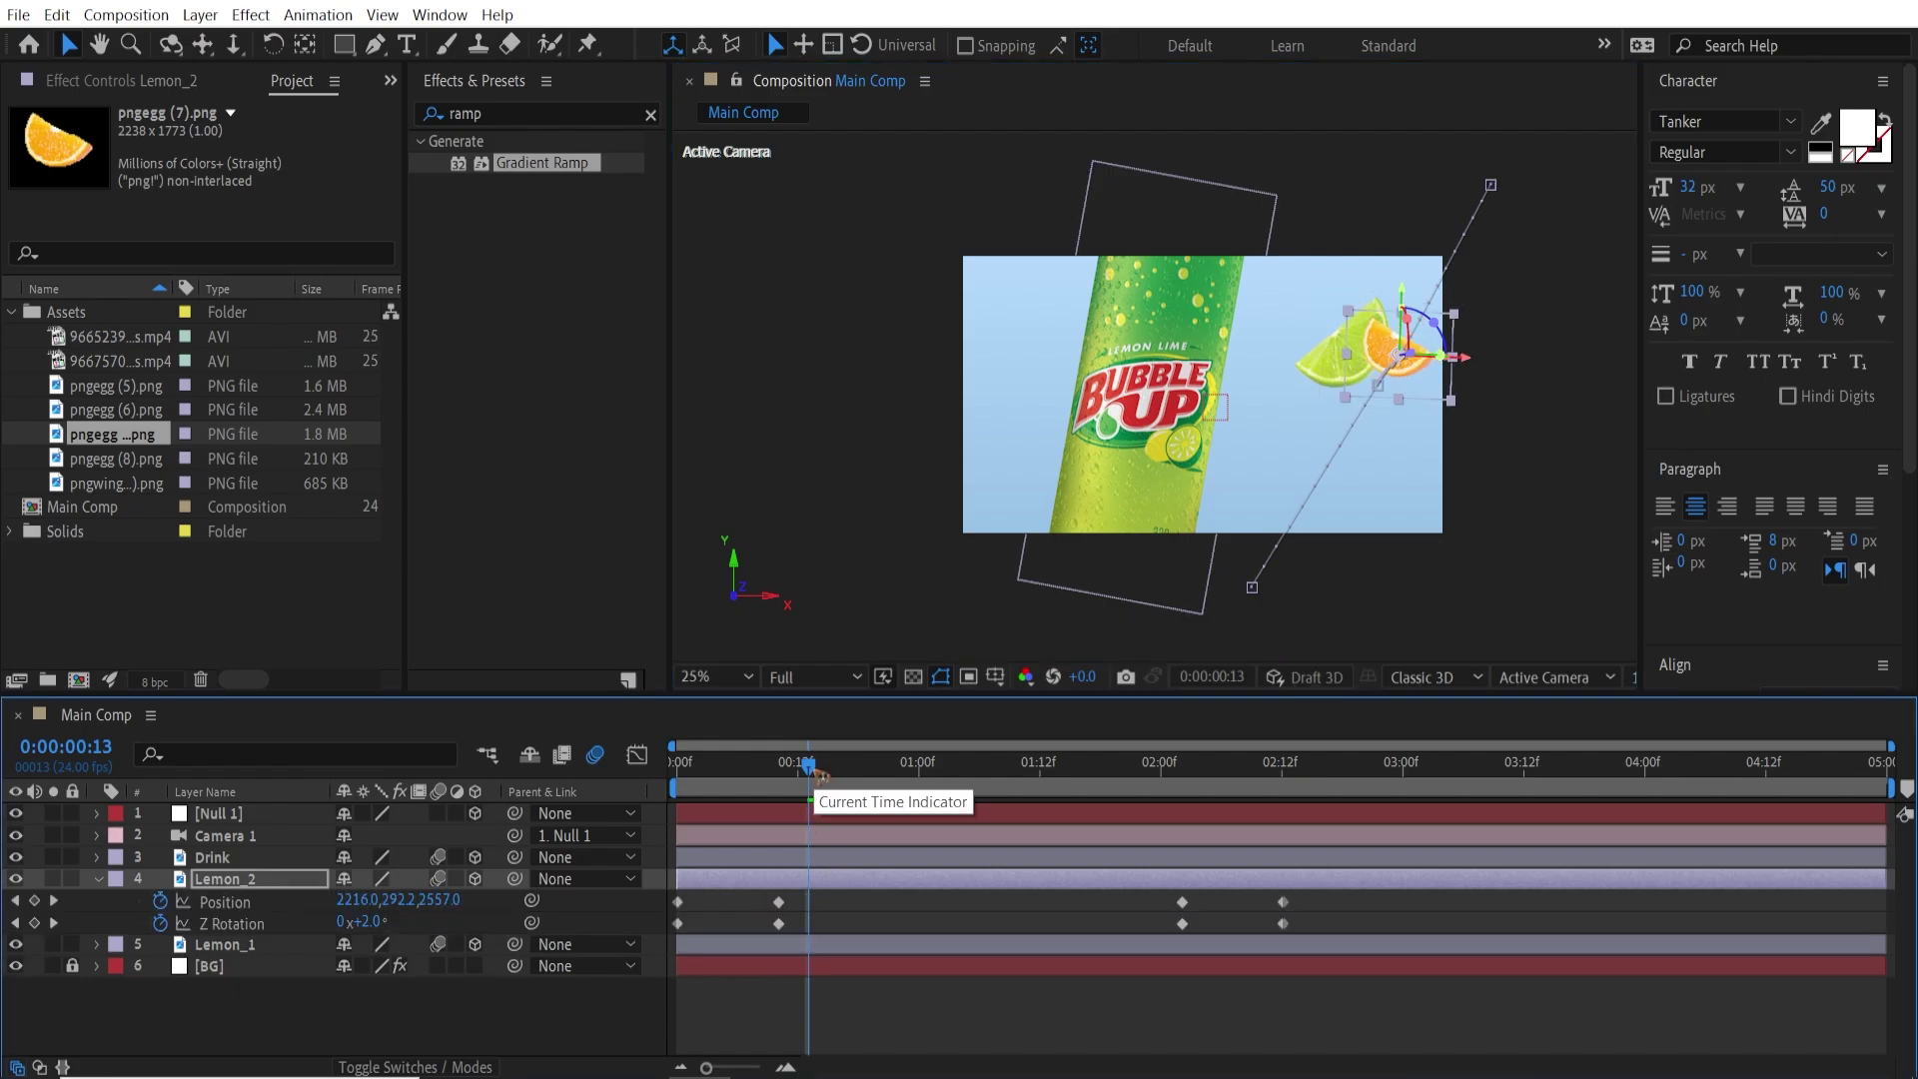
pyautogui.press('Home')
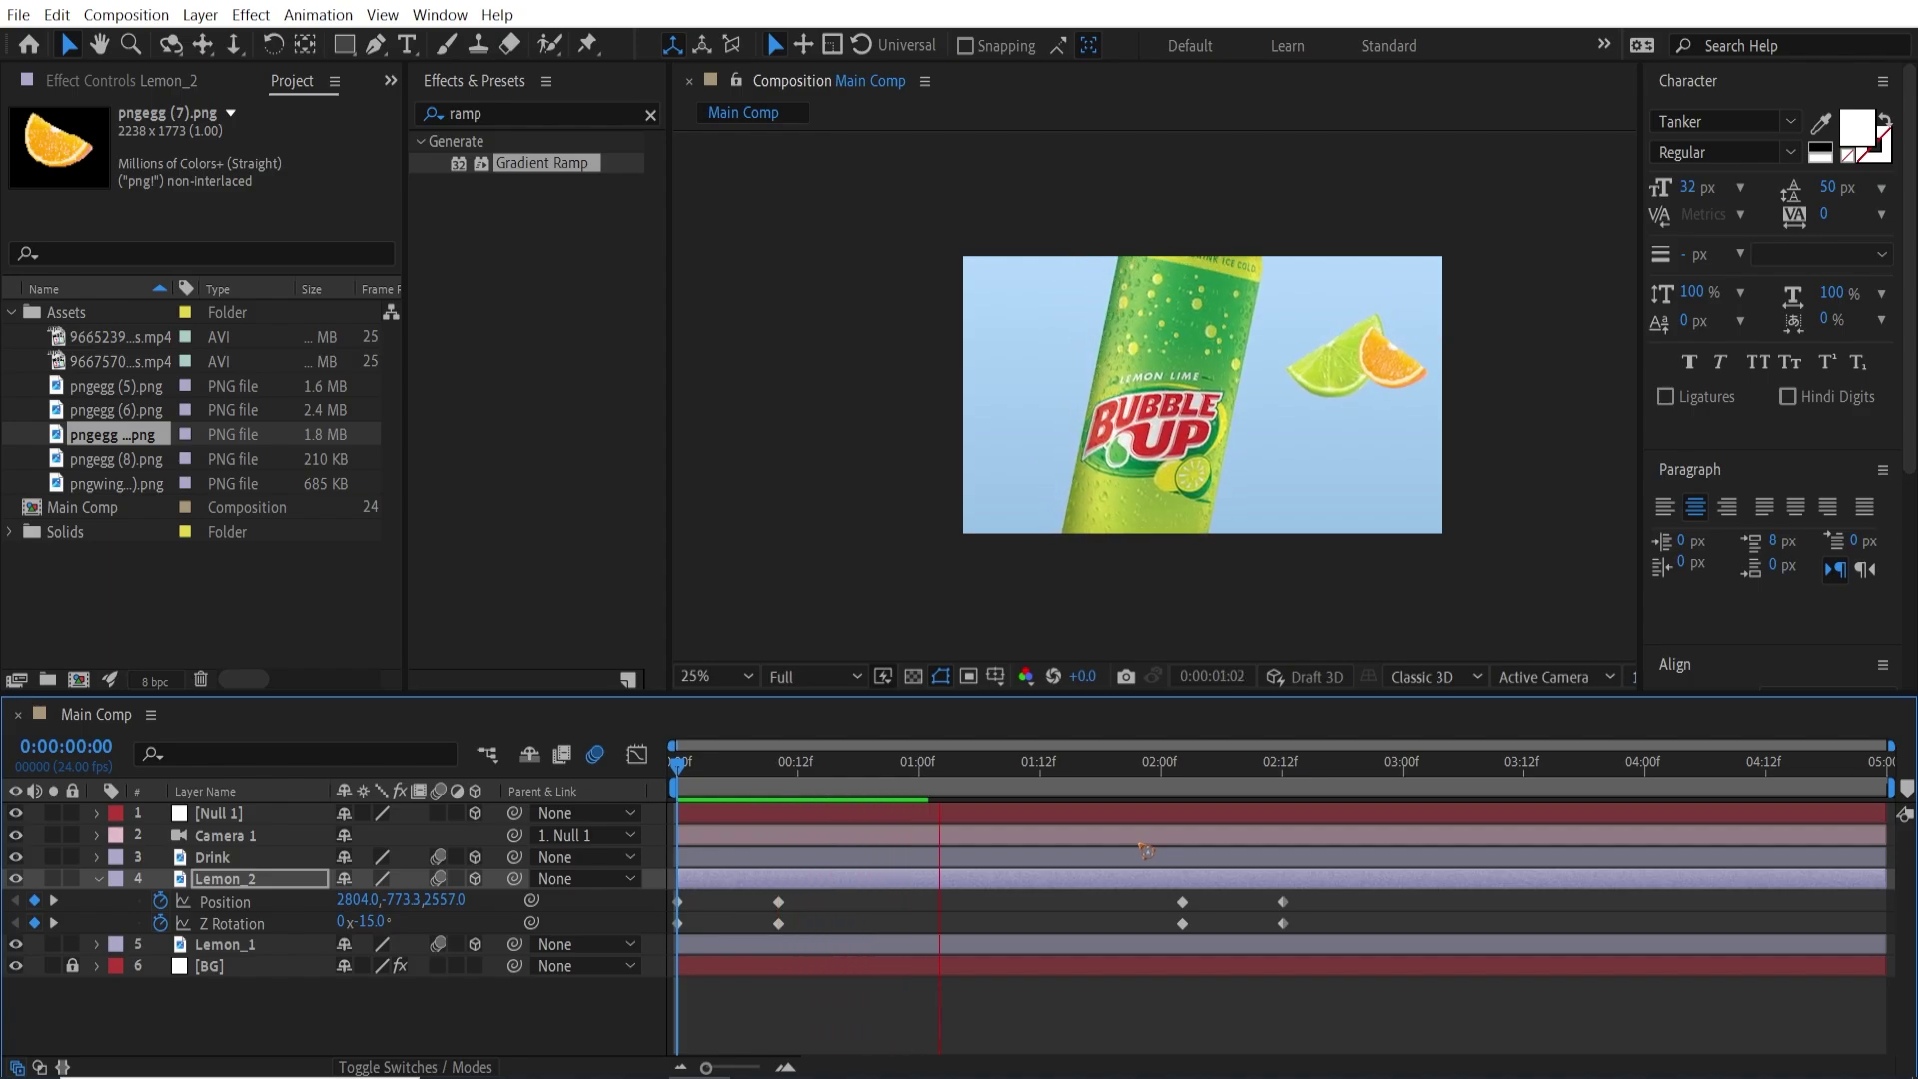
# Clear Lemon_2's Z Rotation keyframes and keyframe the rotation anew at 255° at 0:00:00:10.
pyautogui.click(780, 796)
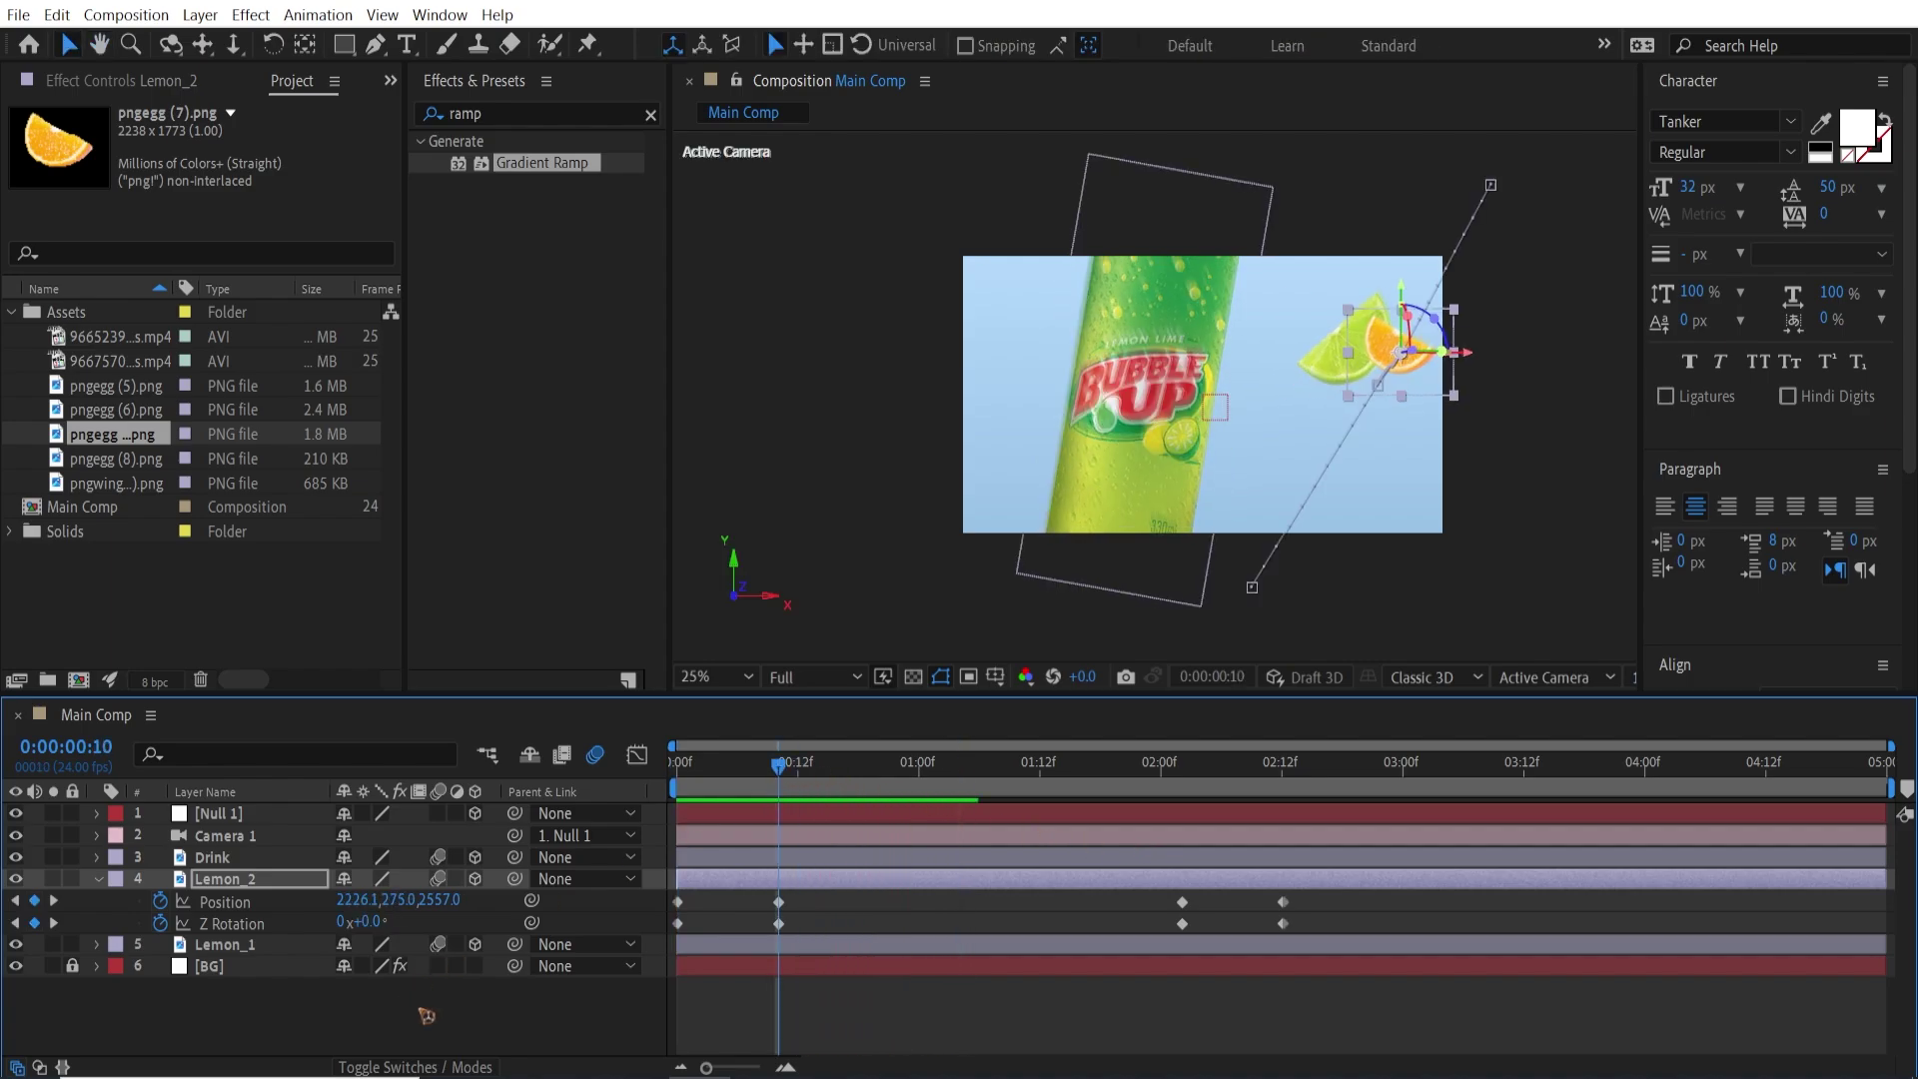
pyautogui.moveTo(368, 929); pyautogui.dragTo(690, 956)
pyautogui.moveTo(744, 955); pyautogui.dragTo(782, 956)
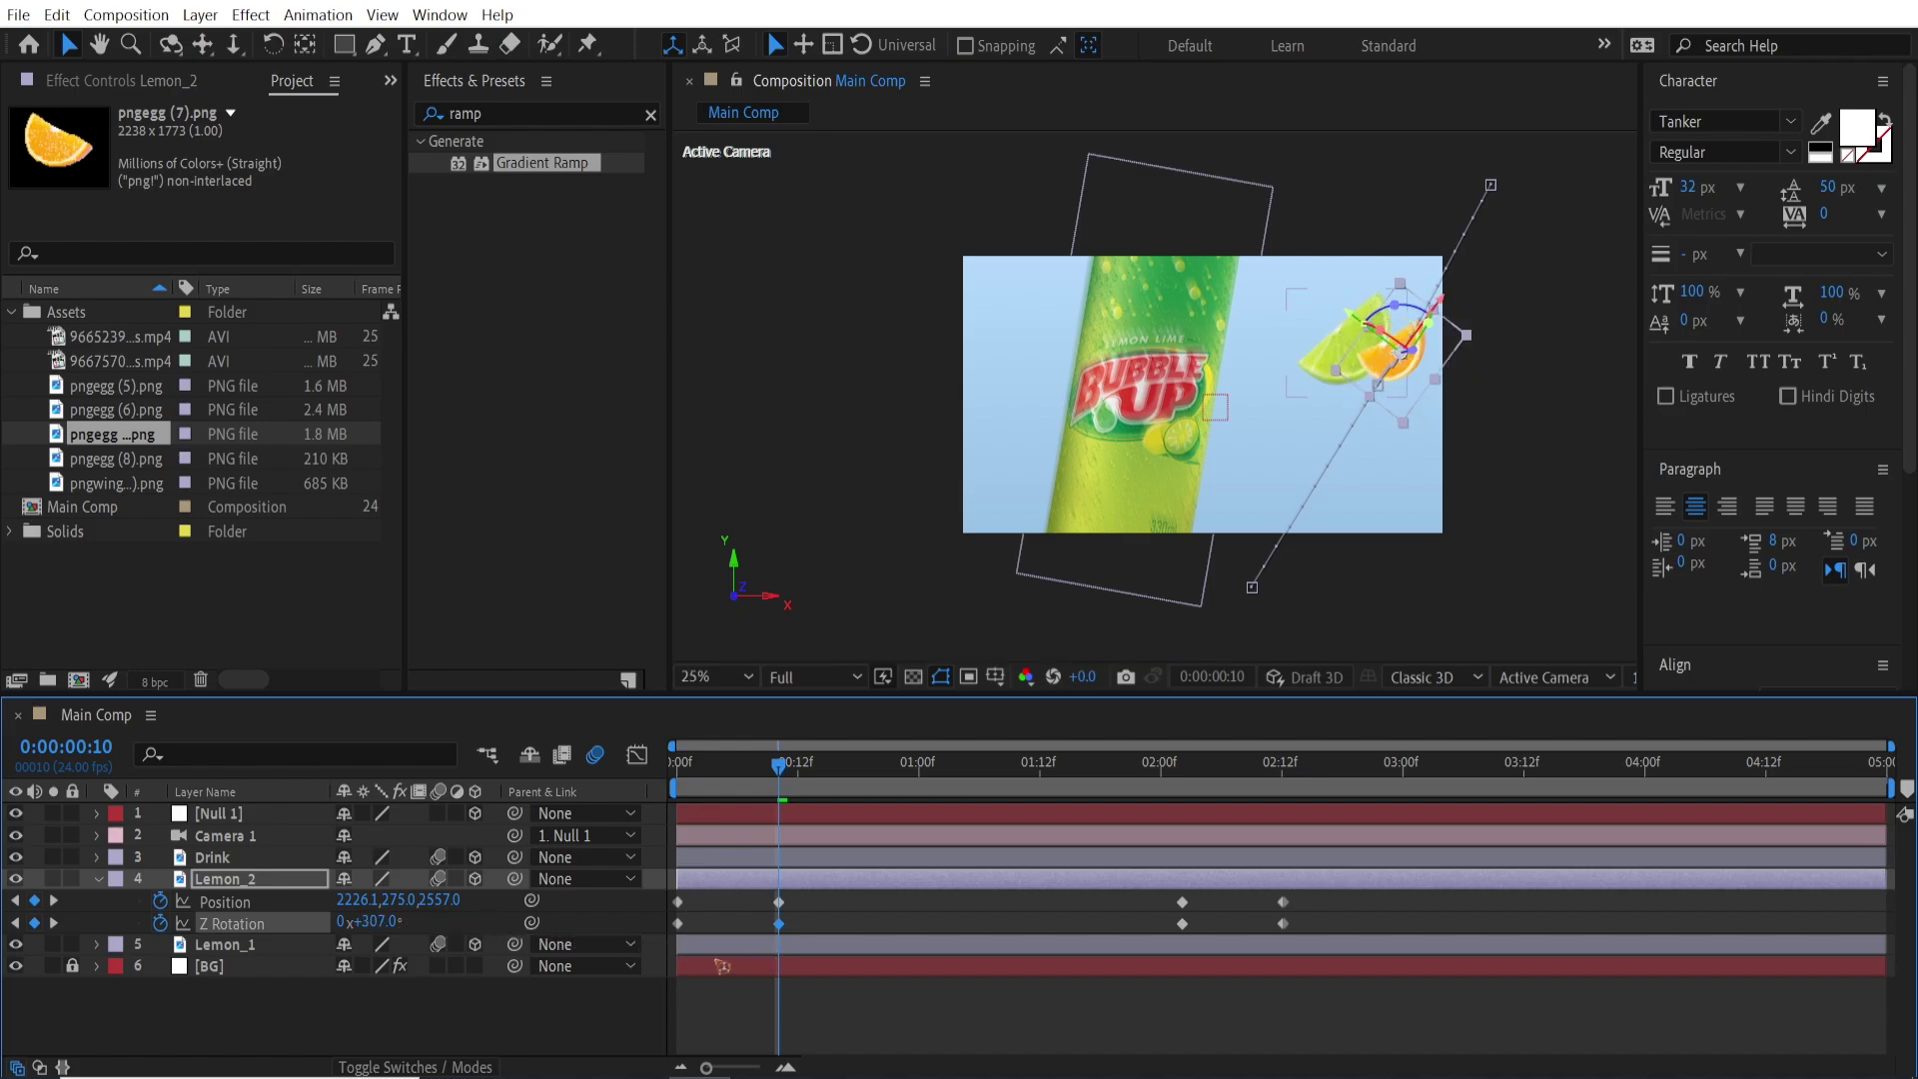
pyautogui.click(160, 923)
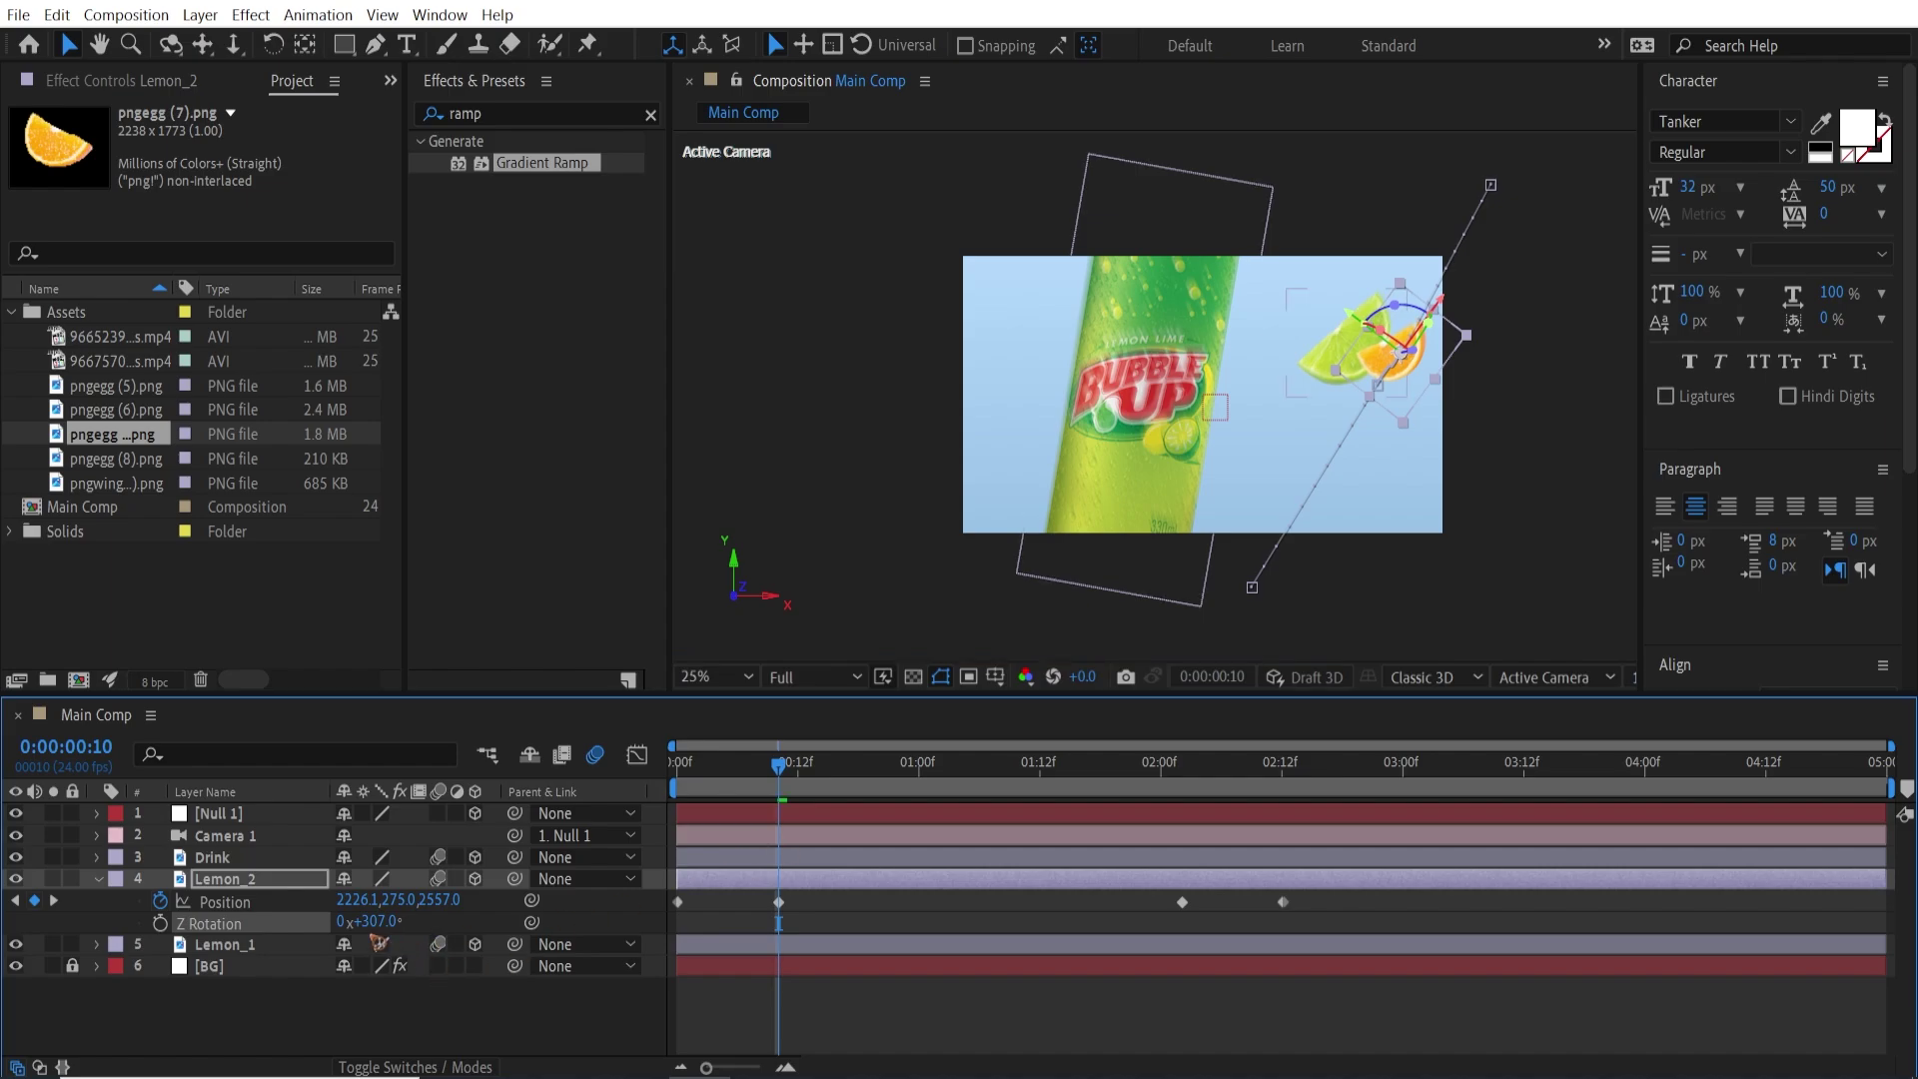
pyautogui.moveTo(404, 921); pyautogui.dragTo(335, 943)
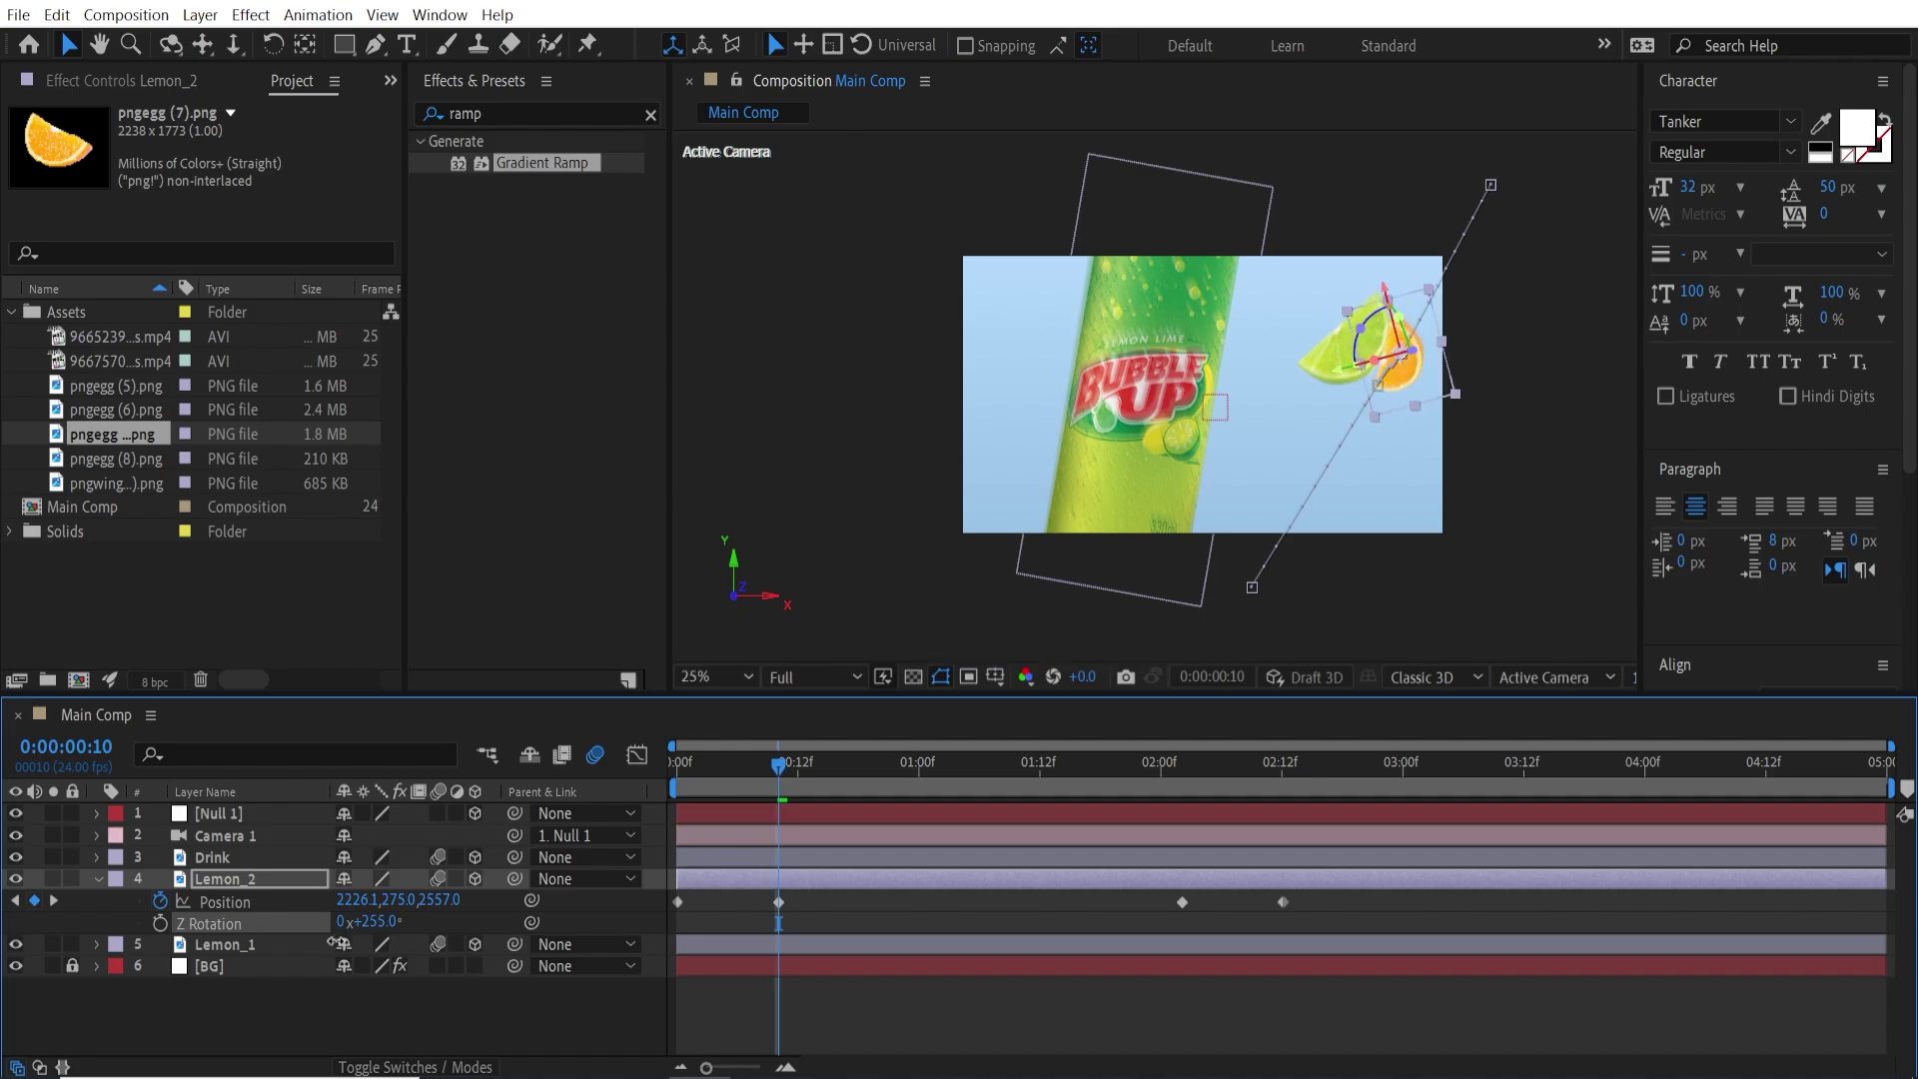
pyautogui.click(162, 924)
# Keyframe Lemon_2's Z Rotation at 240° at 0:00:00:00 and preview the entrance.
pyautogui.moveTo(777, 767); pyautogui.dragTo(679, 770)
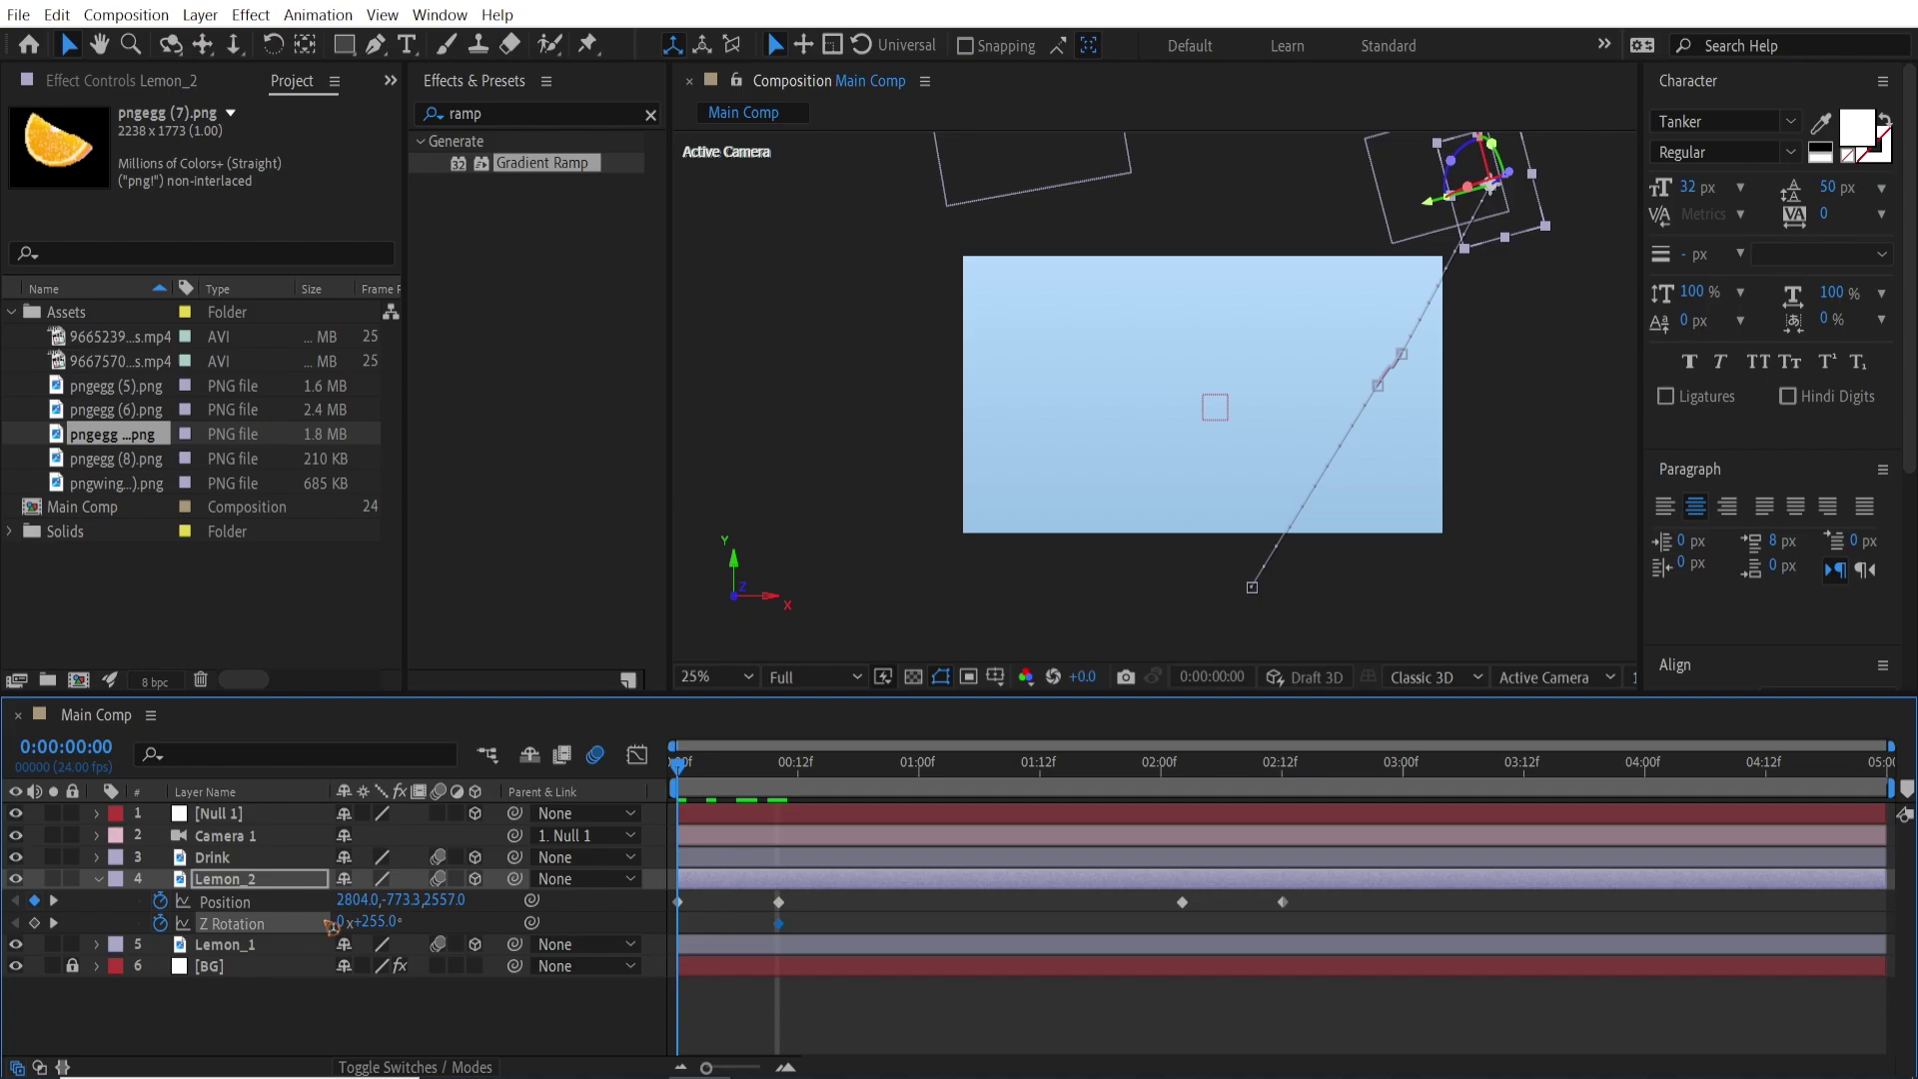
pyautogui.moveTo(390, 928); pyautogui.dragTo(366, 921)
pyautogui.press('space')
pyautogui.press('space')
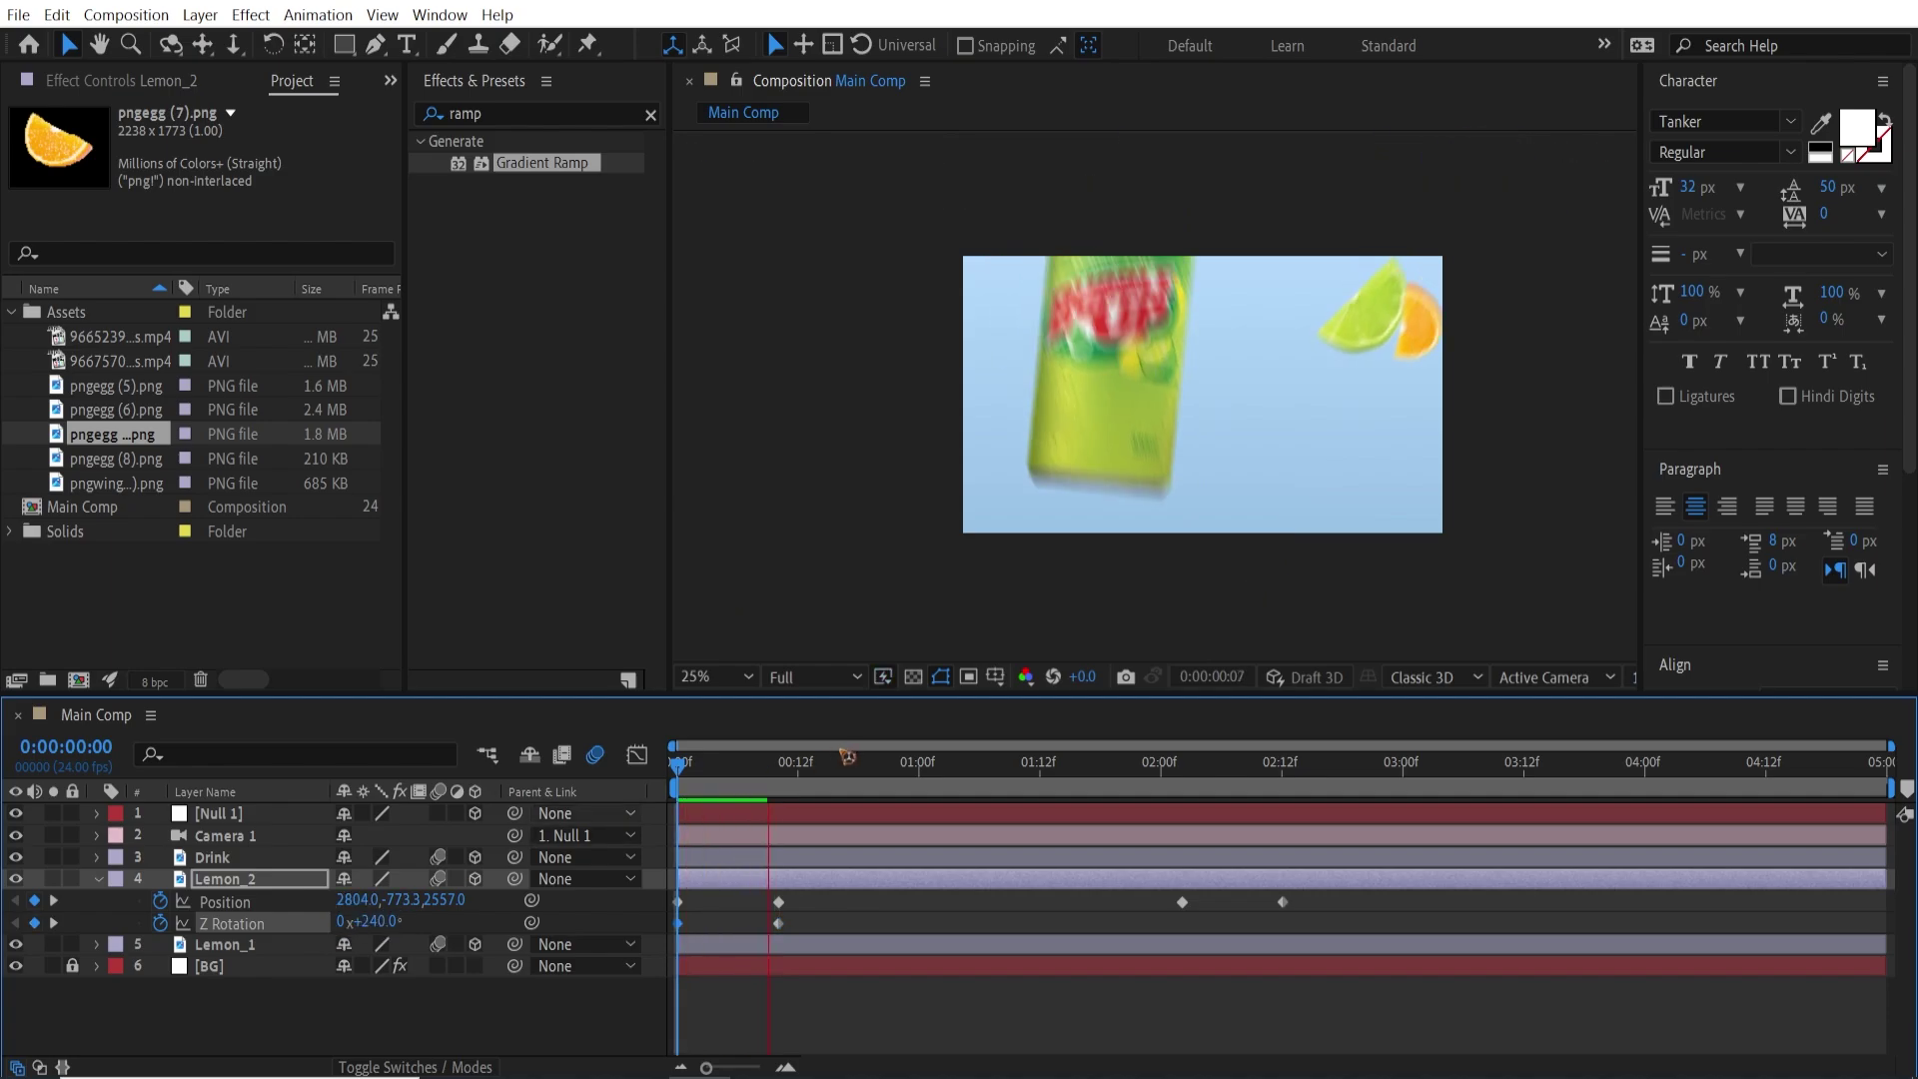
# Keyframe Lemon_2's Z Rotation at 216° at 0:00:02:02 and 191° at 0:00:02:15, and preview from the start.
pyautogui.moveTo(1020, 778); pyautogui.dragTo(1182, 778)
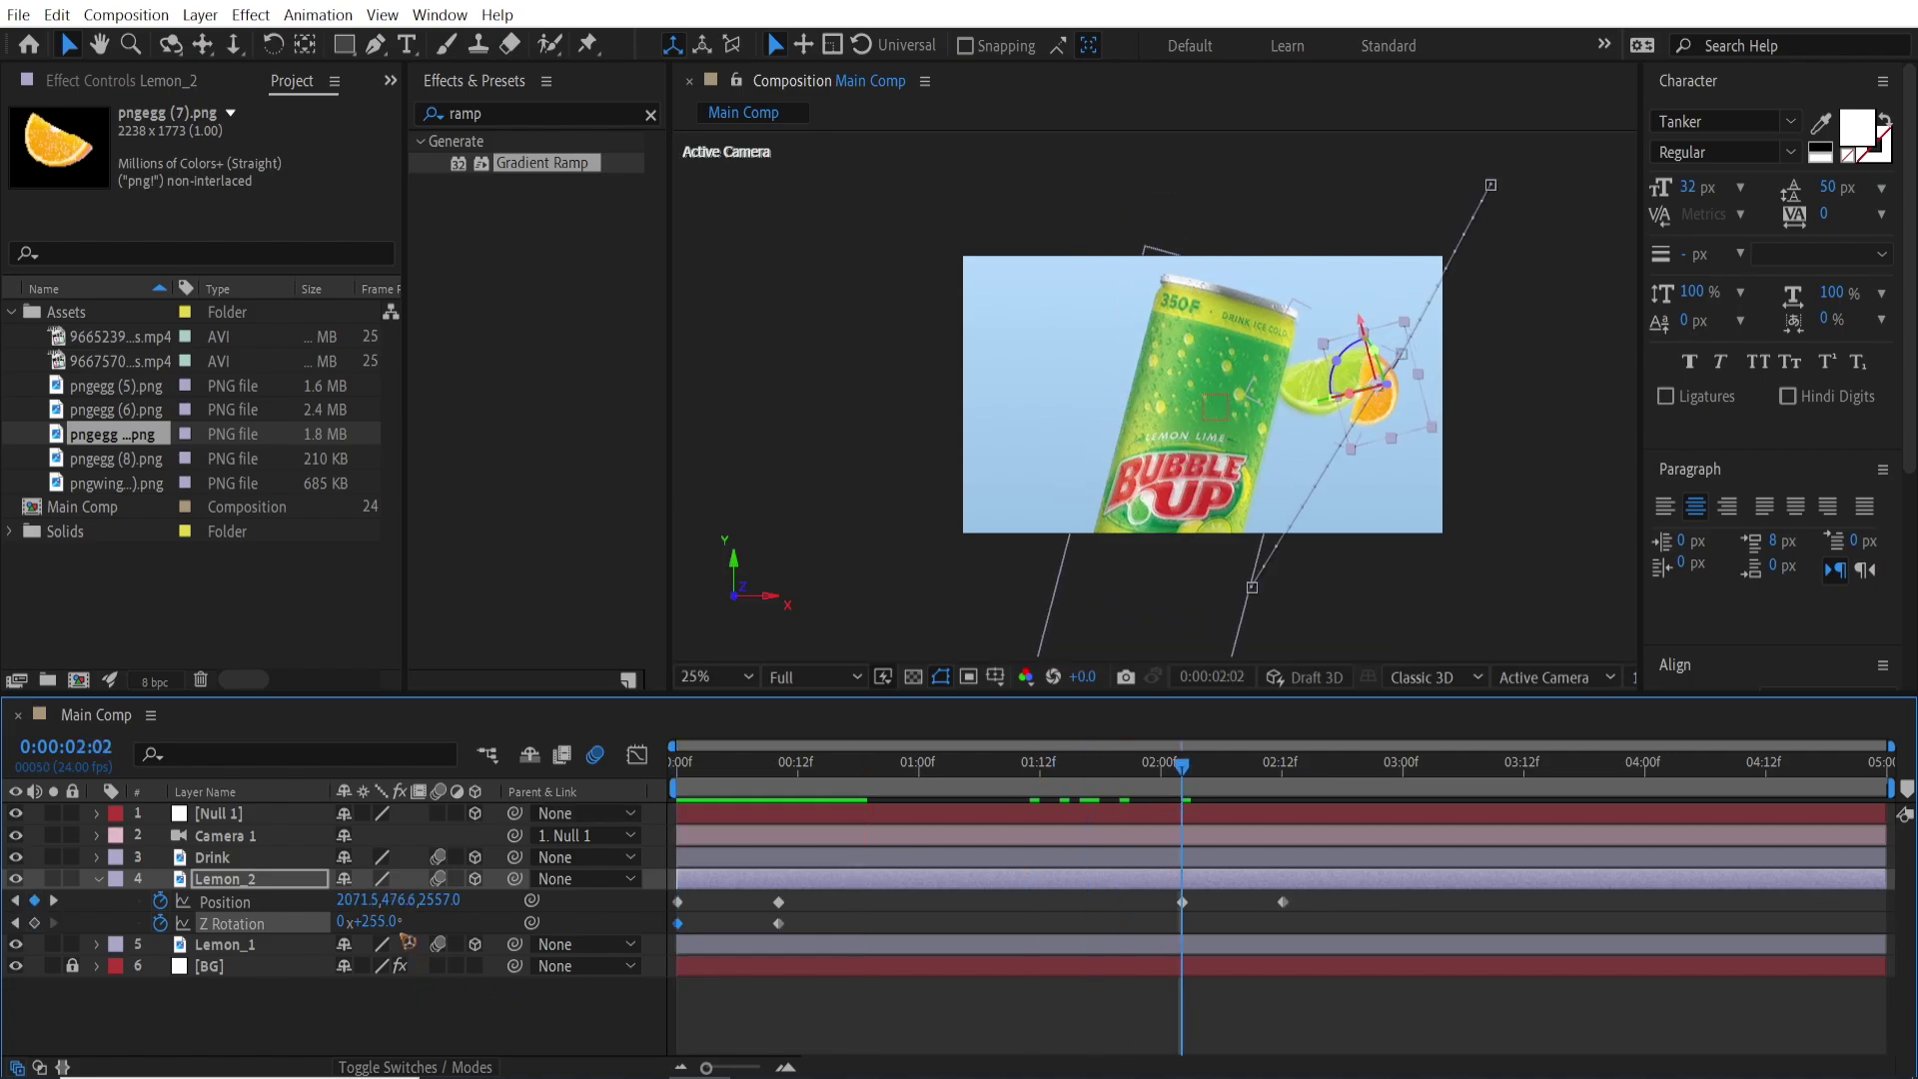
pyautogui.moveTo(388, 921); pyautogui.dragTo(347, 921)
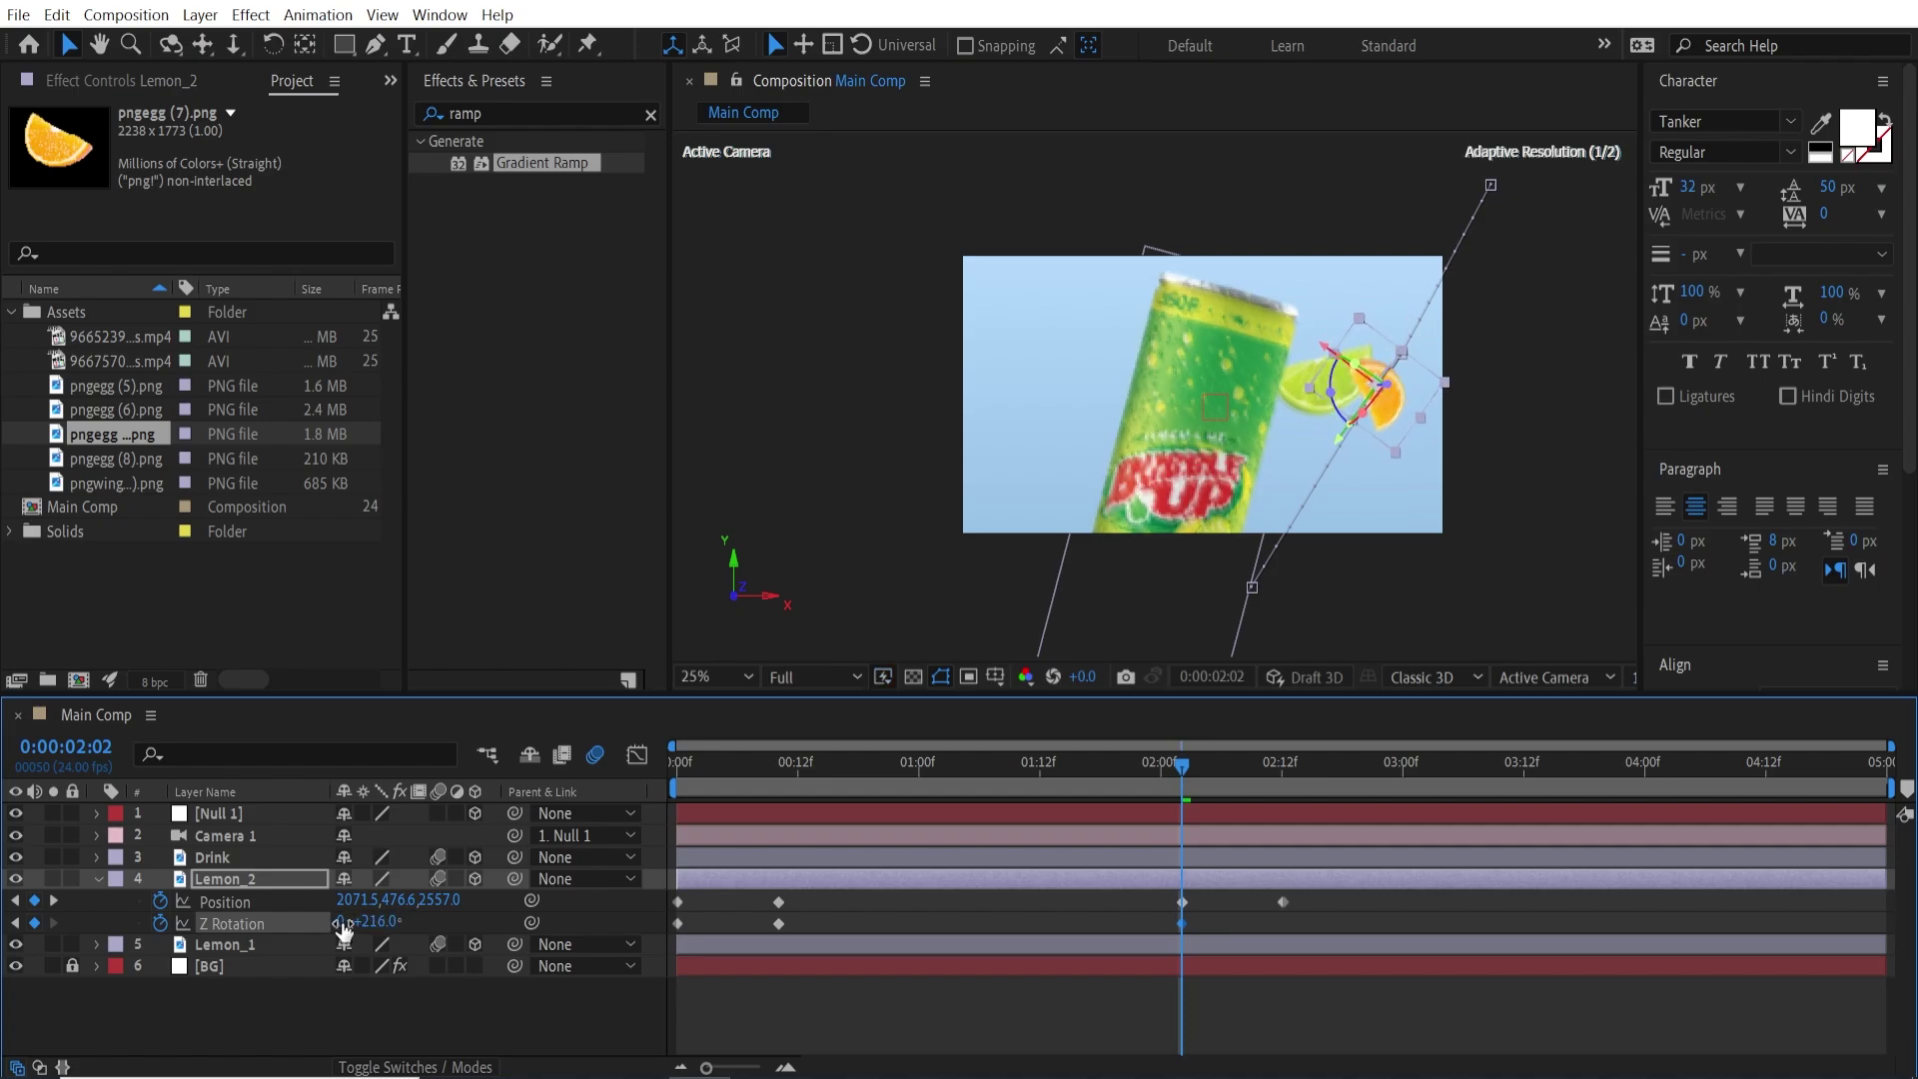
pyautogui.moveTo(1191, 764); pyautogui.dragTo(1313, 829)
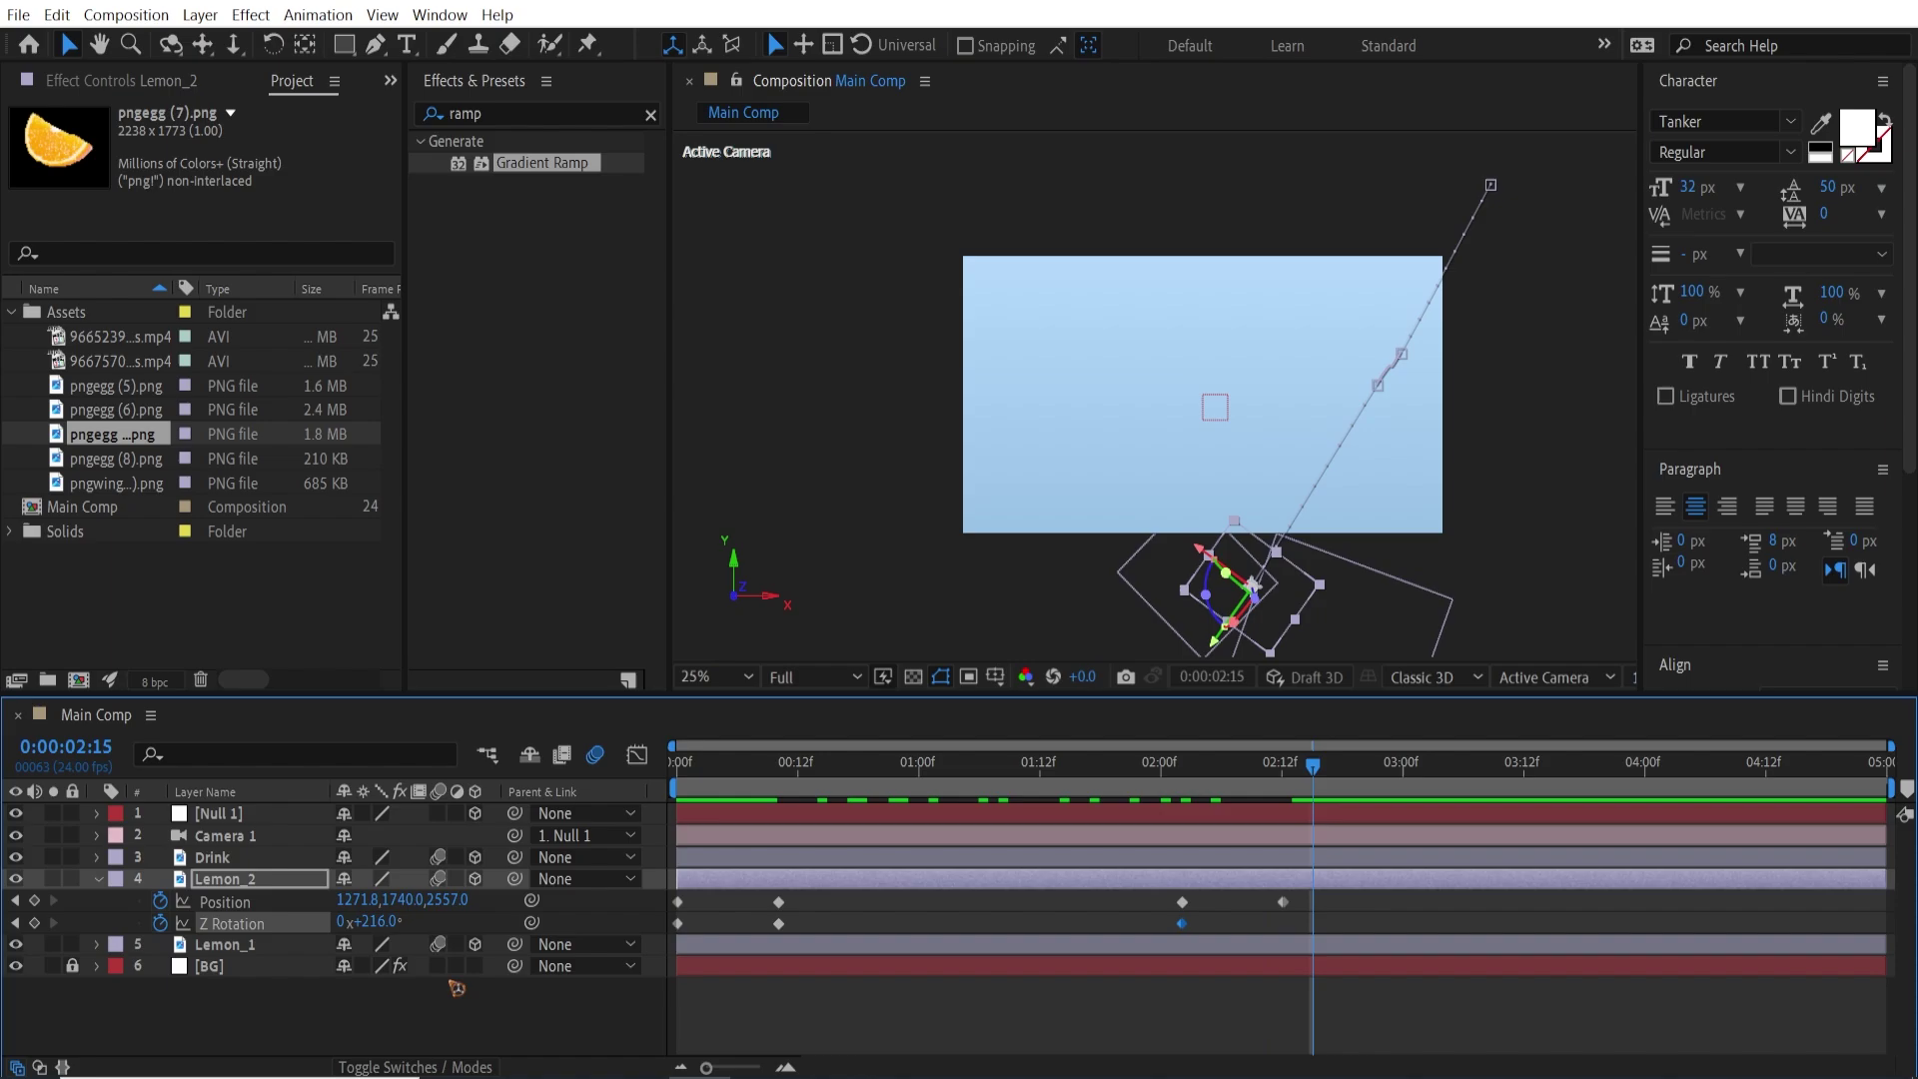
pyautogui.moveTo(385, 921); pyautogui.dragTo(353, 921)
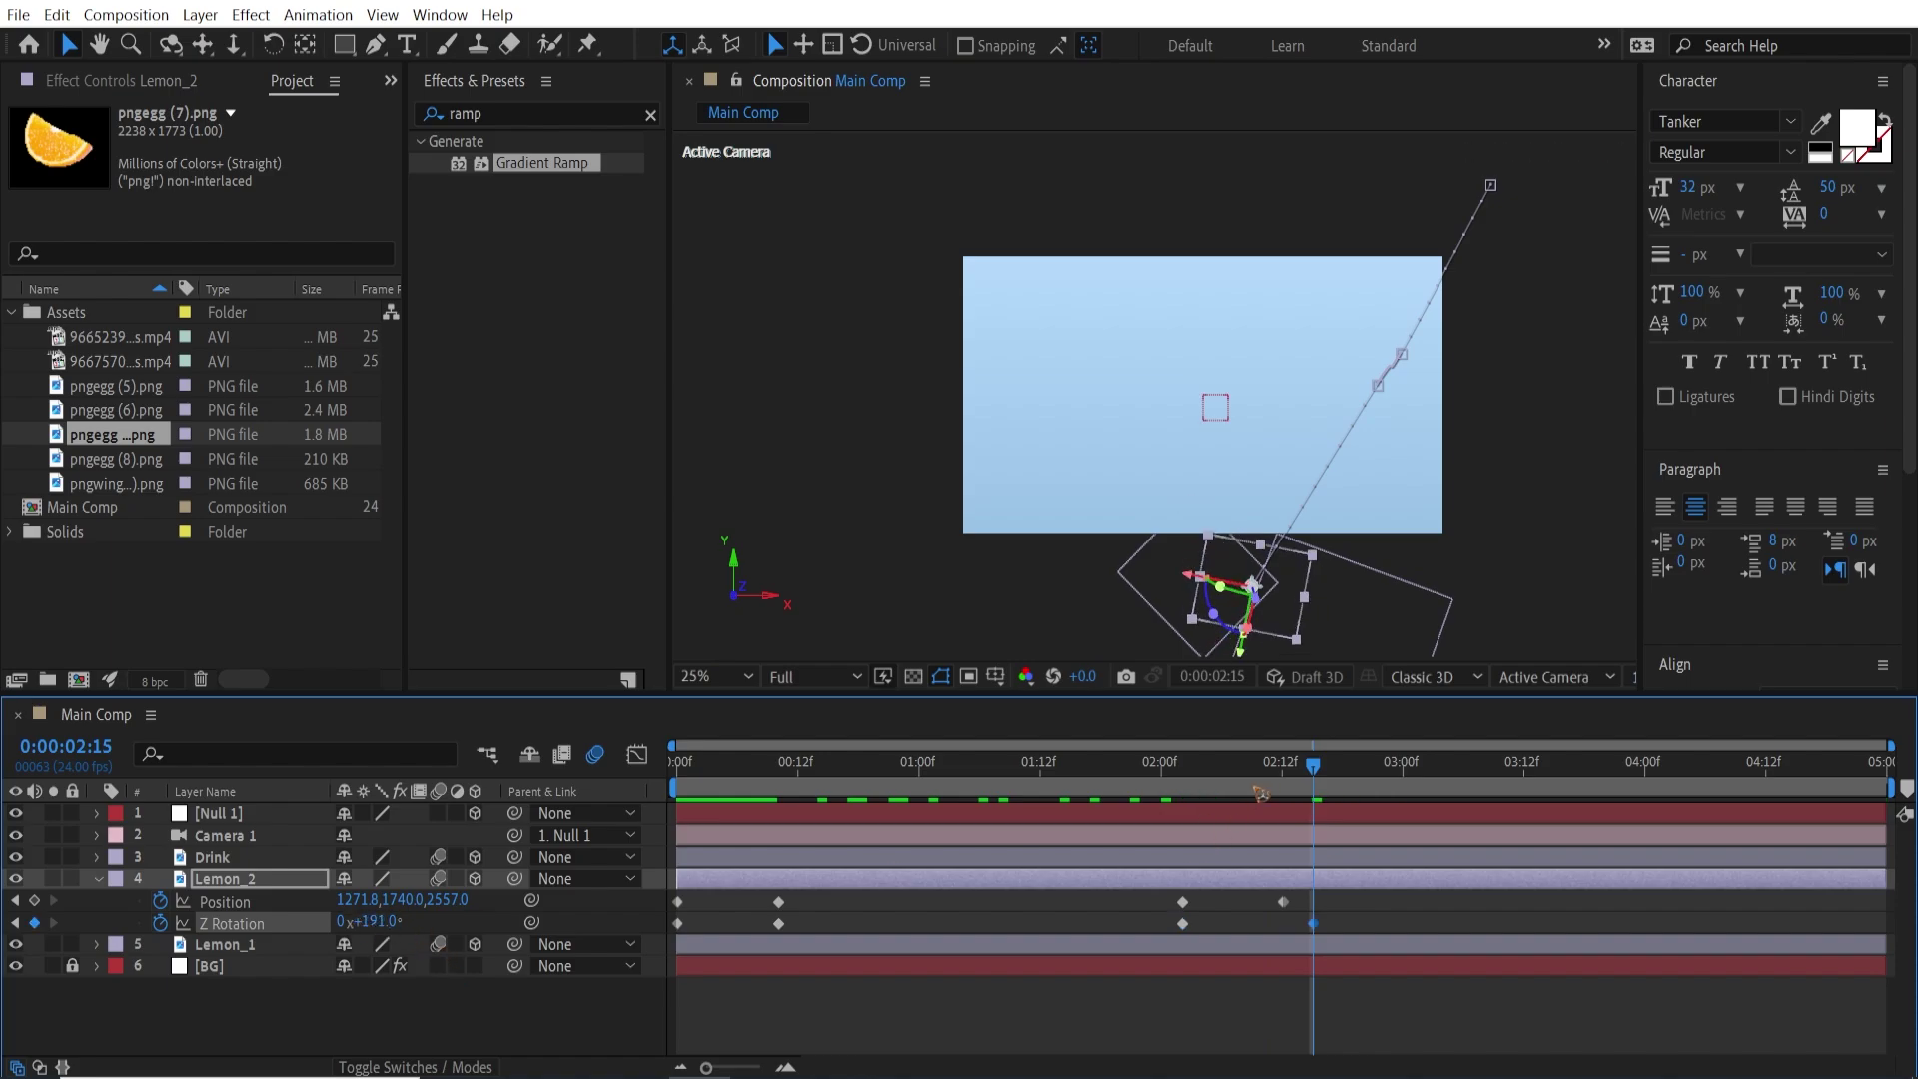
pyautogui.moveTo(1257, 777); pyautogui.dragTo(598, 845)
pyautogui.press('Home')
pyautogui.press('space')
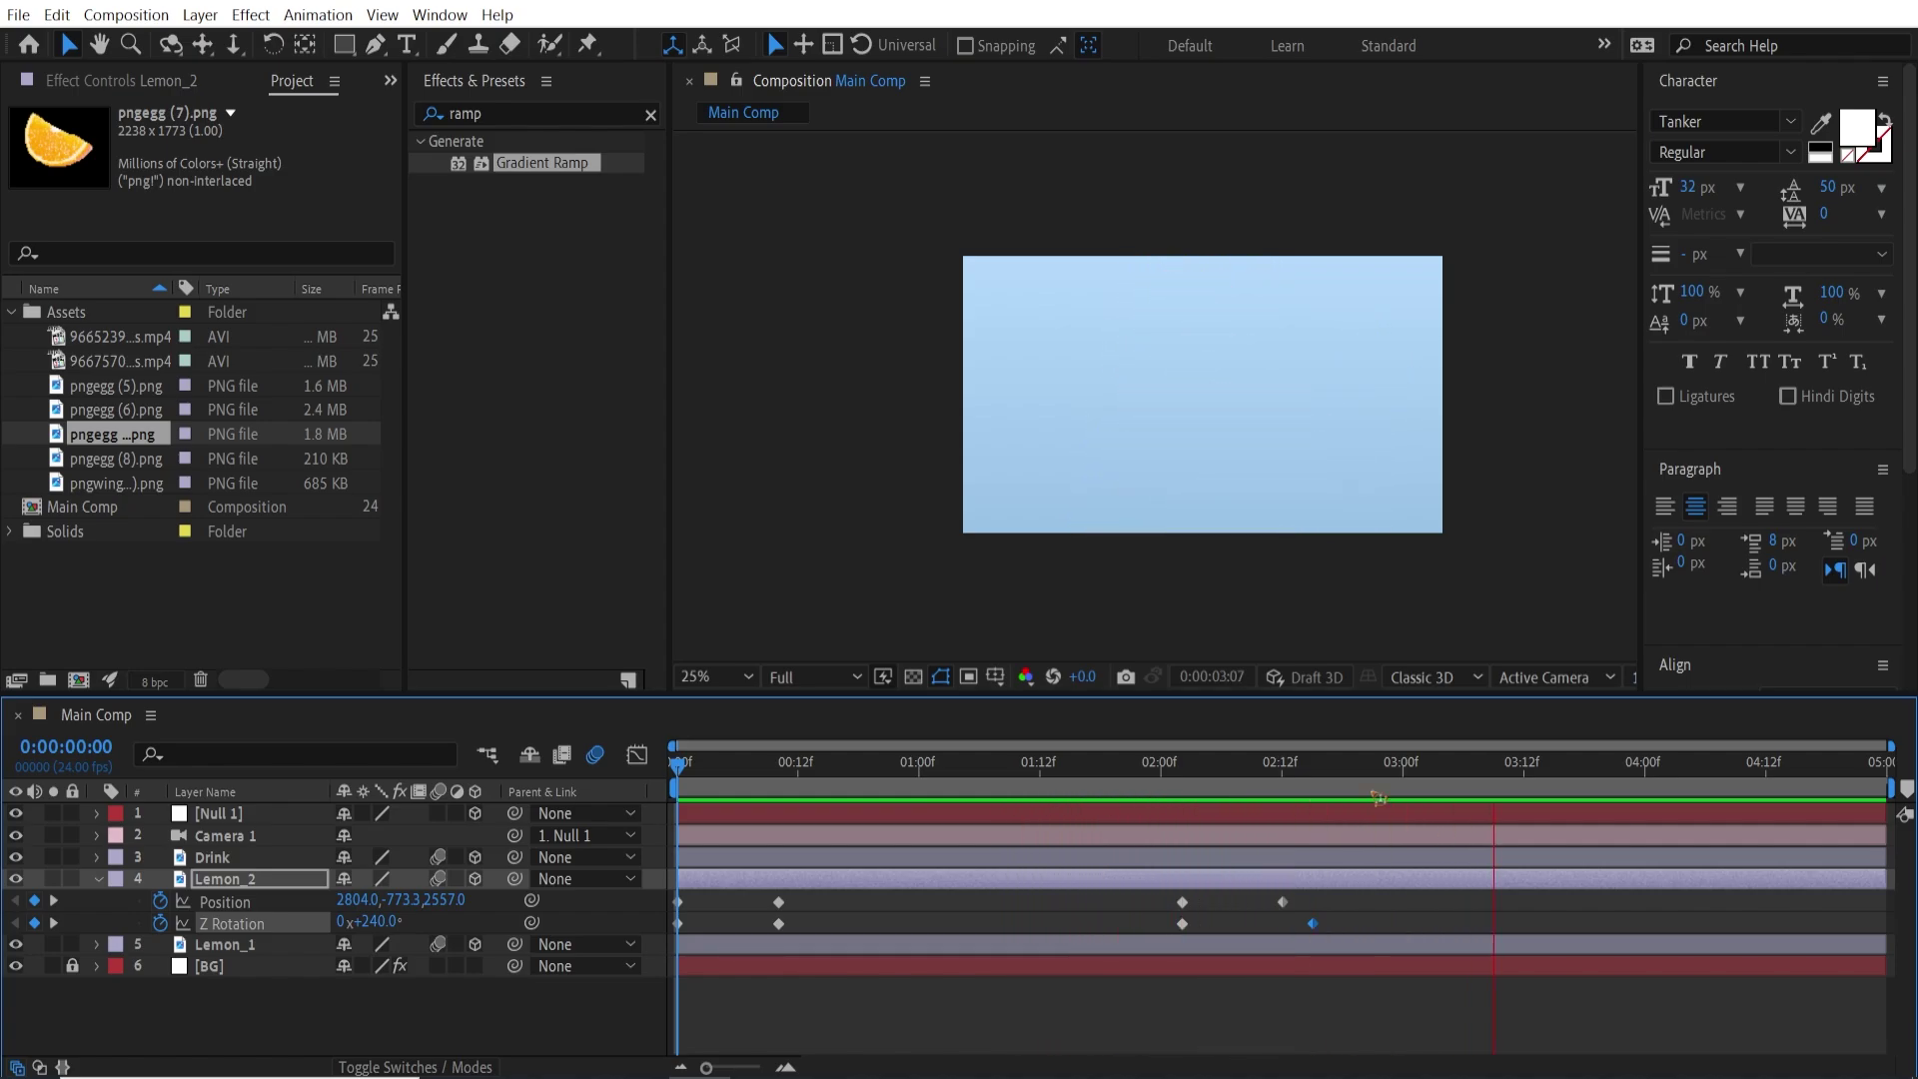
pyautogui.press('space')
# Move Lemon_2's last Z Rotation keyframe to 0:00:02:12, aligned with the last Position keyframe, and preview the animation.
pyautogui.moveTo(1295, 789); pyautogui.dragTo(1301, 840)
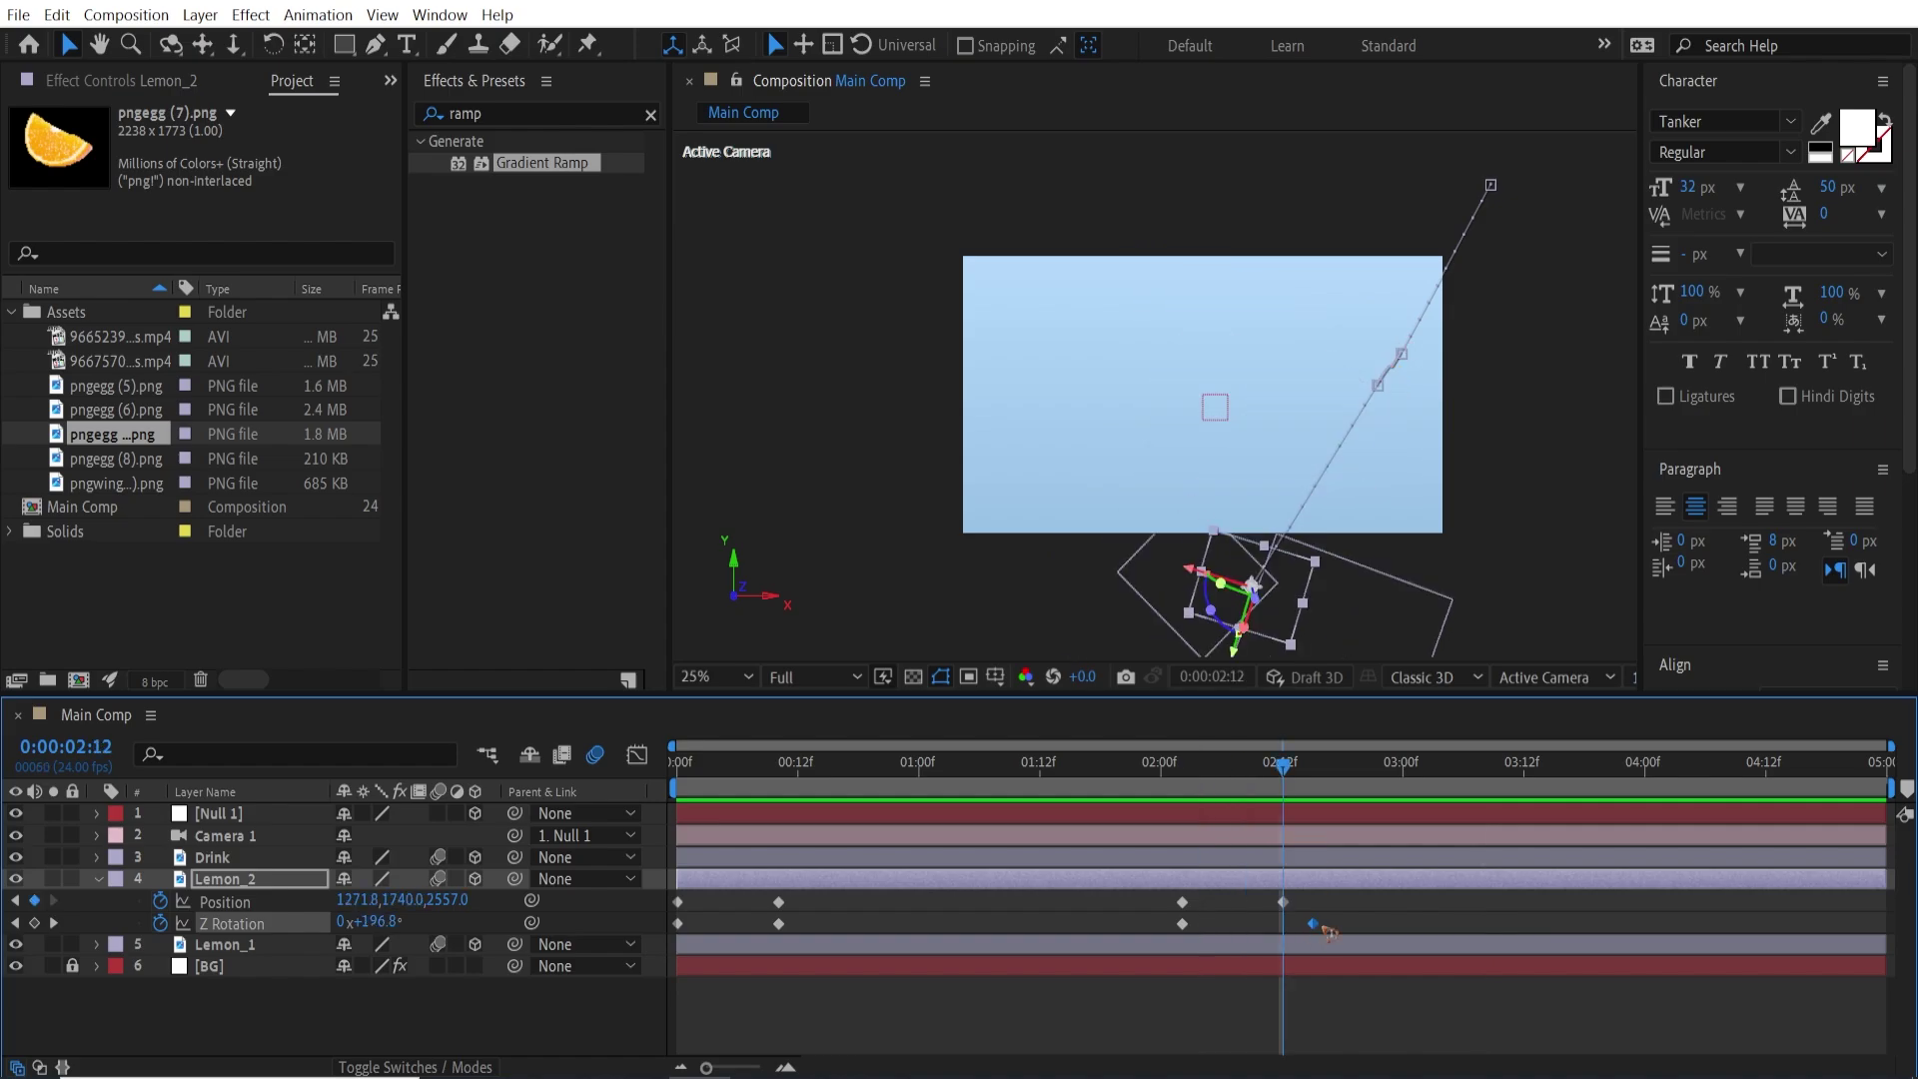
pyautogui.moveTo(1315, 929); pyautogui.dragTo(1292, 936)
pyautogui.moveTo(1256, 783); pyautogui.dragTo(610, 809)
pyautogui.press('space')
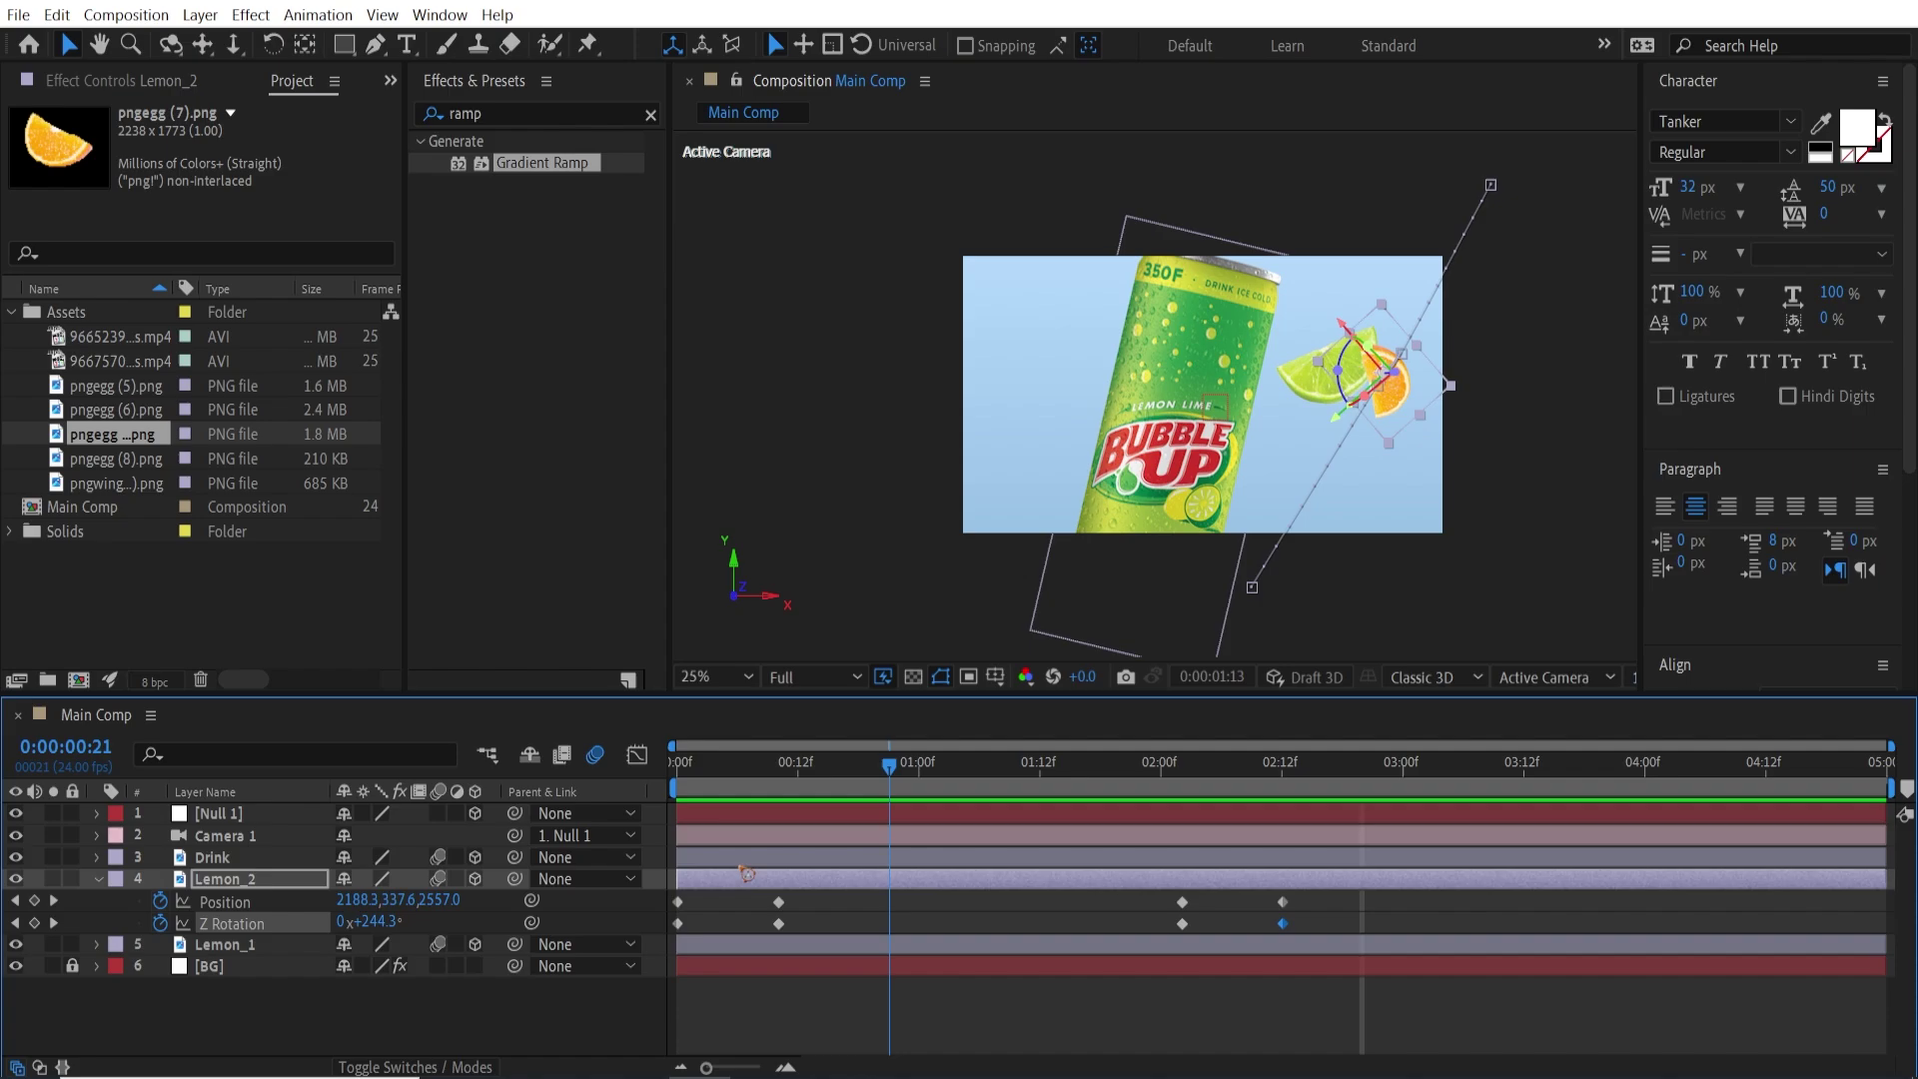
pyautogui.press('space')
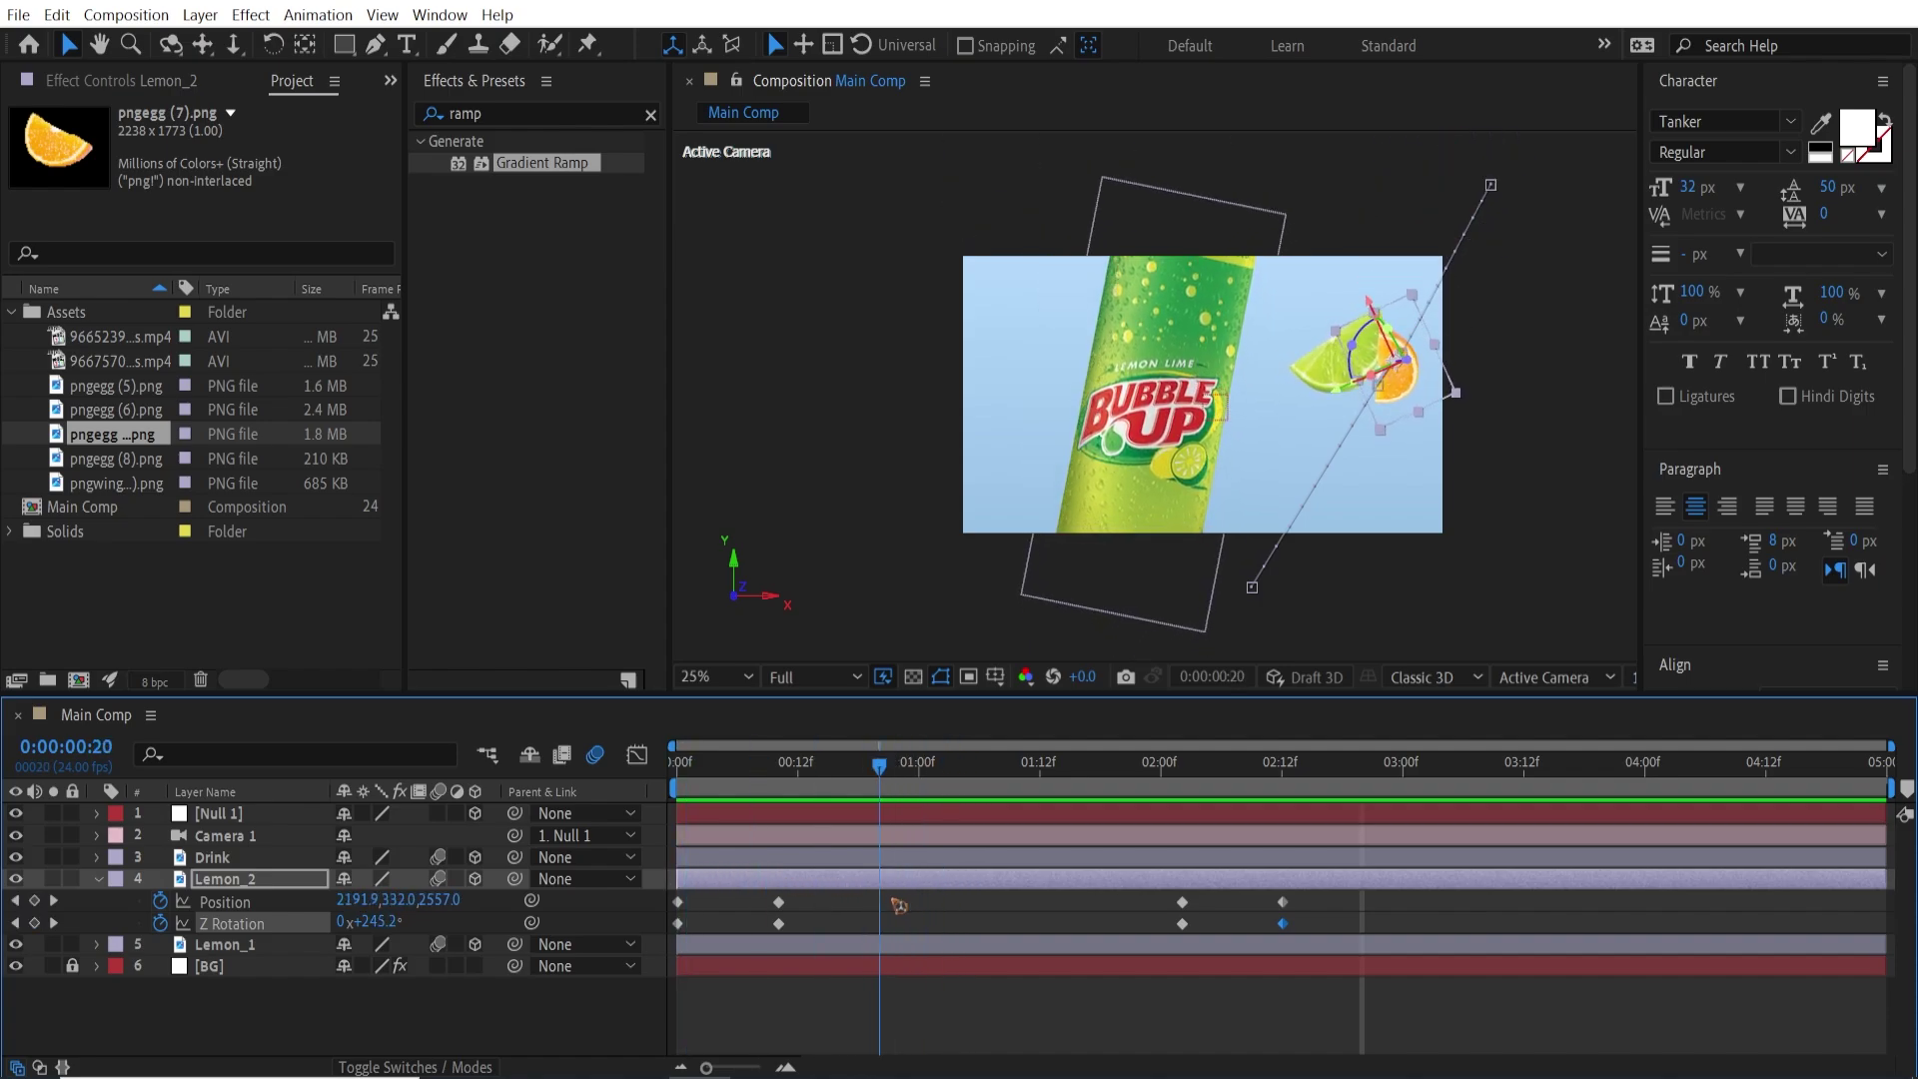
pyautogui.press('u')
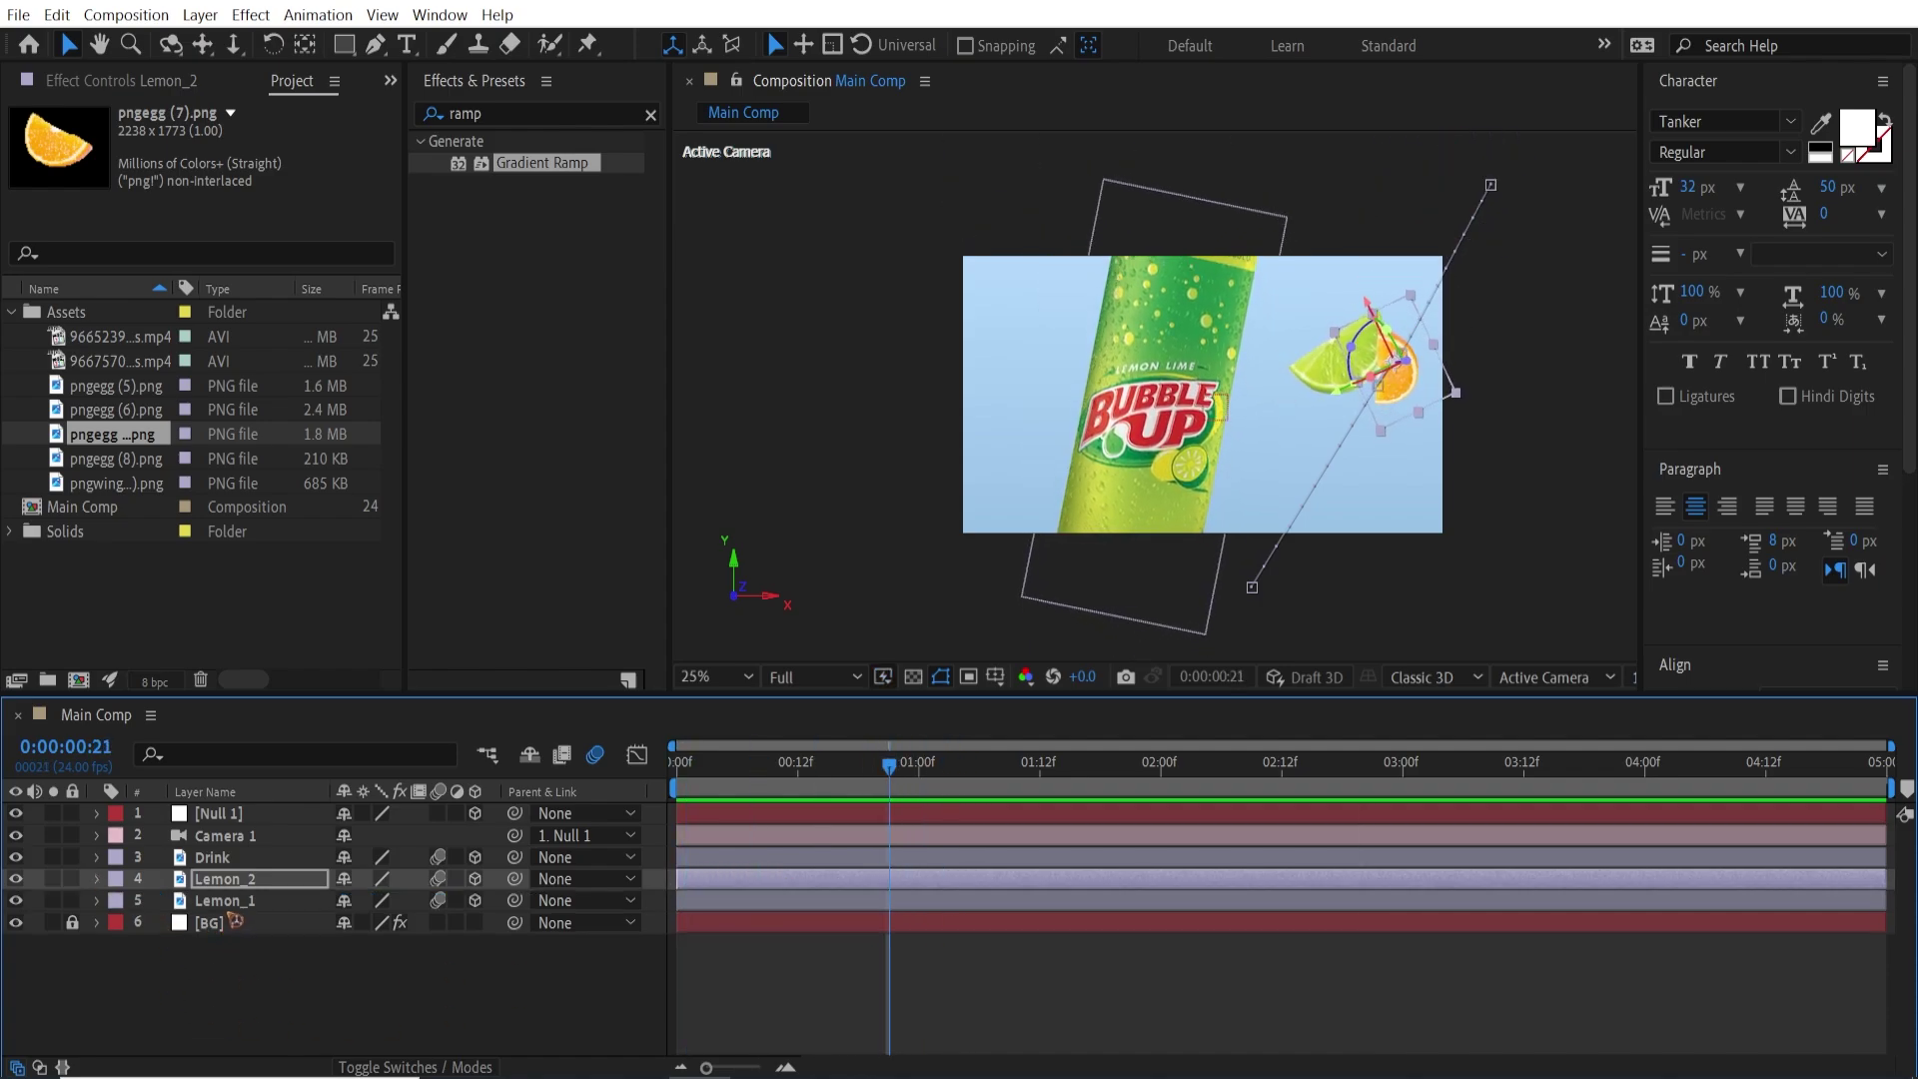
# Duplicate Lemon_1 as Lemon_3 and shift its entire Position path horizontally so the slice sits left of the can.
pyautogui.click(235, 903)
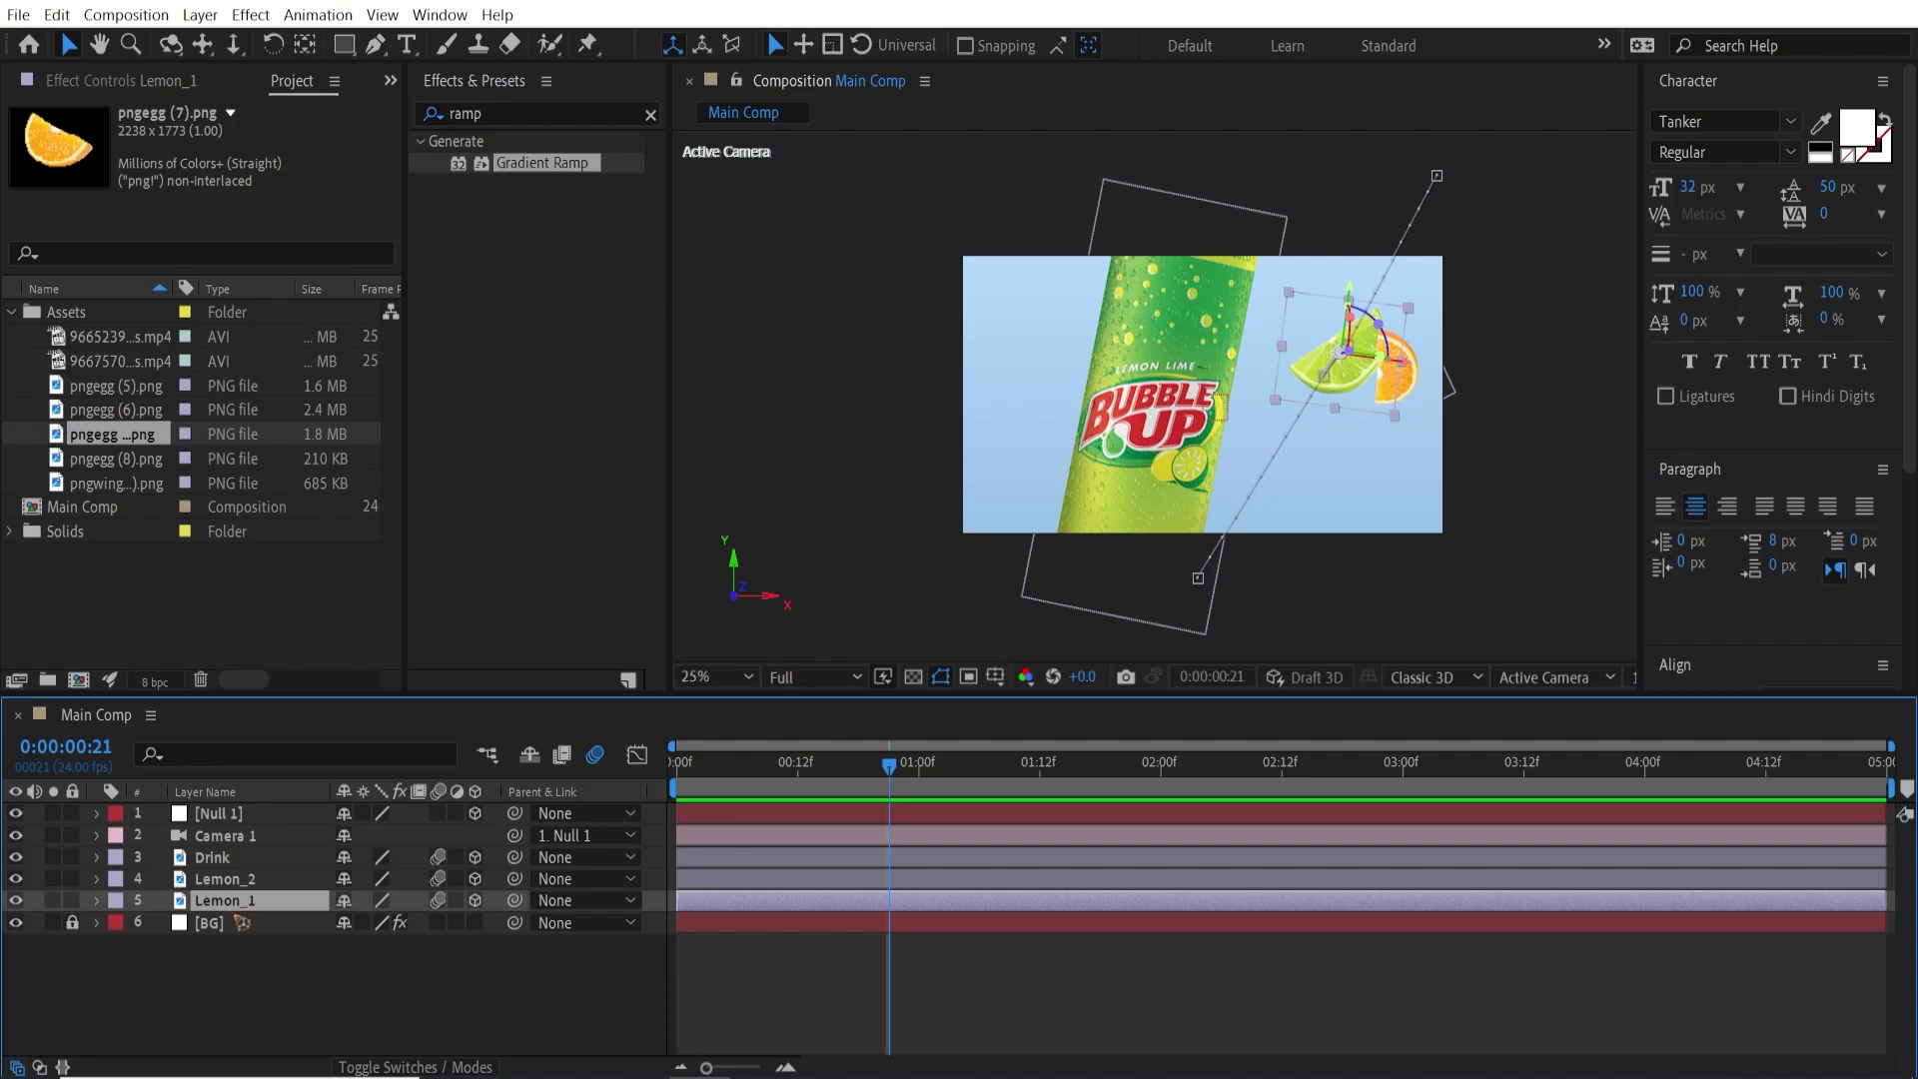
pyautogui.hotkey('ctrl', 'd')
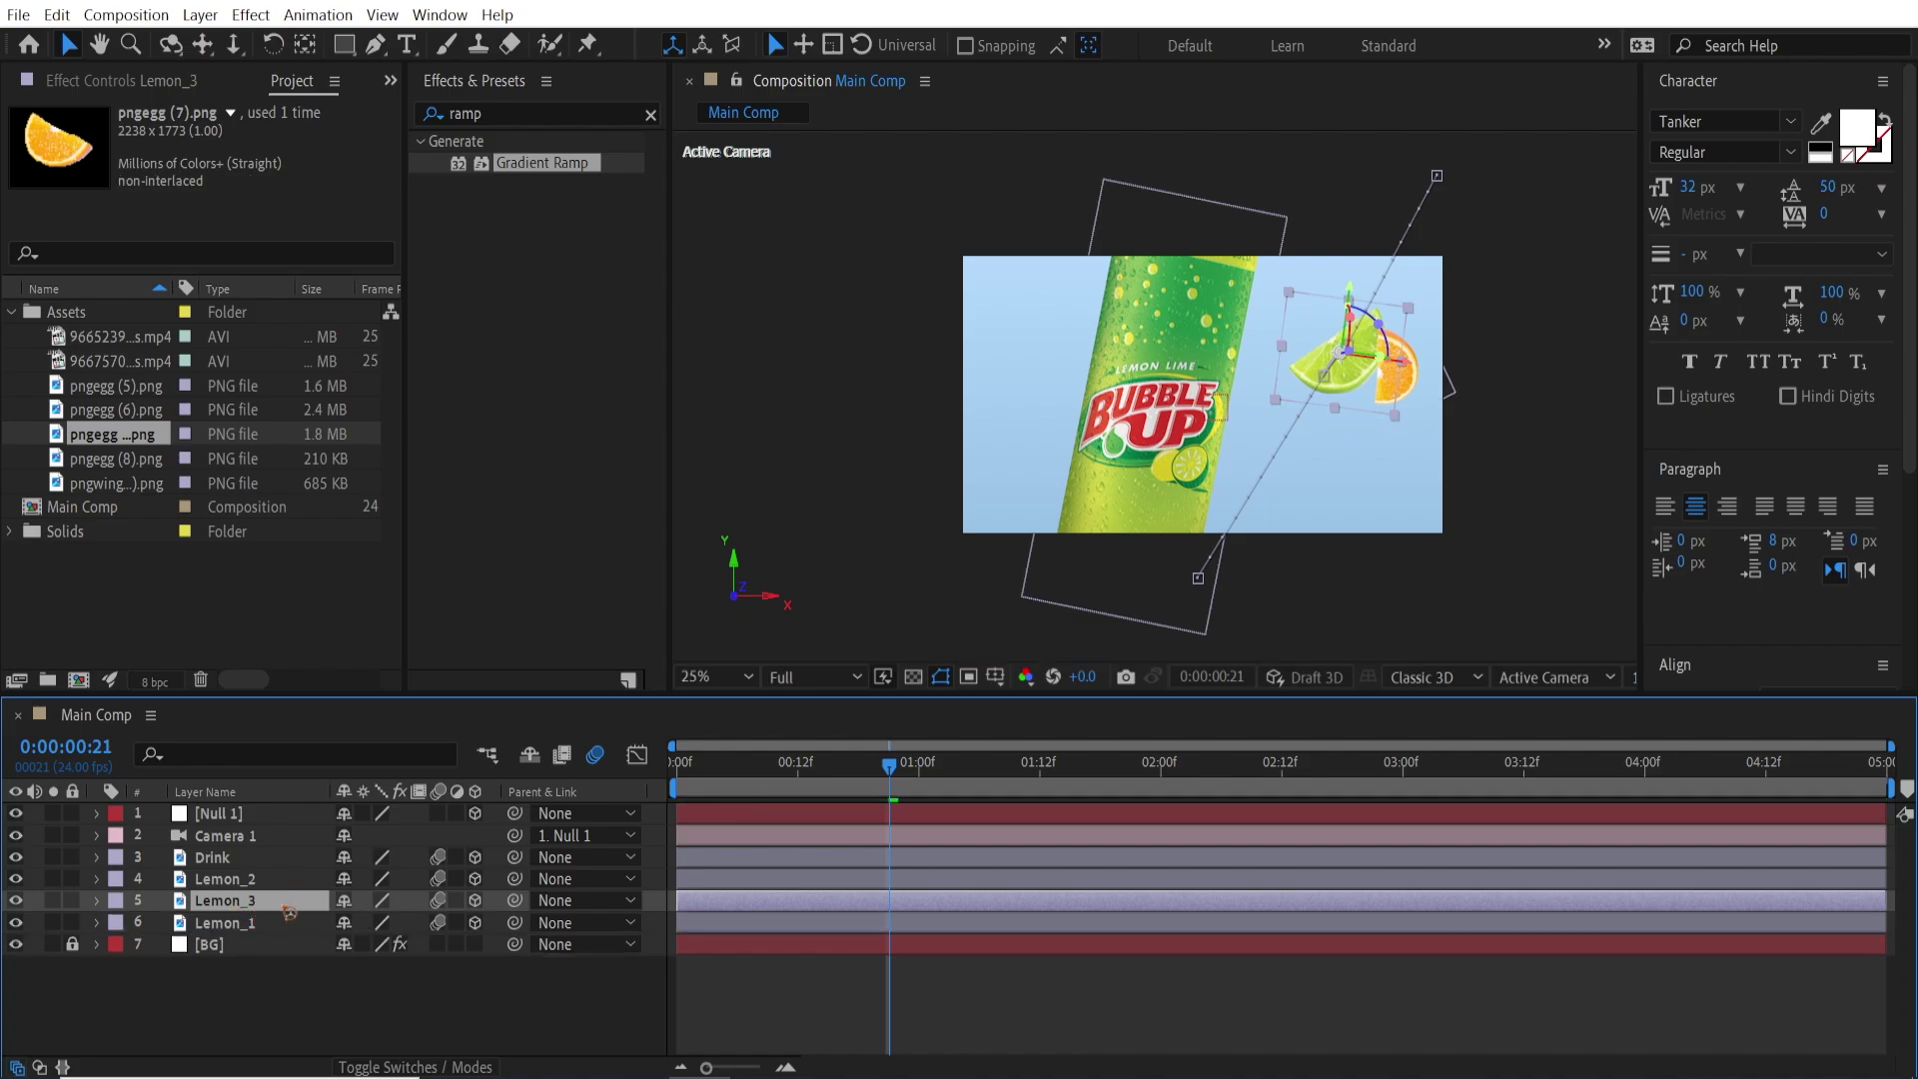
pyautogui.press('u')
pyautogui.click(249, 925)
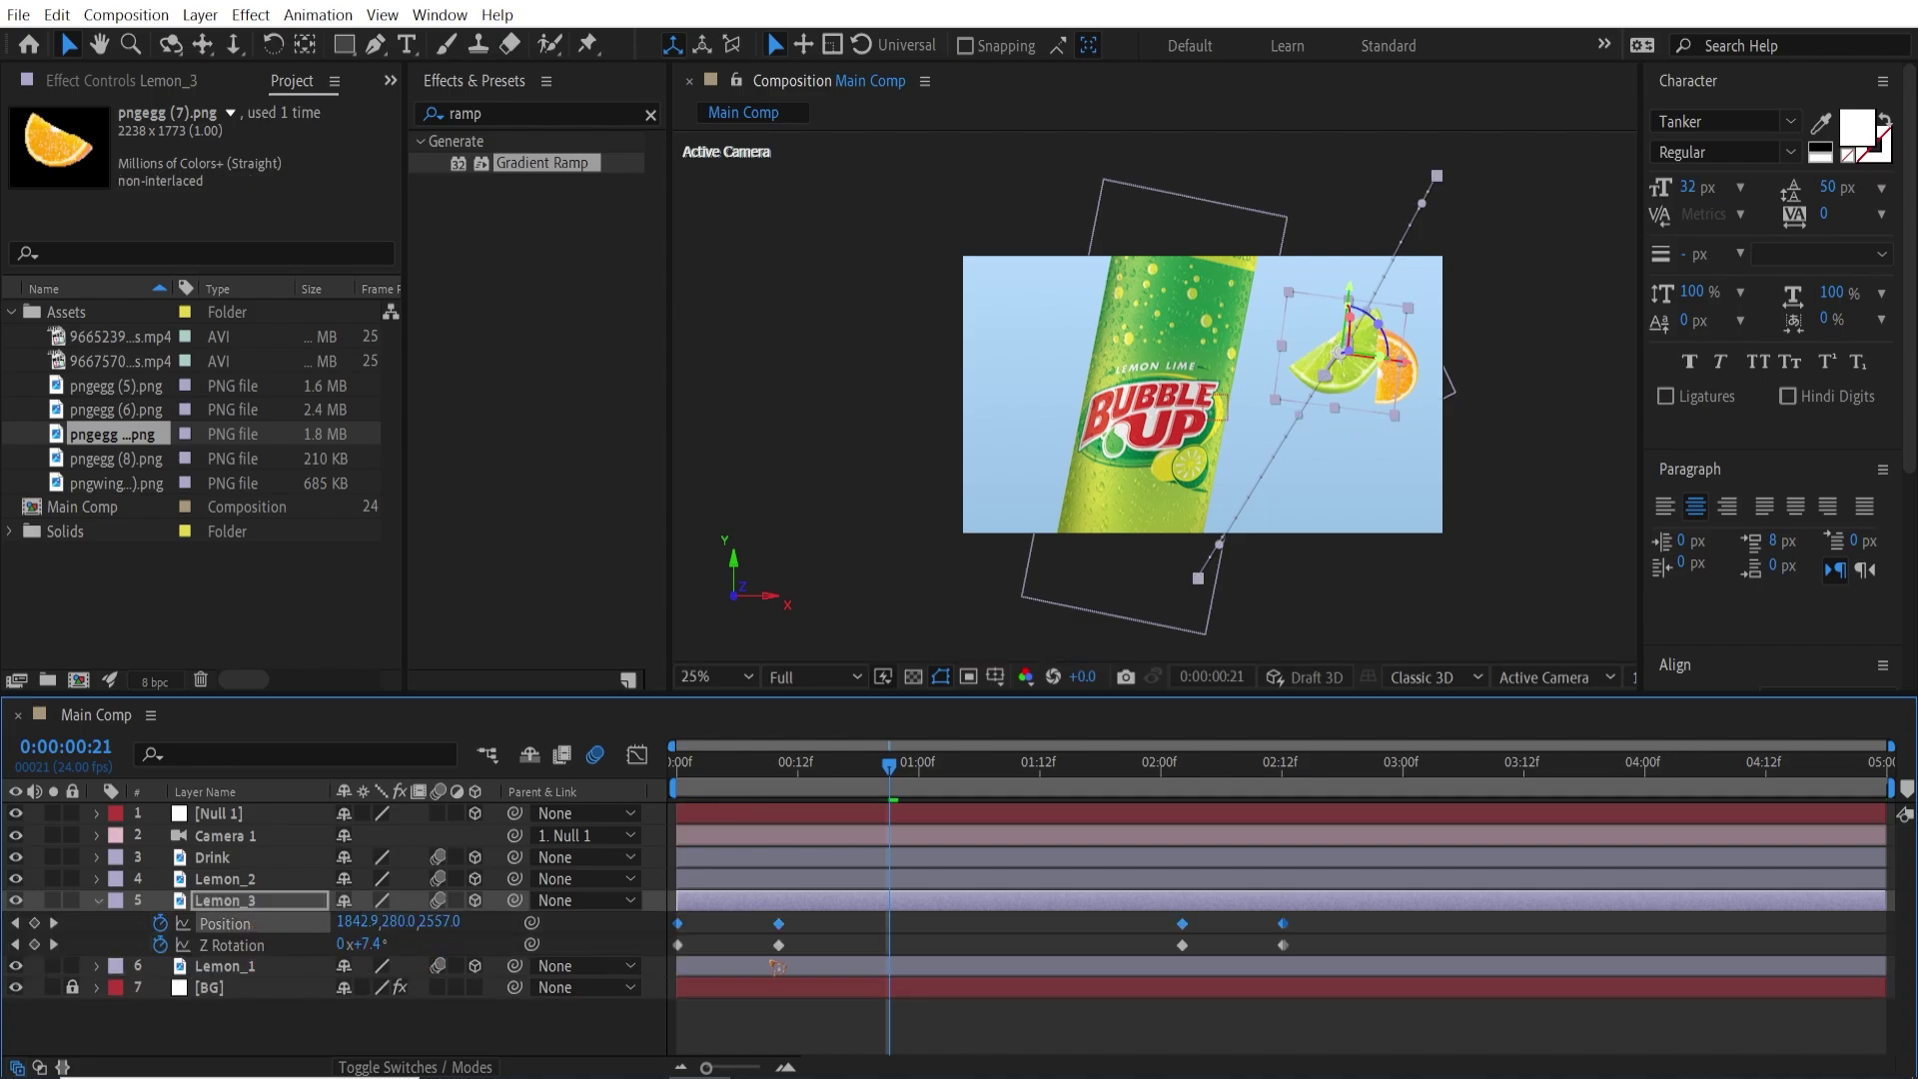
pyautogui.moveTo(1199, 578); pyautogui.dragTo(896, 582)
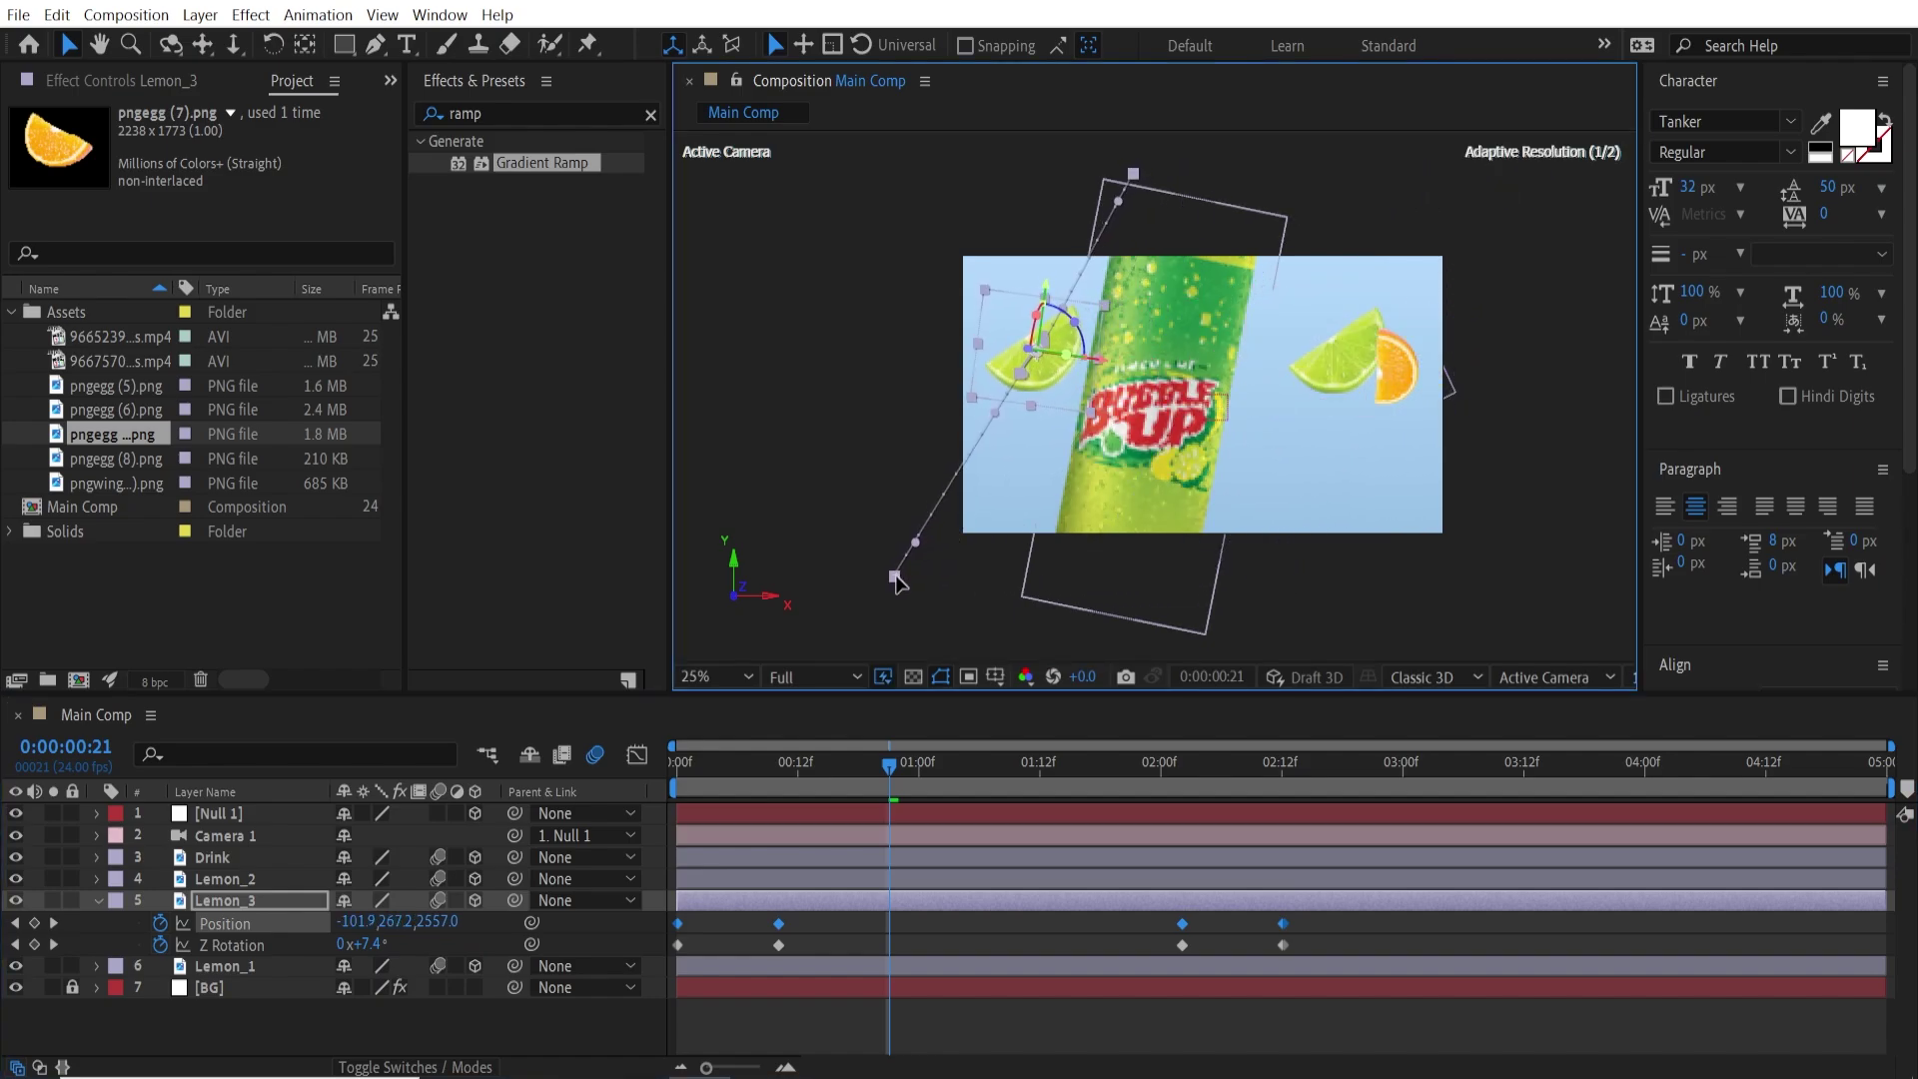
# Flip Lemon_3 horizontally and remove all its Position and Z Rotation keyframes with the current time at 0:00:00:10.
pyautogui.rightClick(265, 902)
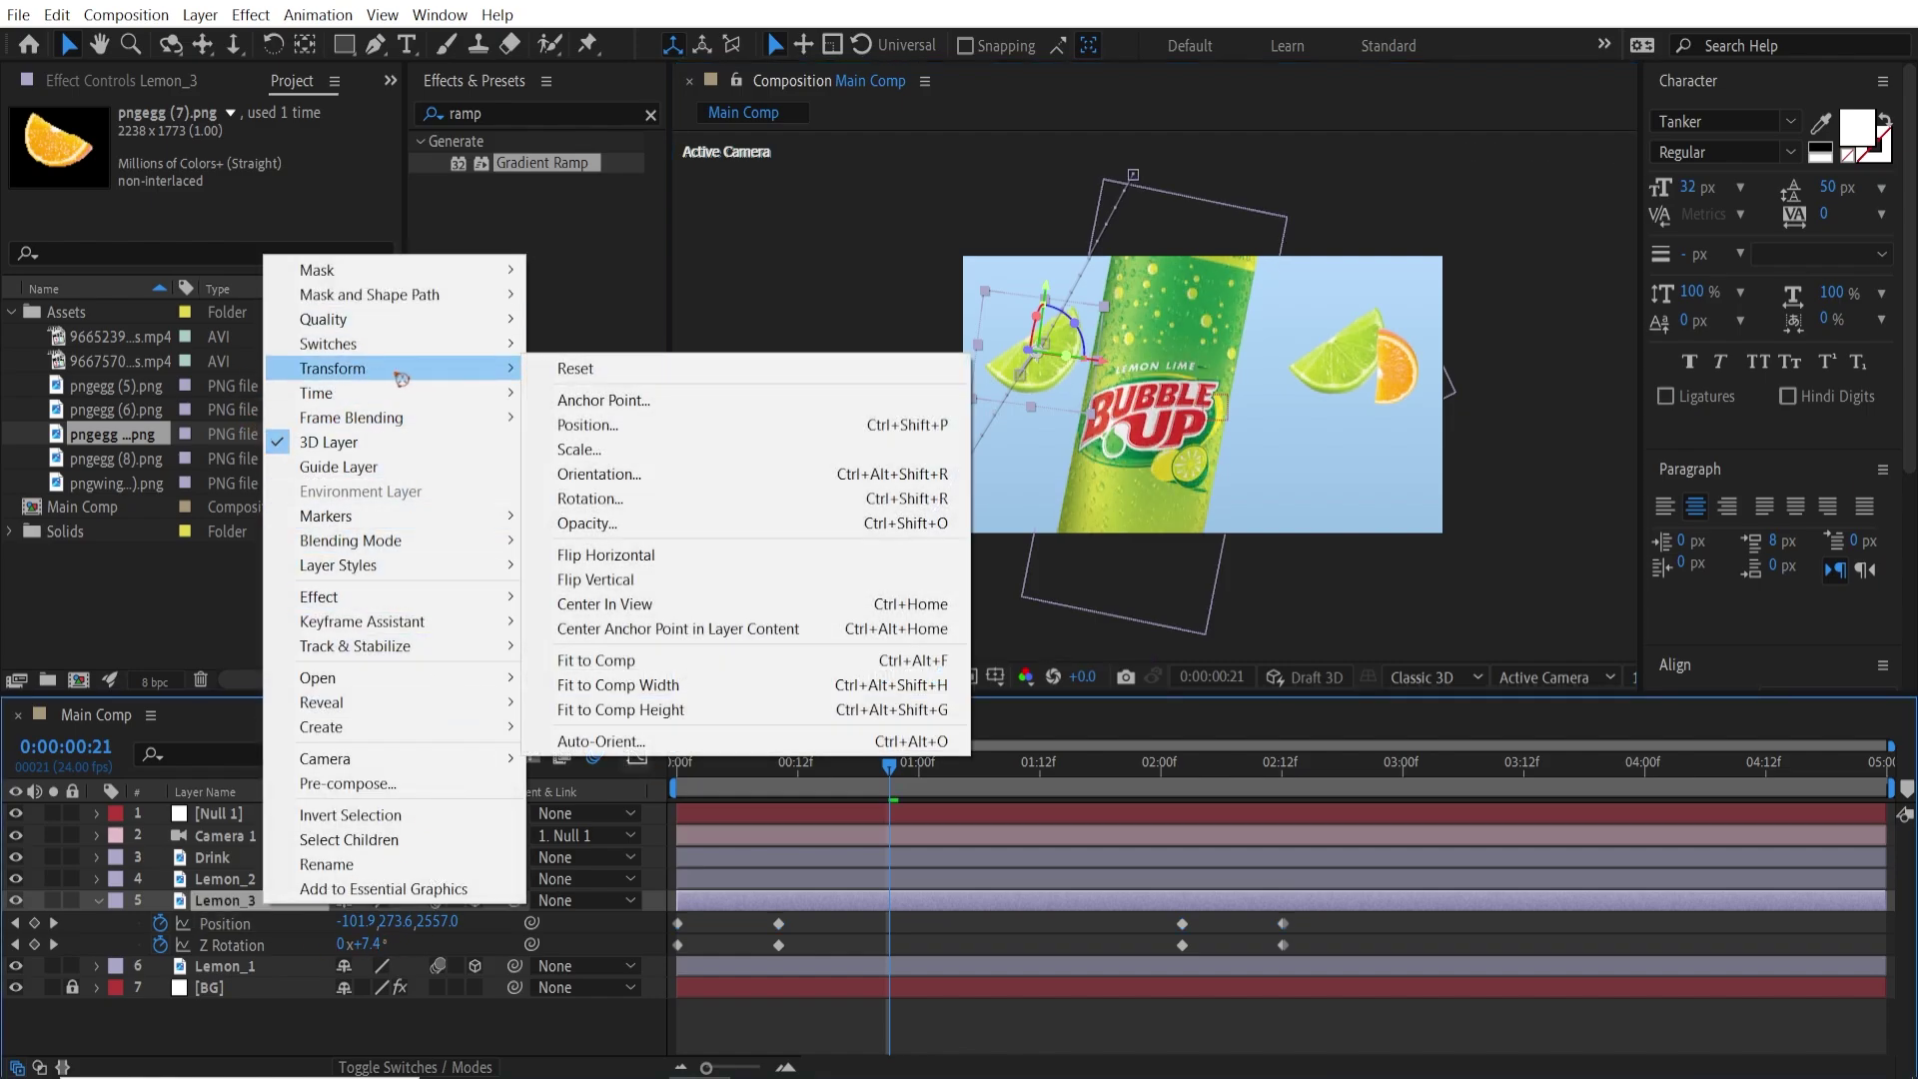
pyautogui.moveTo(397, 376)
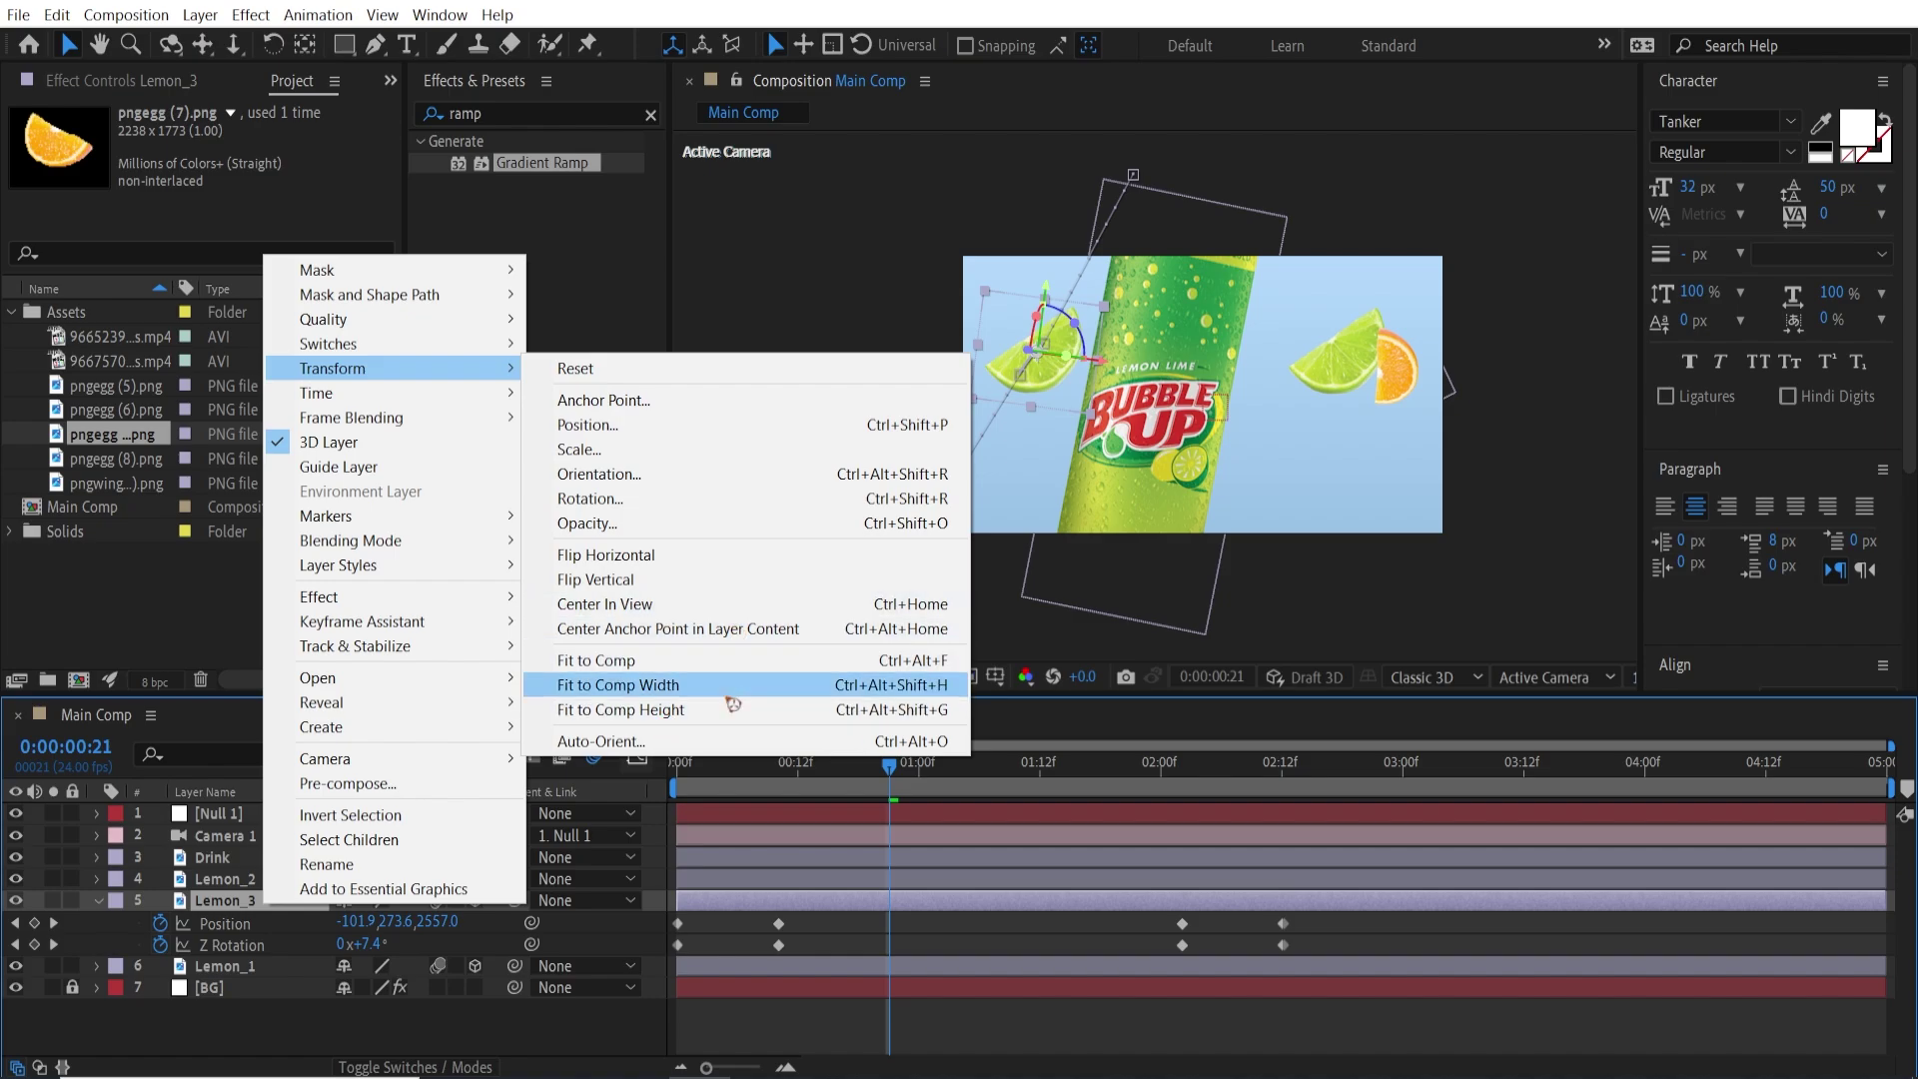
pyautogui.click(744, 566)
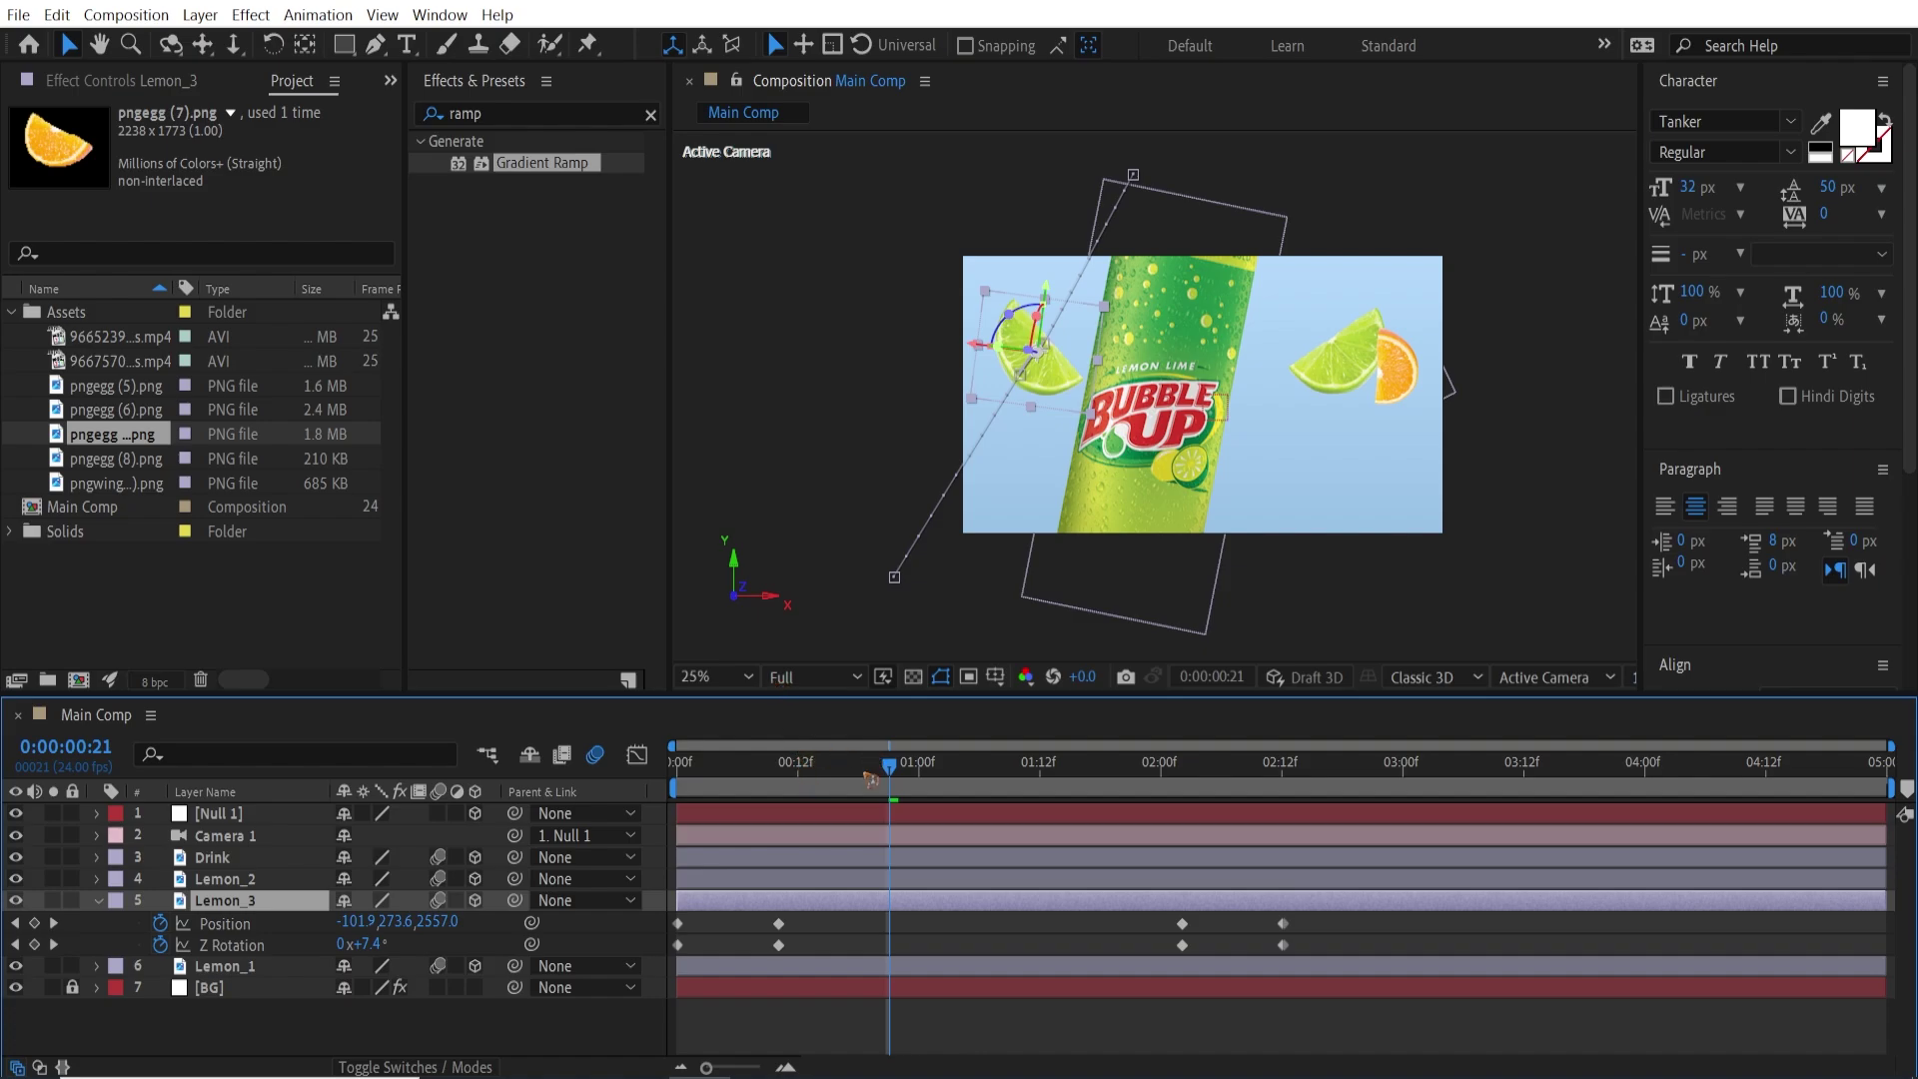
pyautogui.click(778, 765)
pyautogui.click(160, 923)
pyautogui.click(160, 944)
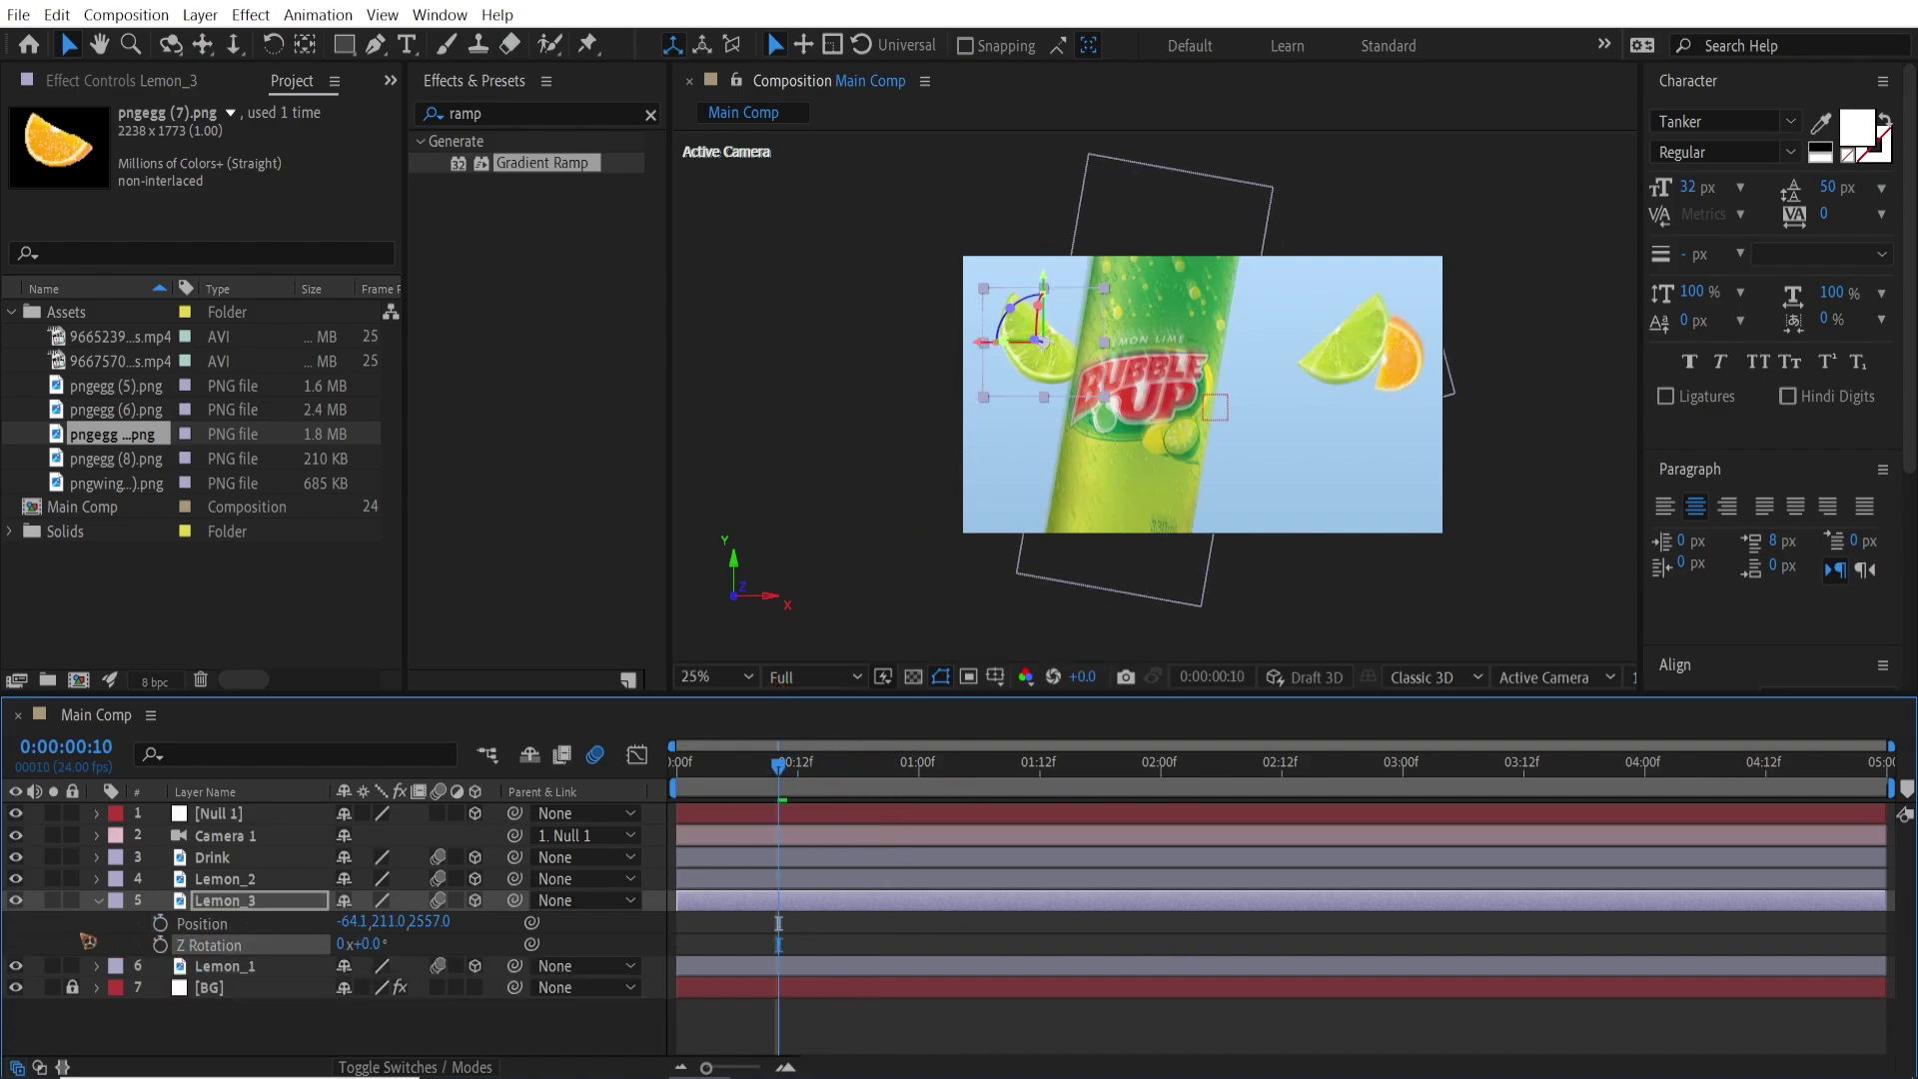
pyautogui.click(160, 923)
pyautogui.click(160, 945)
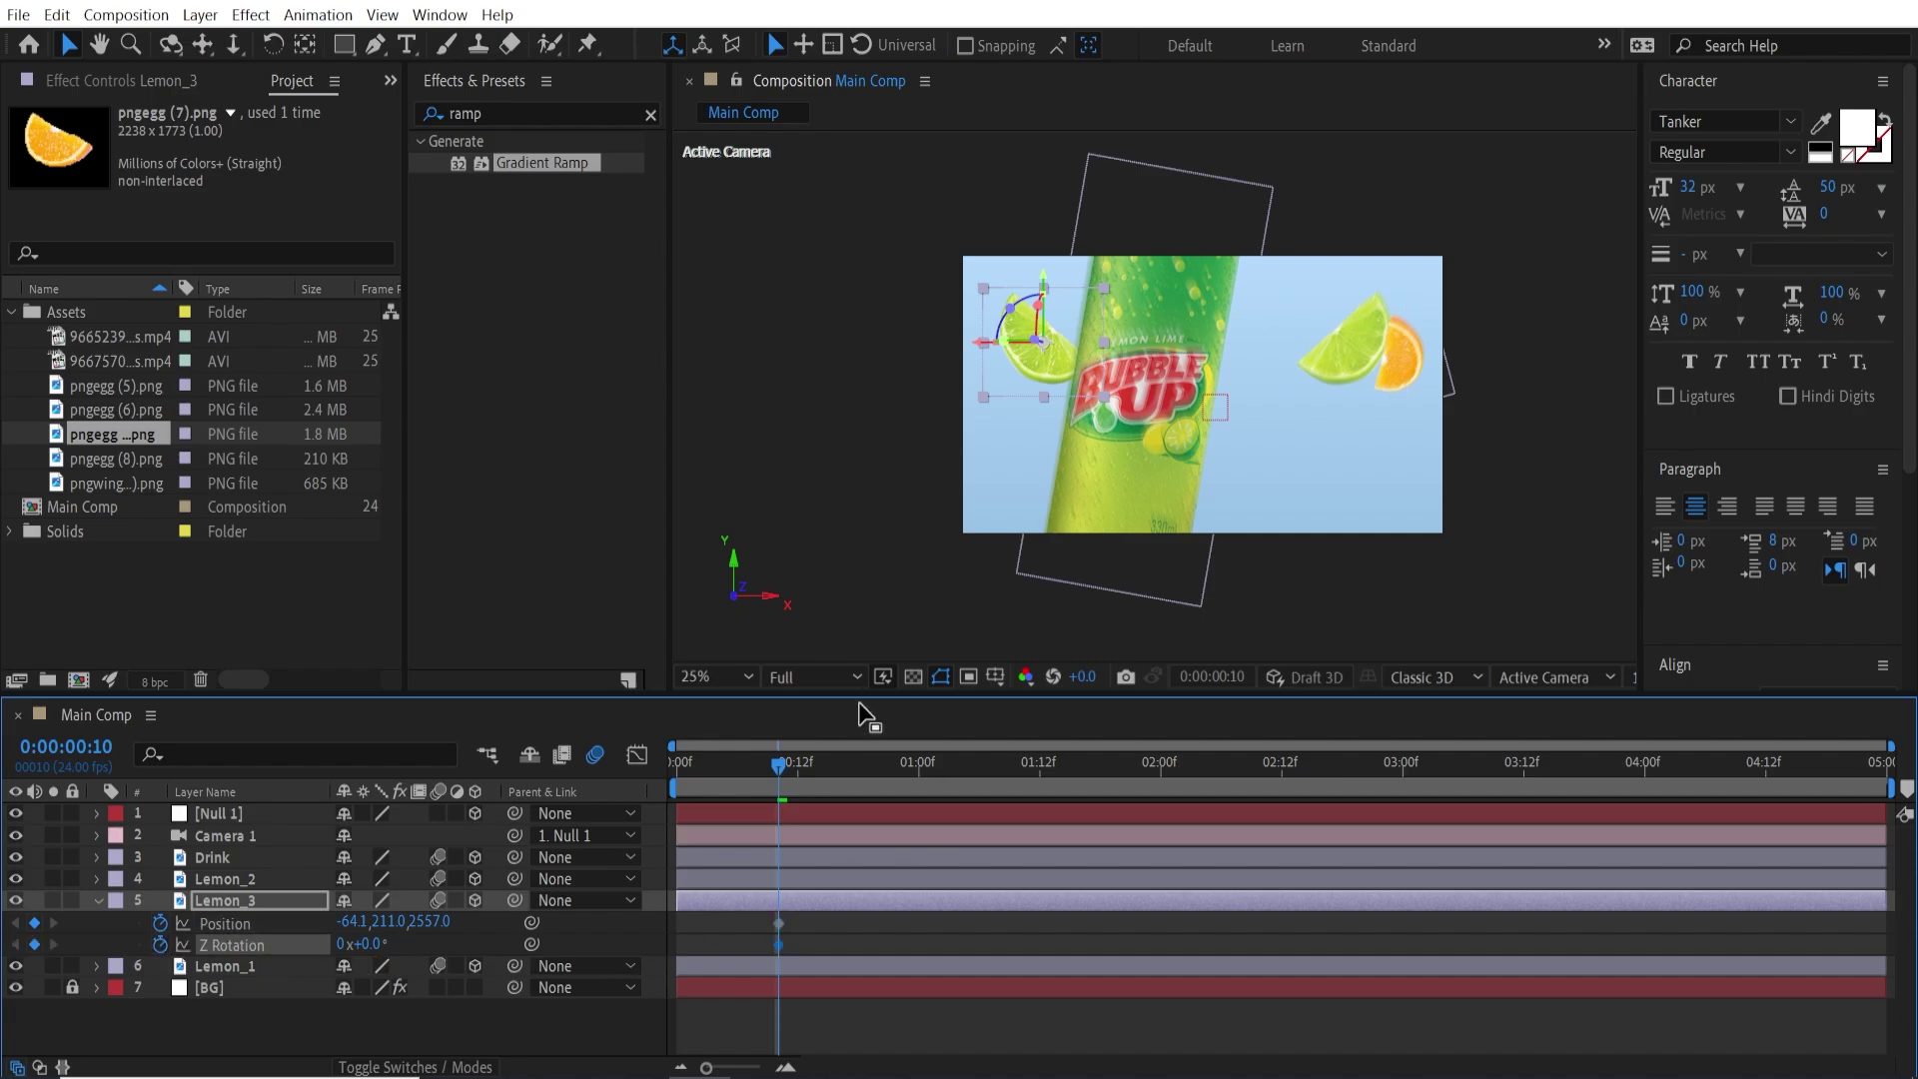
pyautogui.moveTo(785, 765); pyautogui.dragTo(222, 764)
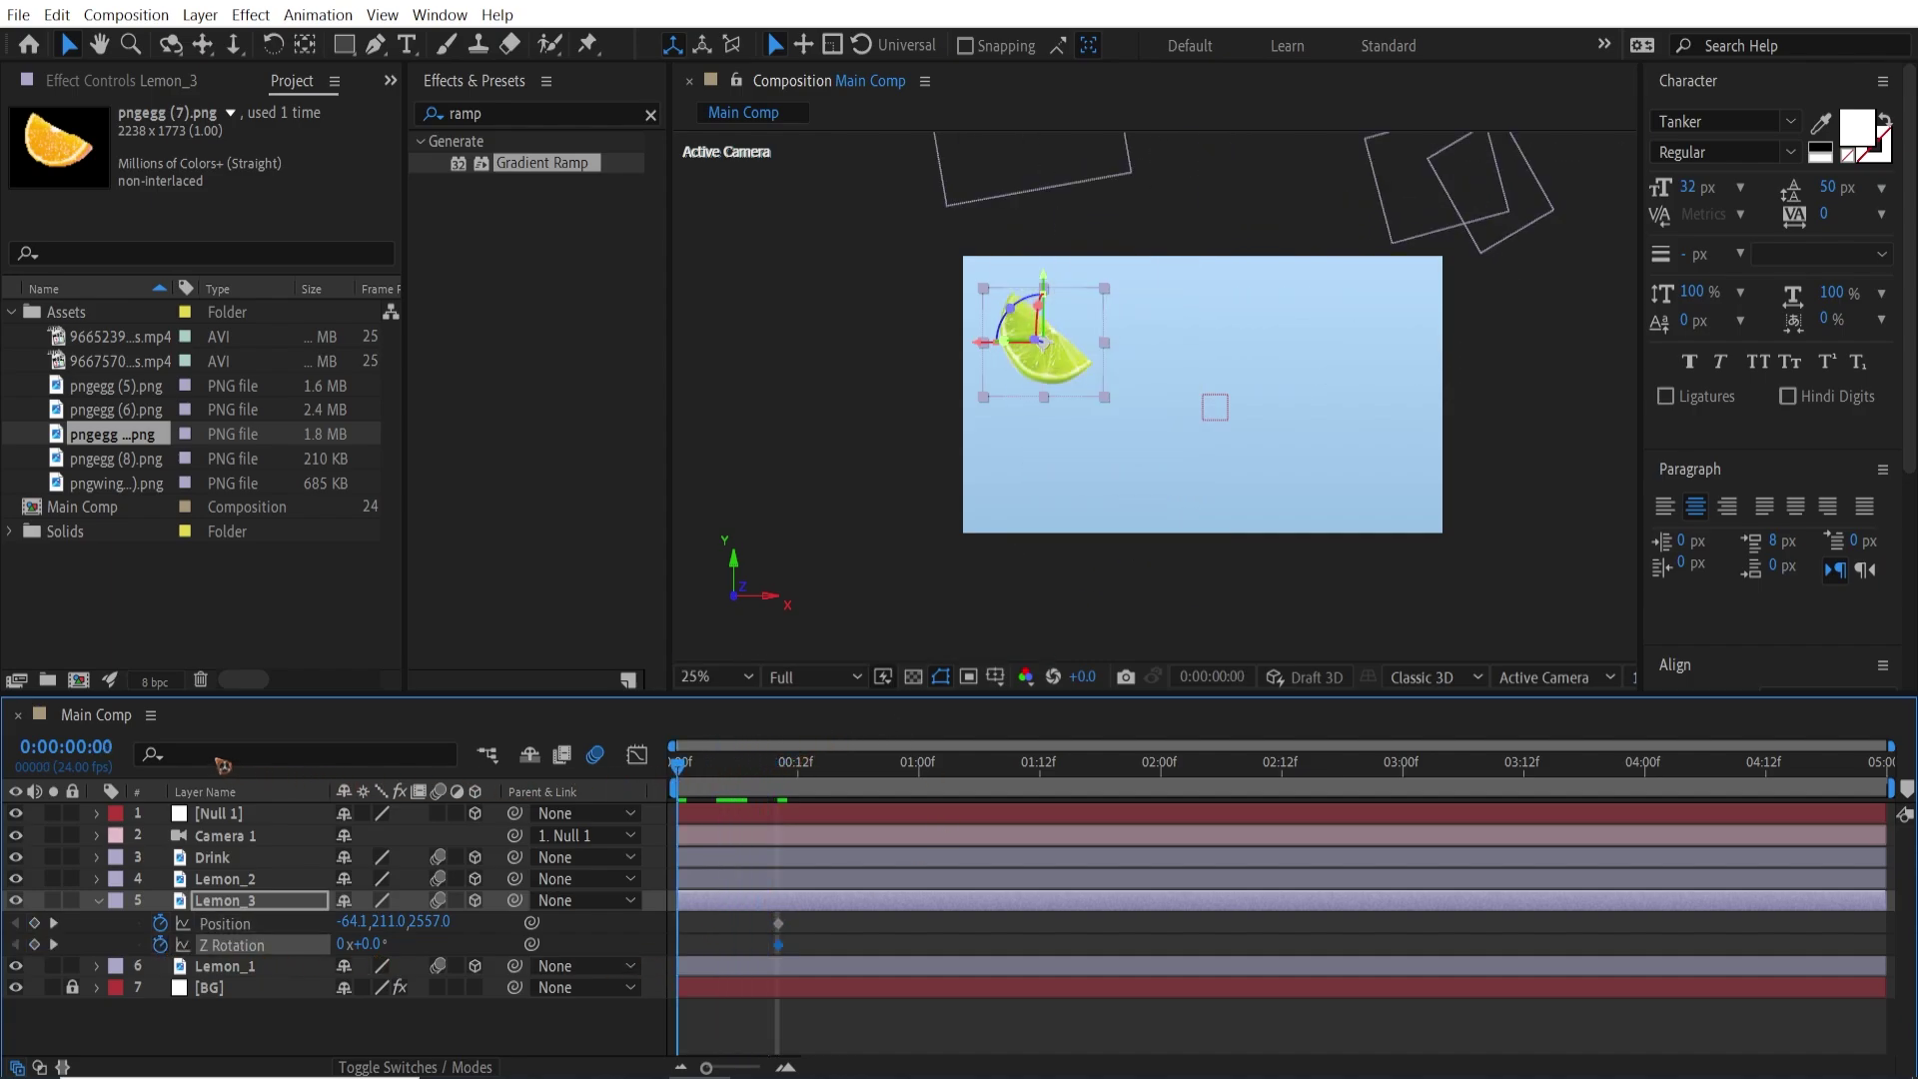
pyautogui.moveTo(1079, 395); pyautogui.dragTo(976, 242)
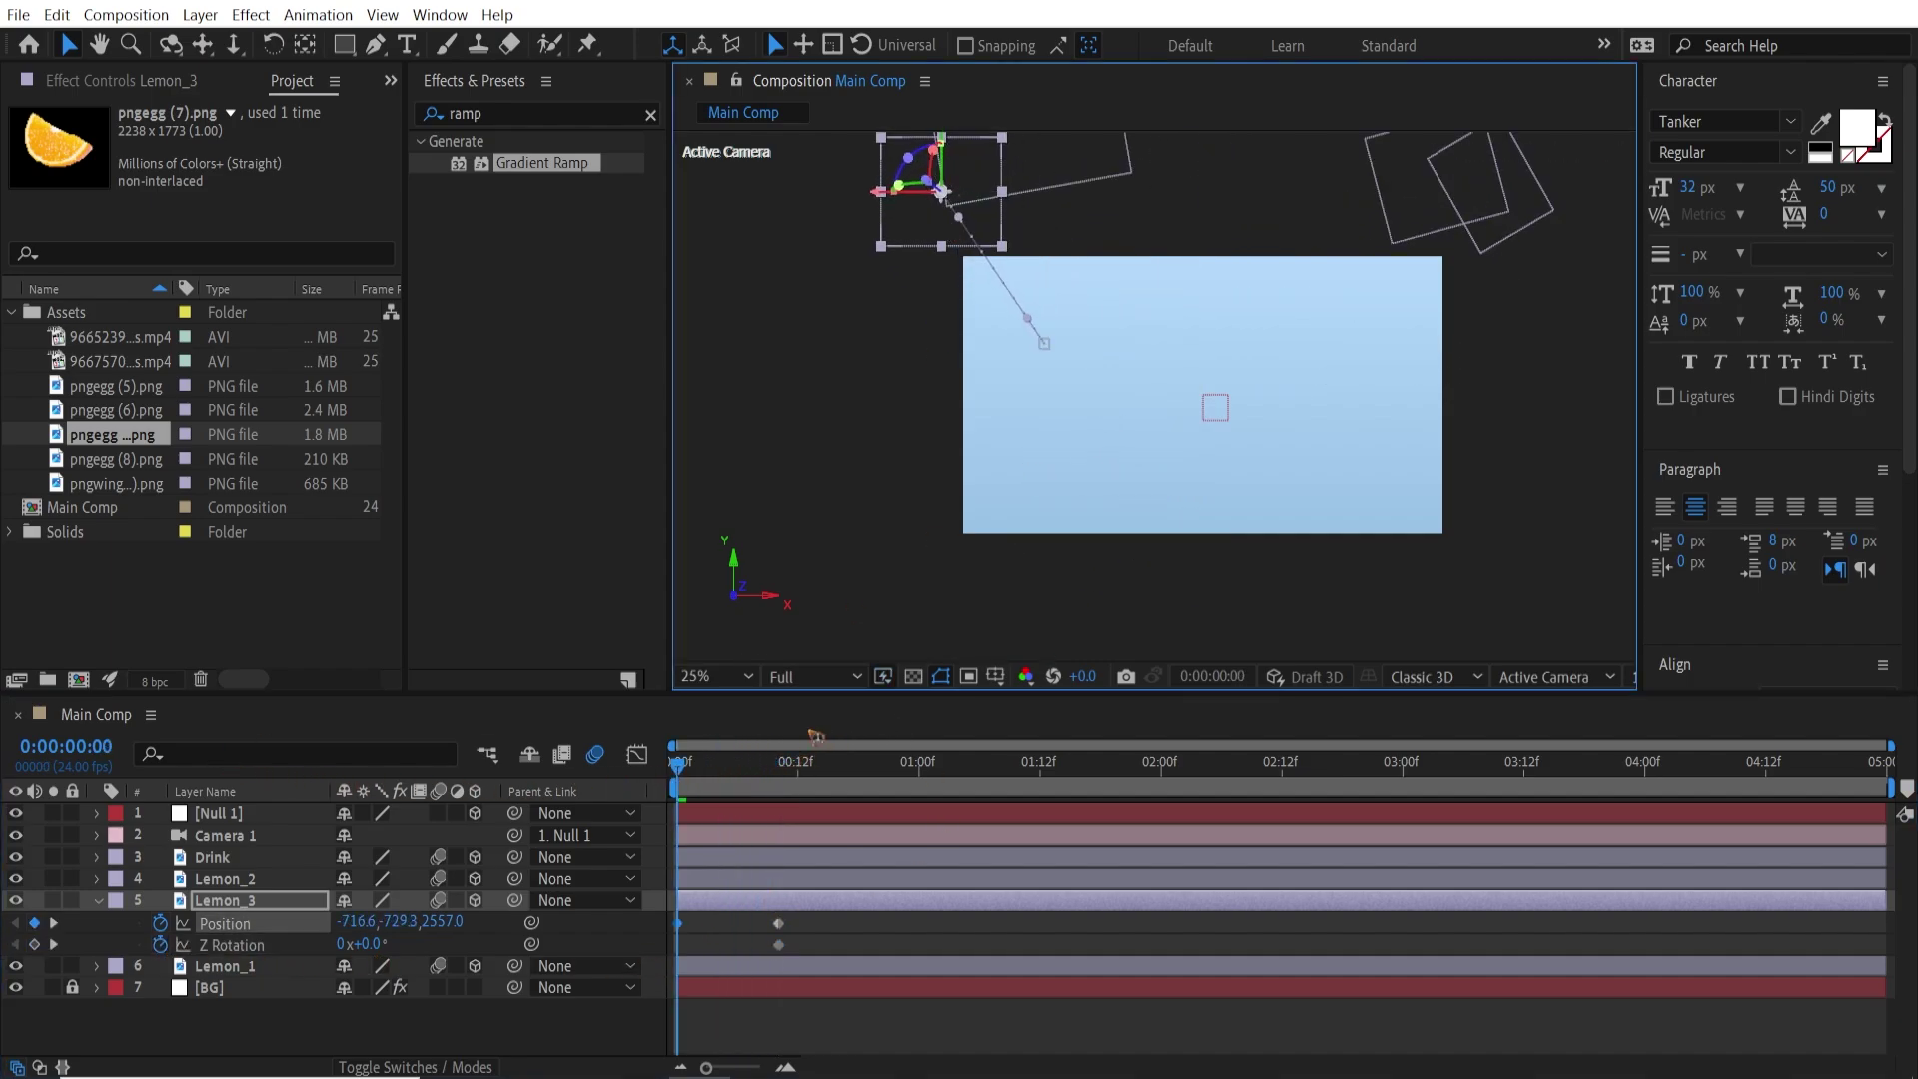
pyautogui.hotkey('ctrl', 'z')
pyautogui.hotkey('ctrl', 'z')
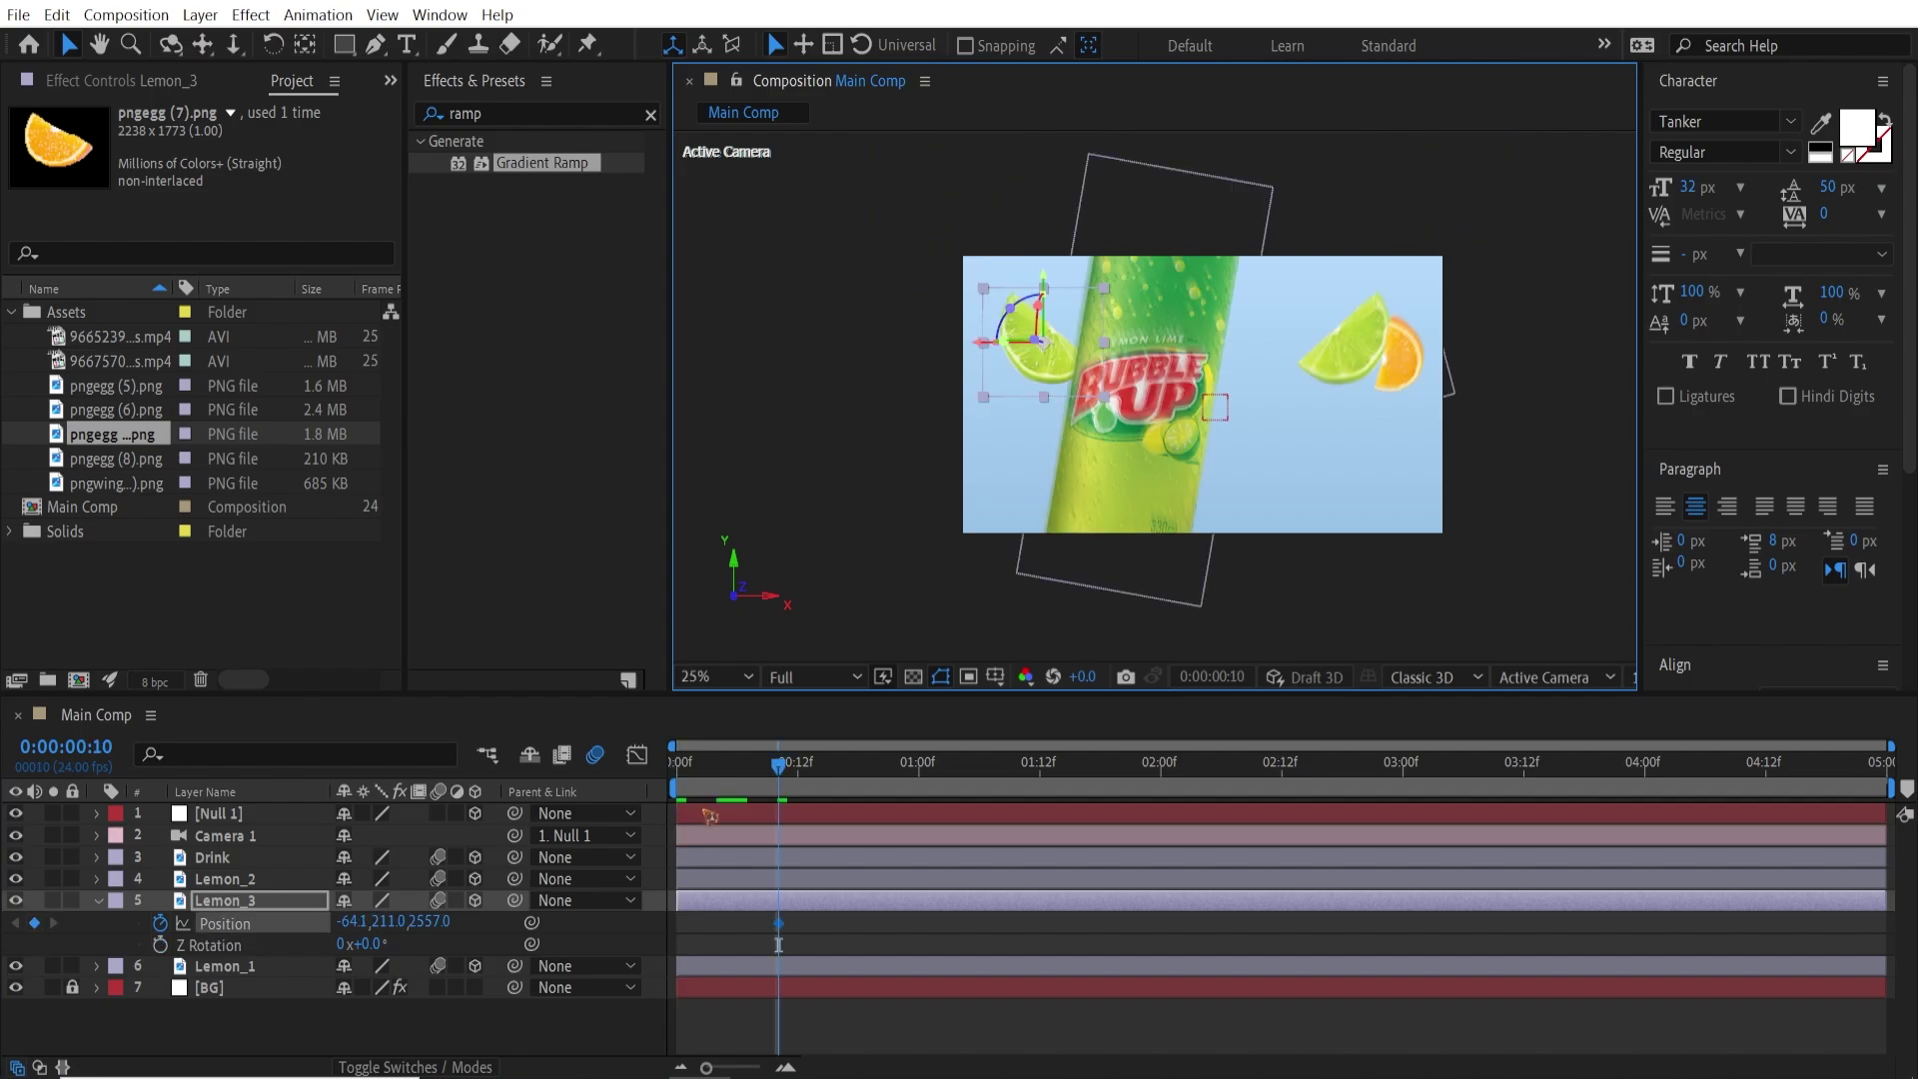
pyautogui.hotkey('ctrl', 'z')
# Place Lemon_3 at about 60.1, 221.8, 1495.0 and keyframe its Position and Z Rotation at 0:00:00:10.
pyautogui.click(277, 932)
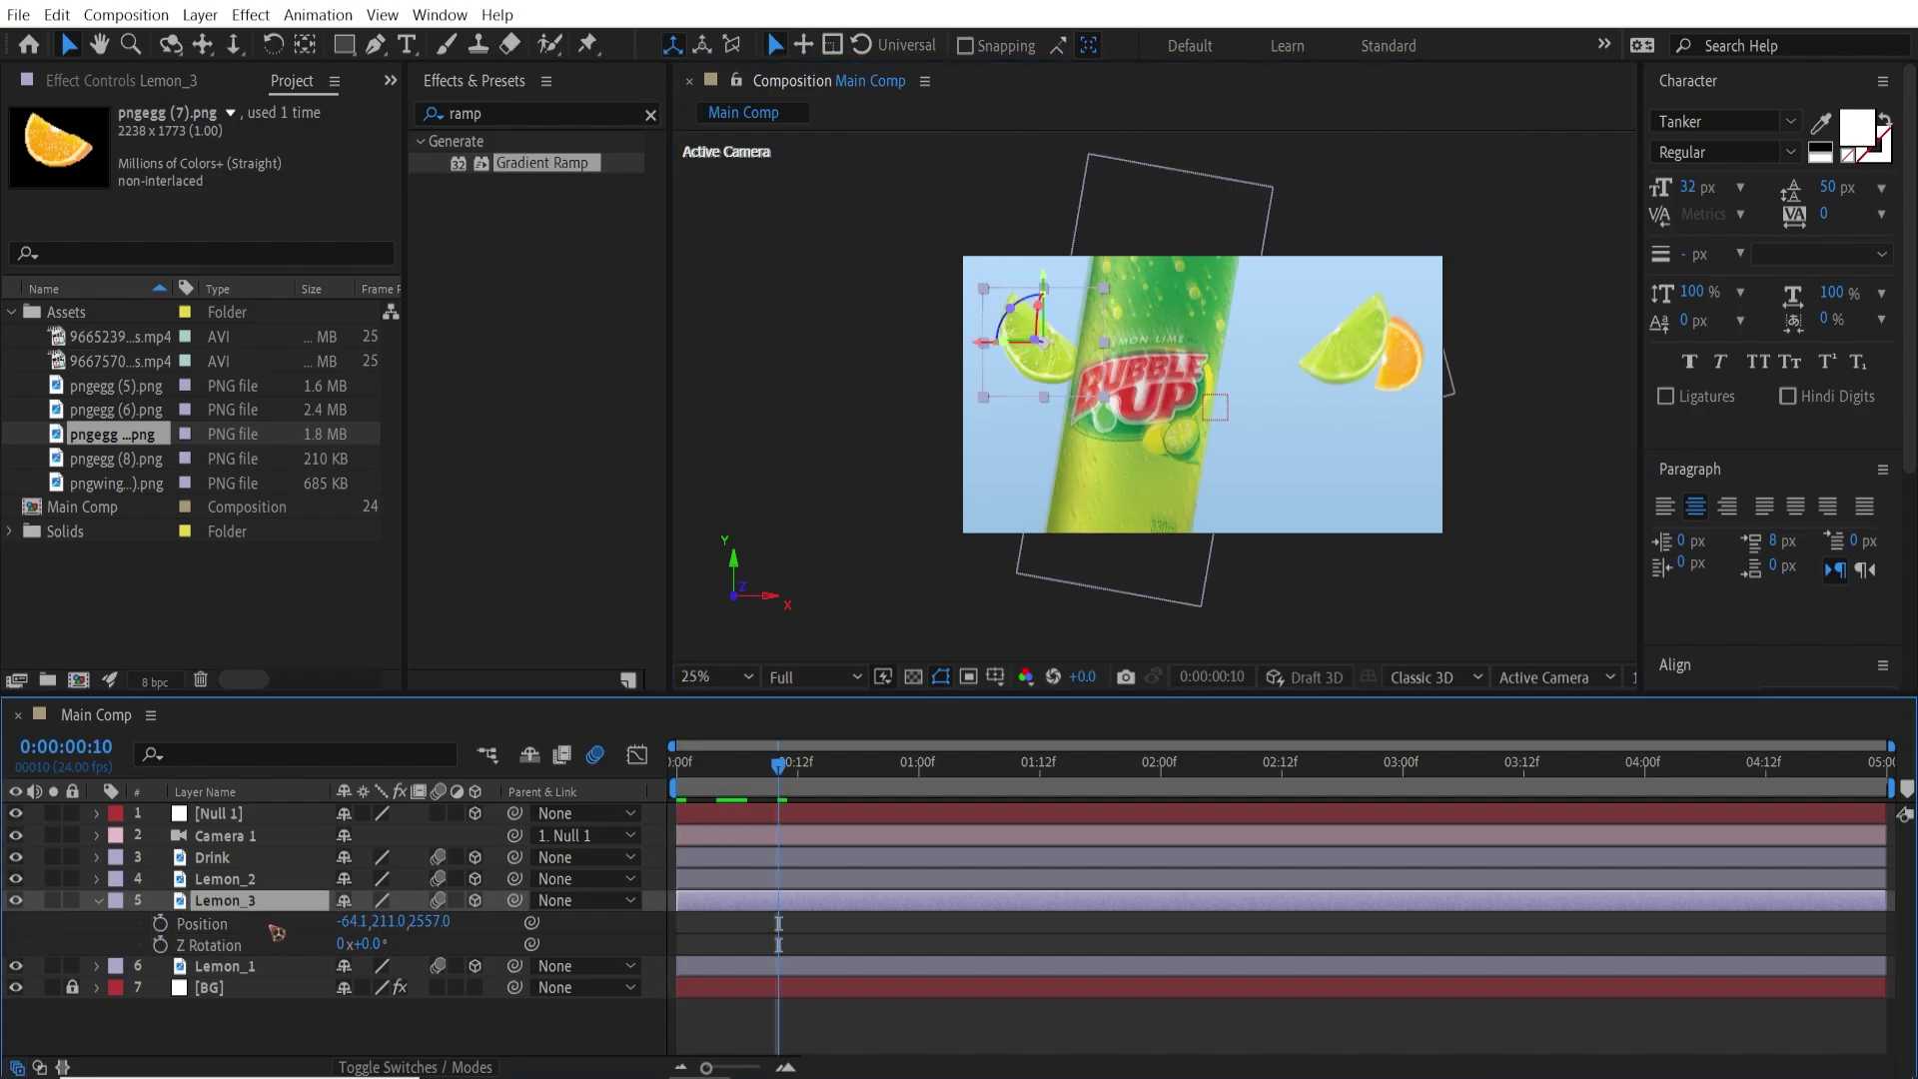
pyautogui.moveTo(436, 934); pyautogui.dragTo(8, 934)
pyautogui.moveTo(943, 269); pyautogui.dragTo(977, 299)
pyautogui.moveTo(1039, 354); pyautogui.dragTo(1060, 358)
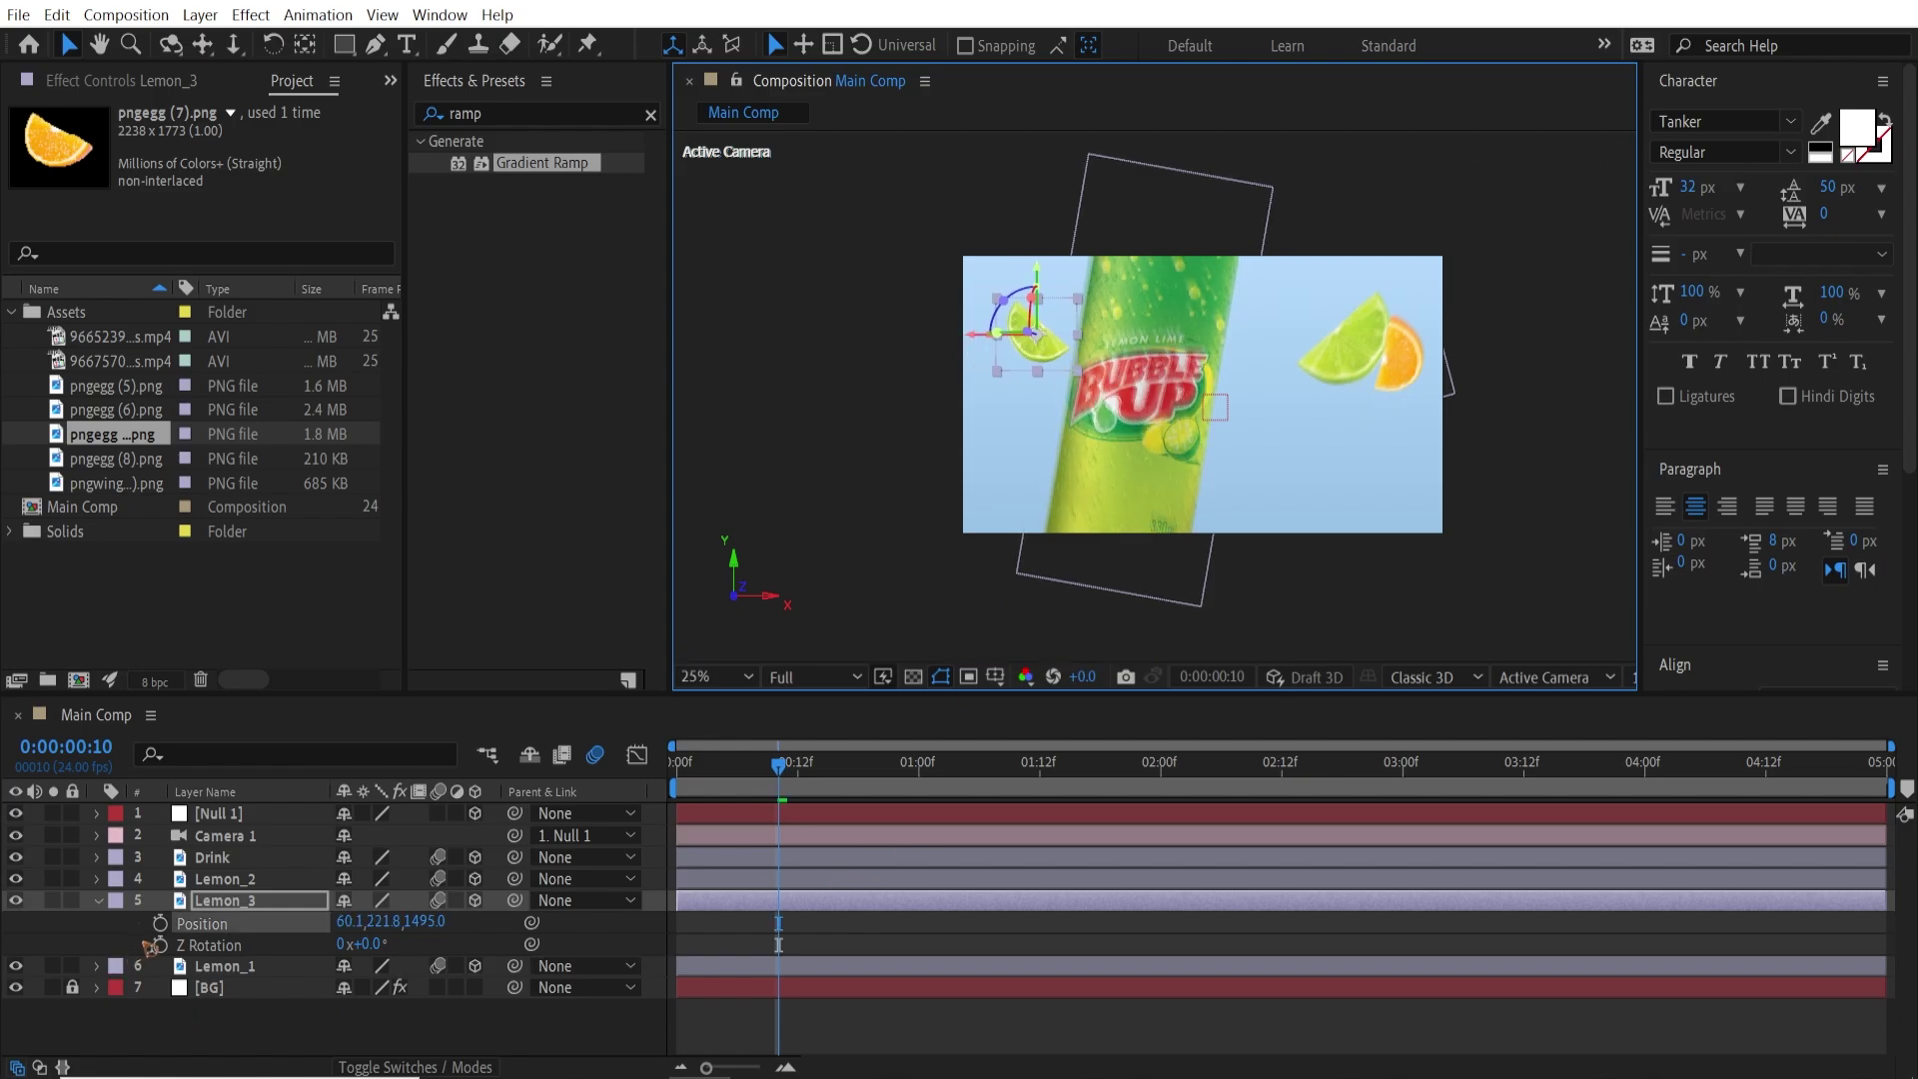
pyautogui.click(160, 923)
pyautogui.click(160, 945)
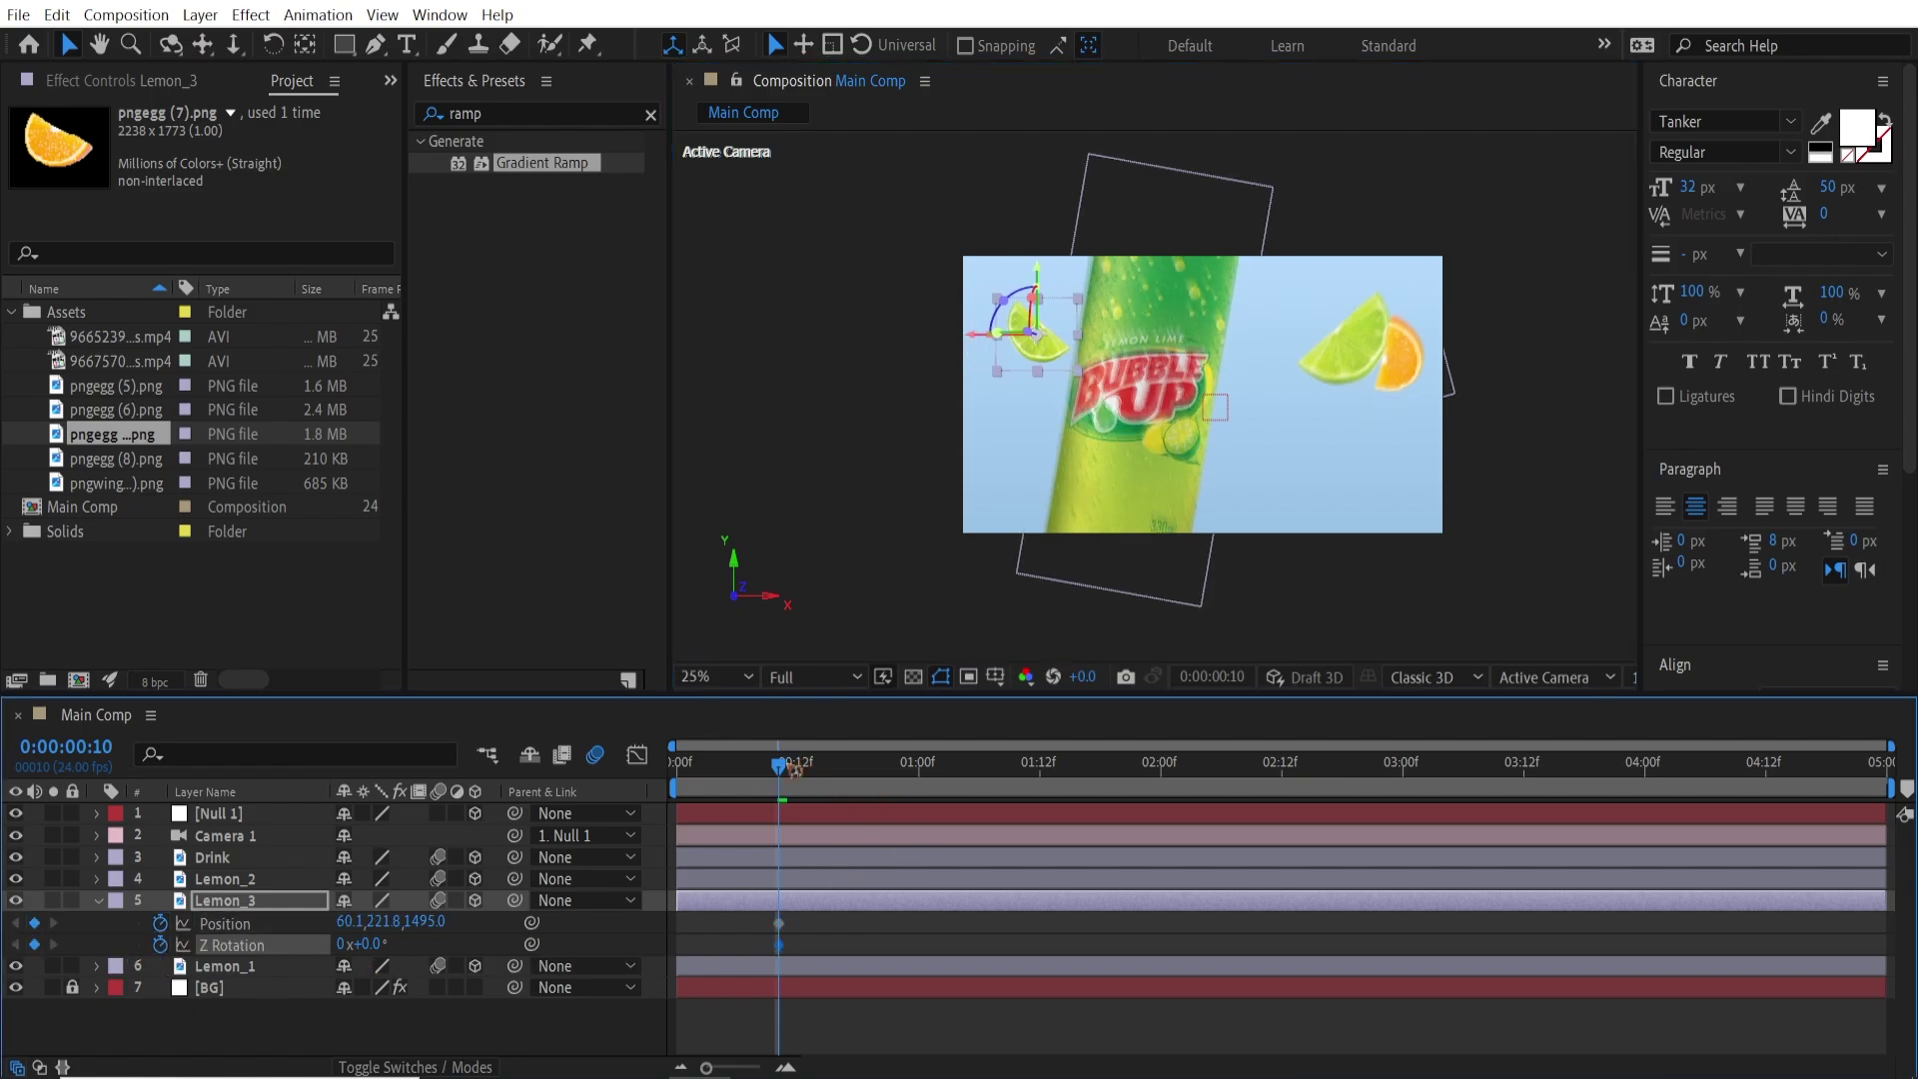
# Keyframe Lemon_3's Position at 0:00:00:00 beyond the frame's upper-left corner, about -582.7, -464.2, 1495.0, and preview the entrance.
pyautogui.press('Home')
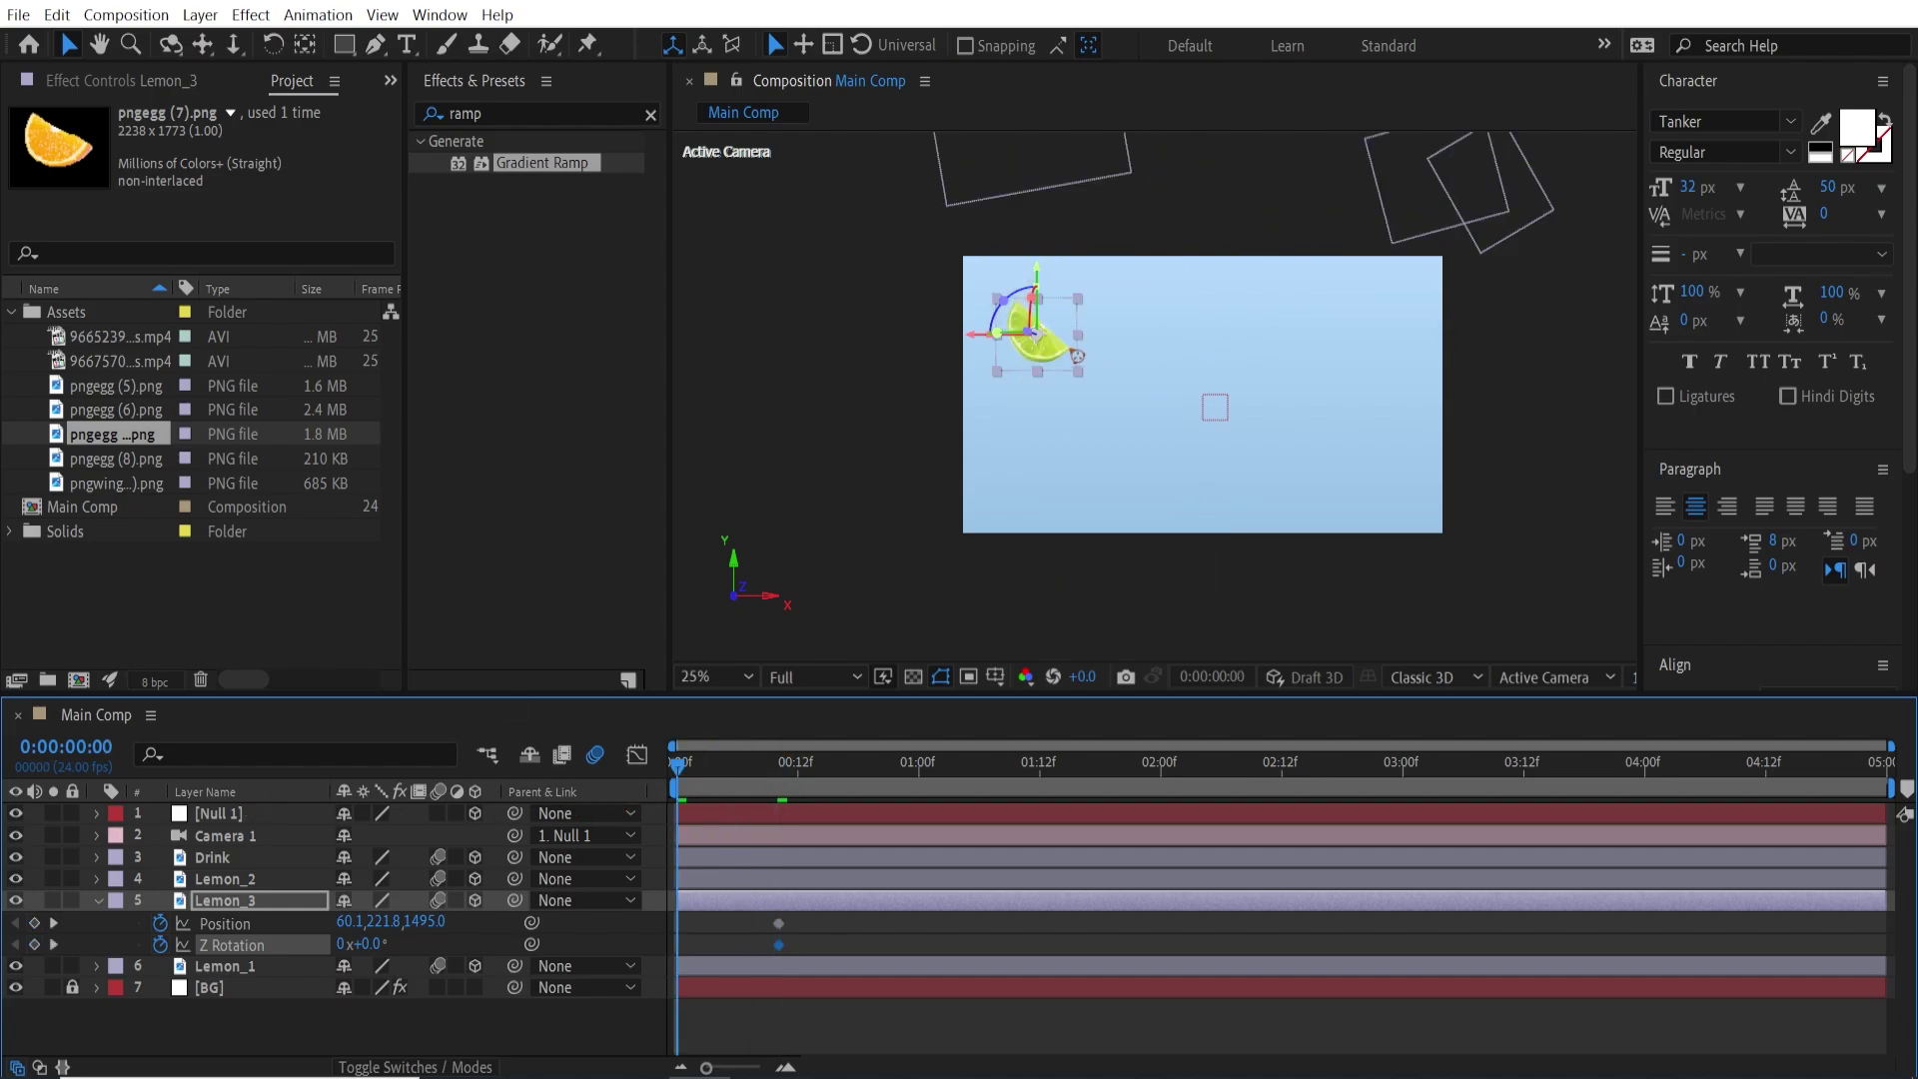
pyautogui.moveTo(1046, 345); pyautogui.dragTo(931, 215)
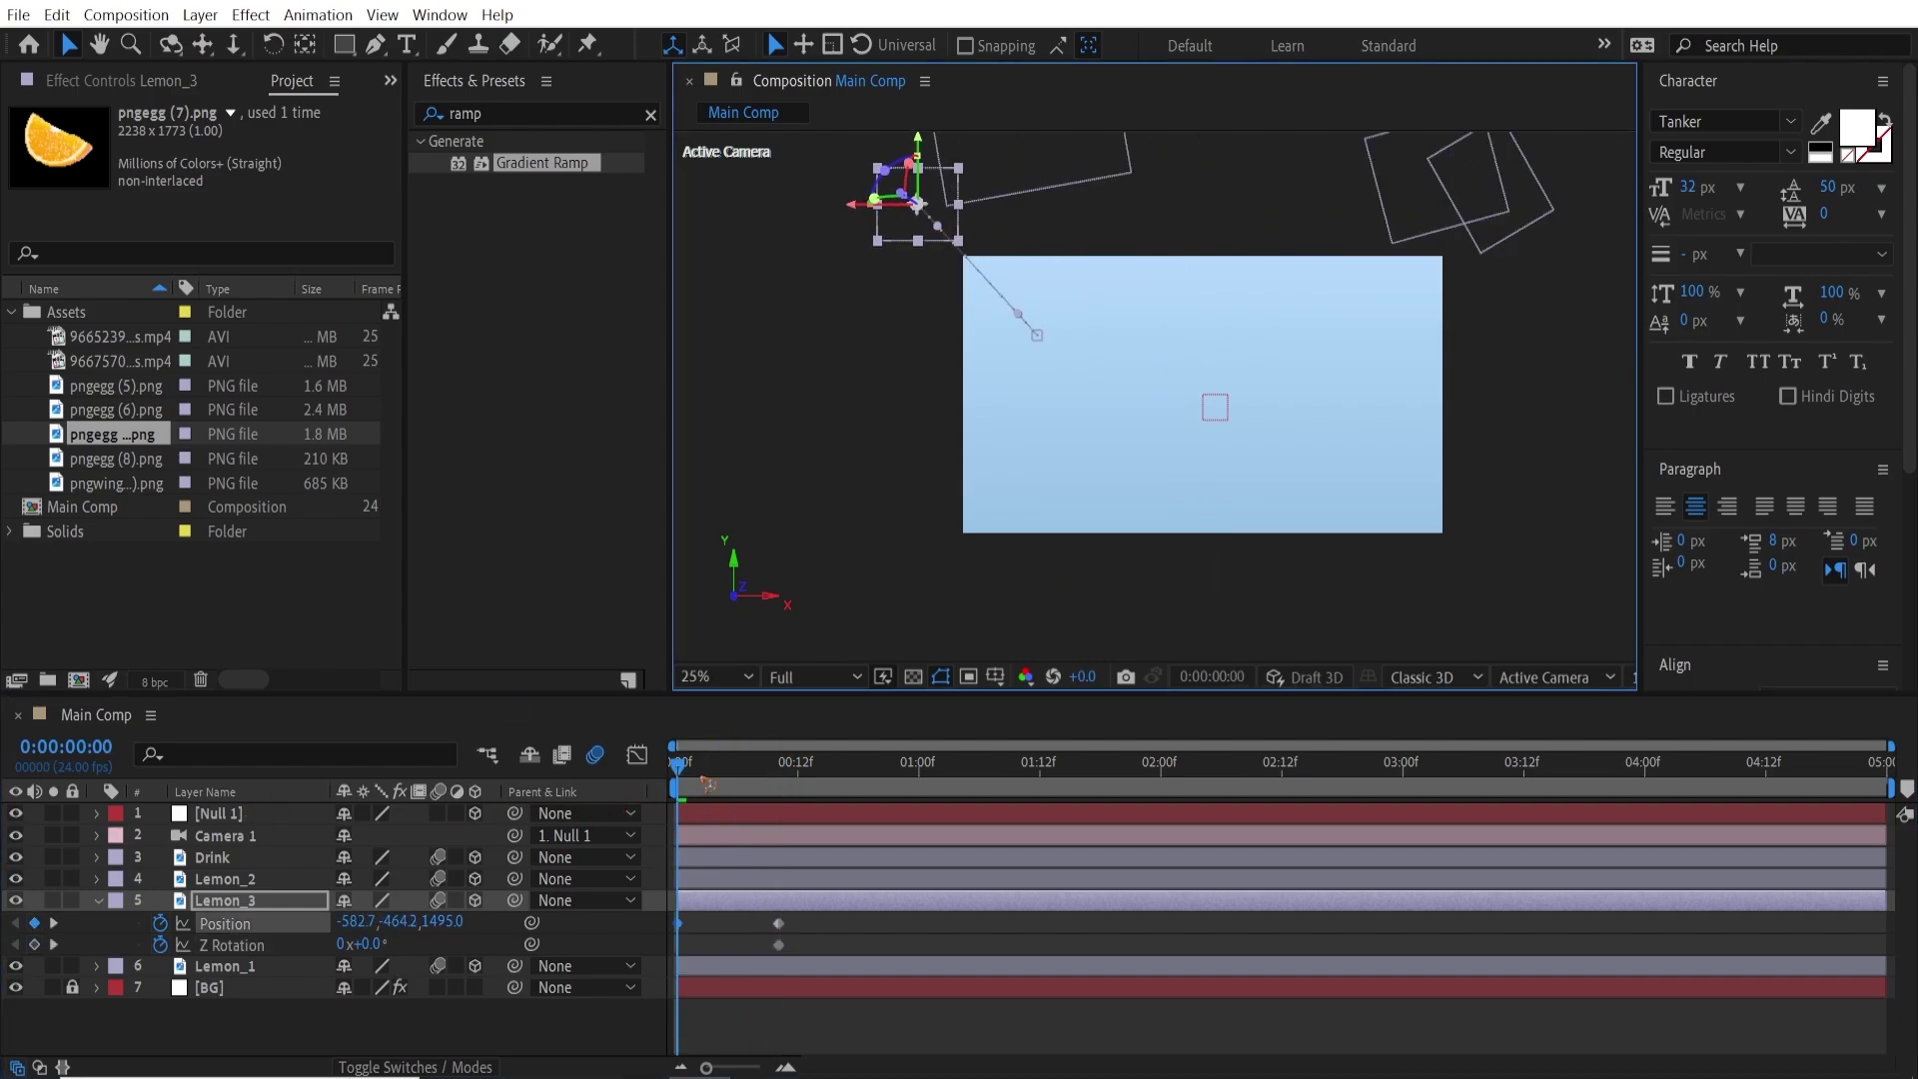
pyautogui.moveTo(697, 765); pyautogui.dragTo(788, 829)
pyautogui.press('space')
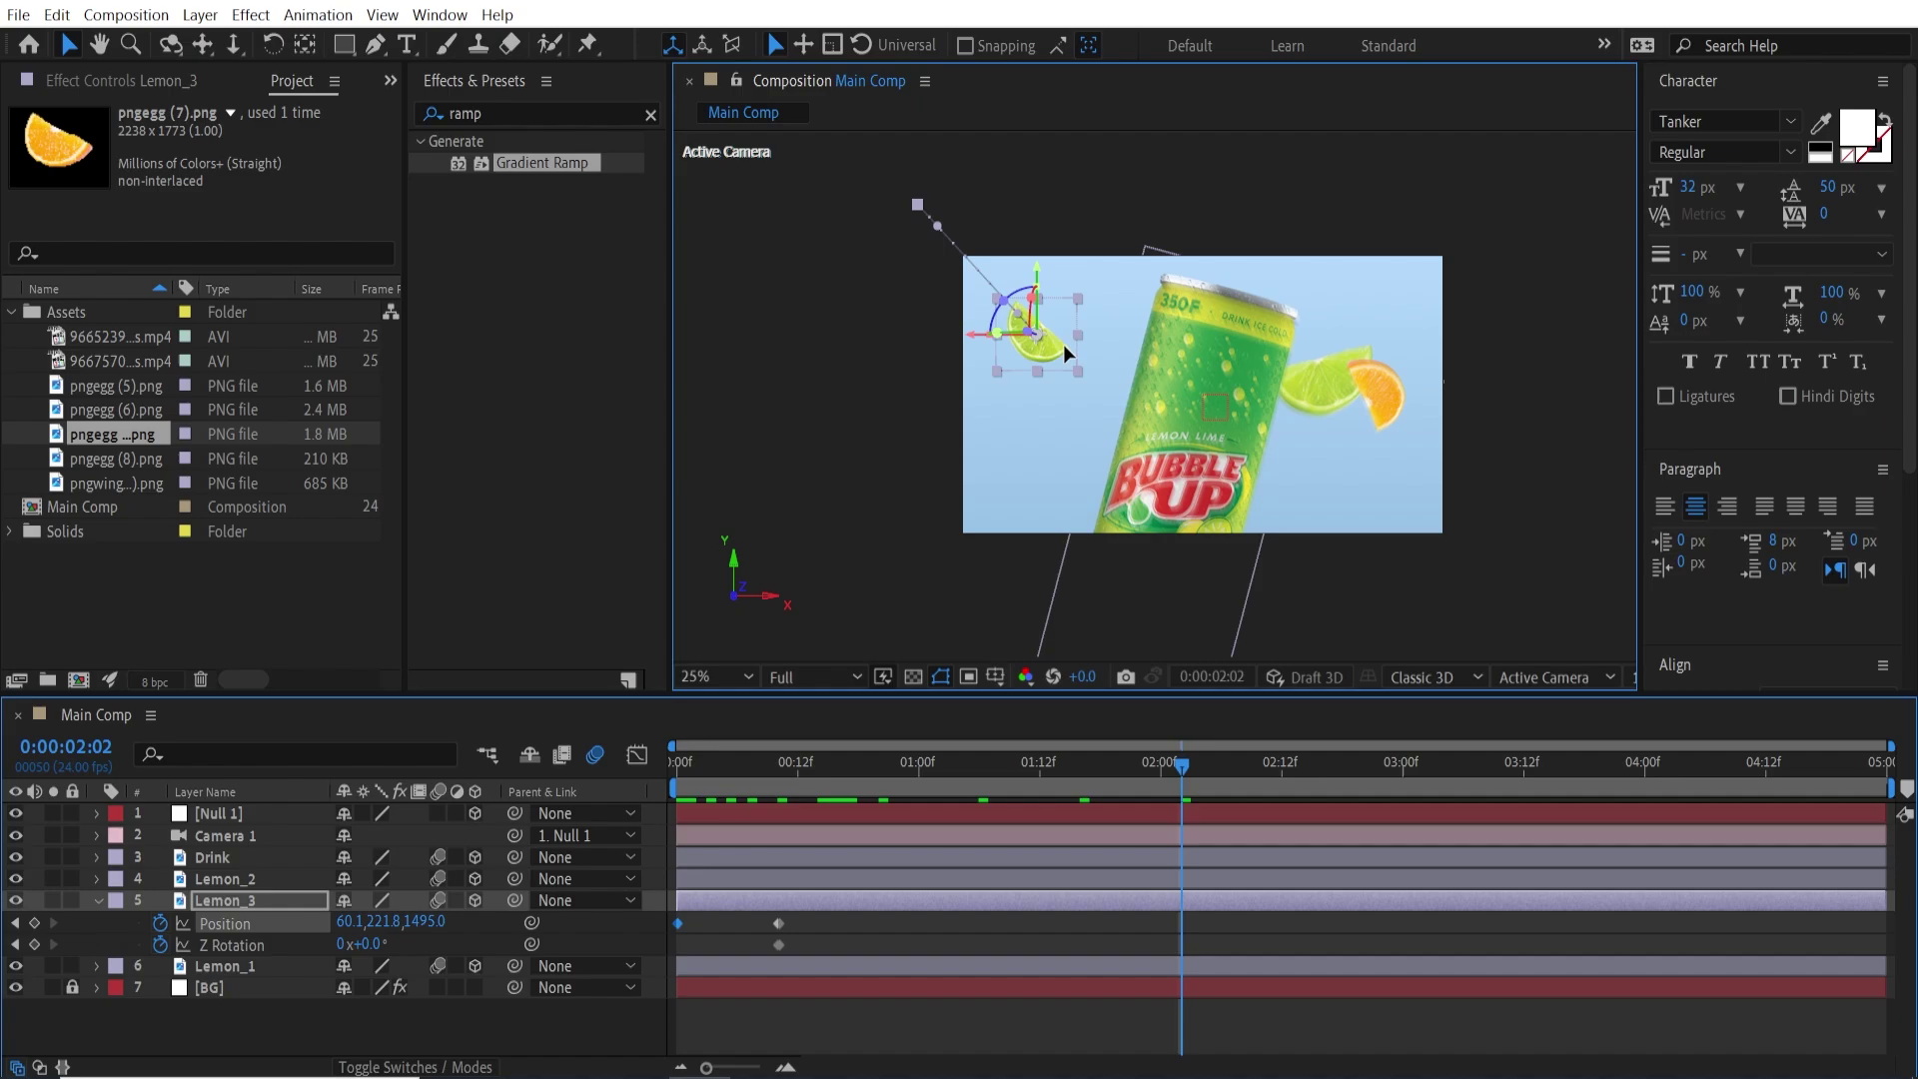
# Keyframe Lemon_3 at 0:00:02:02 with Position about 335.6, 551.3, 1495.0 and Z Rotation 29°, and its Position below the frame at 0:00:02:12.
pyautogui.moveTo(1063, 343); pyautogui.dragTo(1113, 405)
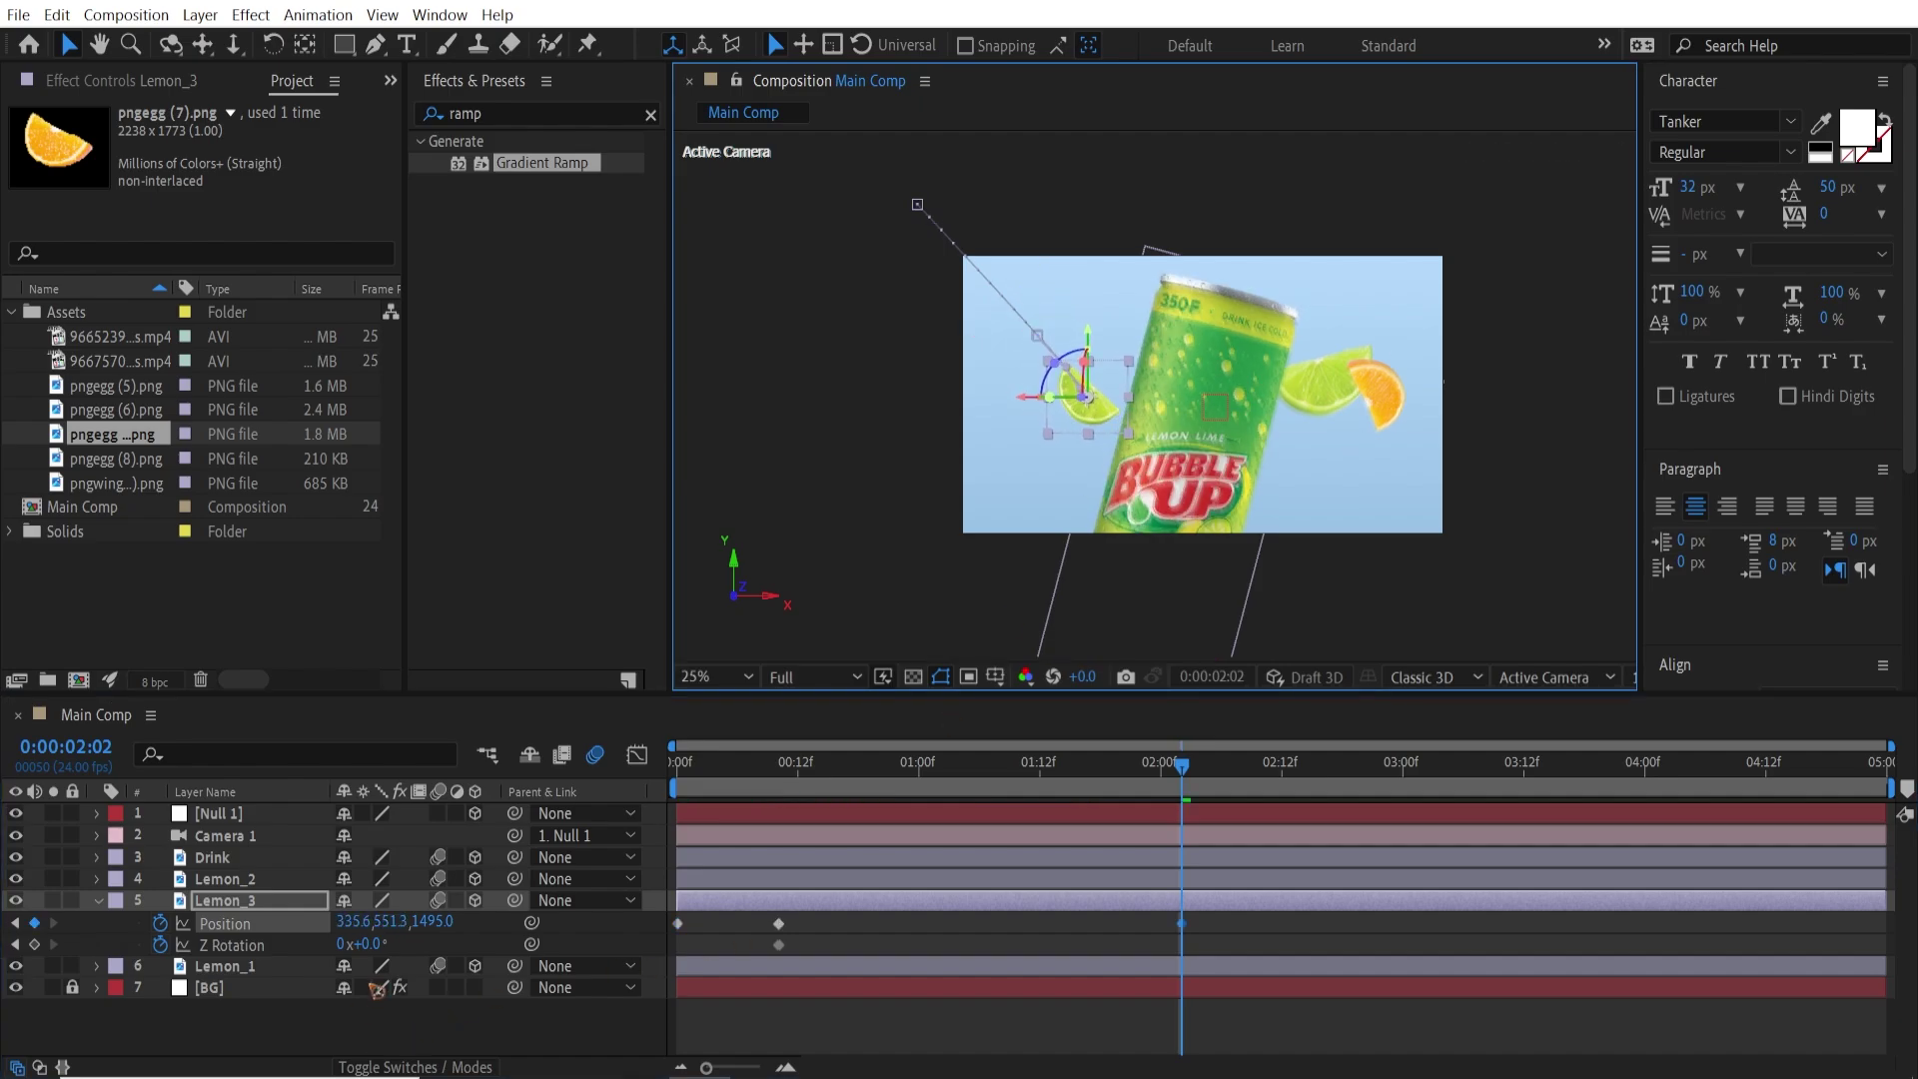
pyautogui.moveTo(366, 945); pyautogui.dragTo(373, 945)
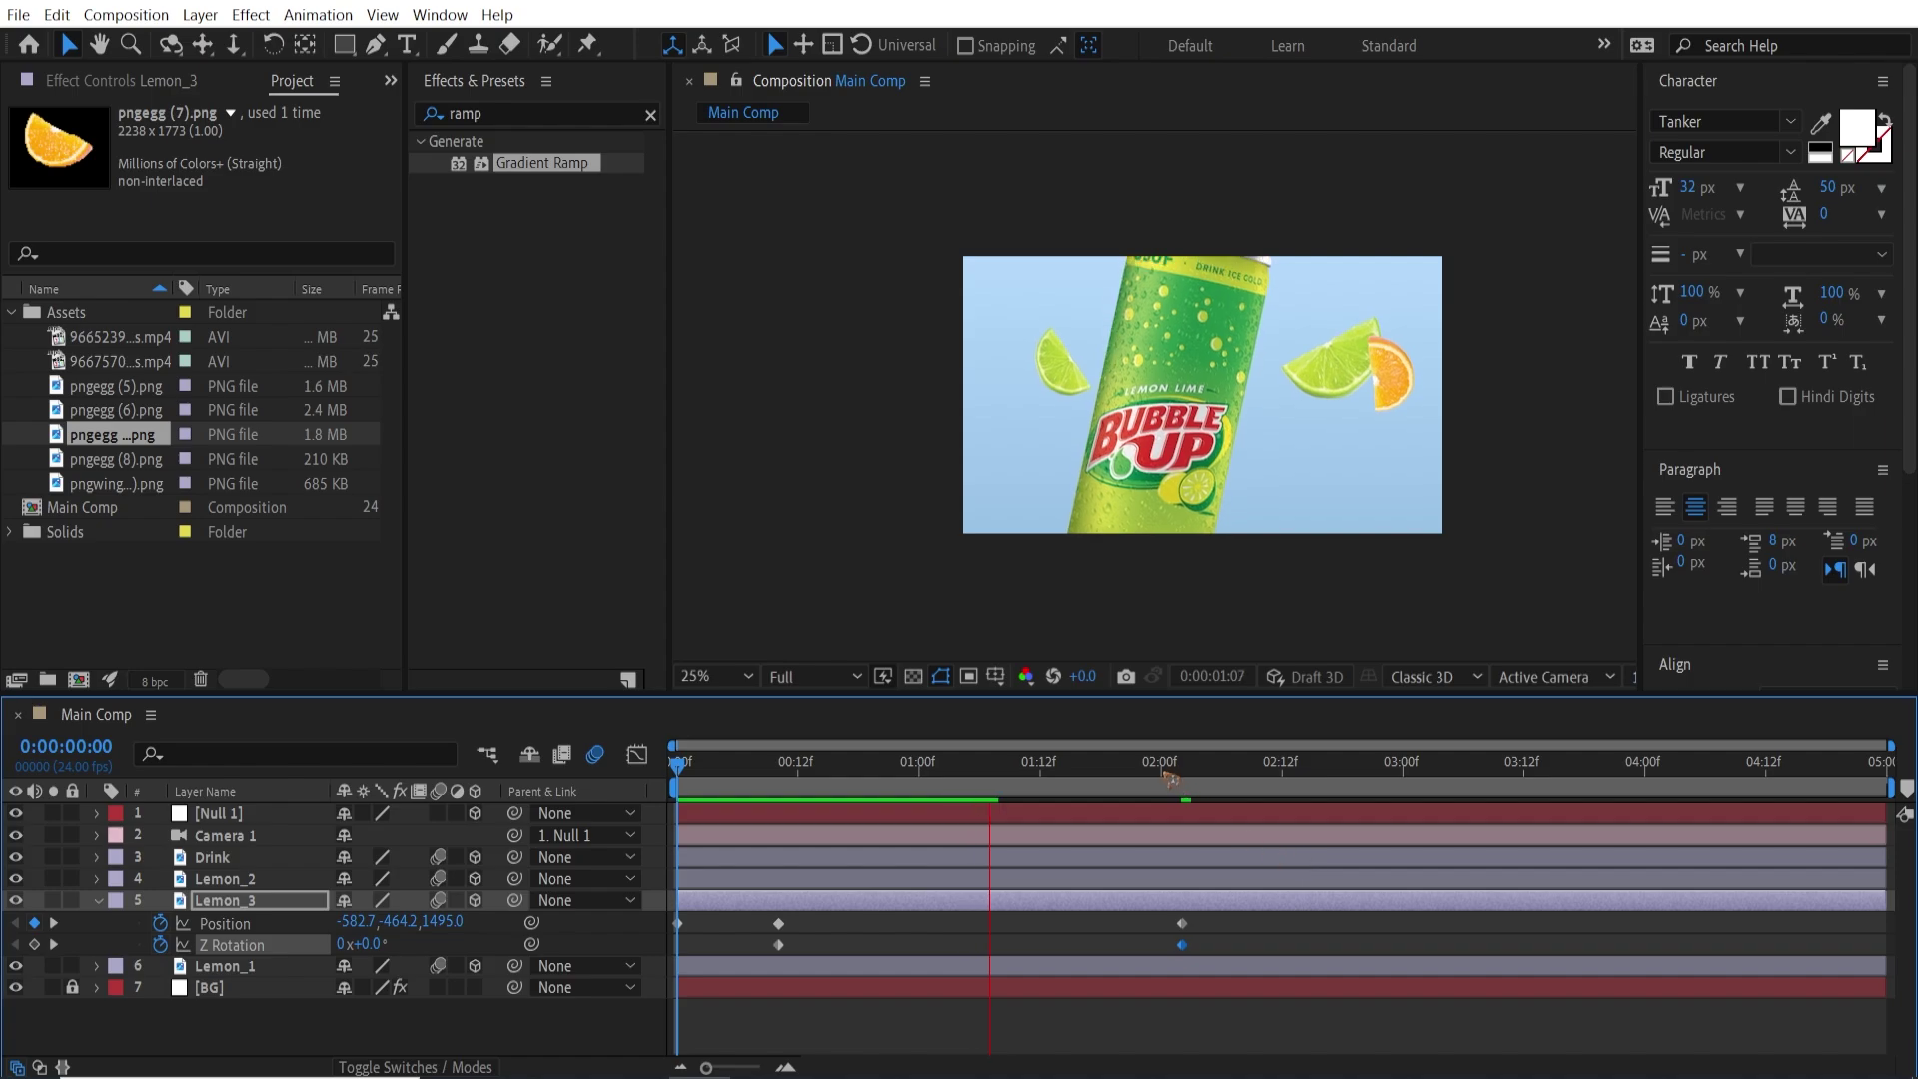
pyautogui.click(1183, 773)
pyautogui.hotkey('shift', 'pagedown')
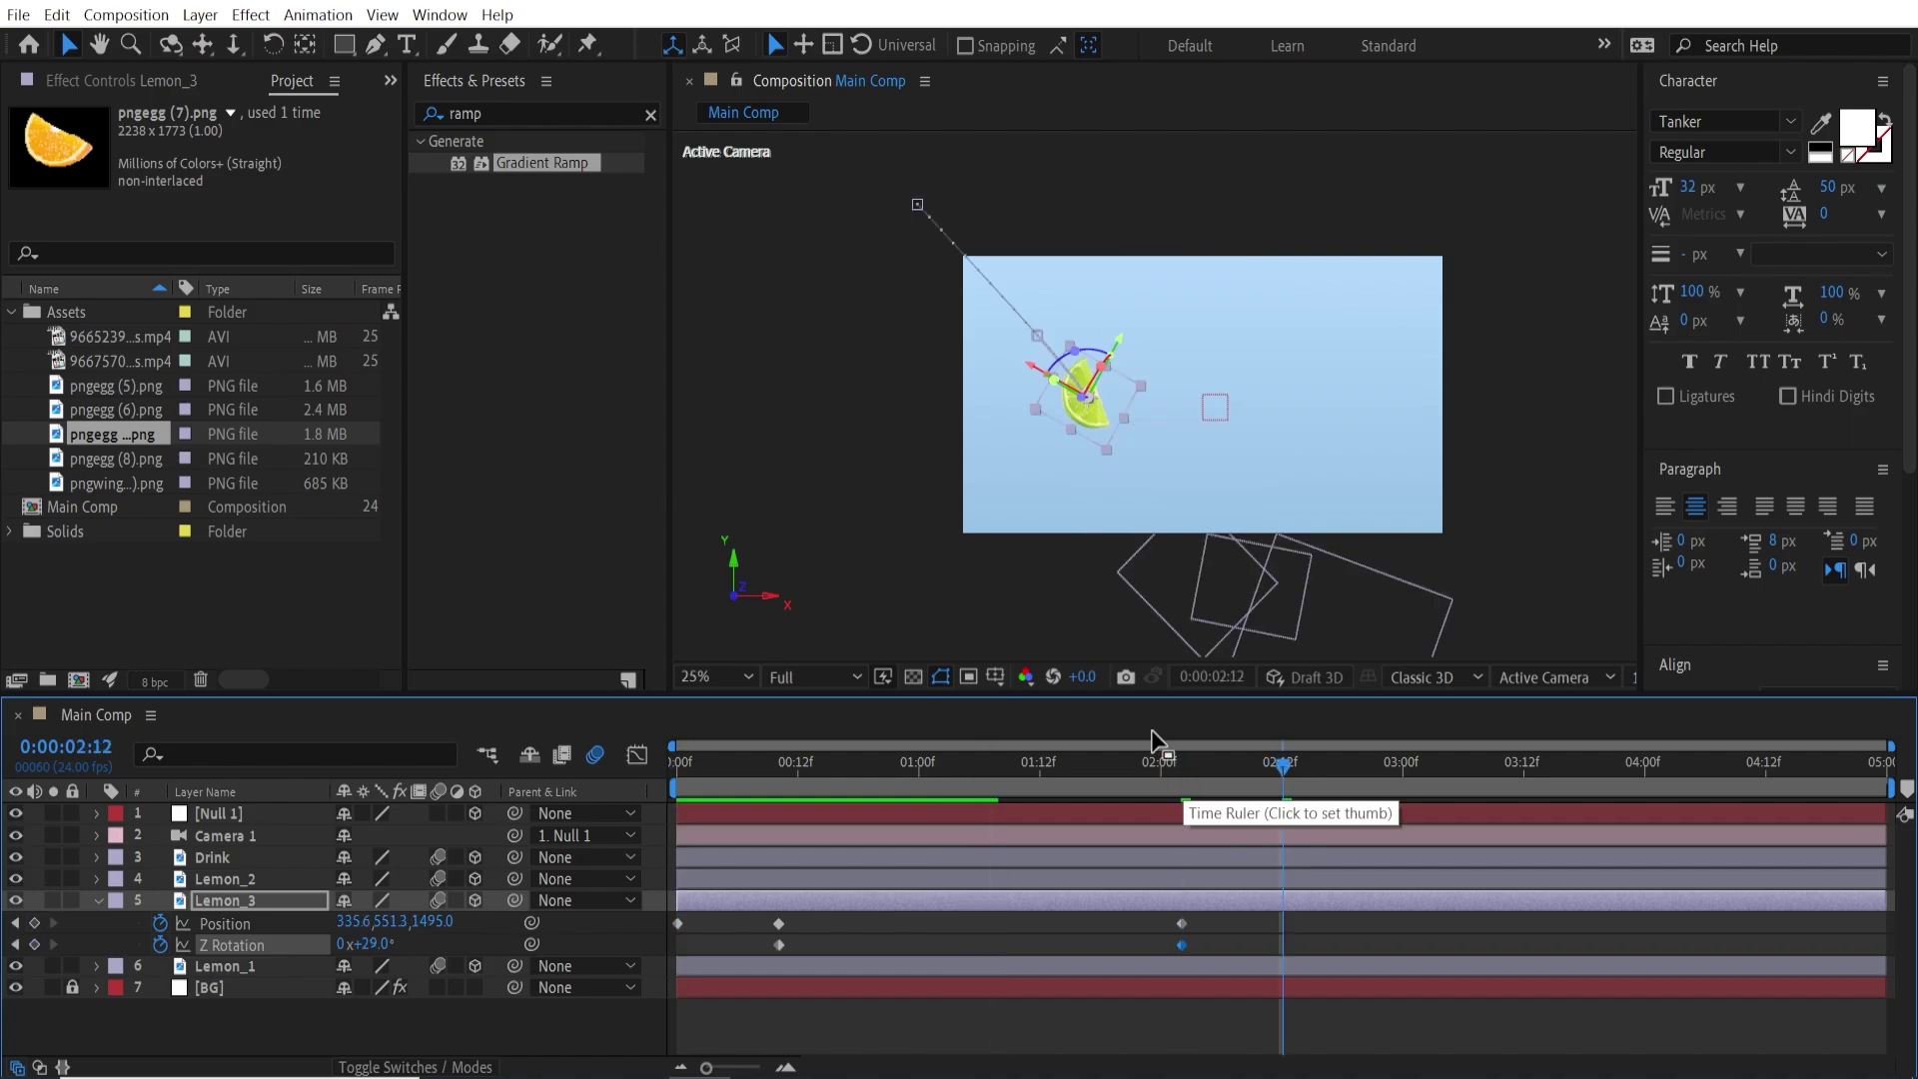
pyautogui.moveTo(1097, 423); pyautogui.dragTo(1222, 618)
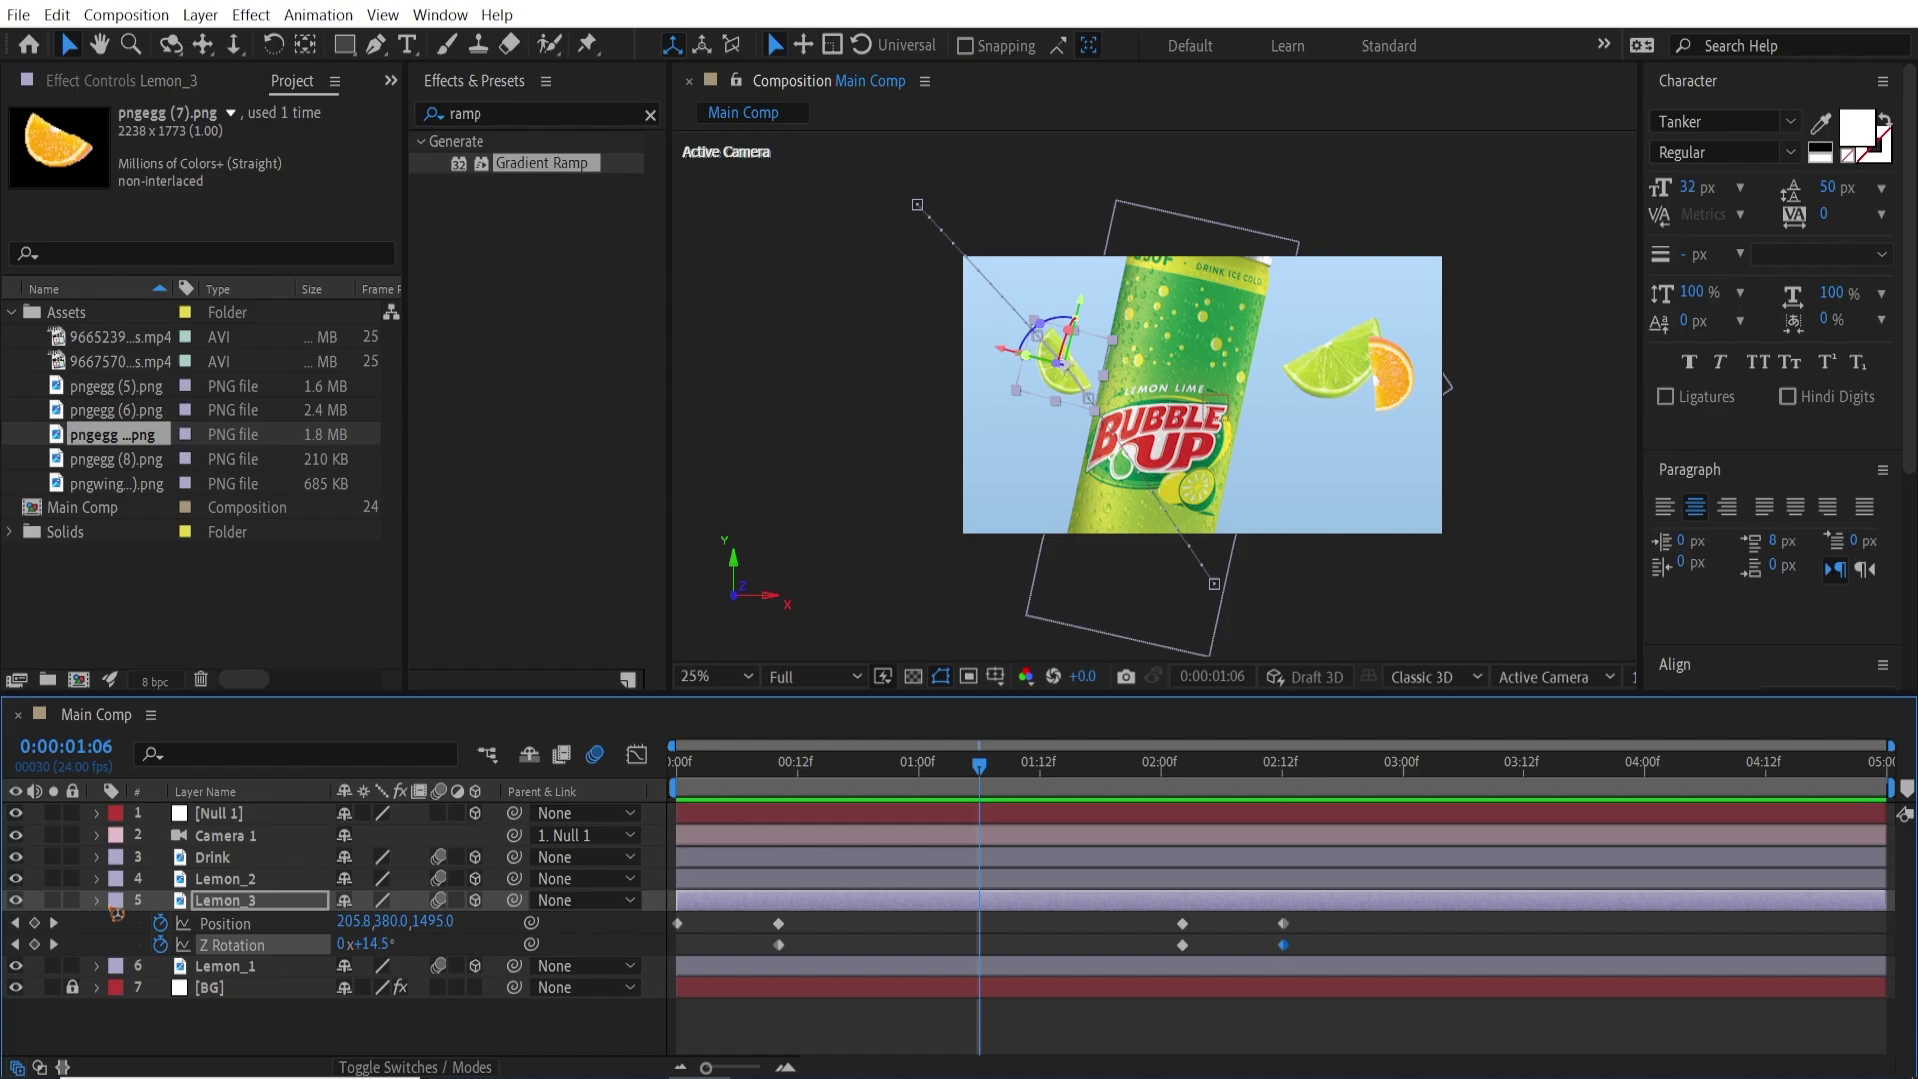
# Duplicate Lemon_3 as Lemon_4 and replace the duplicate's source with the whole lime, pngegg (6).png.
pyautogui.press('u')
pyautogui.click(231, 905)
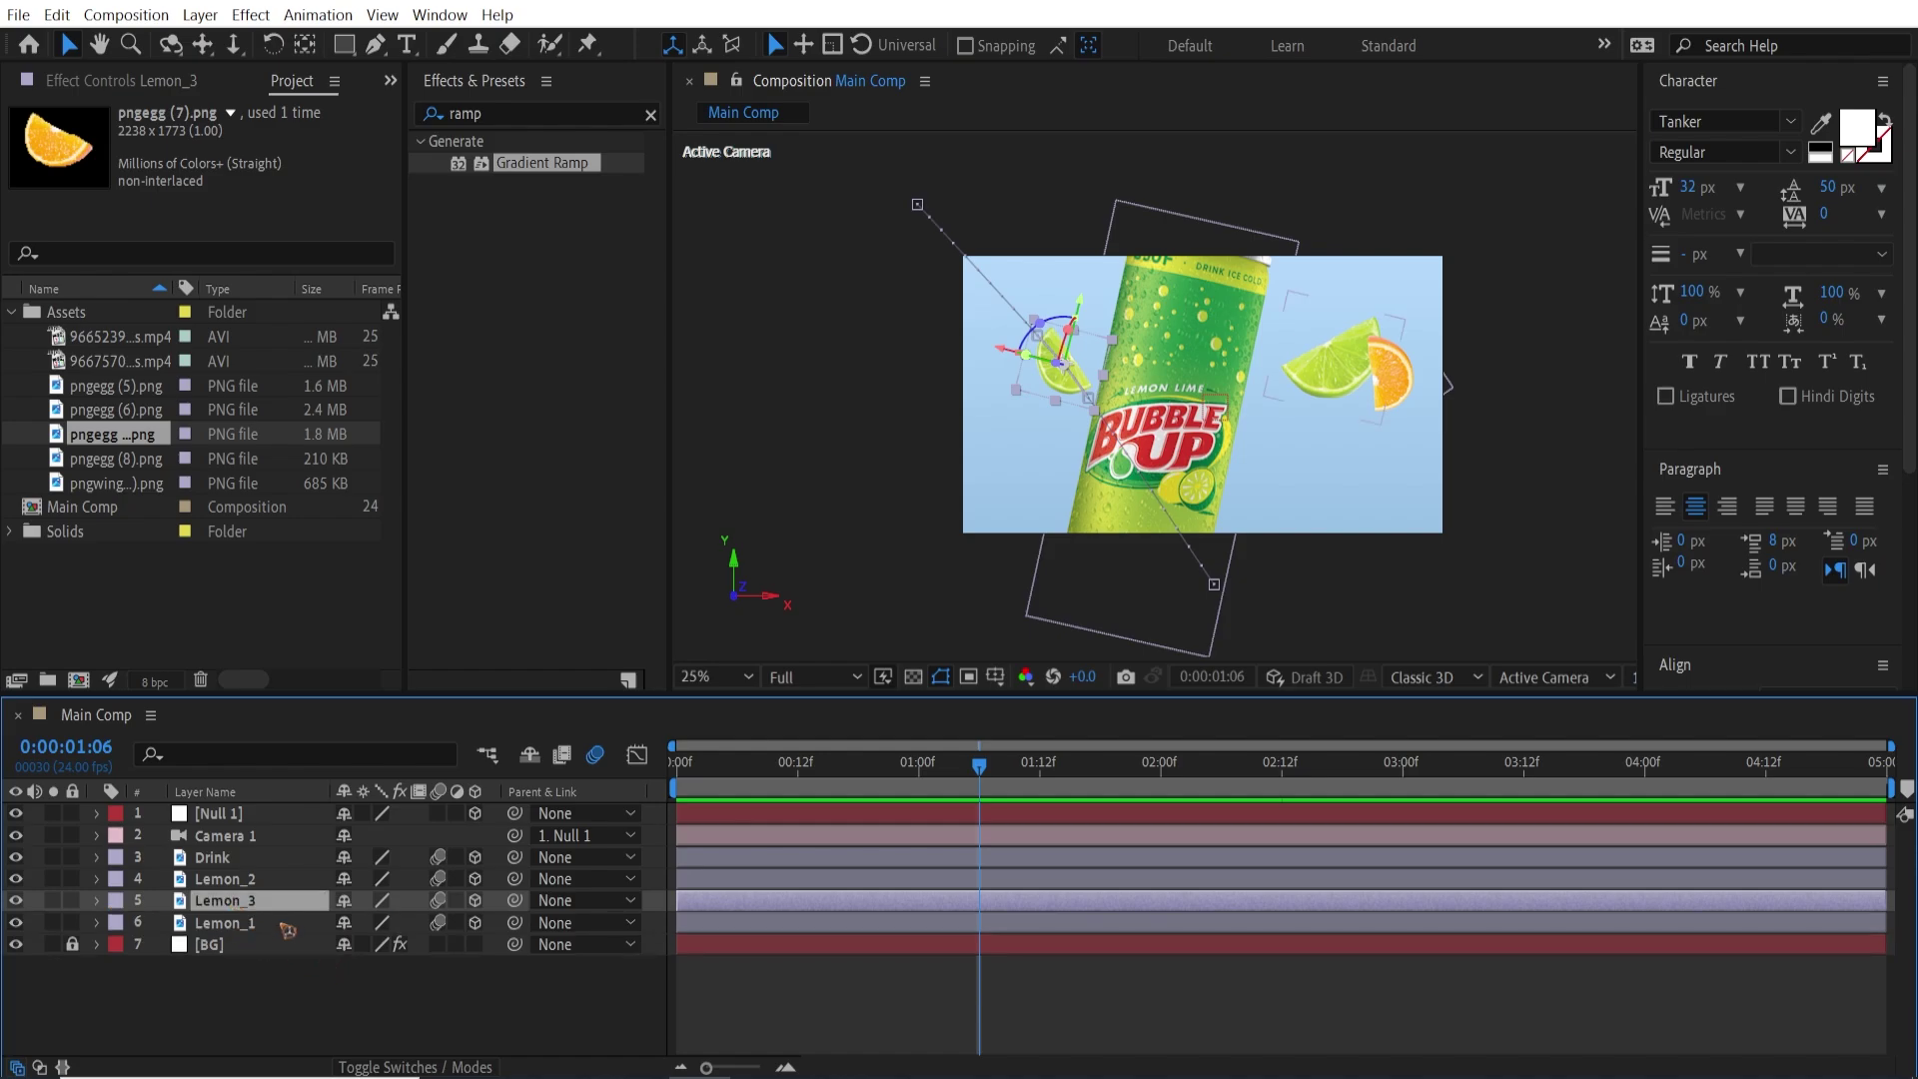
pyautogui.hotkey('ctrl', 'd')
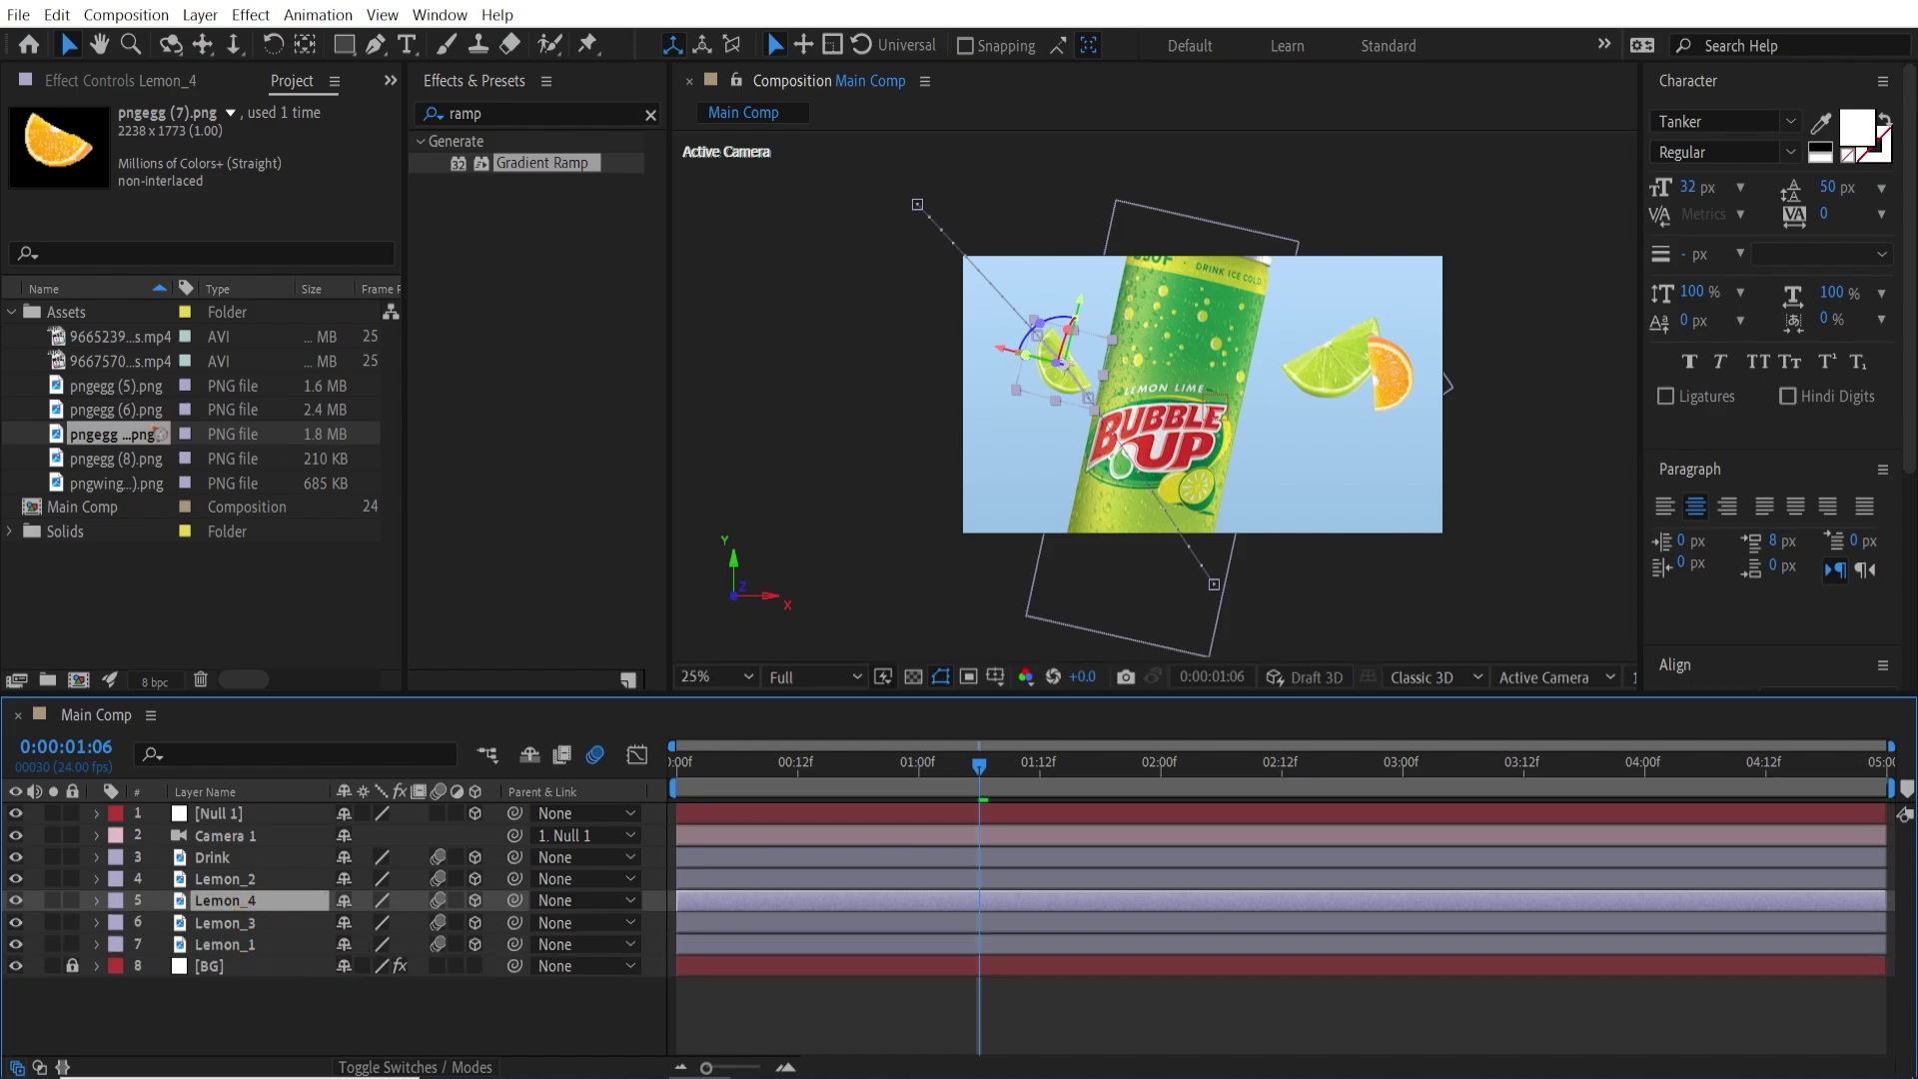
pyautogui.click(85, 414)
pyautogui.moveTo(101, 420); pyautogui.dragTo(1174, 410)
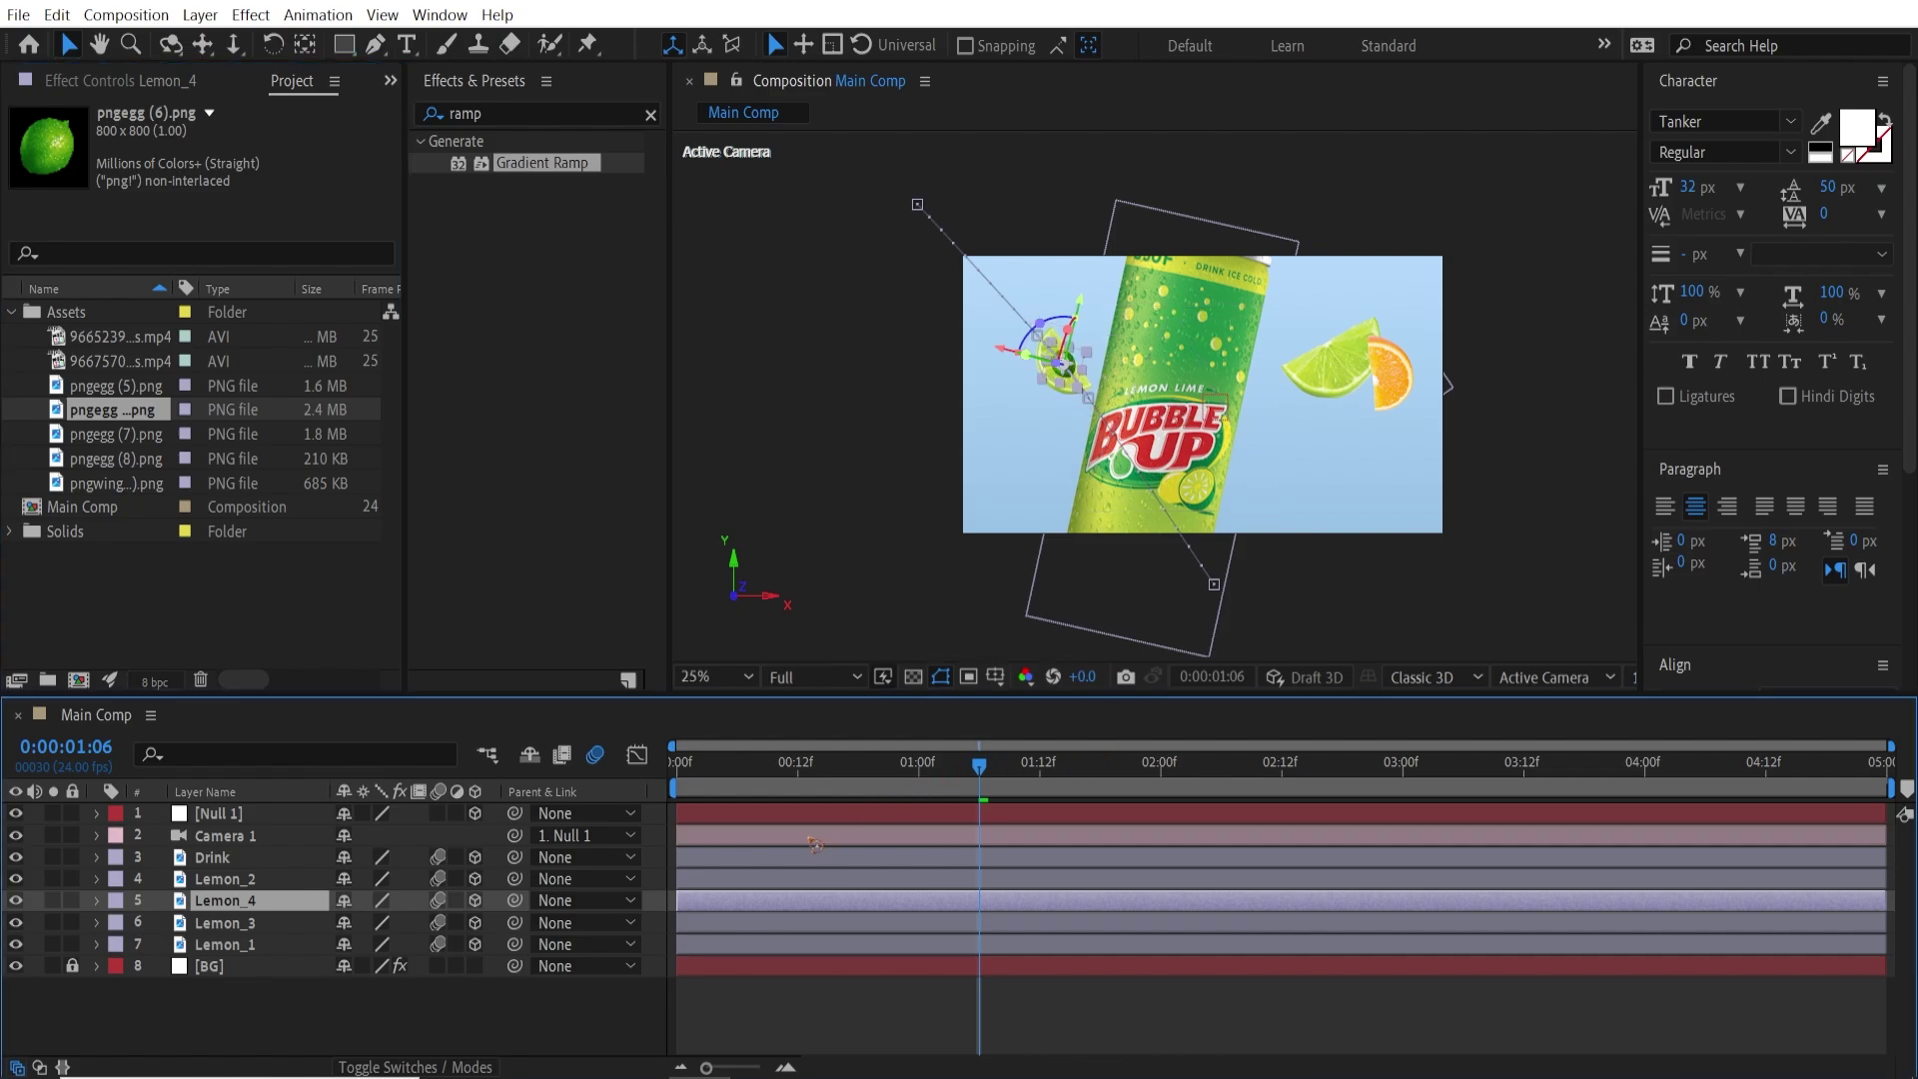
# Set Lemon_4's Scale to about -35.6, 35.6, 35.6% and shift its entire Position path up and to the right.
pyautogui.press('s')
pyautogui.moveTo(381, 924); pyautogui.dragTo(392, 920)
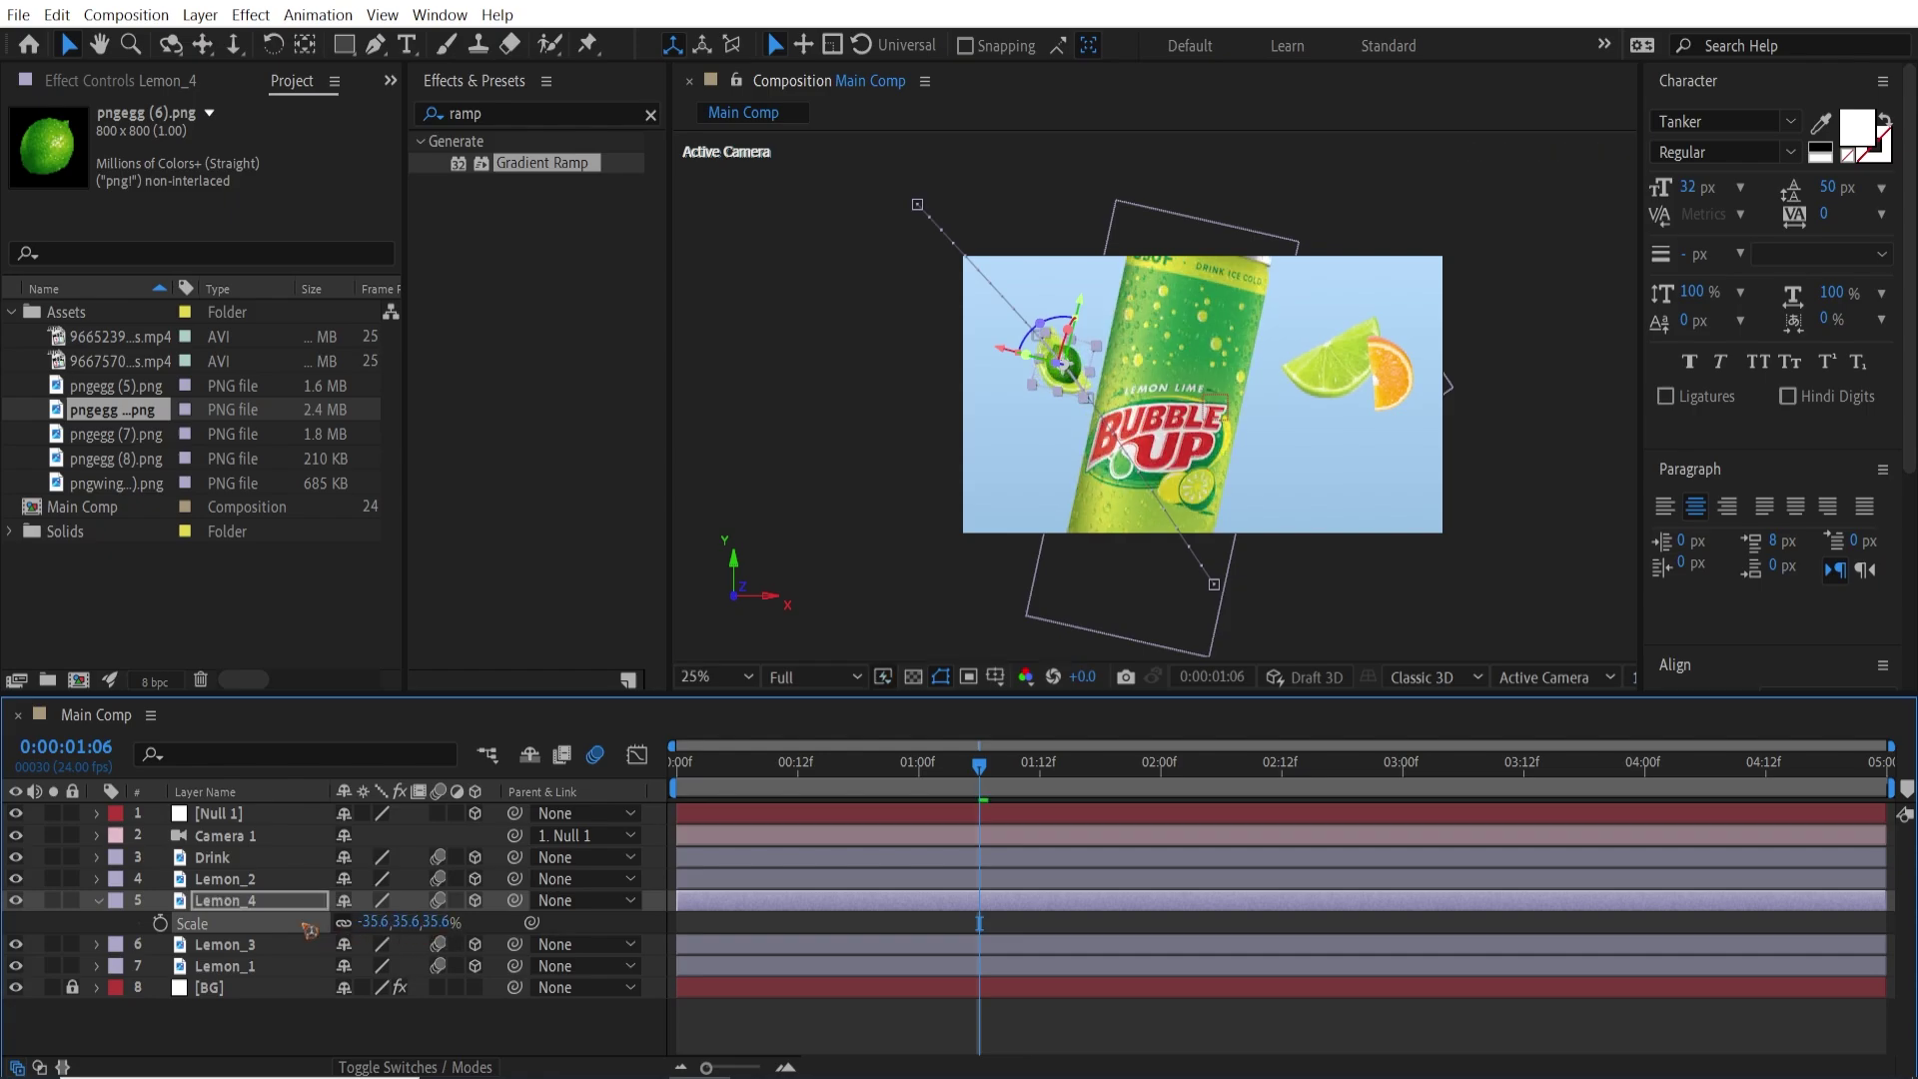
pyautogui.press('u')
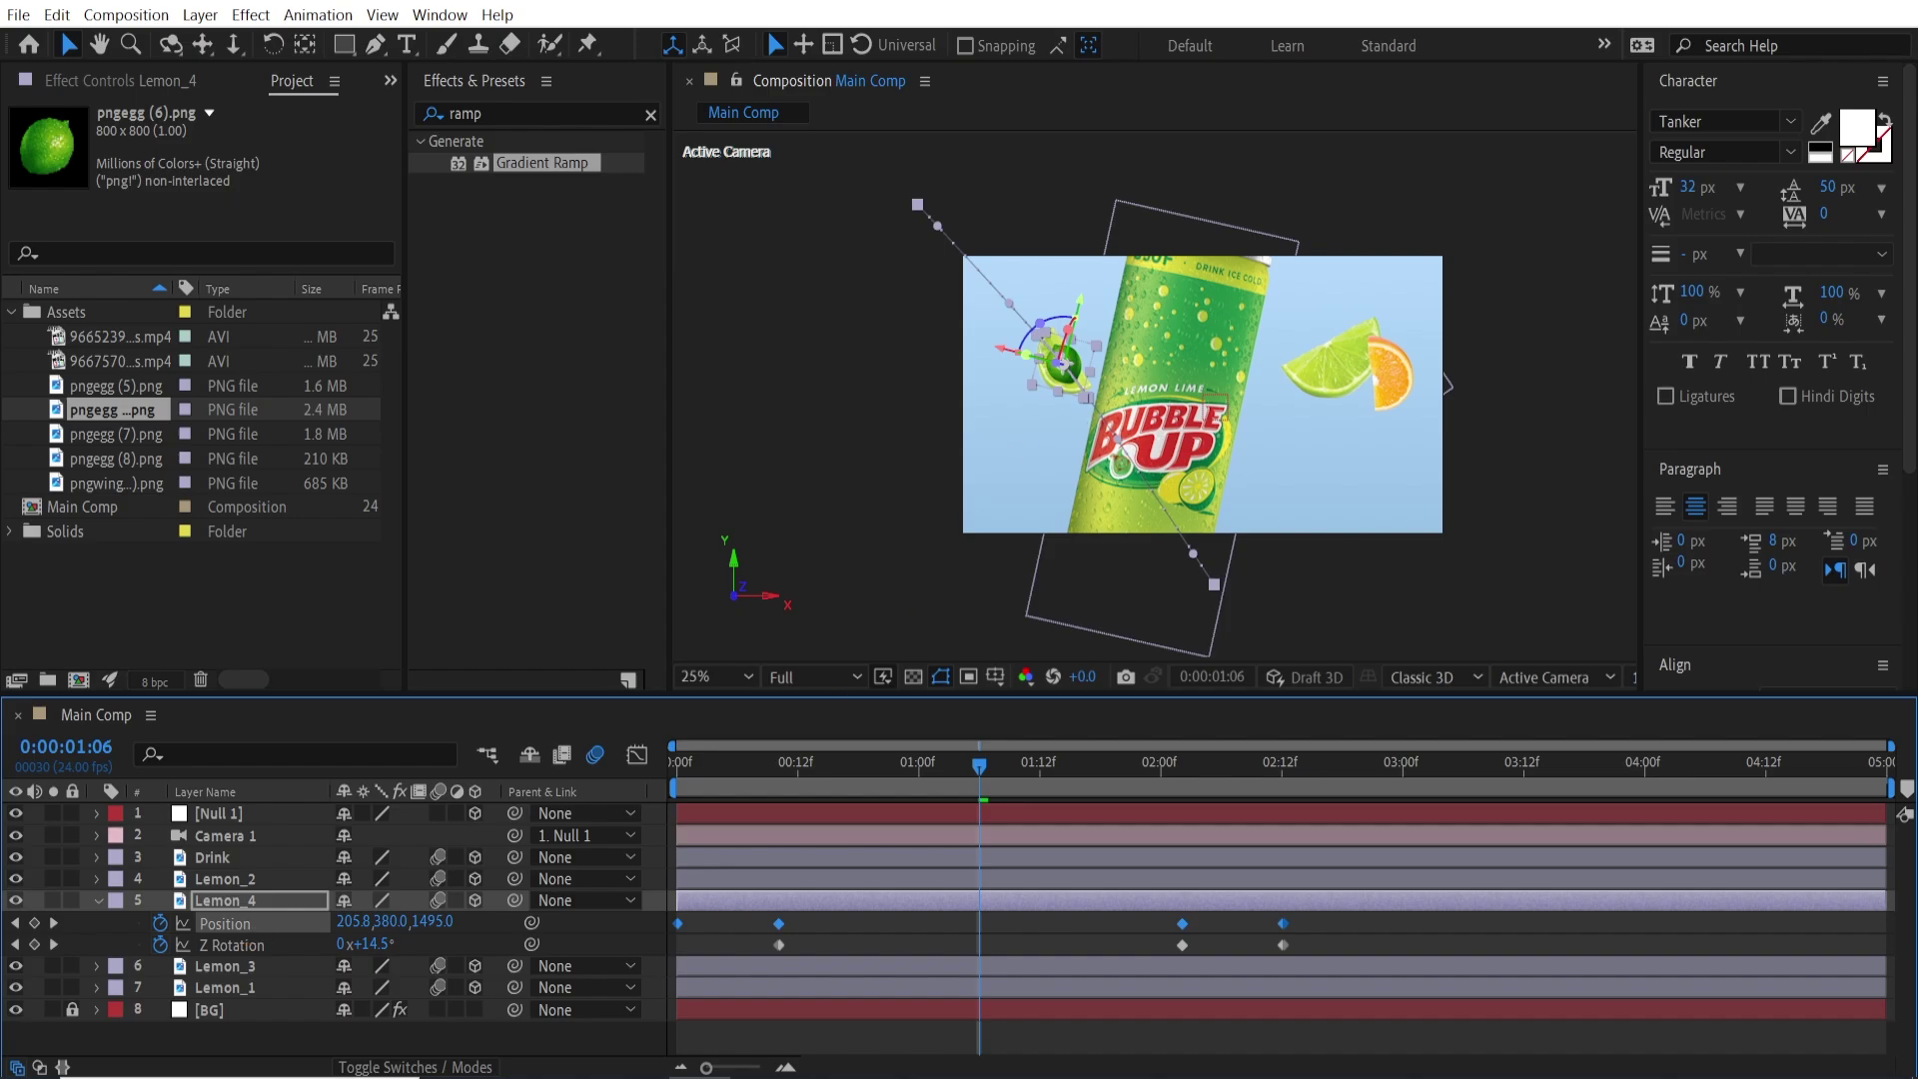
pyautogui.moveTo(1217, 588); pyautogui.dragTo(1244, 544)
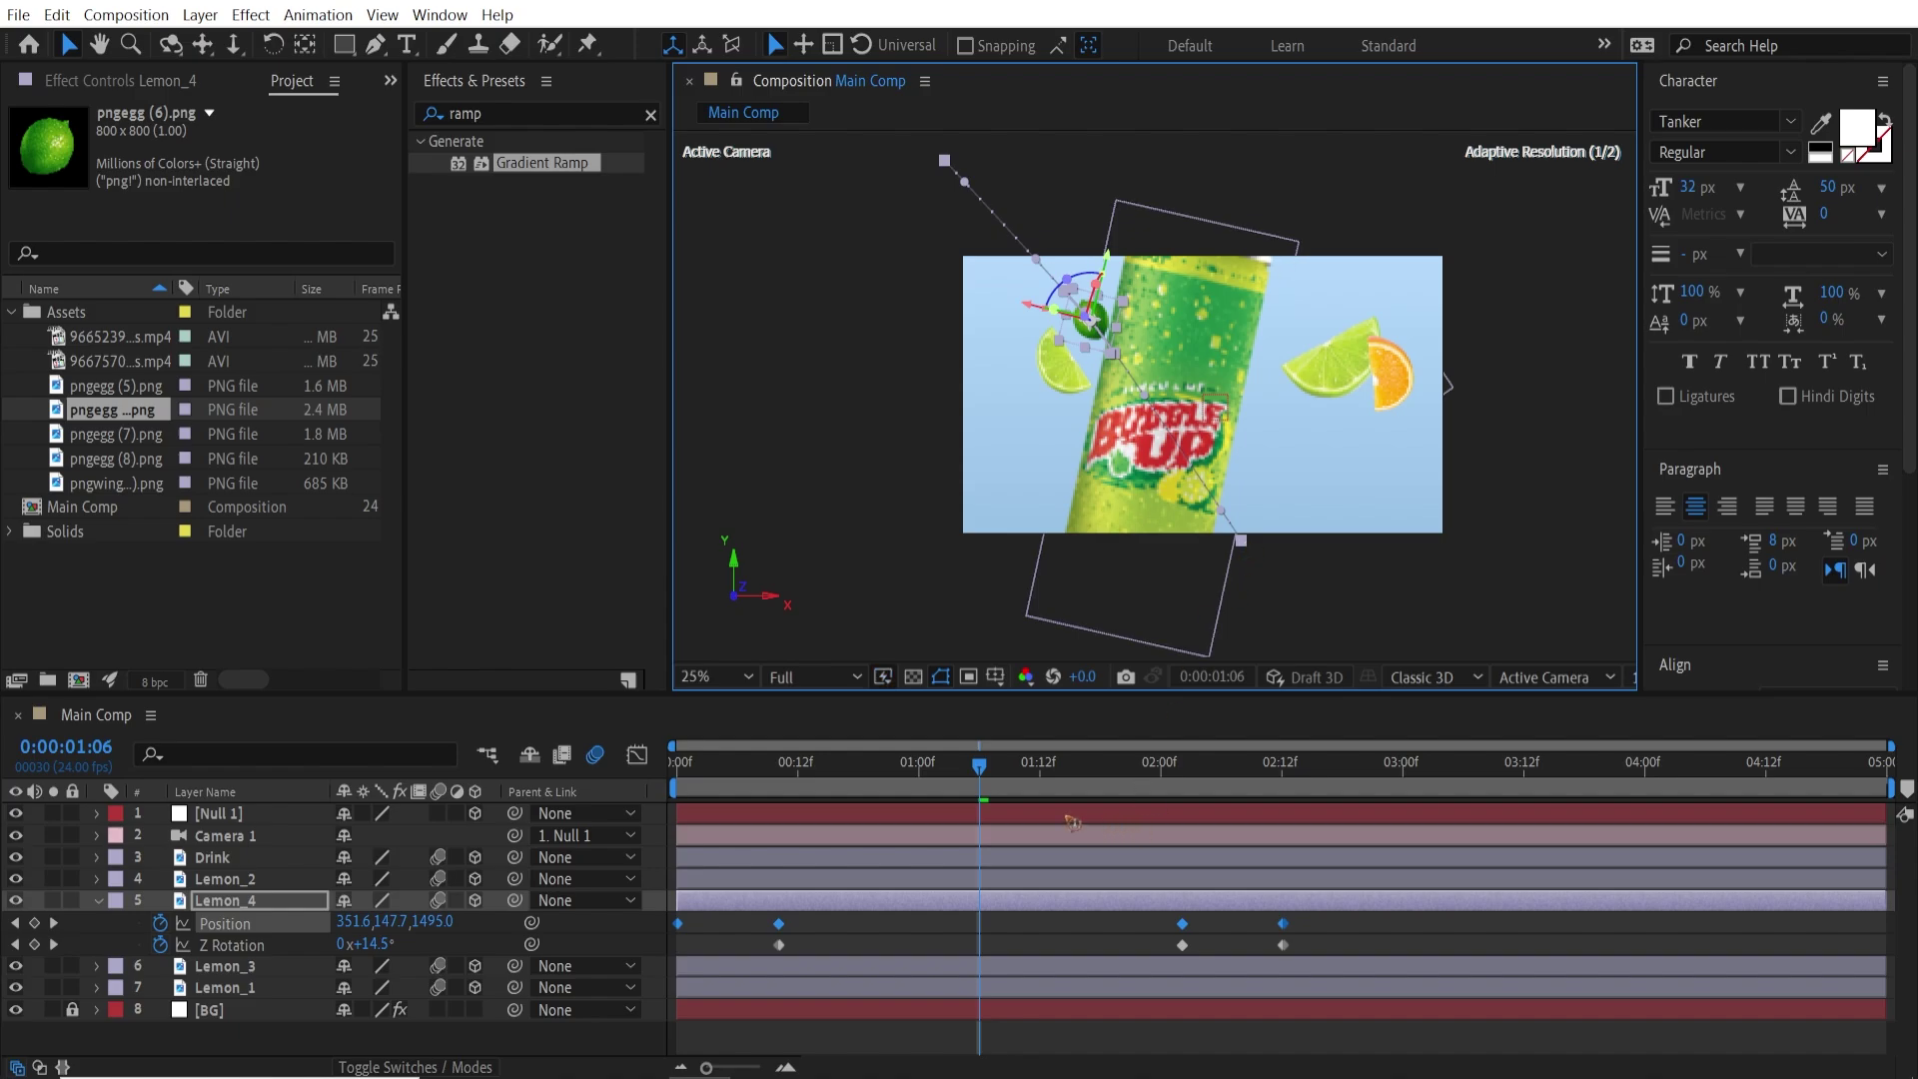
# Keyframe Lemon_4's Z Rotation at -21° at 0:00:00:00, preview the animation and collapse the layer's properties.
pyautogui.moveTo(949, 768); pyautogui.dragTo(675, 767)
pyautogui.press('space')
pyautogui.press('space')
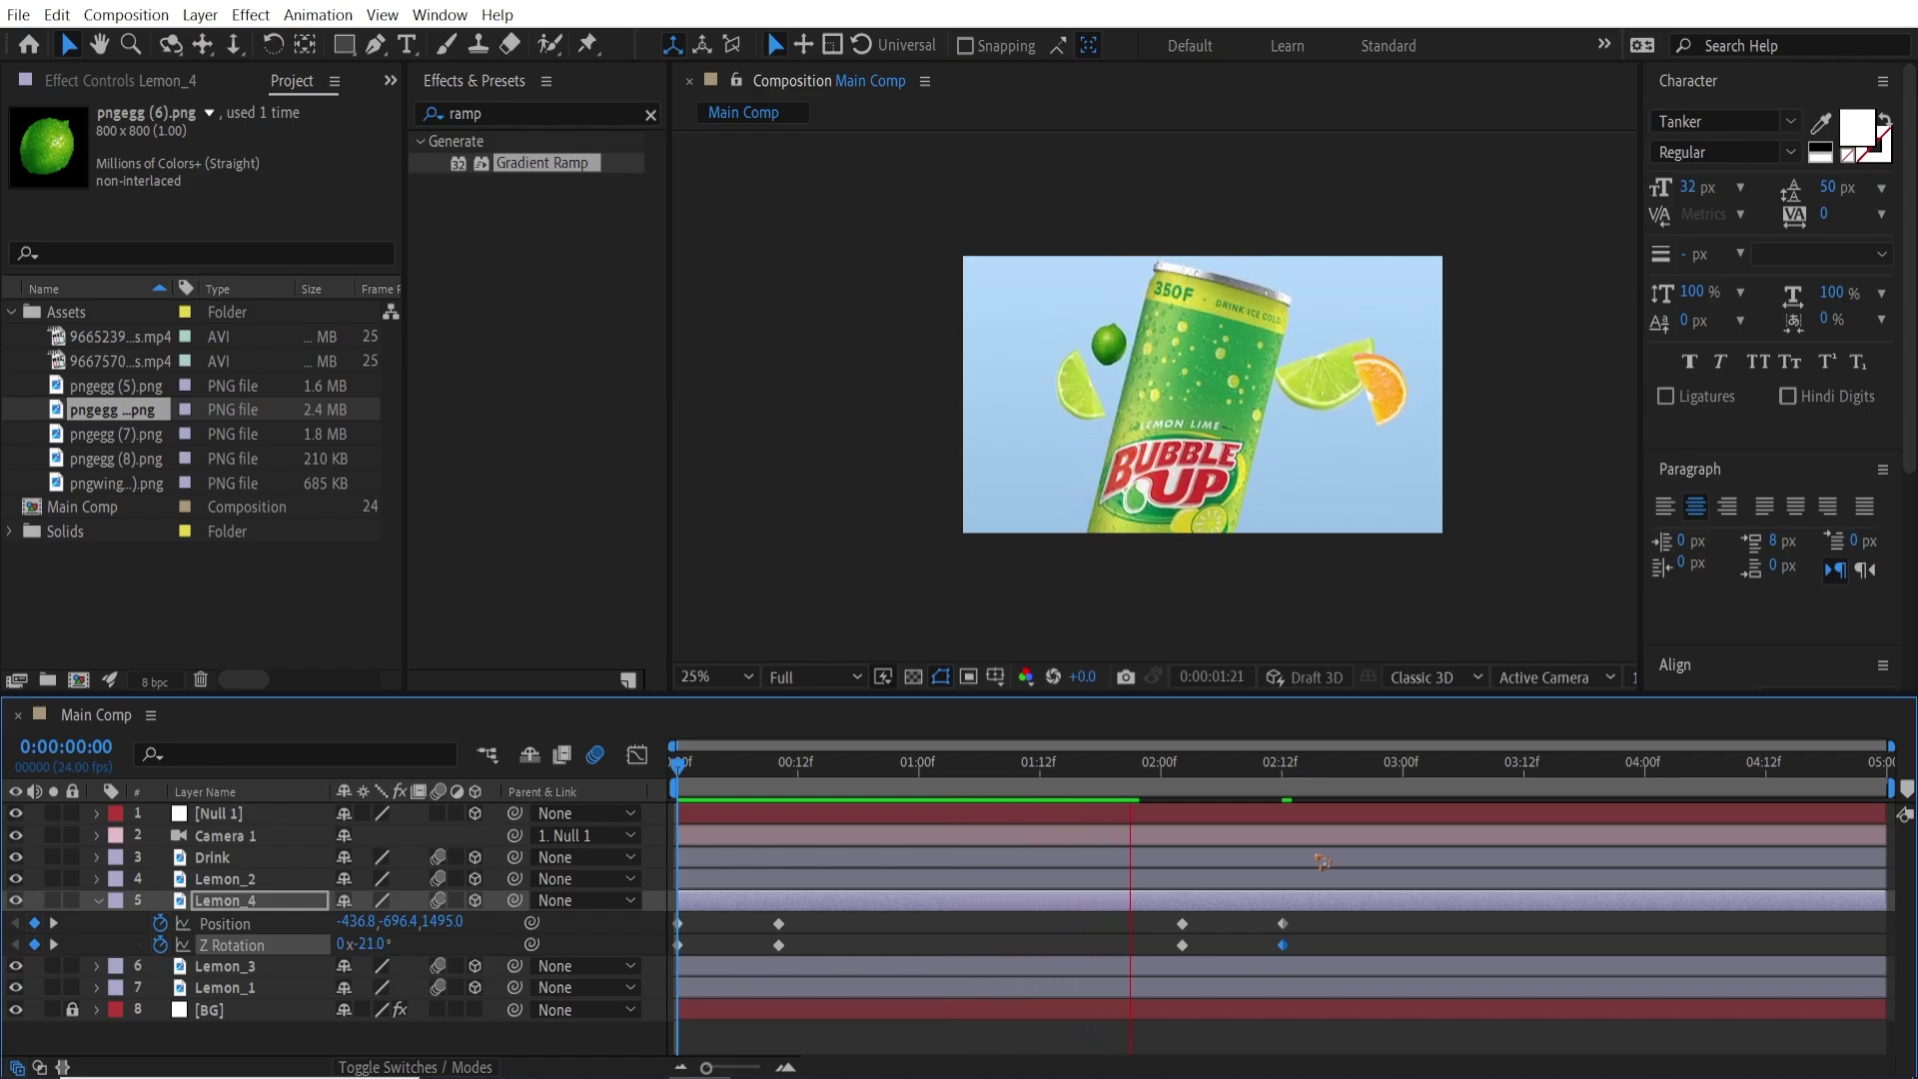
pyautogui.press('space')
pyautogui.click(106, 901)
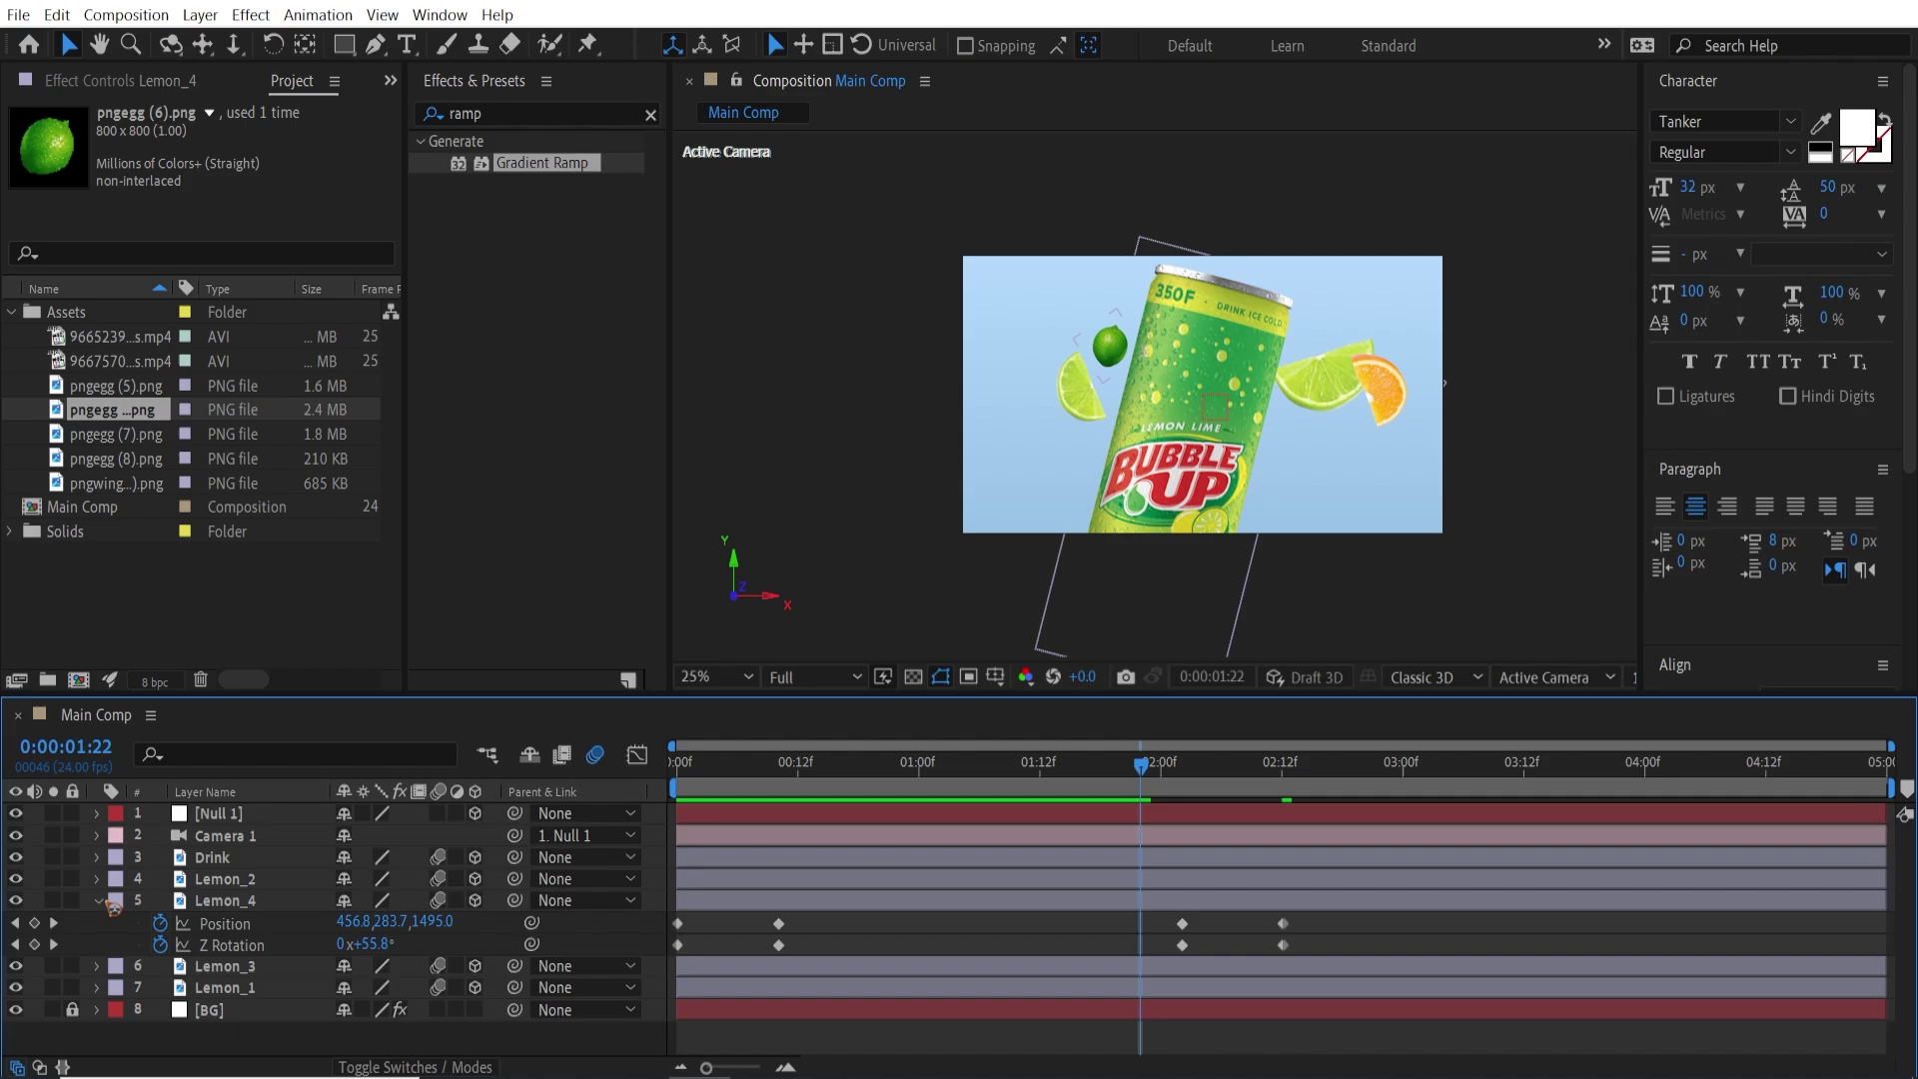
pyautogui.click(100, 900)
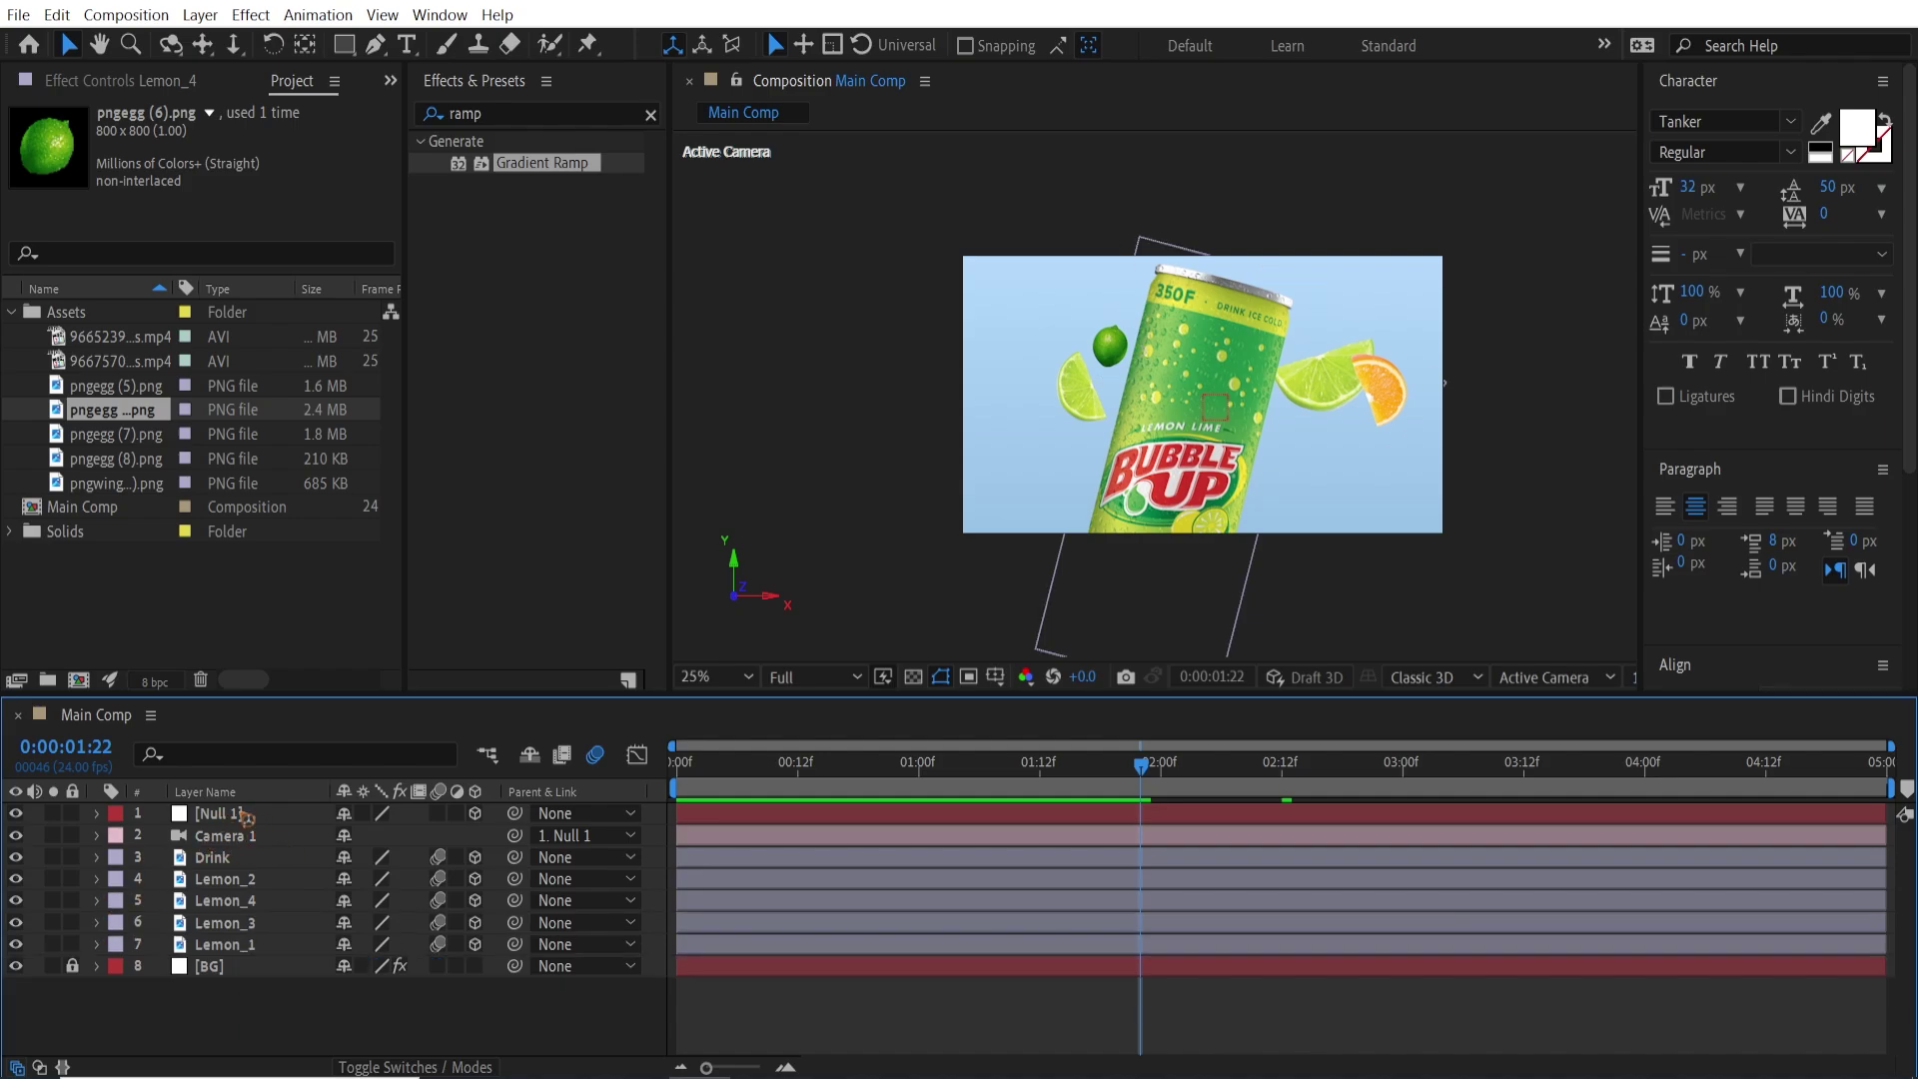
# Keyframe Null 1's Position at 960, 540, 0 at 0:00:00:00.
pyautogui.click(225, 813)
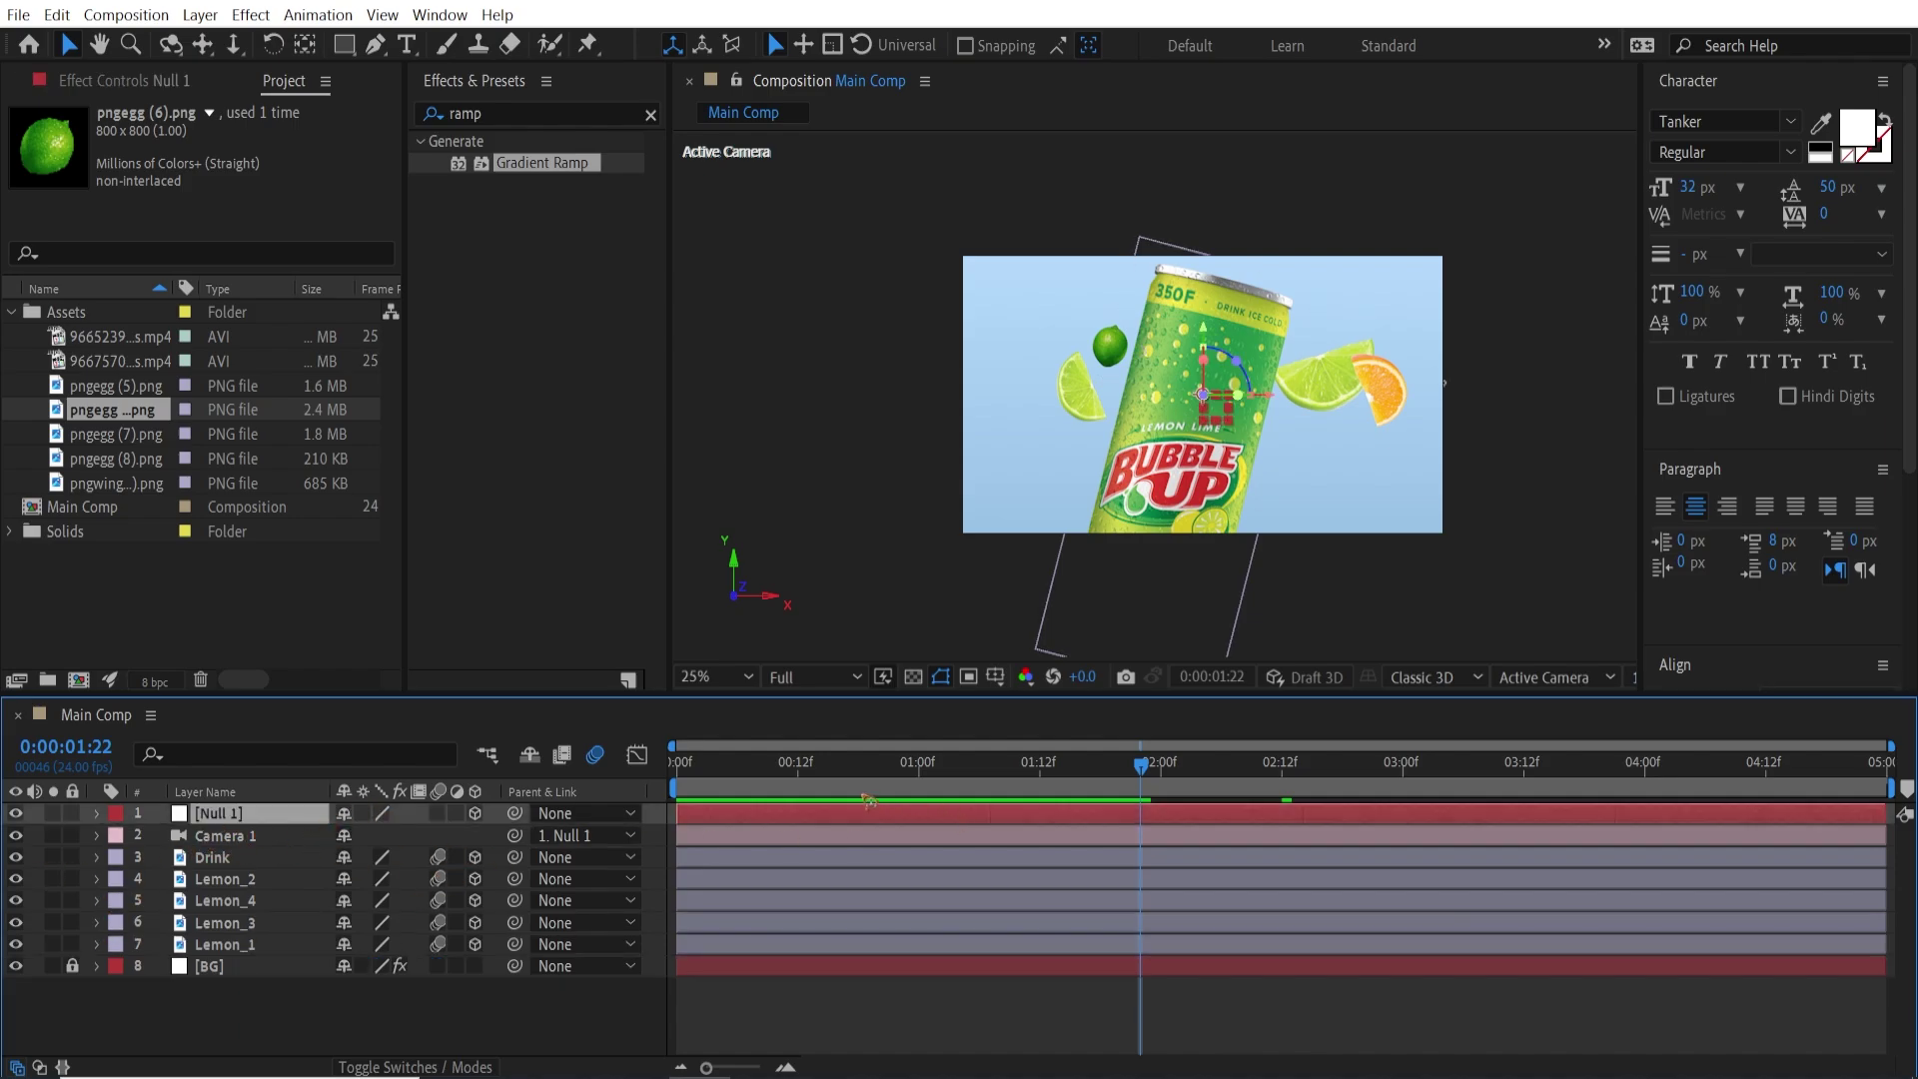
pyautogui.press('p')
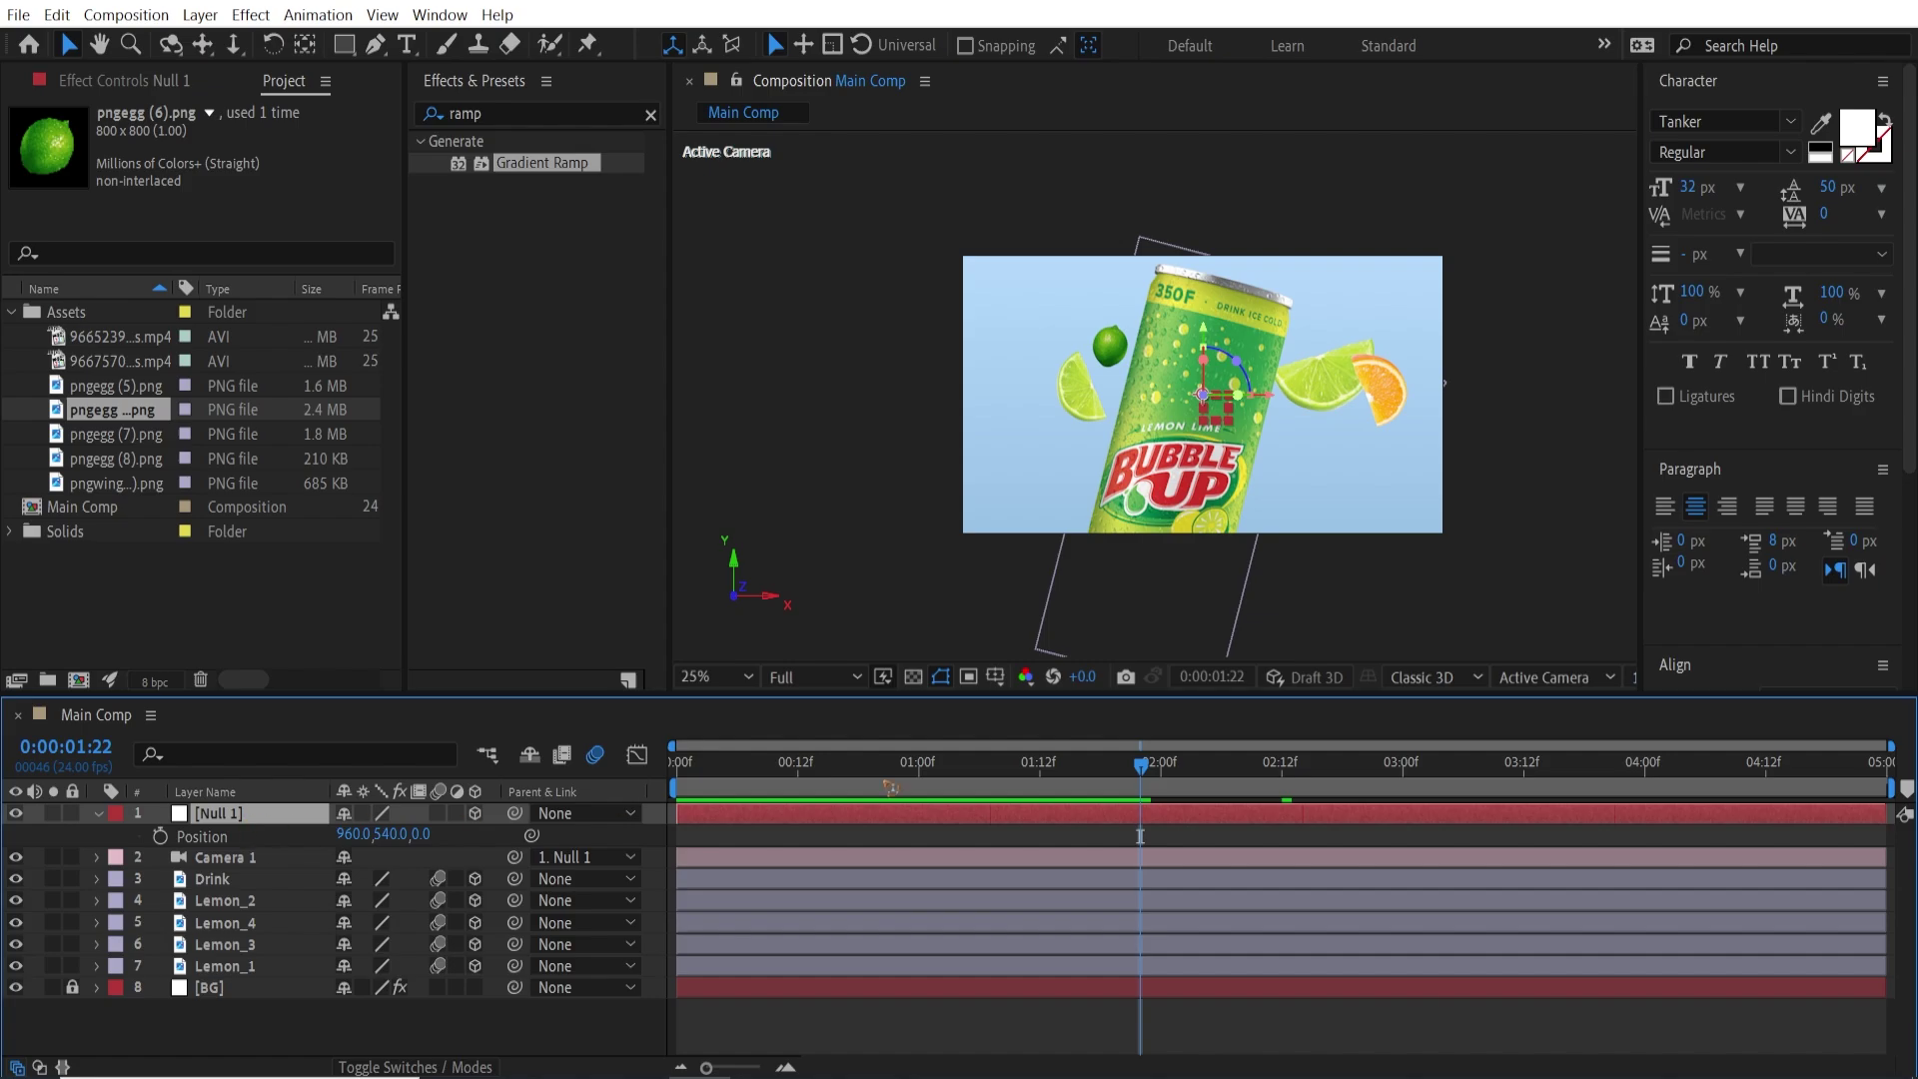
pyautogui.press('Home')
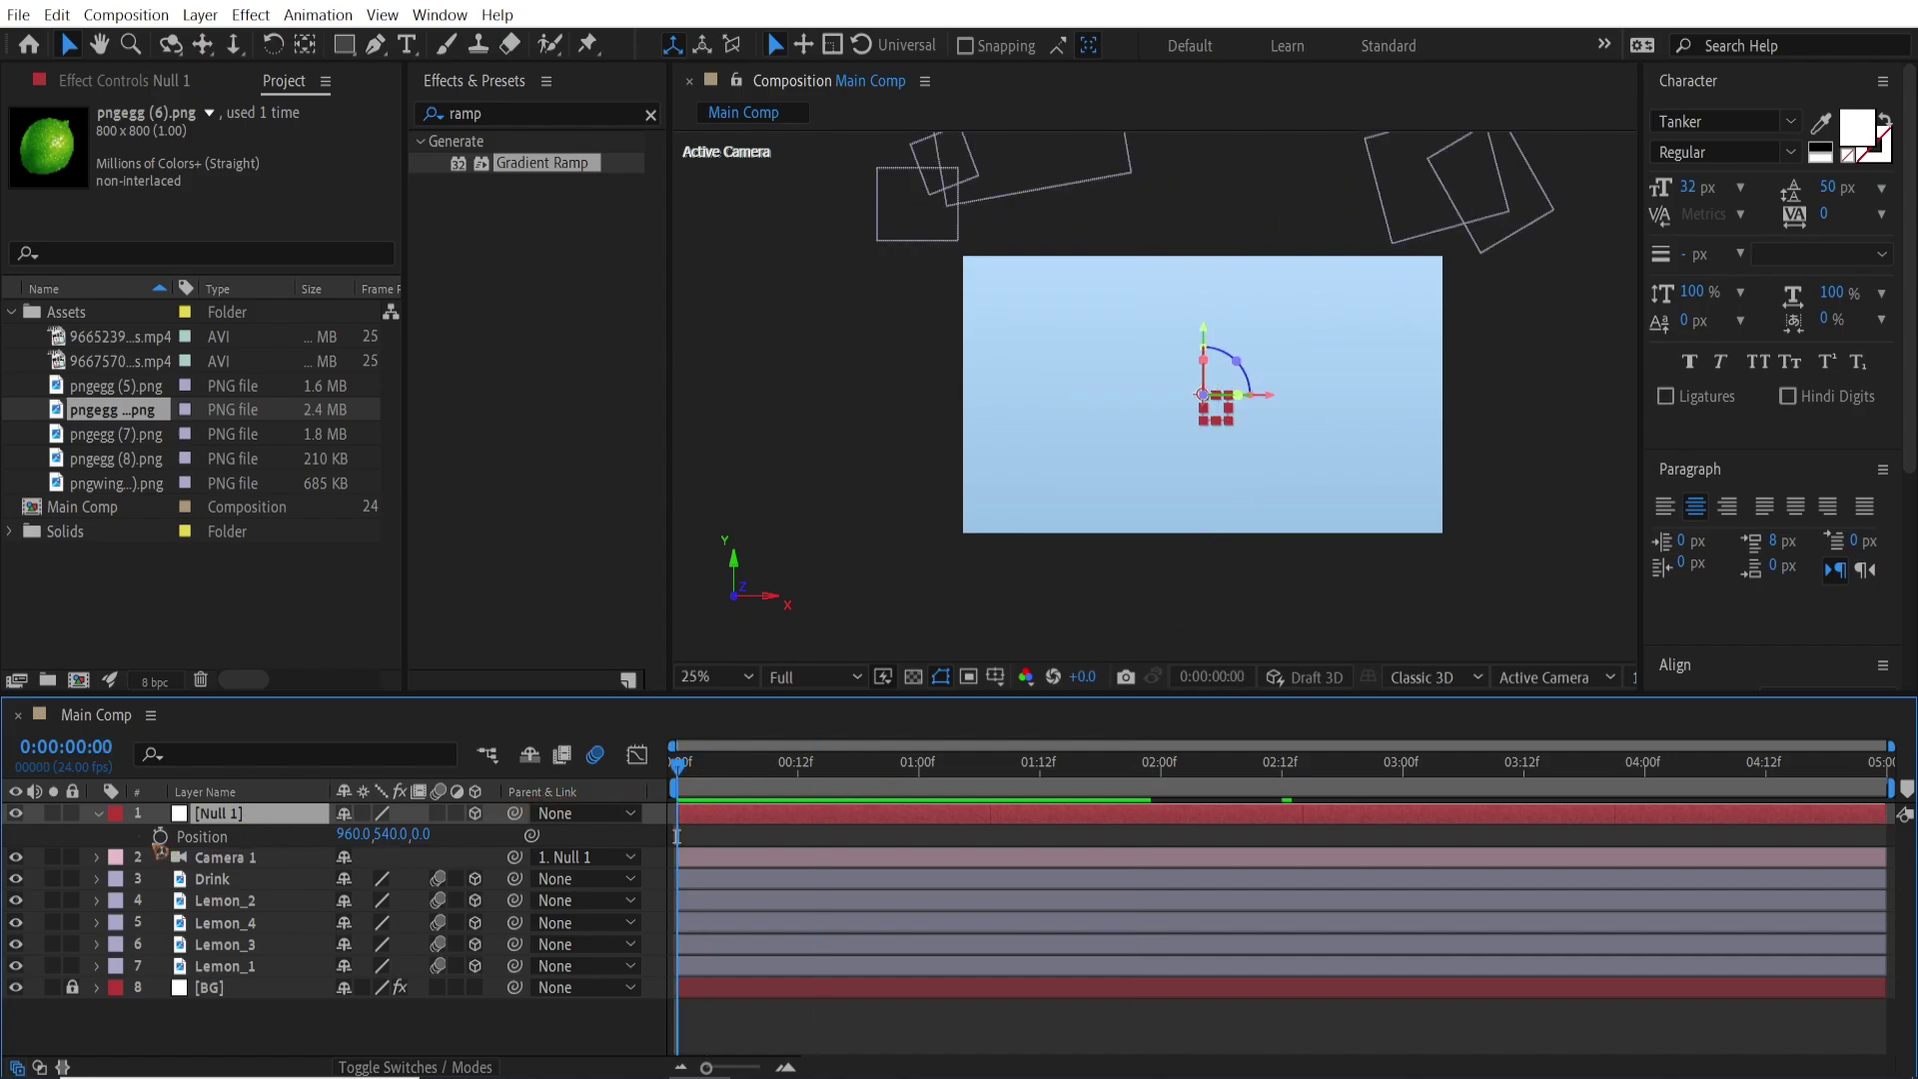
pyautogui.click(160, 835)
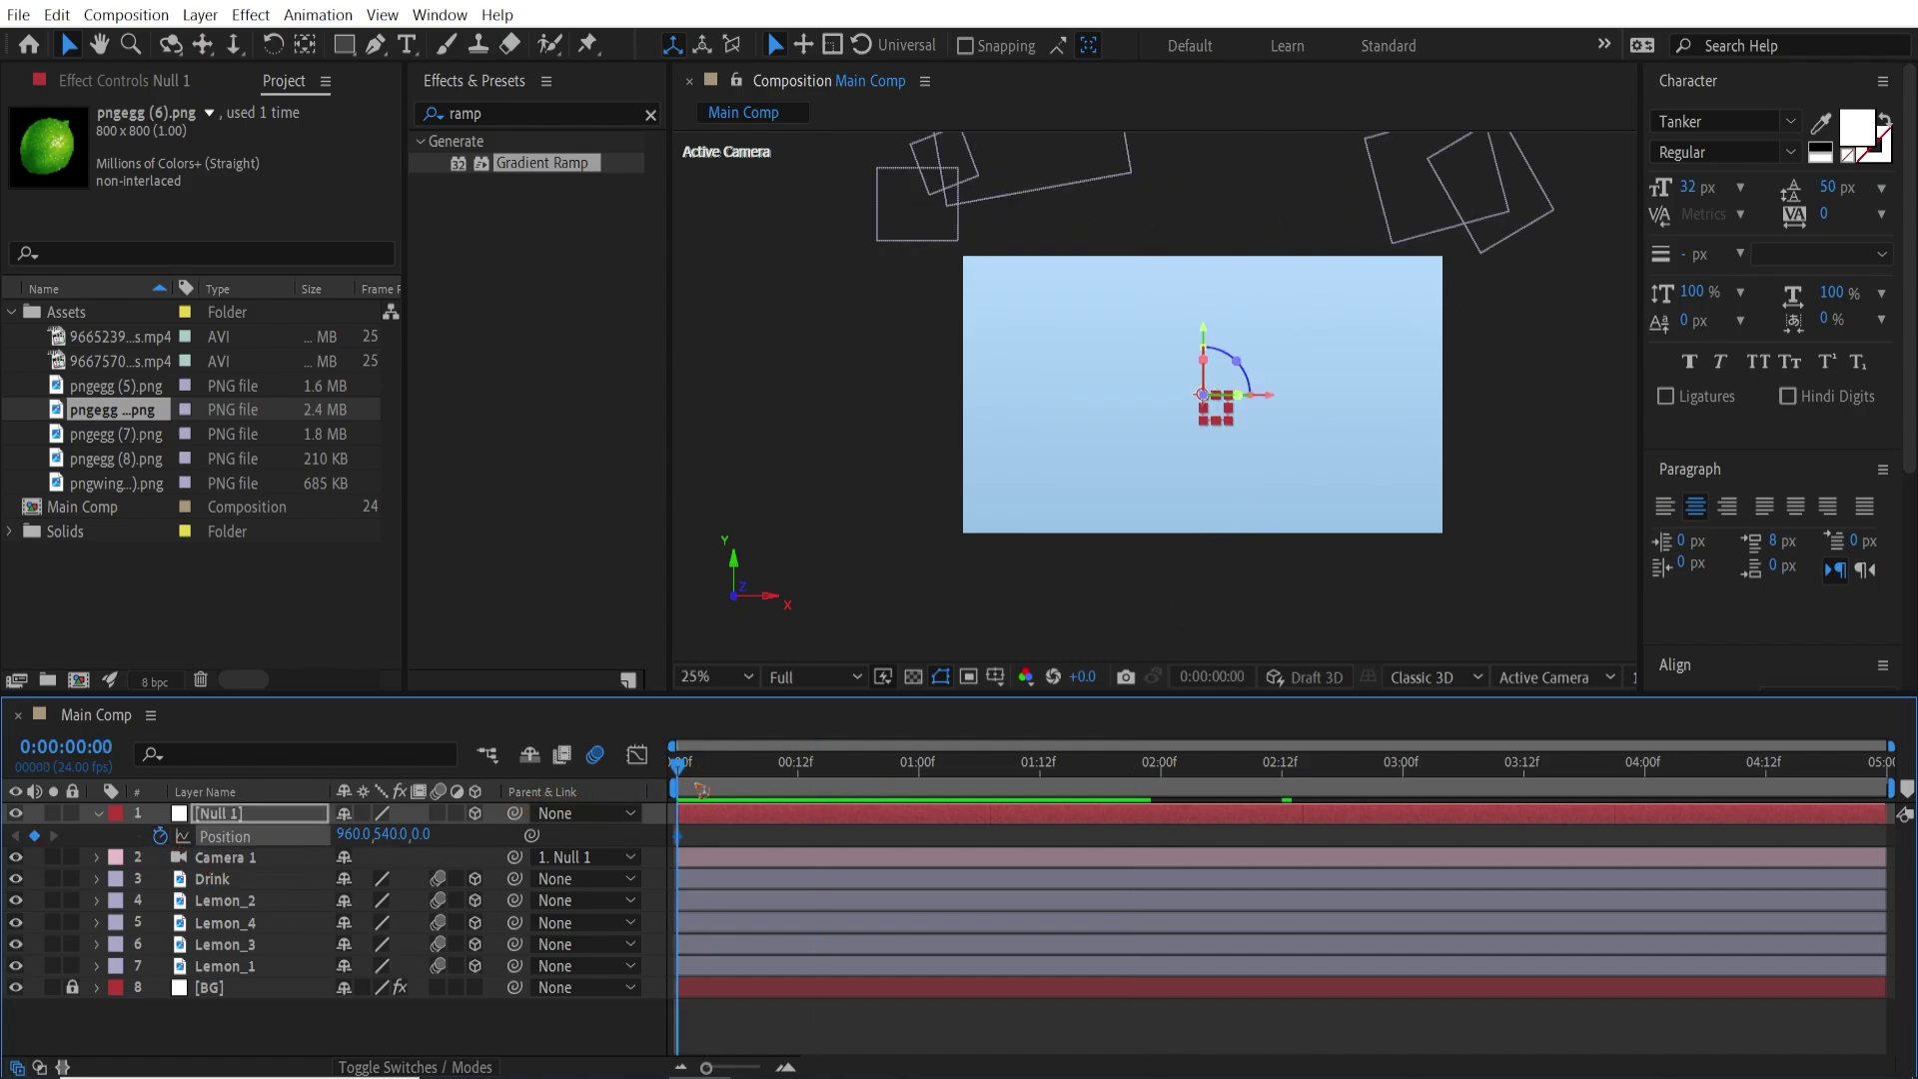
# Keyframe Null 1's X Position at 1109 at 0:00:02:01 and at 670 at 0:00:00:00, and preview the camera move.
pyautogui.press('space')
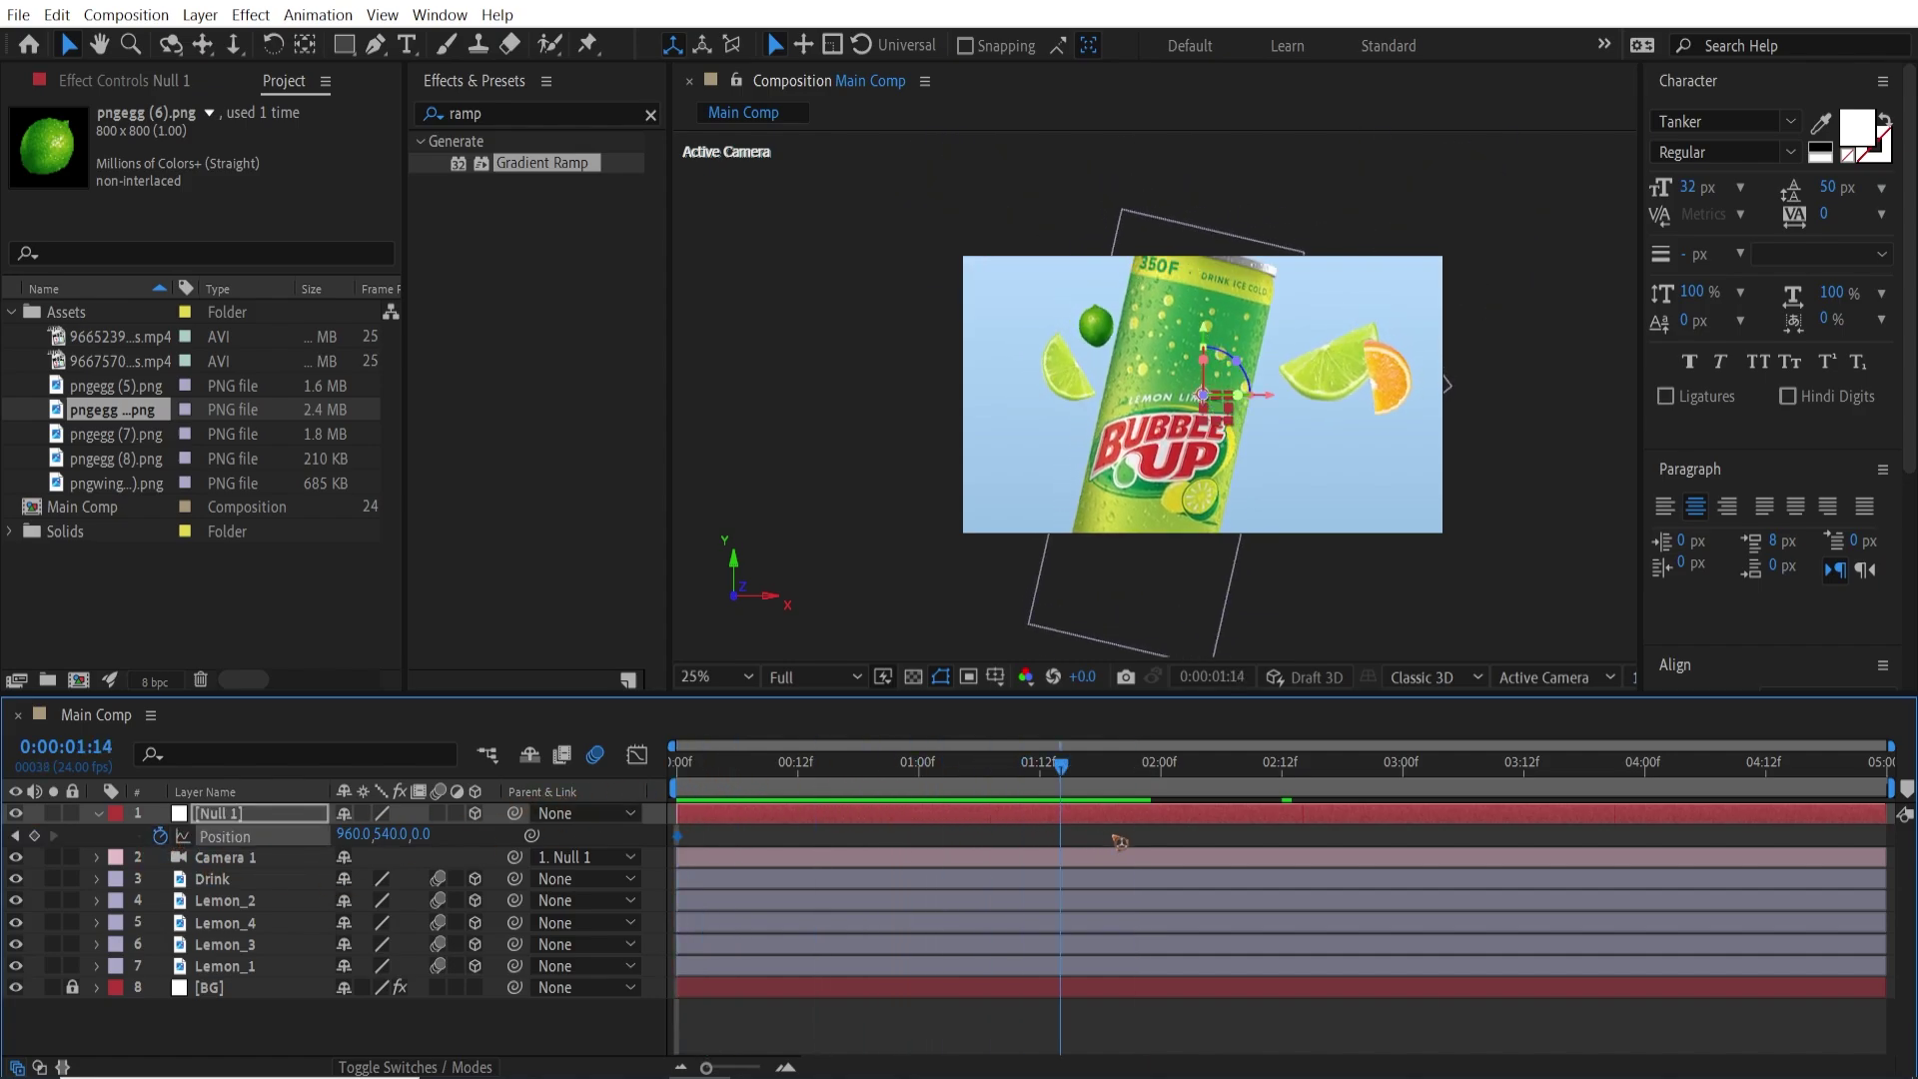
pyautogui.moveTo(1213, 847)
pyautogui.mouseDown()
pyautogui.moveTo(1264, 850)
pyautogui.moveTo(1175, 853)
pyautogui.mouseUp()
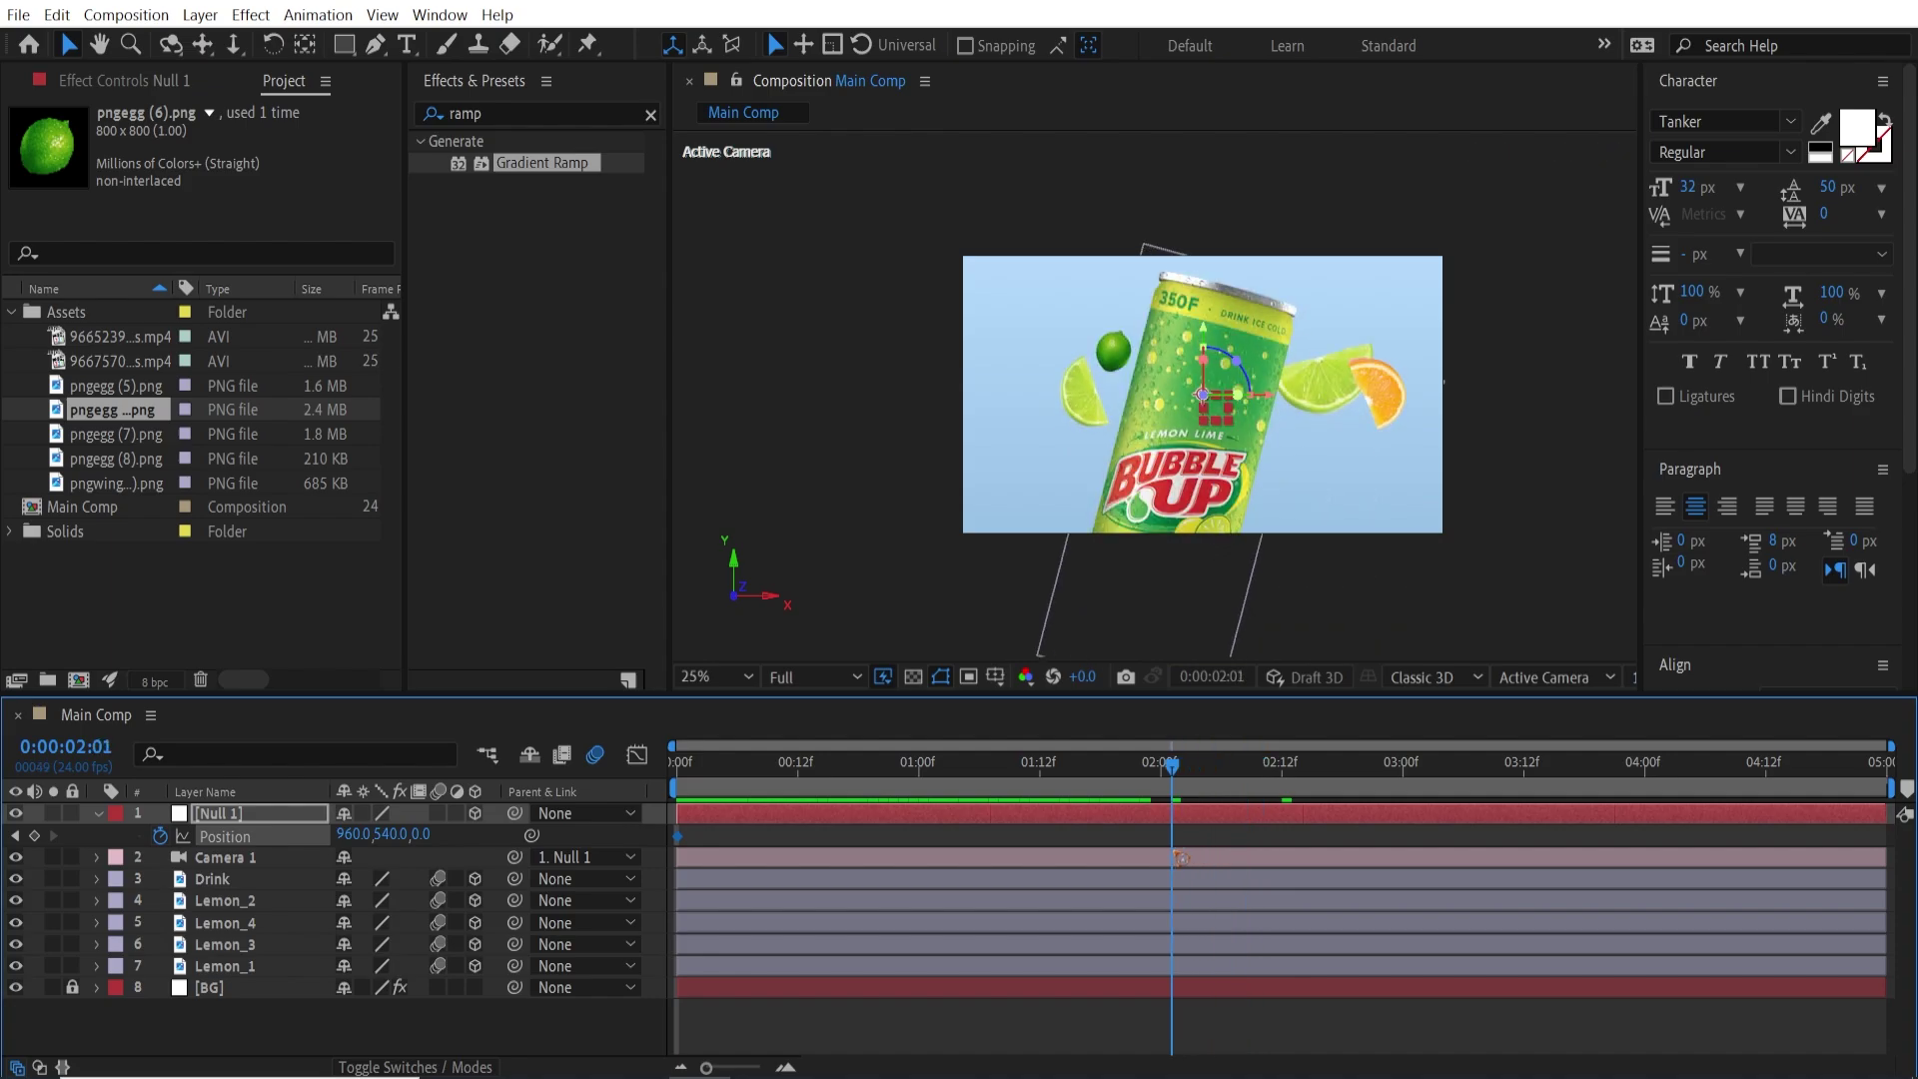
pyautogui.moveTo(352, 835); pyautogui.dragTo(549, 857)
pyautogui.press('Home')
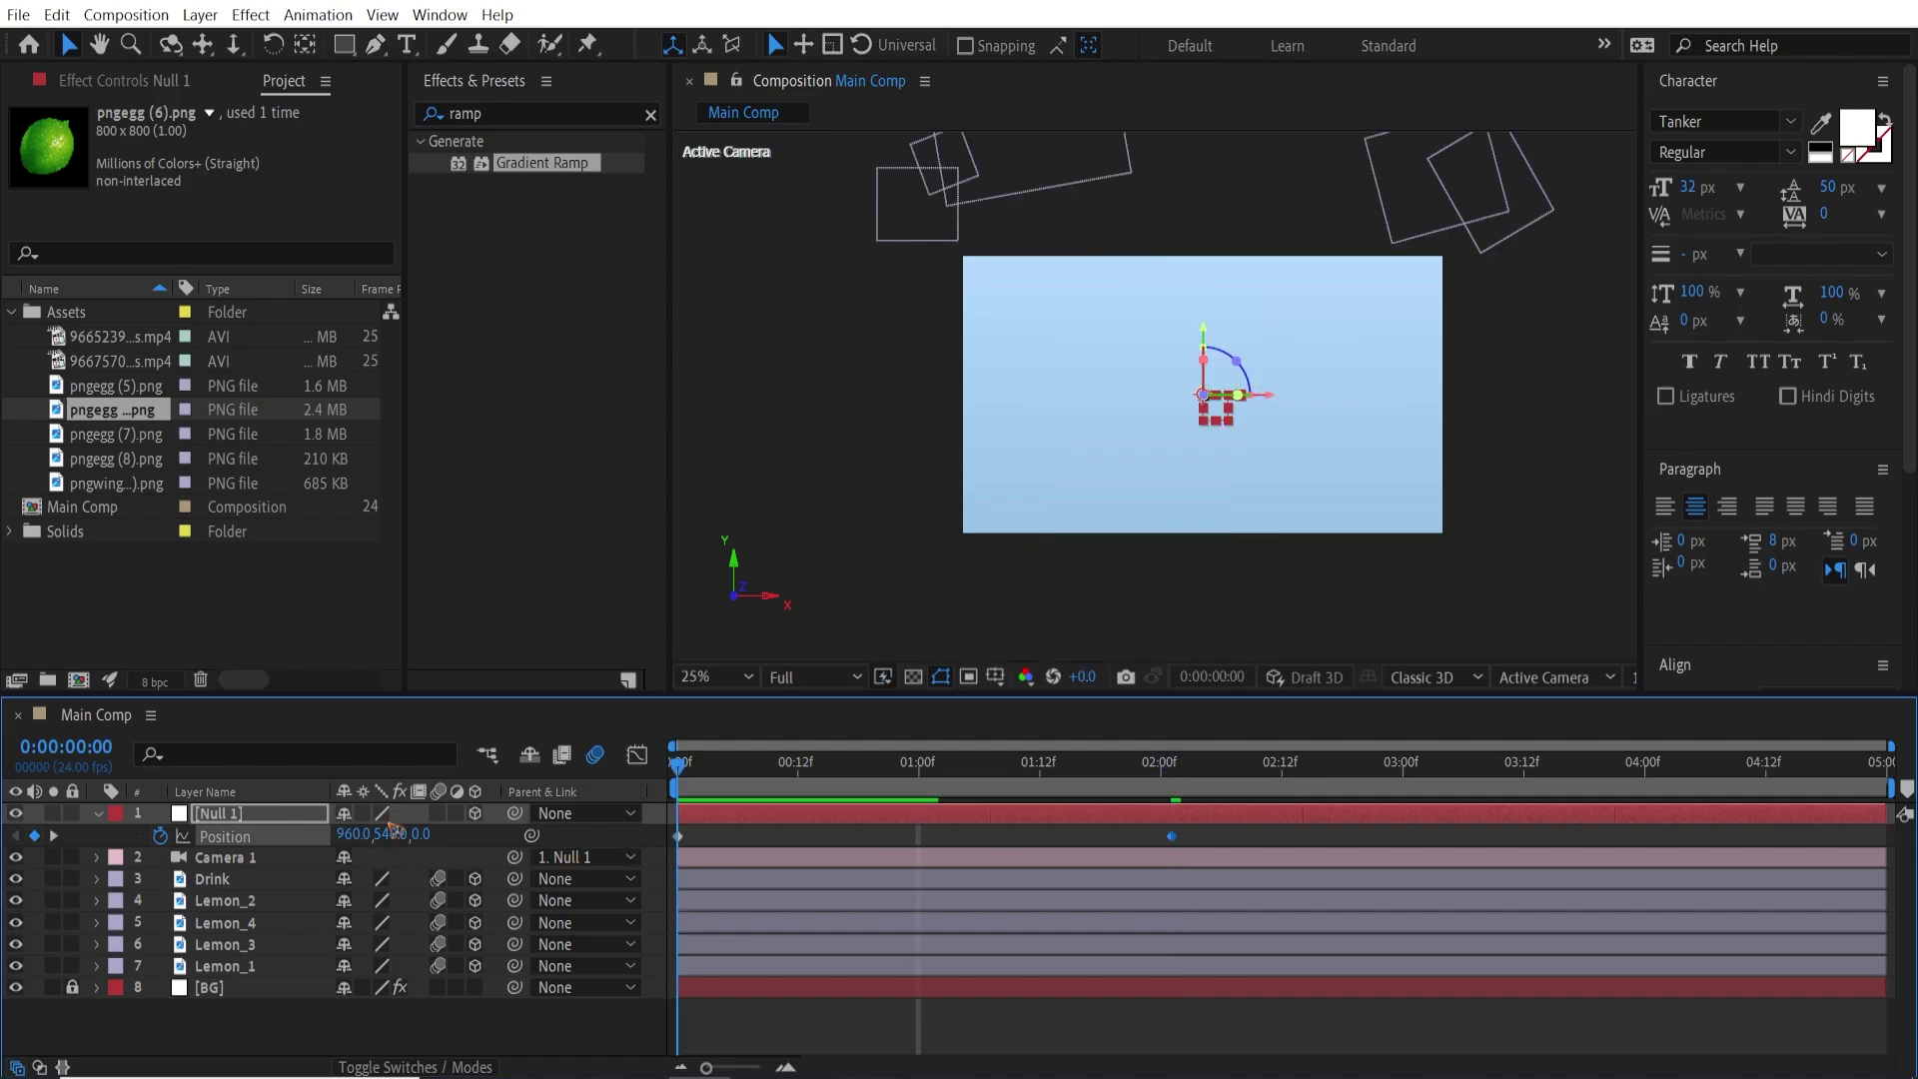
pyautogui.moveTo(345, 837); pyautogui.dragTo(155, 847)
pyautogui.press('space')
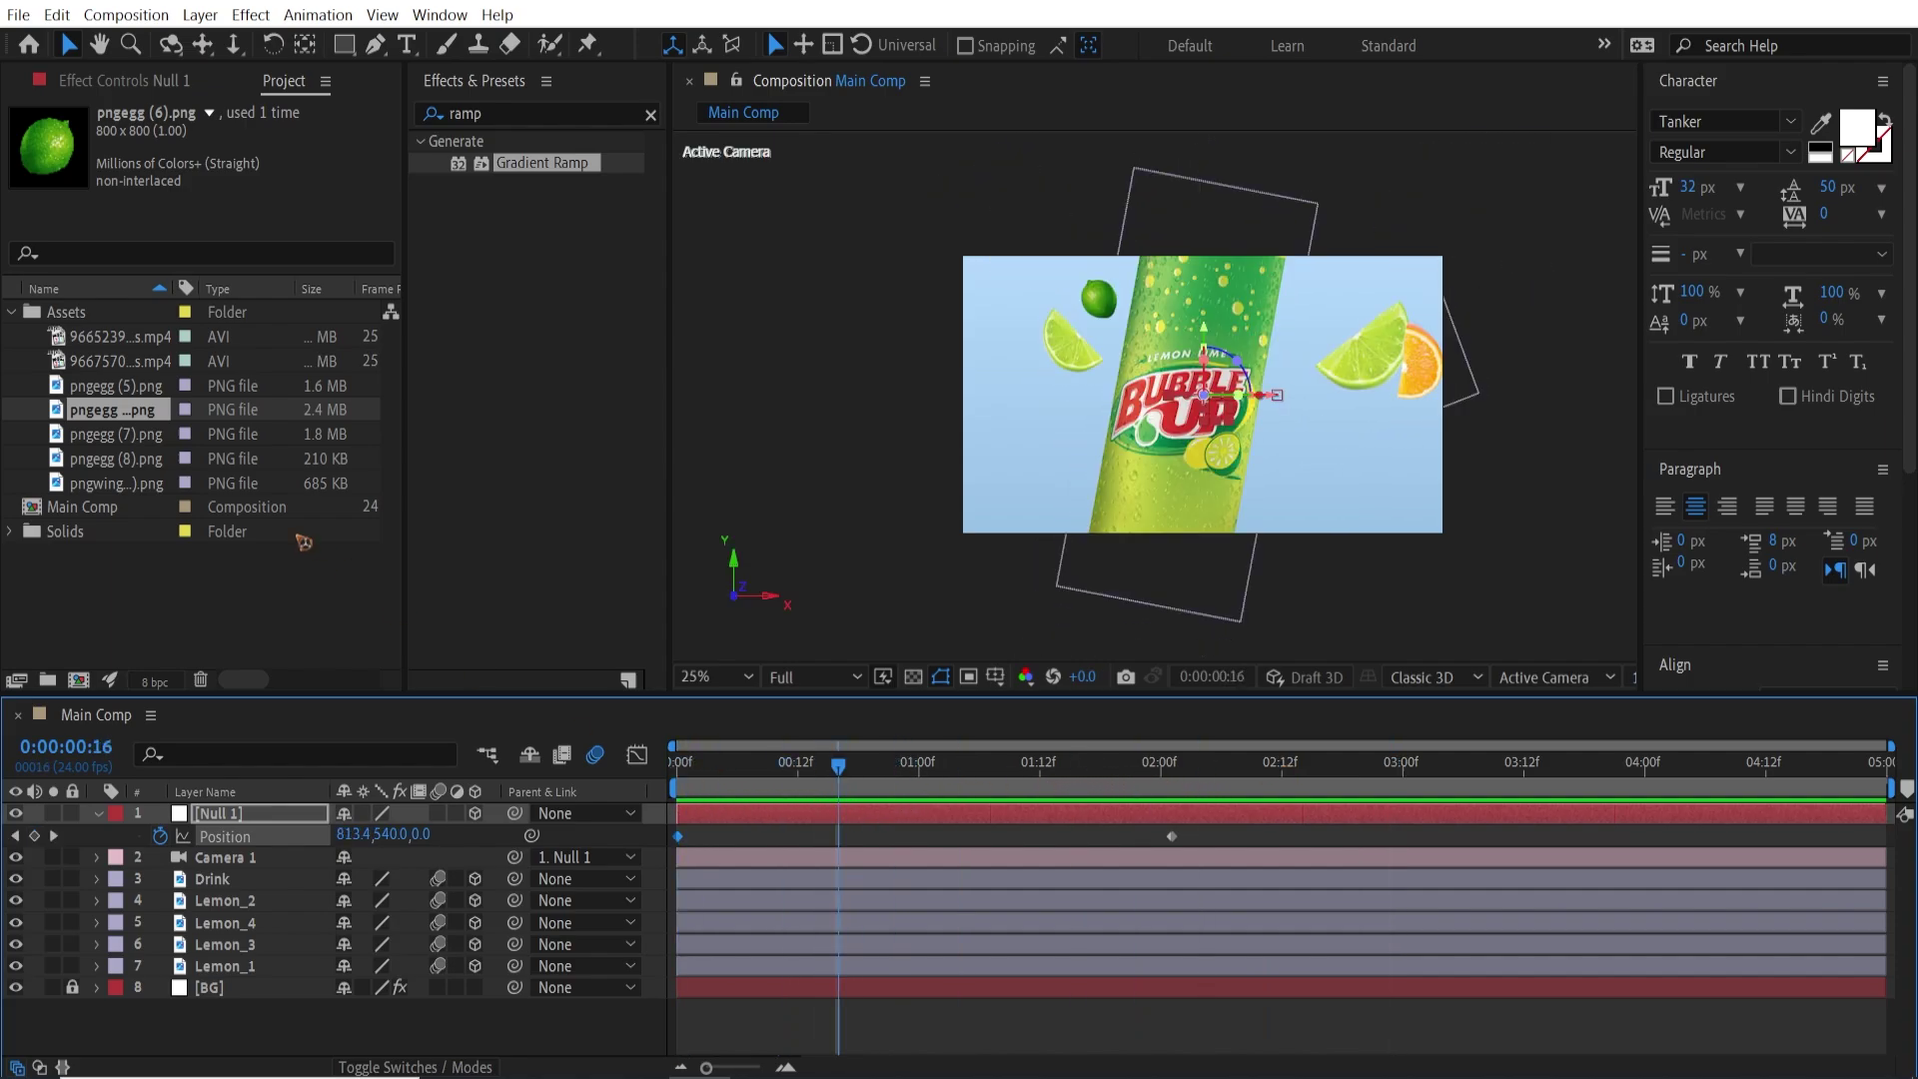
# Add pngegg (7).png above Drink as a 3D layer, with Z Rotation 50° and Position 672, 596, 0, and reduce its size.
pyautogui.click(129, 384)
pyautogui.click(117, 413)
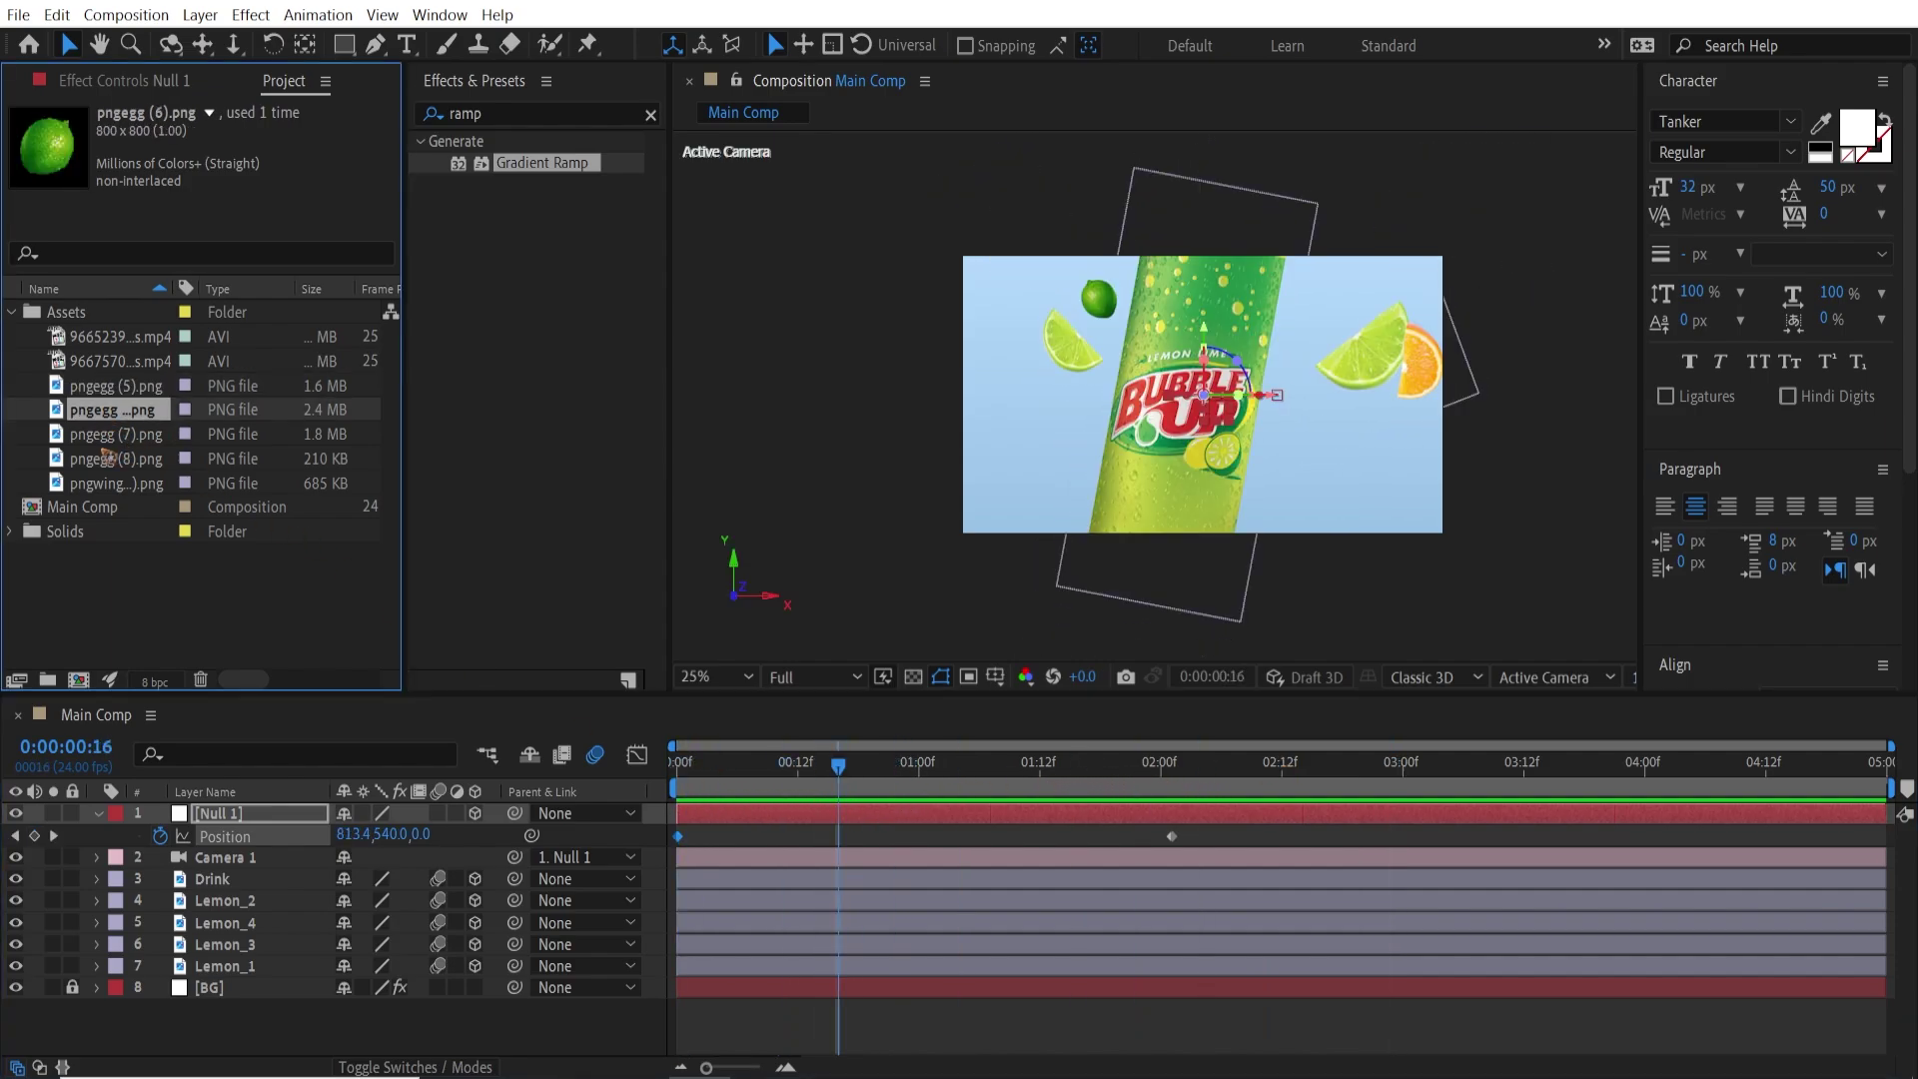
pyautogui.moveTo(113, 437); pyautogui.dragTo(362, 883)
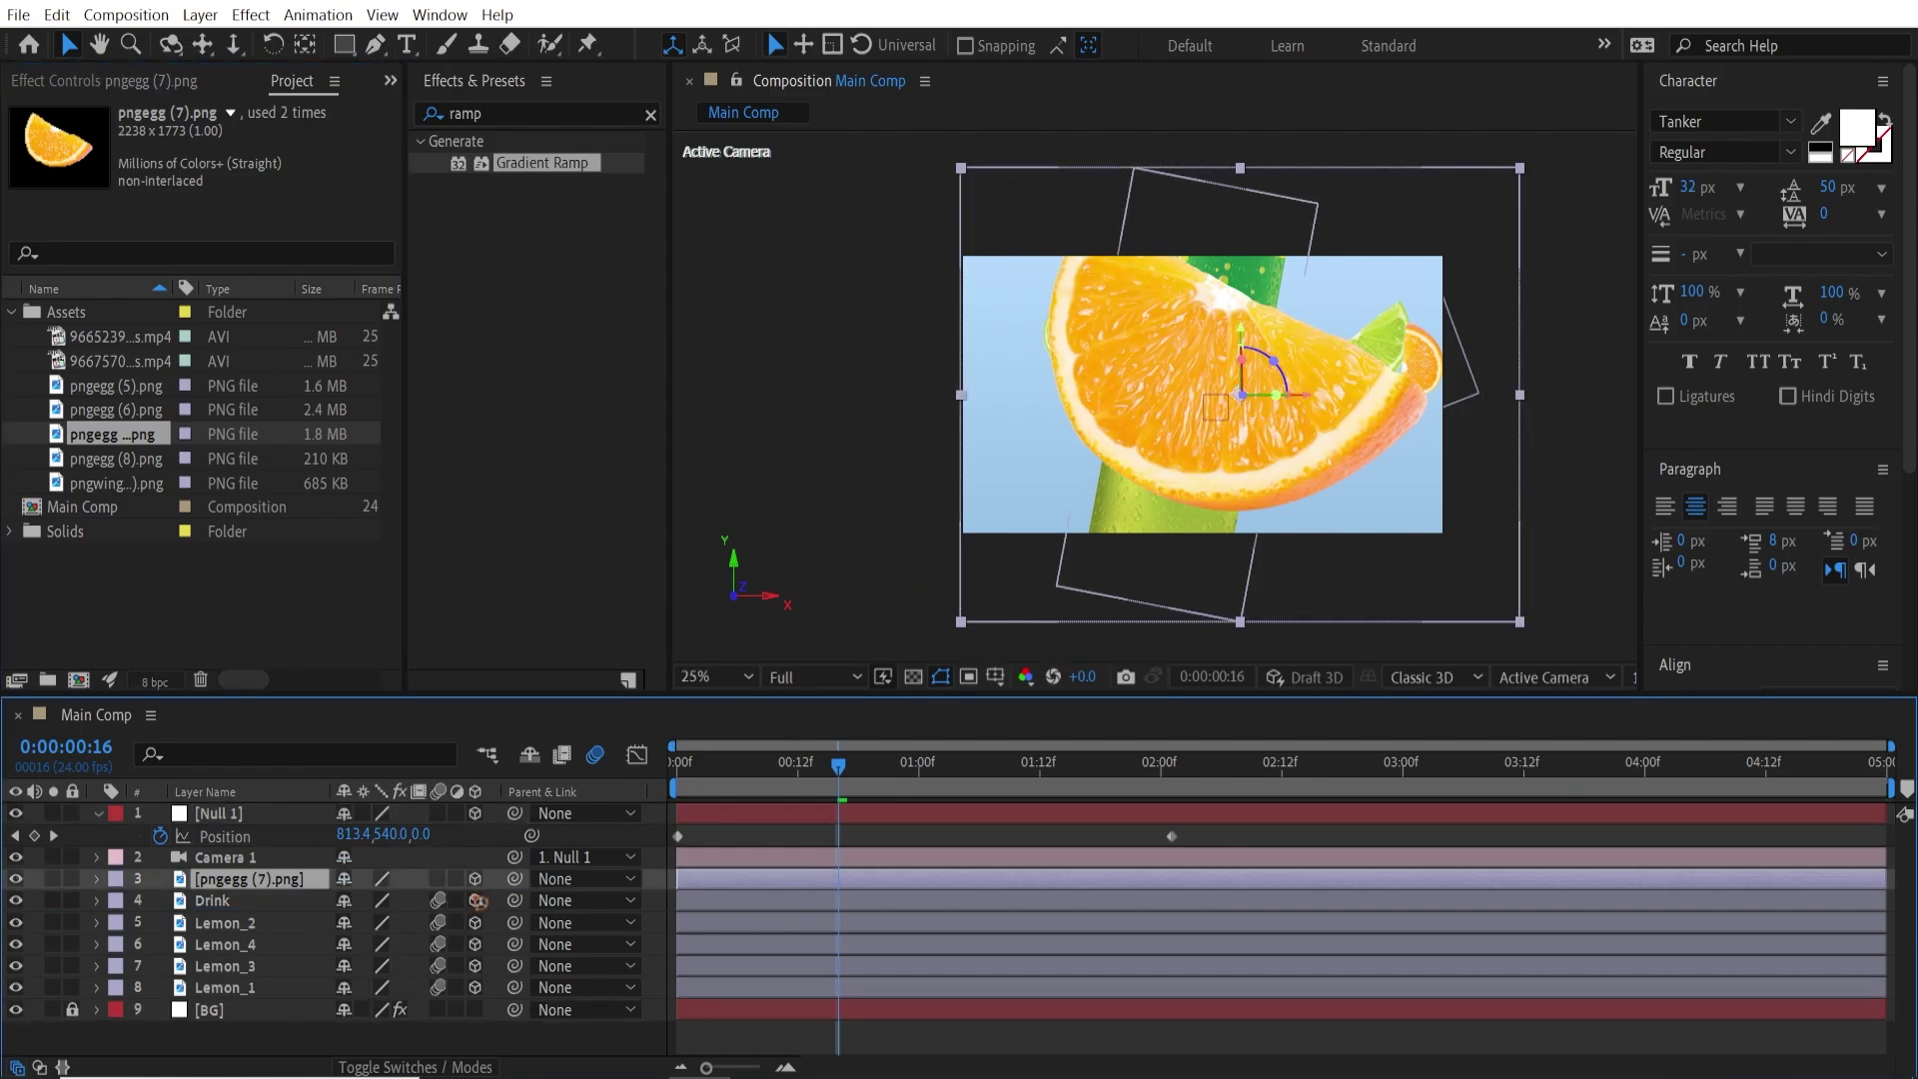
pyautogui.press('p')
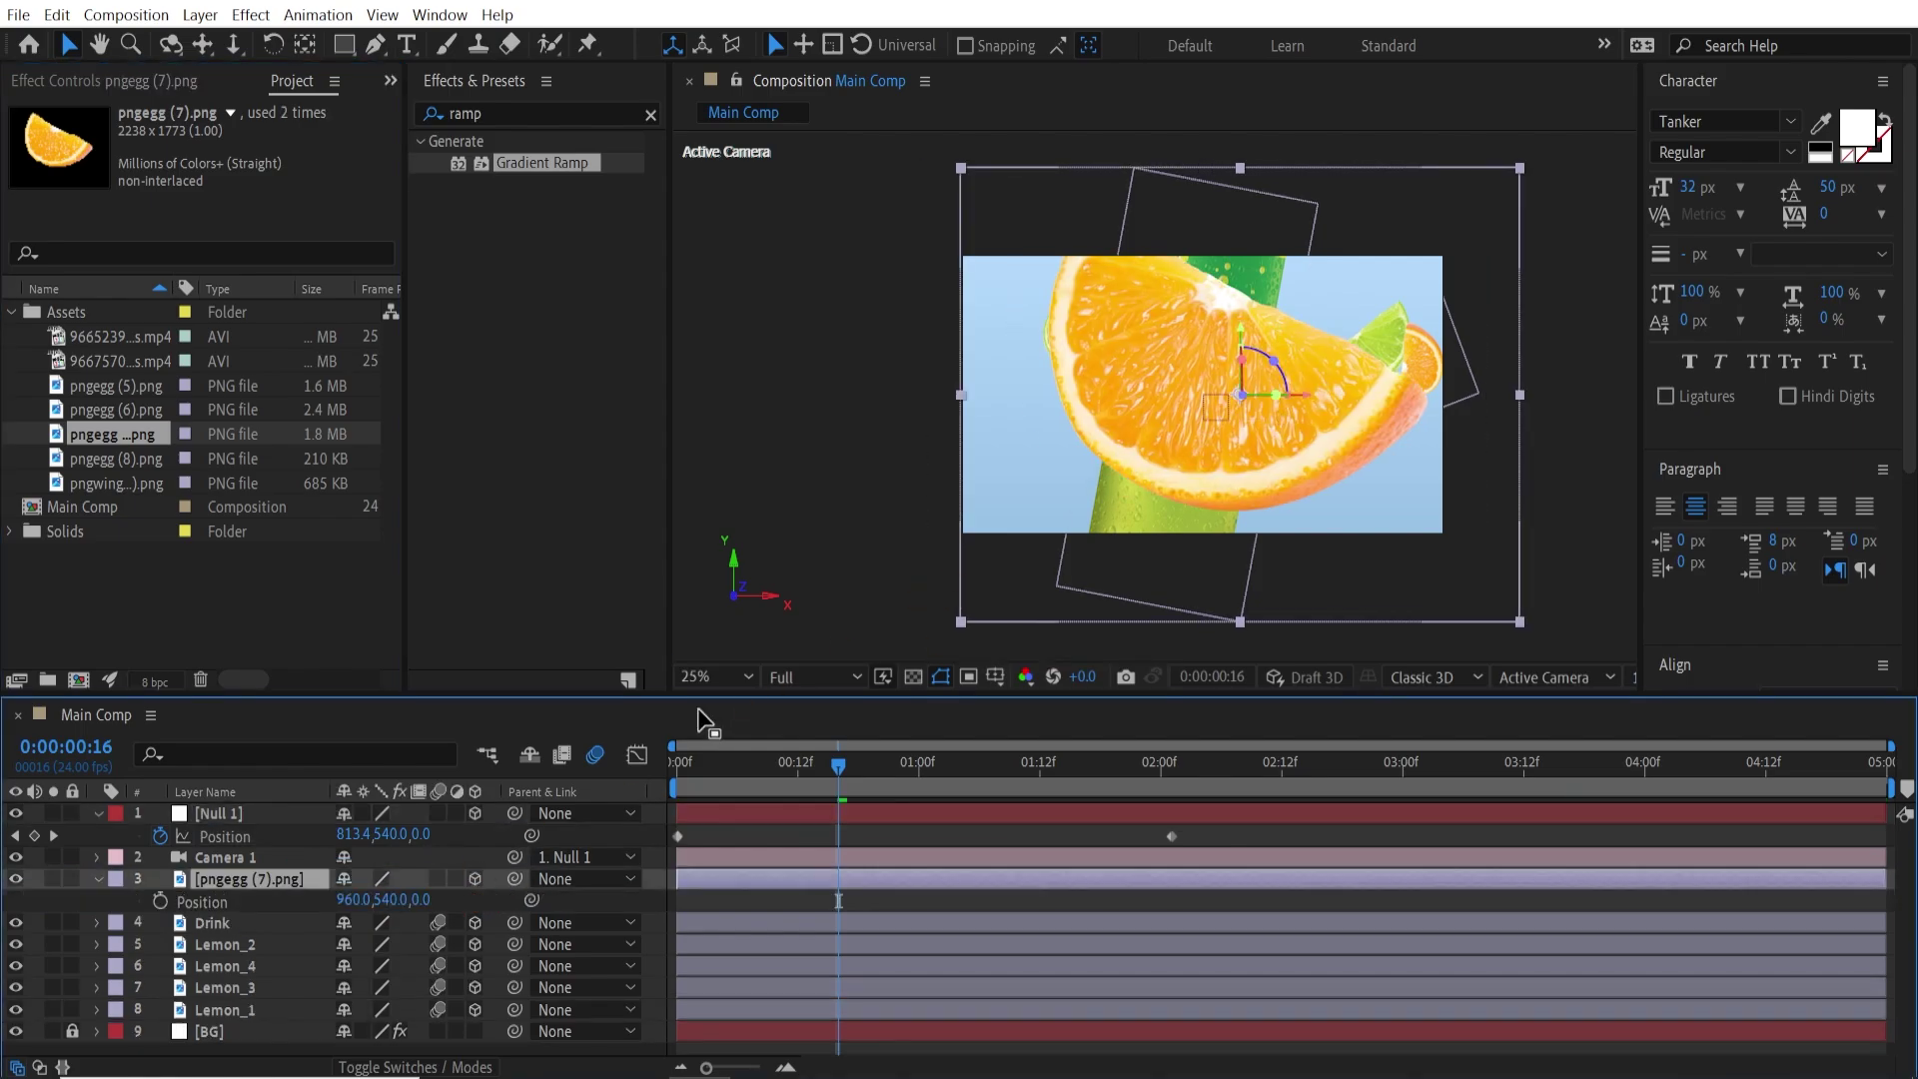
pyautogui.hotkey('shift', 'r')
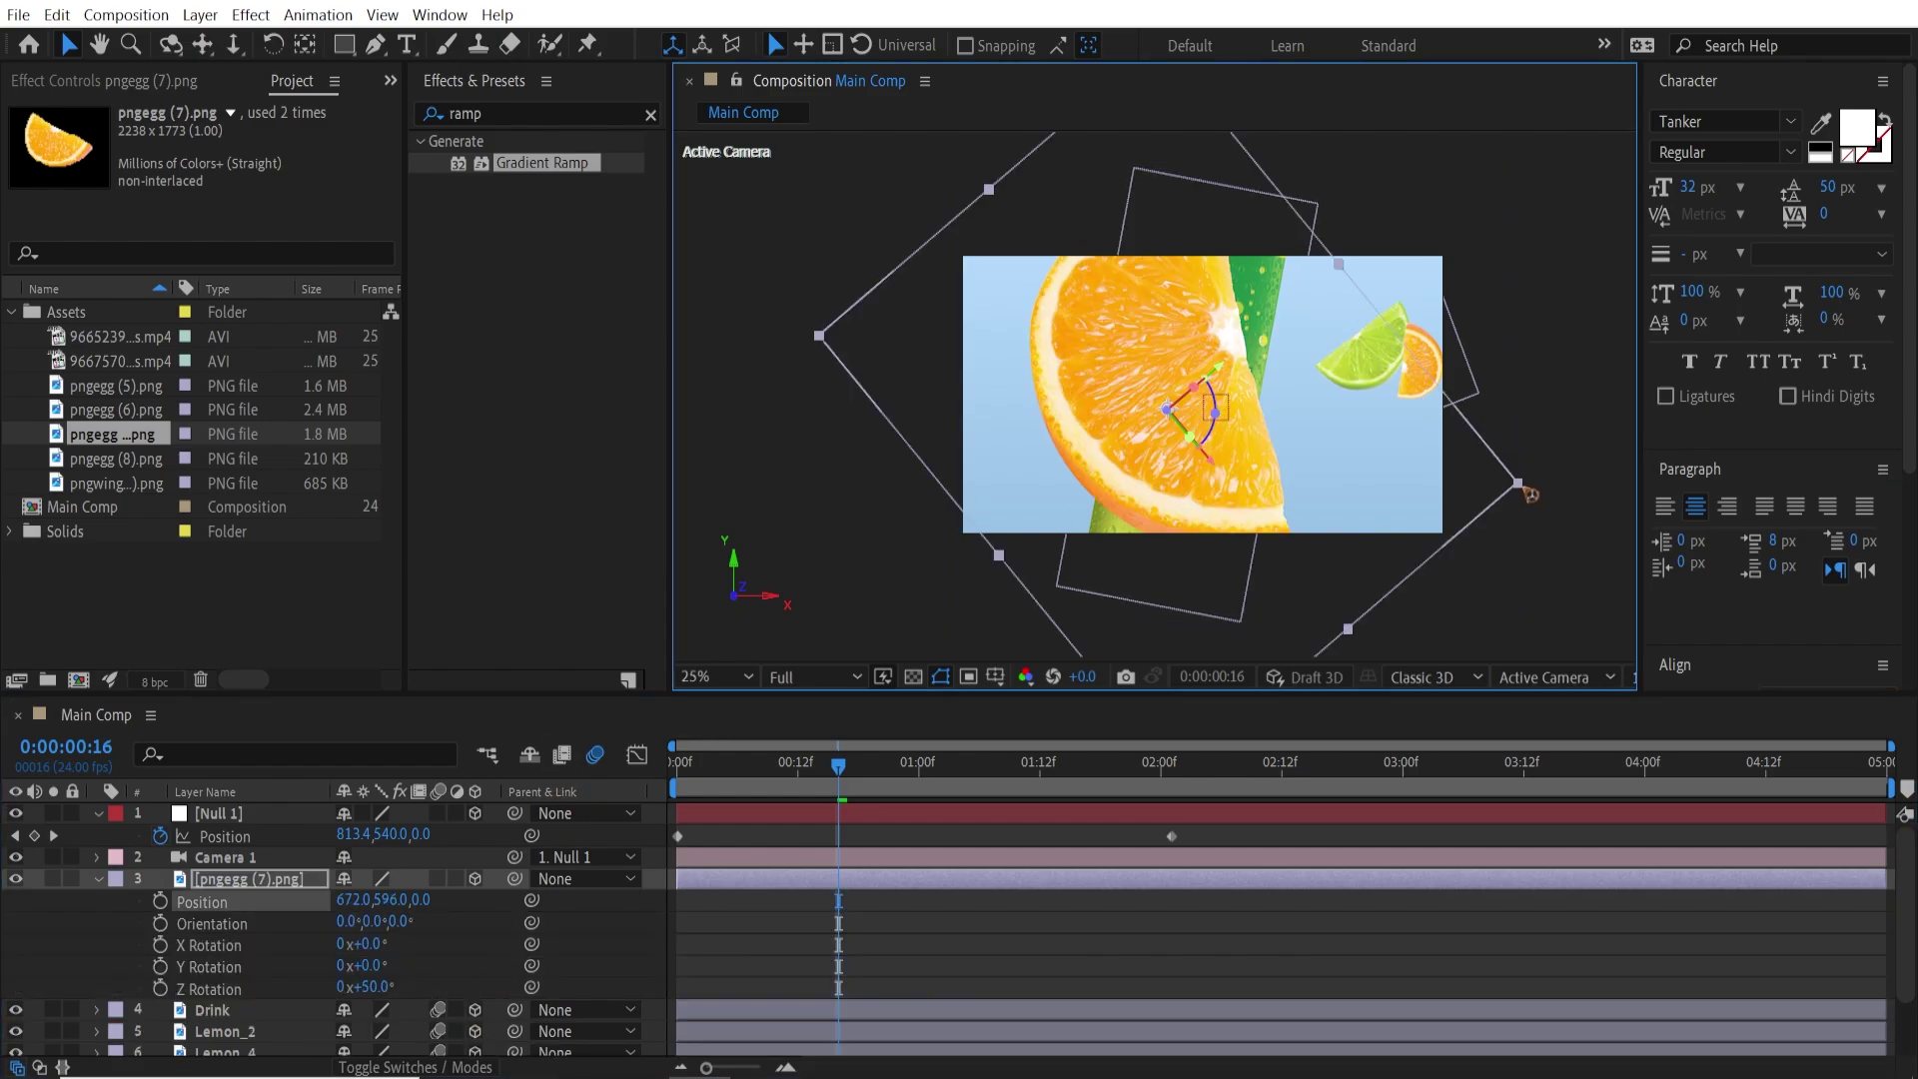
pyautogui.moveTo(1532, 493); pyautogui.dragTo(1419, 461)
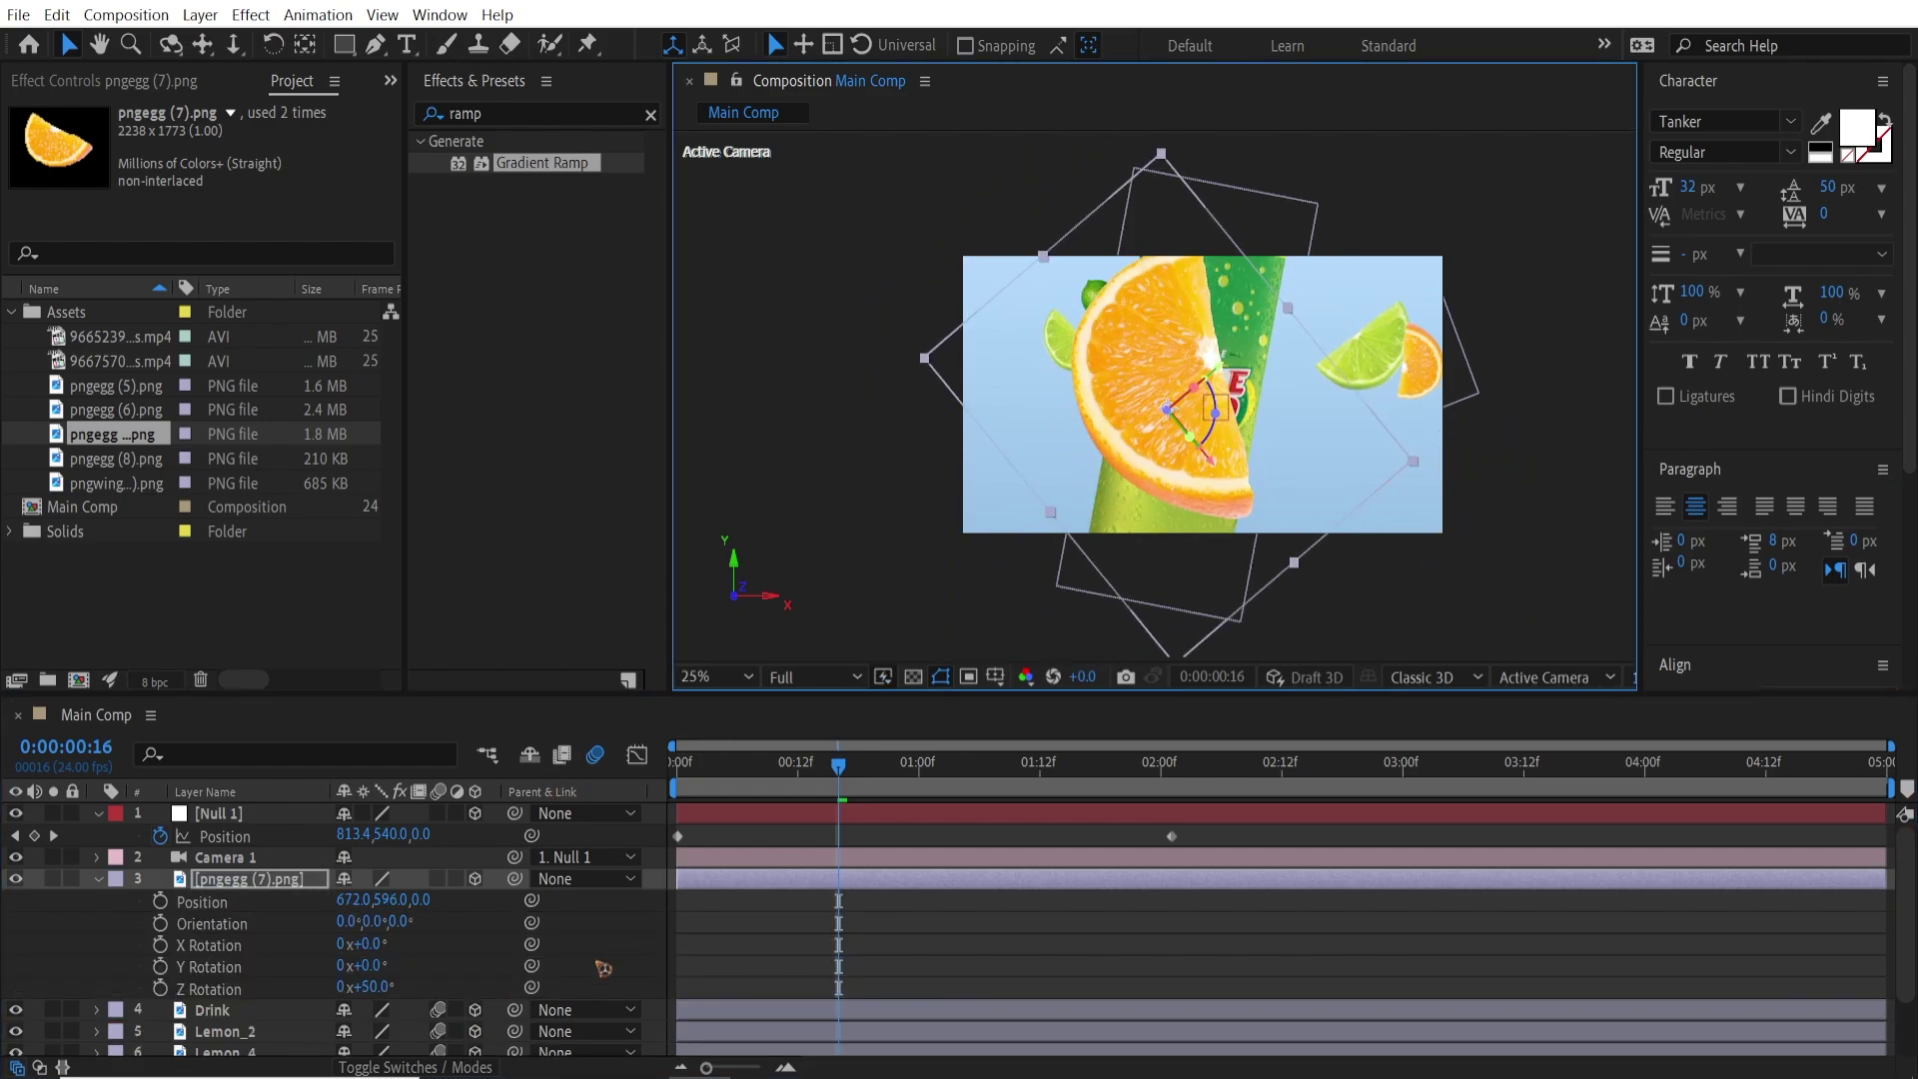
# Set pngegg (7).png's Z Position to -1973, its Scale to about 26.1% and its Z Orientation to about 333.8°.
pyautogui.press('p')
pyautogui.moveTo(424, 899); pyautogui.dragTo(247, 898)
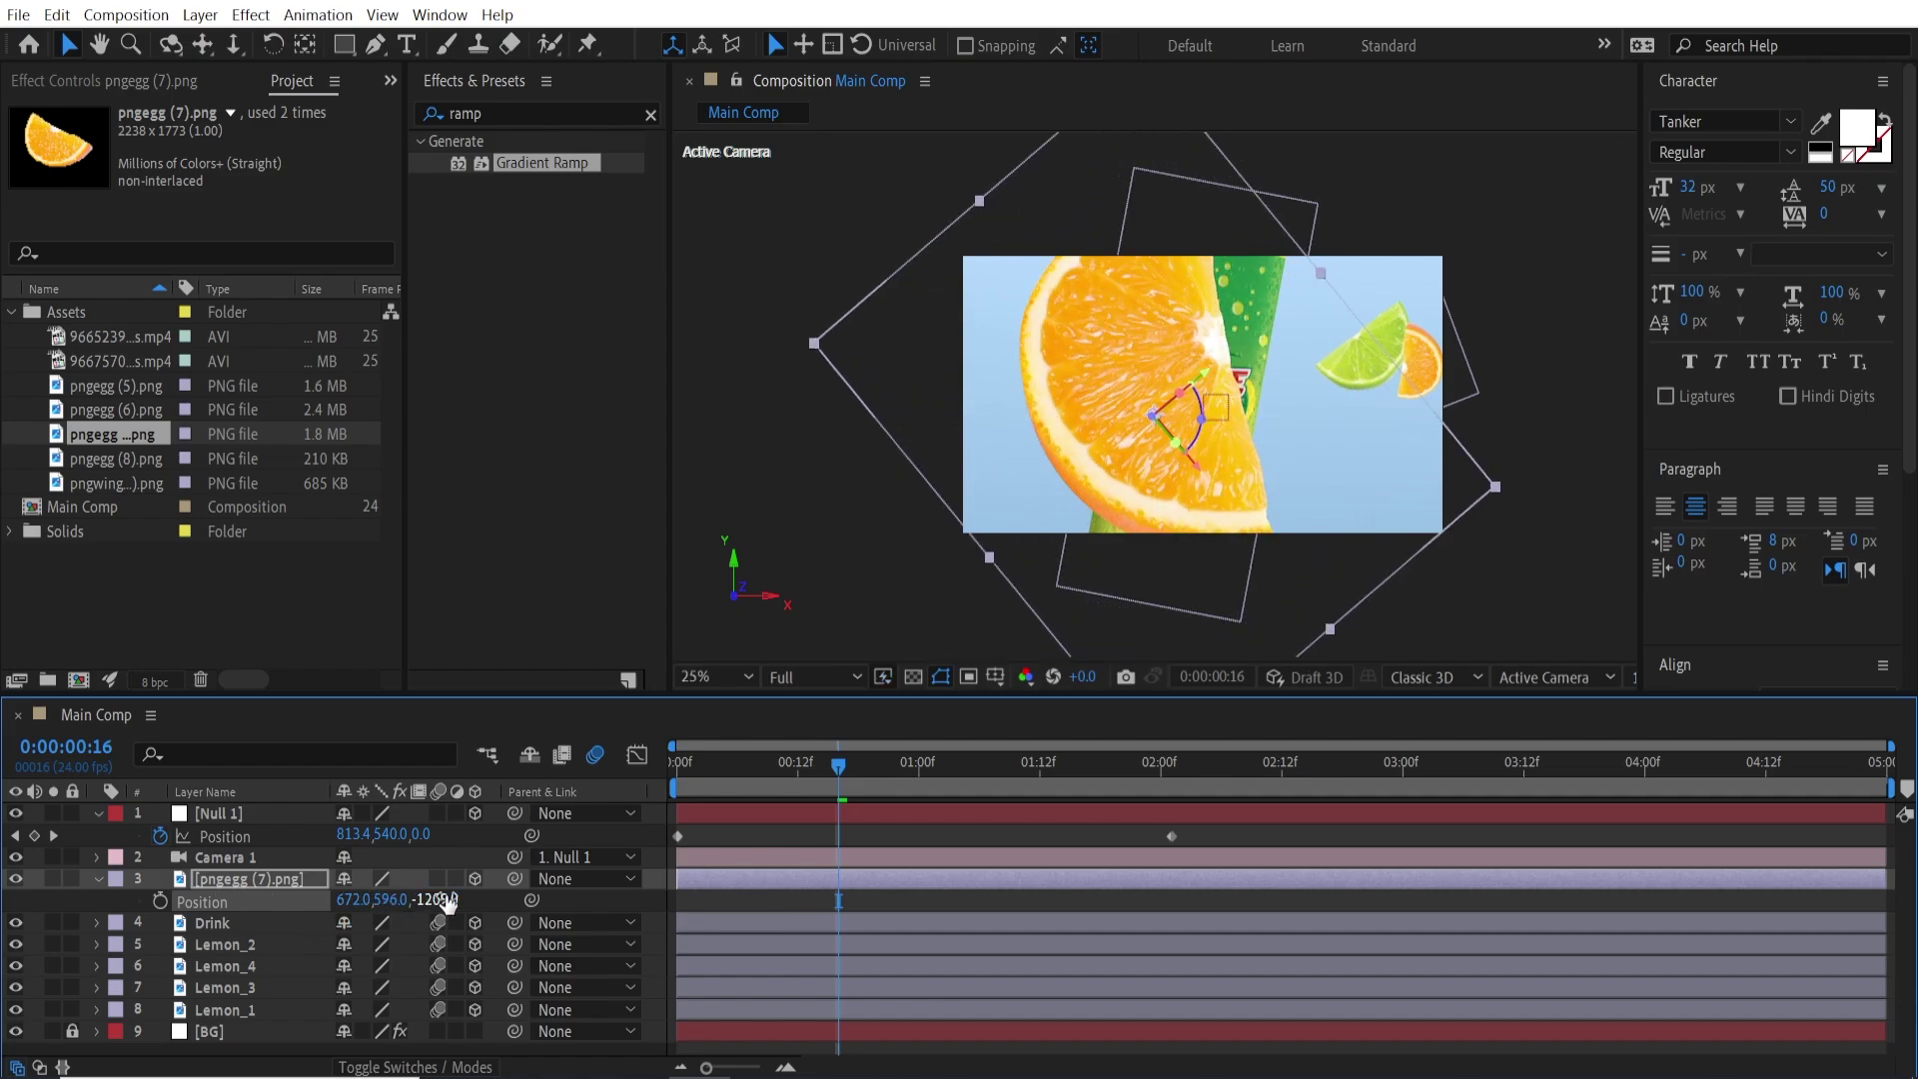
pyautogui.moveTo(447, 901); pyautogui.dragTo(400, 900)
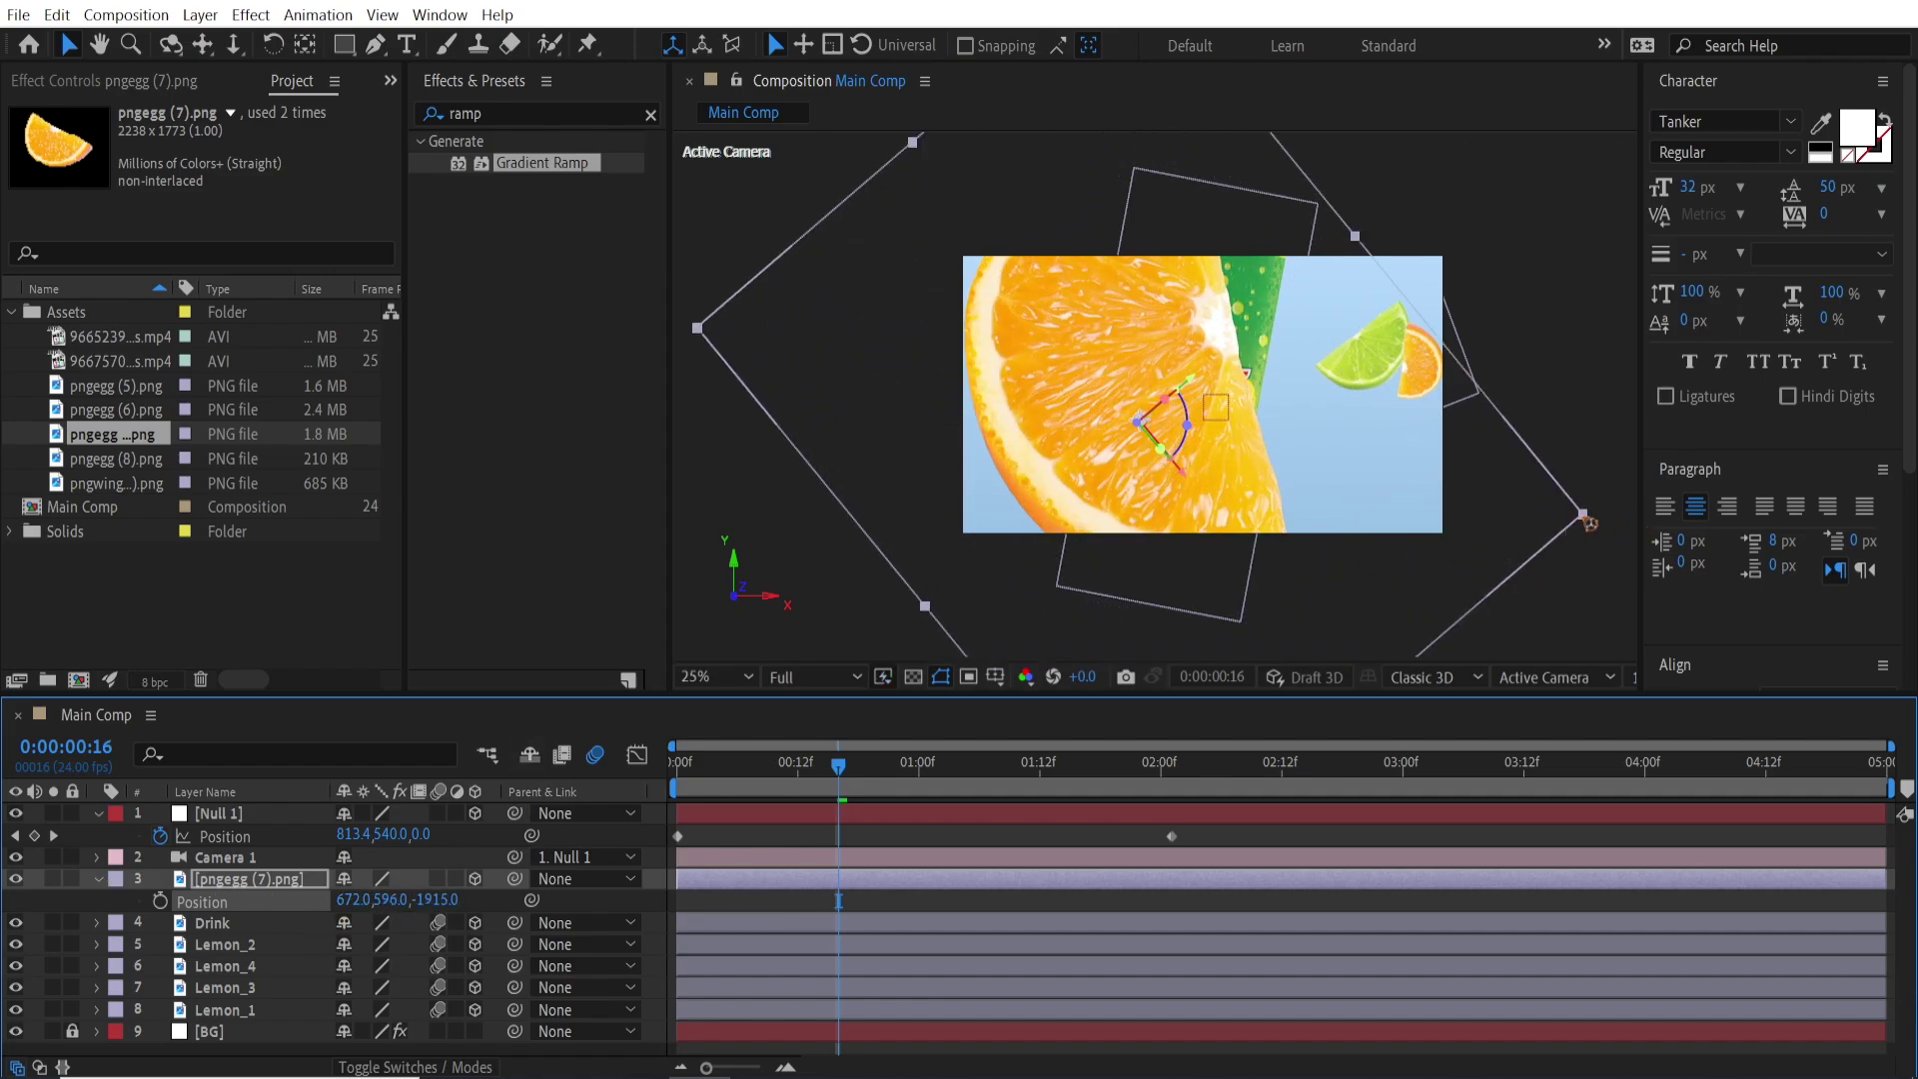
pyautogui.moveTo(1590, 523); pyautogui.dragTo(1402, 477)
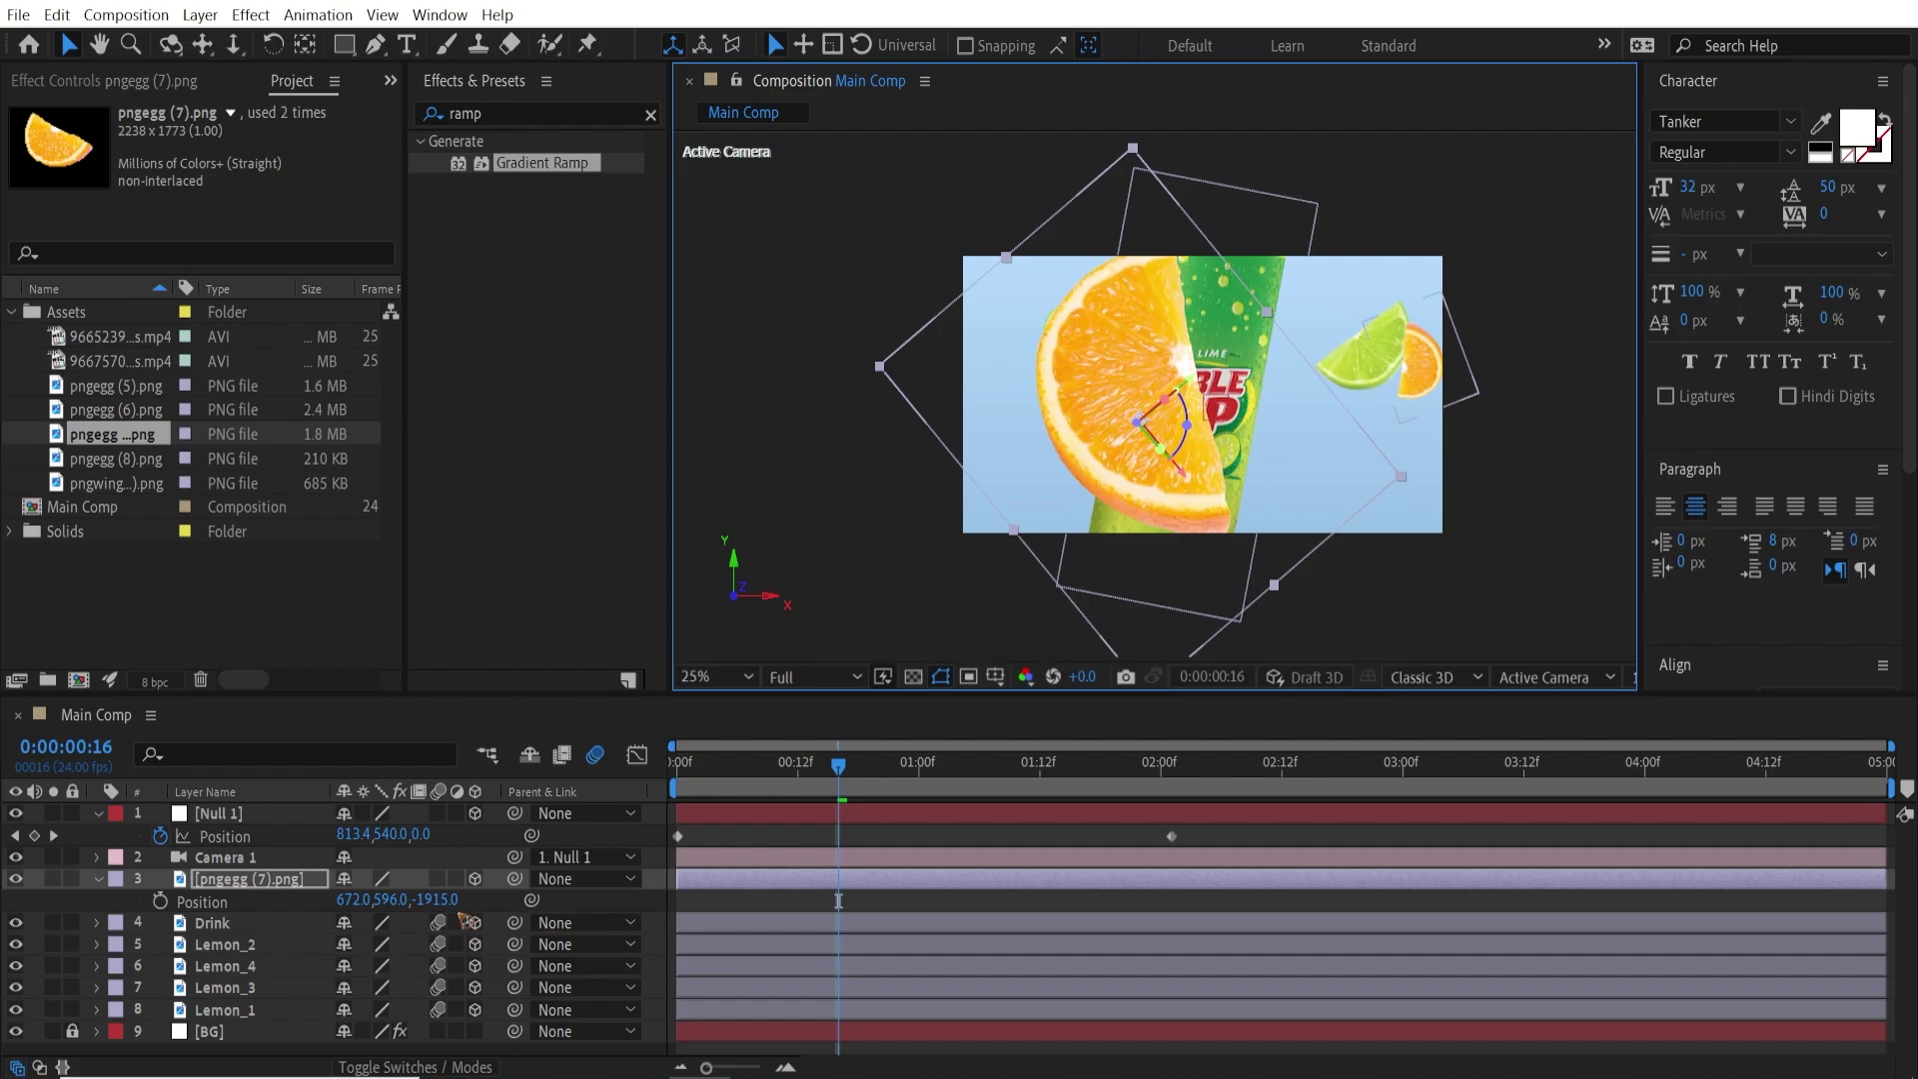
pyautogui.moveTo(445, 902); pyautogui.dragTo(391, 903)
pyautogui.moveTo(1407, 479); pyautogui.dragTo(1322, 474)
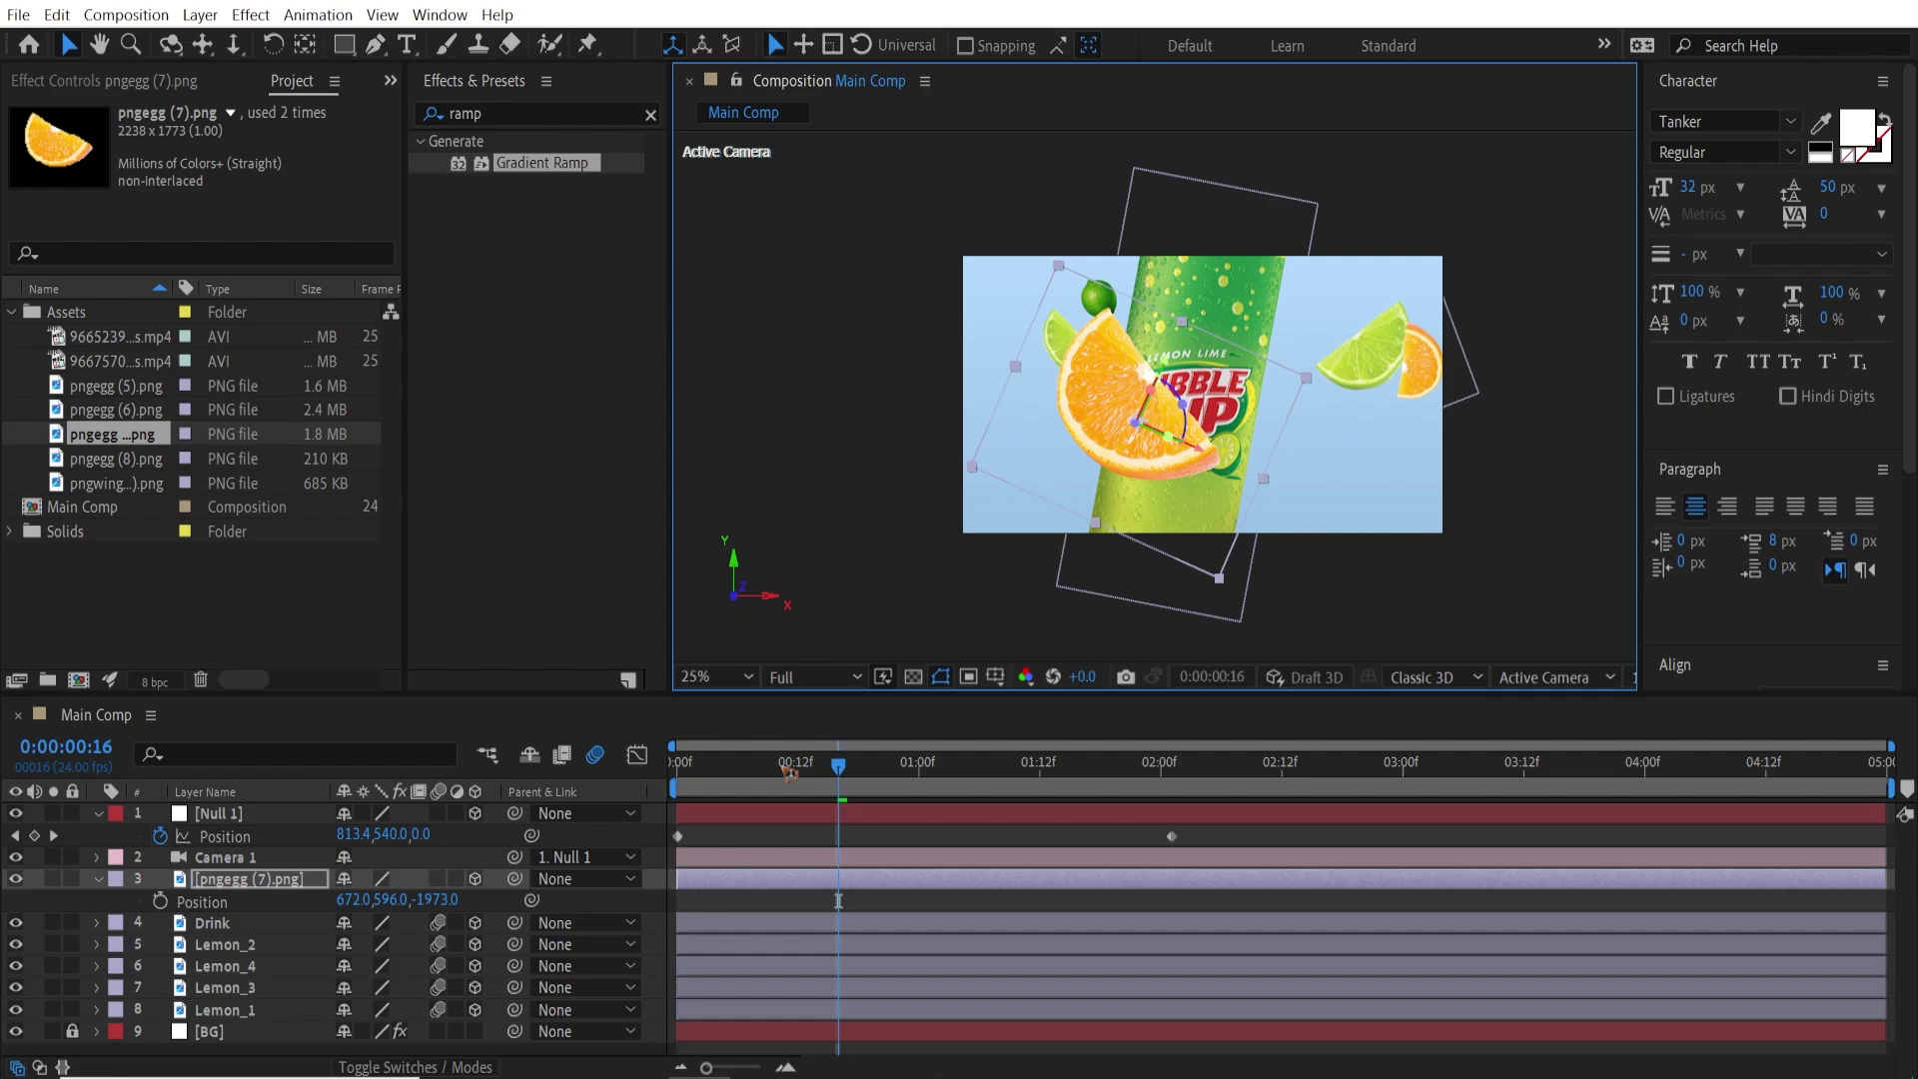
# Keyframe pngegg (7).png's current Position and Z Rotation at 0:00:00:10 and list the layer's modified properties.
pyautogui.press('Home')
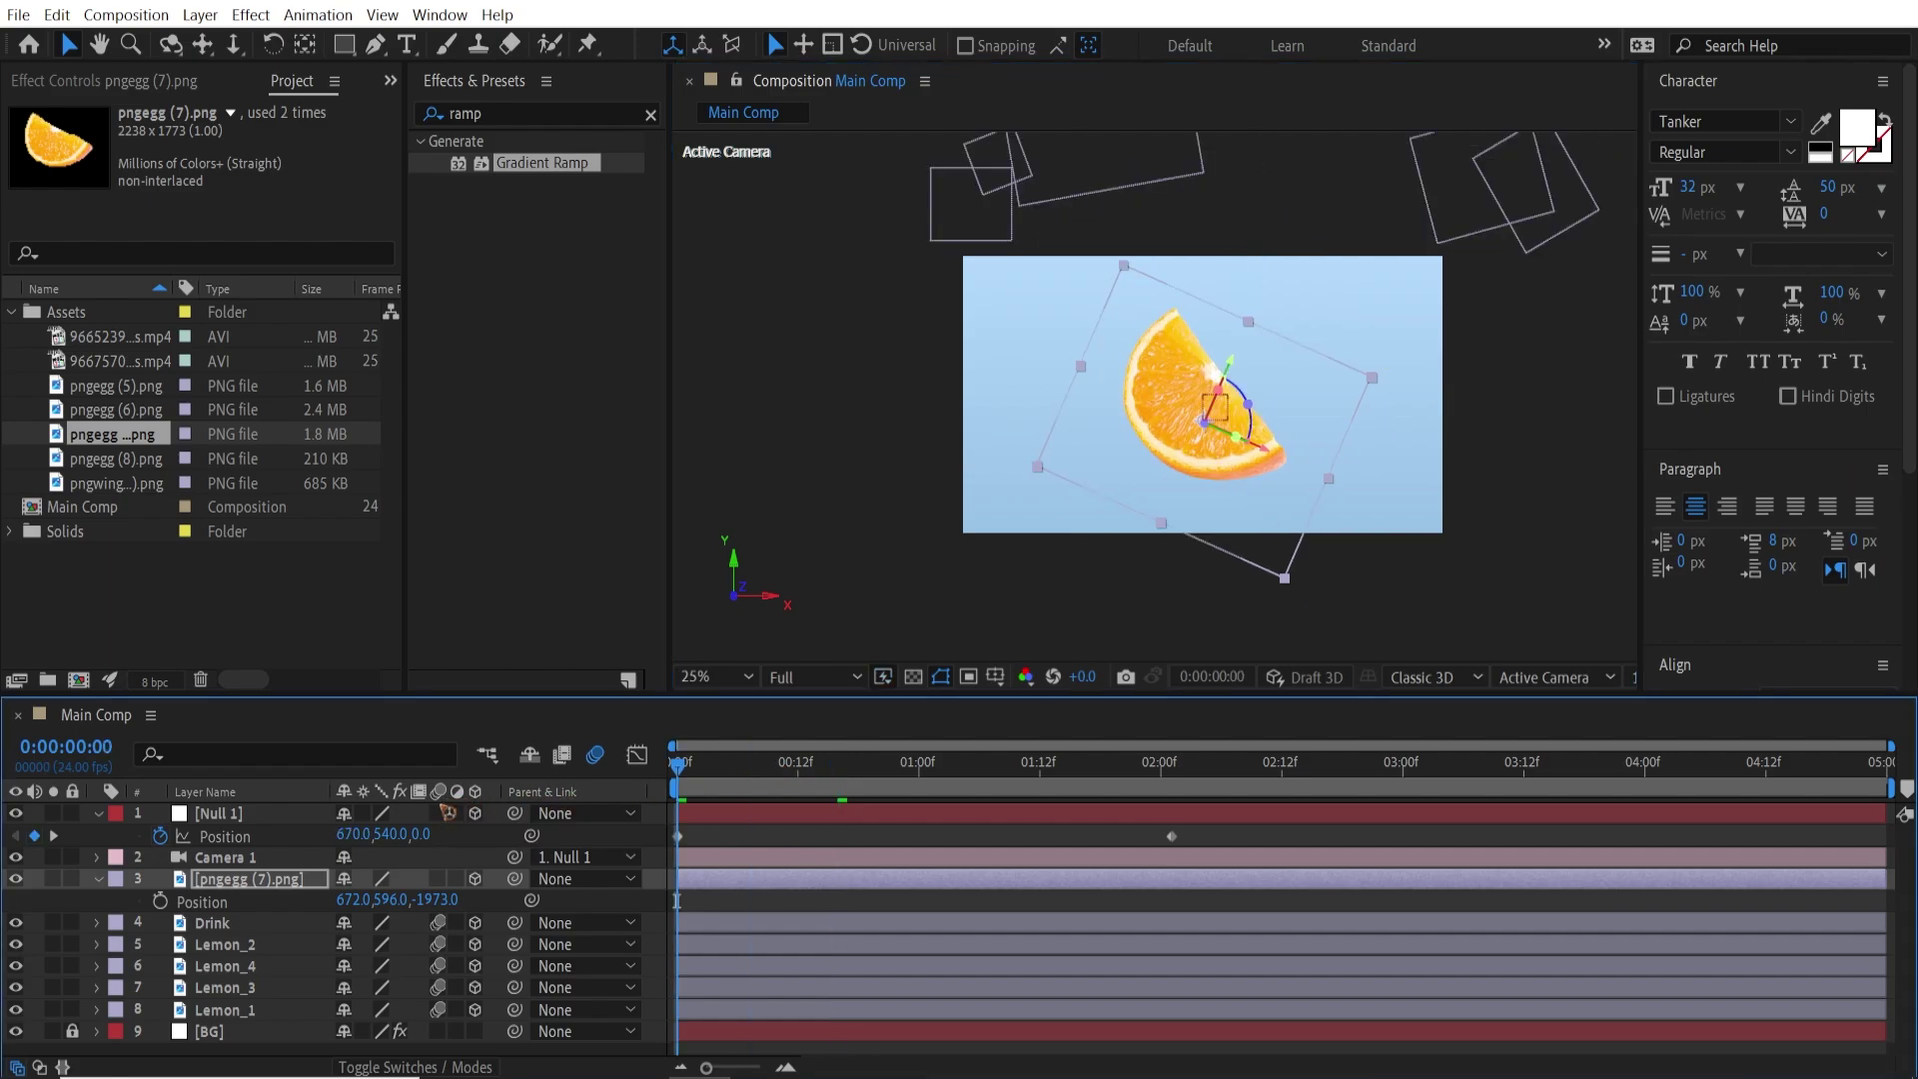
pyautogui.hotkey('shift', 'pagedown')
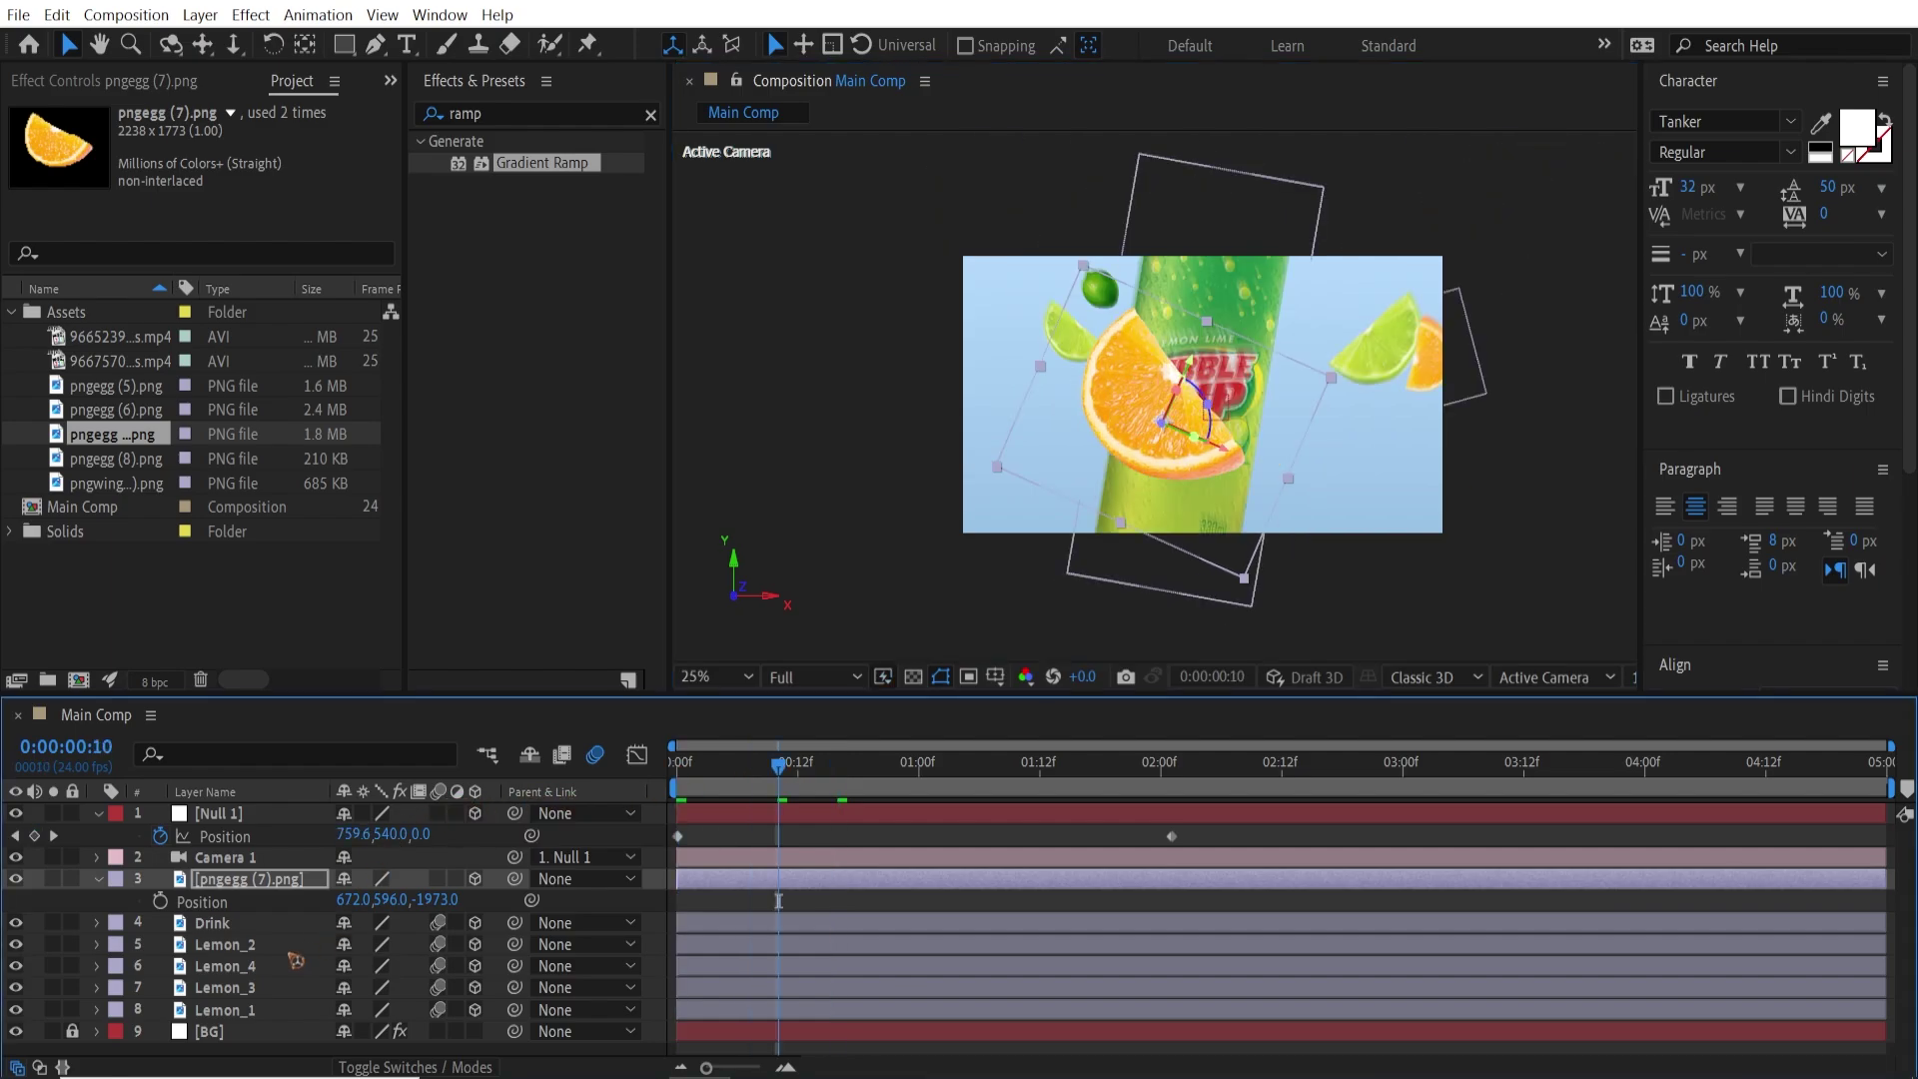
pyautogui.click(160, 902)
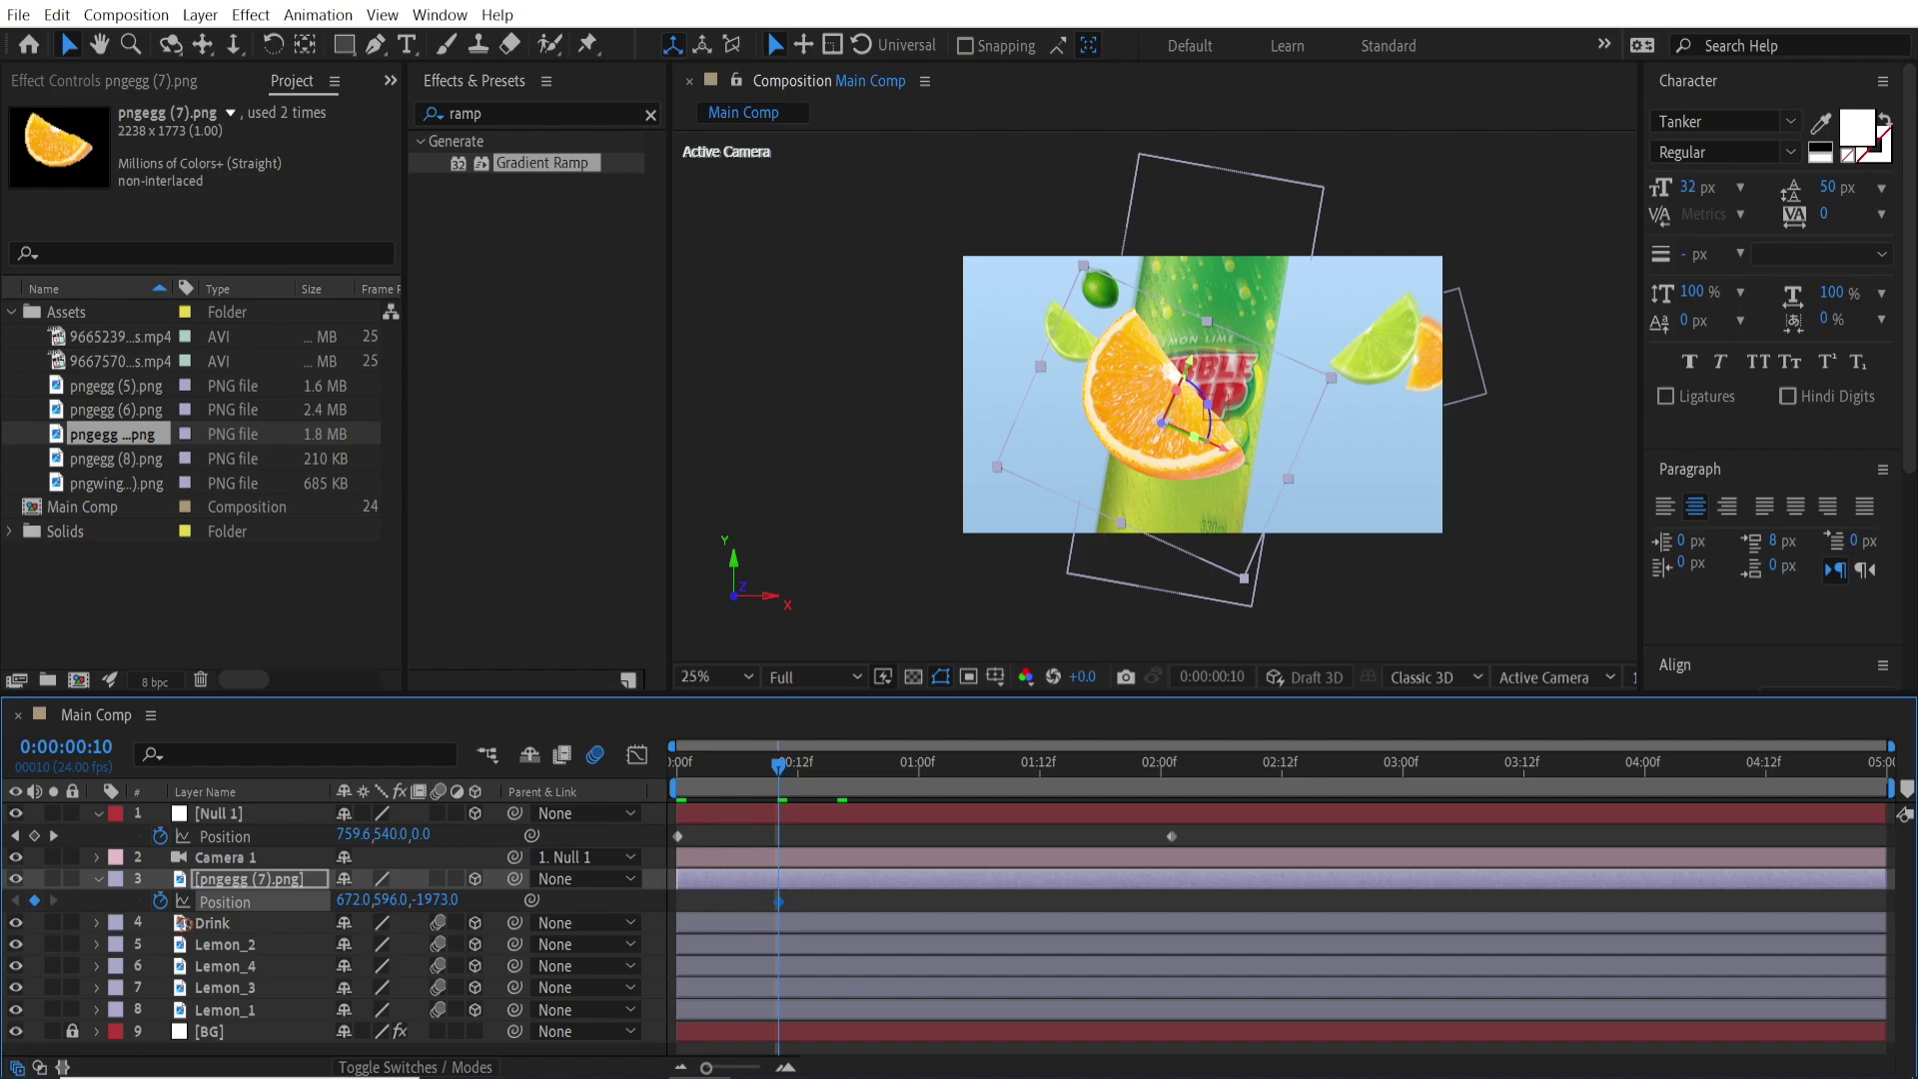
pyautogui.hotkey('shift', 'r')
pyautogui.click(160, 988)
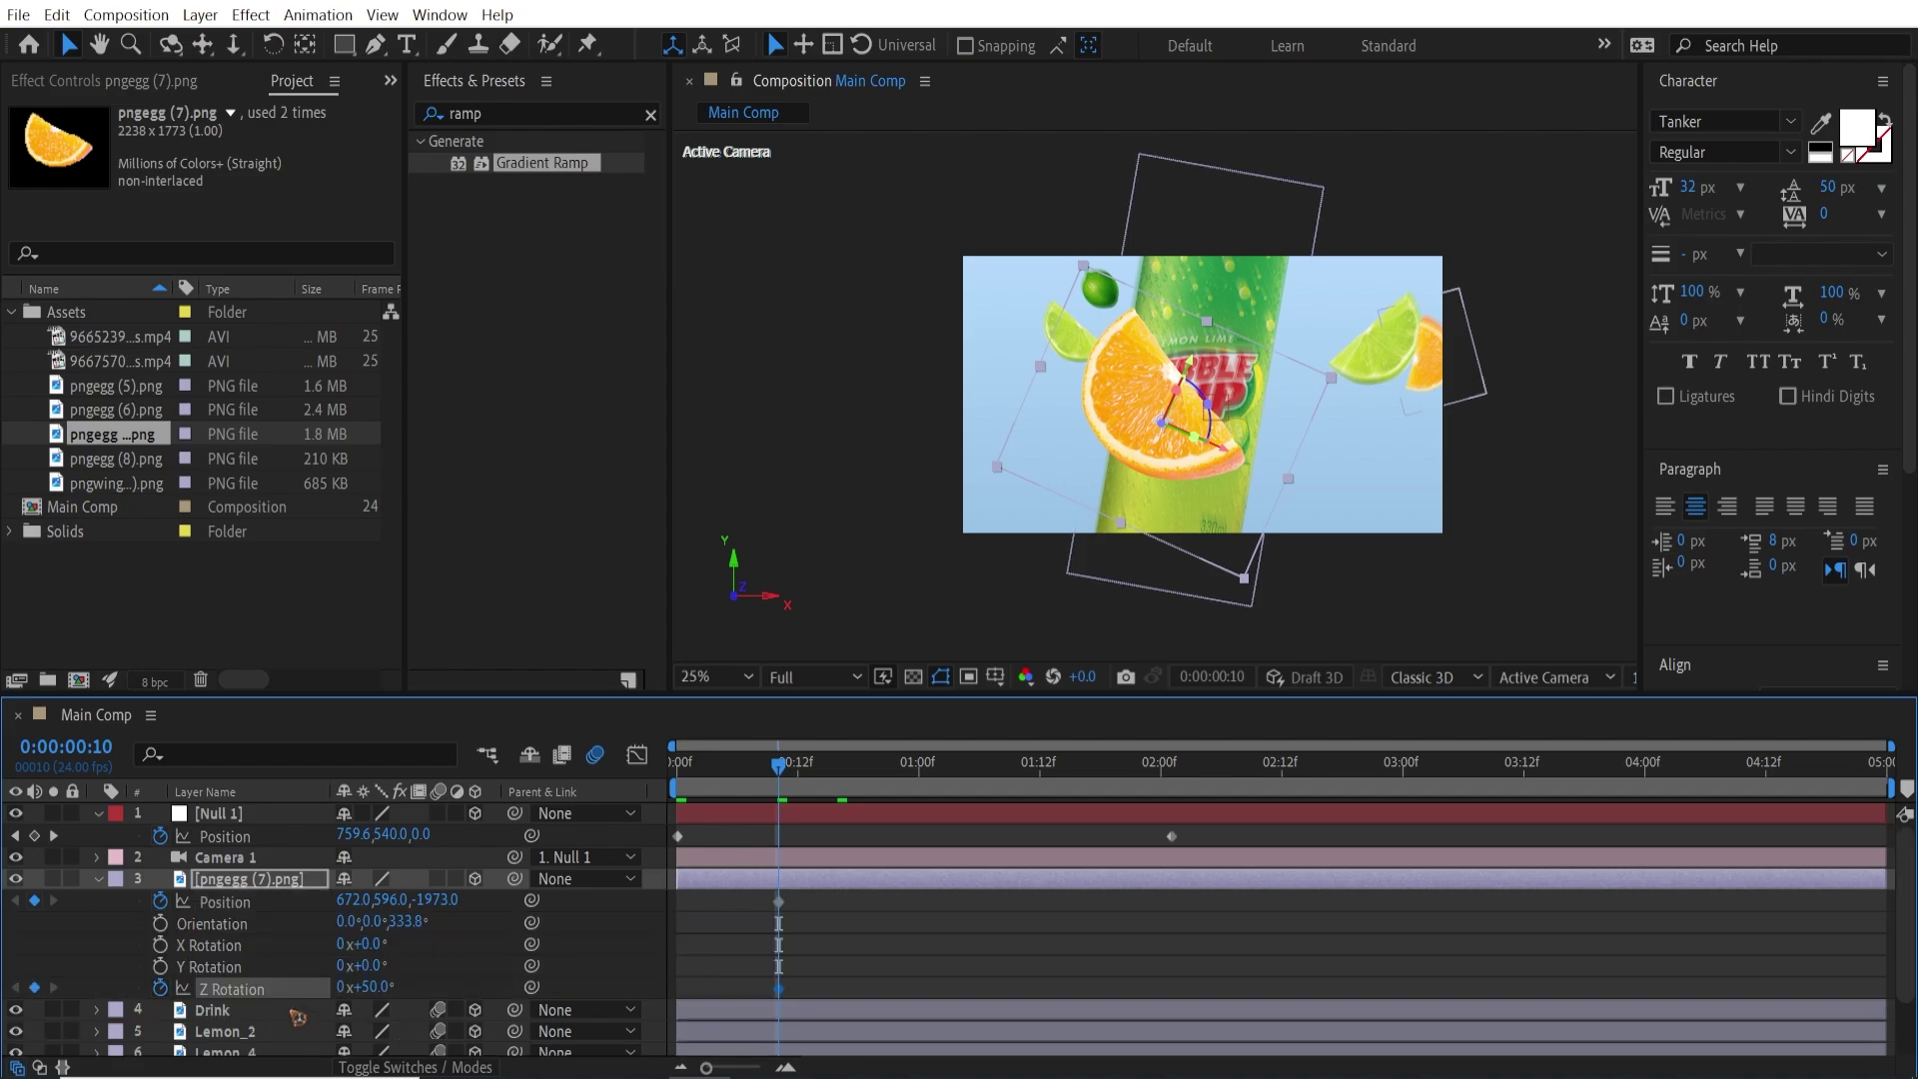
pyautogui.click(317, 883)
pyautogui.press('u')
pyautogui.press('u')
pyautogui.press('u')
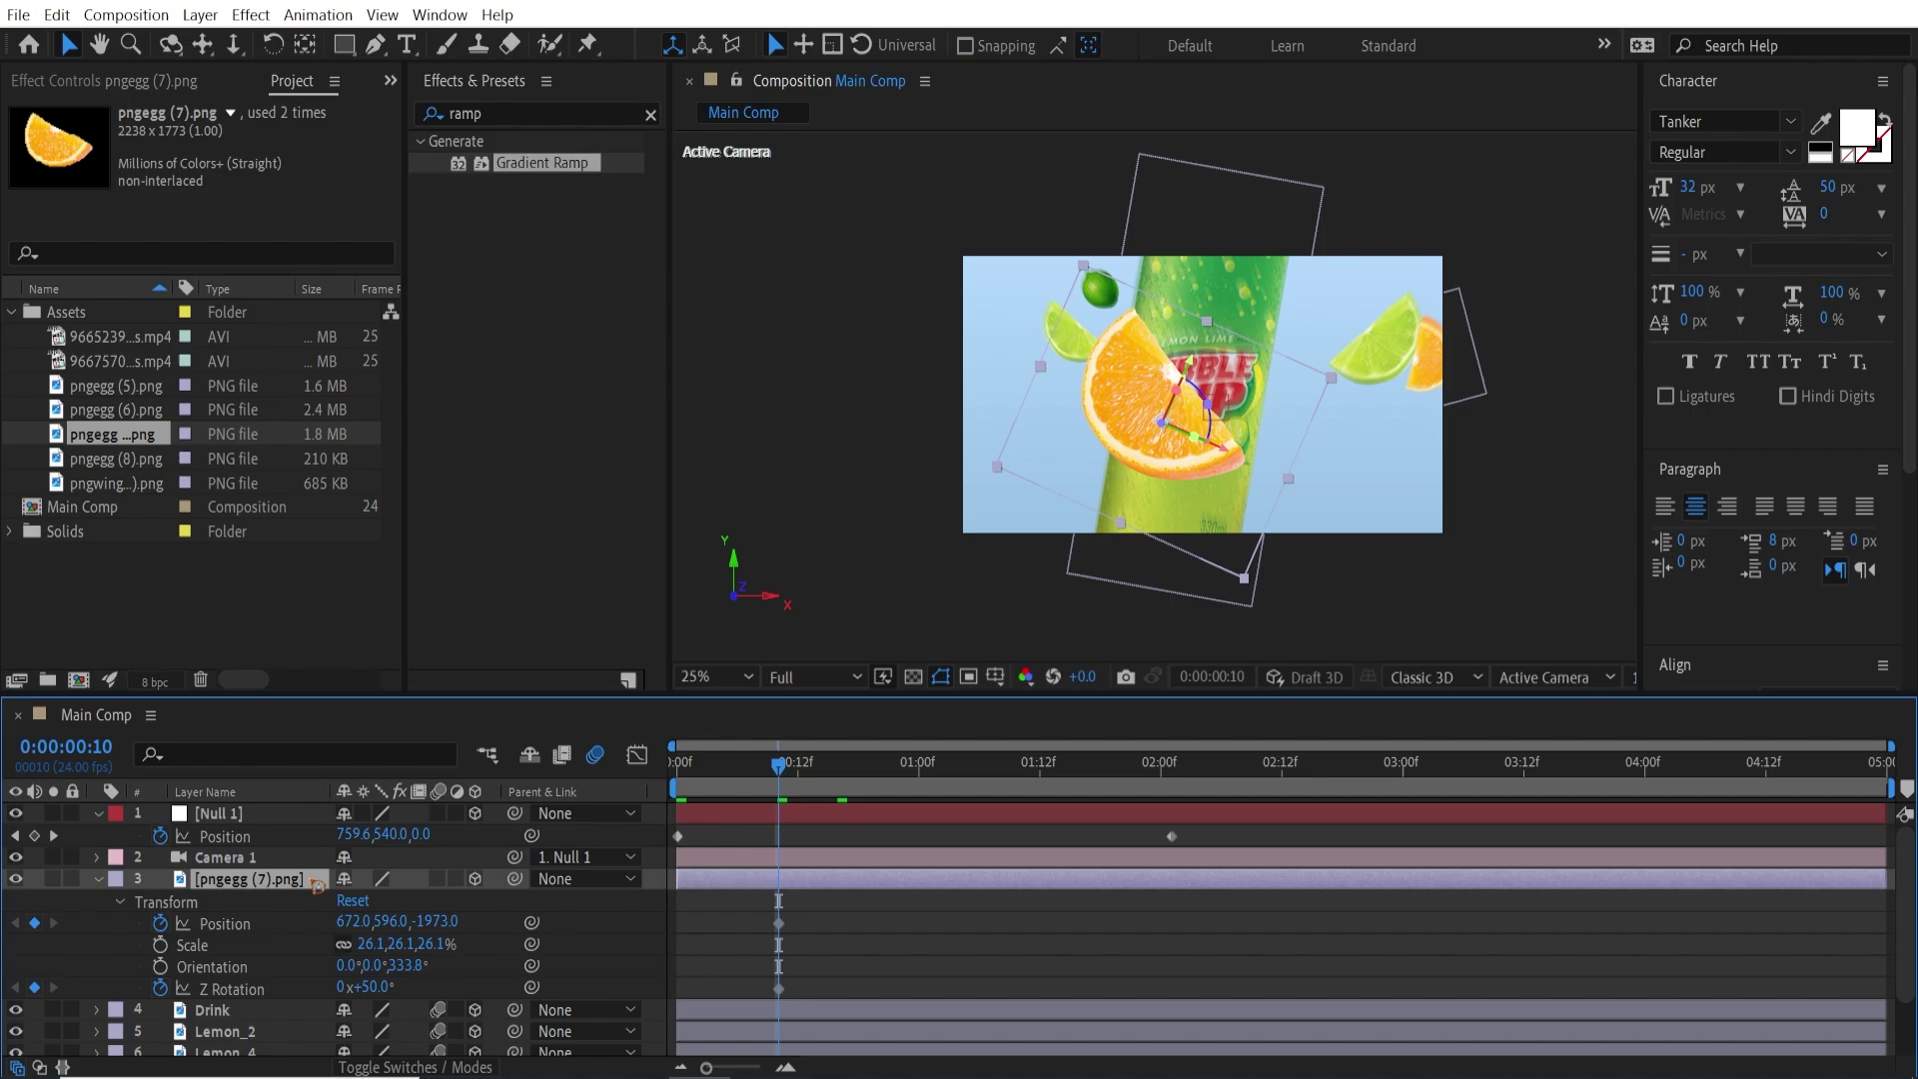
# At 0:00:00:00, keyframe pngegg (7).png's Position at about 181.7, 90.7, -1973 and Z Rotation at 35°, and preview the entrance.
pyautogui.moveTo(776, 775); pyautogui.dragTo(242, 774)
pyautogui.moveTo(1193, 459); pyautogui.dragTo(952, 208)
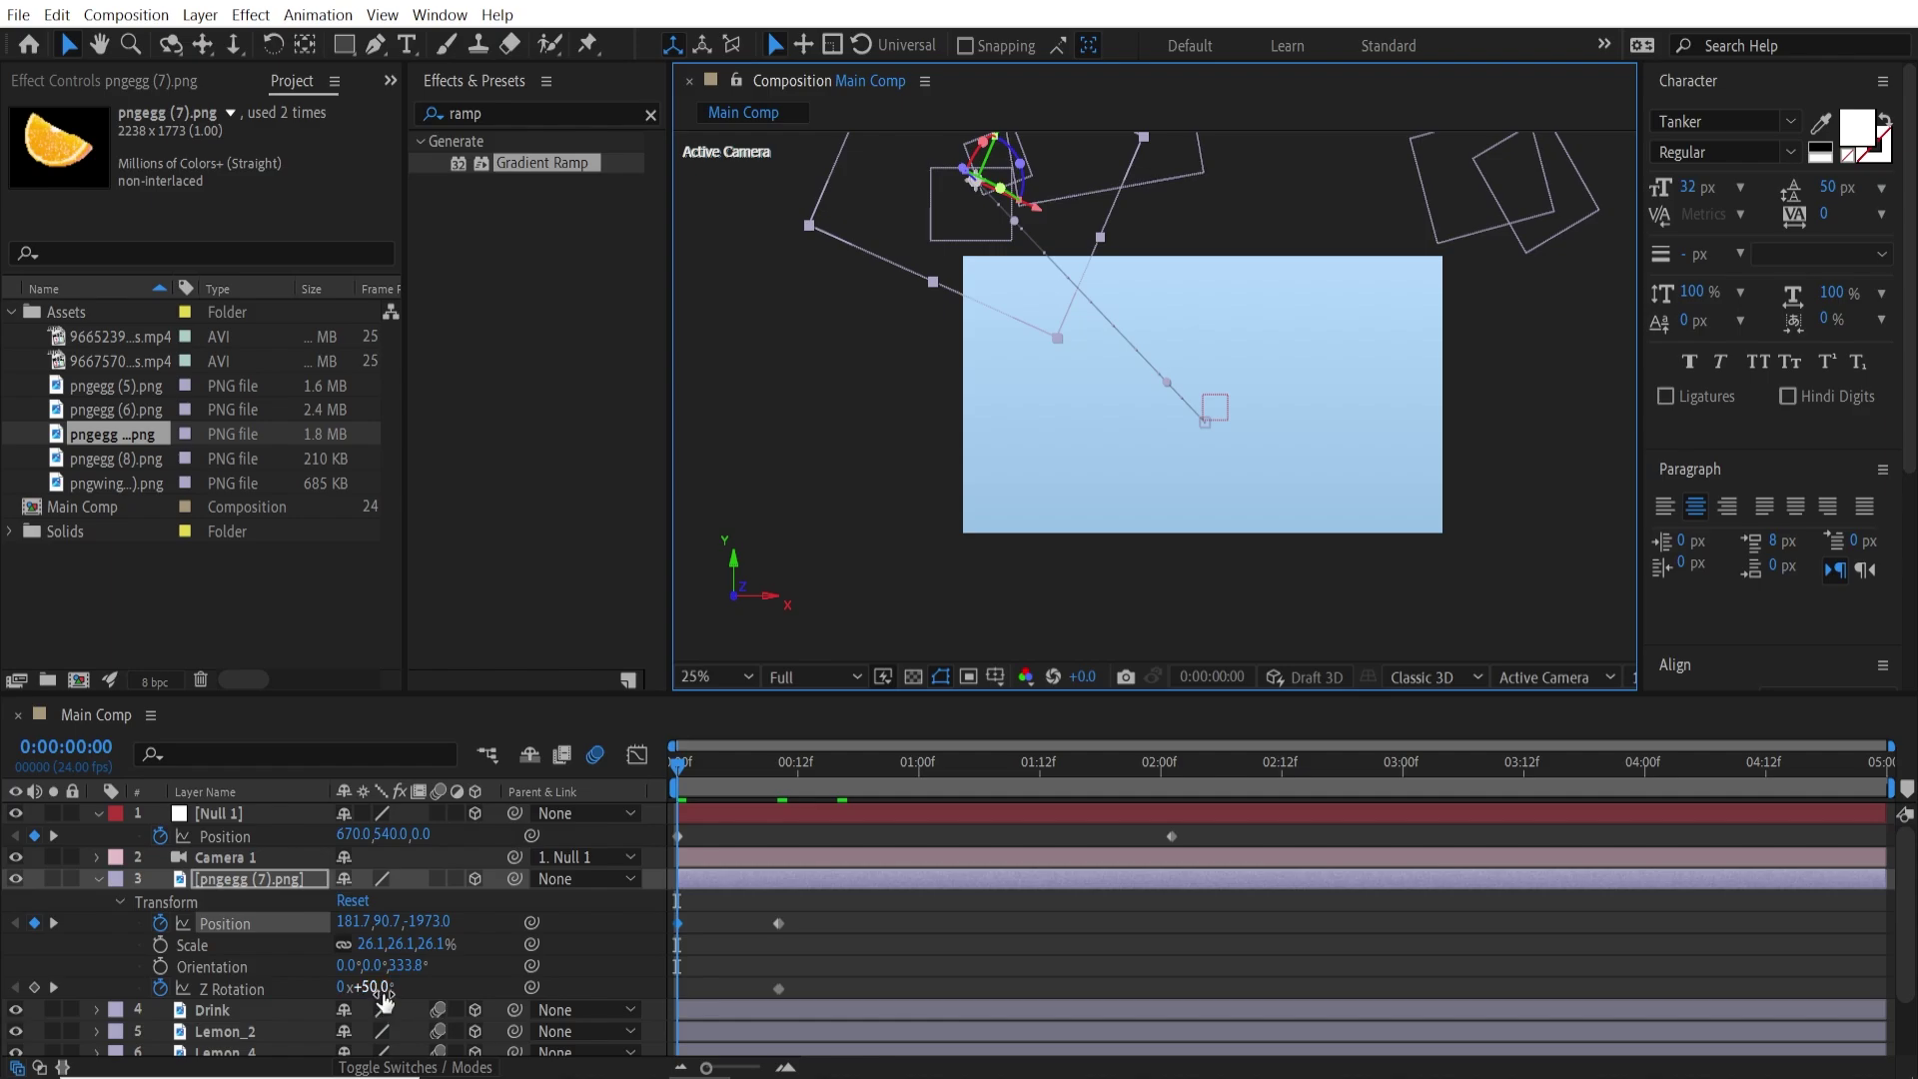
pyautogui.moveTo(384, 999); pyautogui.dragTo(366, 989)
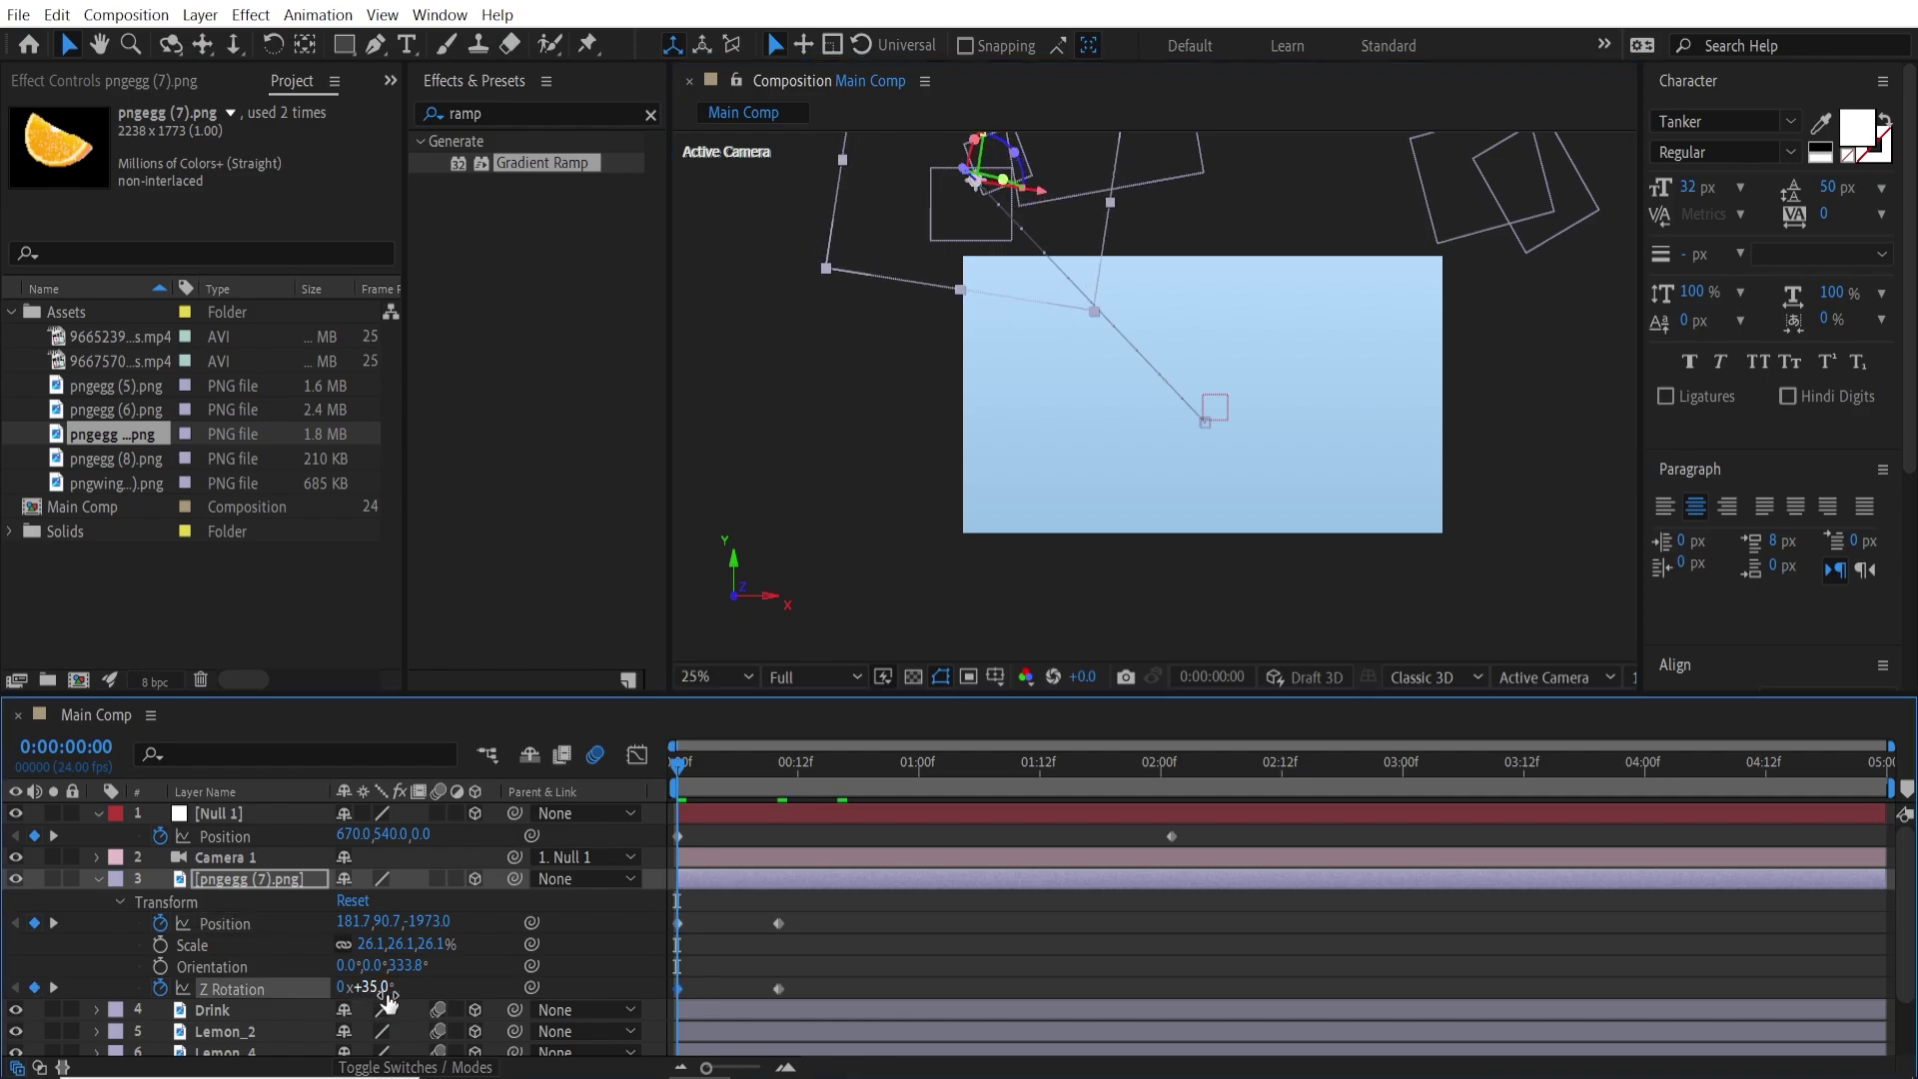
pyautogui.press('space')
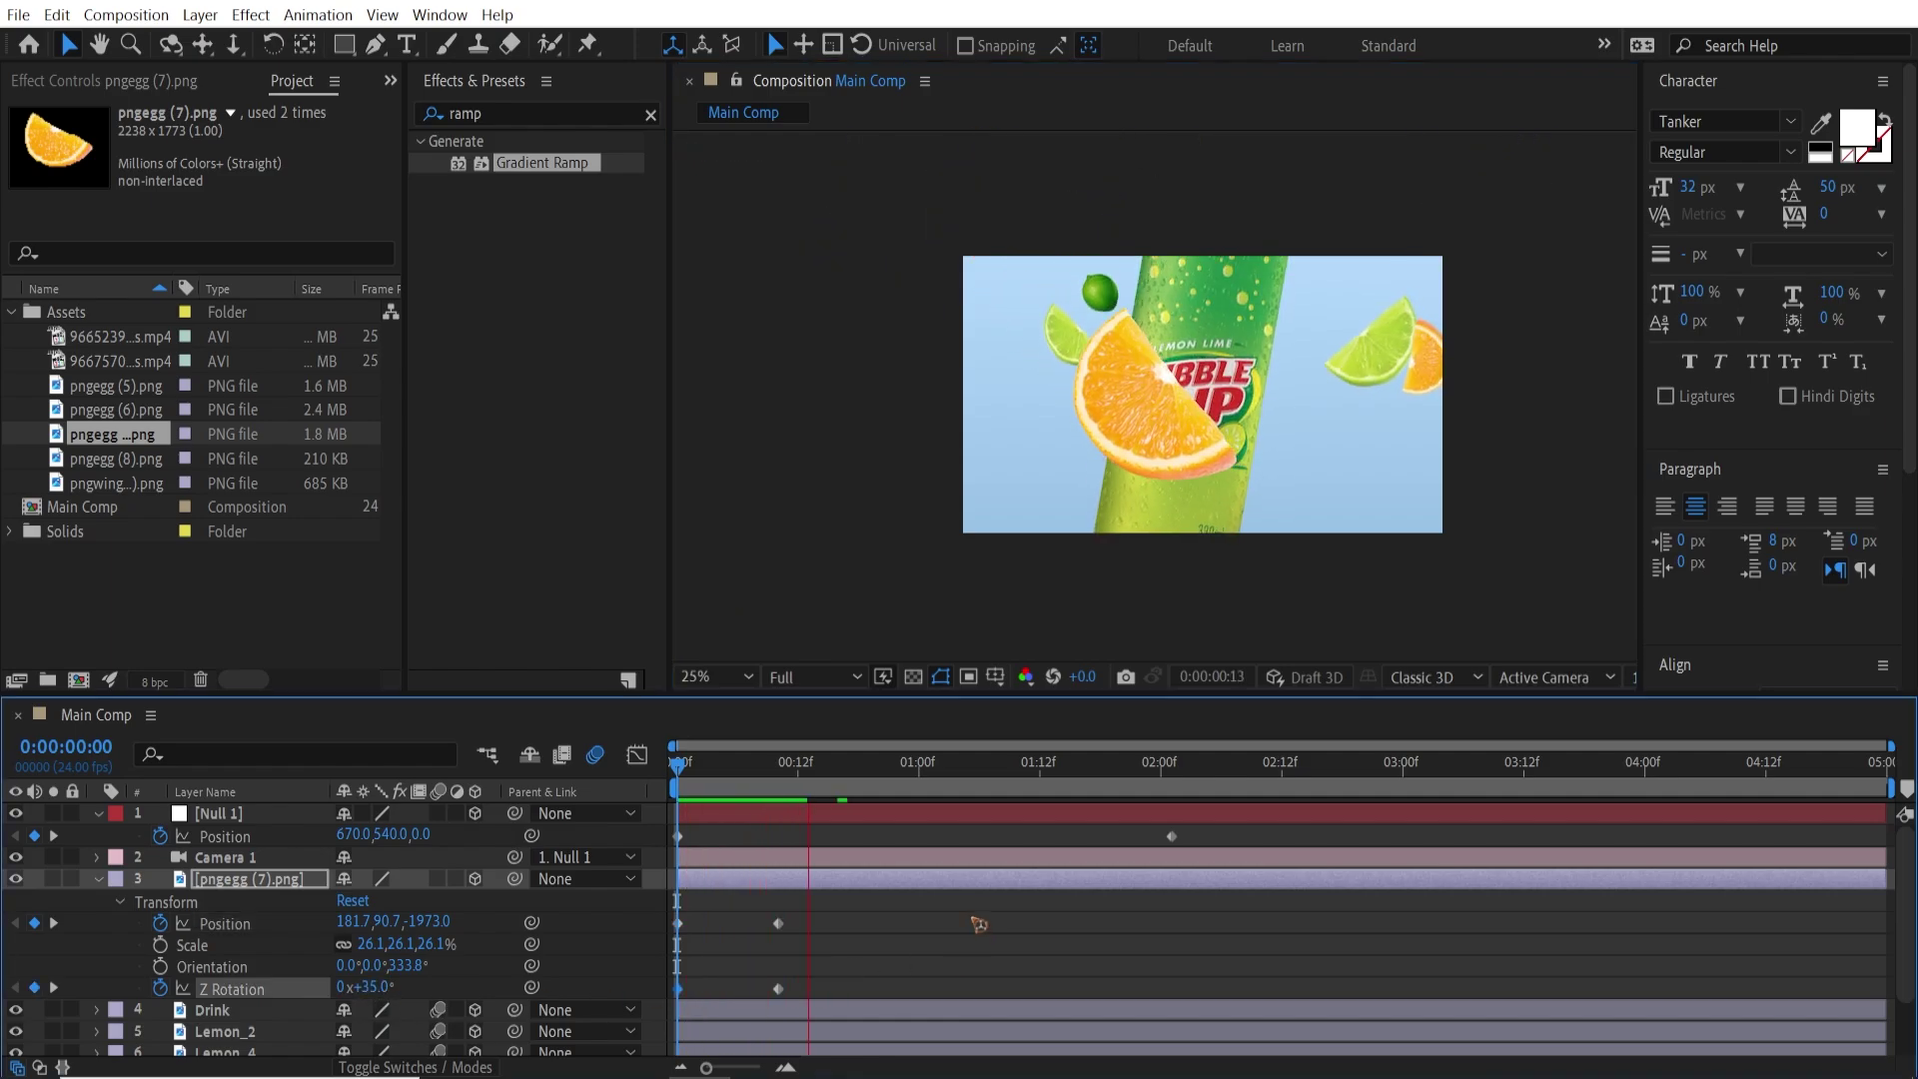
# Keyframe pngegg (7).png's Position at about 1246.1, 839, -1973 at 0:00:02:02 and shift Null 1's last Position keyframe a few frames forward.
pyautogui.click(874, 780)
pyautogui.moveTo(874, 778); pyautogui.dragTo(1181, 775)
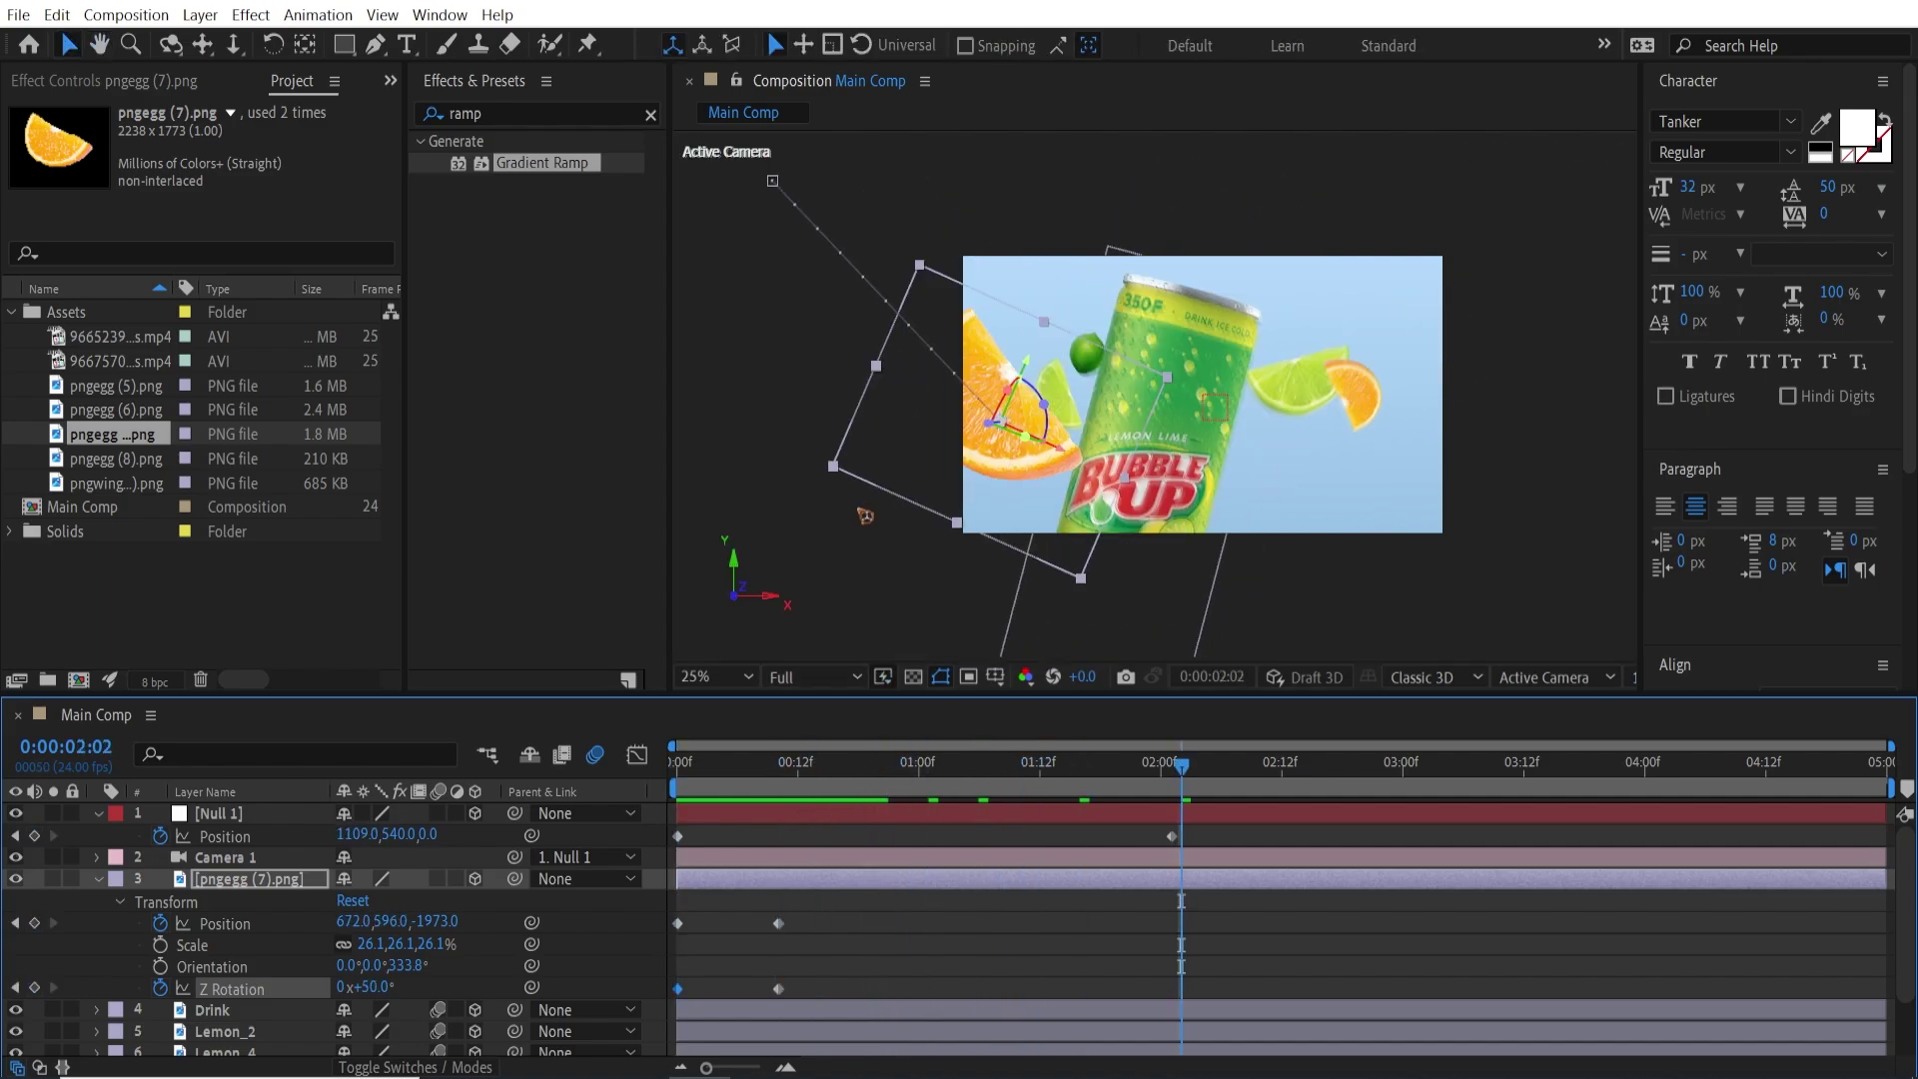
pyautogui.moveTo(1041, 476); pyautogui.dragTo(1309, 645)
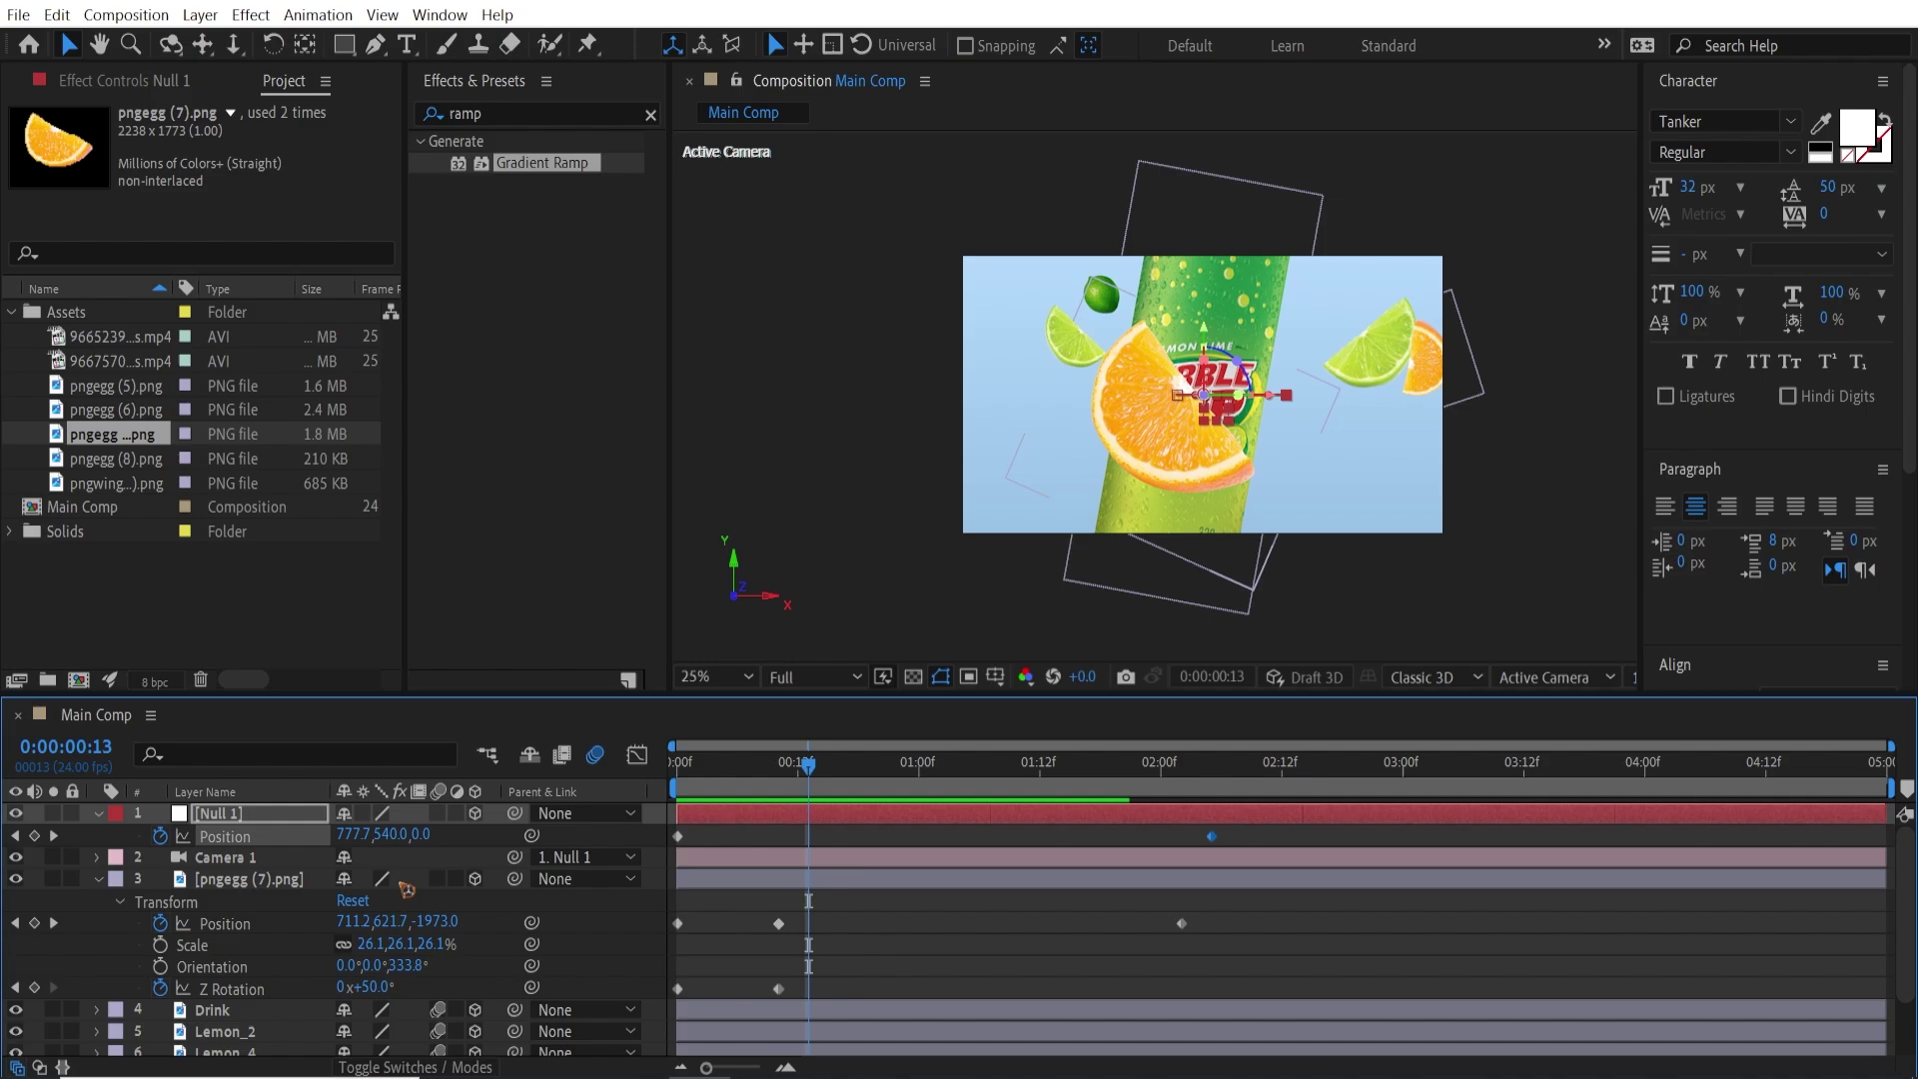
# Enable motion blur on the pngegg (7).png layer and preview the animation from the start.
pyautogui.click(250, 880)
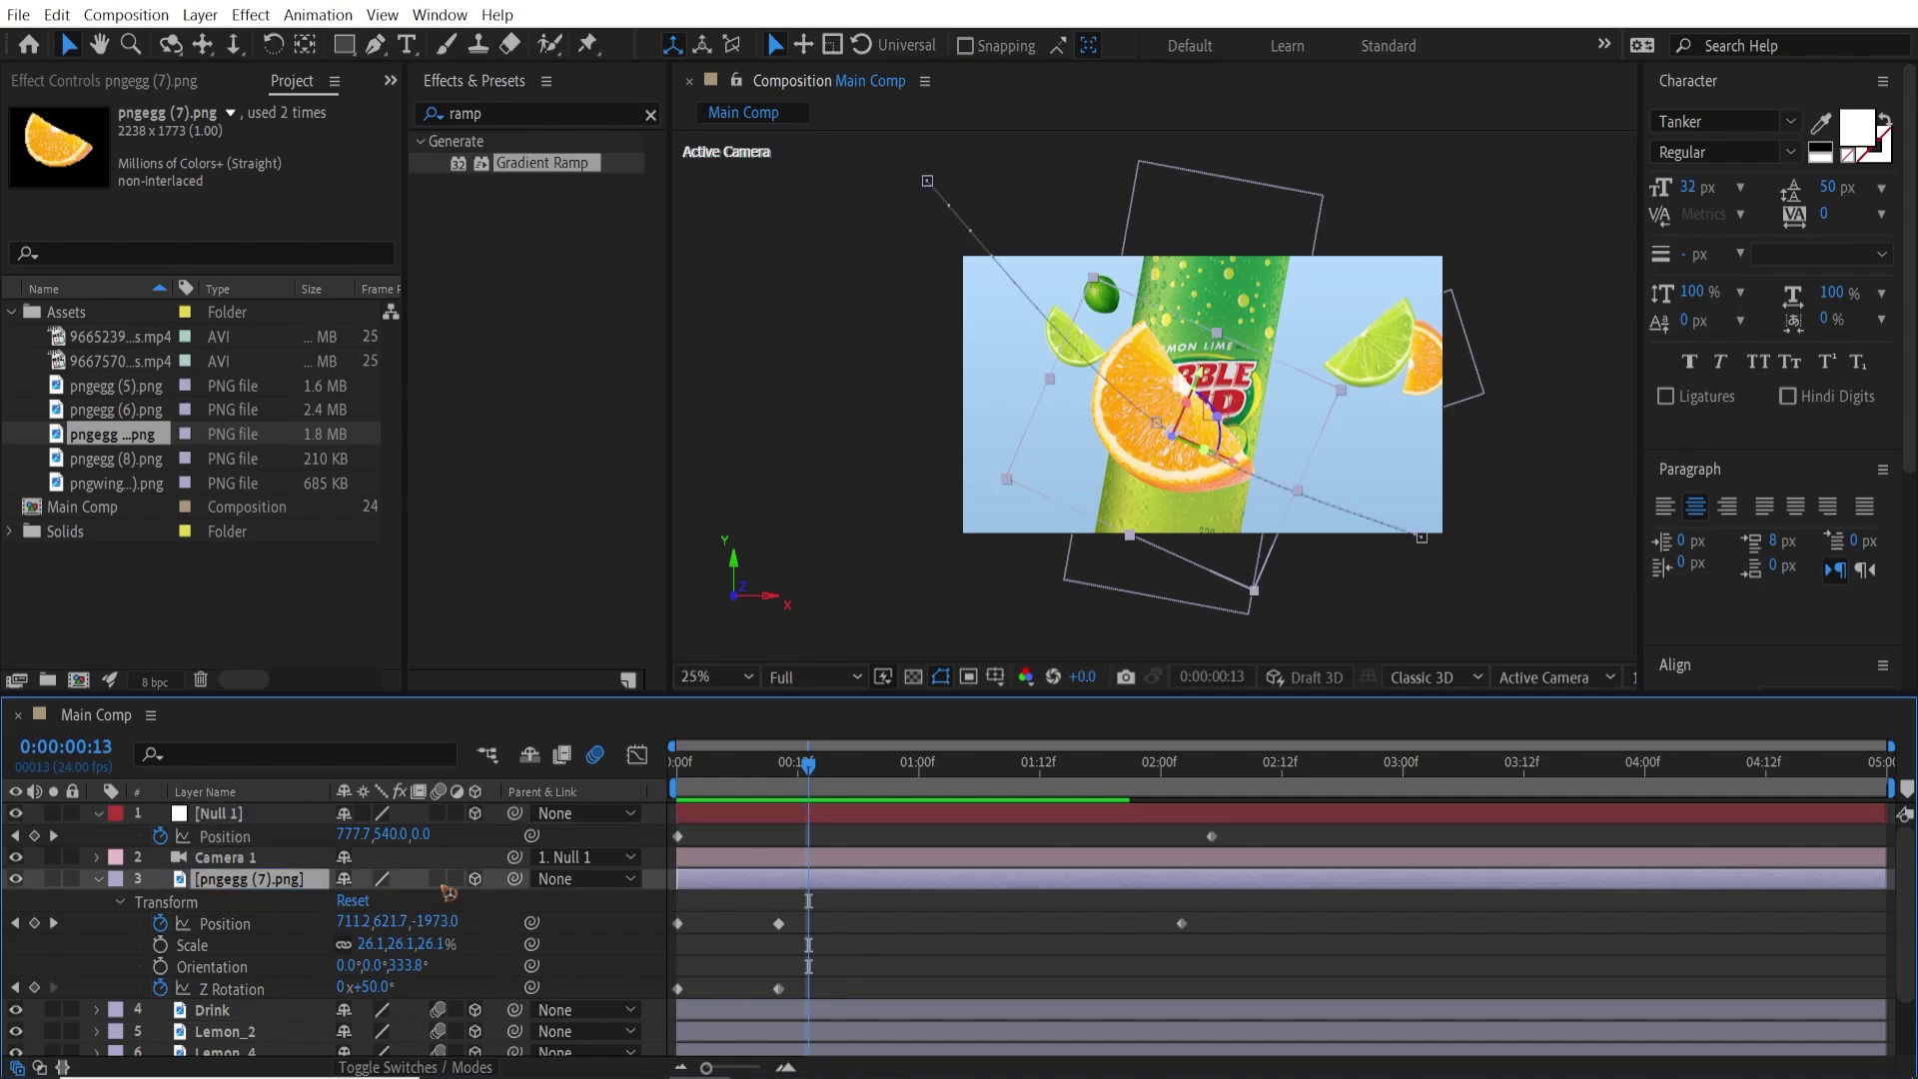
pyautogui.moveTo(776, 767); pyautogui.dragTo(672, 784)
pyautogui.press('space')
pyautogui.press('space')
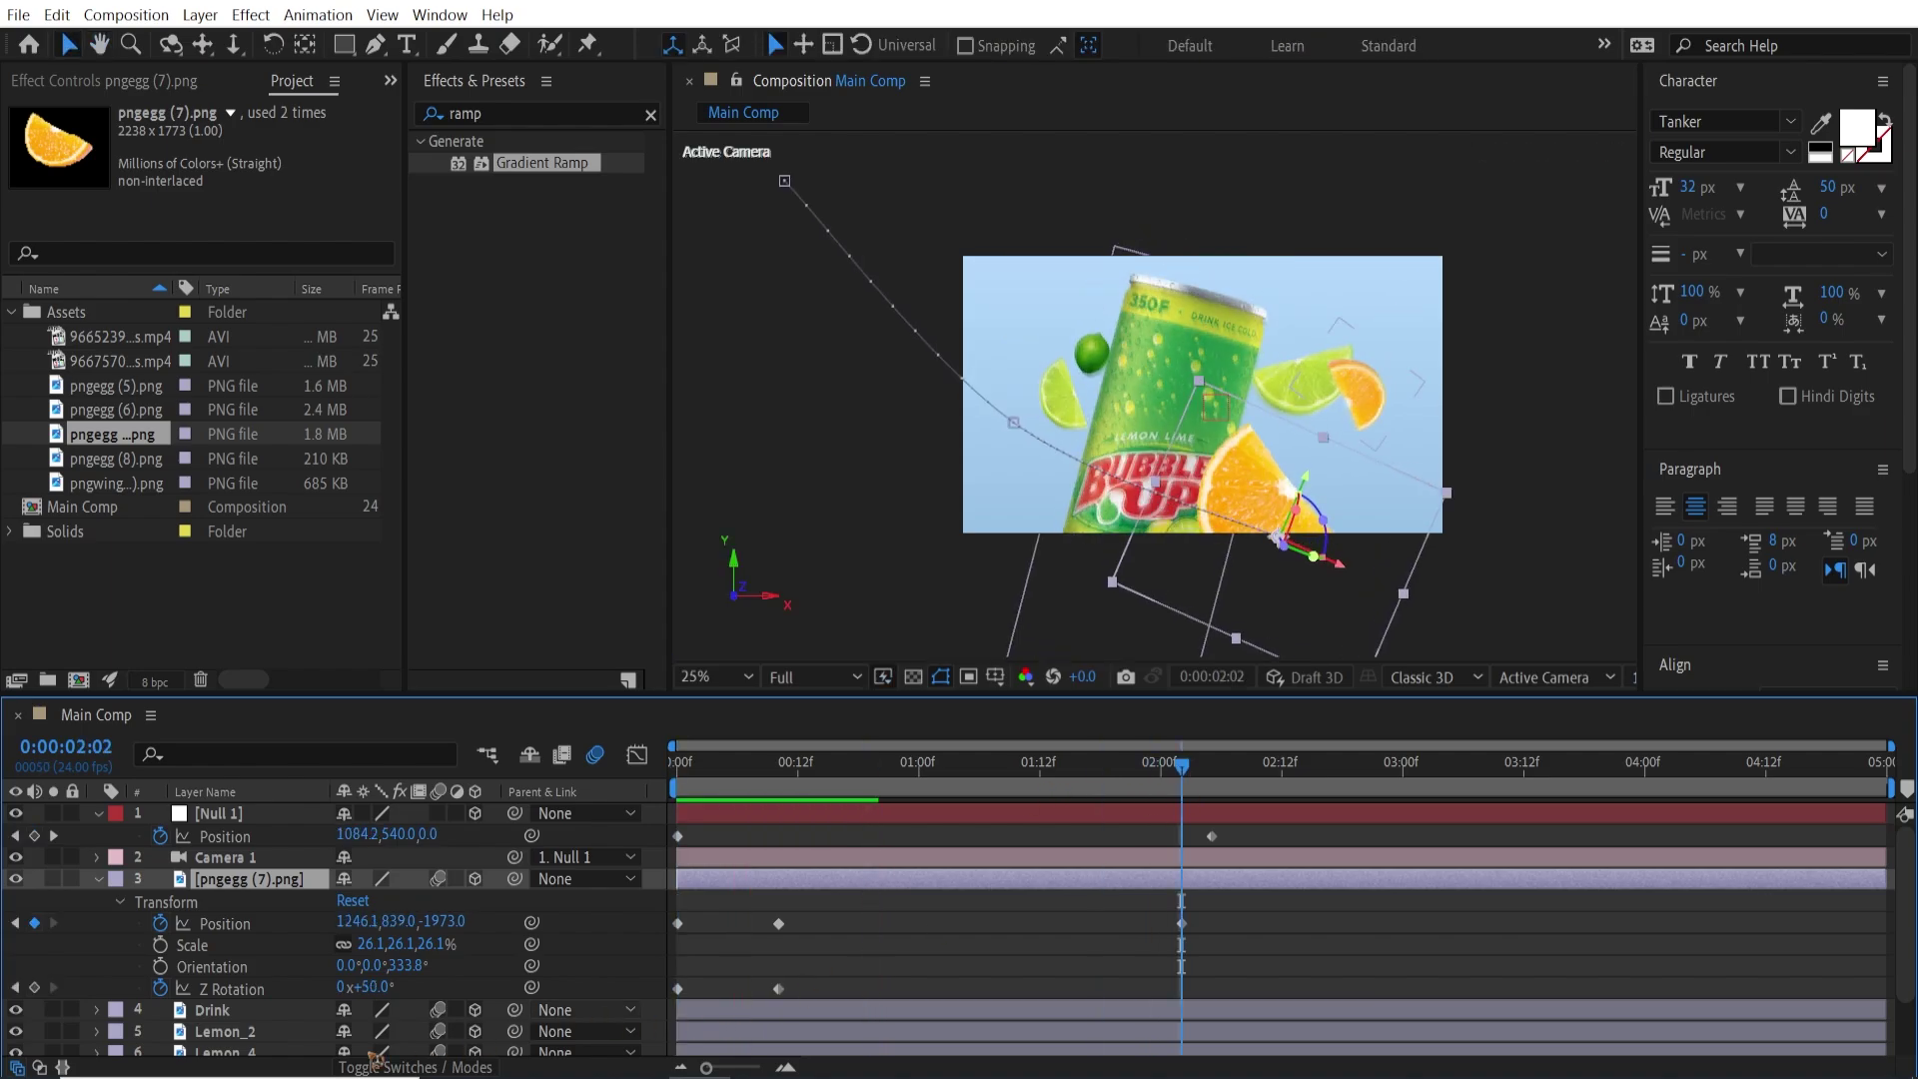
# Keyframe pngegg (7).png's Z Rotation at 79° at 0:00:02:02 and preview the animation.
pyautogui.moveTo(380, 987); pyautogui.dragTo(417, 989)
pyautogui.press('space')
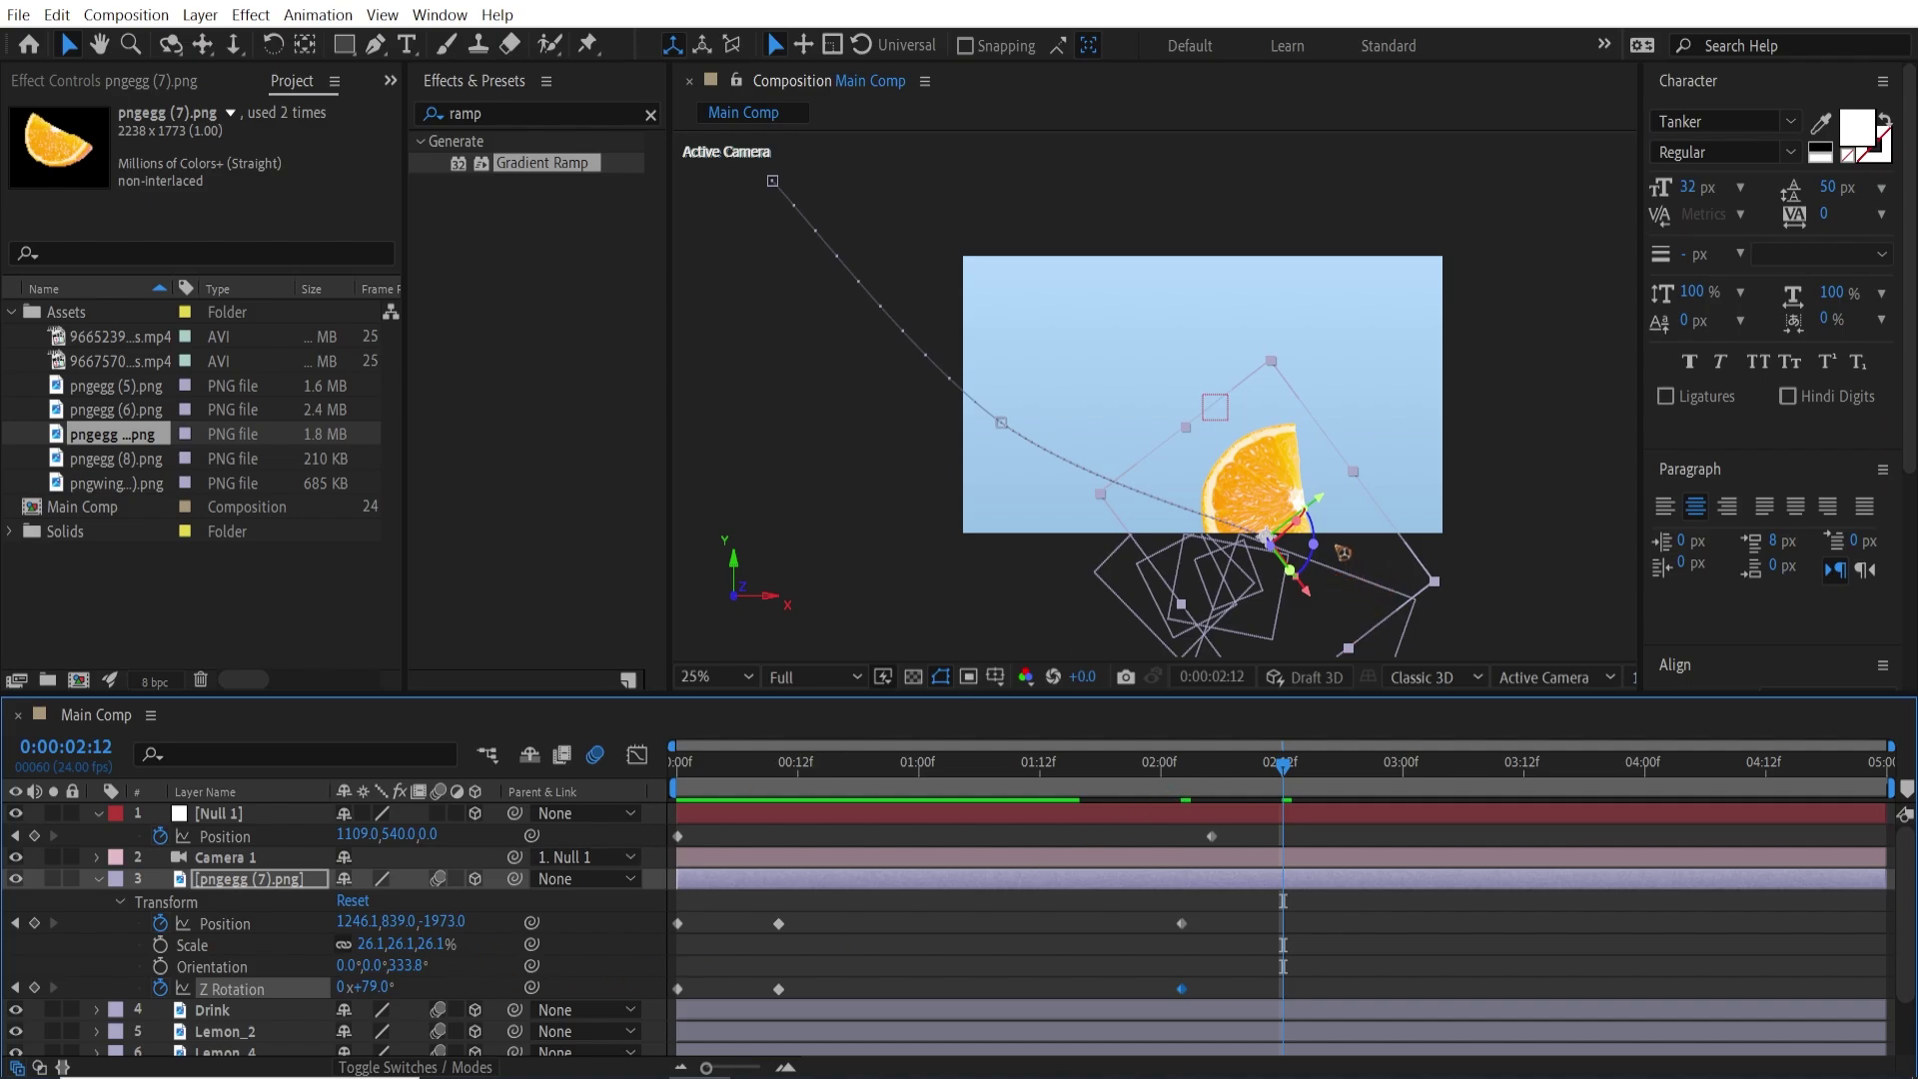
# Set pngegg (7).png's Z Orientation to about 348.2°, keyframe its Position at about 1493.4, 1125, -1973 at 0:00:02:12, and preview the exit.
pyautogui.moveTo(1312, 545); pyautogui.dragTo(1310, 557)
pyautogui.moveTo(1284, 468); pyautogui.dragTo(1402, 608)
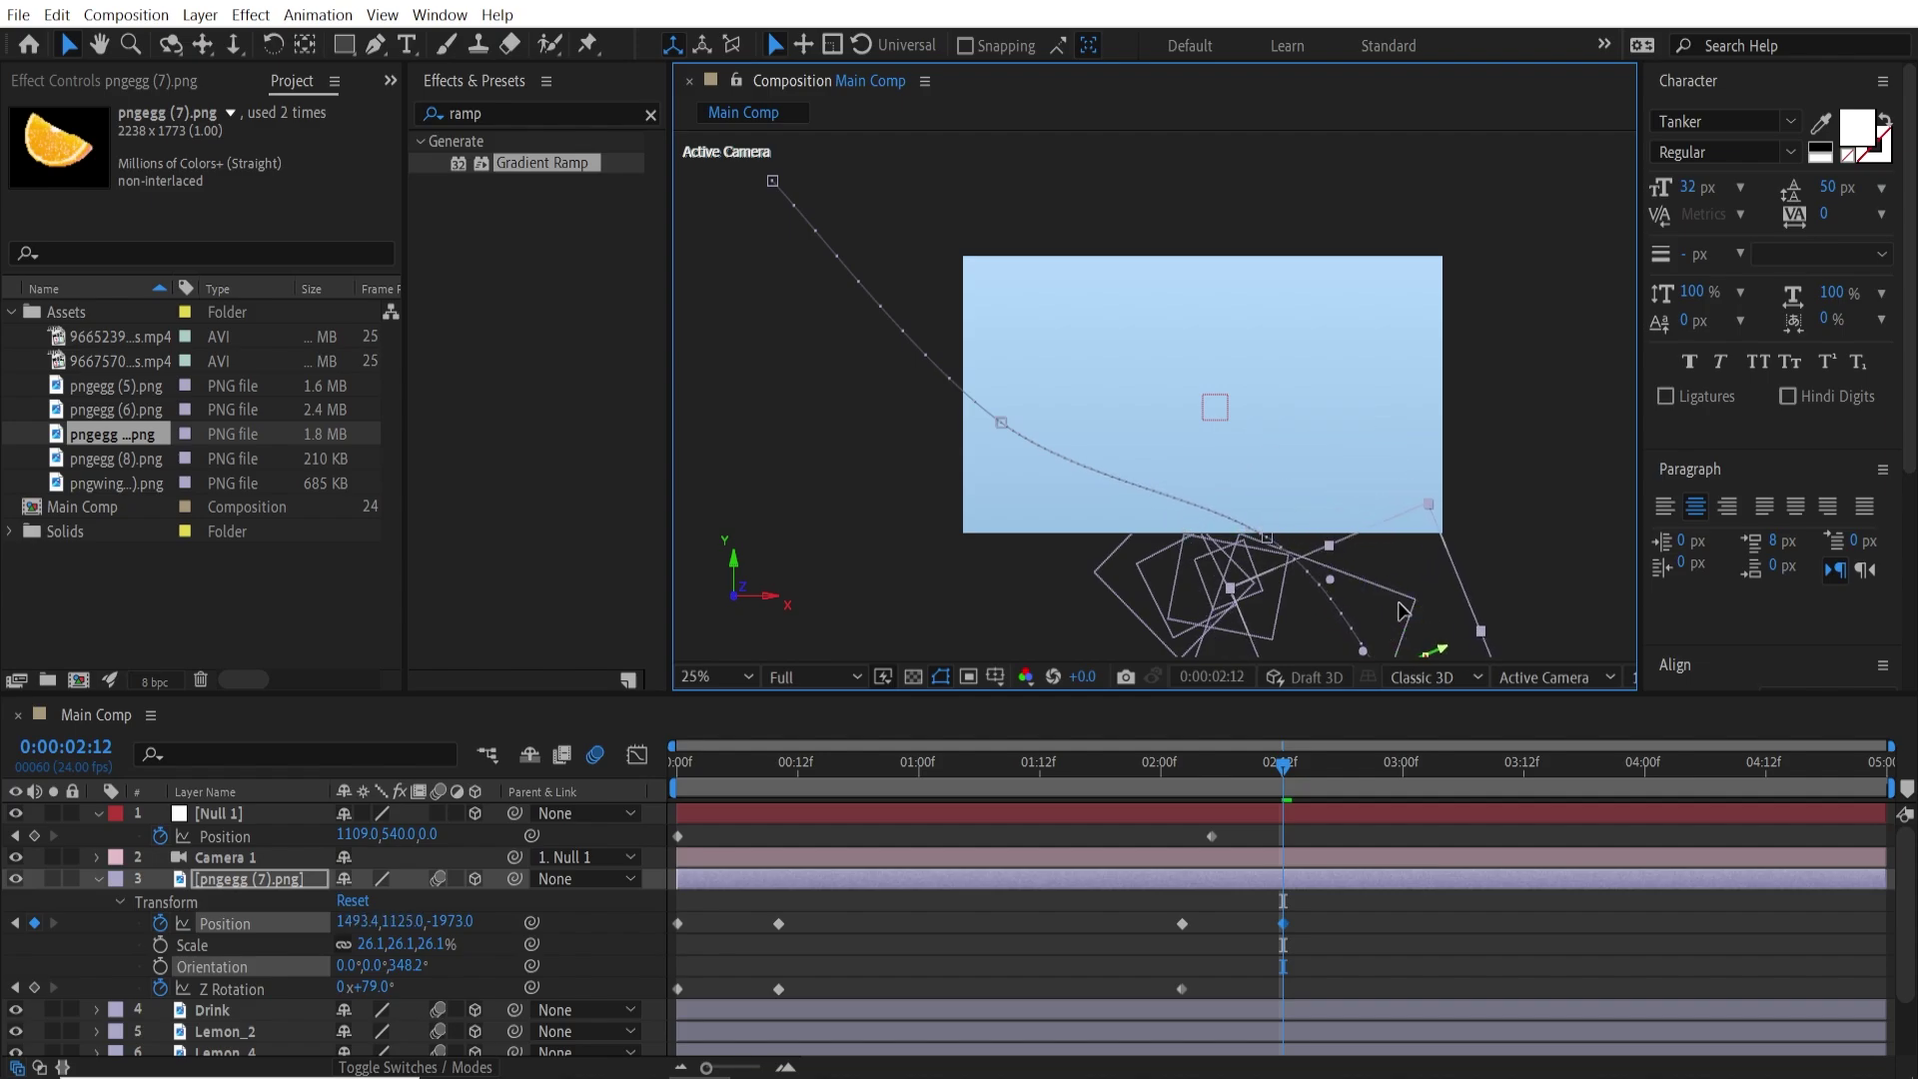
pyautogui.press('space')
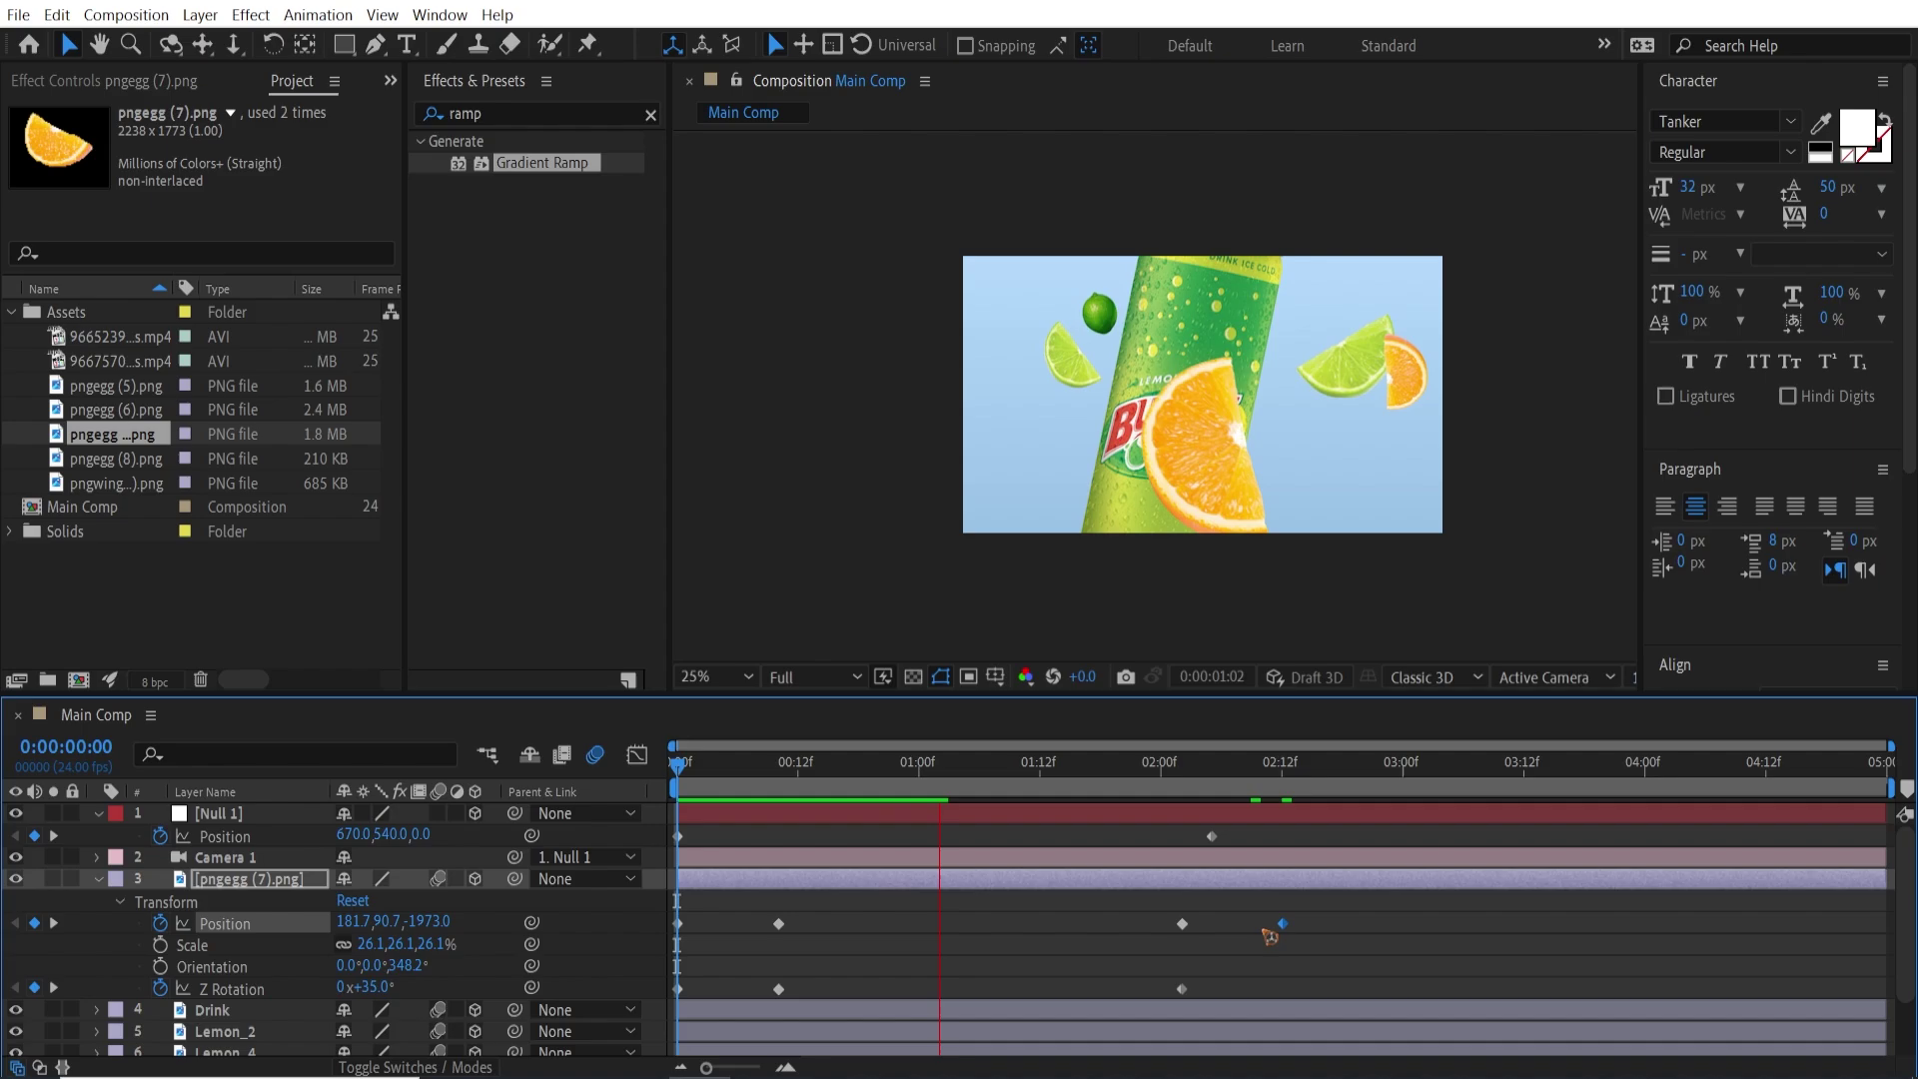
pyautogui.press('space')
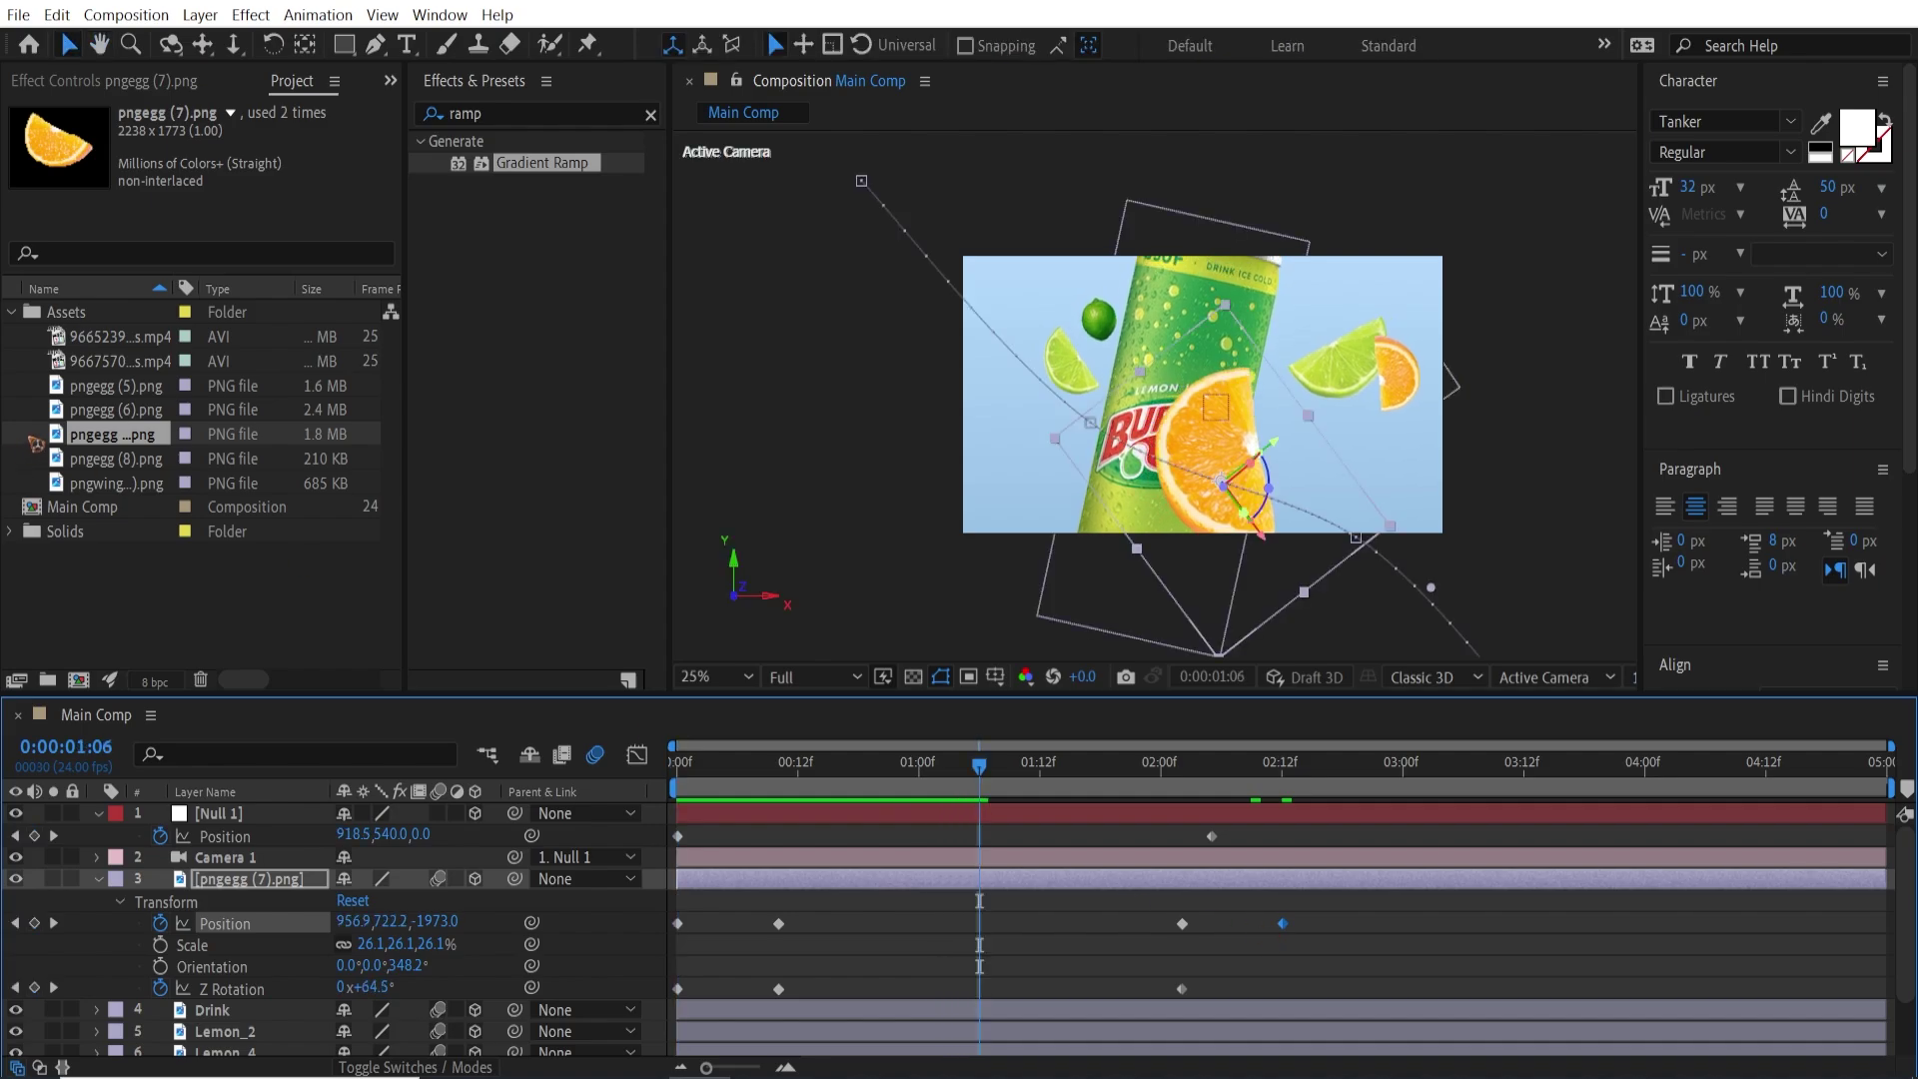
# Add the mint leaves, pngegg (8).png, below Camera 1 and move them up so the large leaf sits at the can's left edge.
pyautogui.click(120, 410)
pyautogui.click(116, 393)
pyautogui.click(102, 461)
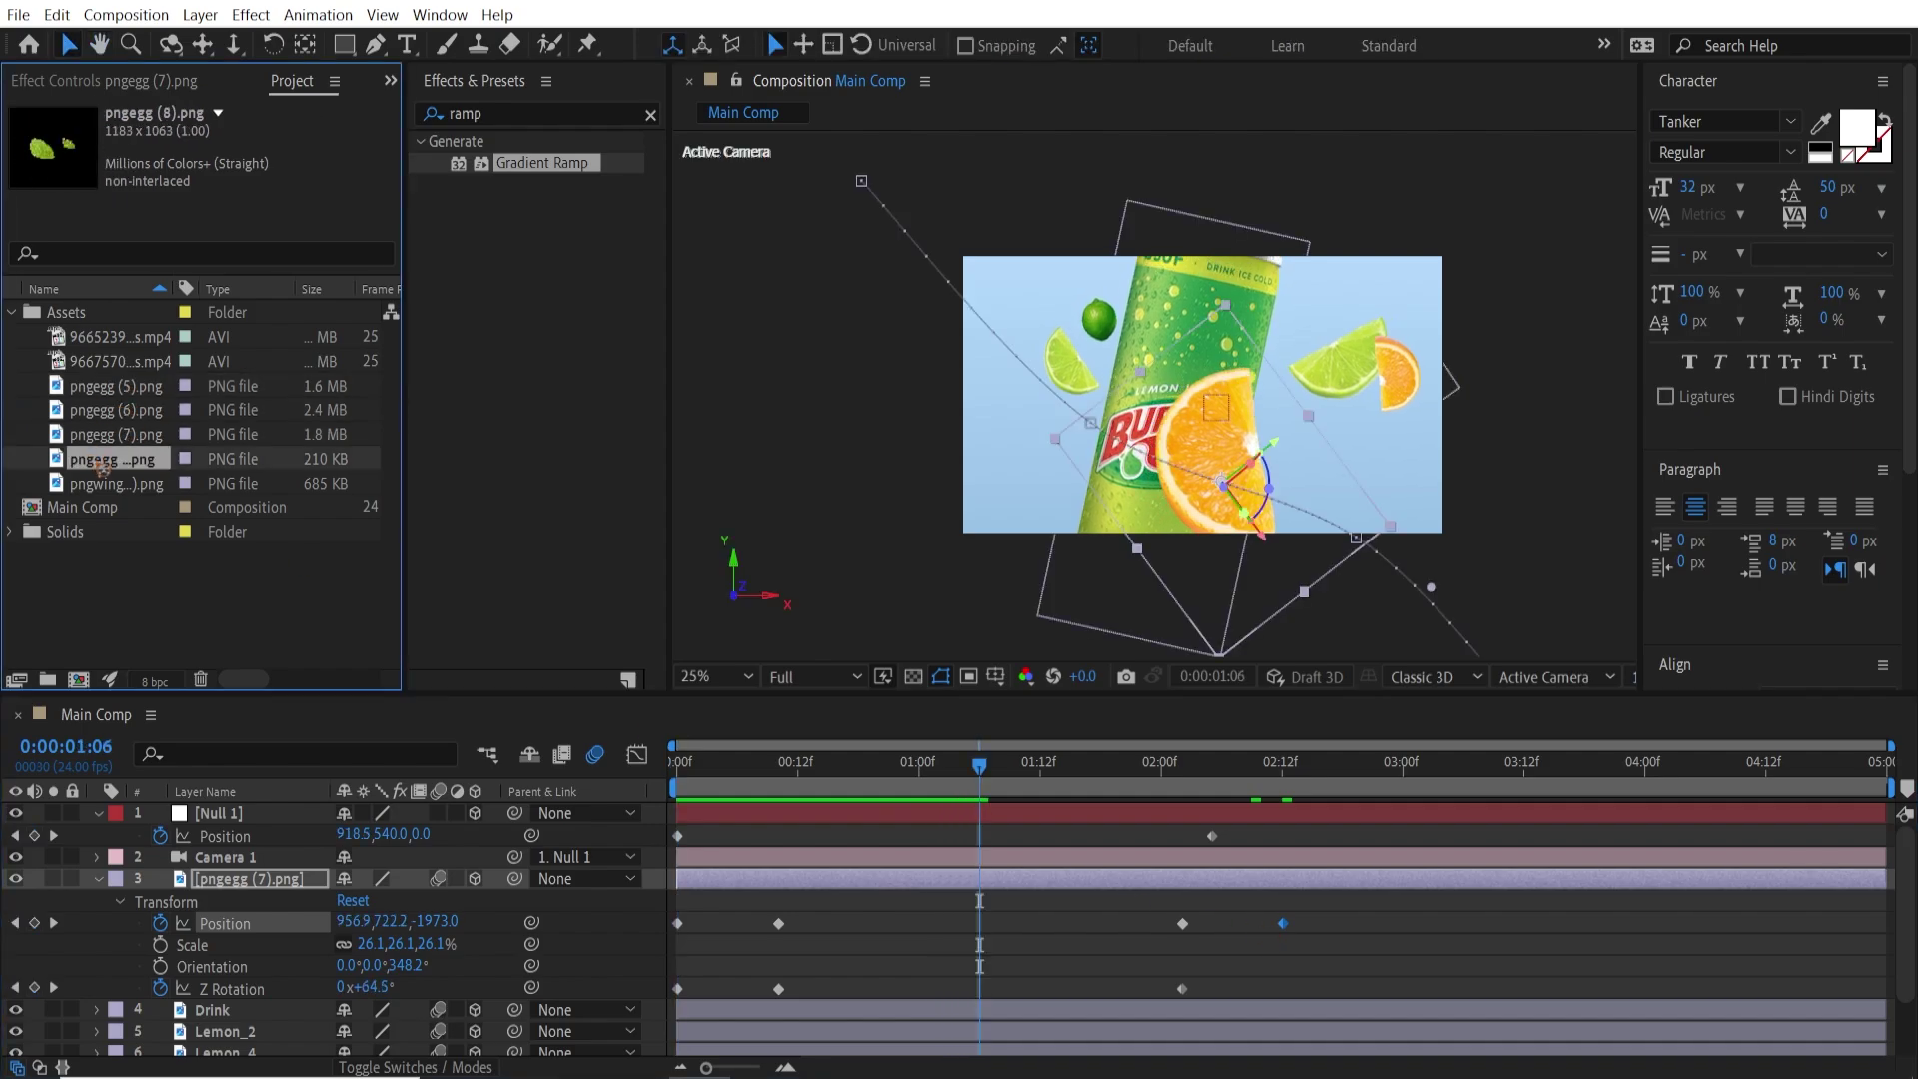
pyautogui.moveTo(287, 849); pyautogui.dragTo(286, 868)
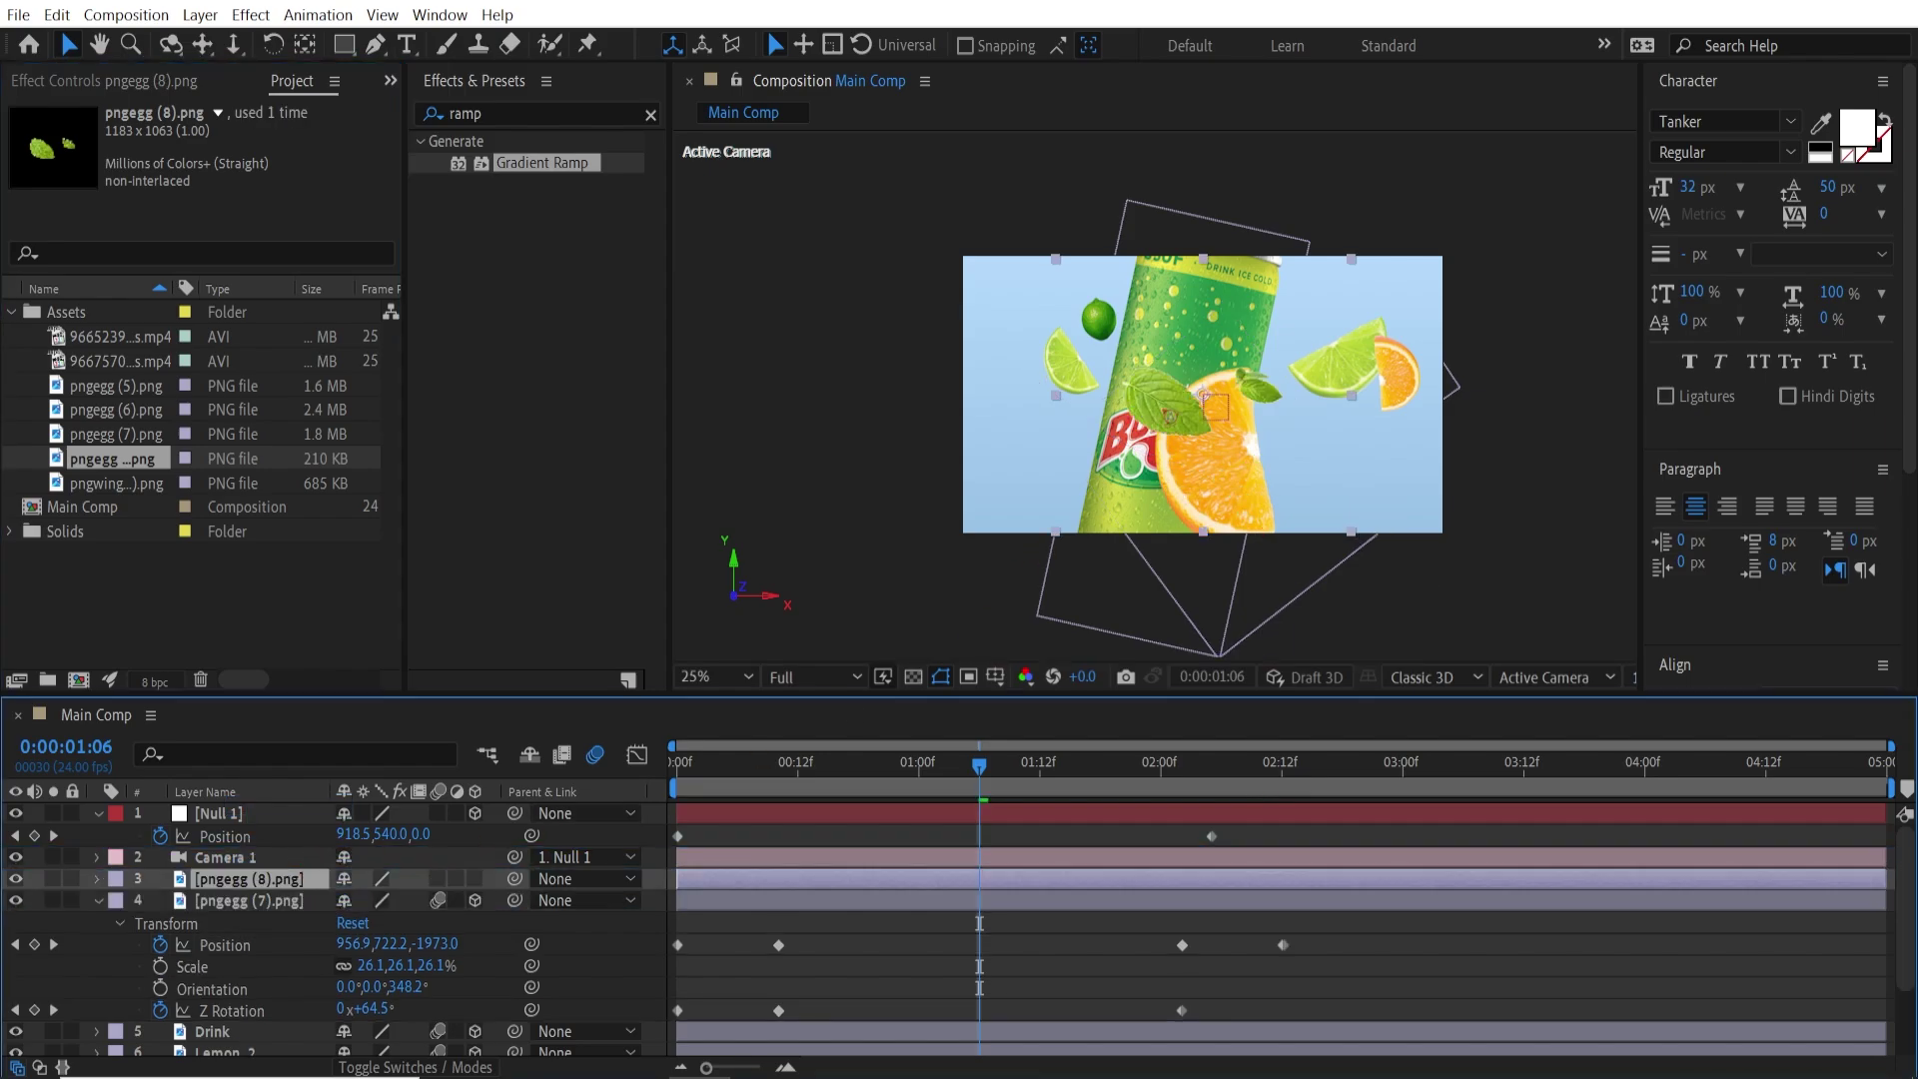
pyautogui.moveTo(1160, 404); pyautogui.dragTo(1091, 364)
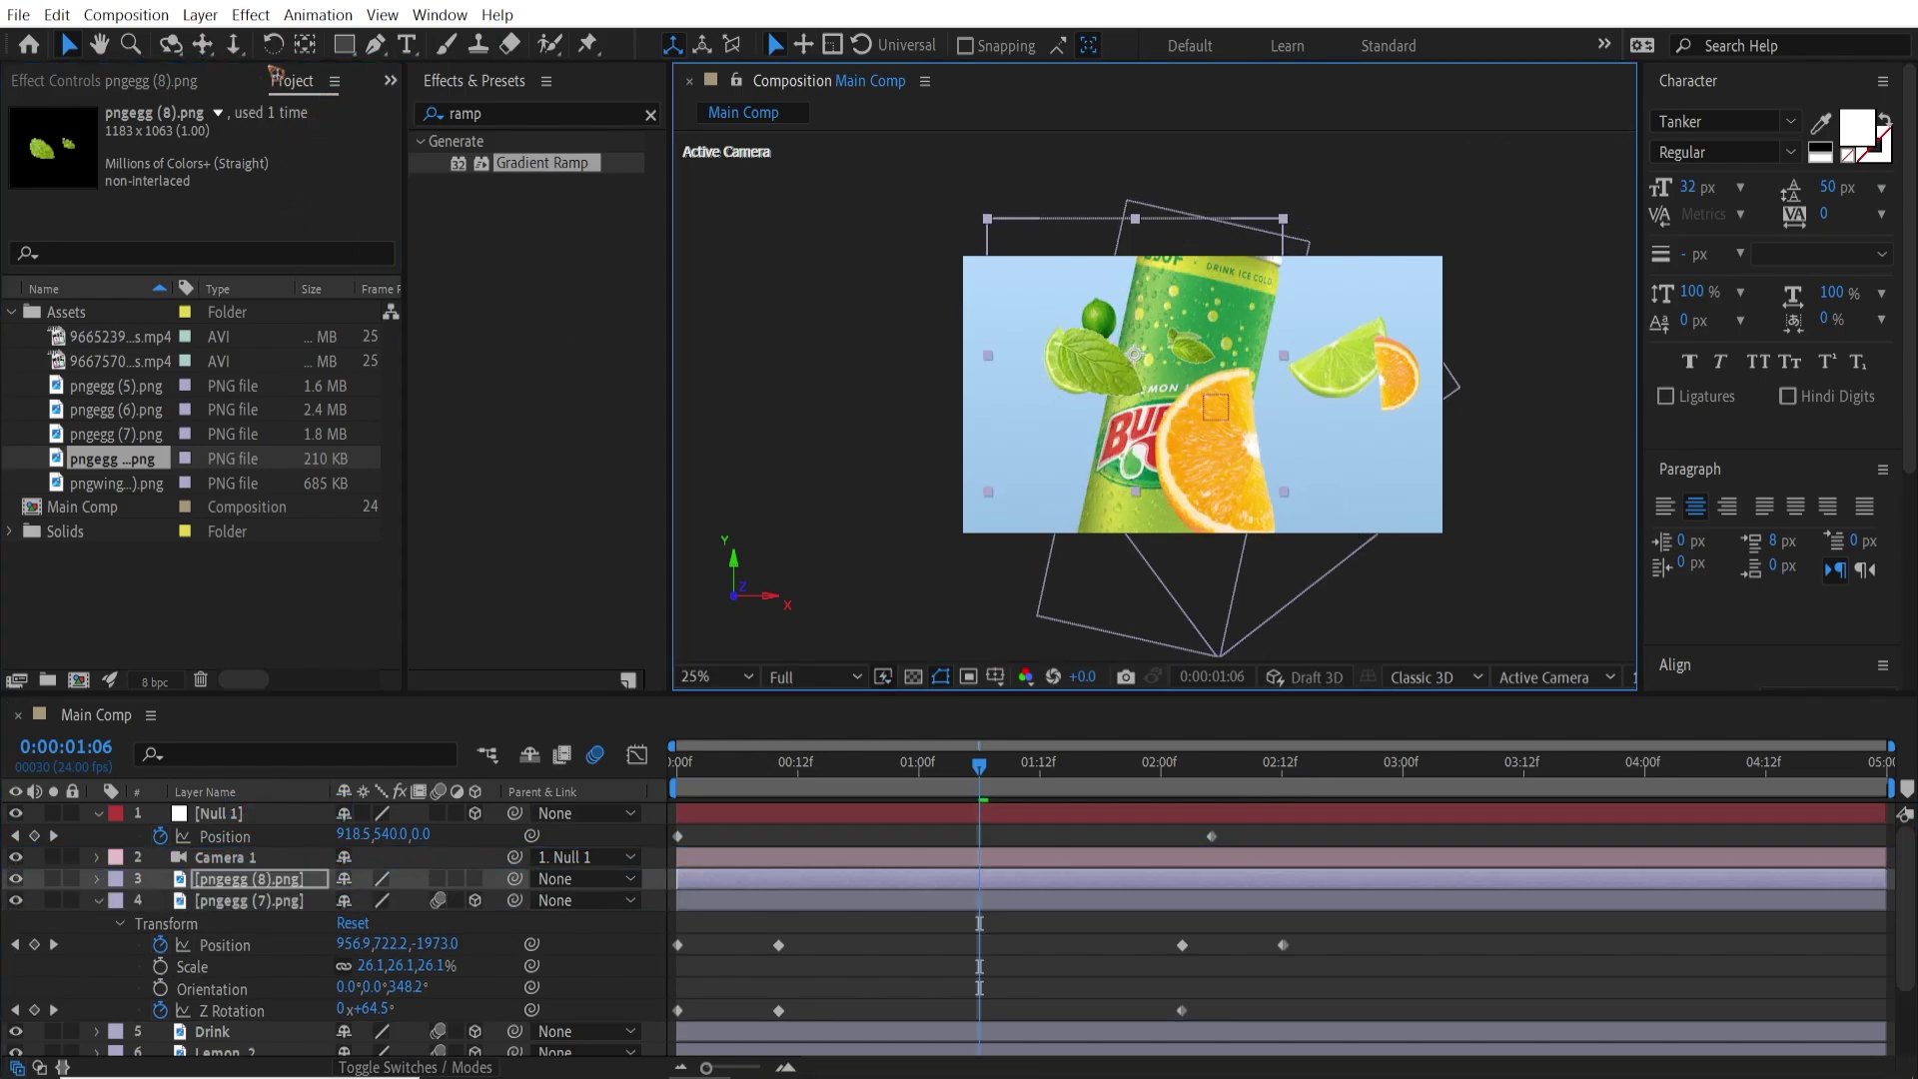
# Draw an elliptical mask around the large mint leaf on pngegg (8).png to isolate it from the small leaf.
pyautogui.click(350, 54)
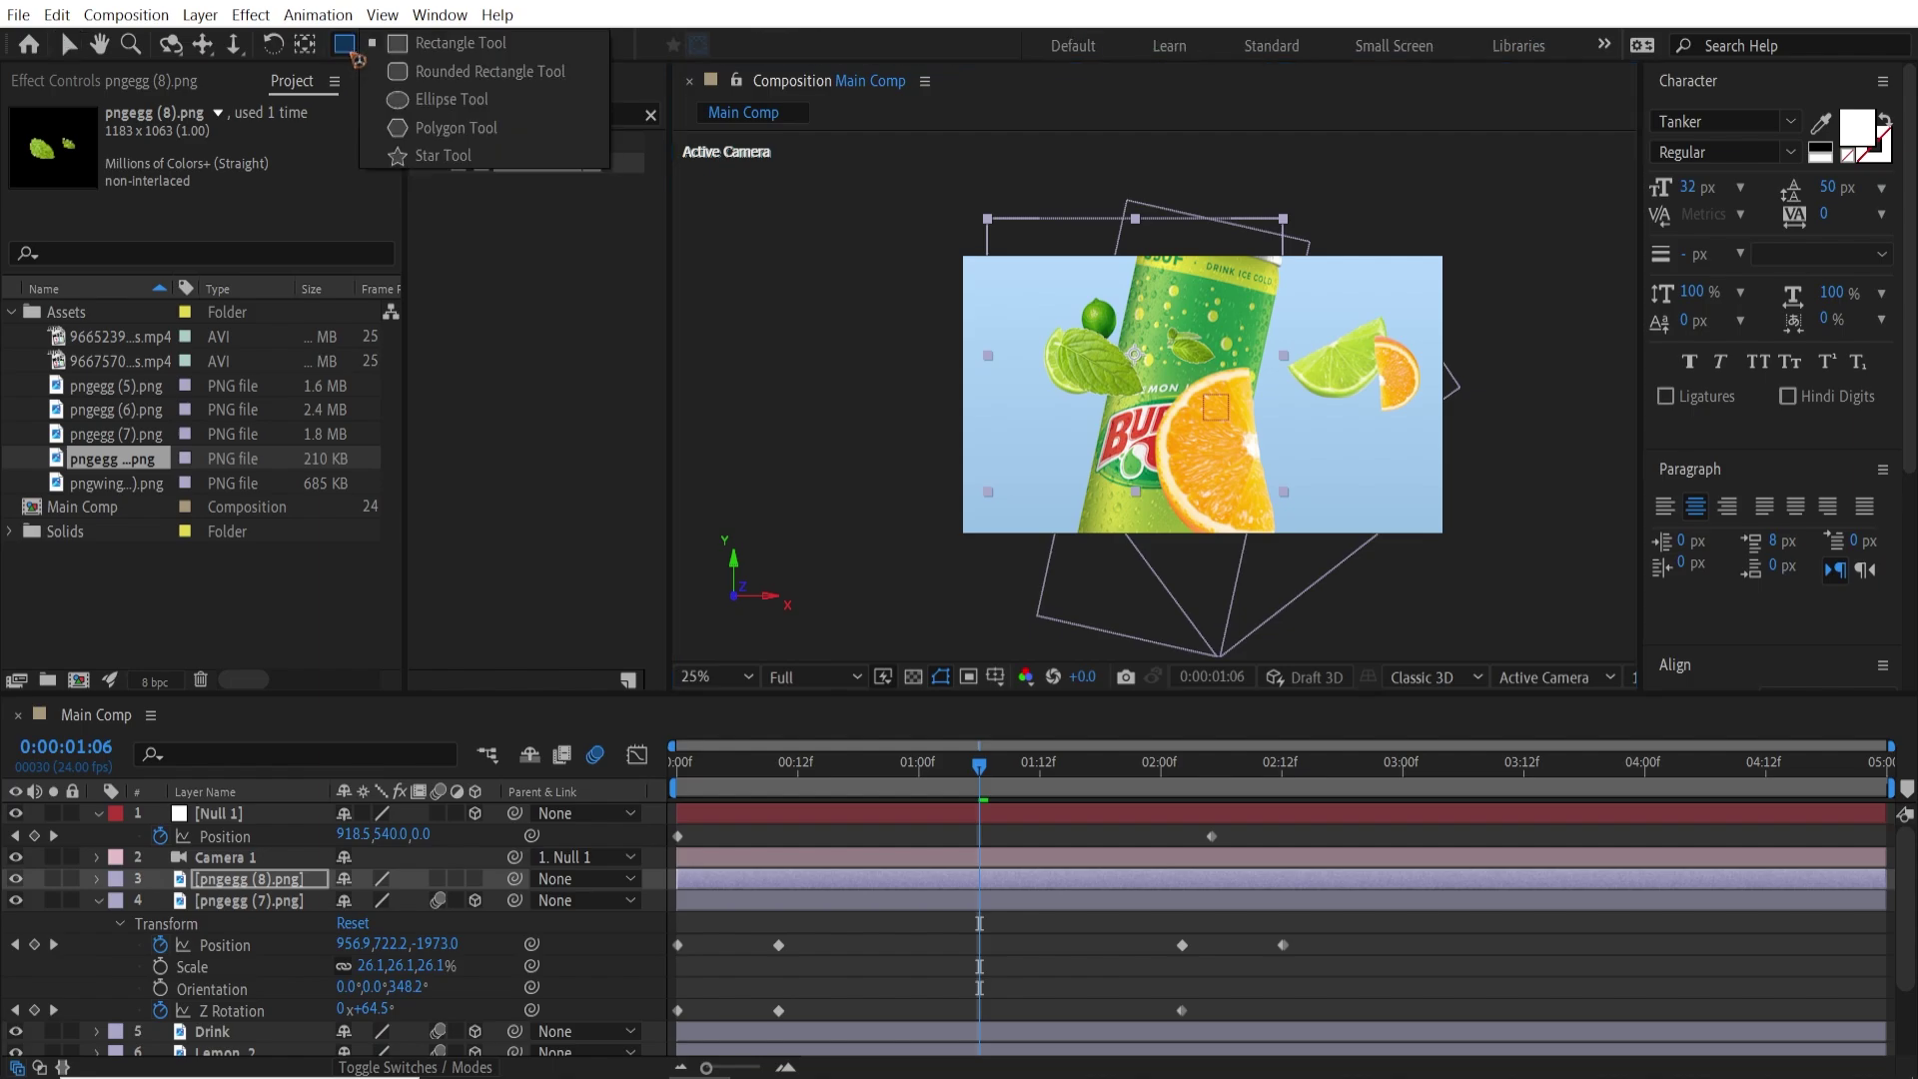
pyautogui.click(452, 77)
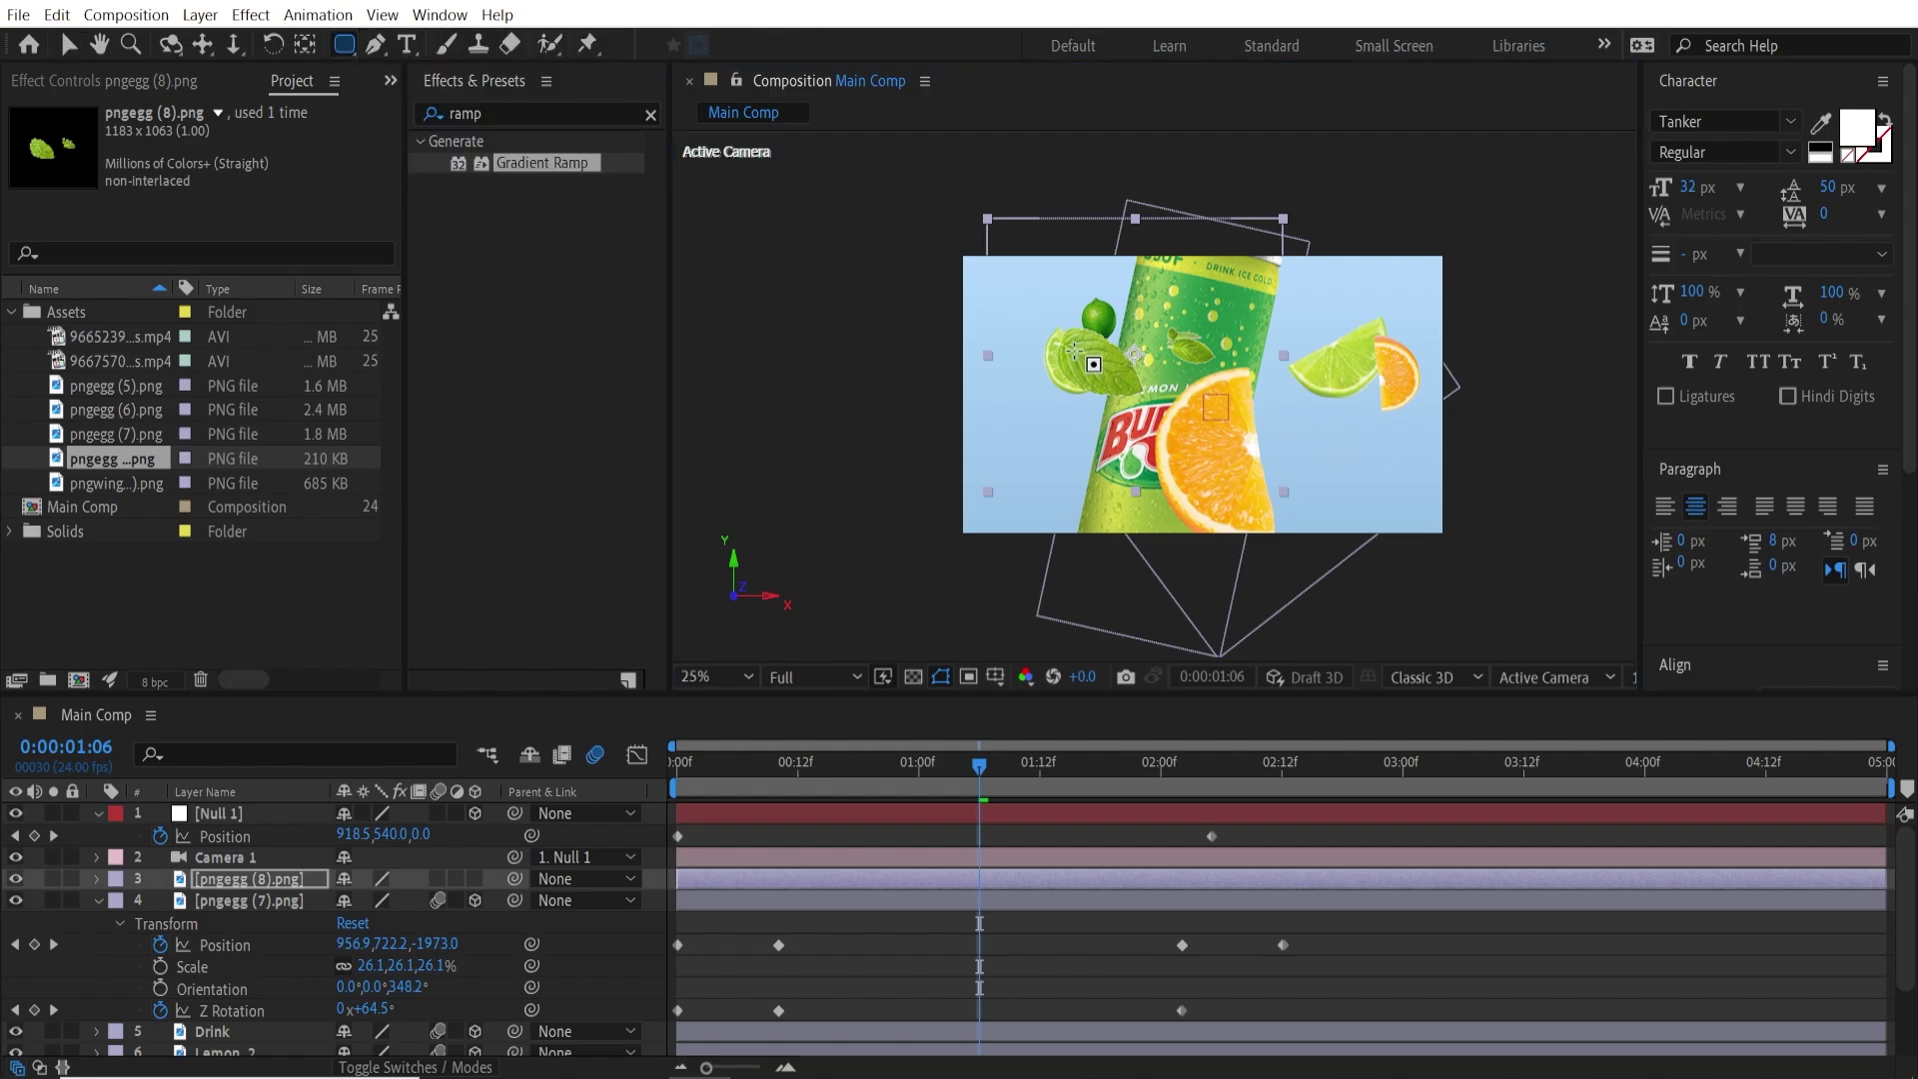
pyautogui.moveTo(1054, 332); pyautogui.dragTo(1159, 415)
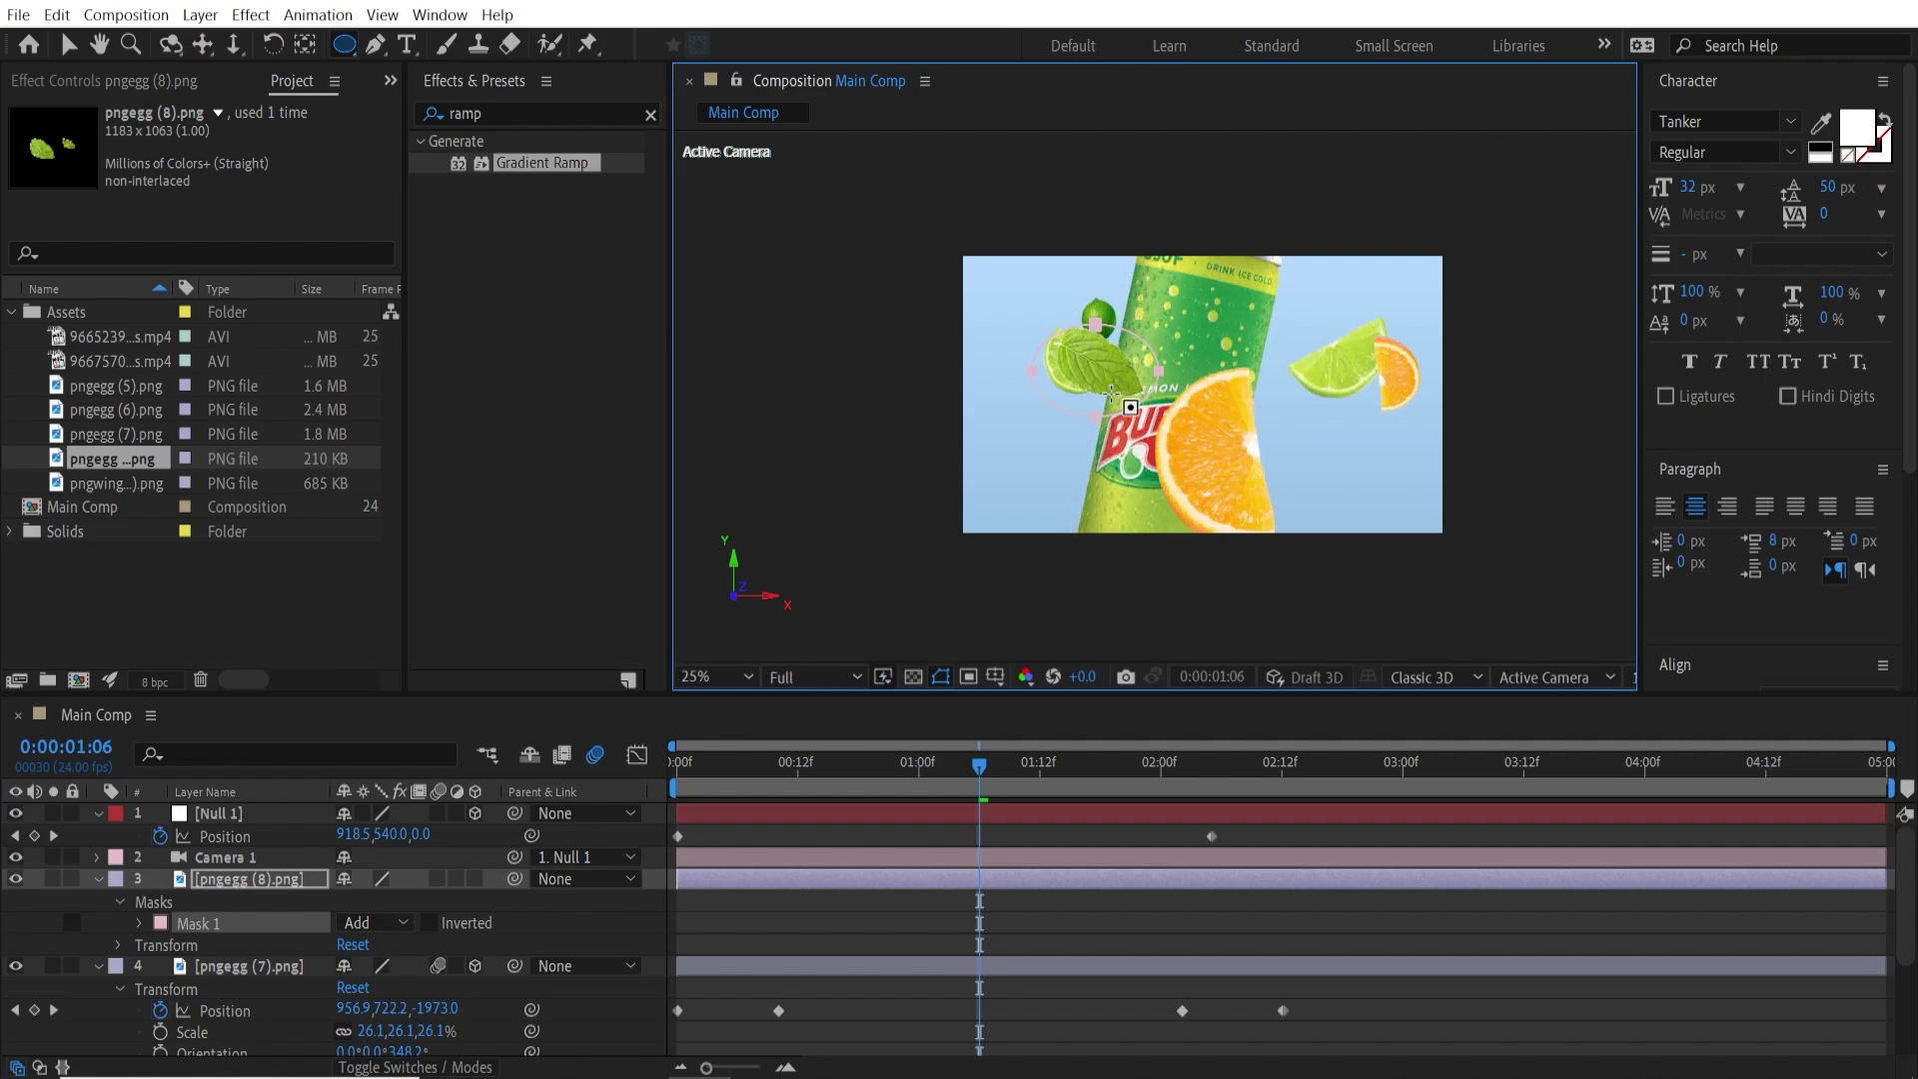
# Rename the masked pngegg (8).png layer as Leaf.
pyautogui.click(67, 46)
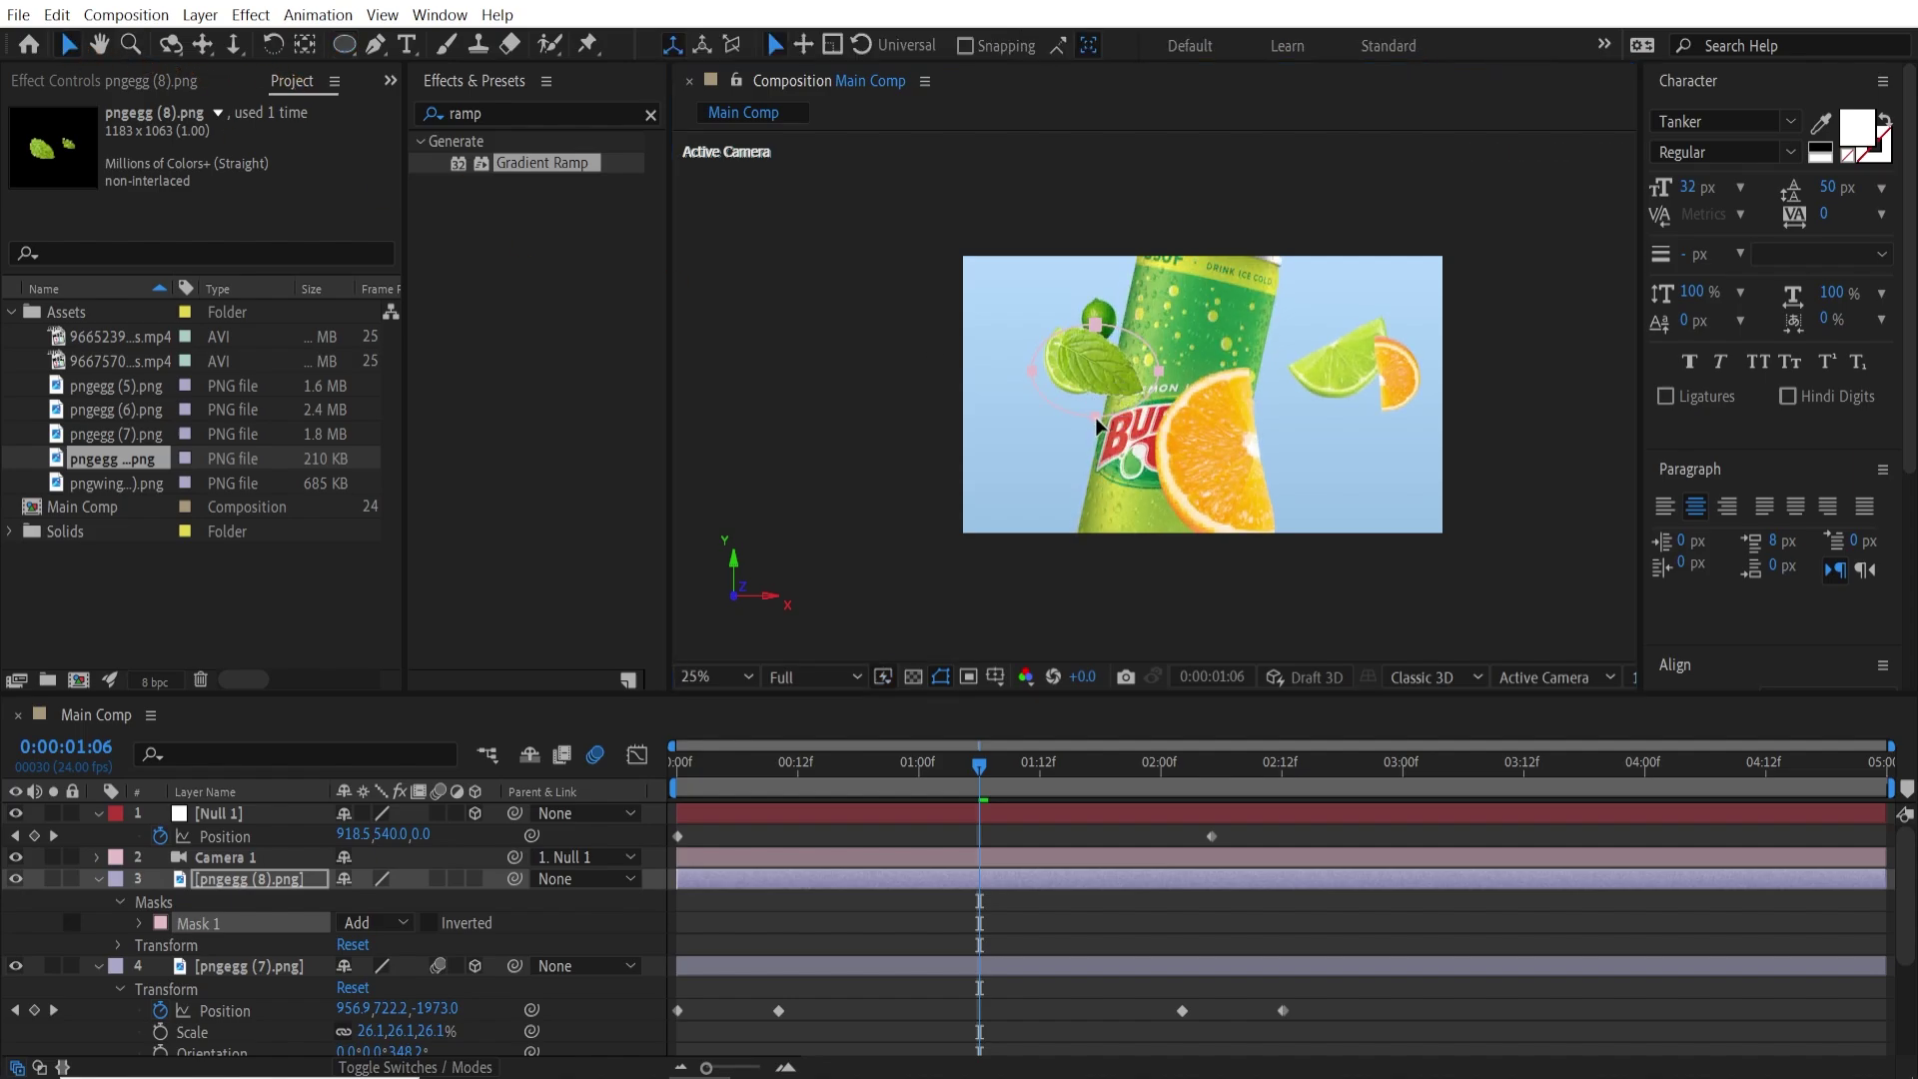
pyautogui.doubleClick(1095, 417)
pyautogui.moveTo(1110, 382); pyautogui.dragTo(1109, 373)
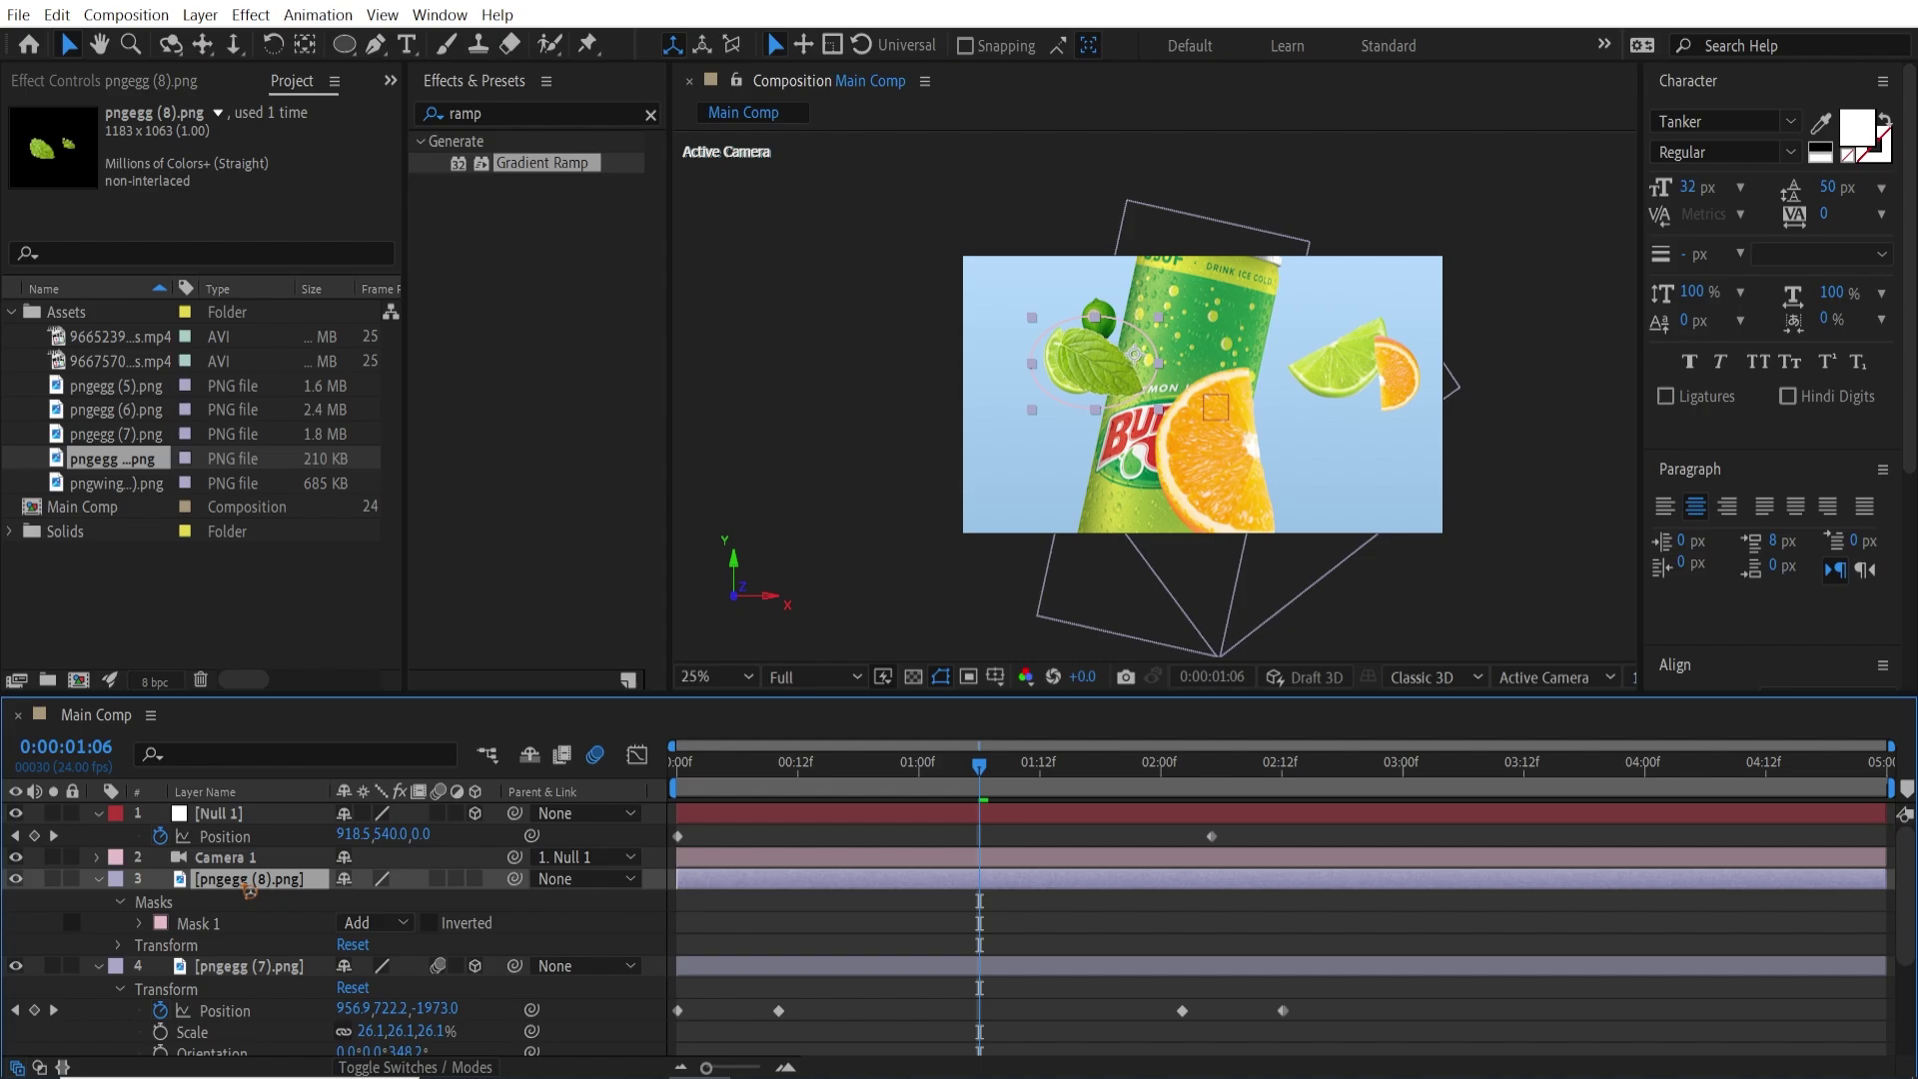
pyautogui.press('Return')
pyautogui.write('Leaf')
pyautogui.press('Return')
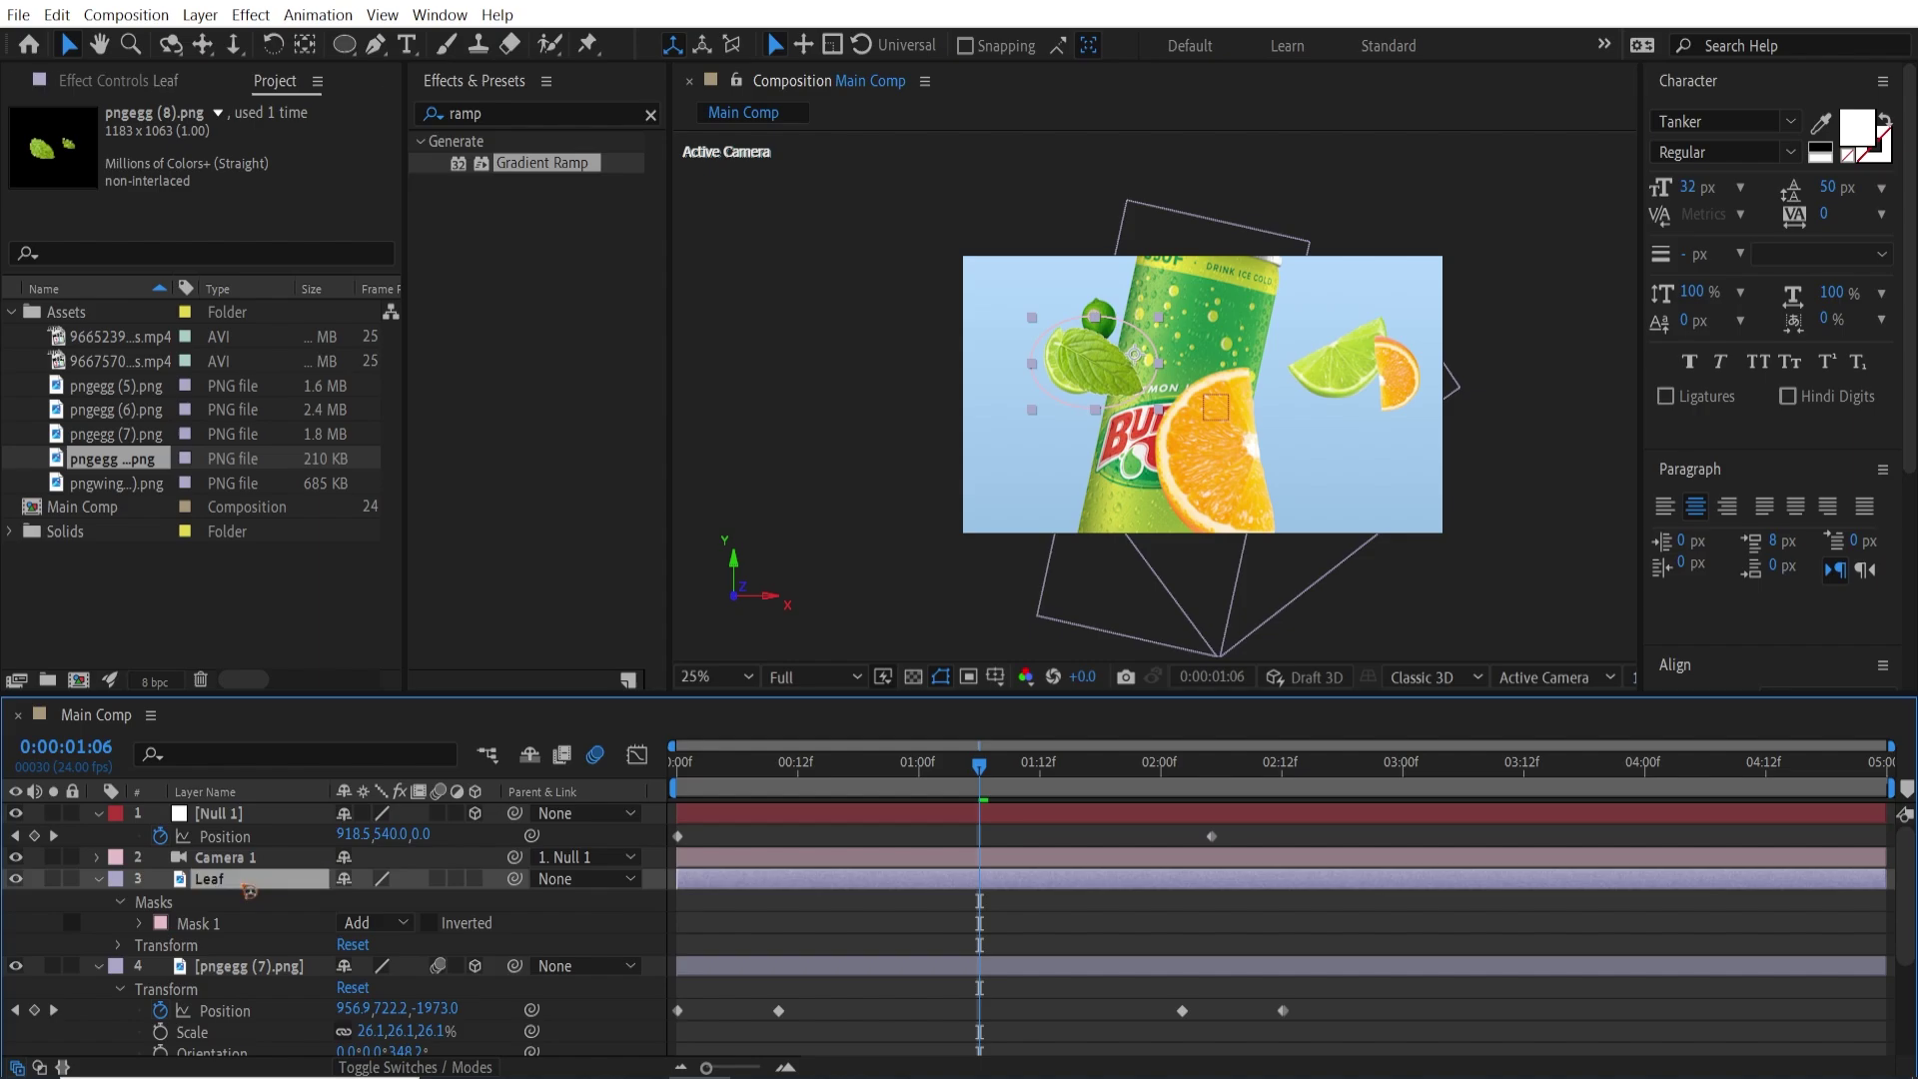
# Move the Leaf layer's anchor point to the middle of the large mint leaf.
pyautogui.press('y')
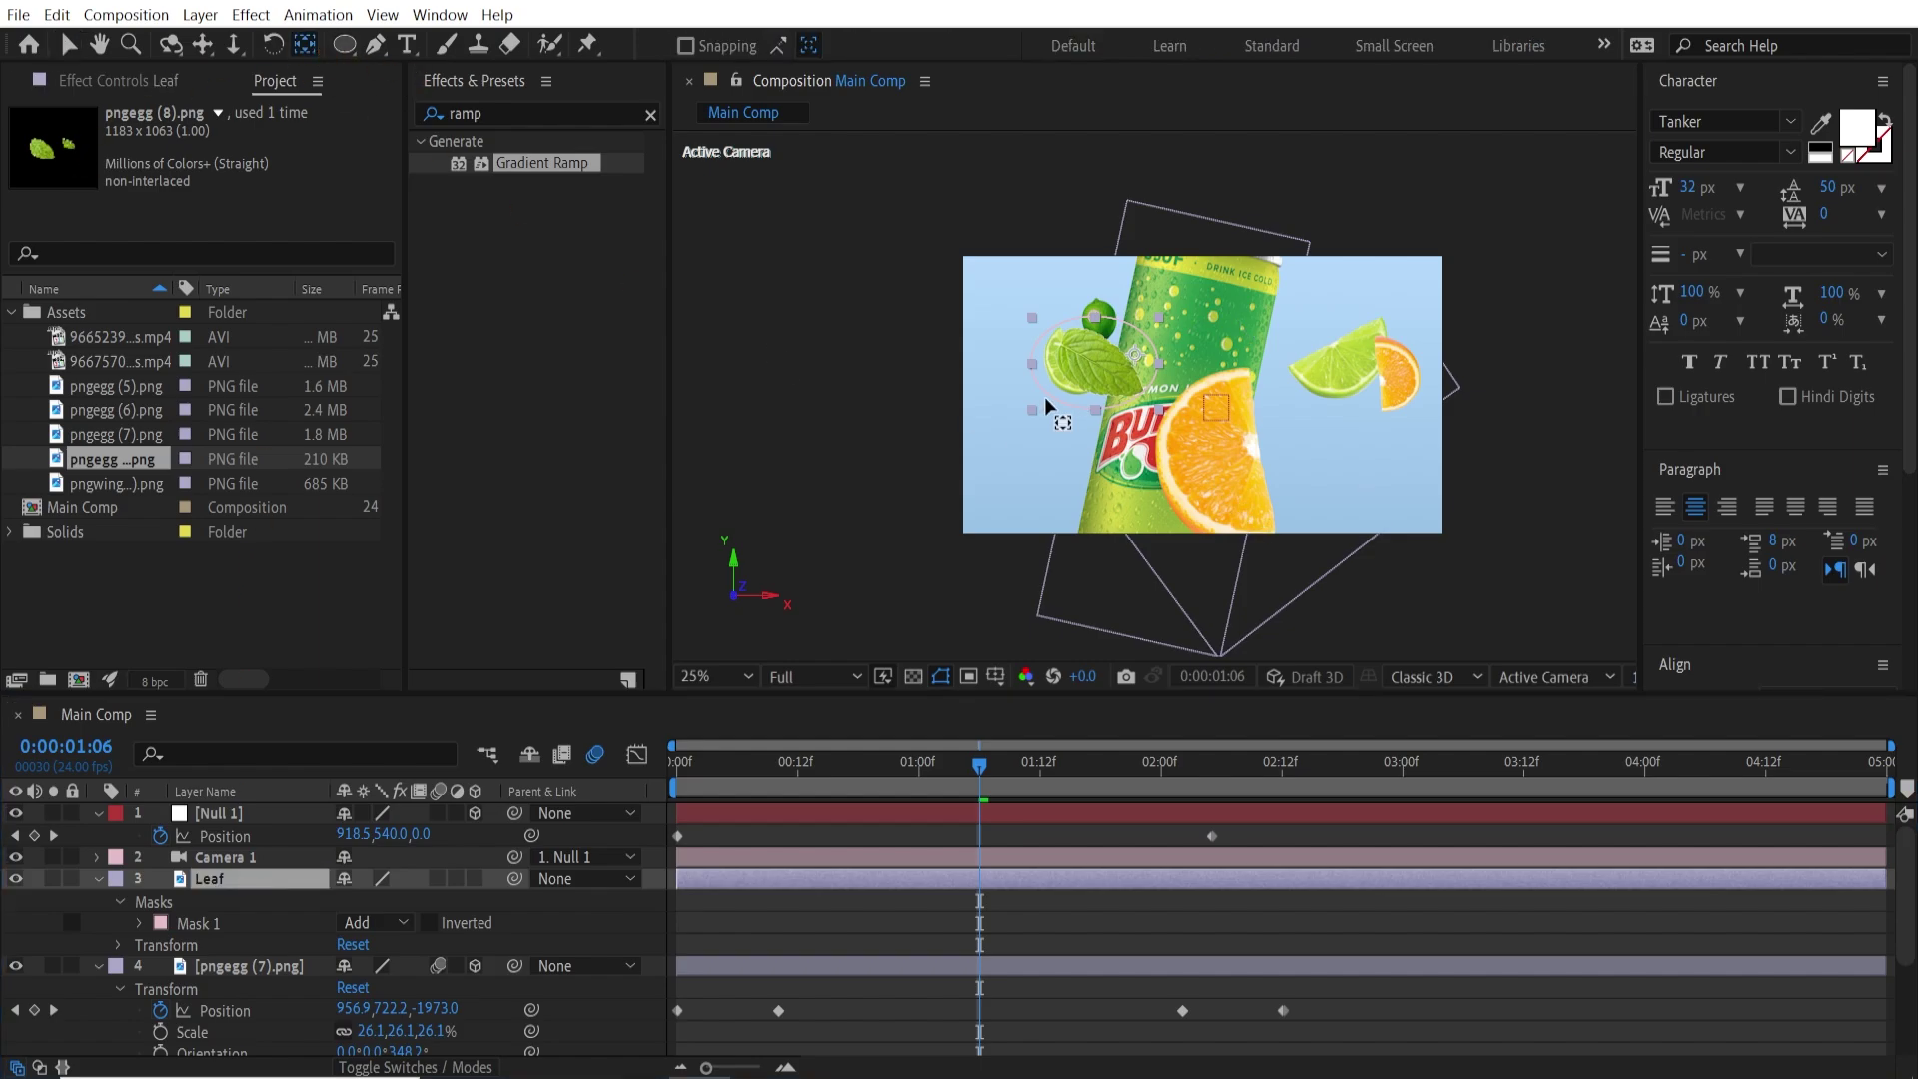
pyautogui.press('.')
pyautogui.press('.')
pyautogui.moveTo(1116, 316); pyautogui.dragTo(1023, 326)
pyautogui.click(70, 48)
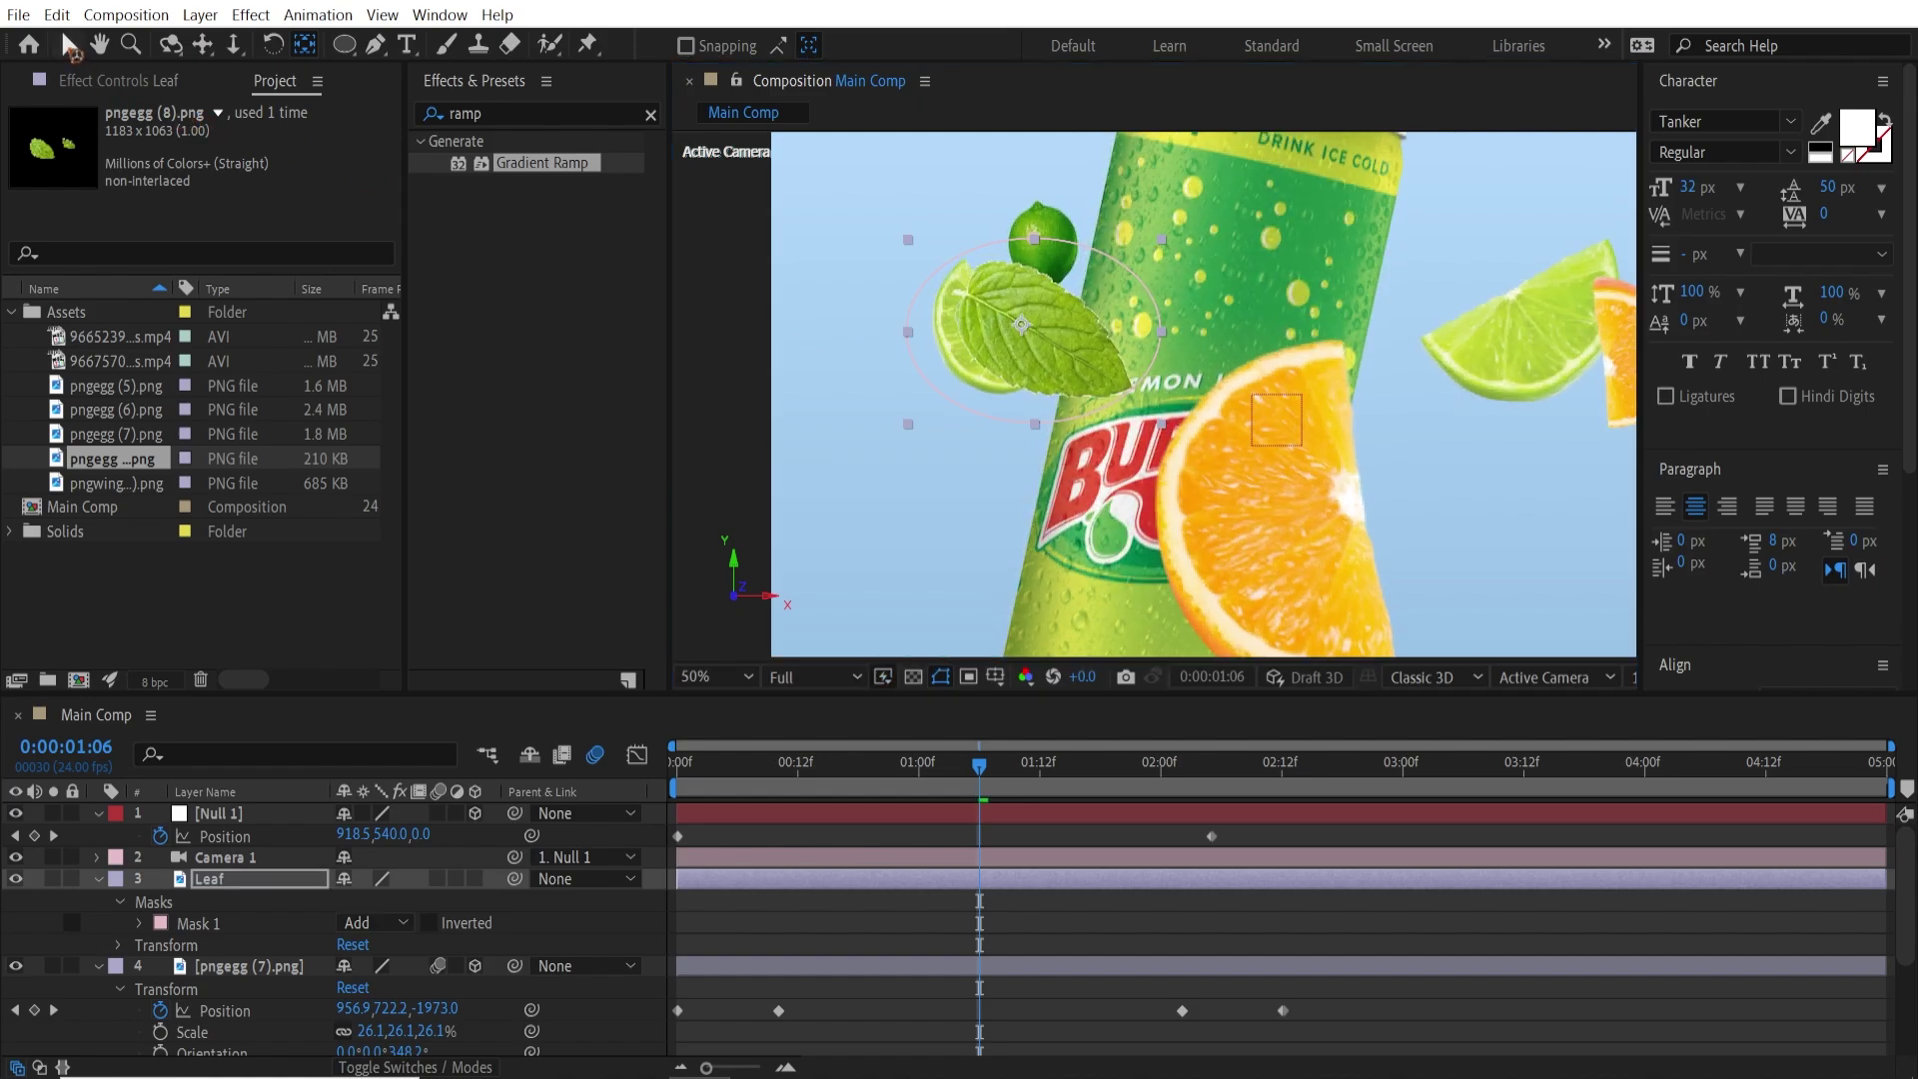
# Make the Leaf layer 3D and set its Z position to about -1543, bringing it closer to the camera.
pyautogui.press('Return')
pyautogui.press('p')
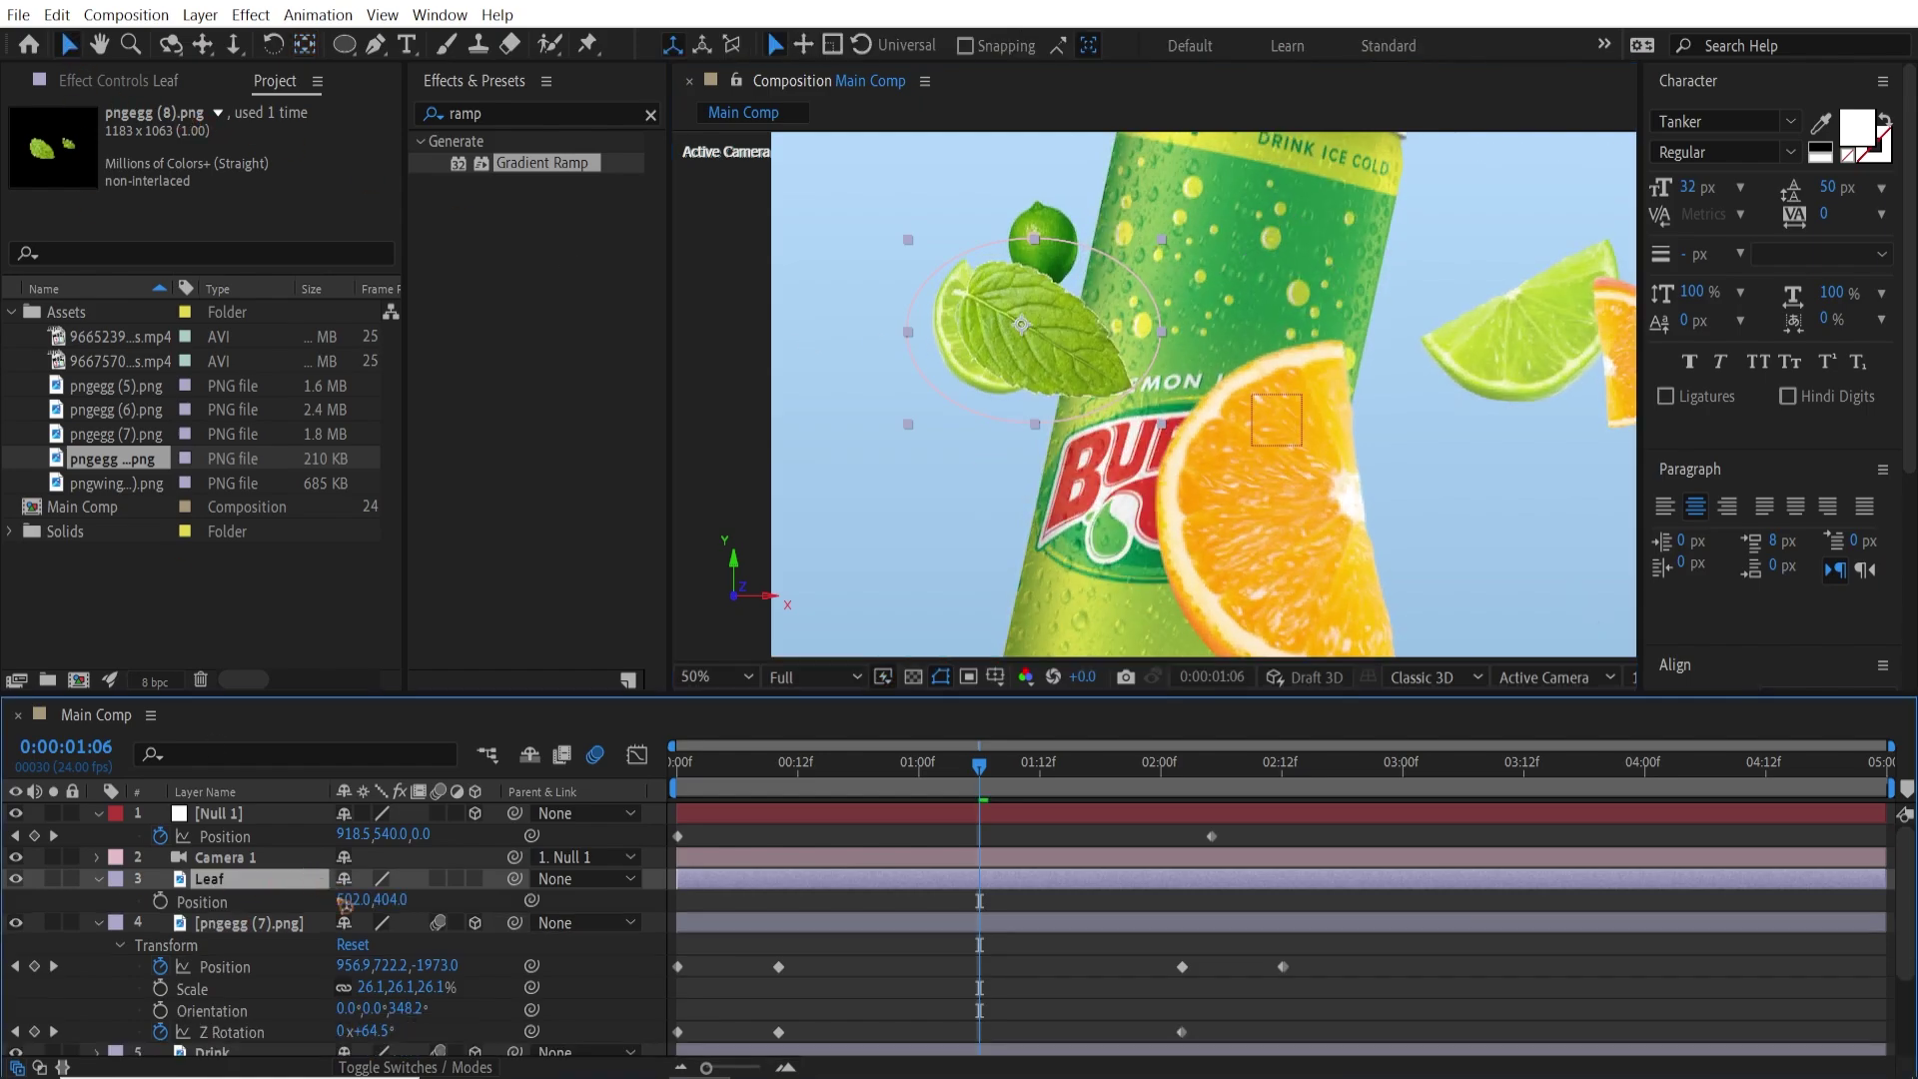
pyautogui.click(475, 879)
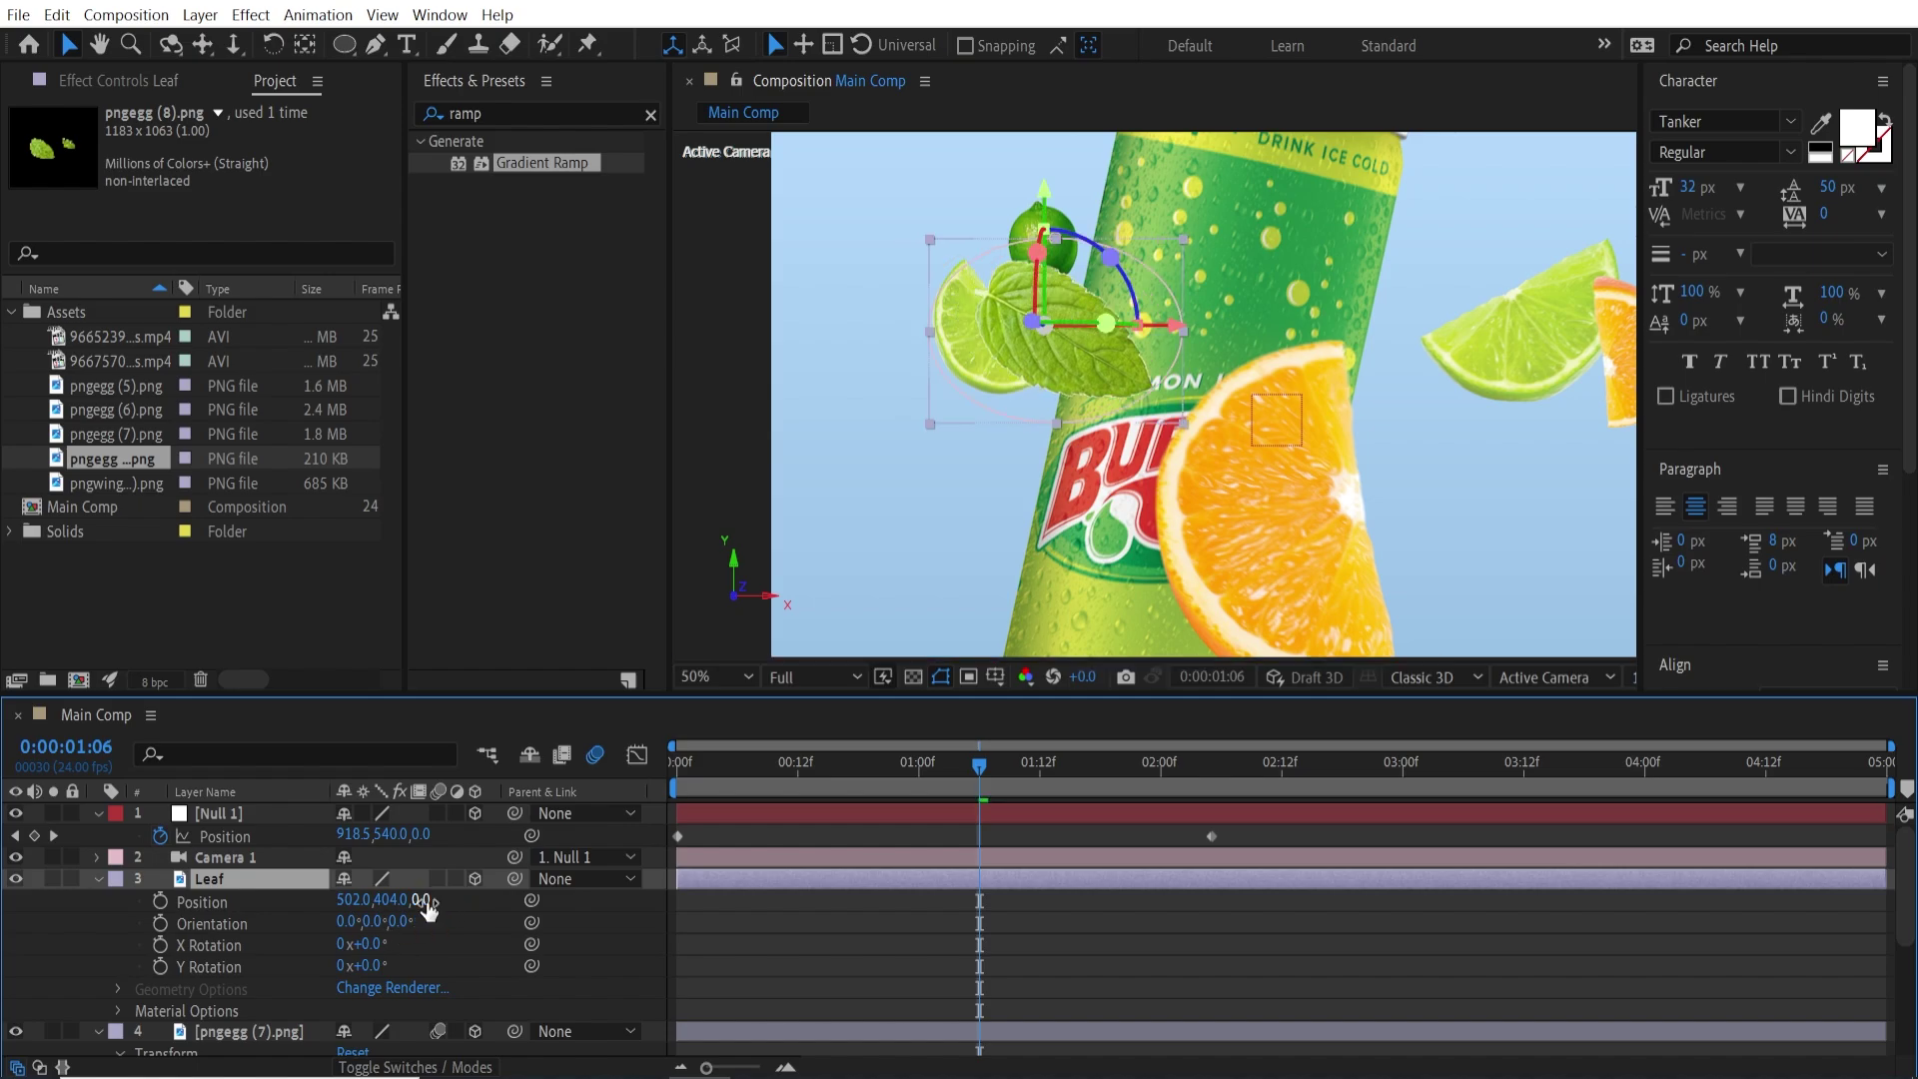
pyautogui.moveTo(428, 906); pyautogui.dragTo(46, 876)
pyautogui.press(',')
pyautogui.moveTo(955, 424); pyautogui.dragTo(994, 422)
pyautogui.press('.')
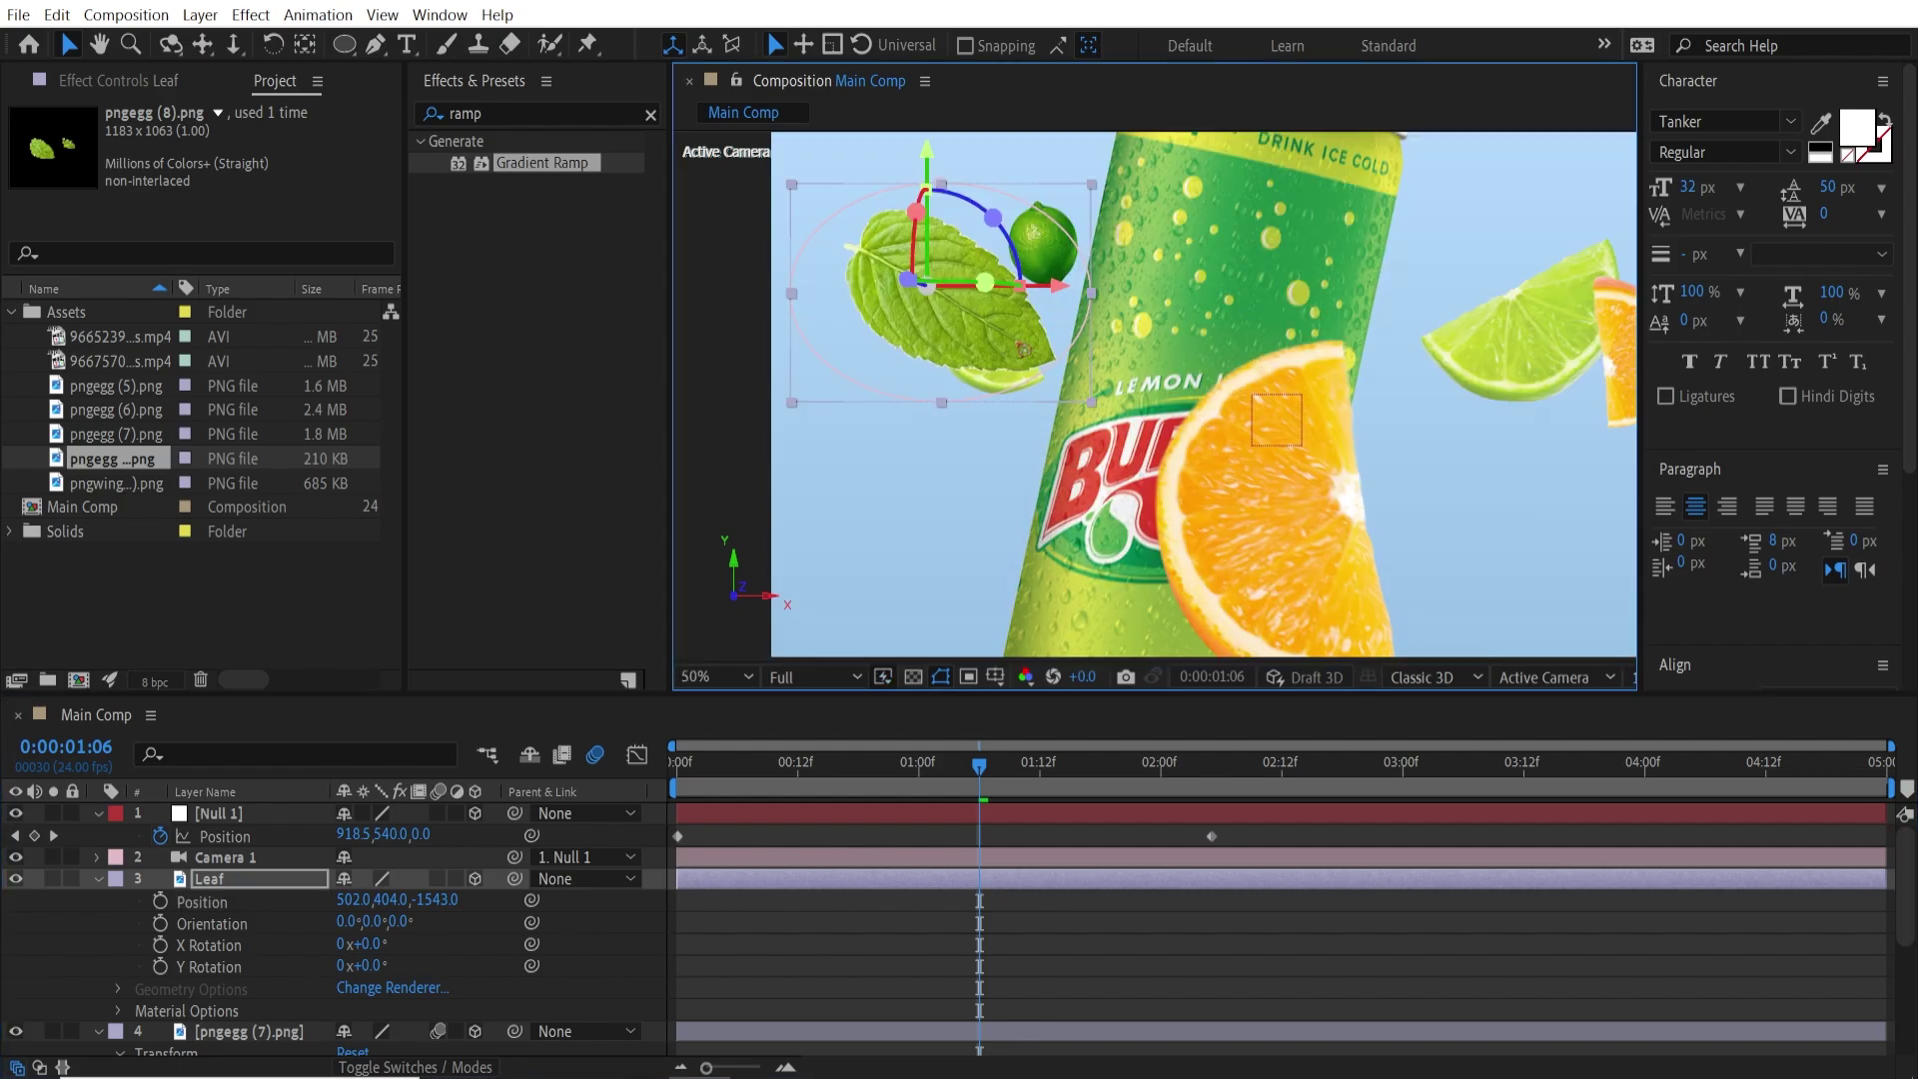
# Move Leaf's anchor point outside the leaf, up and left of its stem, to about 269.6, 347.8 in the composition.
pyautogui.click(305, 44)
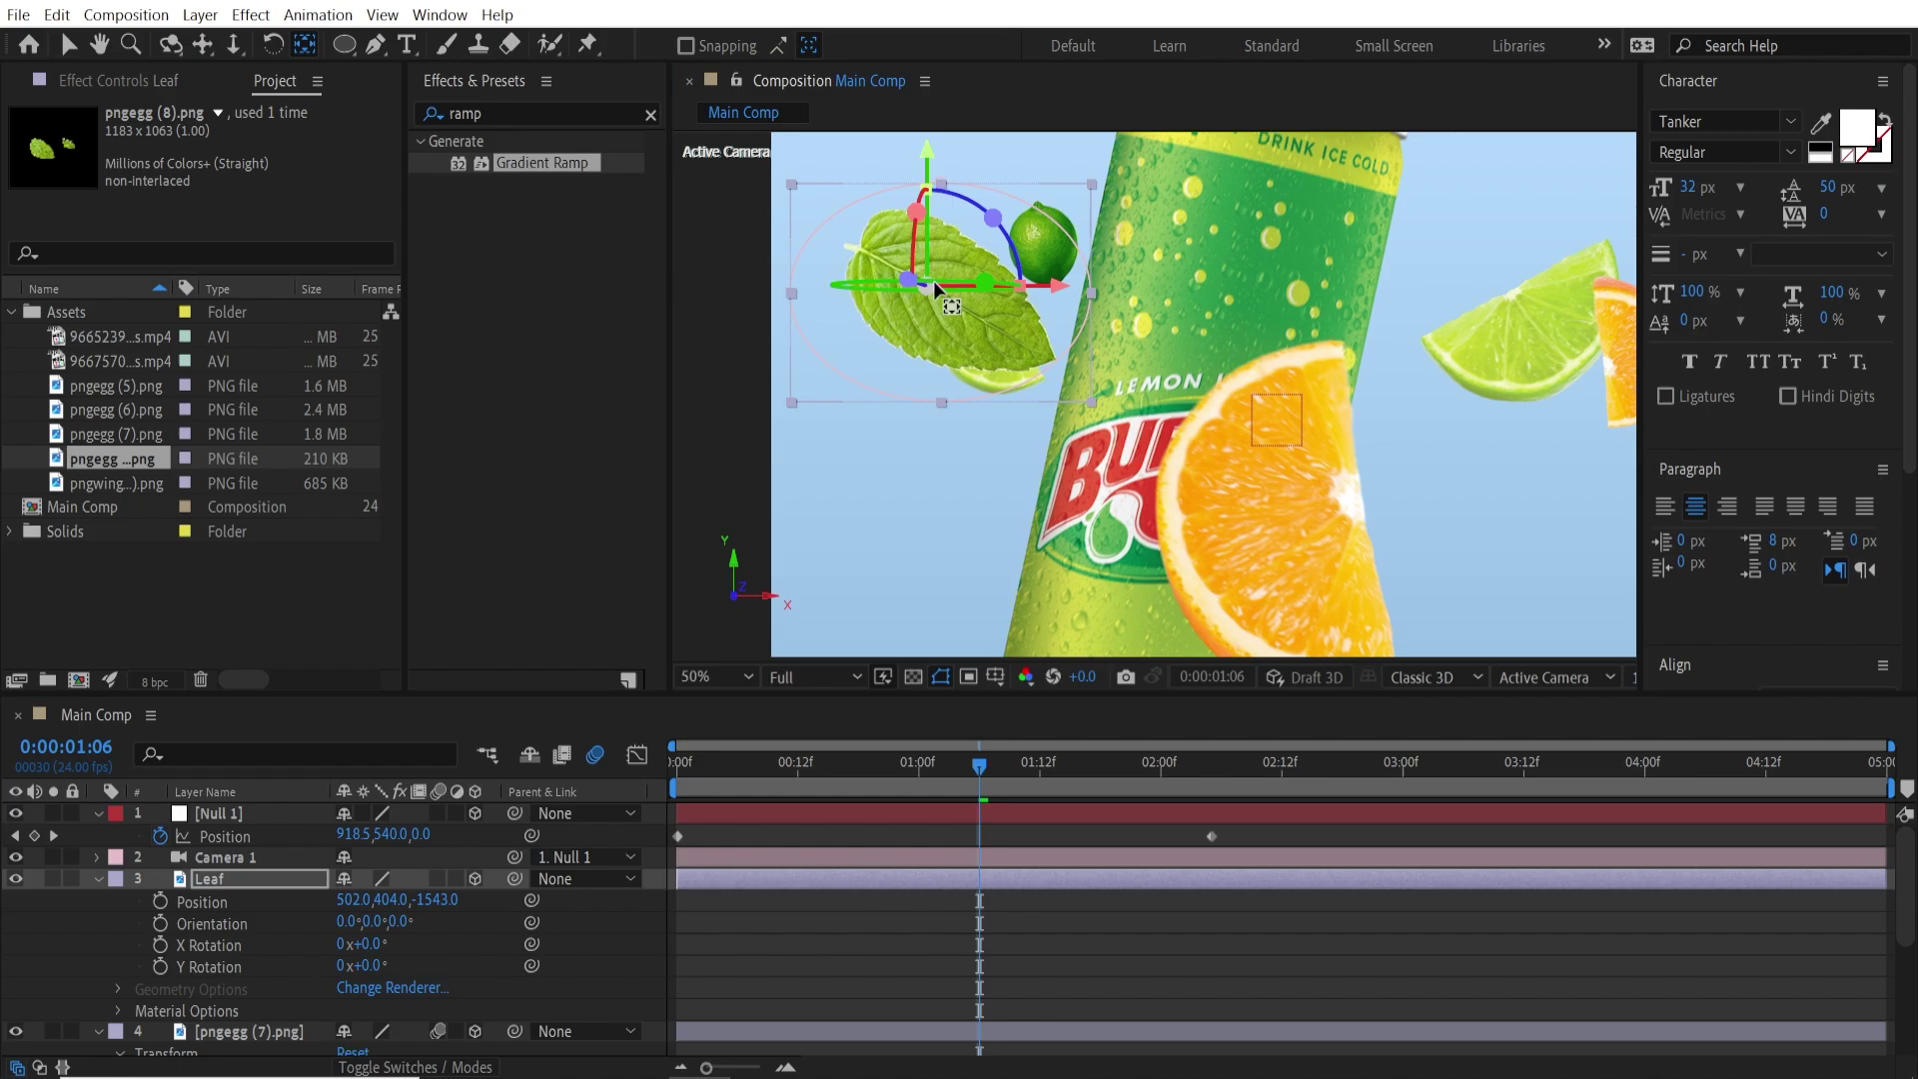
pyautogui.moveTo(925, 292); pyautogui.dragTo(746, 245)
pyautogui.click(67, 44)
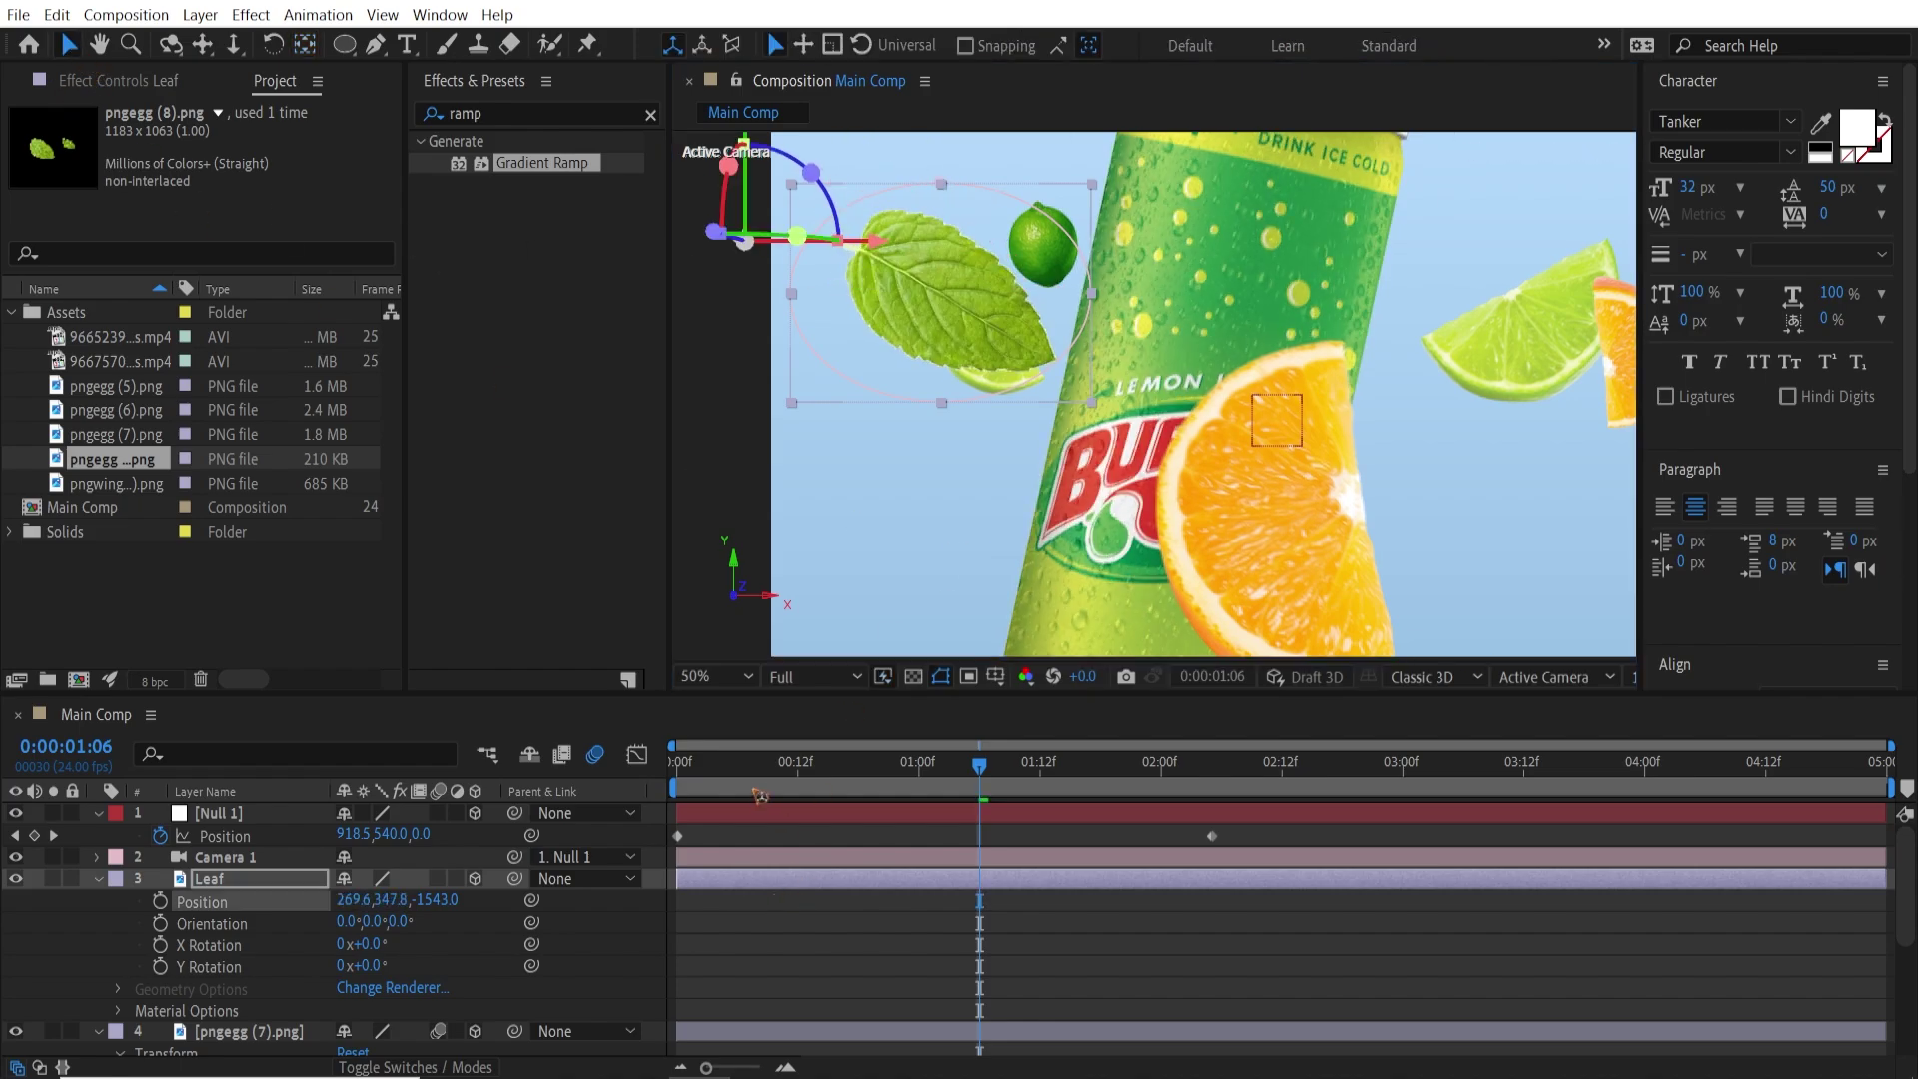
# Keyframe Leaf's Position at about 290.1, 312.1, -1543 at 0:00:00:10 and about -95.5, -88.8, -1543 at 0:00:00:00.
pyautogui.press('Home')
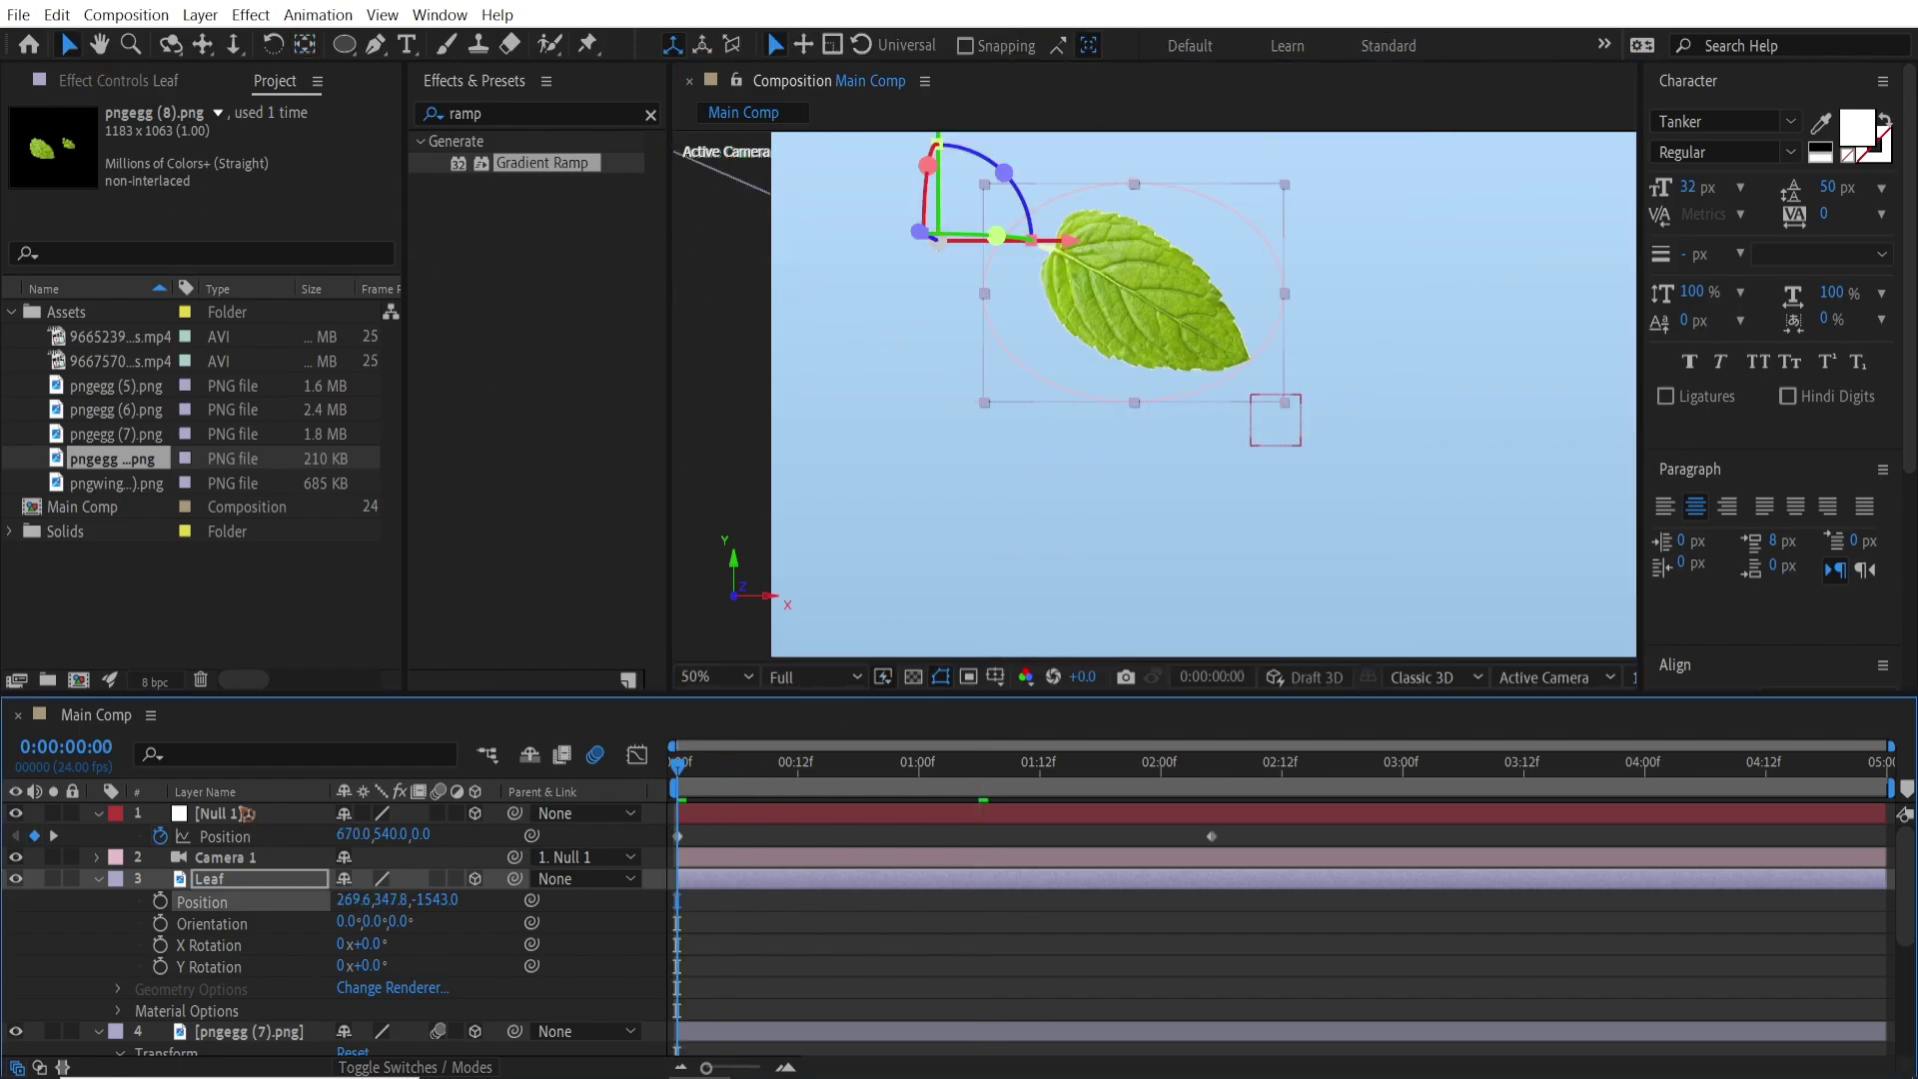
pyautogui.hotkey('shift', 'pagedown')
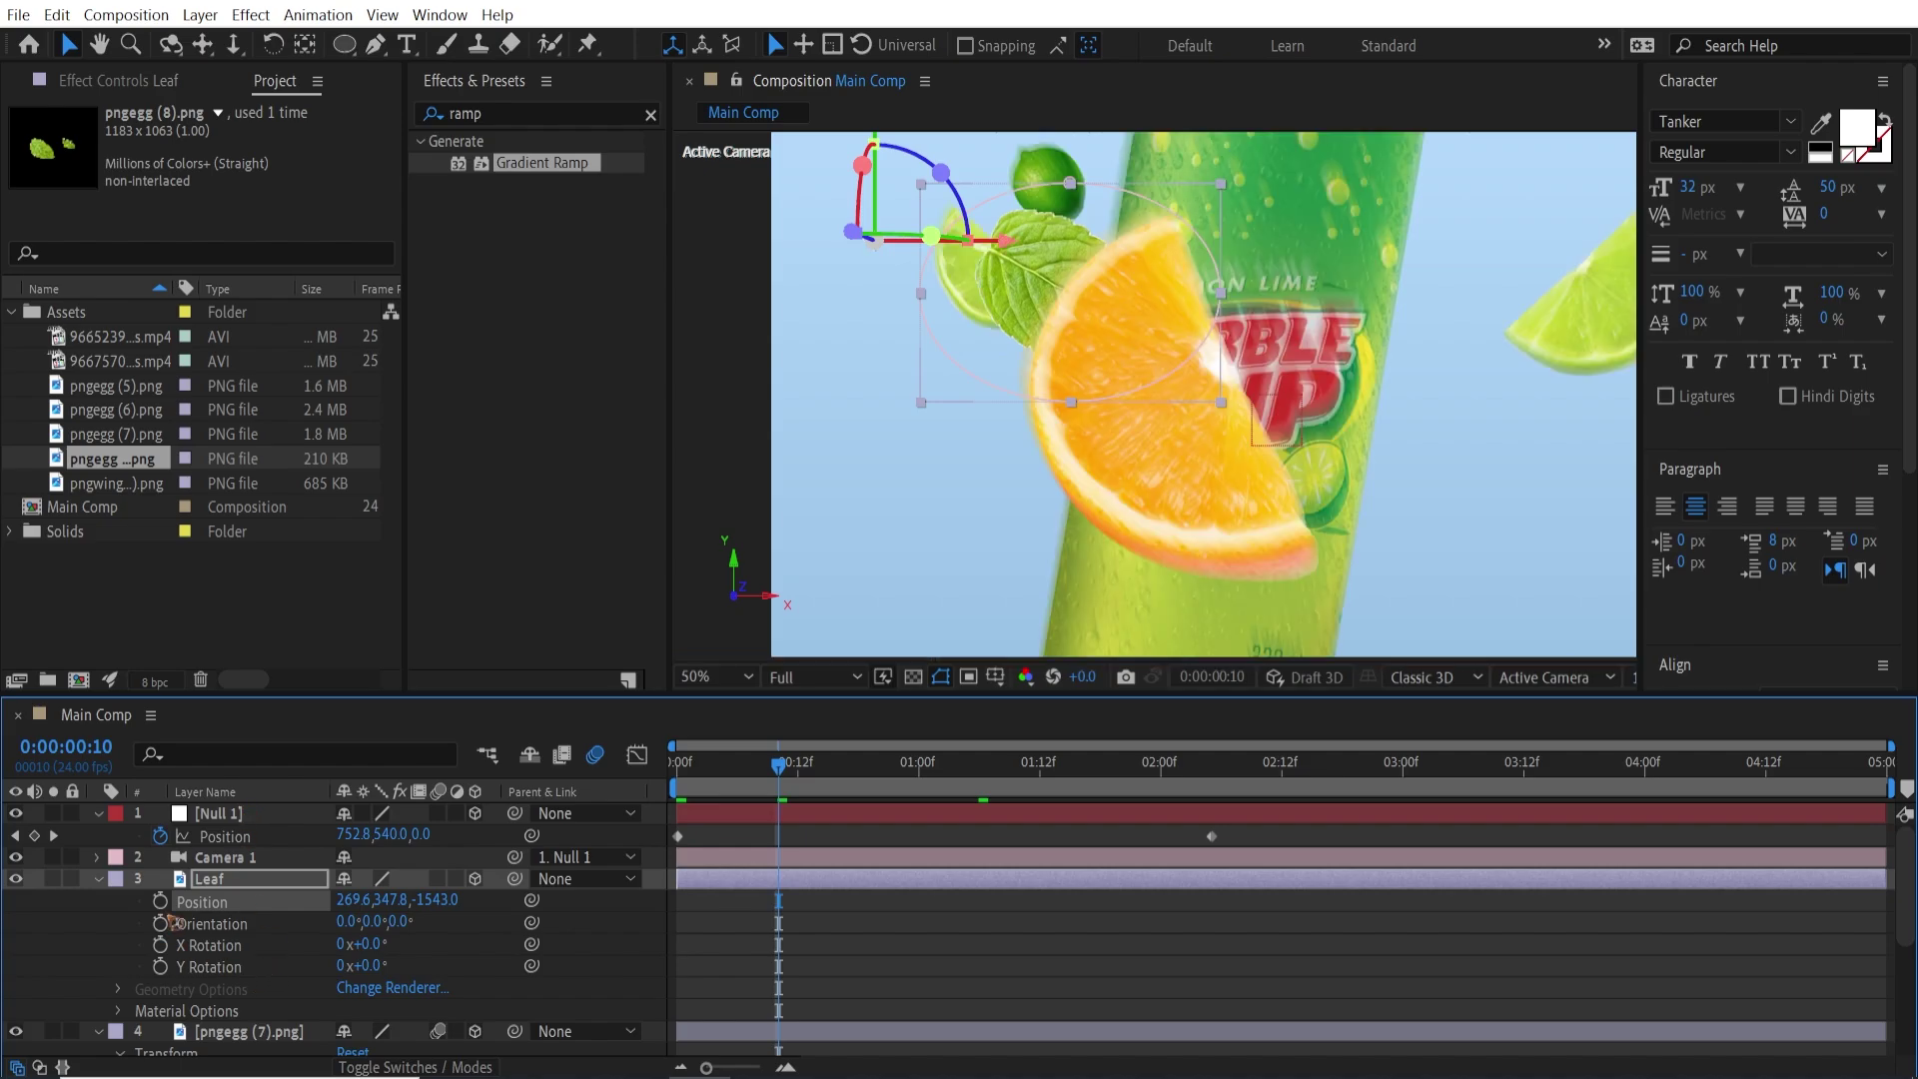
pyautogui.scroll(-1, 1191, 453)
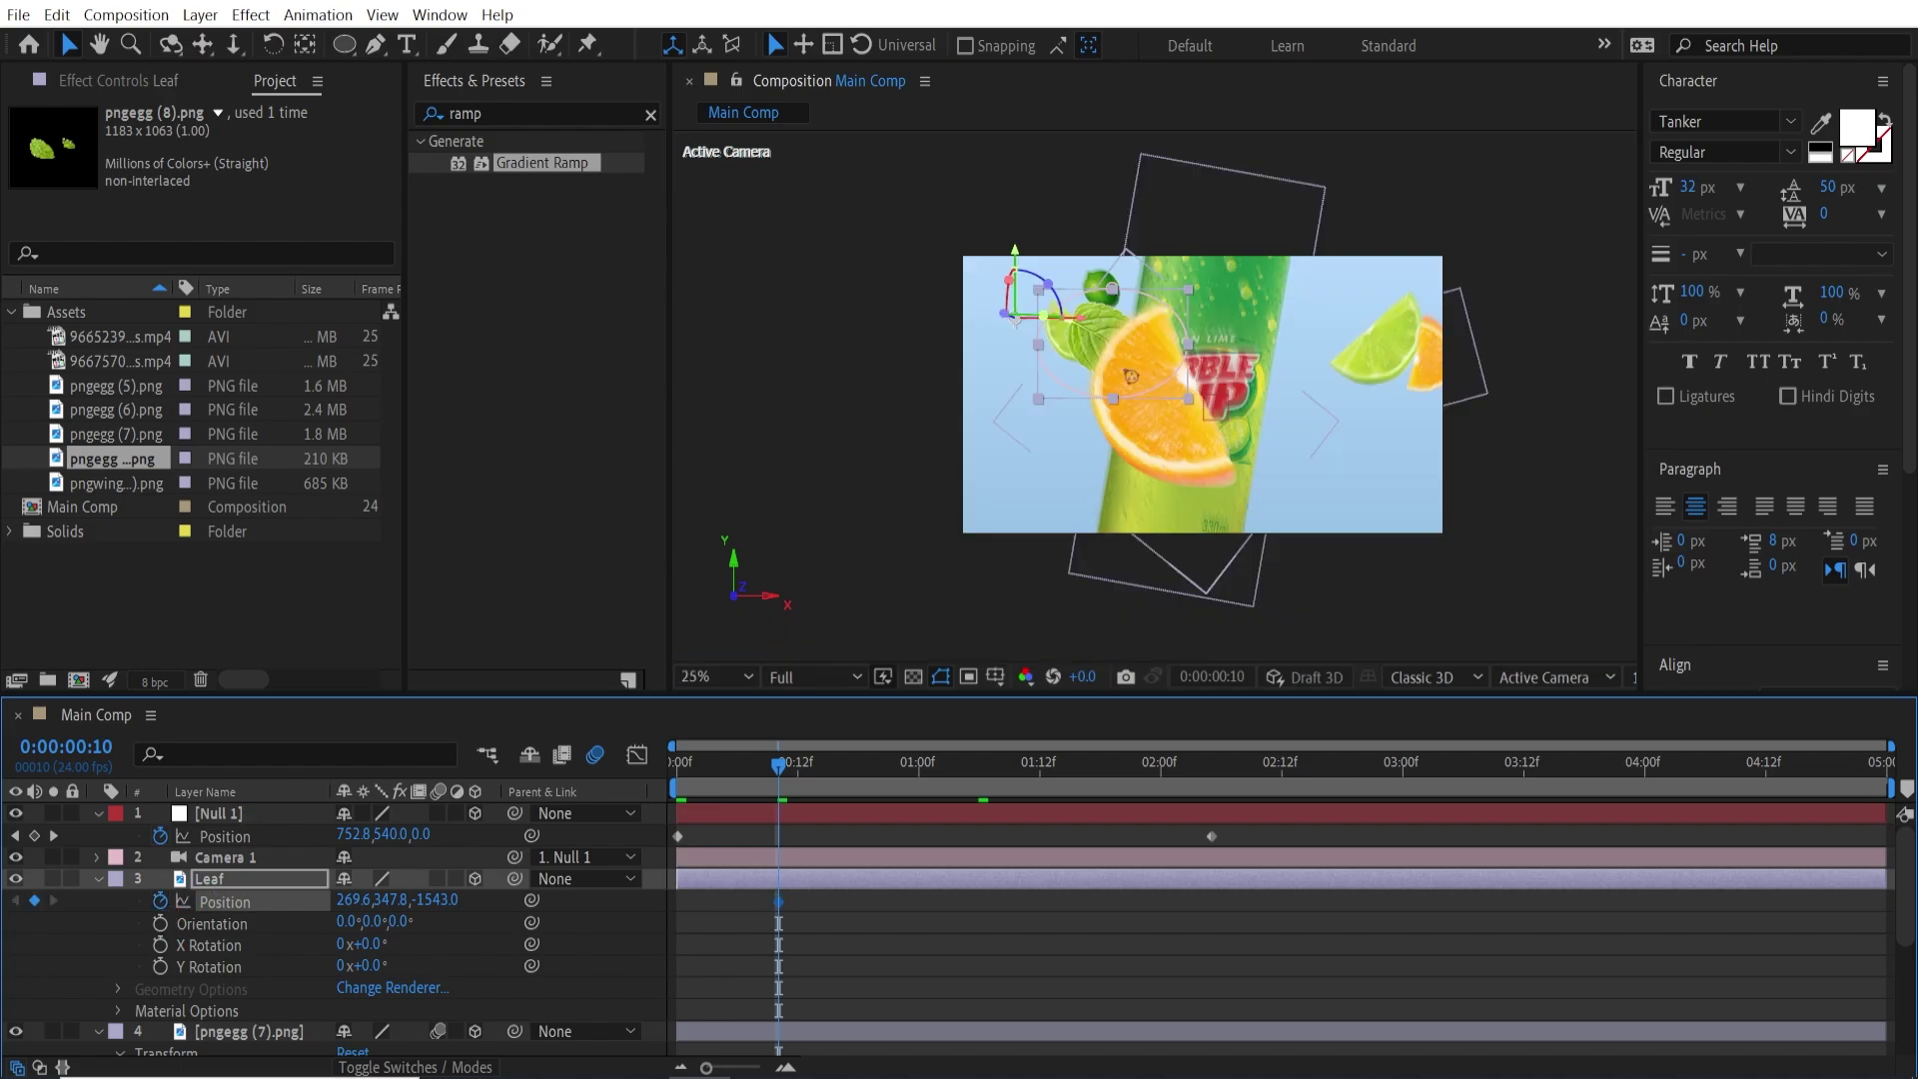
pyautogui.moveTo(1112, 337); pyautogui.dragTo(1121, 325)
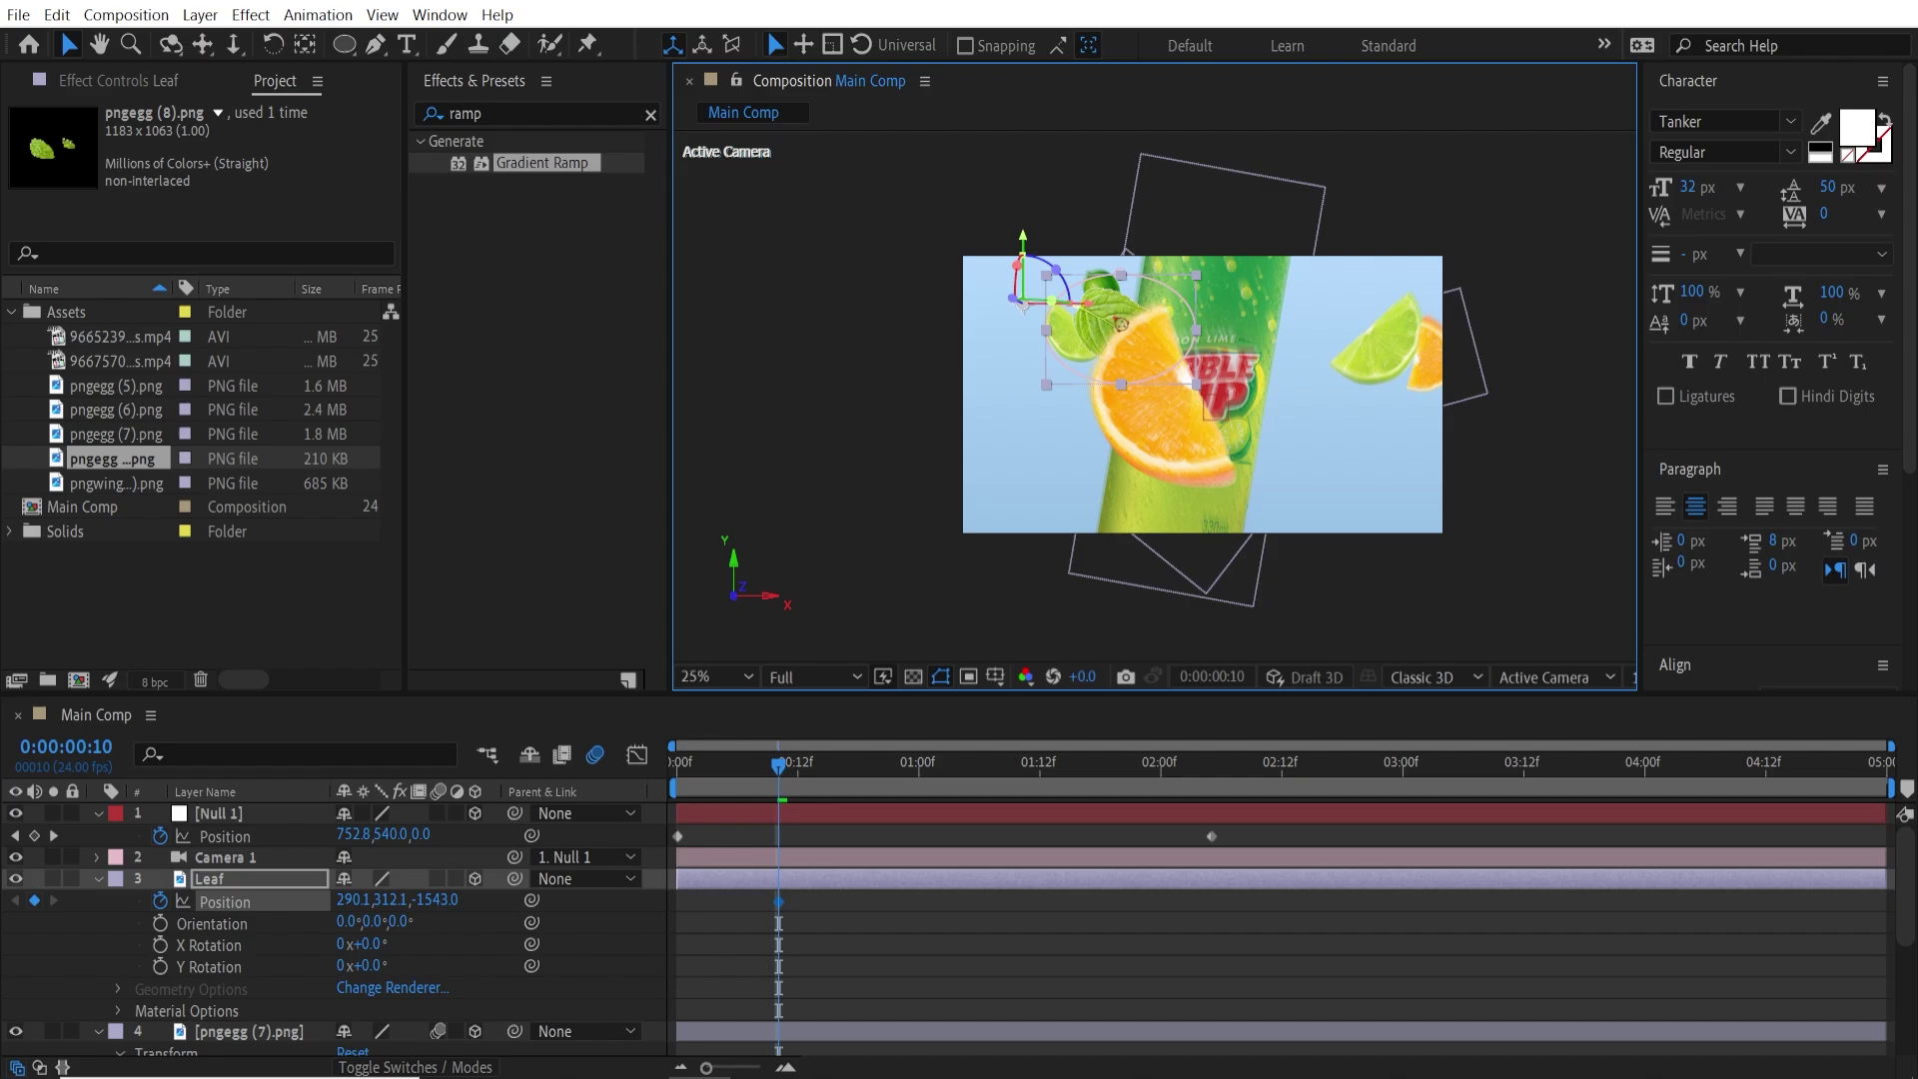
pyautogui.moveTo(780, 767); pyautogui.dragTo(543, 638)
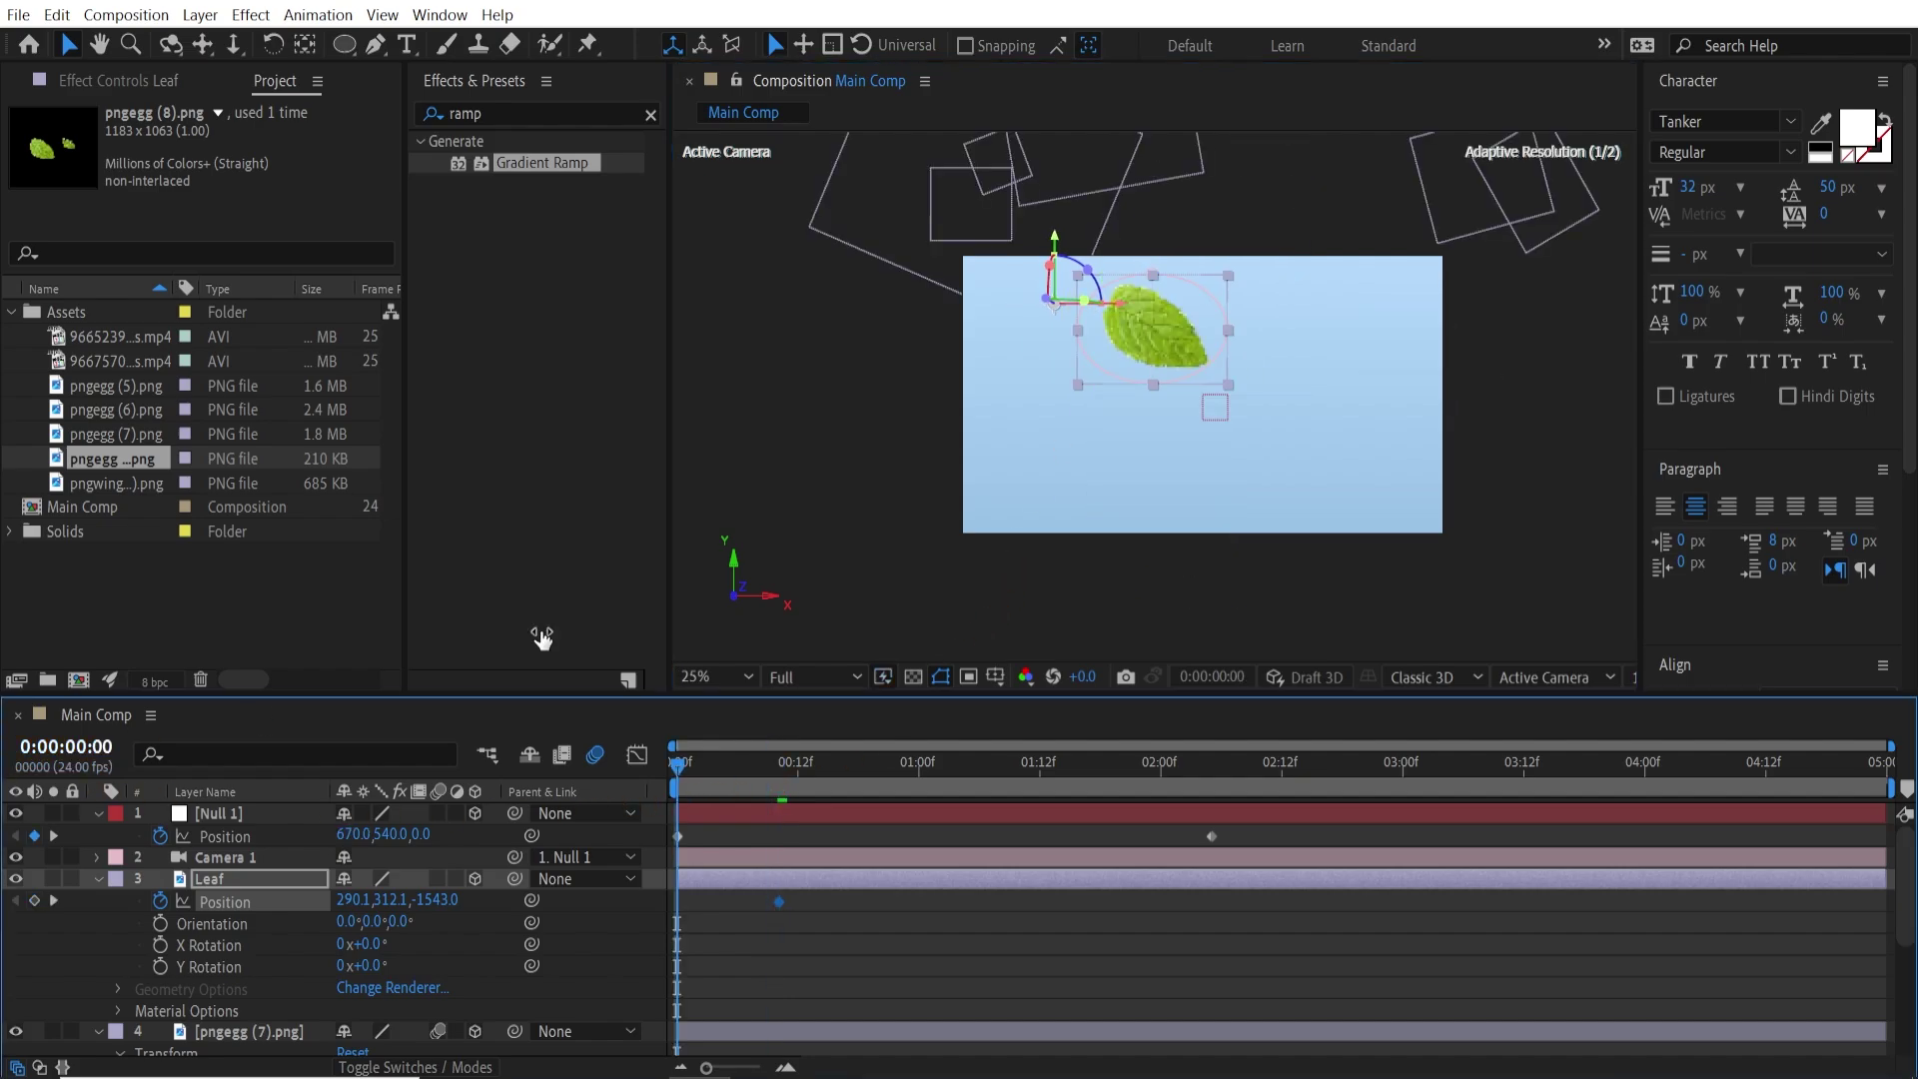
pyautogui.moveTo(1104, 298); pyautogui.dragTo(901, 141)
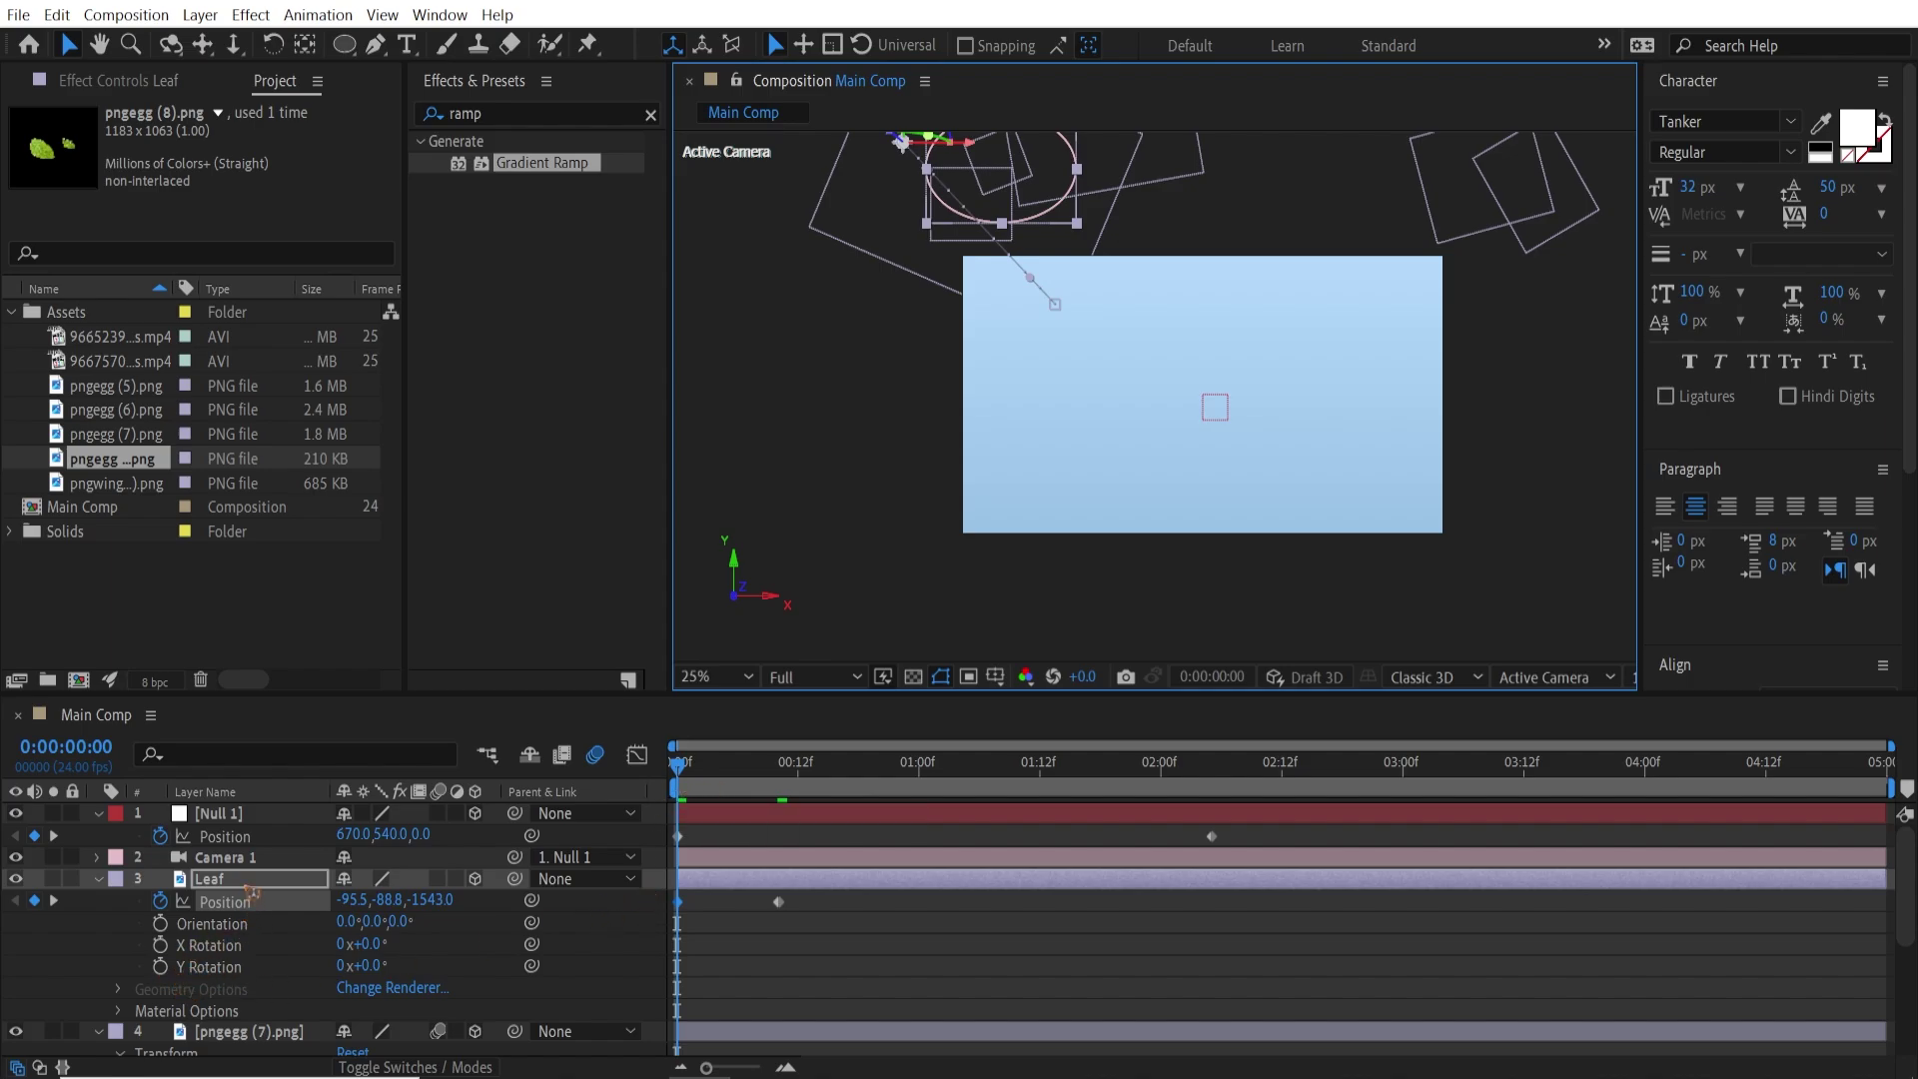
# Keyframe Leaf's Z Rotation at 0° at 0:00:00:10 and -10° at 0:00:00:00.
pyautogui.hotkey('shift', 'r')
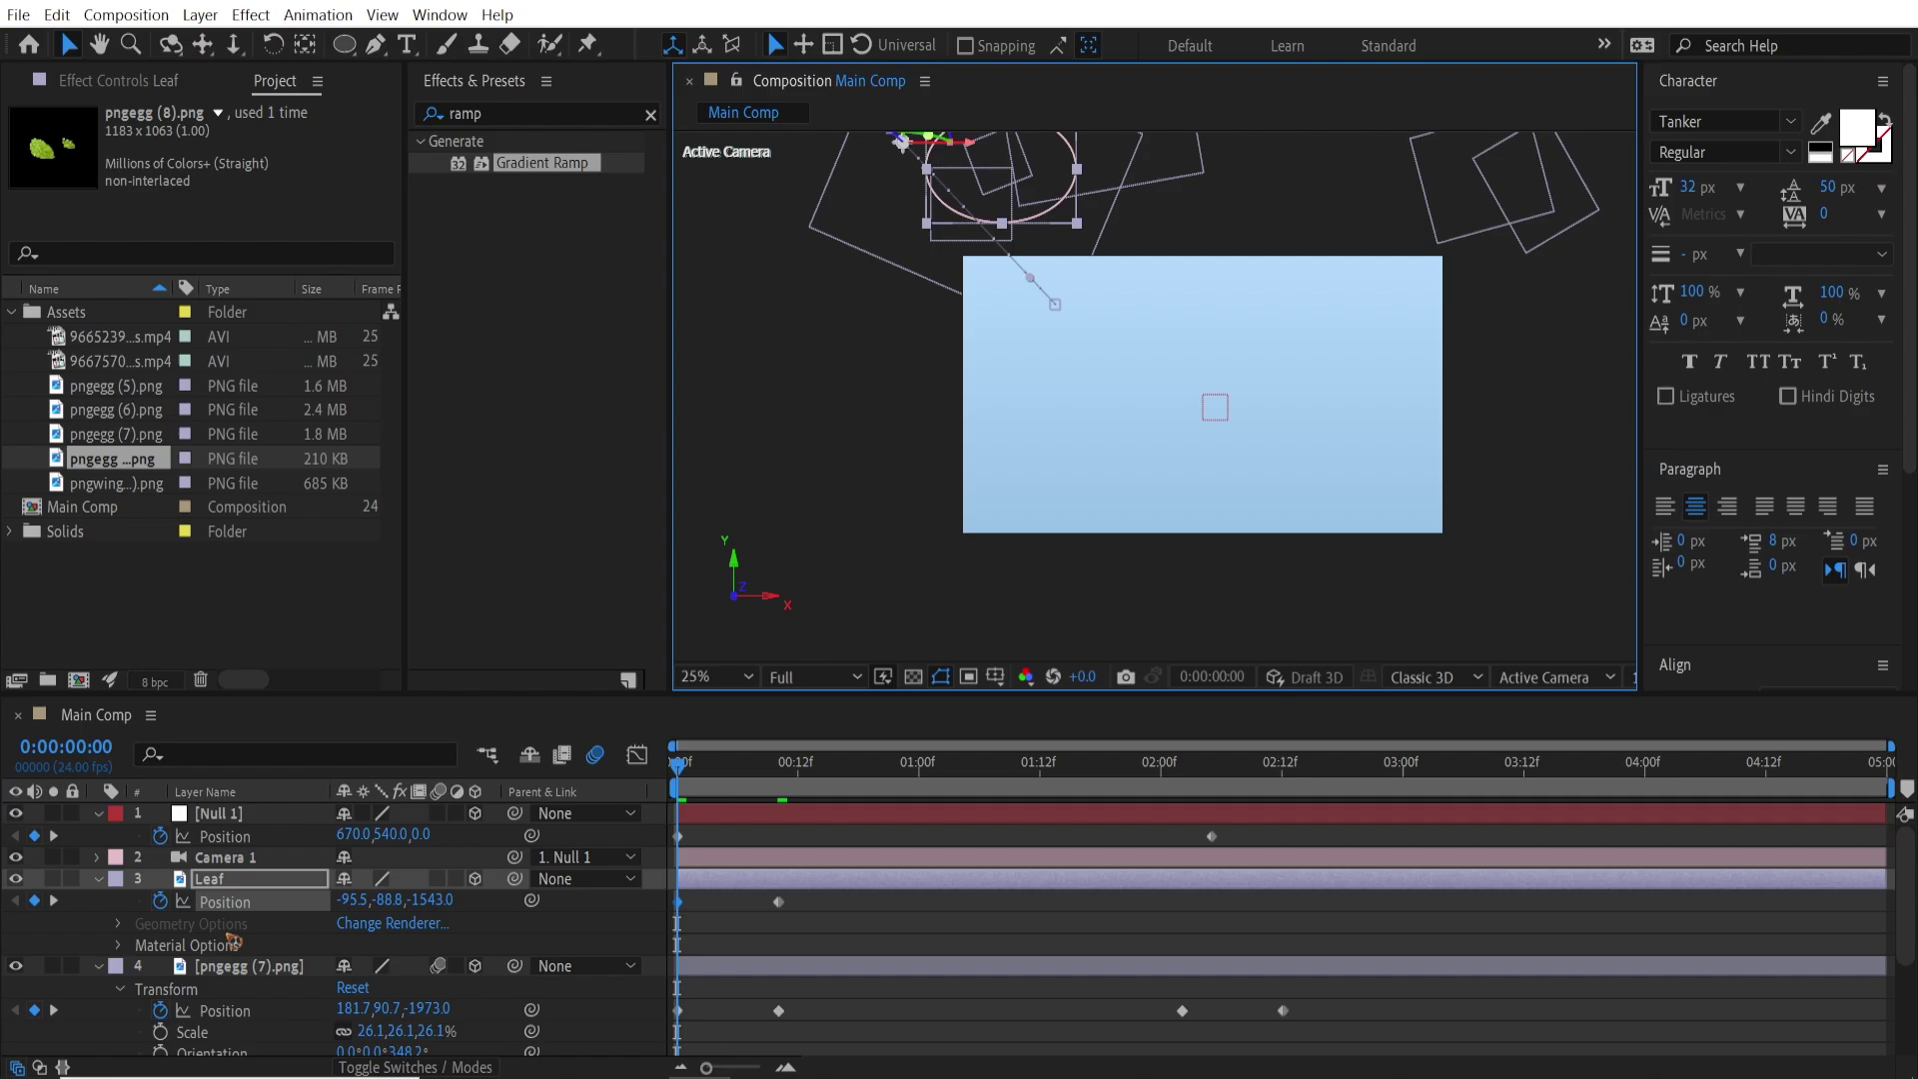
pyautogui.hotkey('shift', 'r')
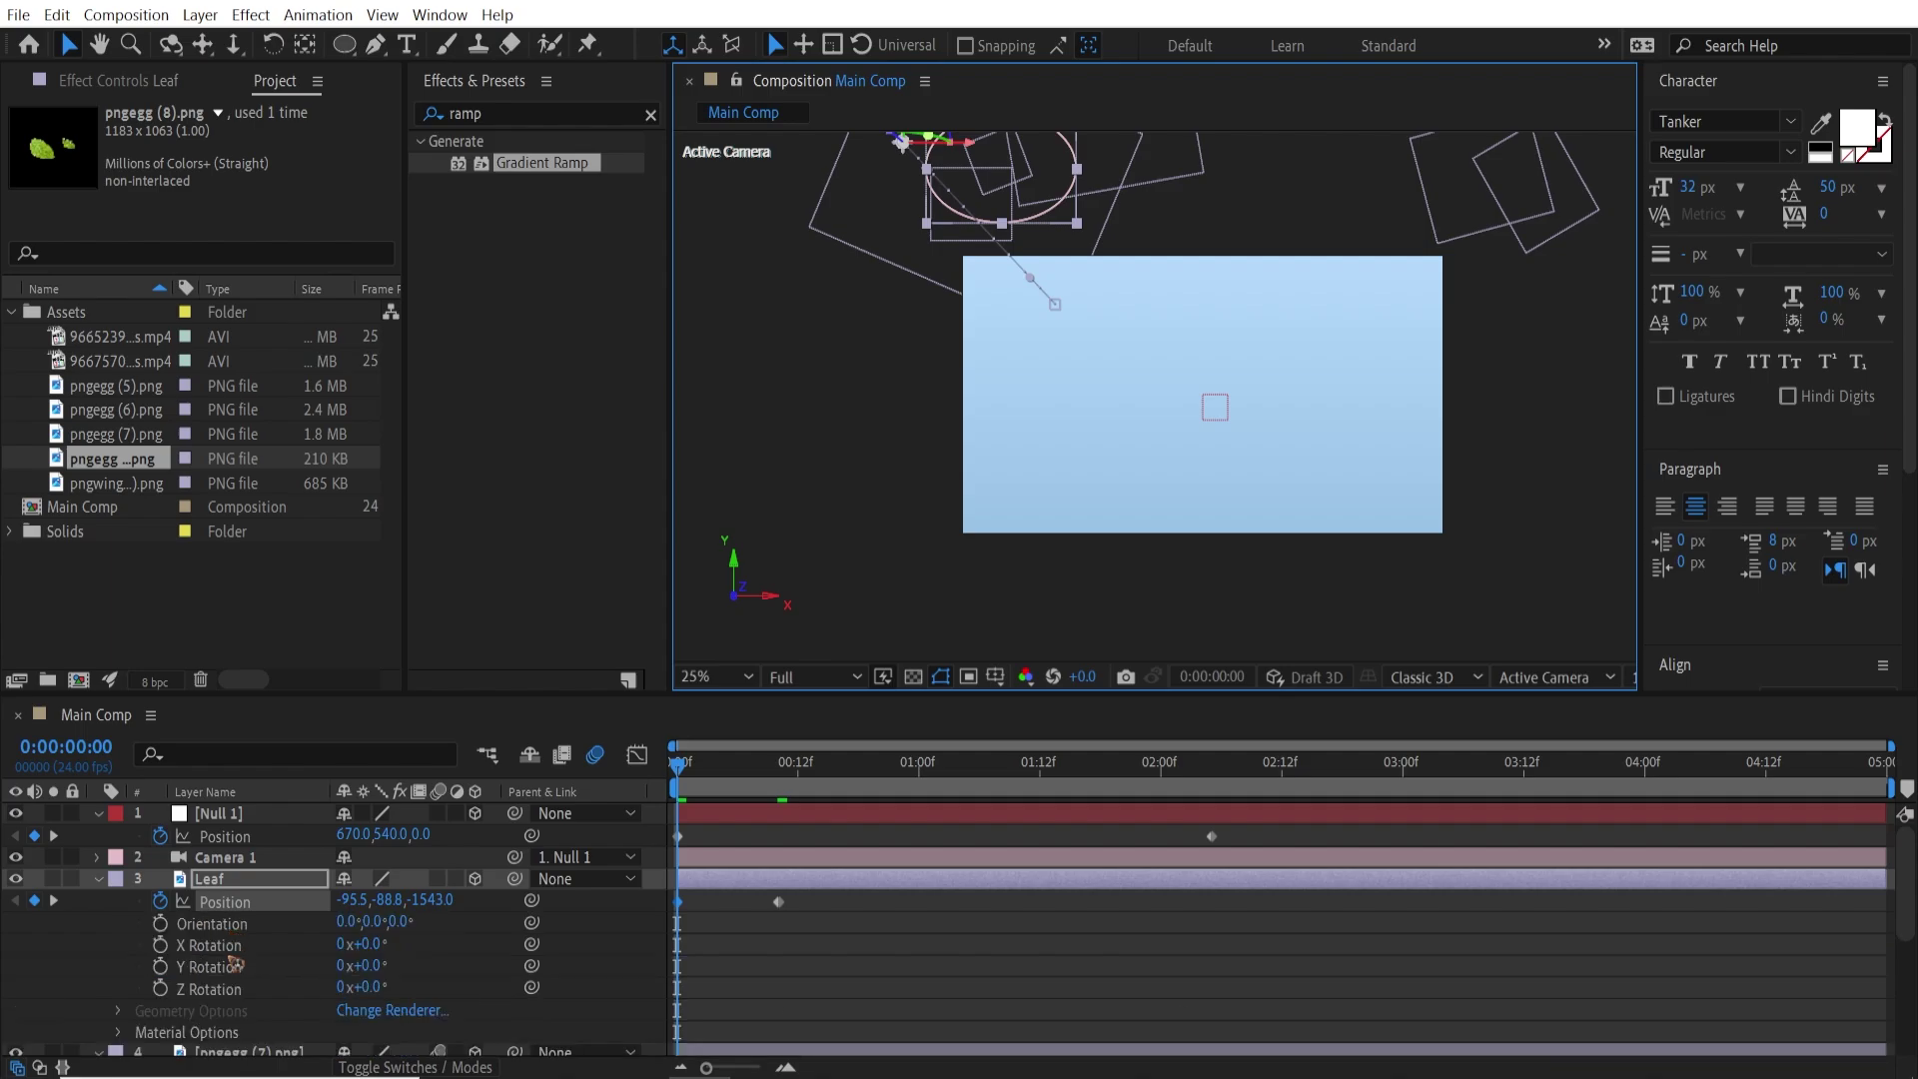
pyautogui.click(162, 989)
pyautogui.moveTo(682, 767)
pyautogui.mouseDown()
pyautogui.moveTo(782, 802)
pyautogui.moveTo(746, 762)
pyautogui.moveTo(678, 763)
pyautogui.mouseUp()
pyautogui.moveTo(371, 989); pyautogui.dragTo(358, 989)
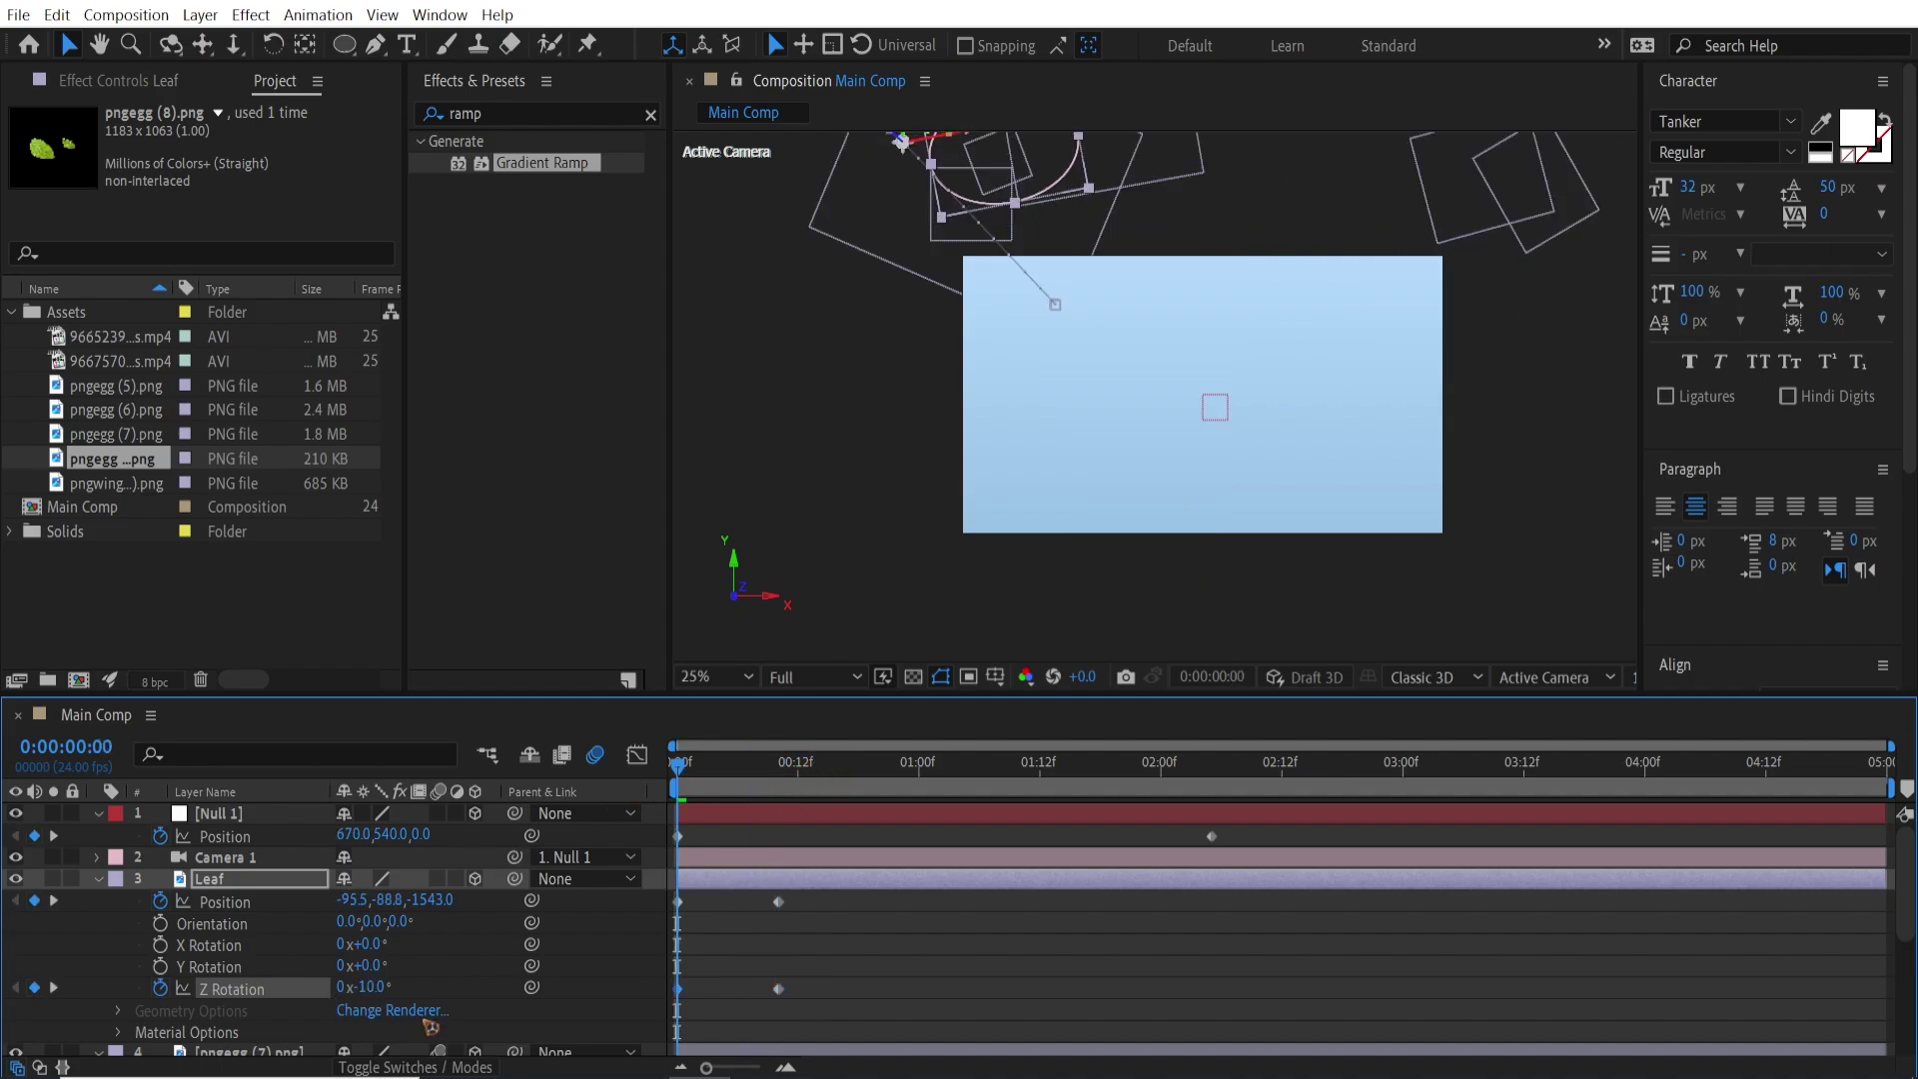
# Preview the leaf's entrance and enable motion blur on the Leaf layer.
pyautogui.press('space')
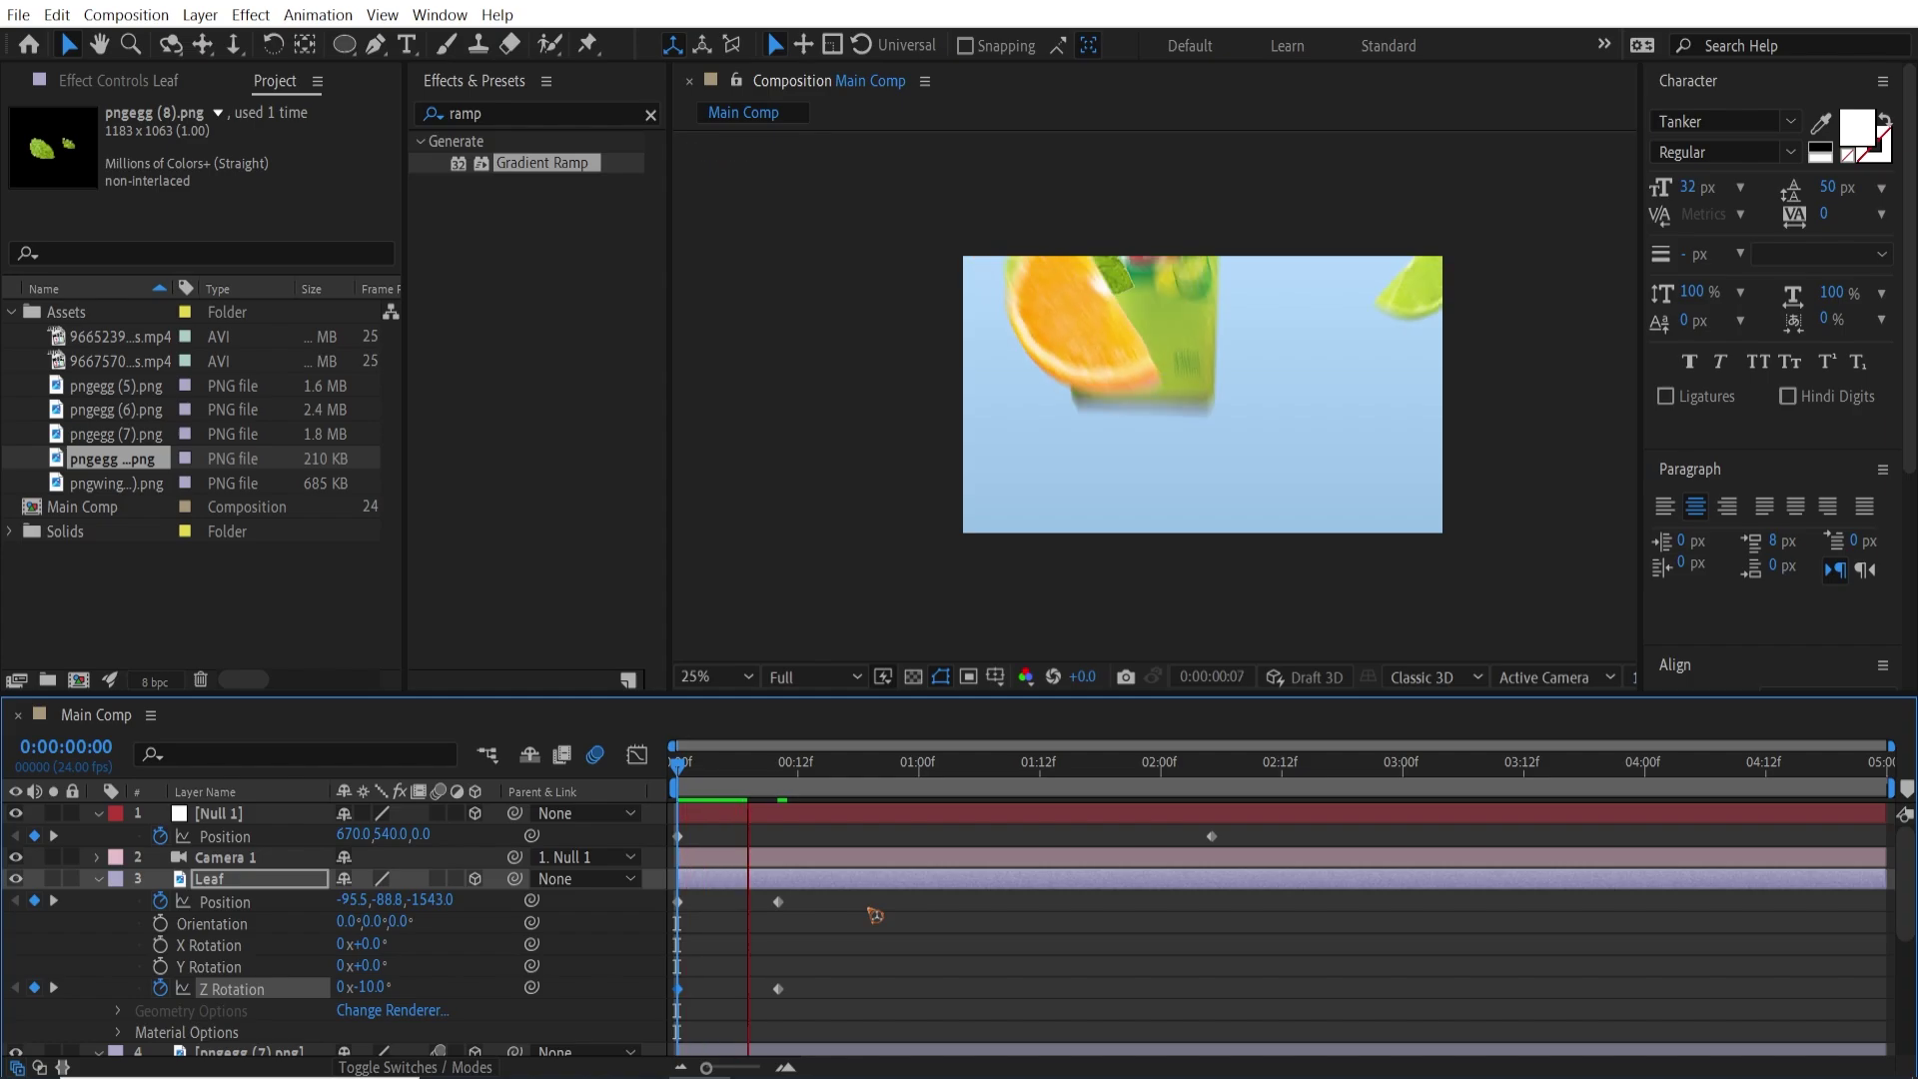
pyautogui.press('space')
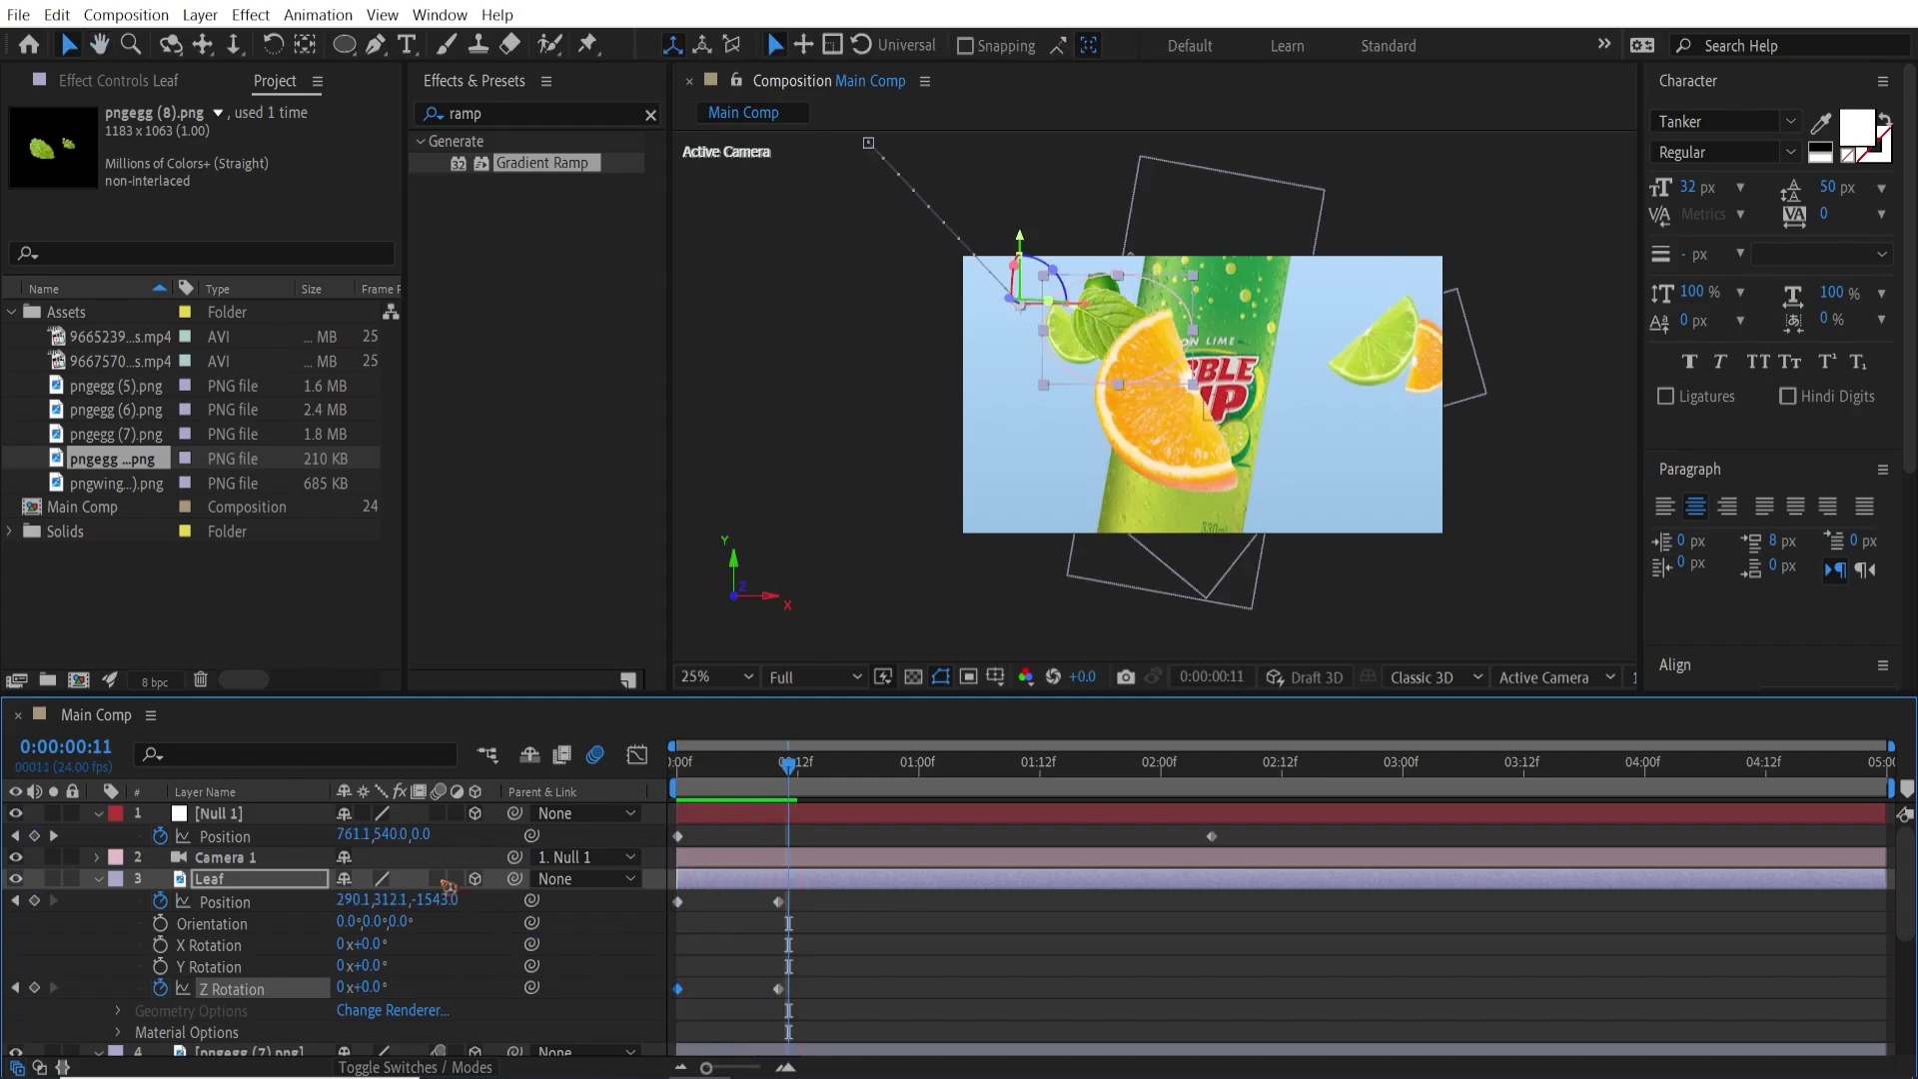
pyautogui.click(779, 765)
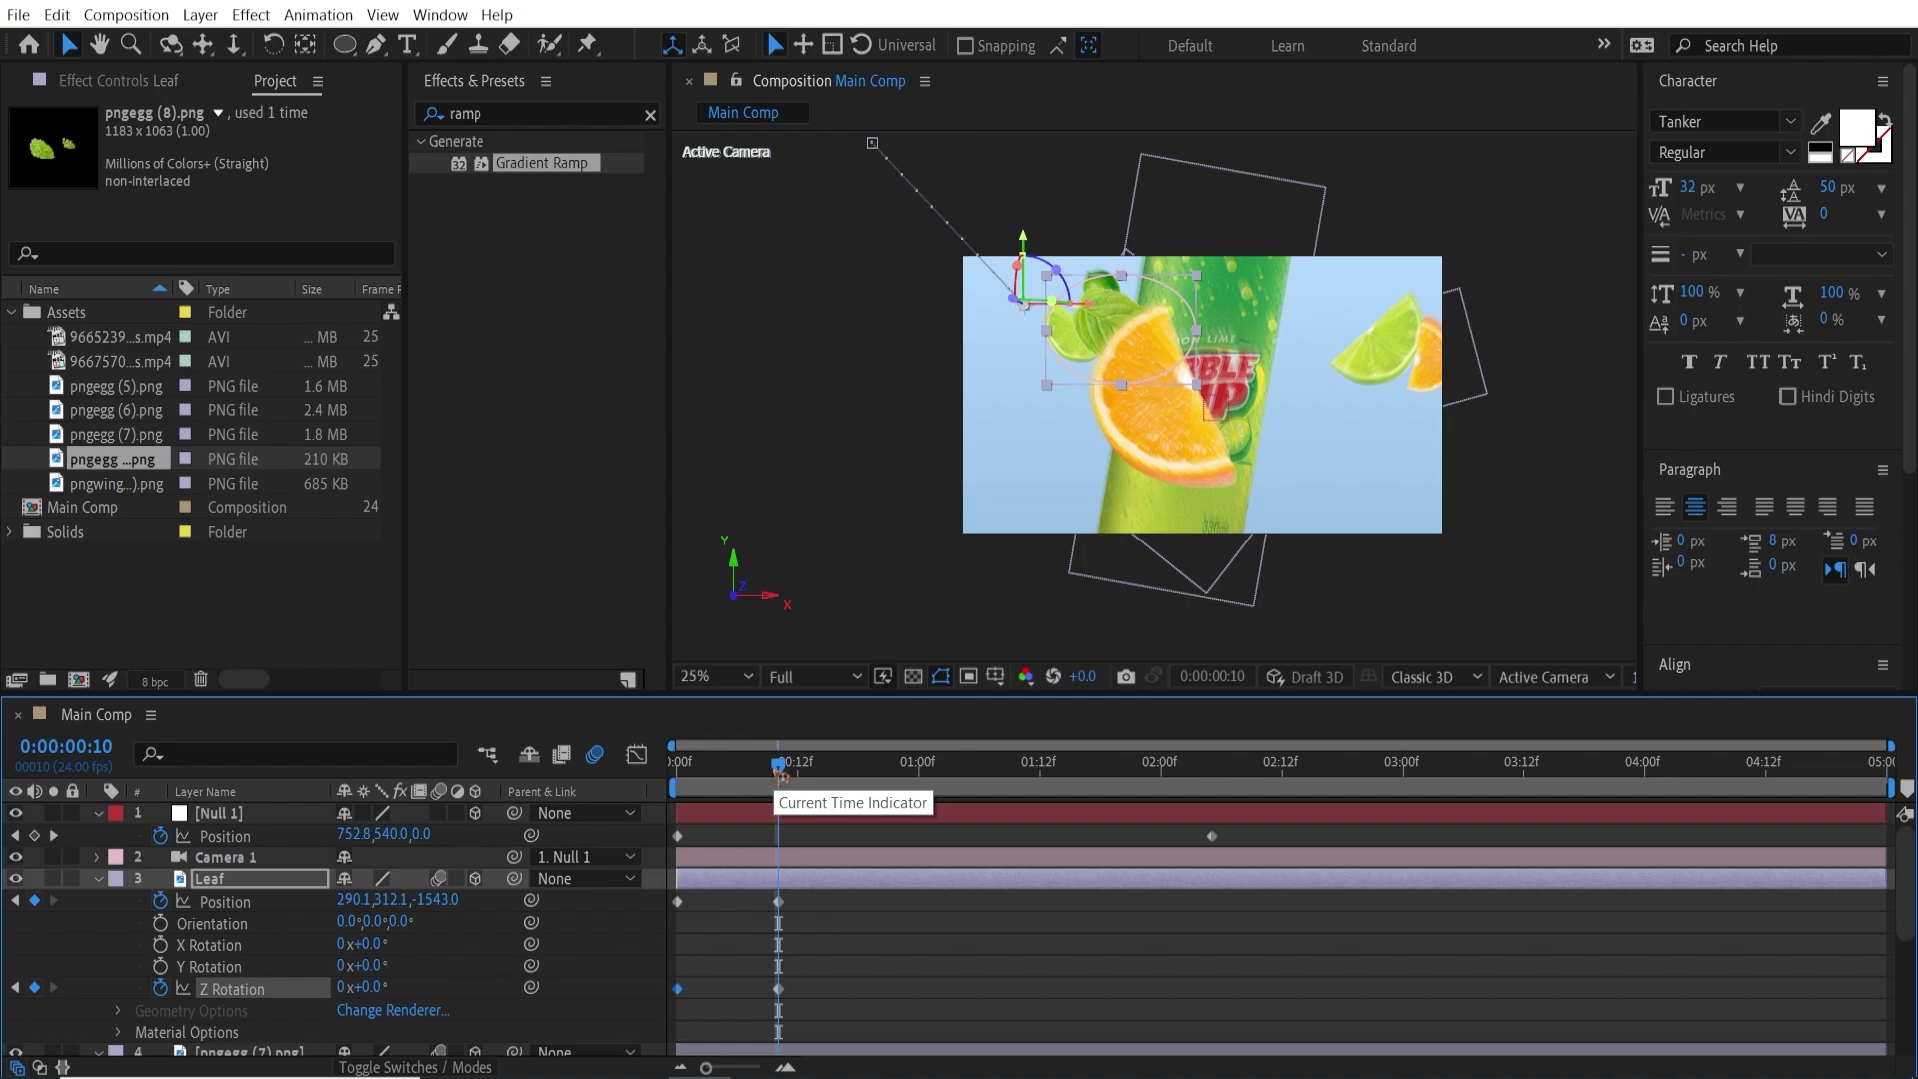
# At 0:00:02:02, keyframe Leaf's Position at about 936.1, 529.1, -1543 and its Z Rotation at 13°.
pyautogui.moveTo(779, 765); pyautogui.dragTo(1182, 765)
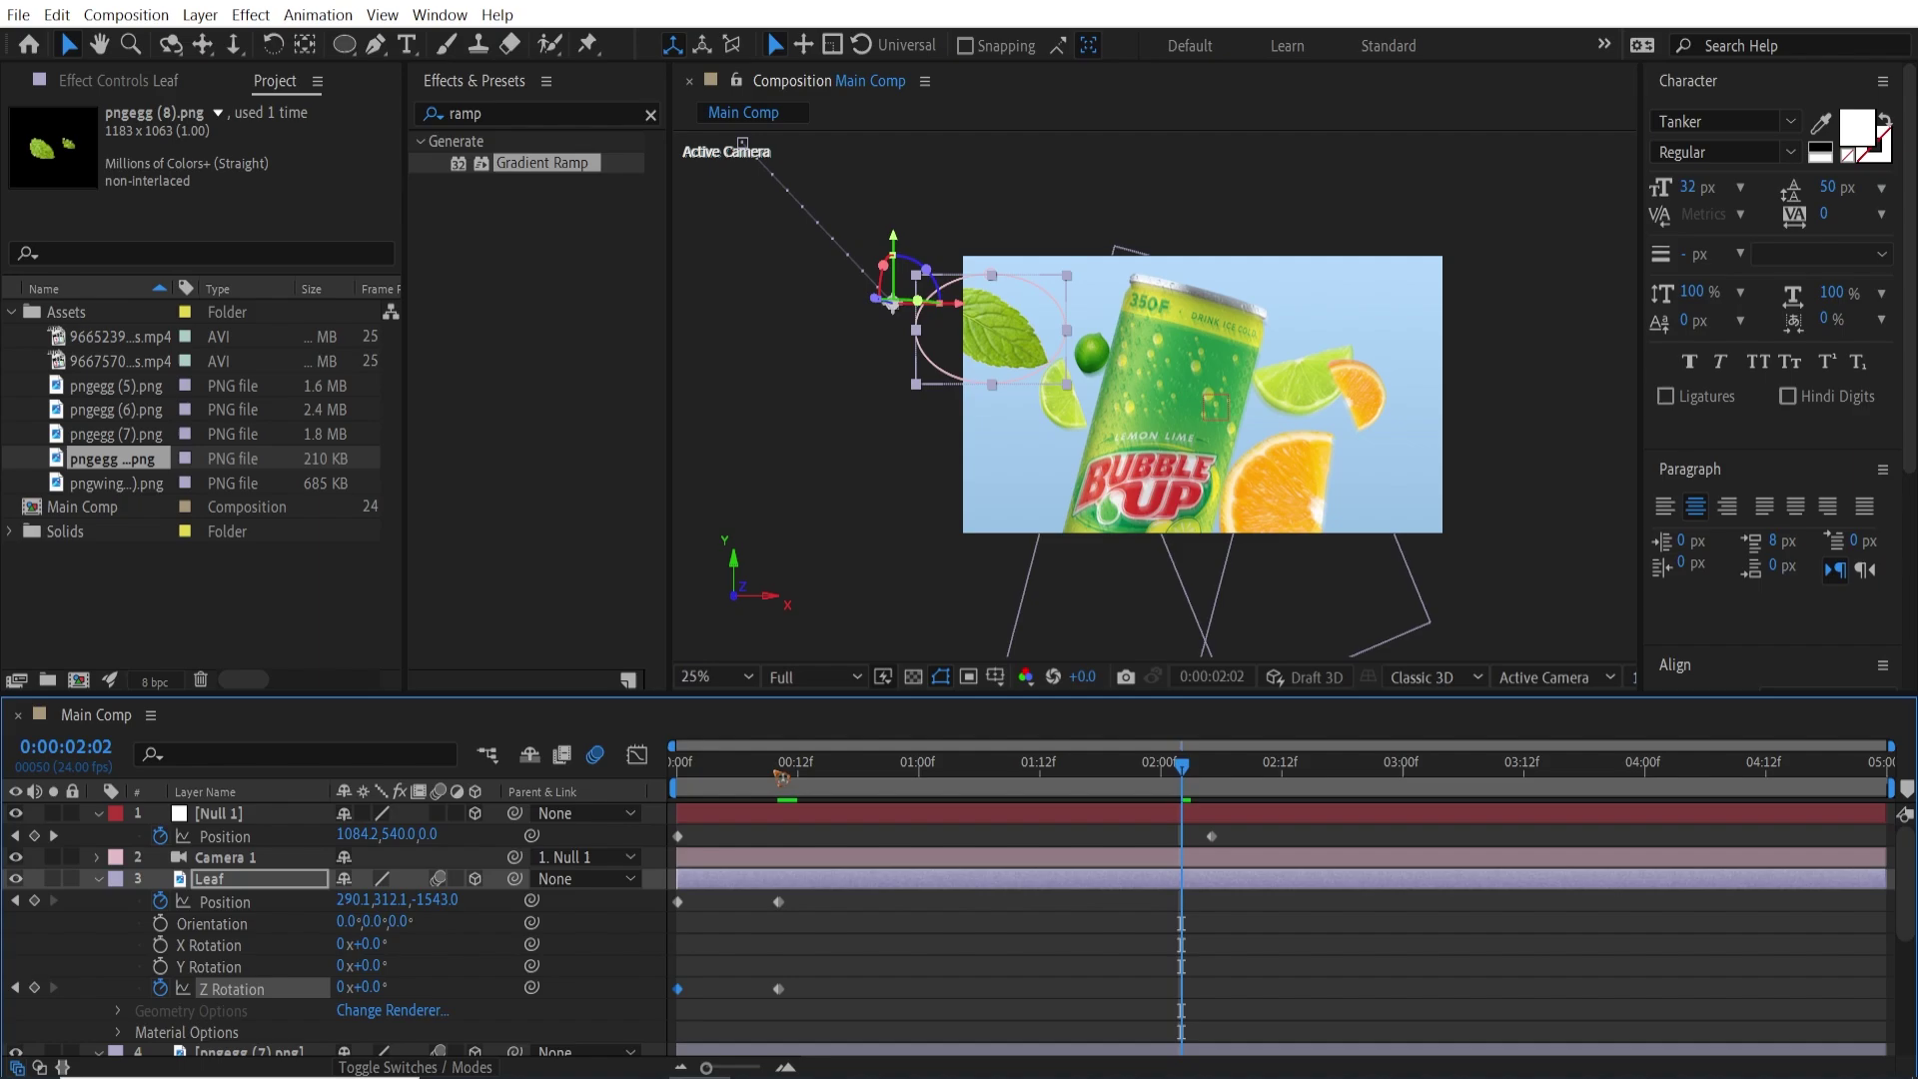
pyautogui.moveTo(1005, 345); pyautogui.dragTo(1247, 421)
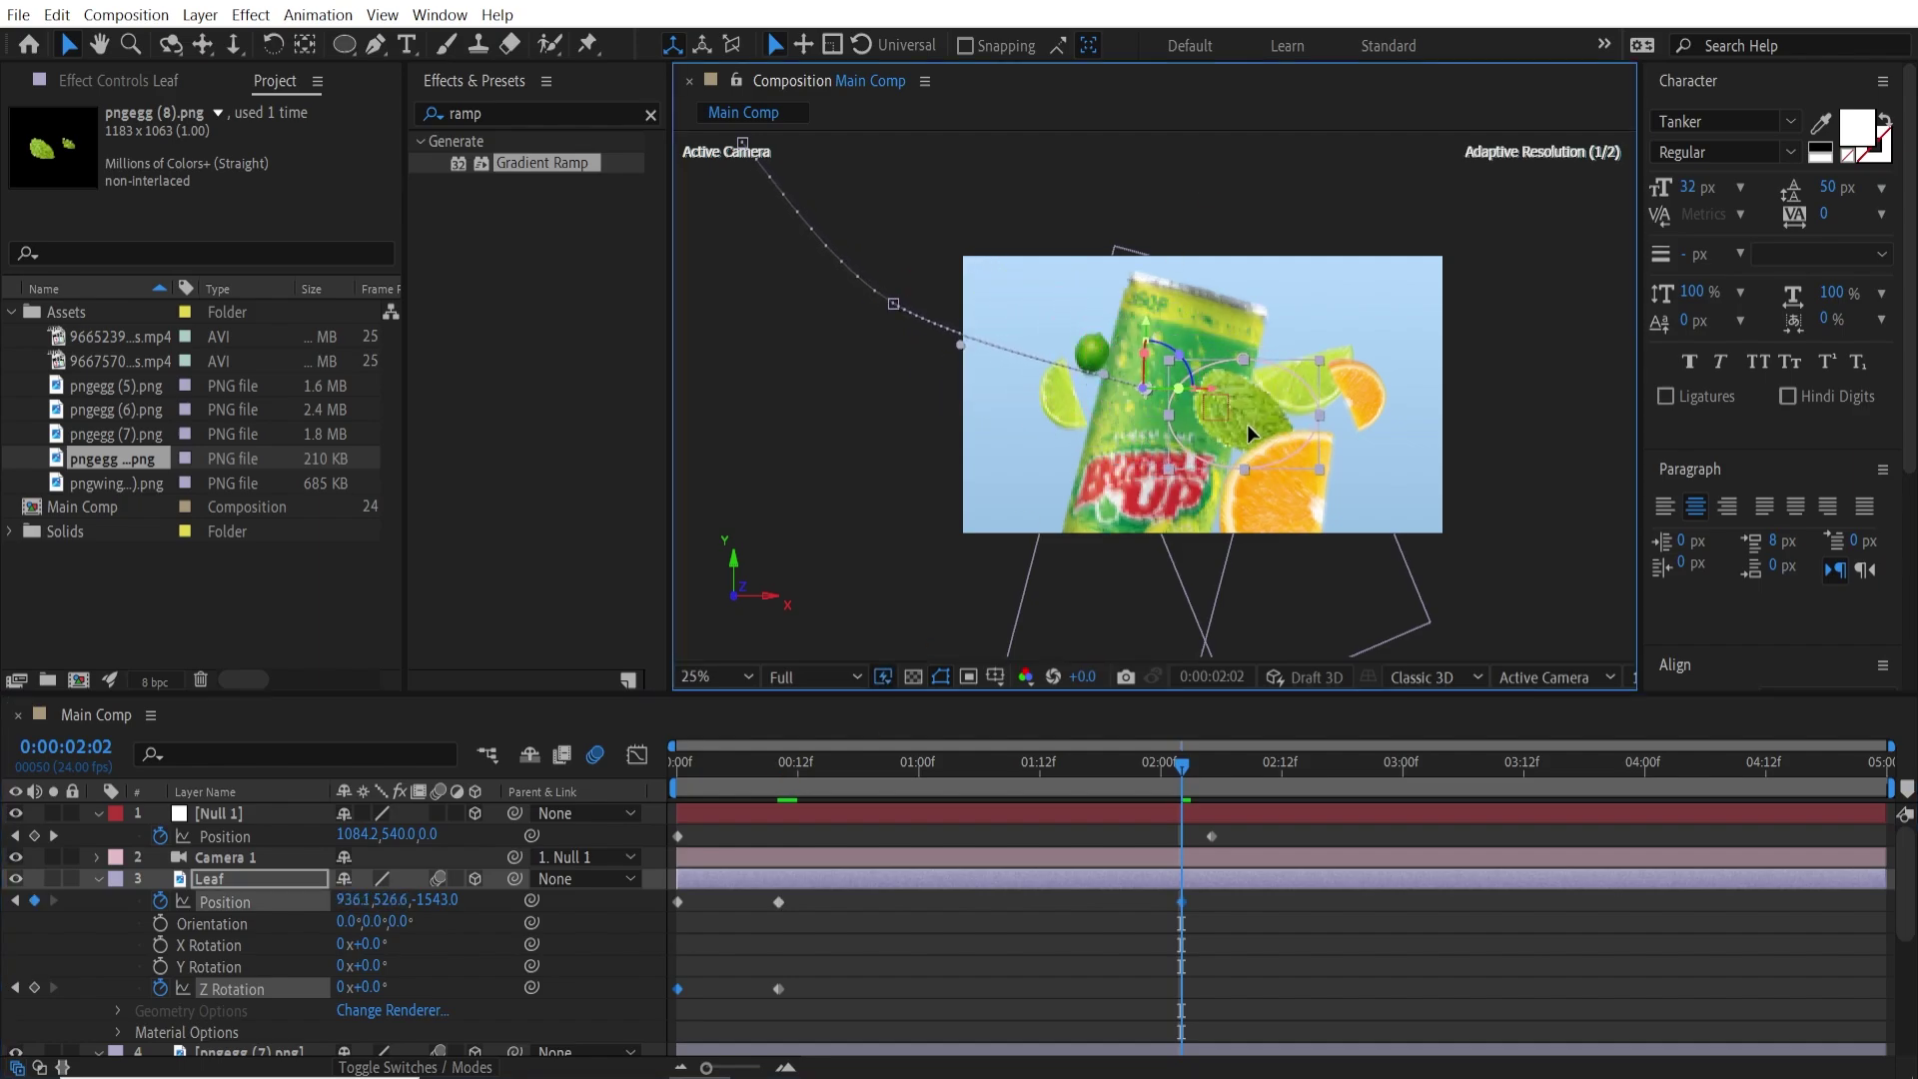
pyautogui.click(1178, 1013)
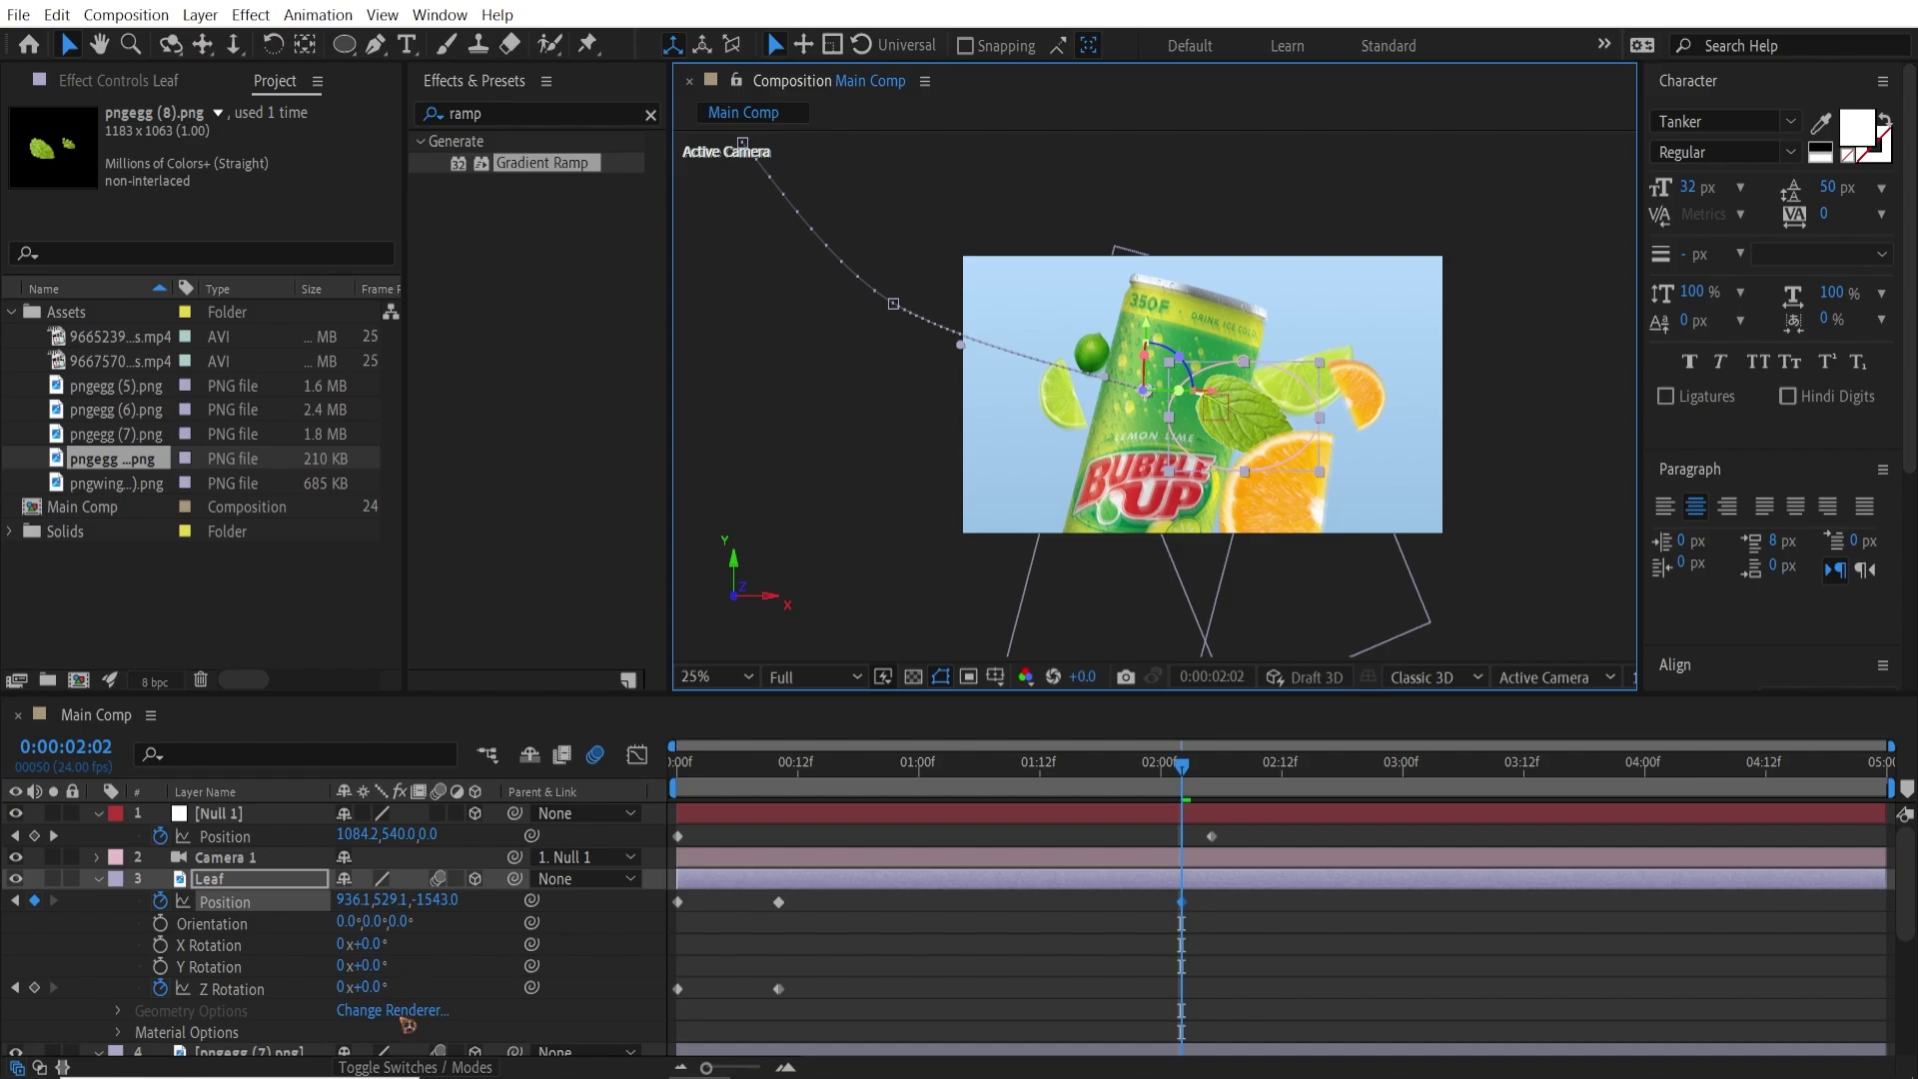
pyautogui.moveTo(371, 987); pyautogui.dragTo(380, 987)
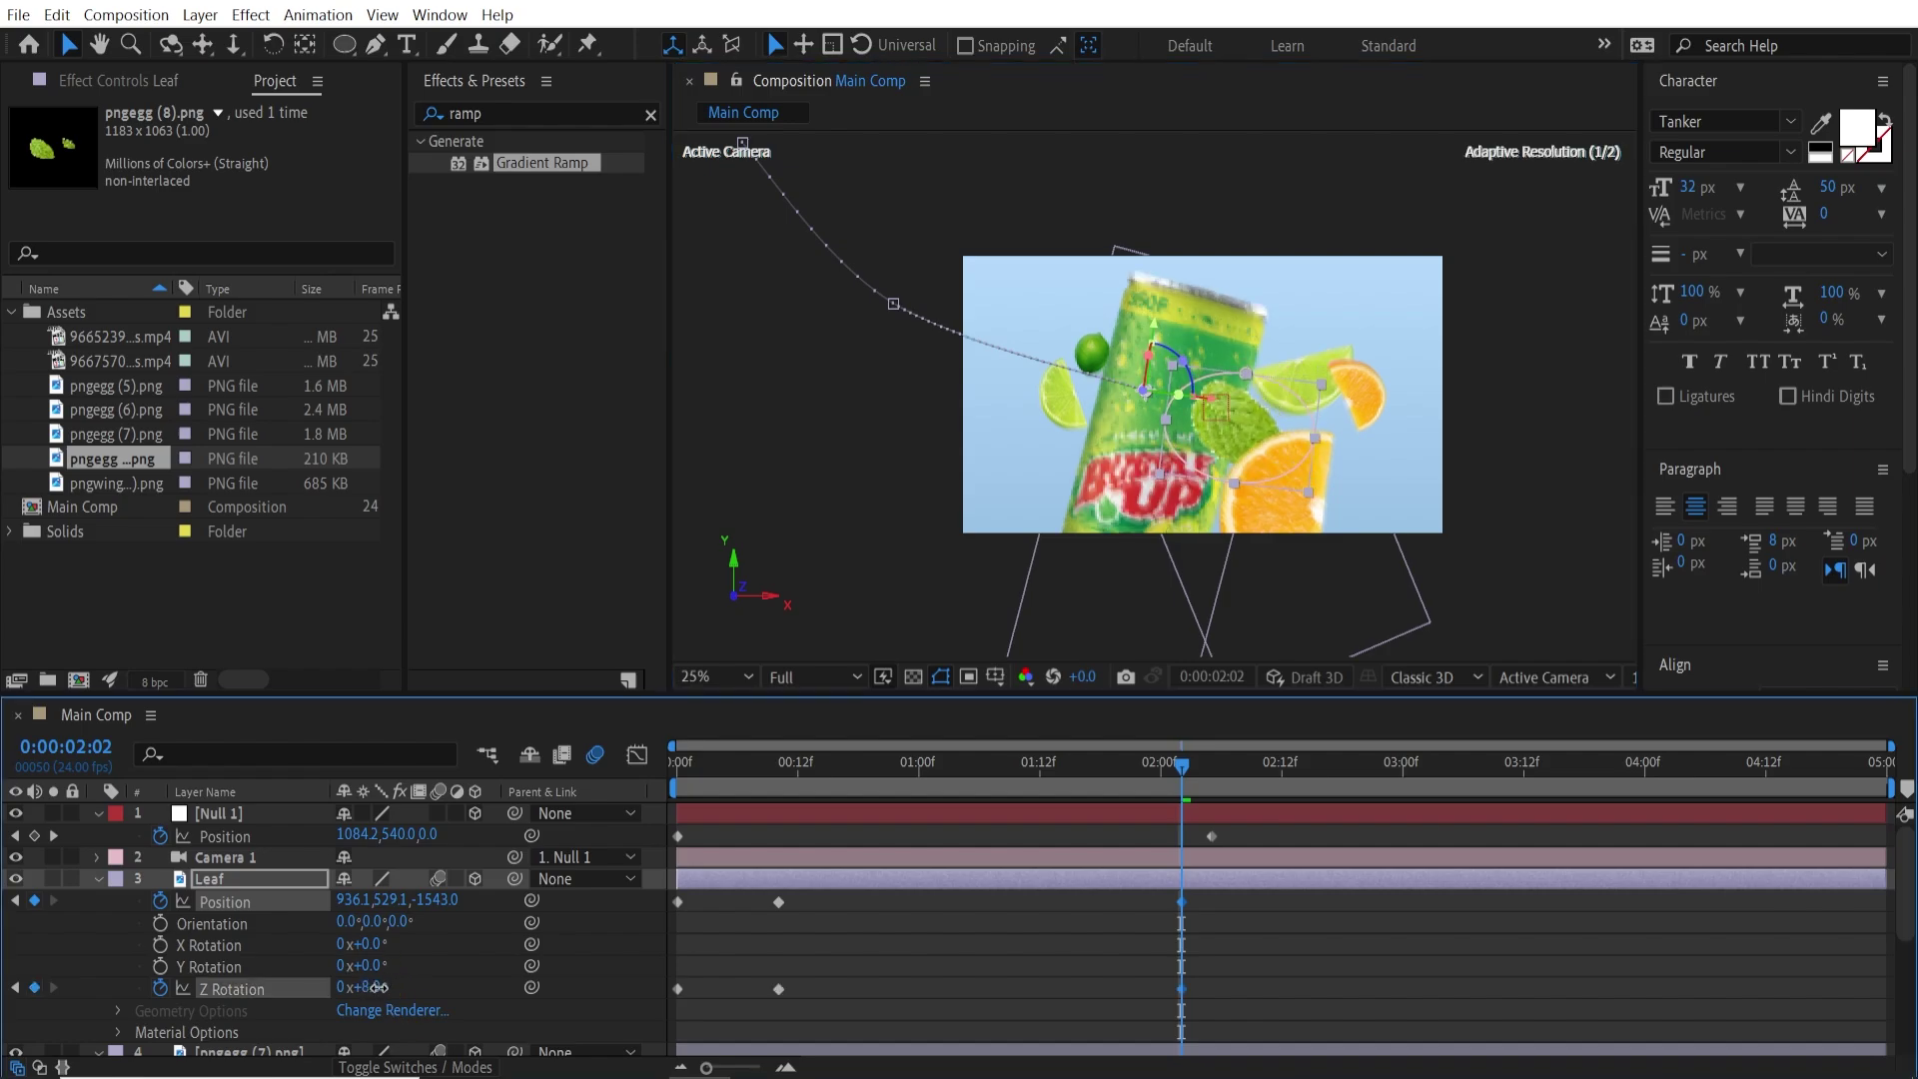
# Preview the leaf's drift and keyframe its Position and Z Rotation at 0:00:02:12 for an exit toward the frame's lower-right corner.
pyautogui.press('space')
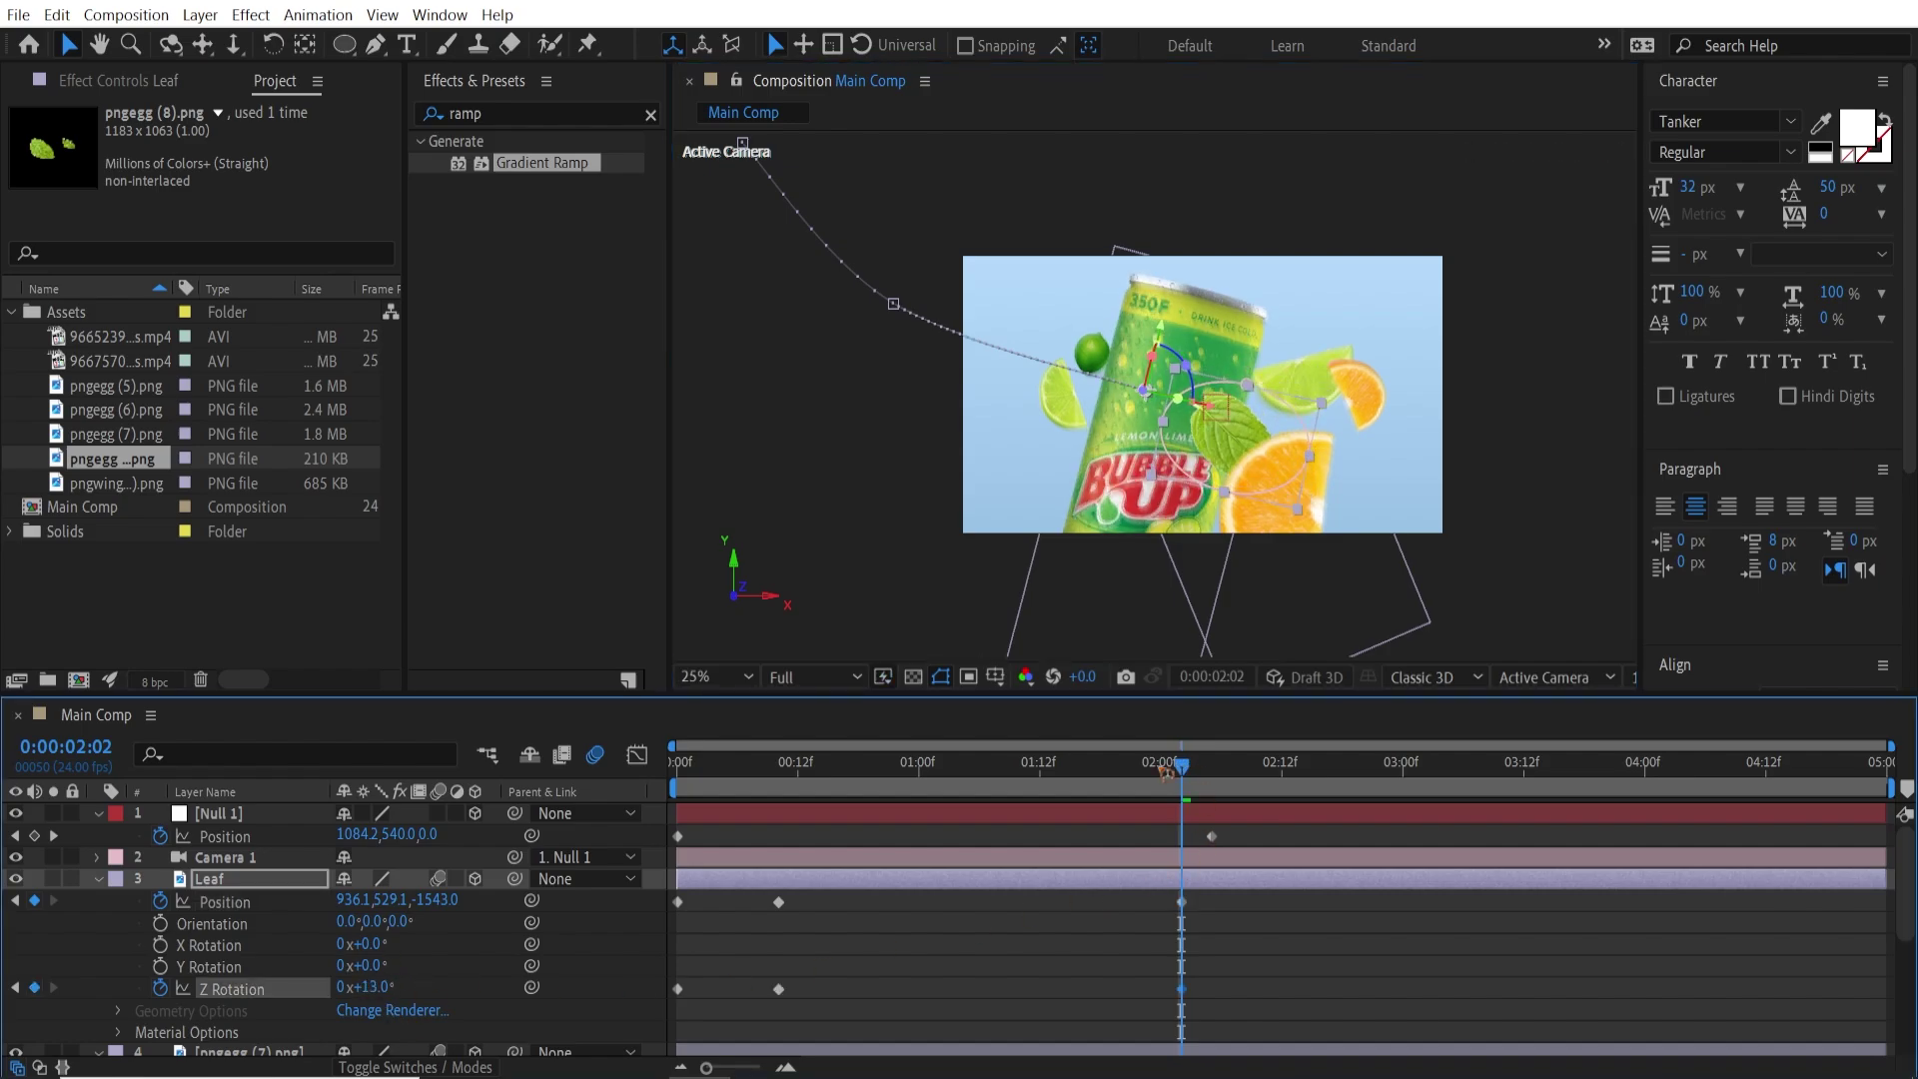
pyautogui.moveTo(823, 802); pyautogui.dragTo(674, 880)
pyautogui.press('space')
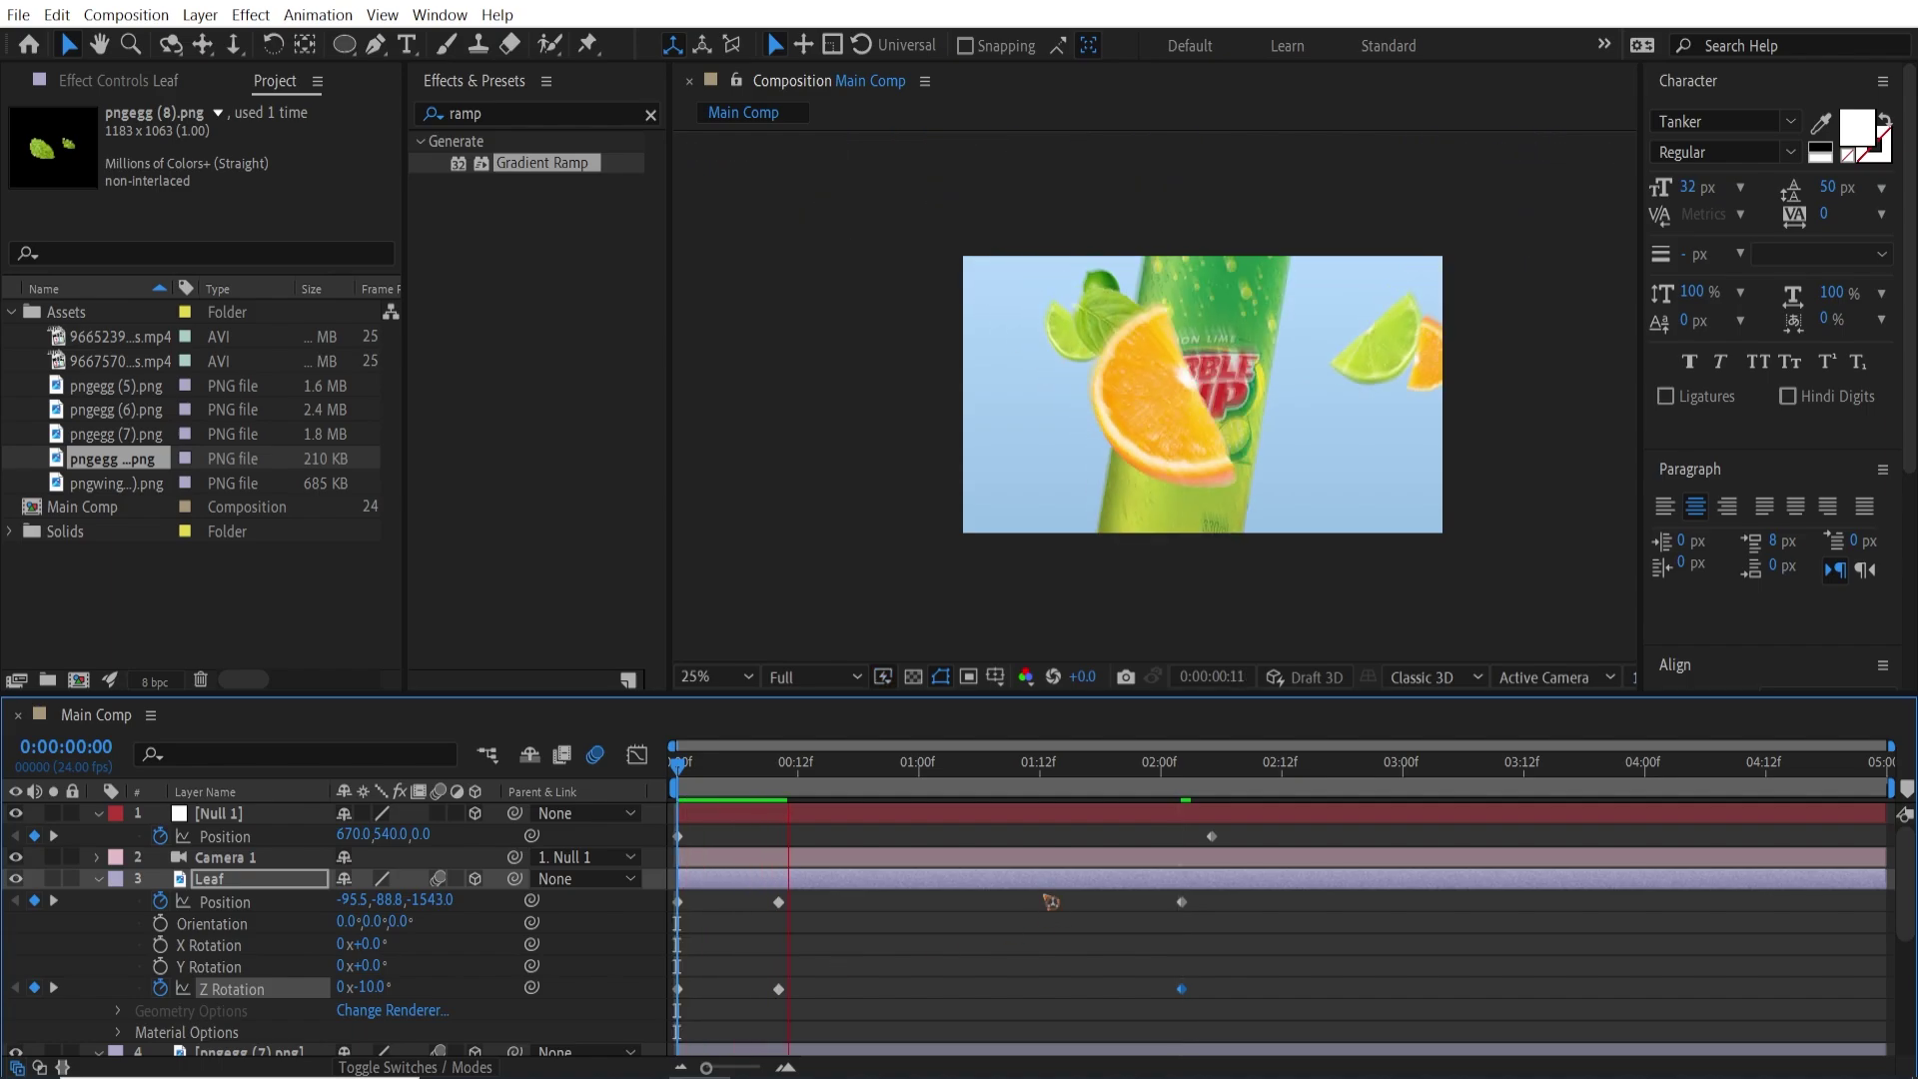
pyautogui.press('space')
pyautogui.press('space')
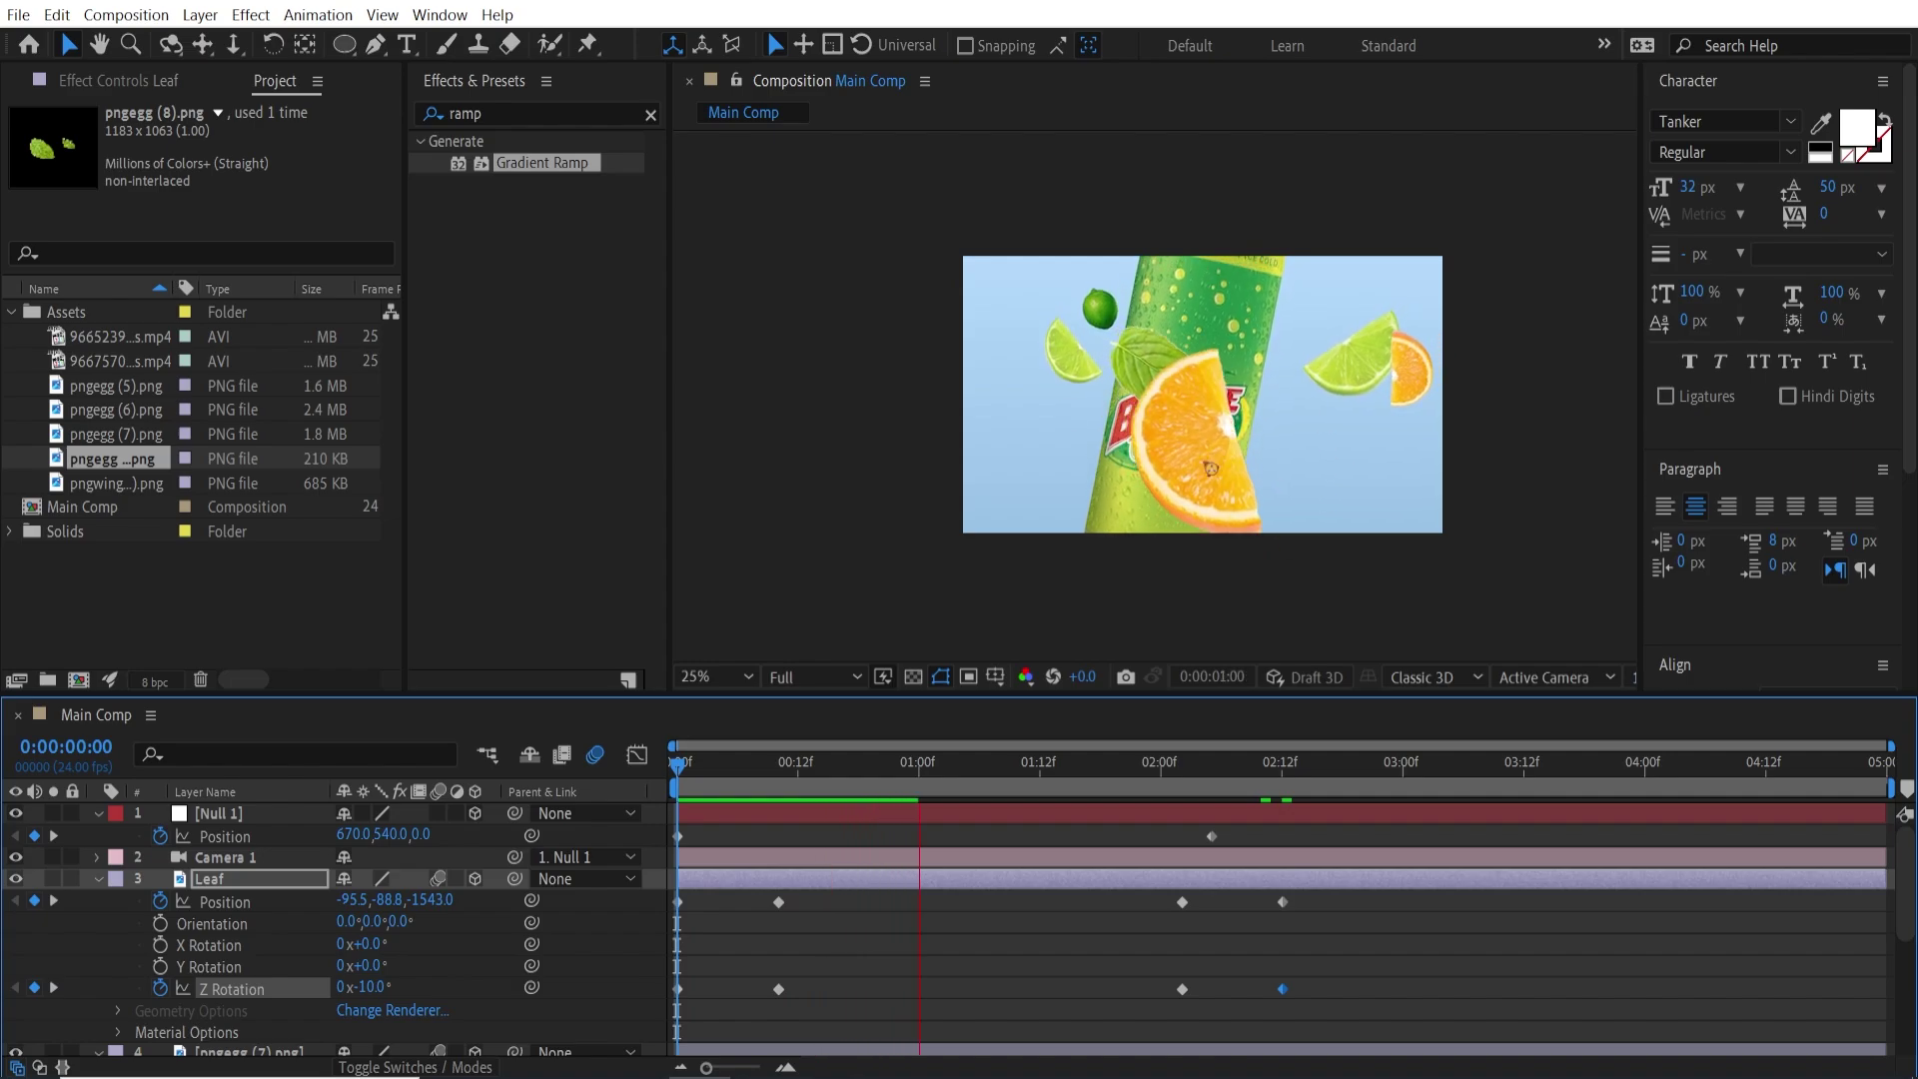
# Move the leaf slightly up and left at its 0:00:02:02 Position keyframe and preview the animation.
pyautogui.moveTo(1090, 775); pyautogui.dragTo(1185, 792)
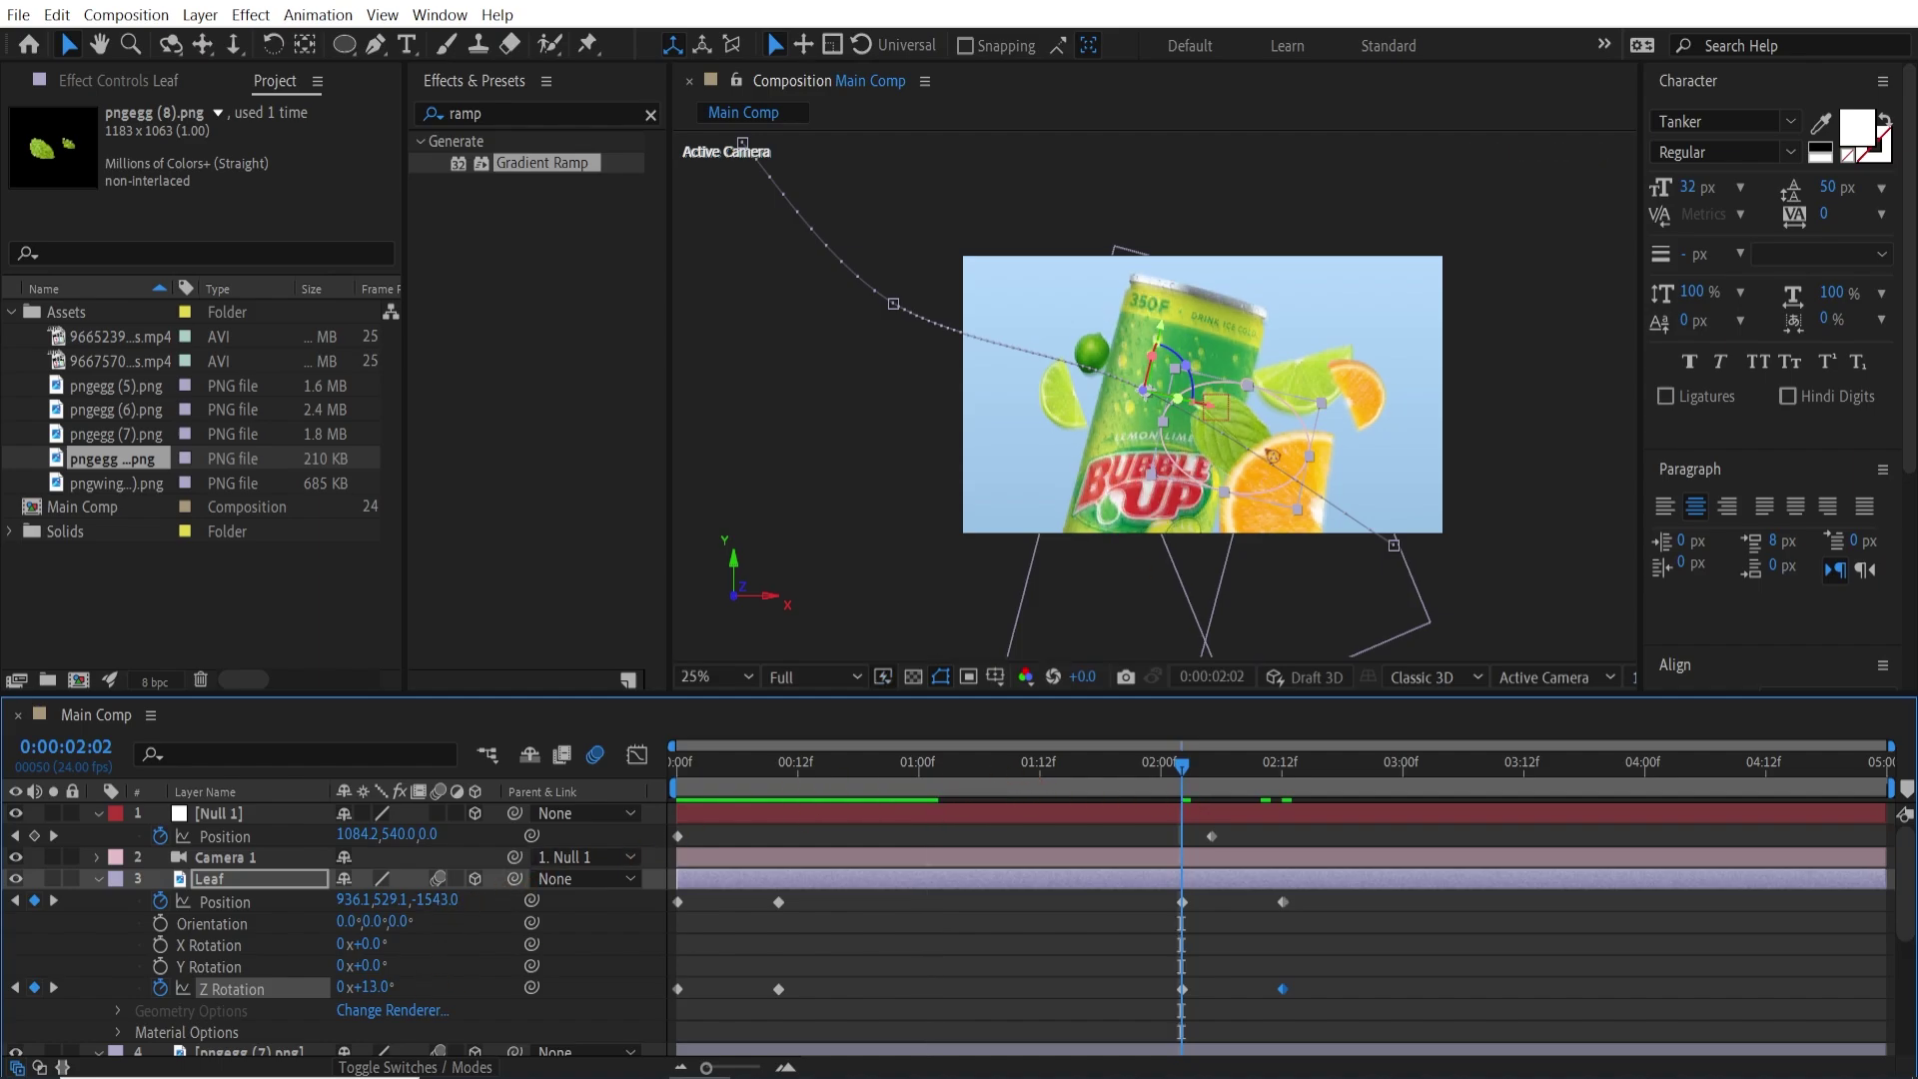
pyautogui.moveTo(1239, 432); pyautogui.dragTo(1208, 401)
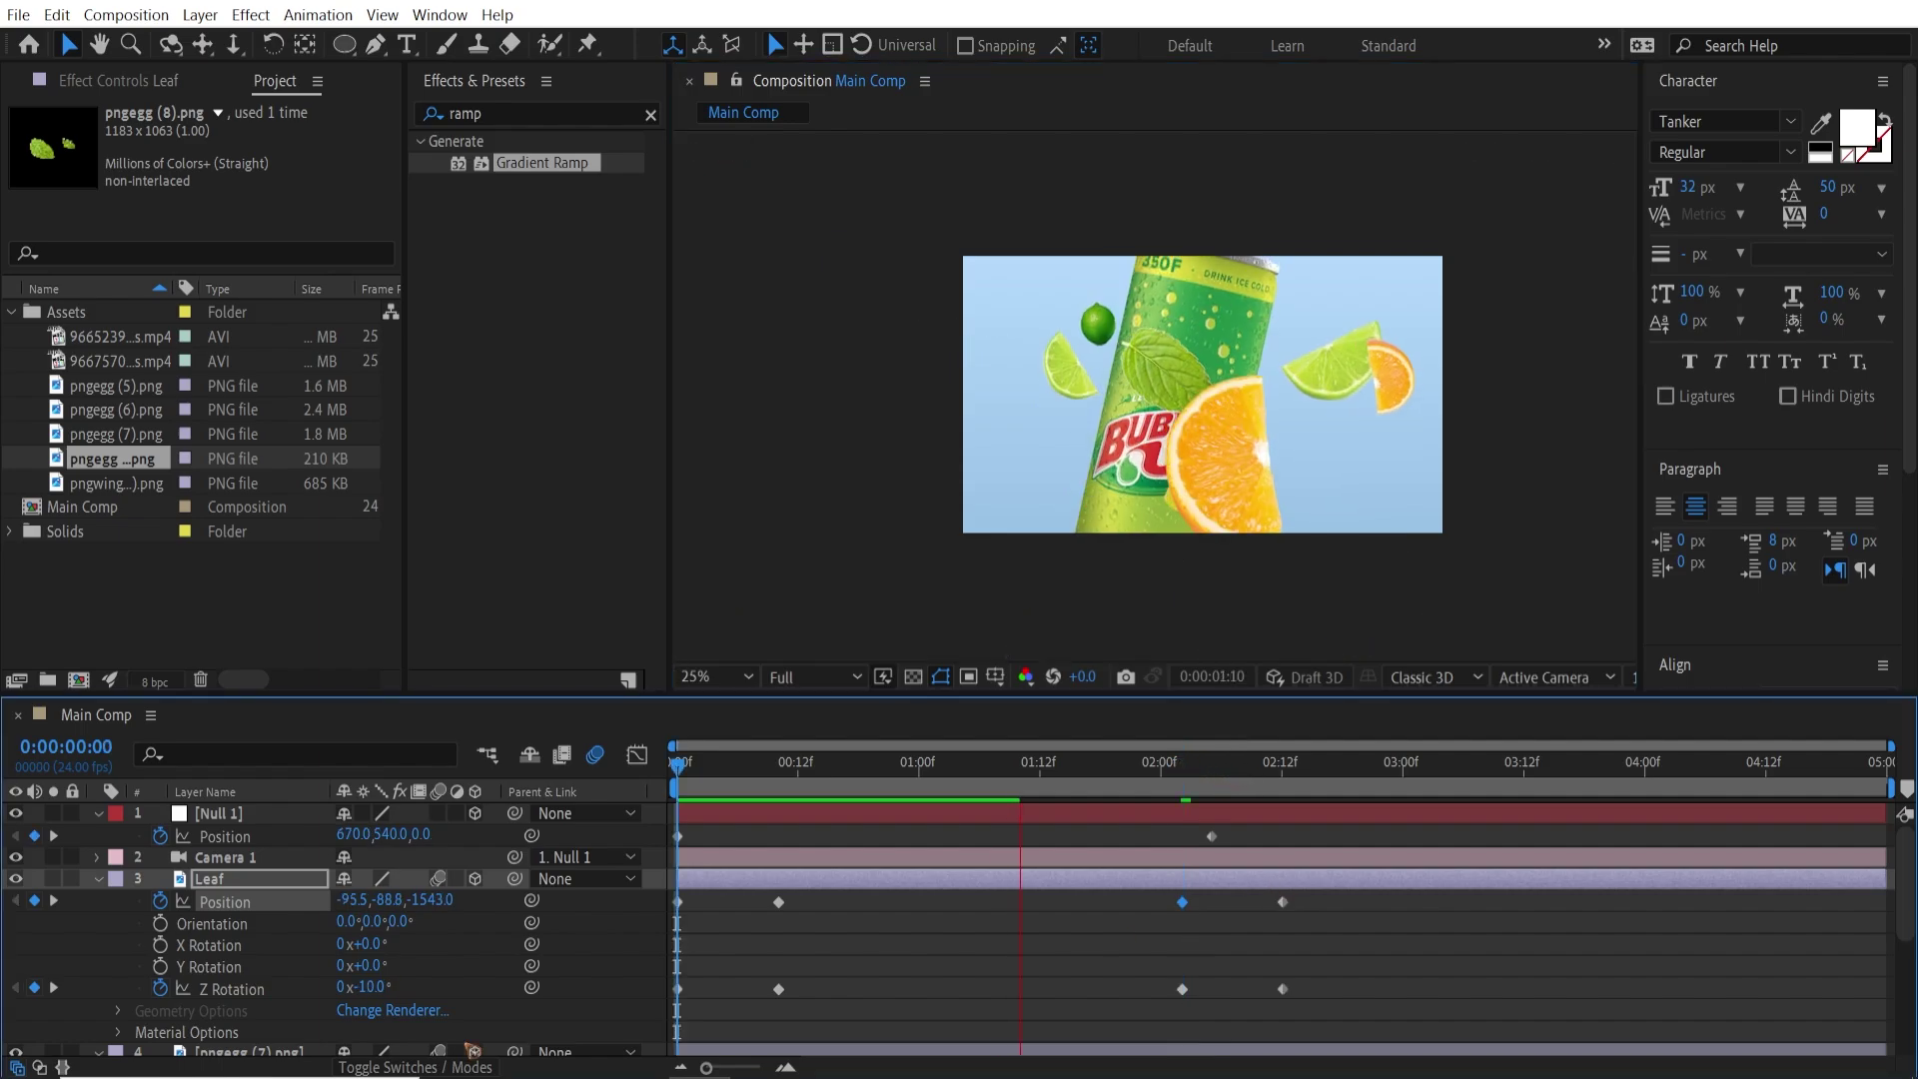
pyautogui.press('space')
# Set Leaf's Scale to 50% and preview the animation from the start.
pyautogui.press('s')
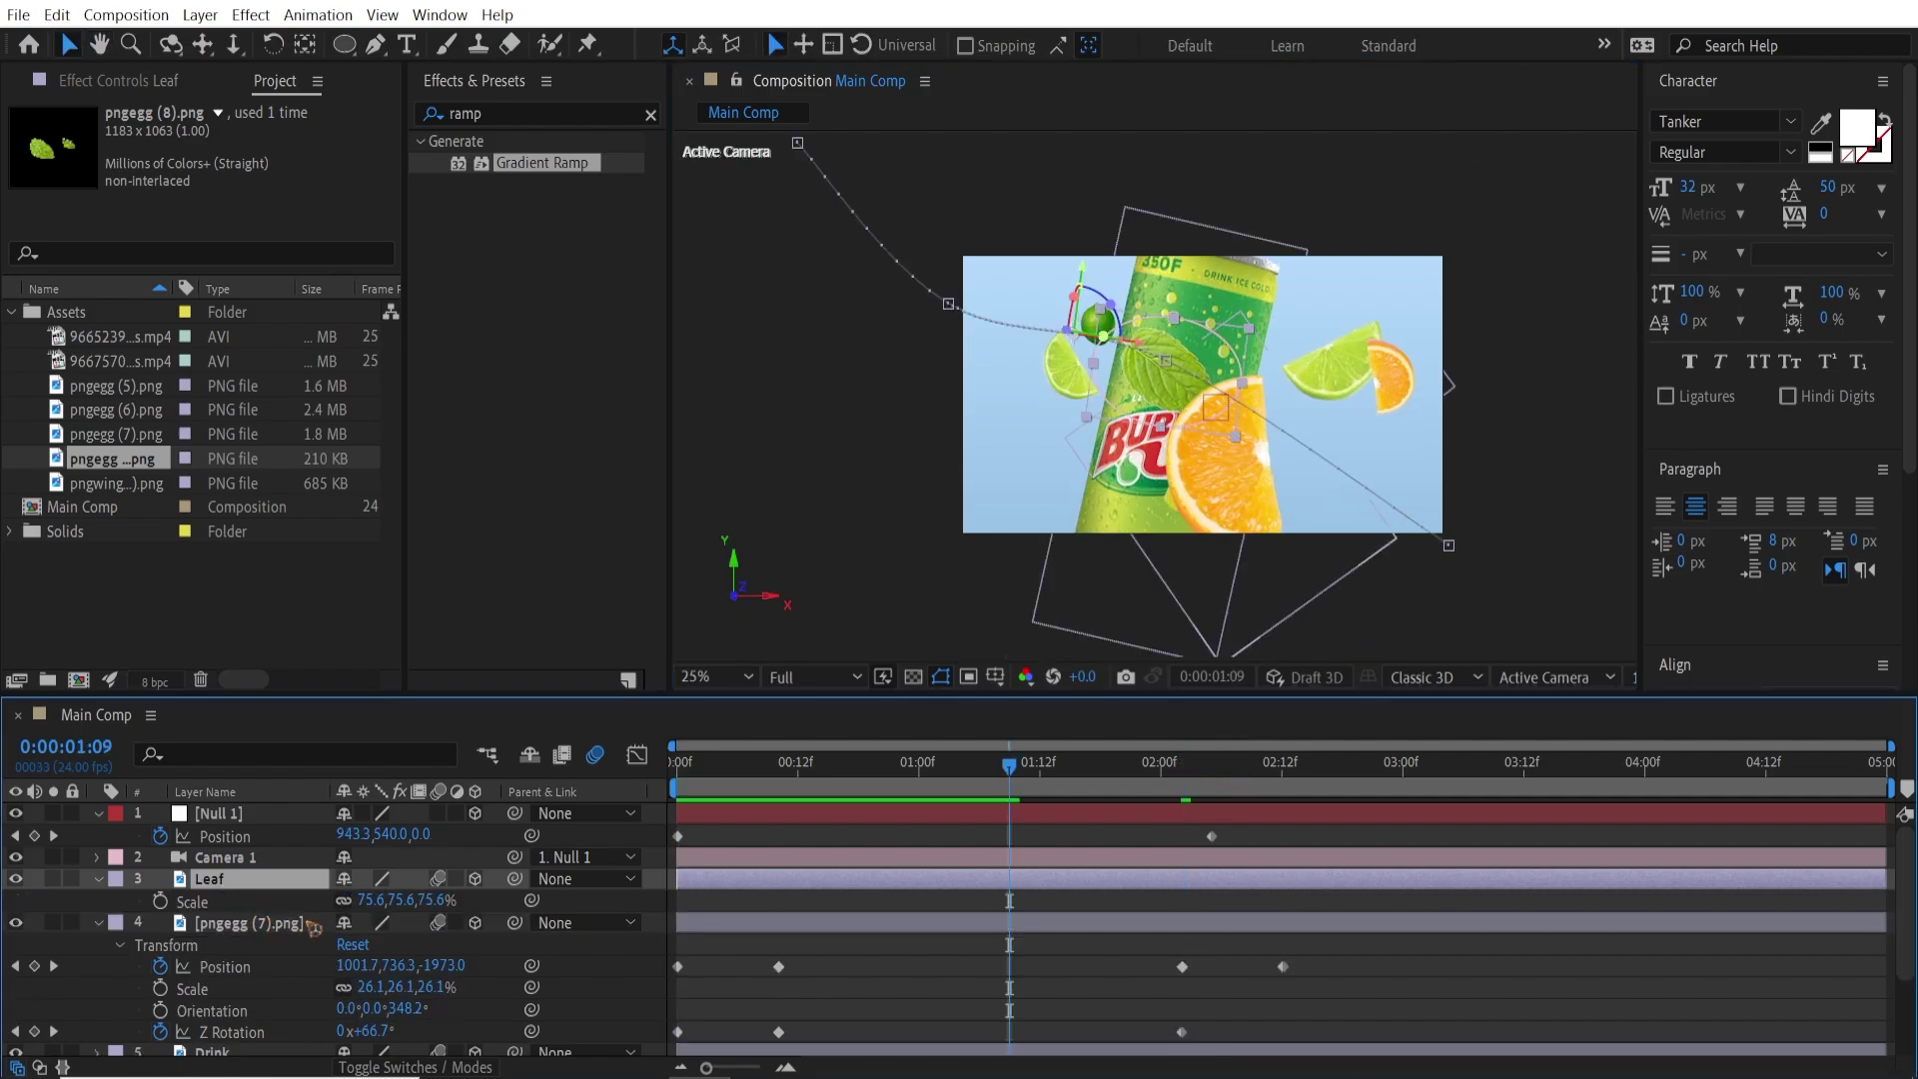
pyautogui.click(369, 899)
pyautogui.write('5')
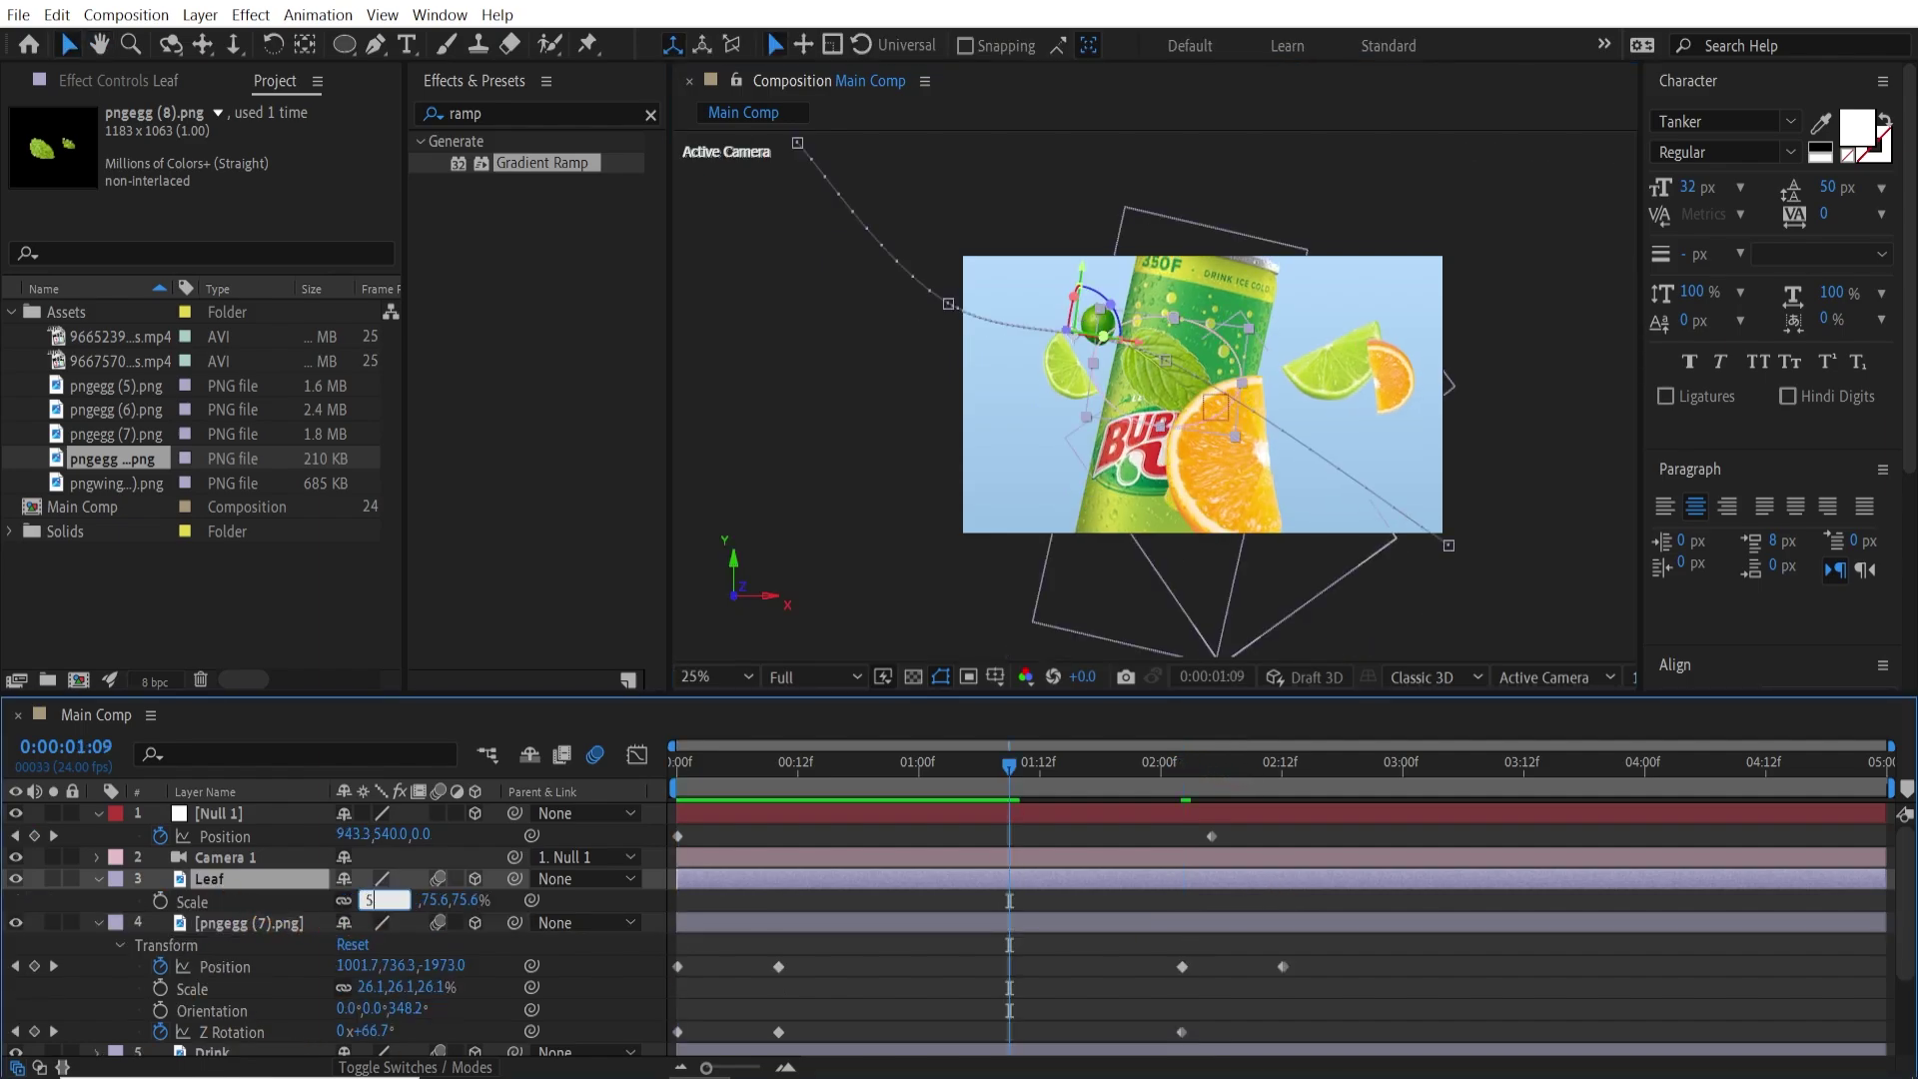
pyautogui.write('0')
pyautogui.press('Return')
pyautogui.moveTo(1007, 767); pyautogui.dragTo(555, 807)
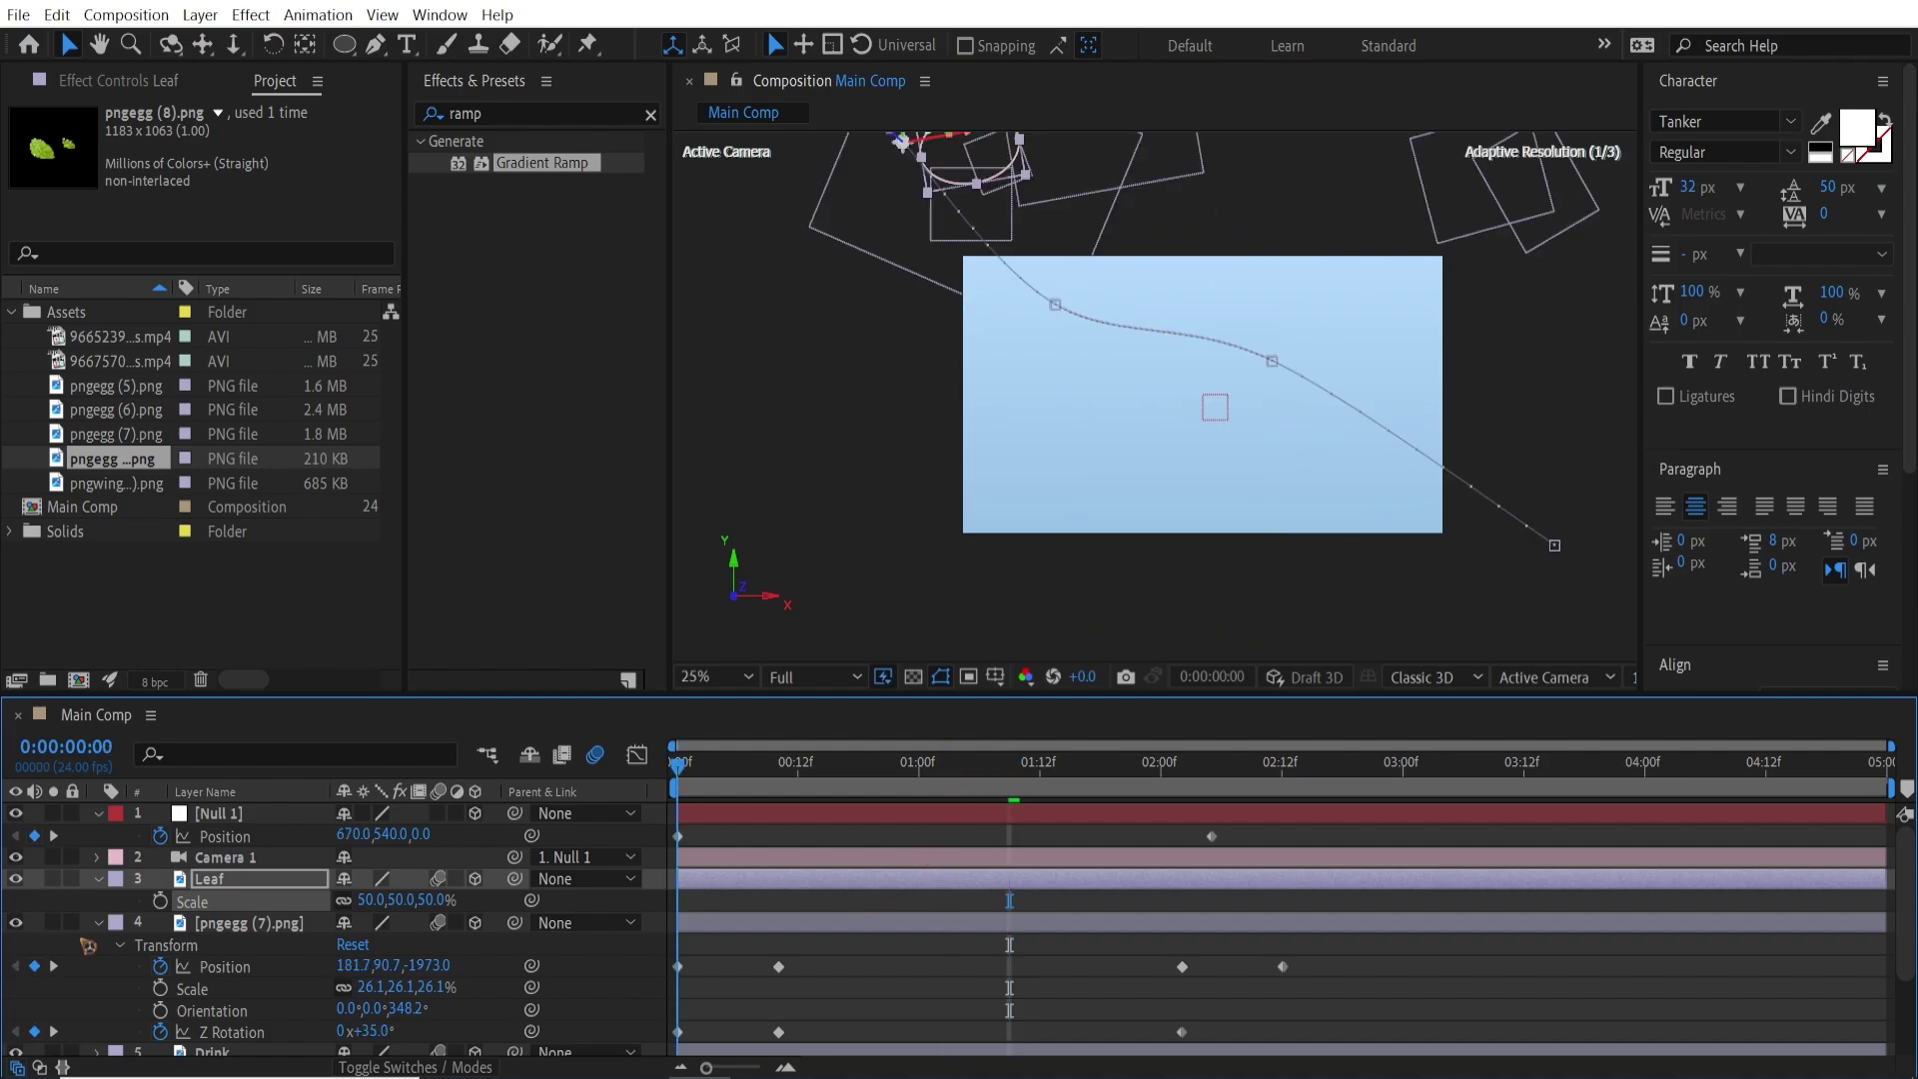
pyautogui.press('space')
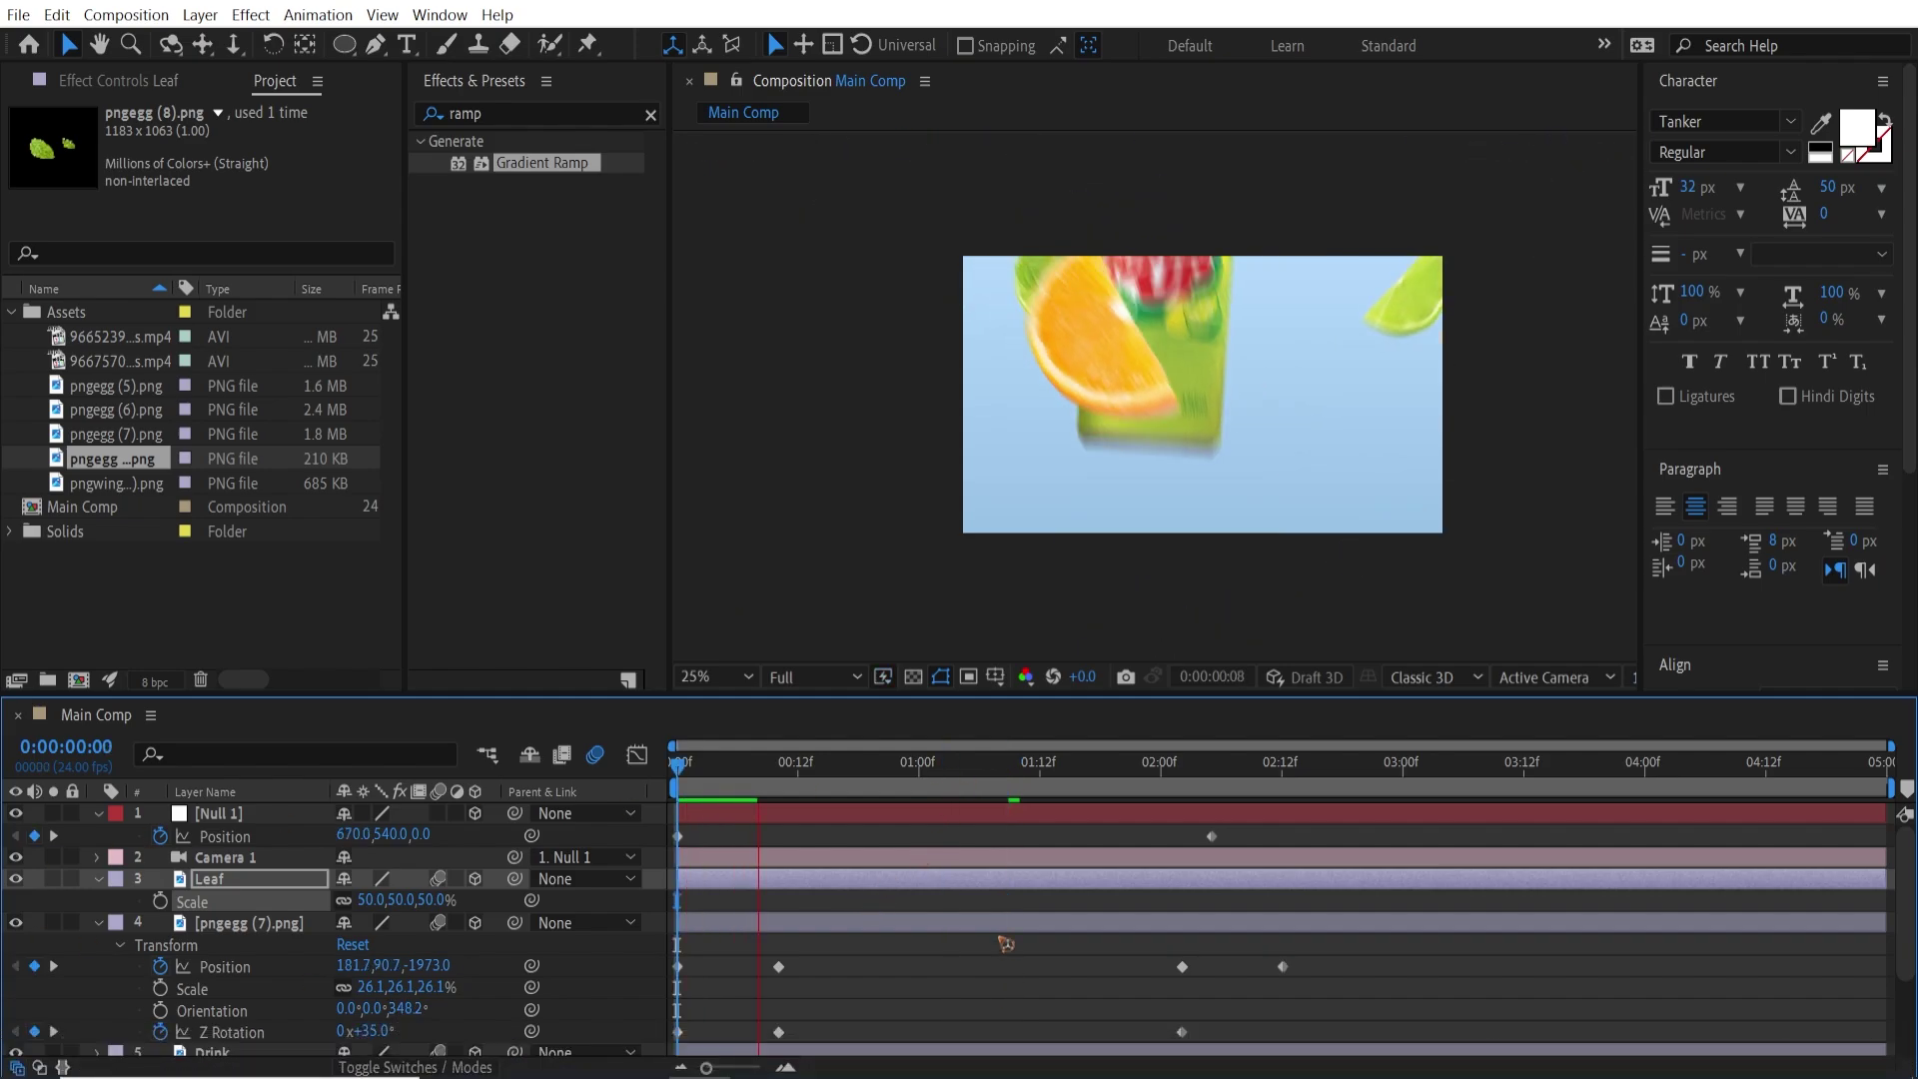
# At 0:00:02:02, adjust Leaf's Z Rotation keyframe and preview the animation.
pyautogui.click(1183, 767)
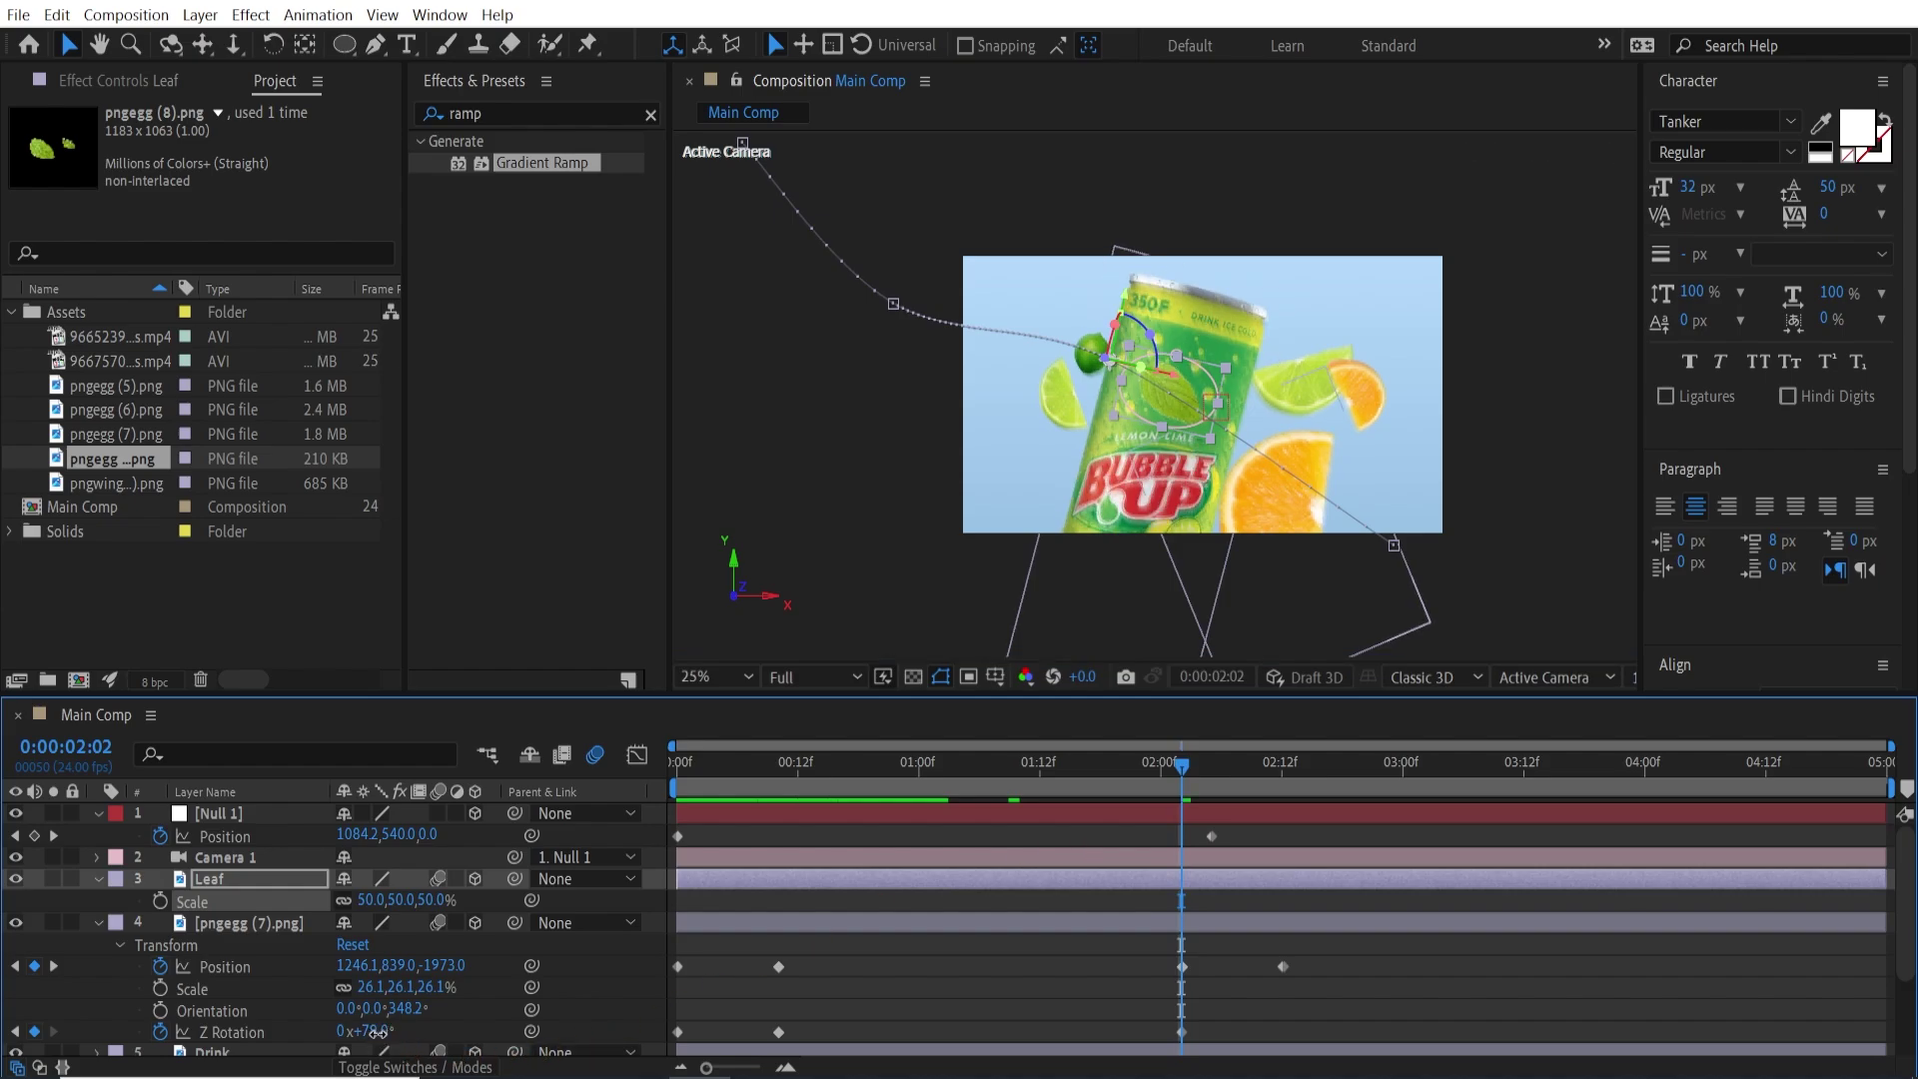
pyautogui.moveTo(377, 1033); pyautogui.dragTo(411, 1037)
pyautogui.hotkey('ctrl', 'z')
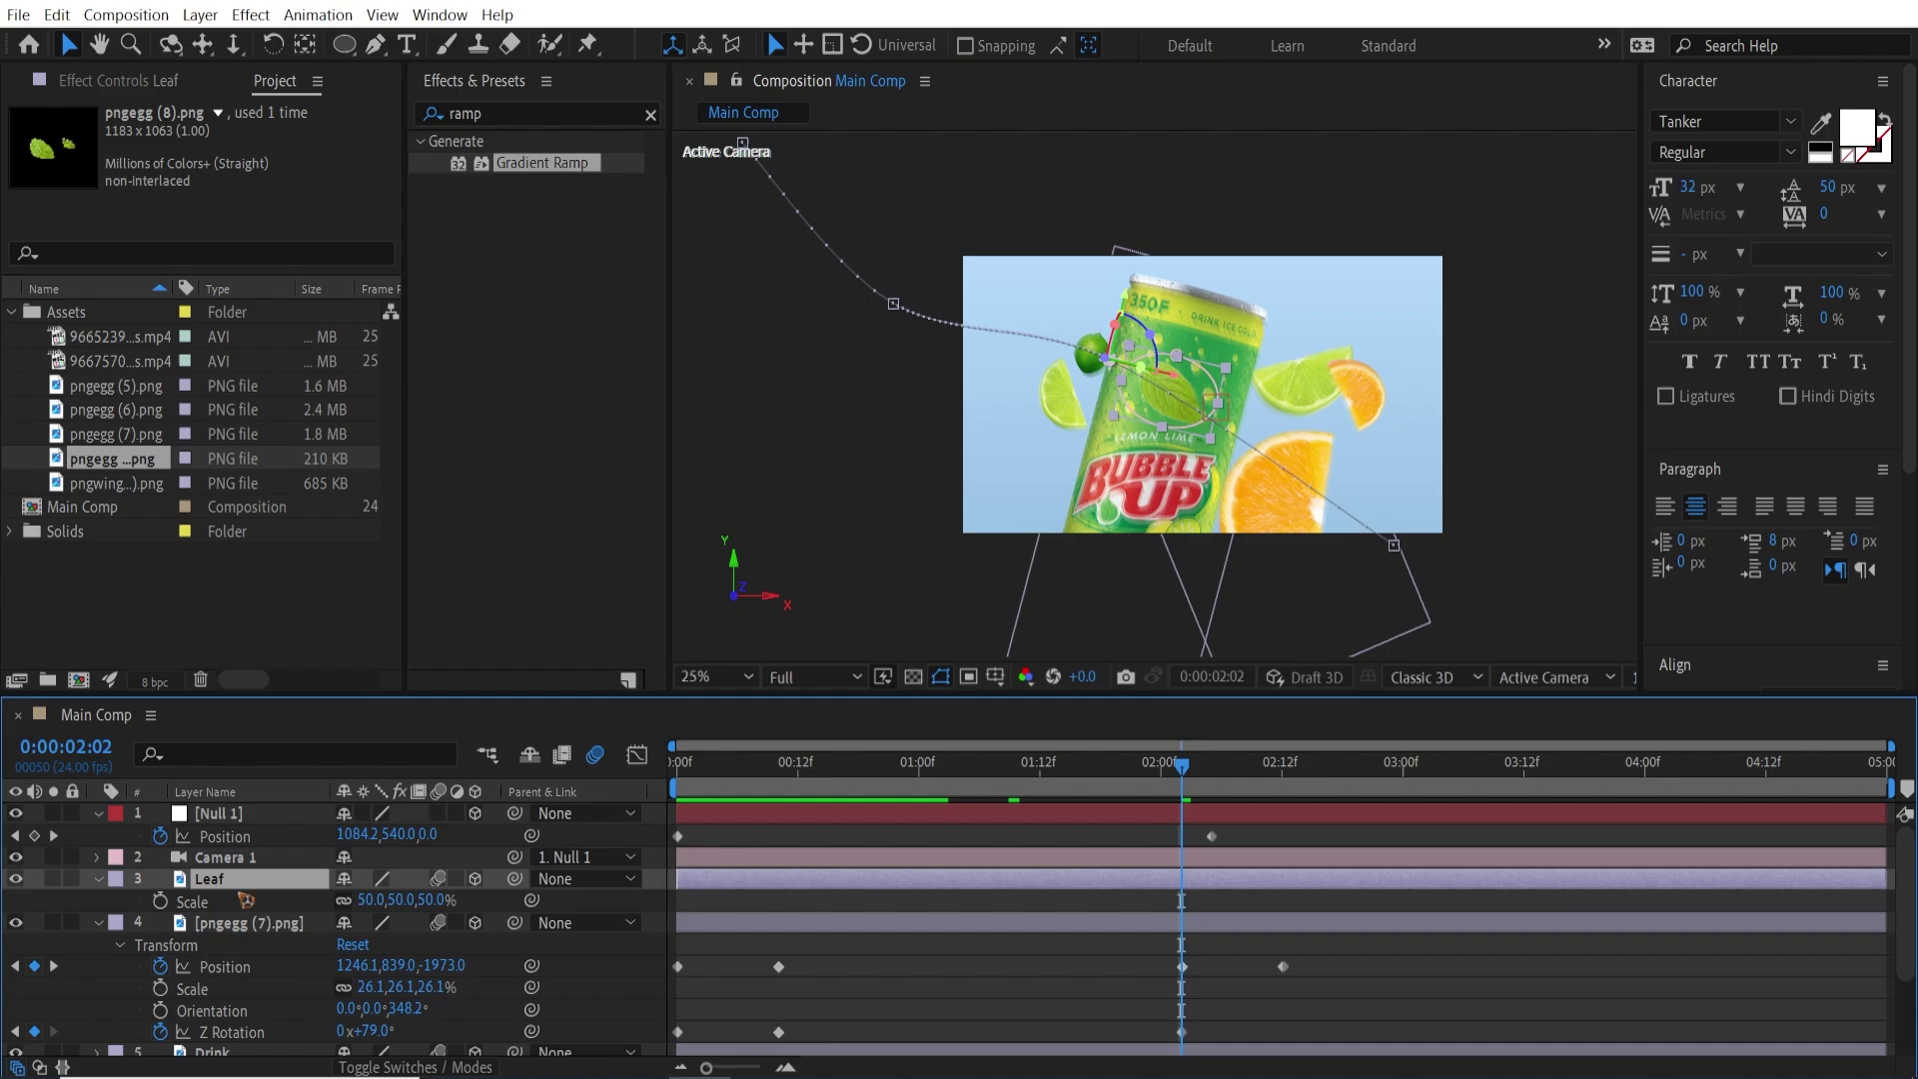
pyautogui.press('r')
pyautogui.moveTo(380, 974); pyautogui.dragTo(383, 966)
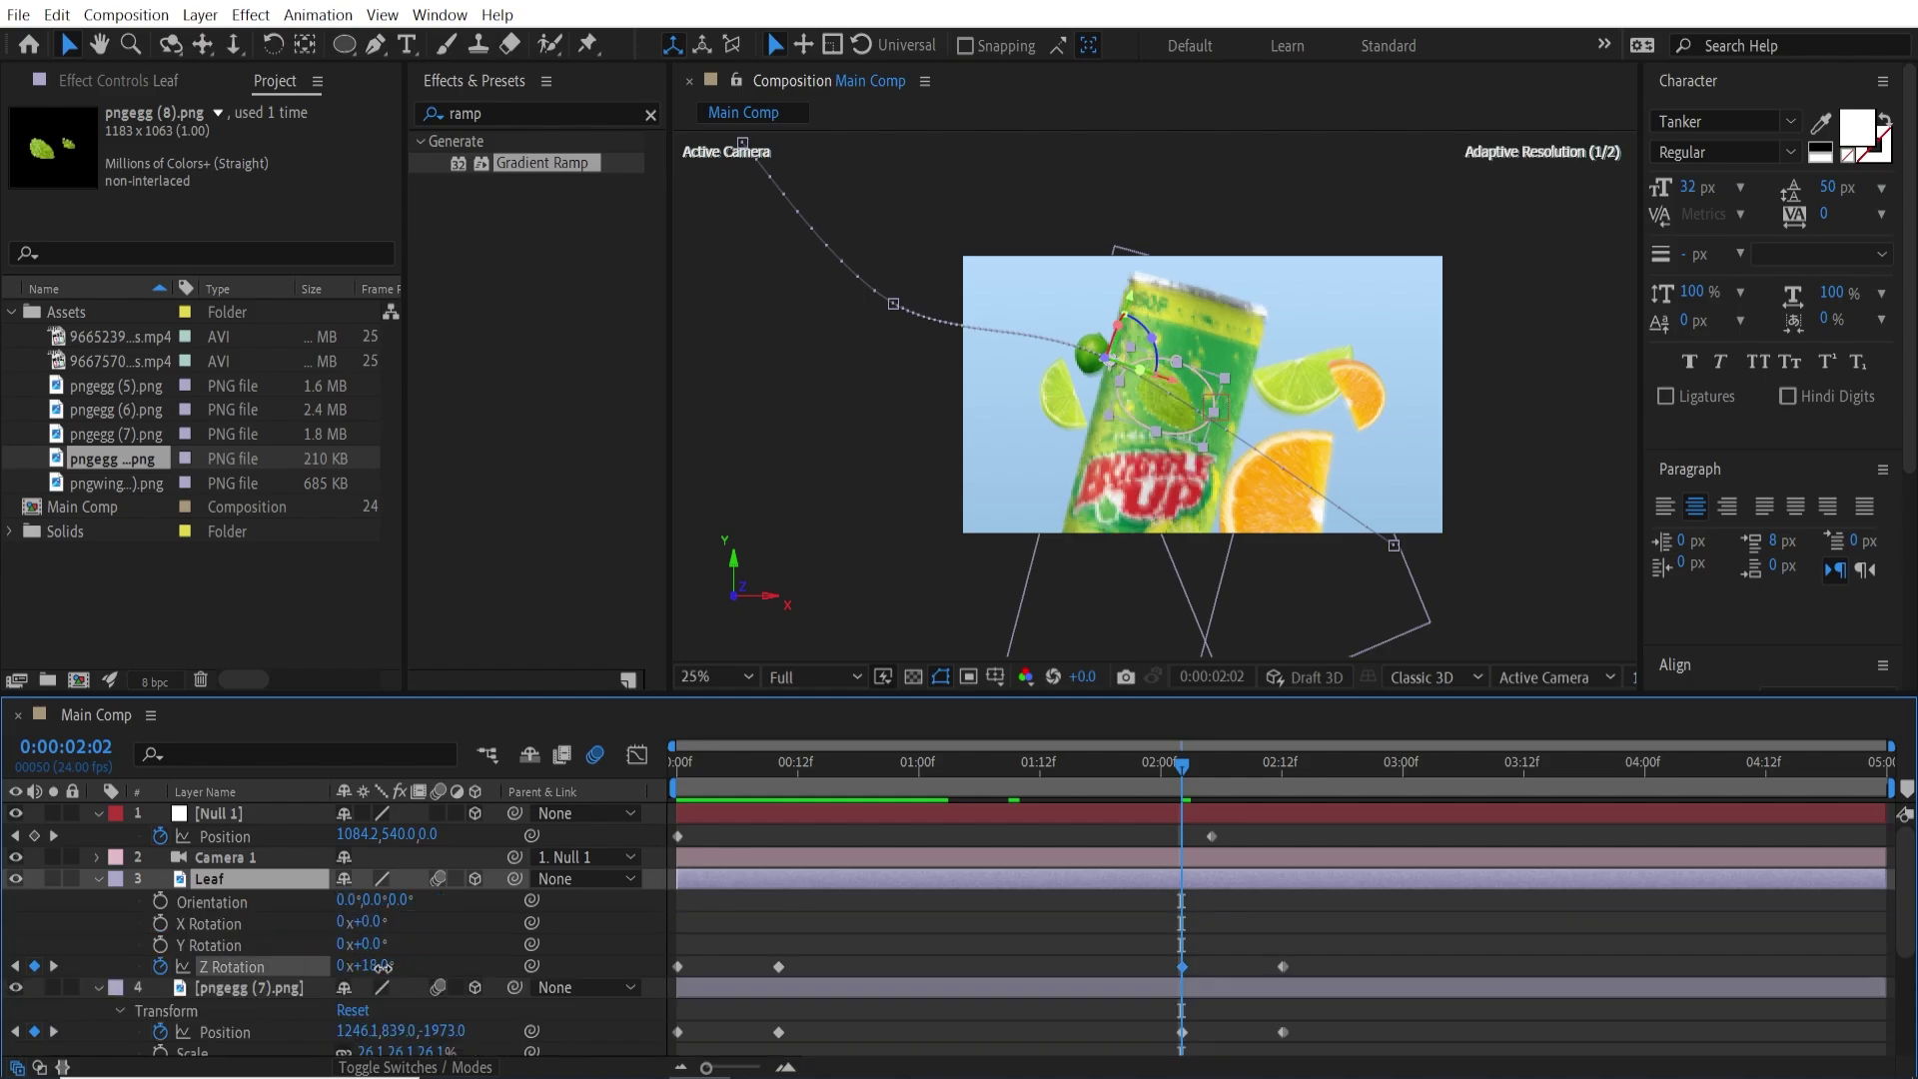
pyautogui.press('space')
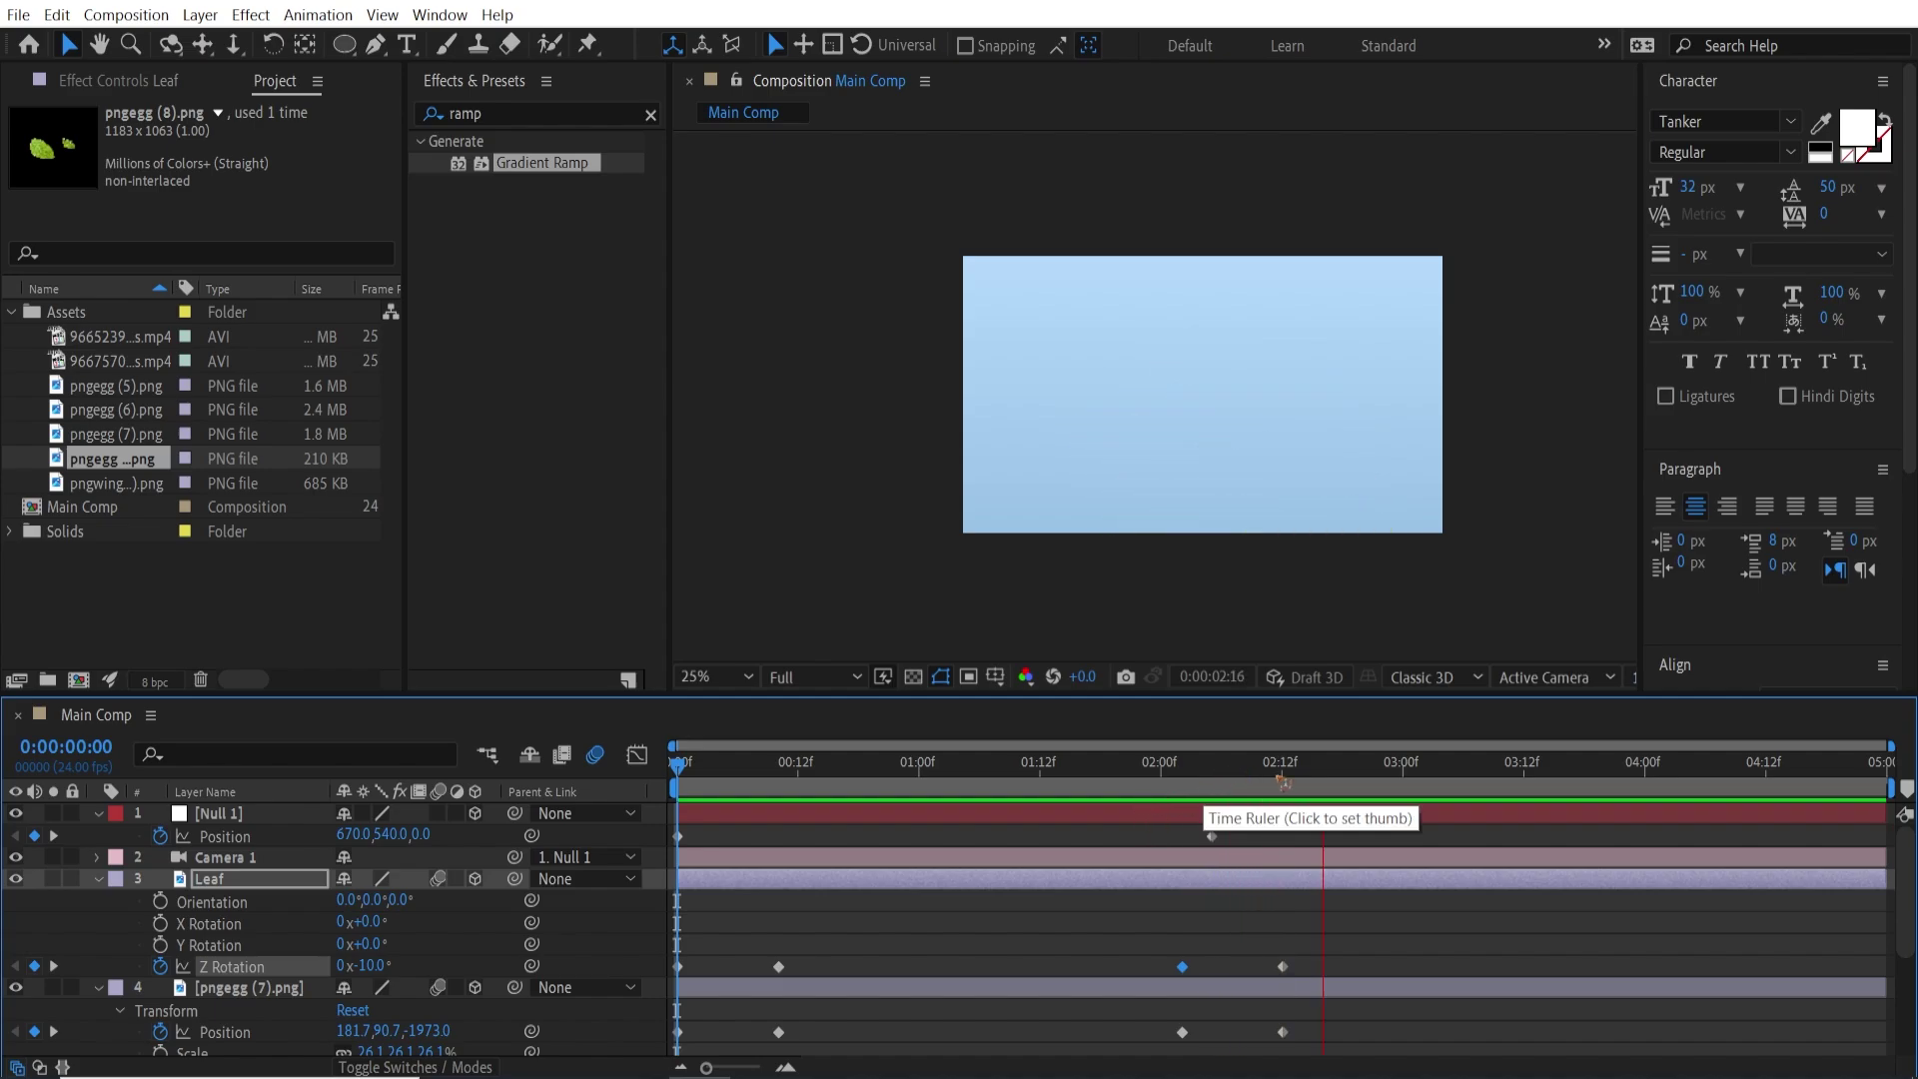
pyautogui.moveTo(1303, 788); pyautogui.dragTo(1115, 867)
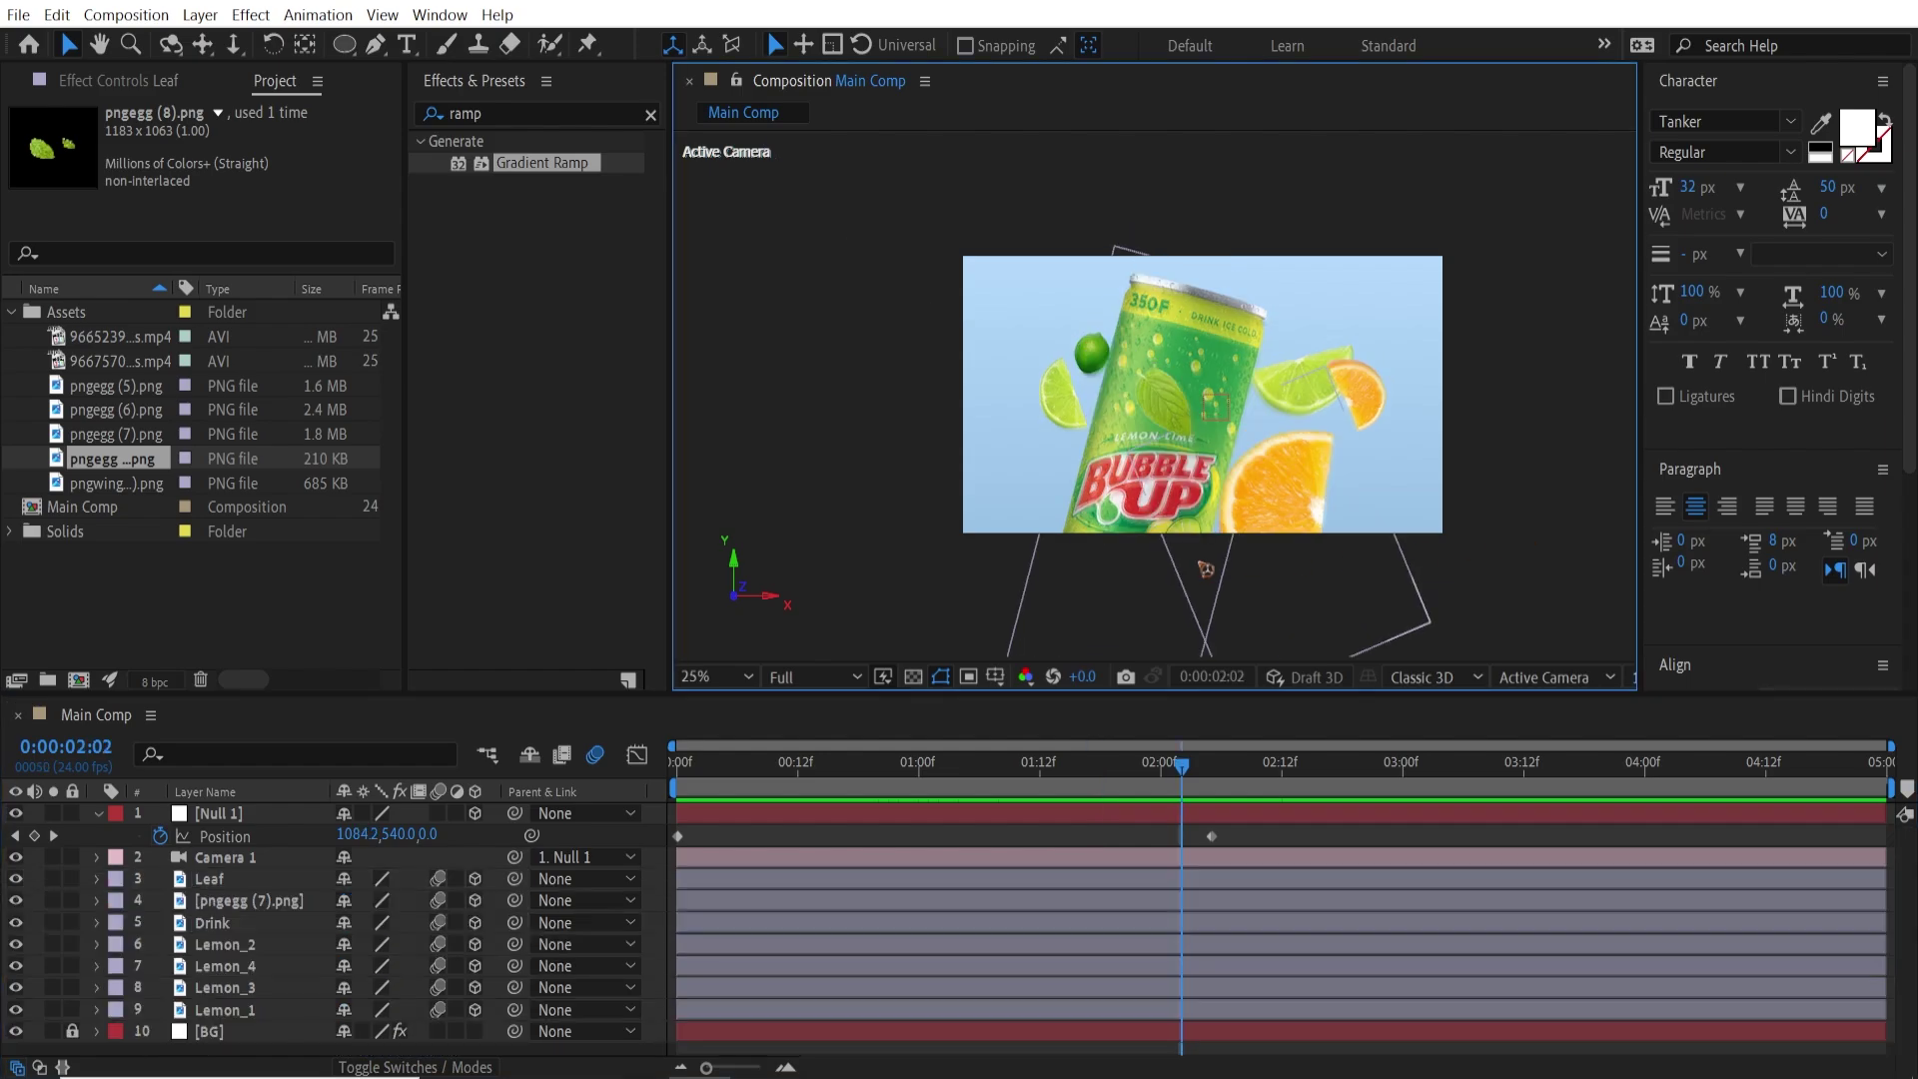
# Find the Gaussian Blur effect and apply it to the Lemon_1 layer.
pyautogui.press('.')
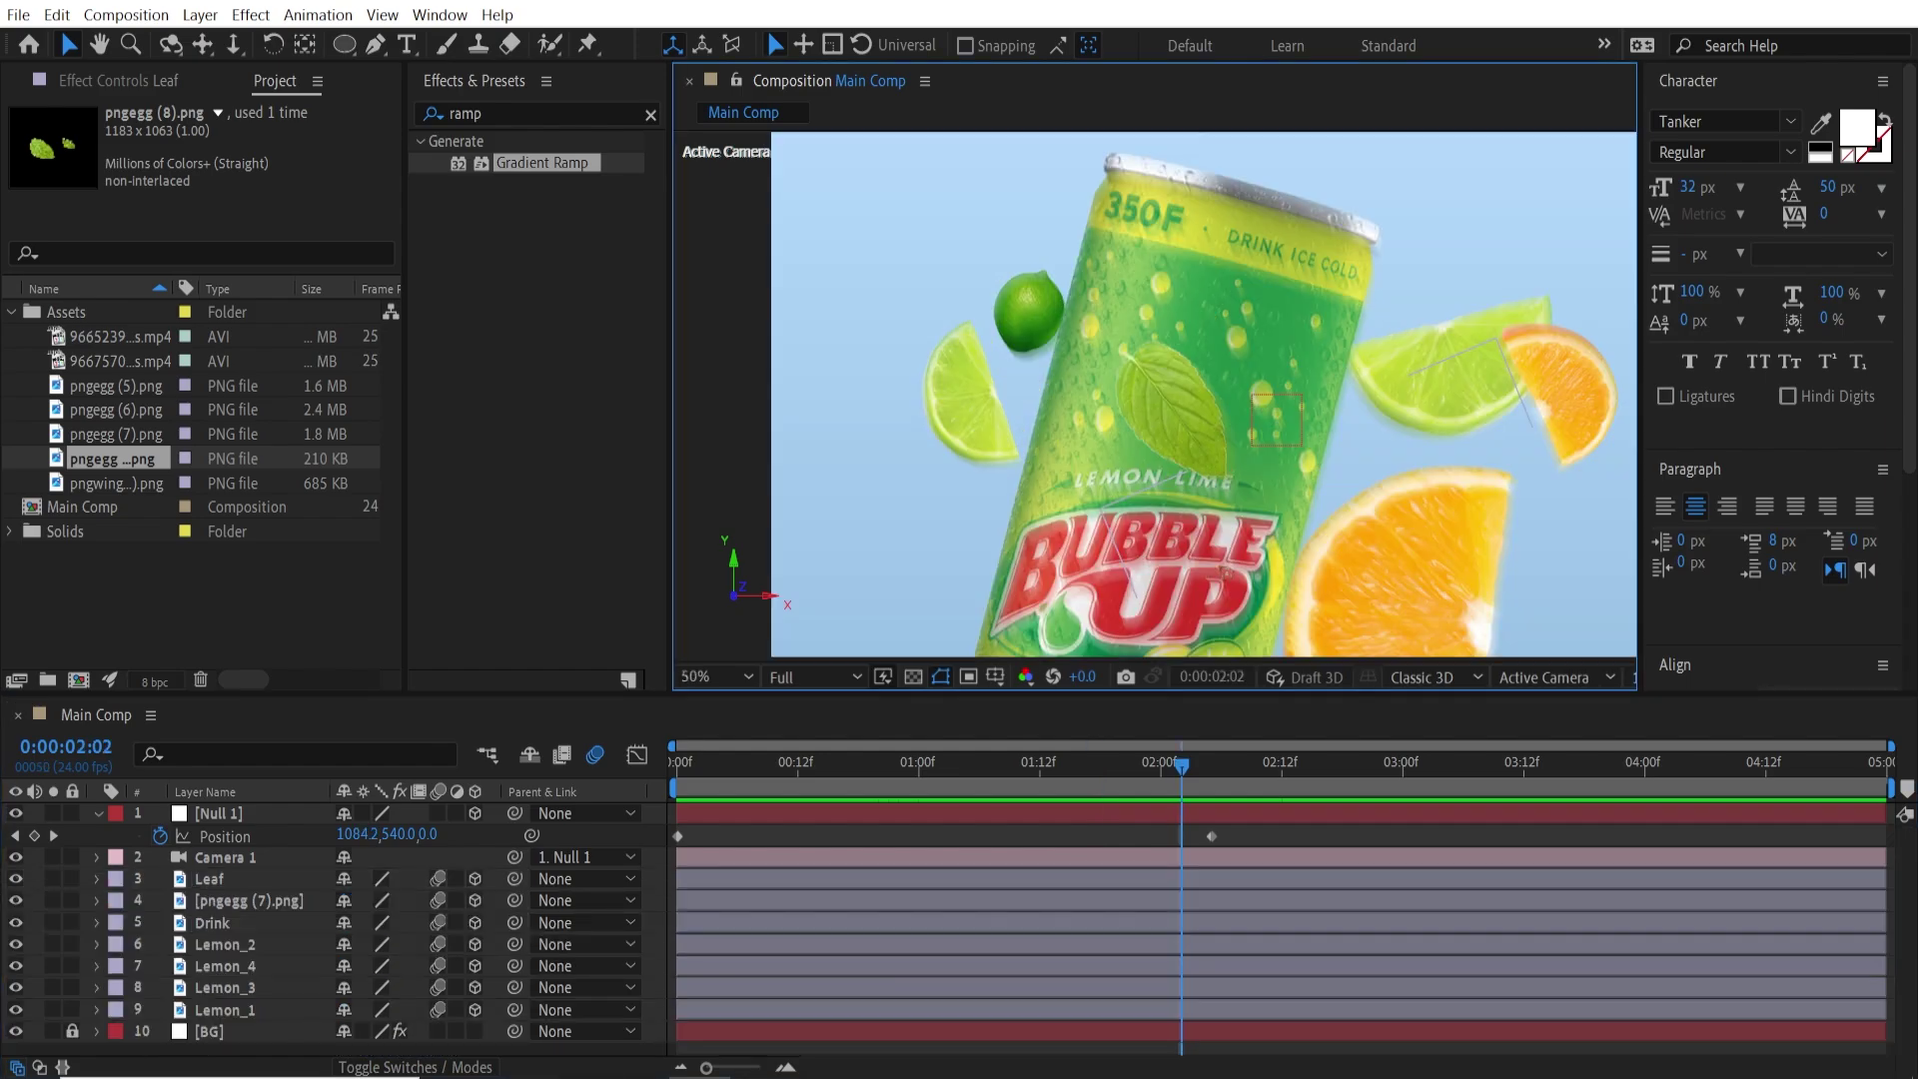
pyautogui.click(650, 115)
pyautogui.click(475, 115)
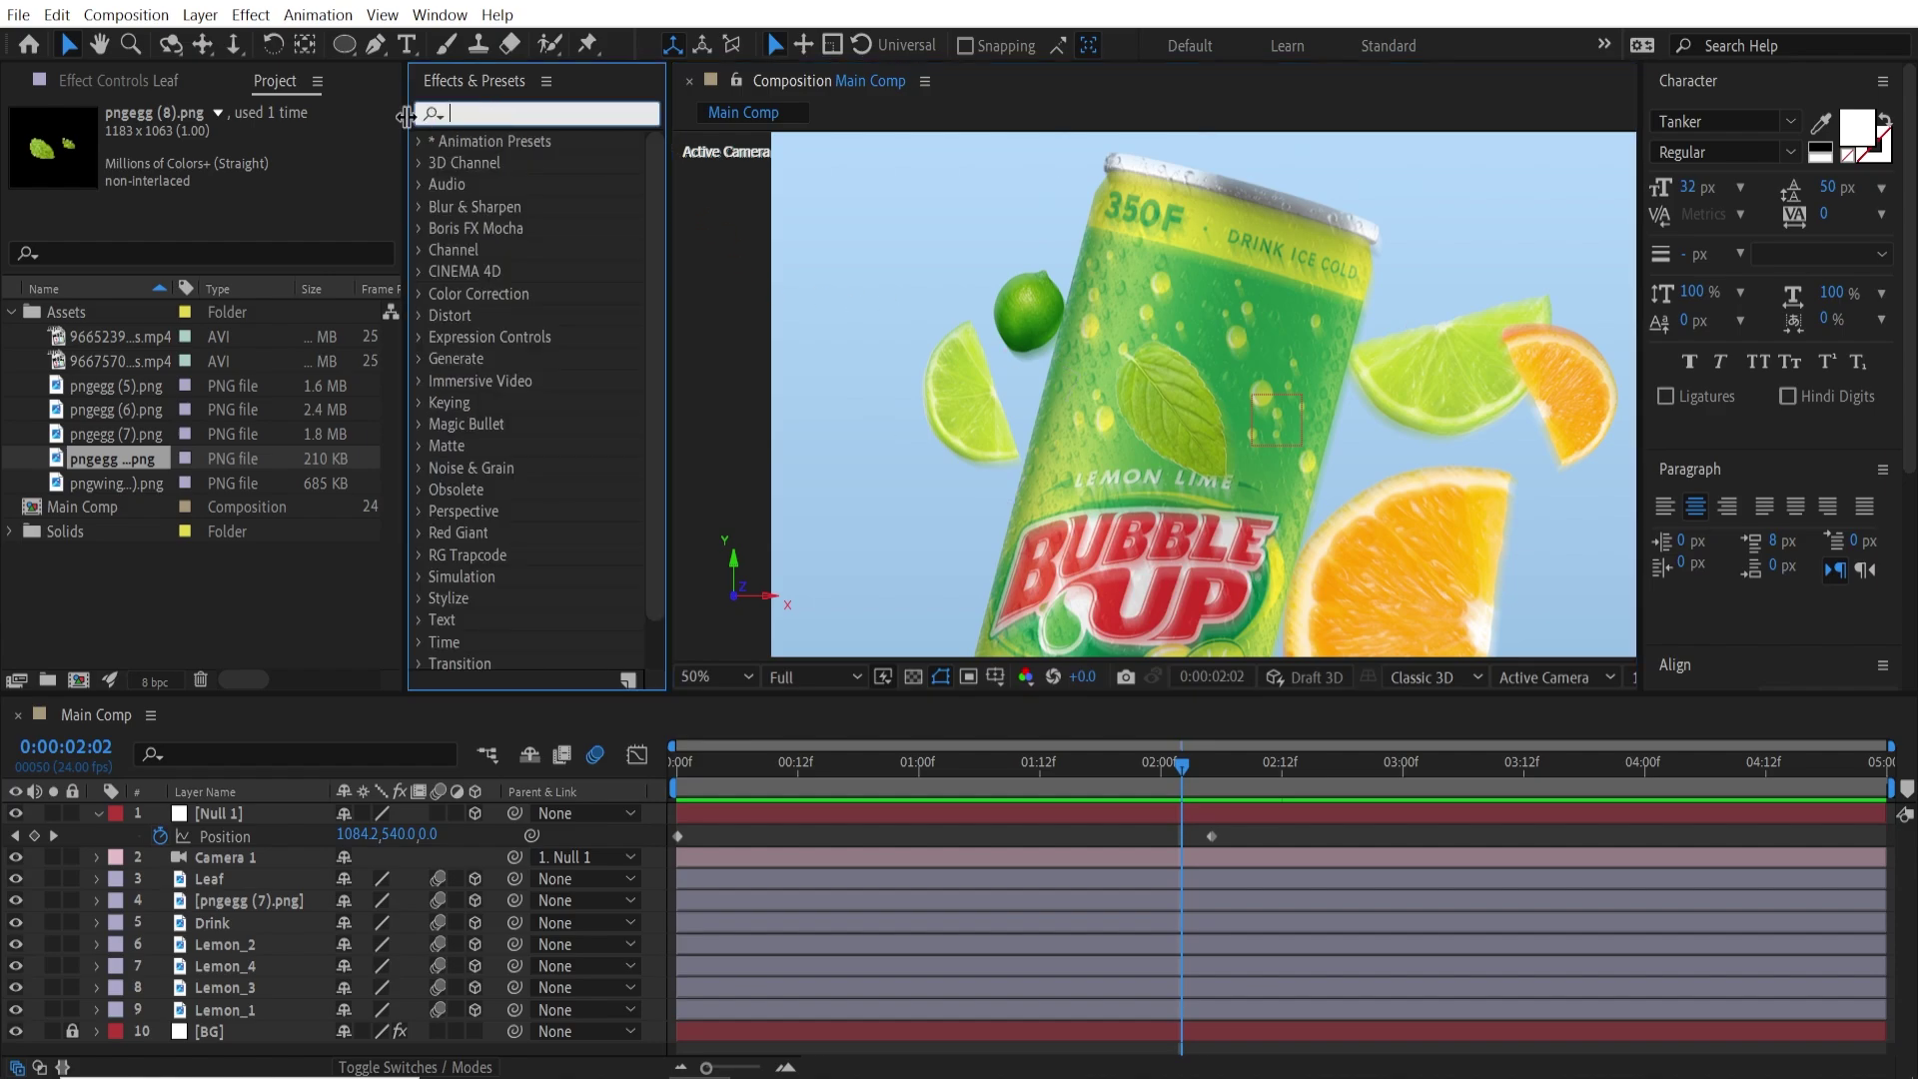
pyautogui.write('gaus')
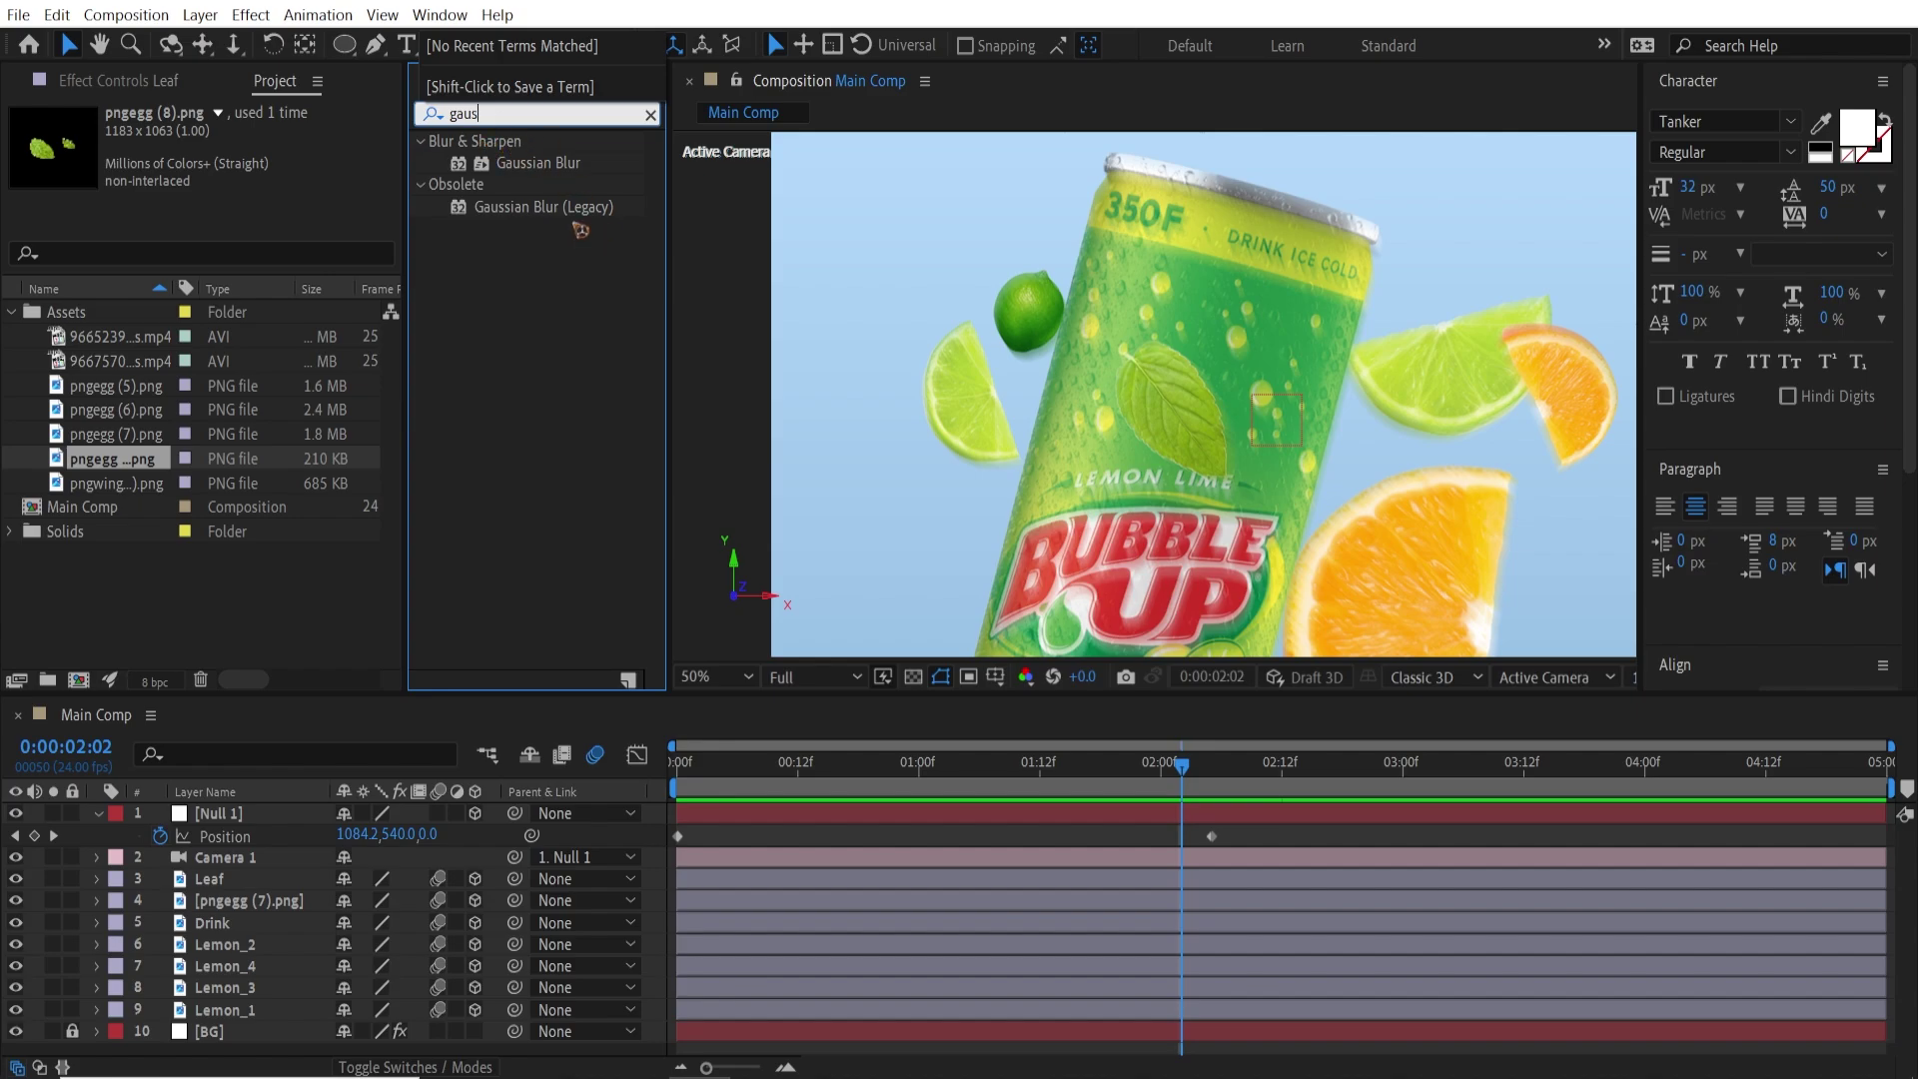
pyautogui.moveTo(581, 230); pyautogui.dragTo(288, 903)
pyautogui.moveTo(245, 1024); pyautogui.dragTo(250, 1014)
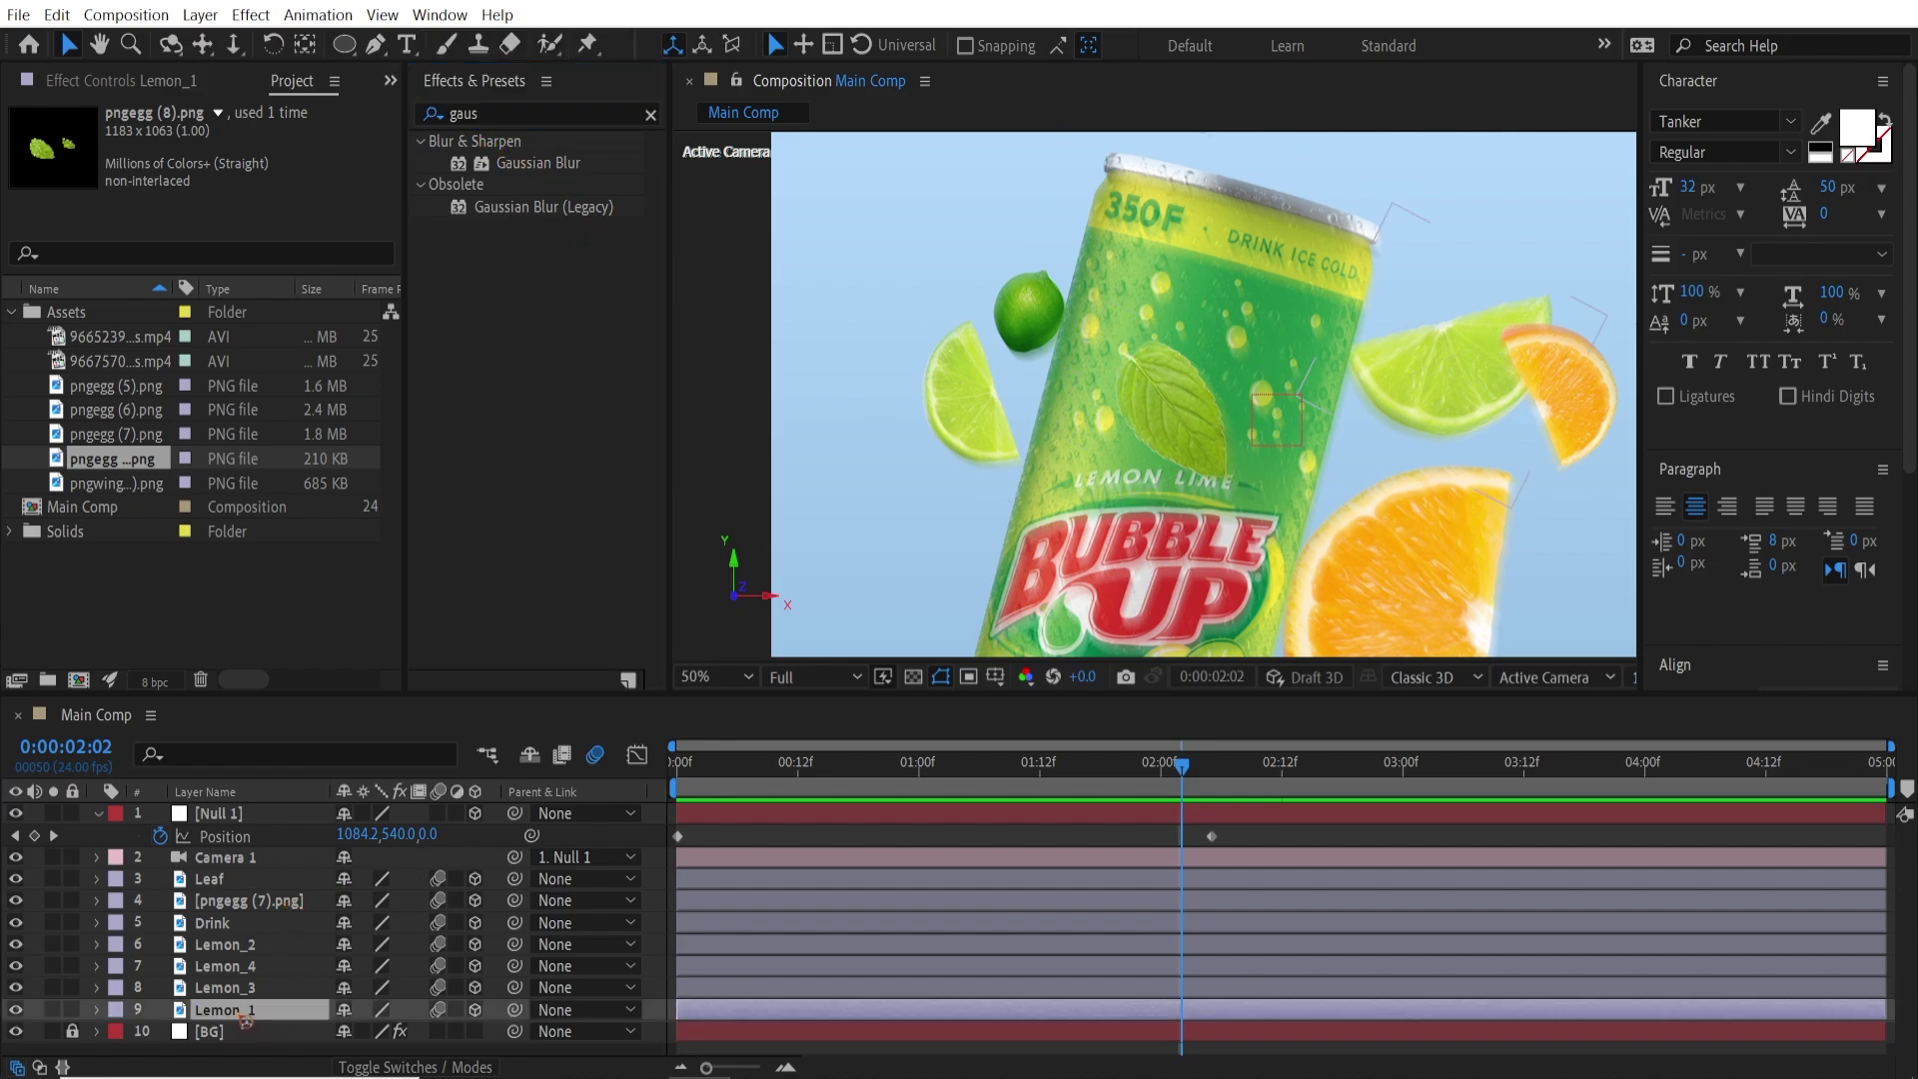
pyautogui.moveTo(526, 213); pyautogui.dragTo(266, 1011)
pyautogui.click(527, 170)
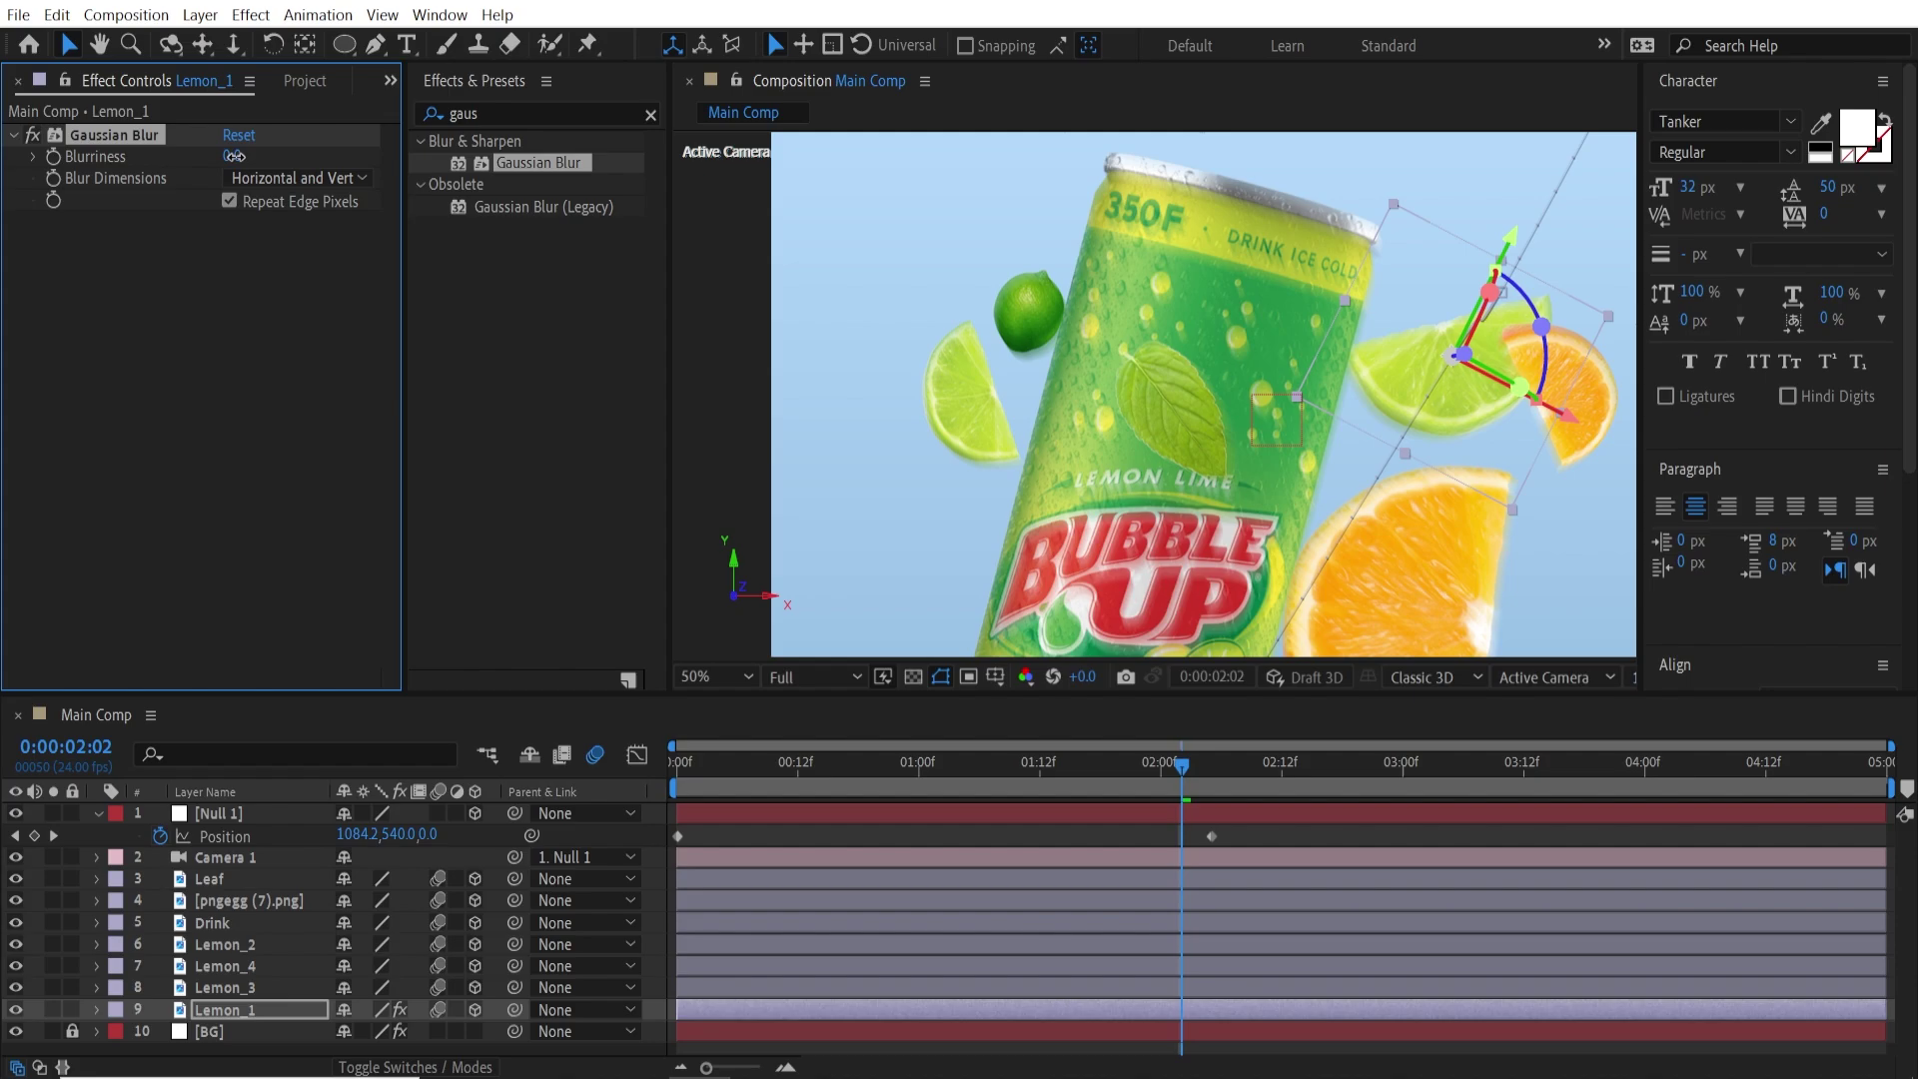
# Set the Blurriness of Lemon_1's Gaussian Blur to 60.
pyautogui.click(234, 156)
pyautogui.write('50')
pyautogui.press('Return')
pyautogui.click(236, 157)
pyautogui.write('60')
pyautogui.press('Return')
# Paste the Gaussian Blur onto Lemon_2 and set its Blurriness to 40.
pyautogui.click(221, 945)
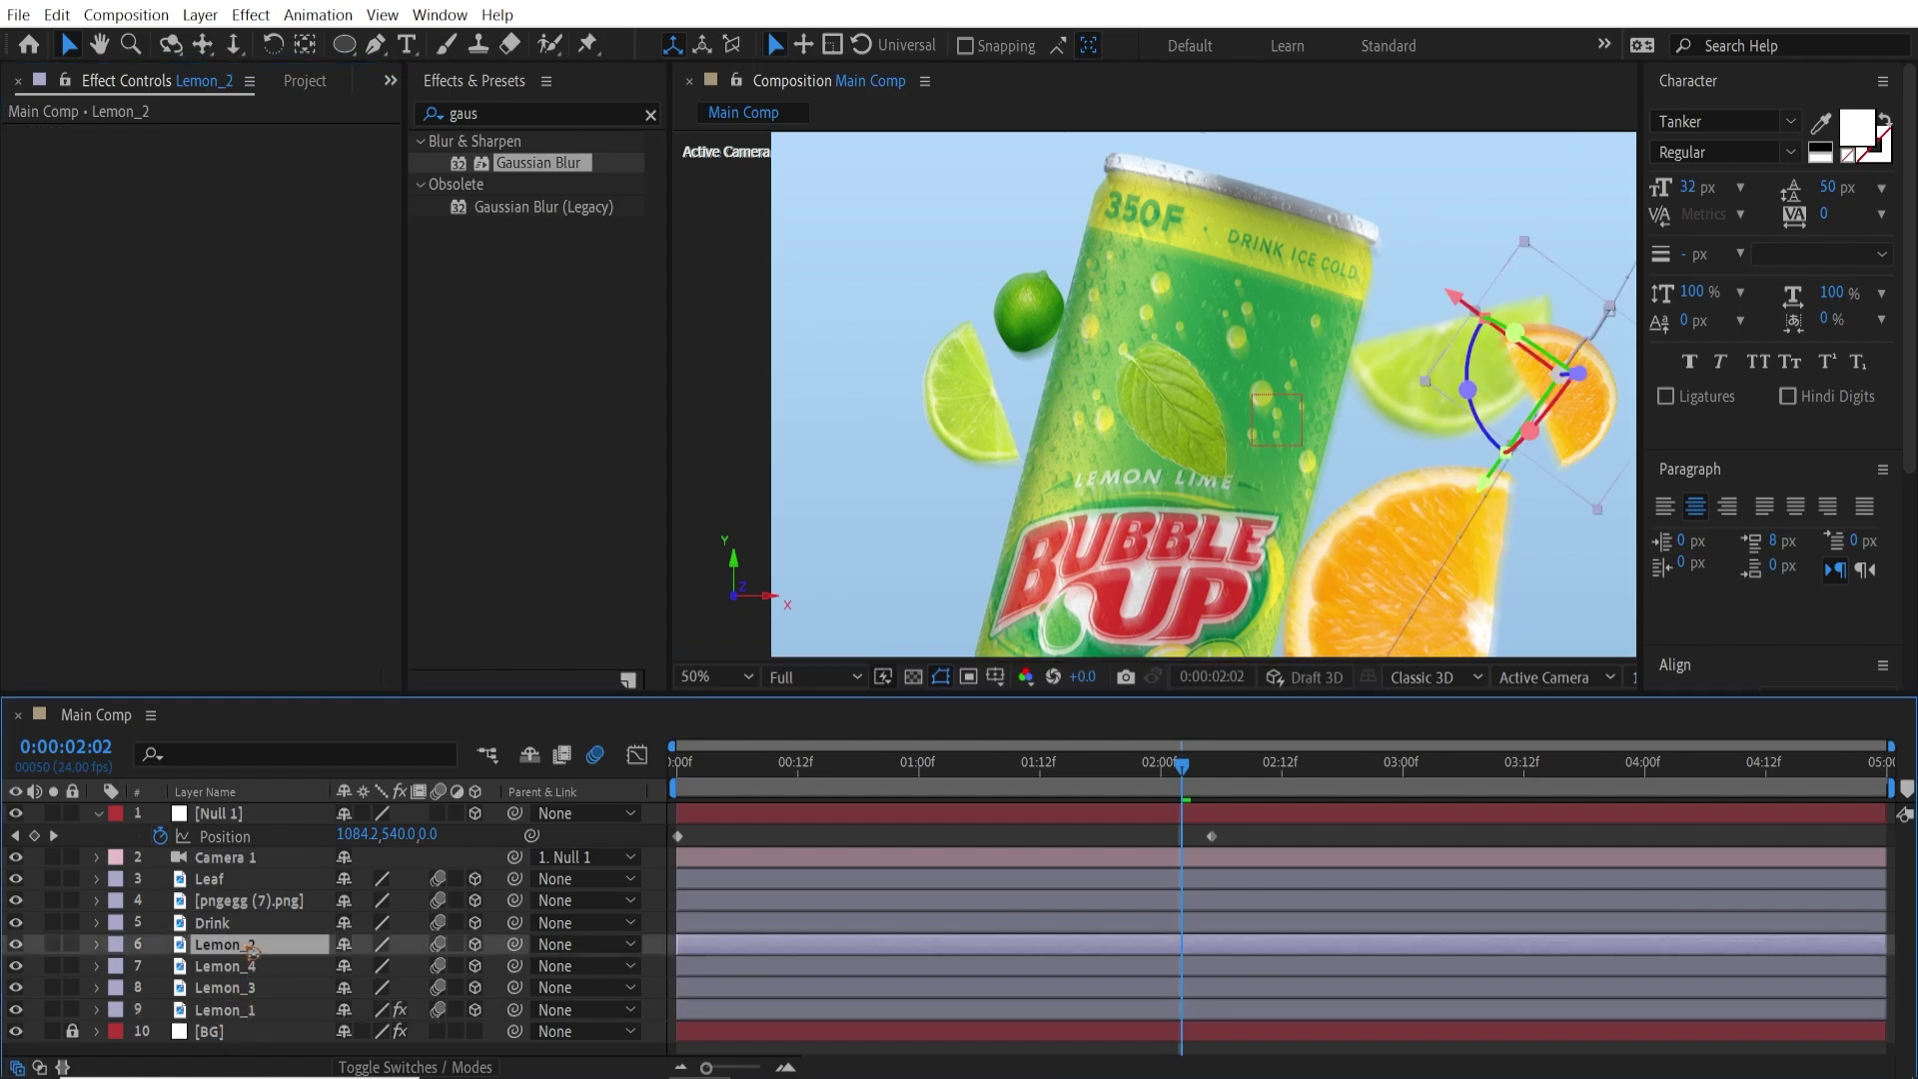
pyautogui.hotkey('ctrl', 'v')
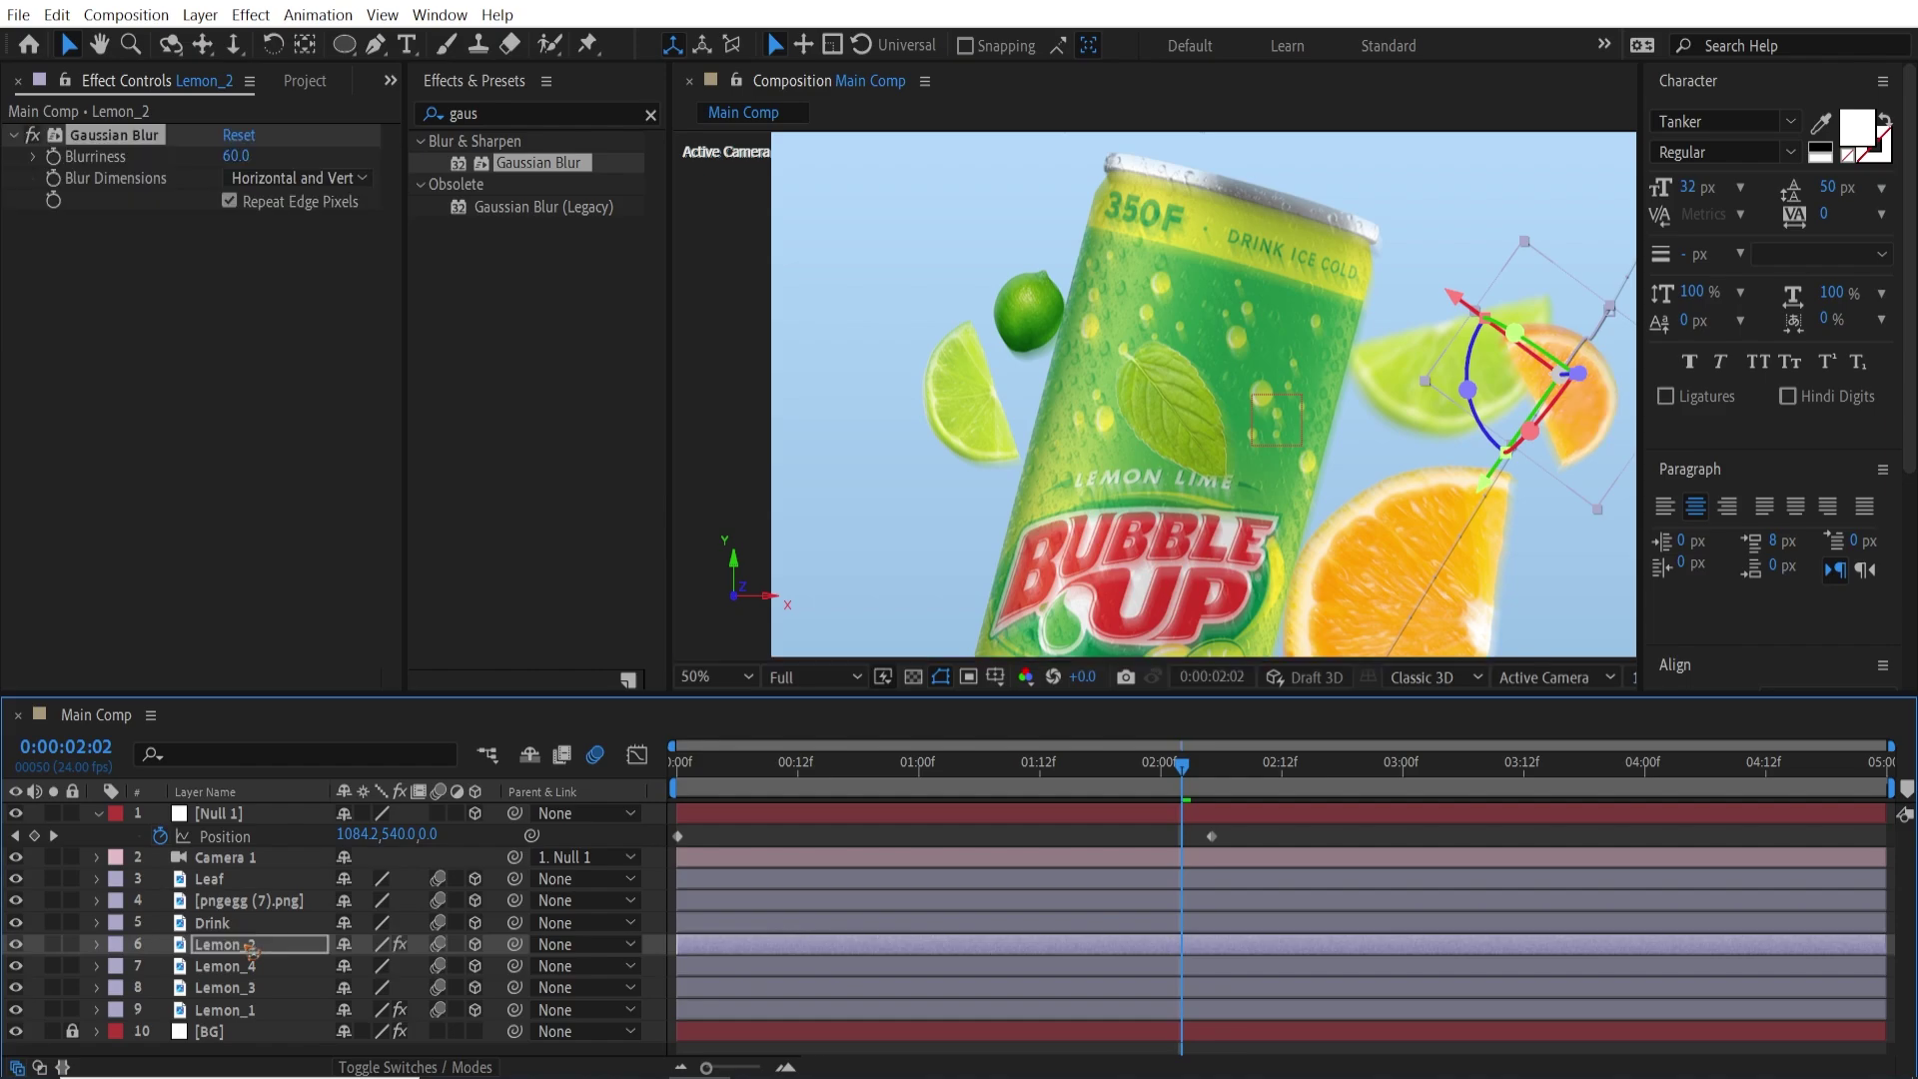
pyautogui.click(237, 157)
pyautogui.write('5')
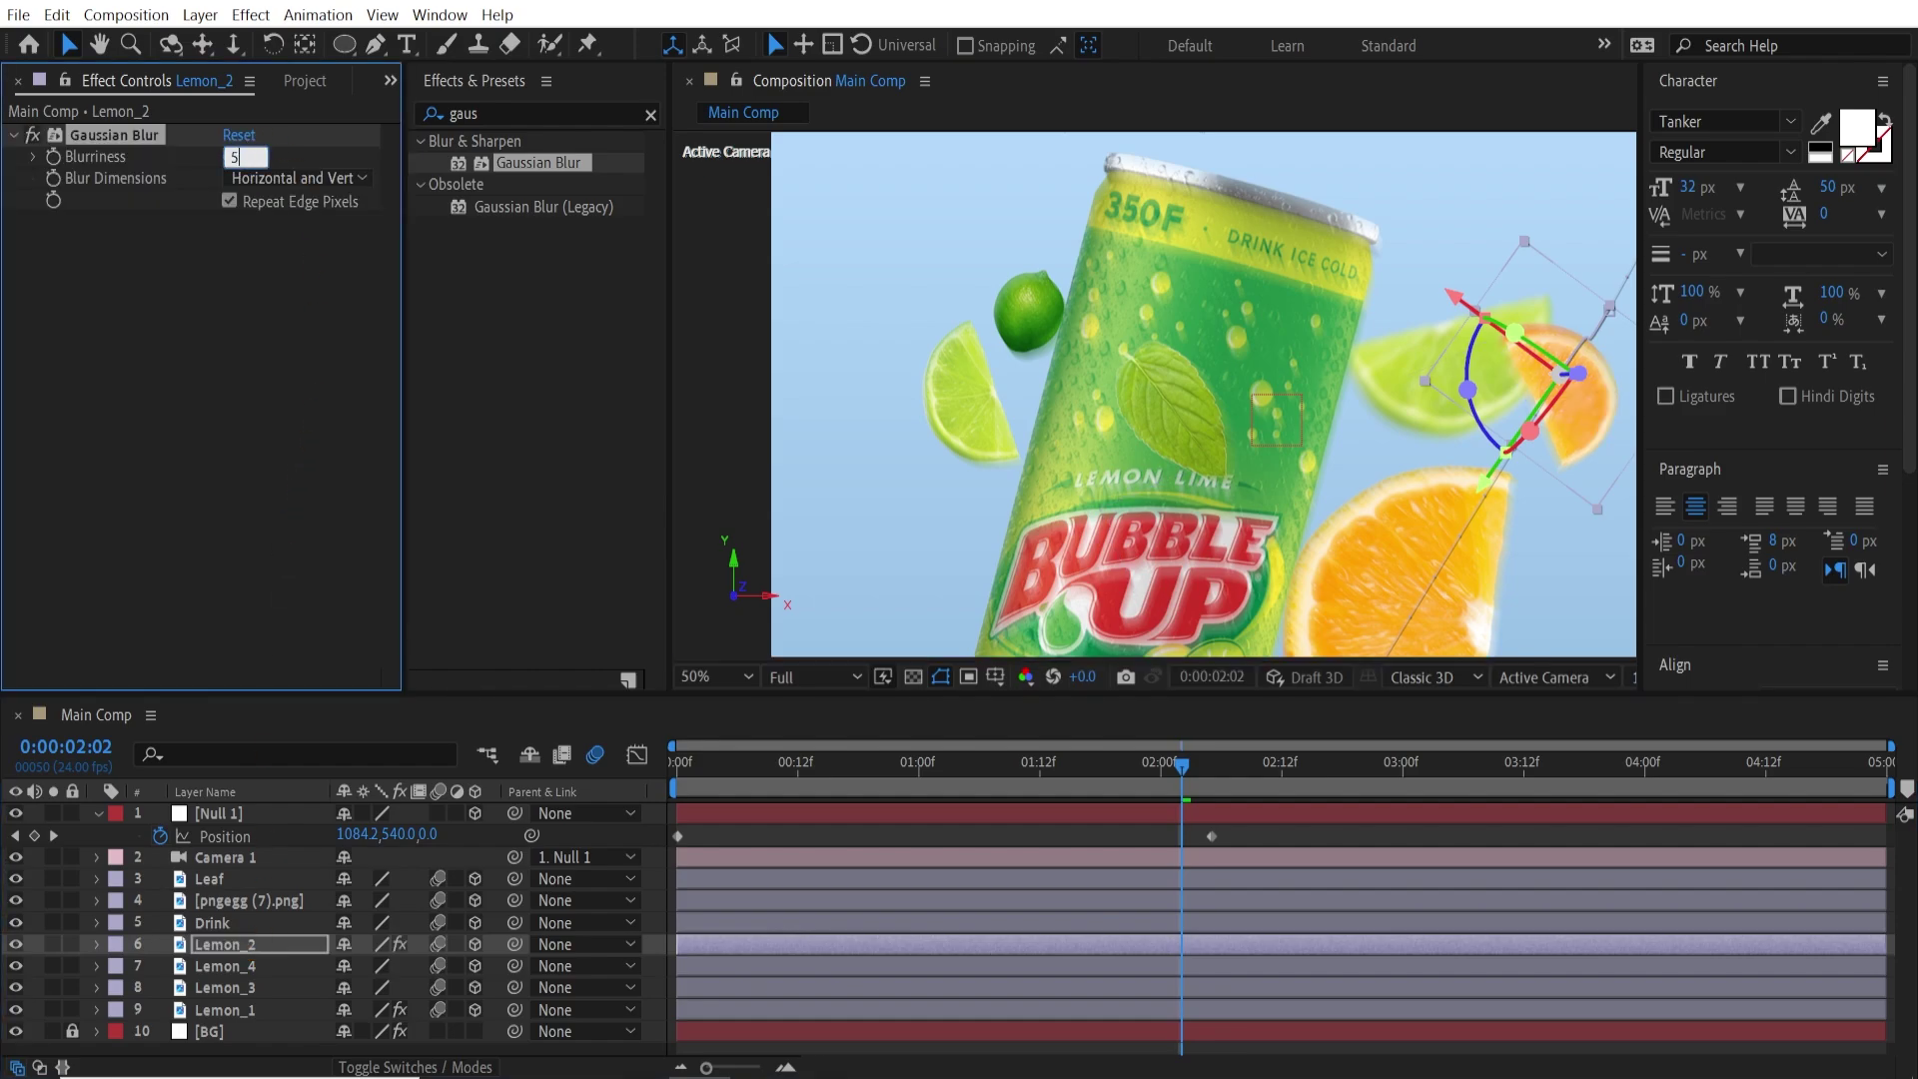
pyautogui.write('0')
pyautogui.write('40')
pyautogui.press('Return')
# Paste the Gaussian Blur onto Lemon_4 and Lemon_3, and set Lemon_4's Blurriness to 40.
pyautogui.click(249, 969)
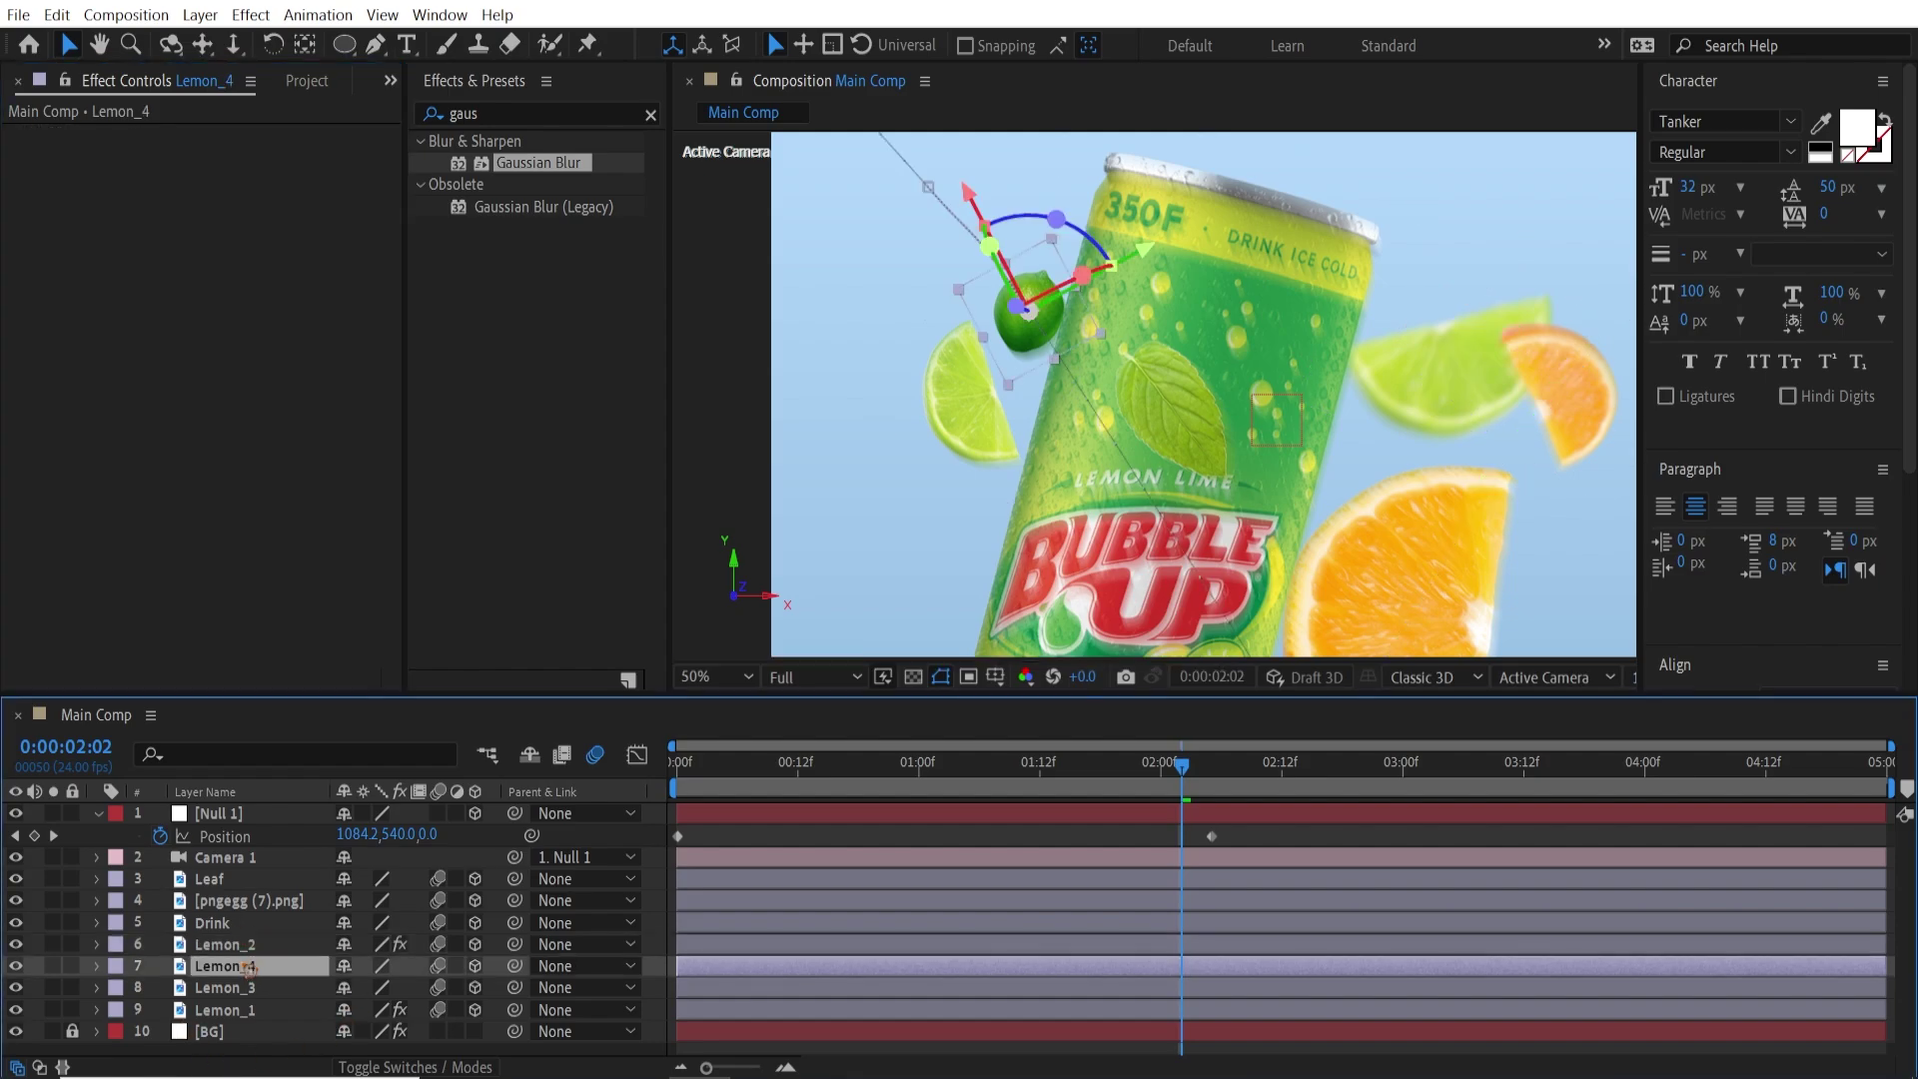
pyautogui.moveTo(278, 978); pyautogui.dragTo(277, 975)
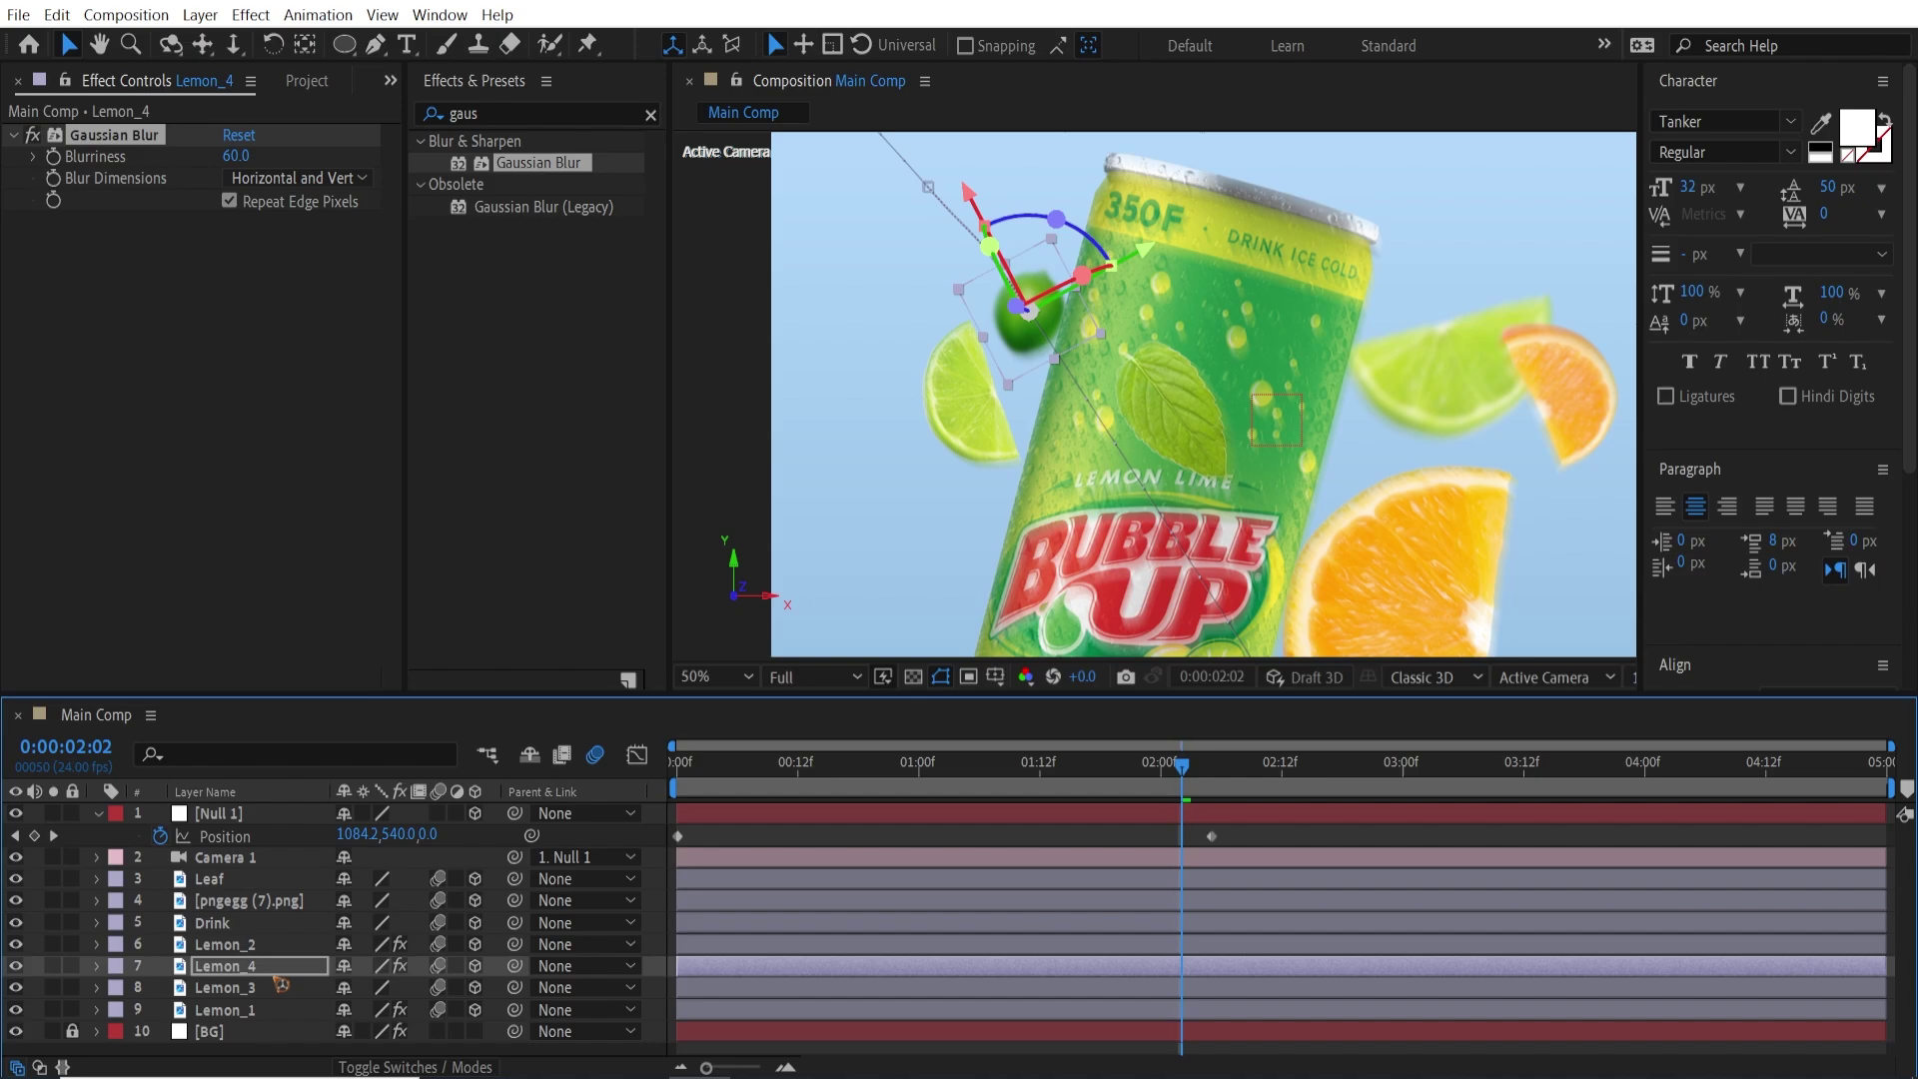
pyautogui.click(248, 988)
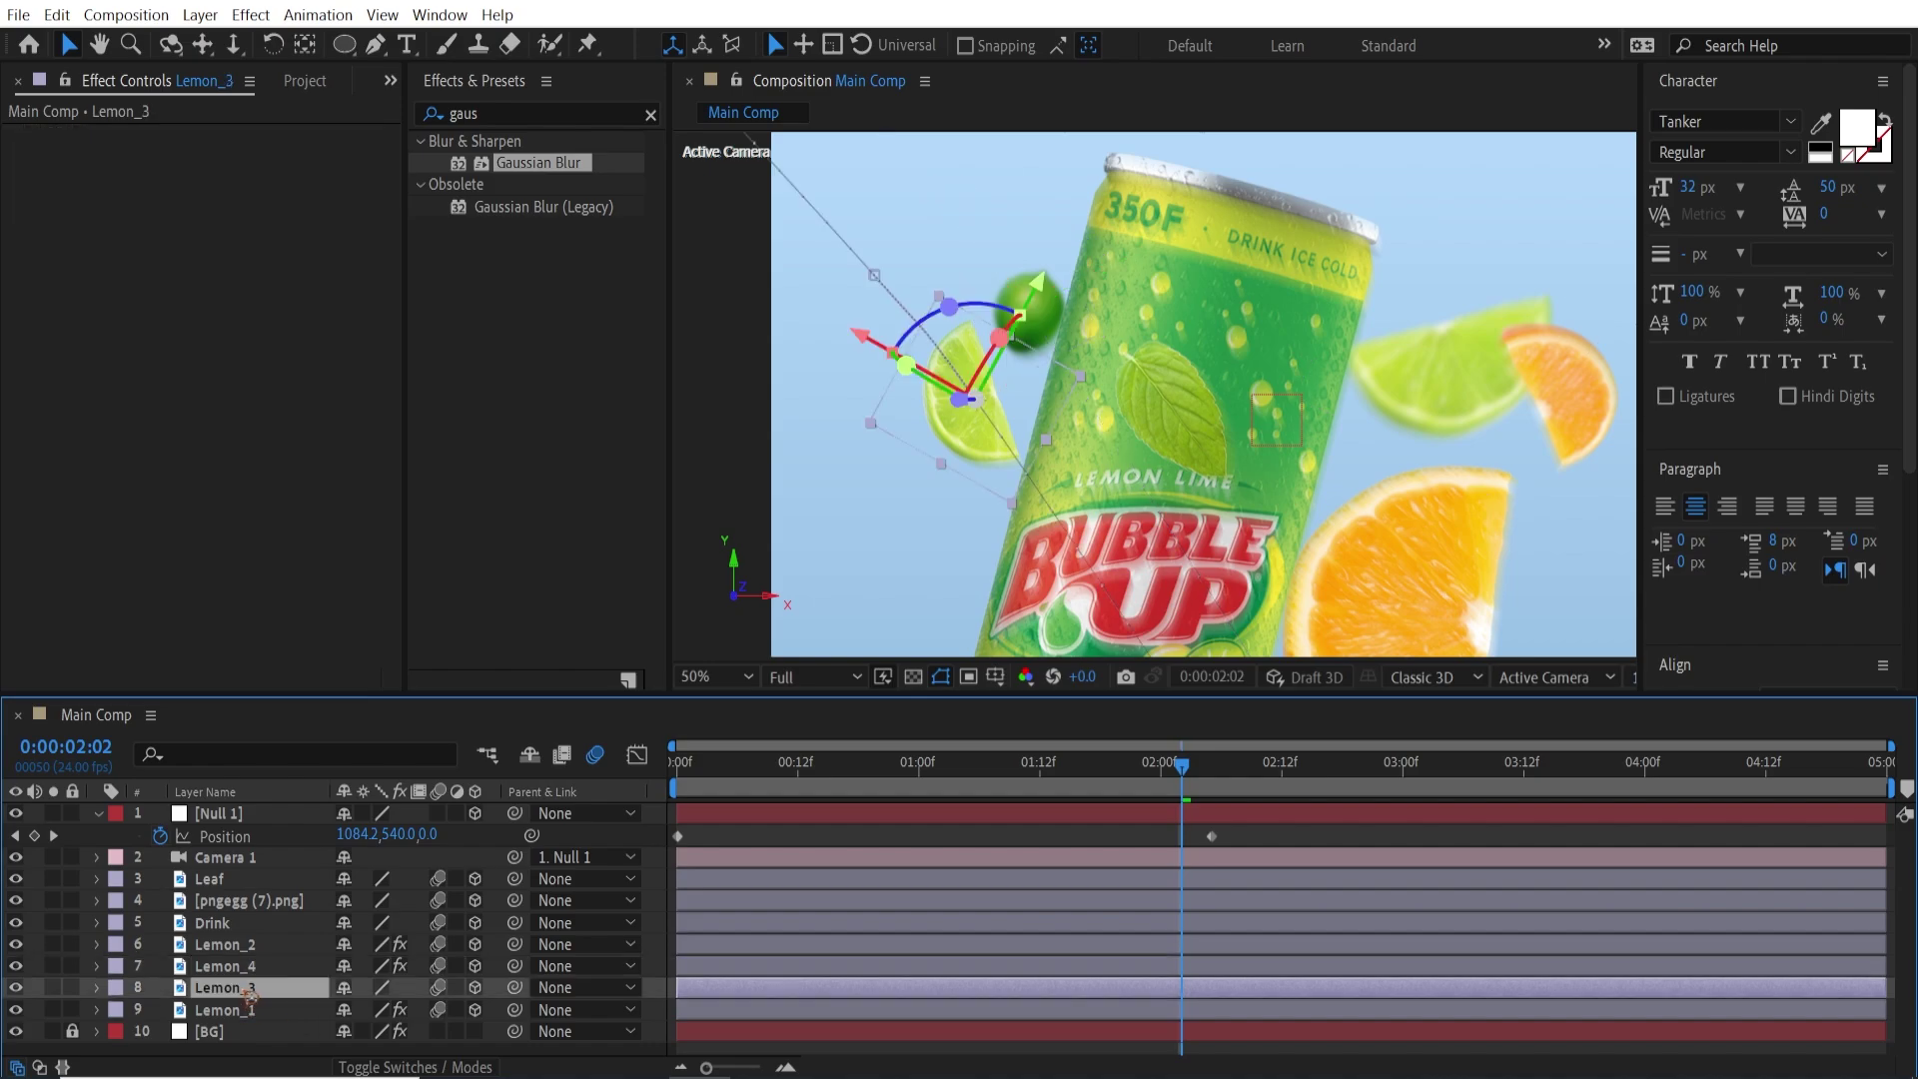
pyautogui.hotkey('ctrl', 'v')
pyautogui.click(245, 157)
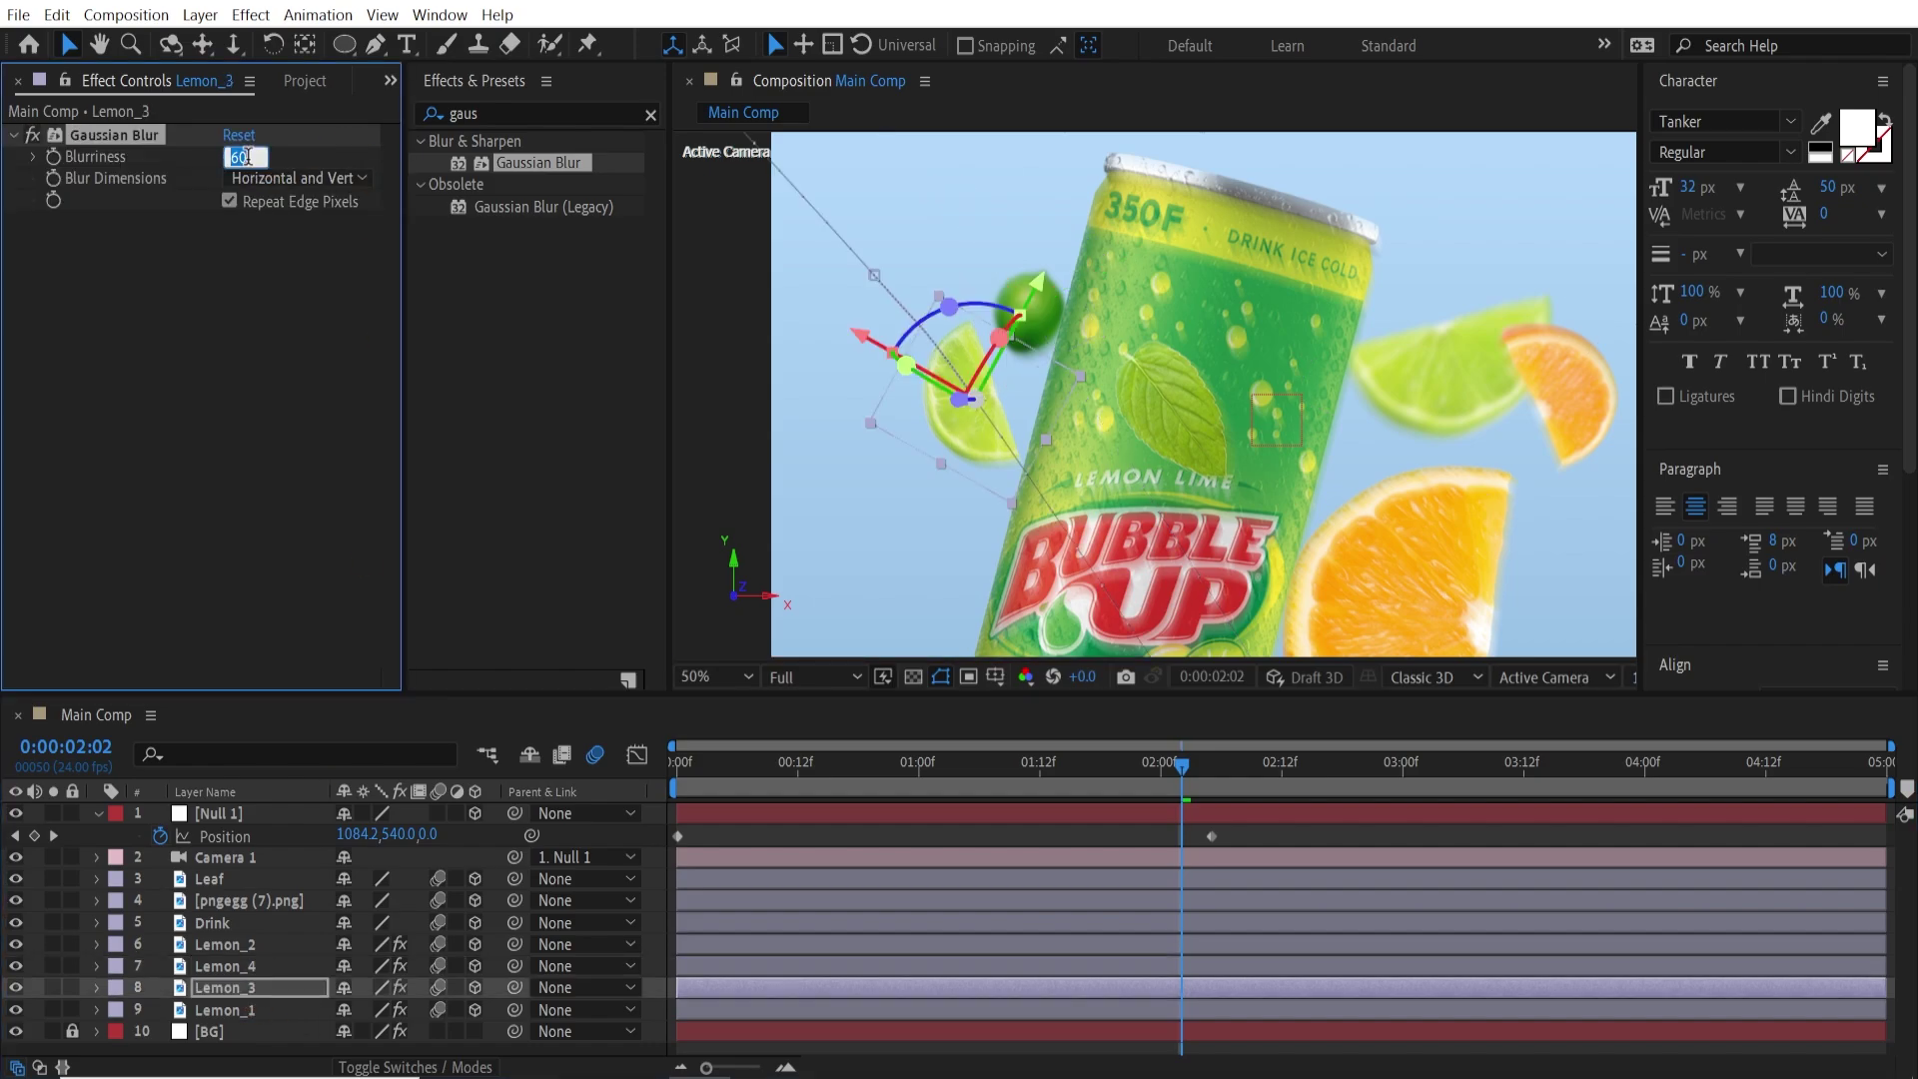
pyautogui.click(250, 966)
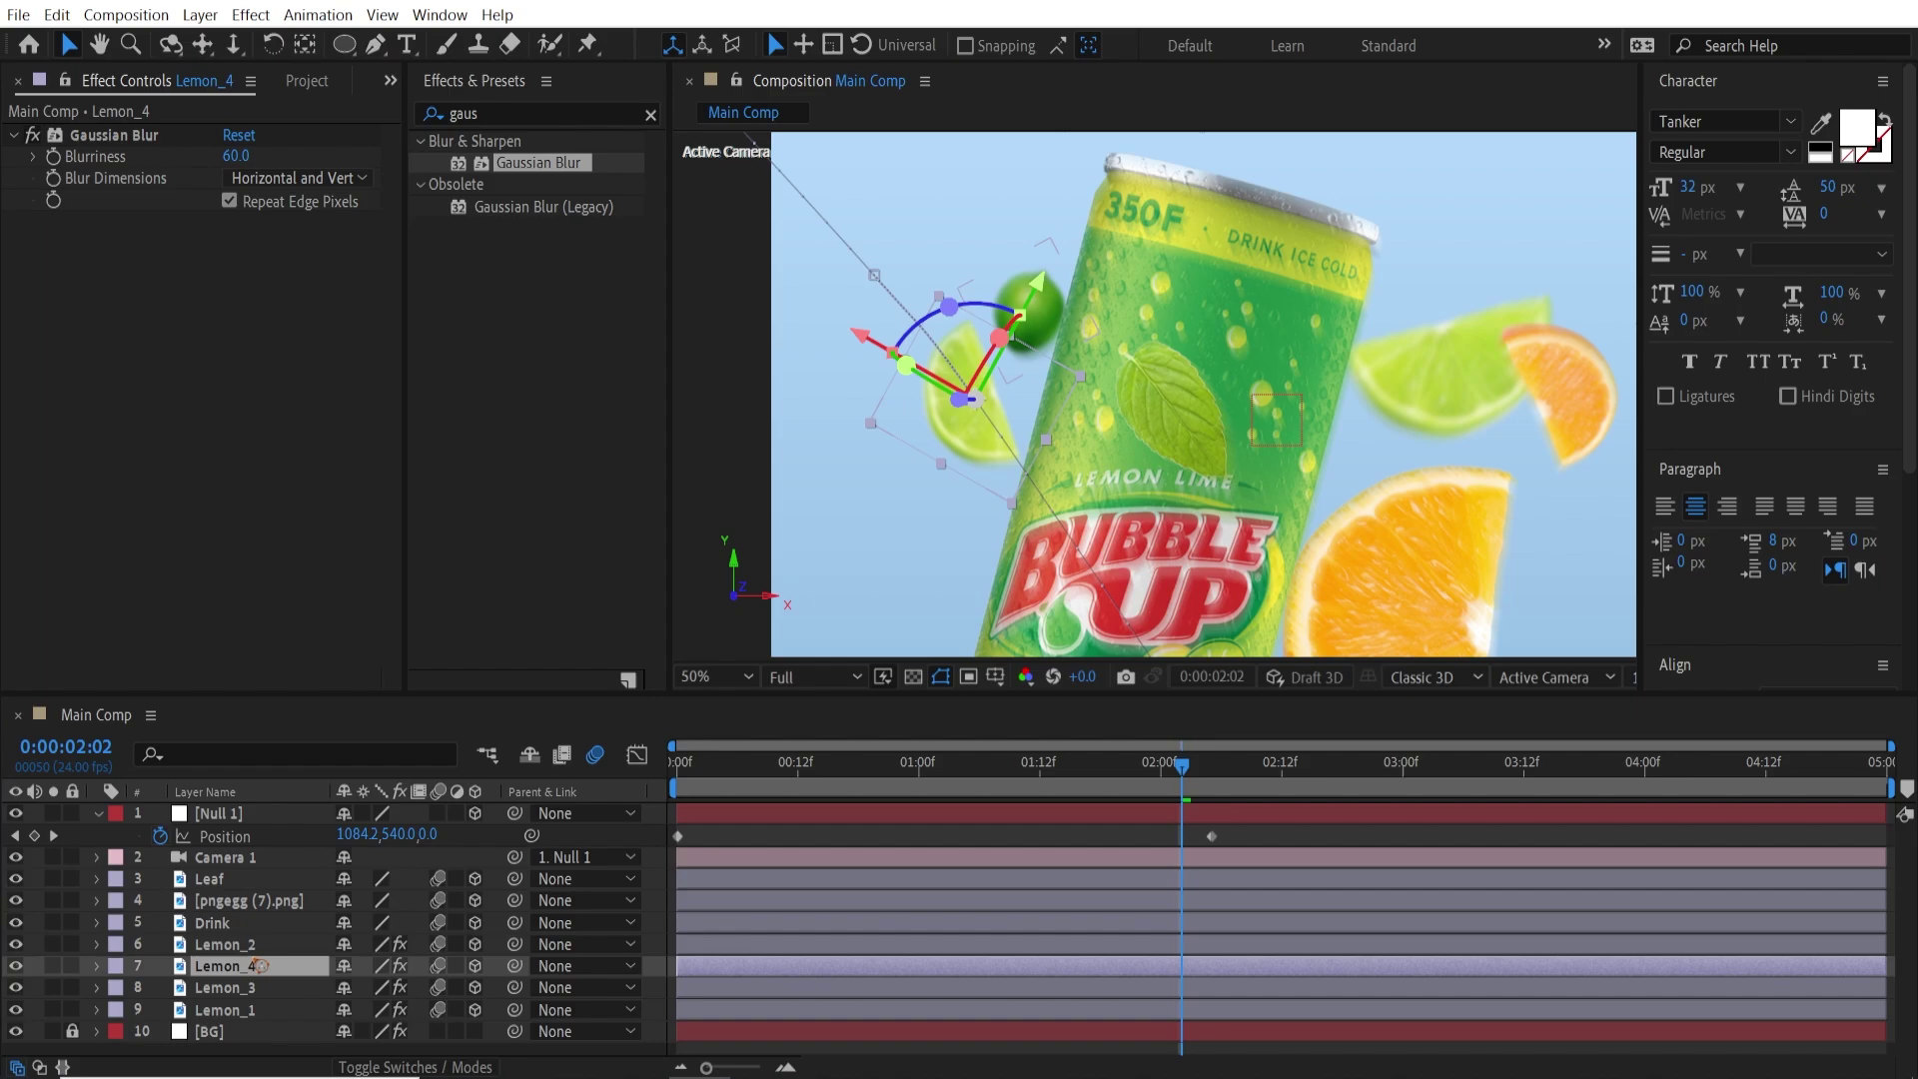
pyautogui.click(243, 154)
pyautogui.press('Return')
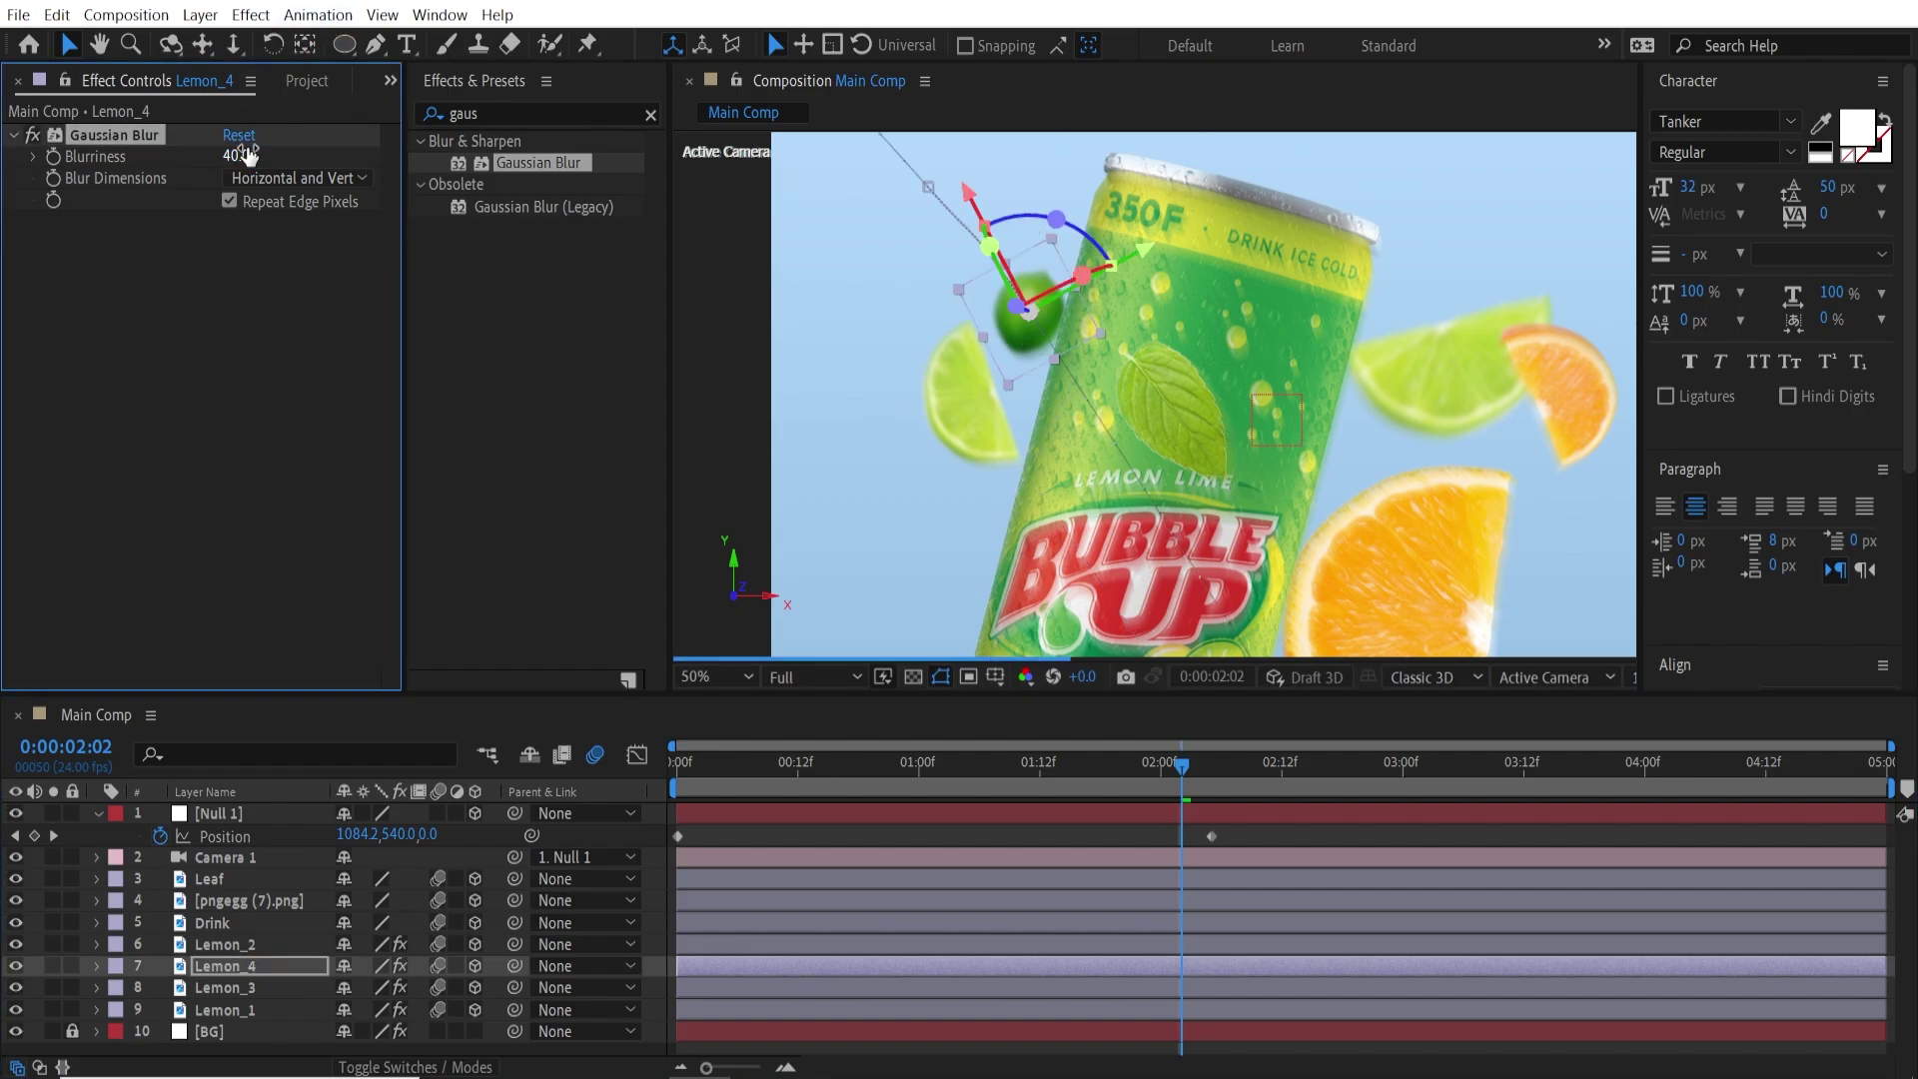
# At 0:00:01:03, identify the large orange slice layer pngegg (7).png and paste the Gaussian Blur with Blurriness 60 onto it.
pyautogui.moveTo(1391, 547); pyautogui.dragTo(1272, 480)
pyautogui.moveTo(1066, 771); pyautogui.dragTo(950, 798)
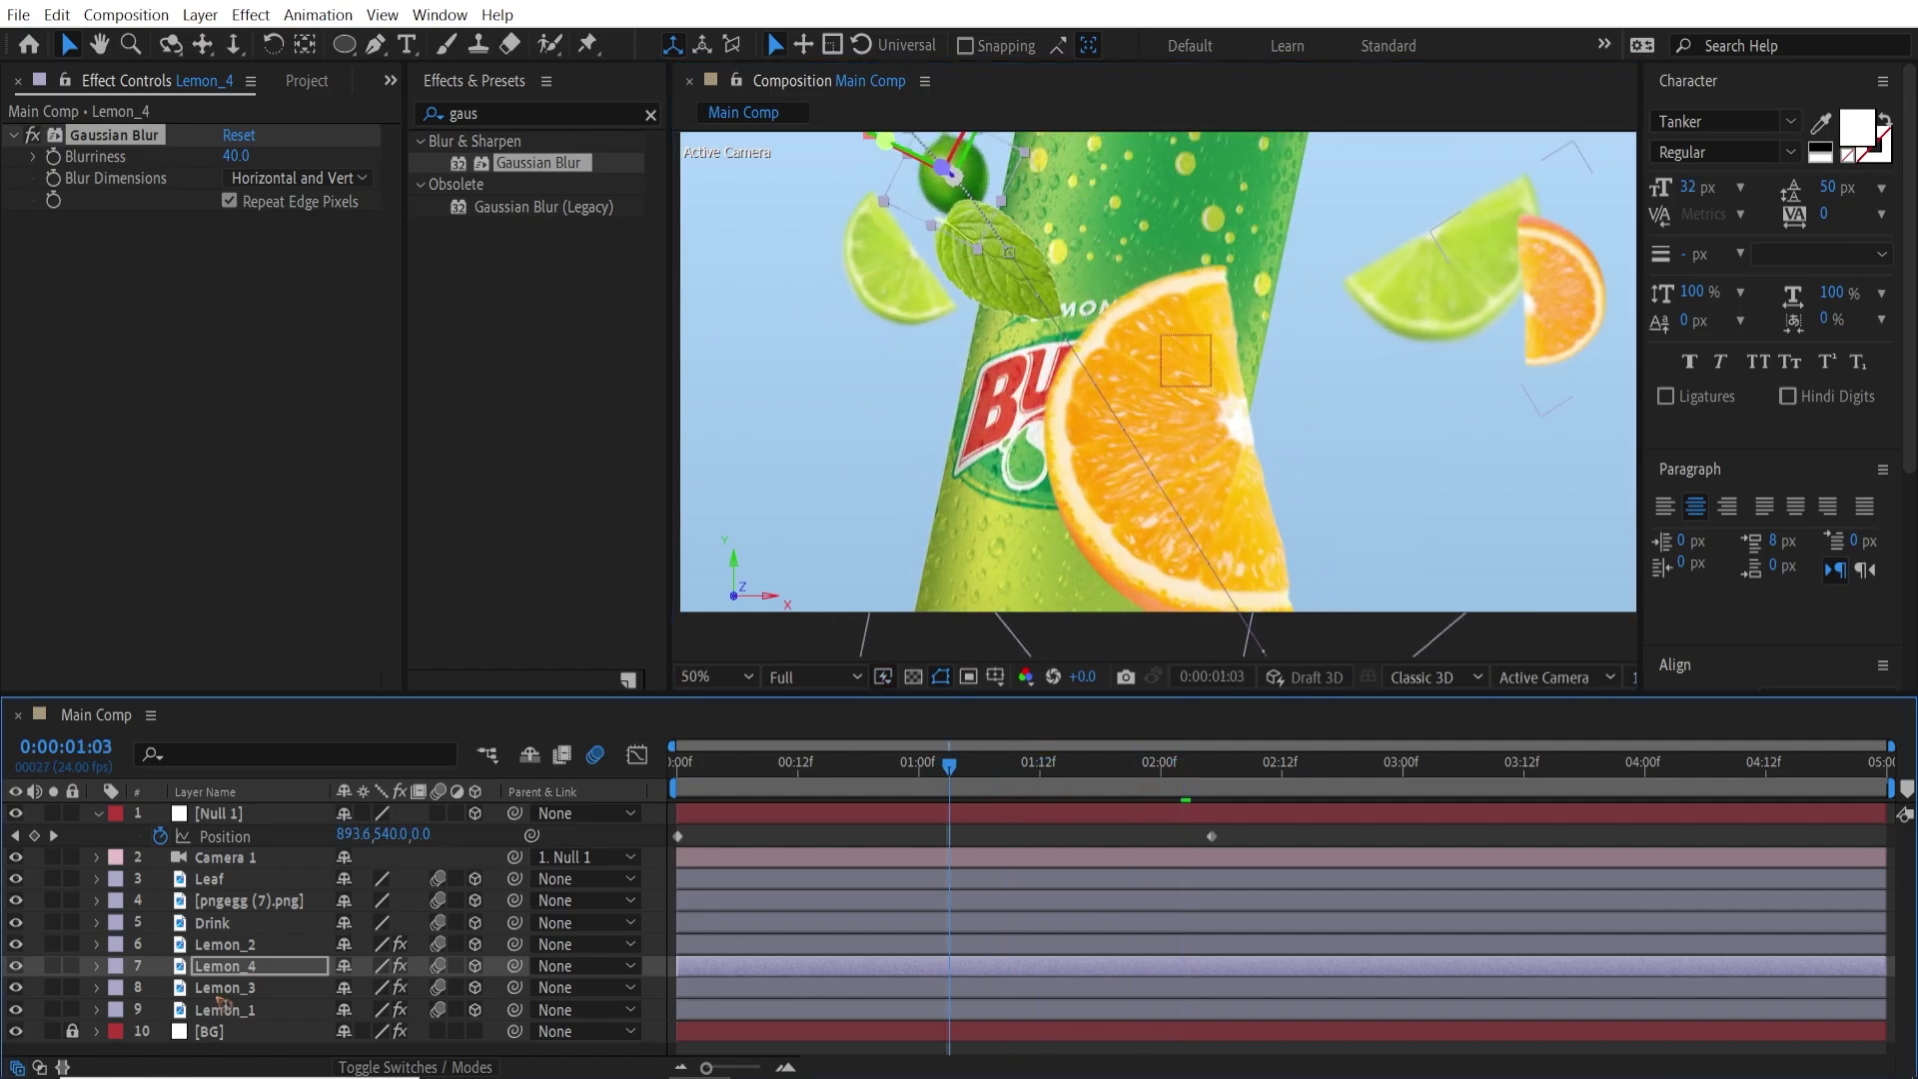
pyautogui.click(254, 947)
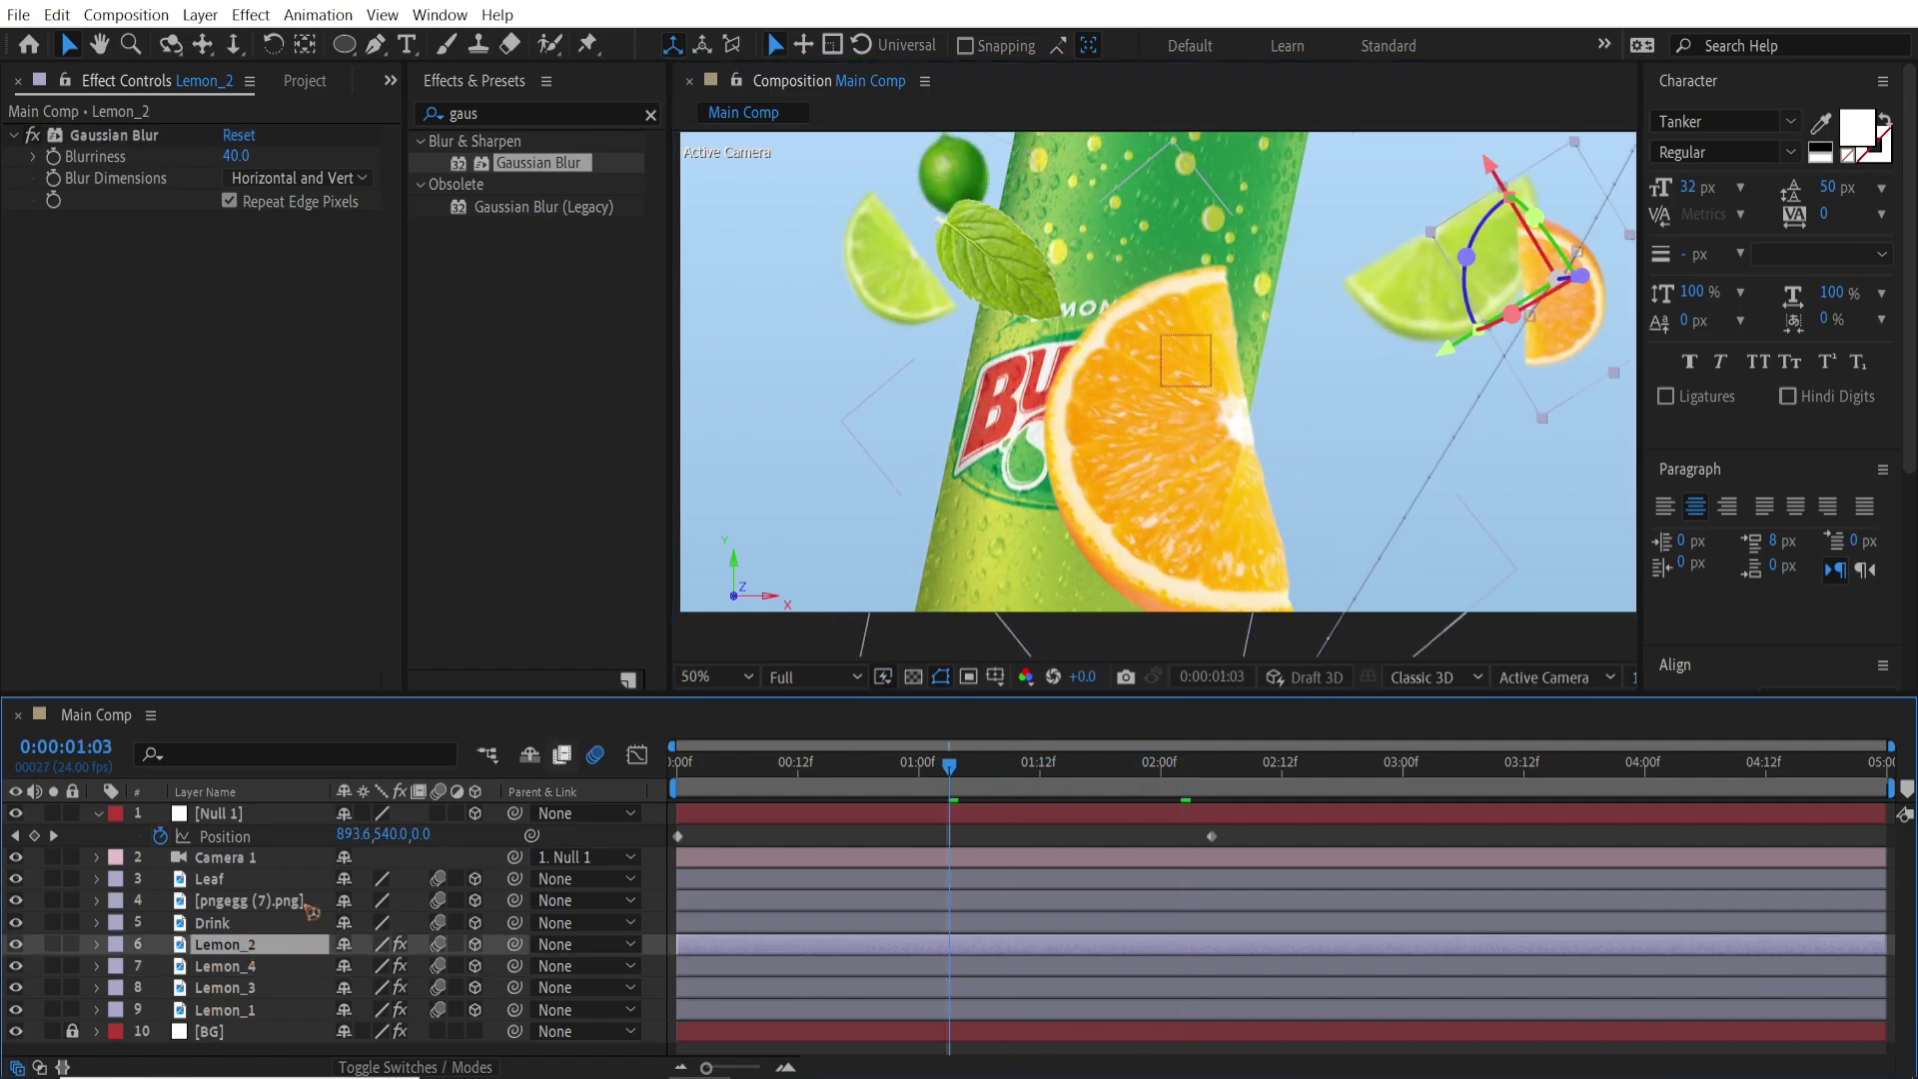
pyautogui.click(262, 905)
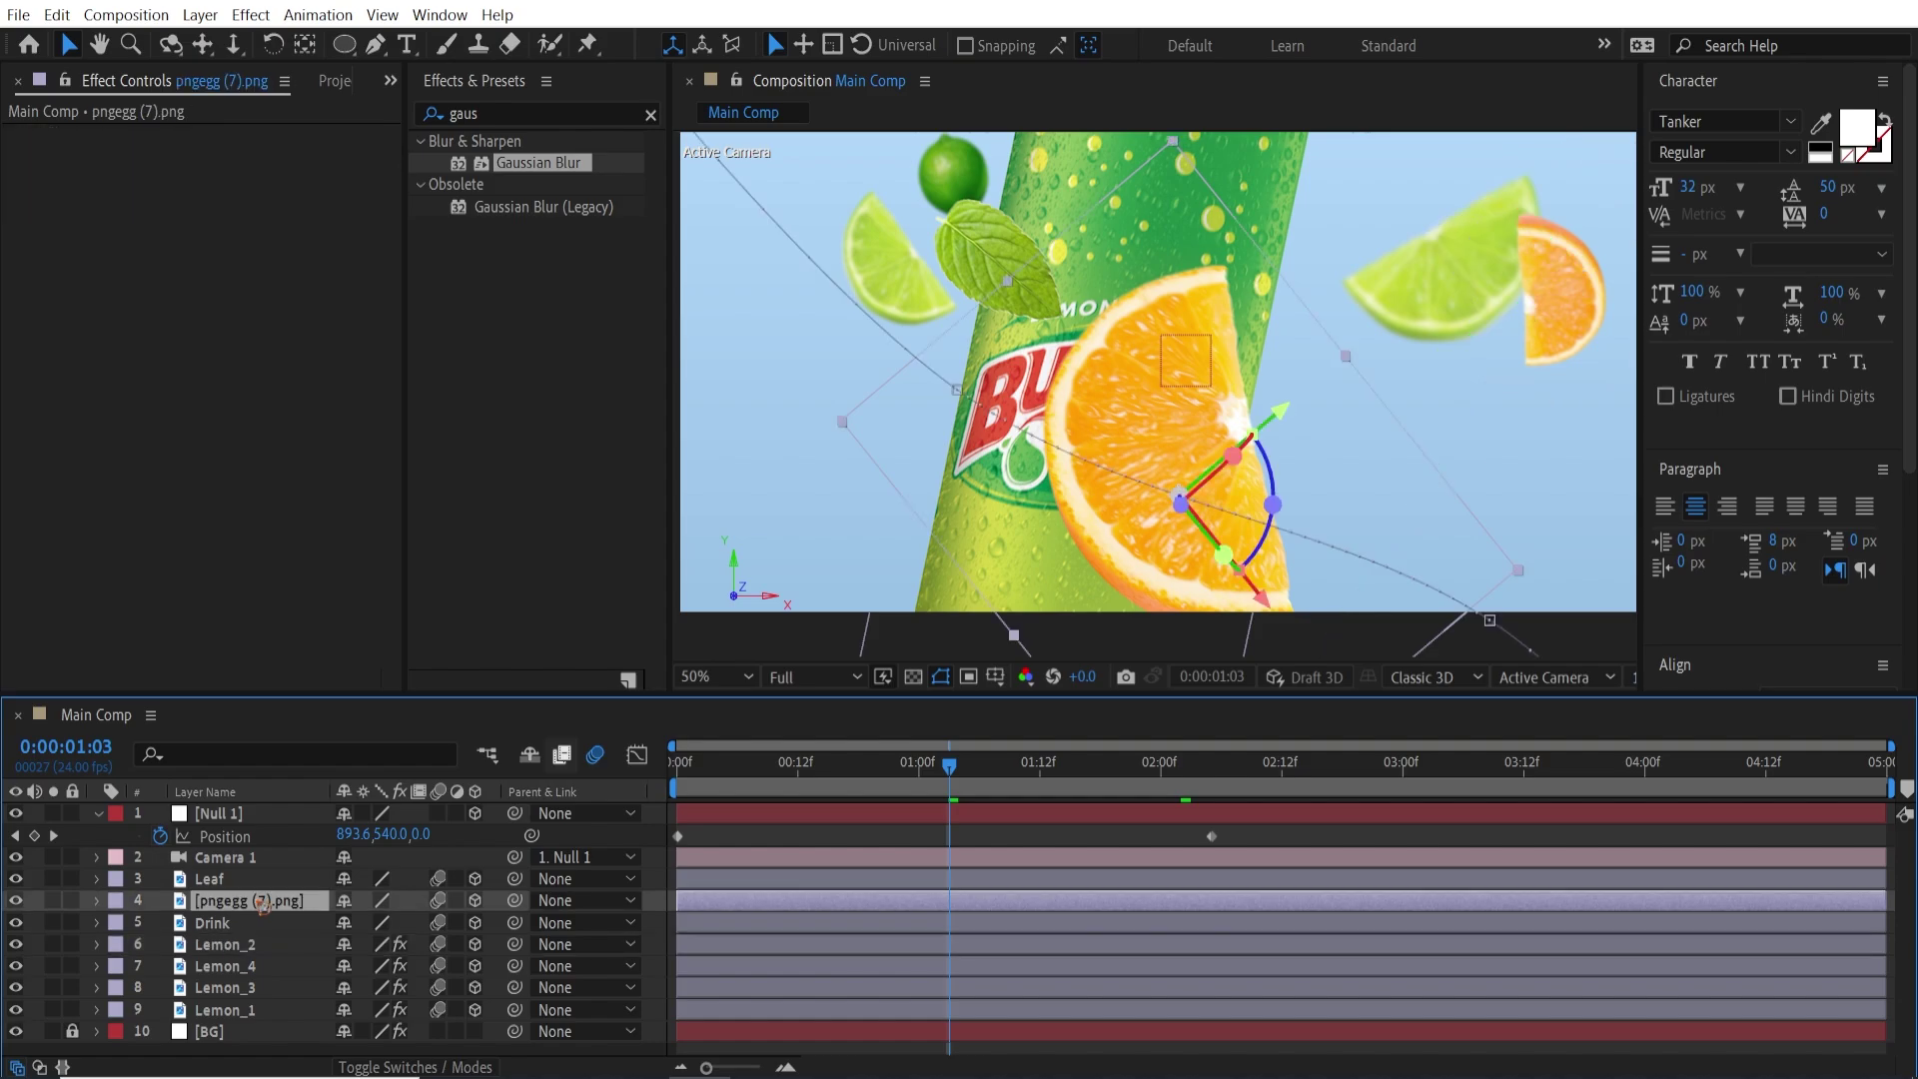
pyautogui.click(20, 903)
pyautogui.click(20, 902)
pyautogui.moveTo(388, 859); pyautogui.dragTo(388, 900)
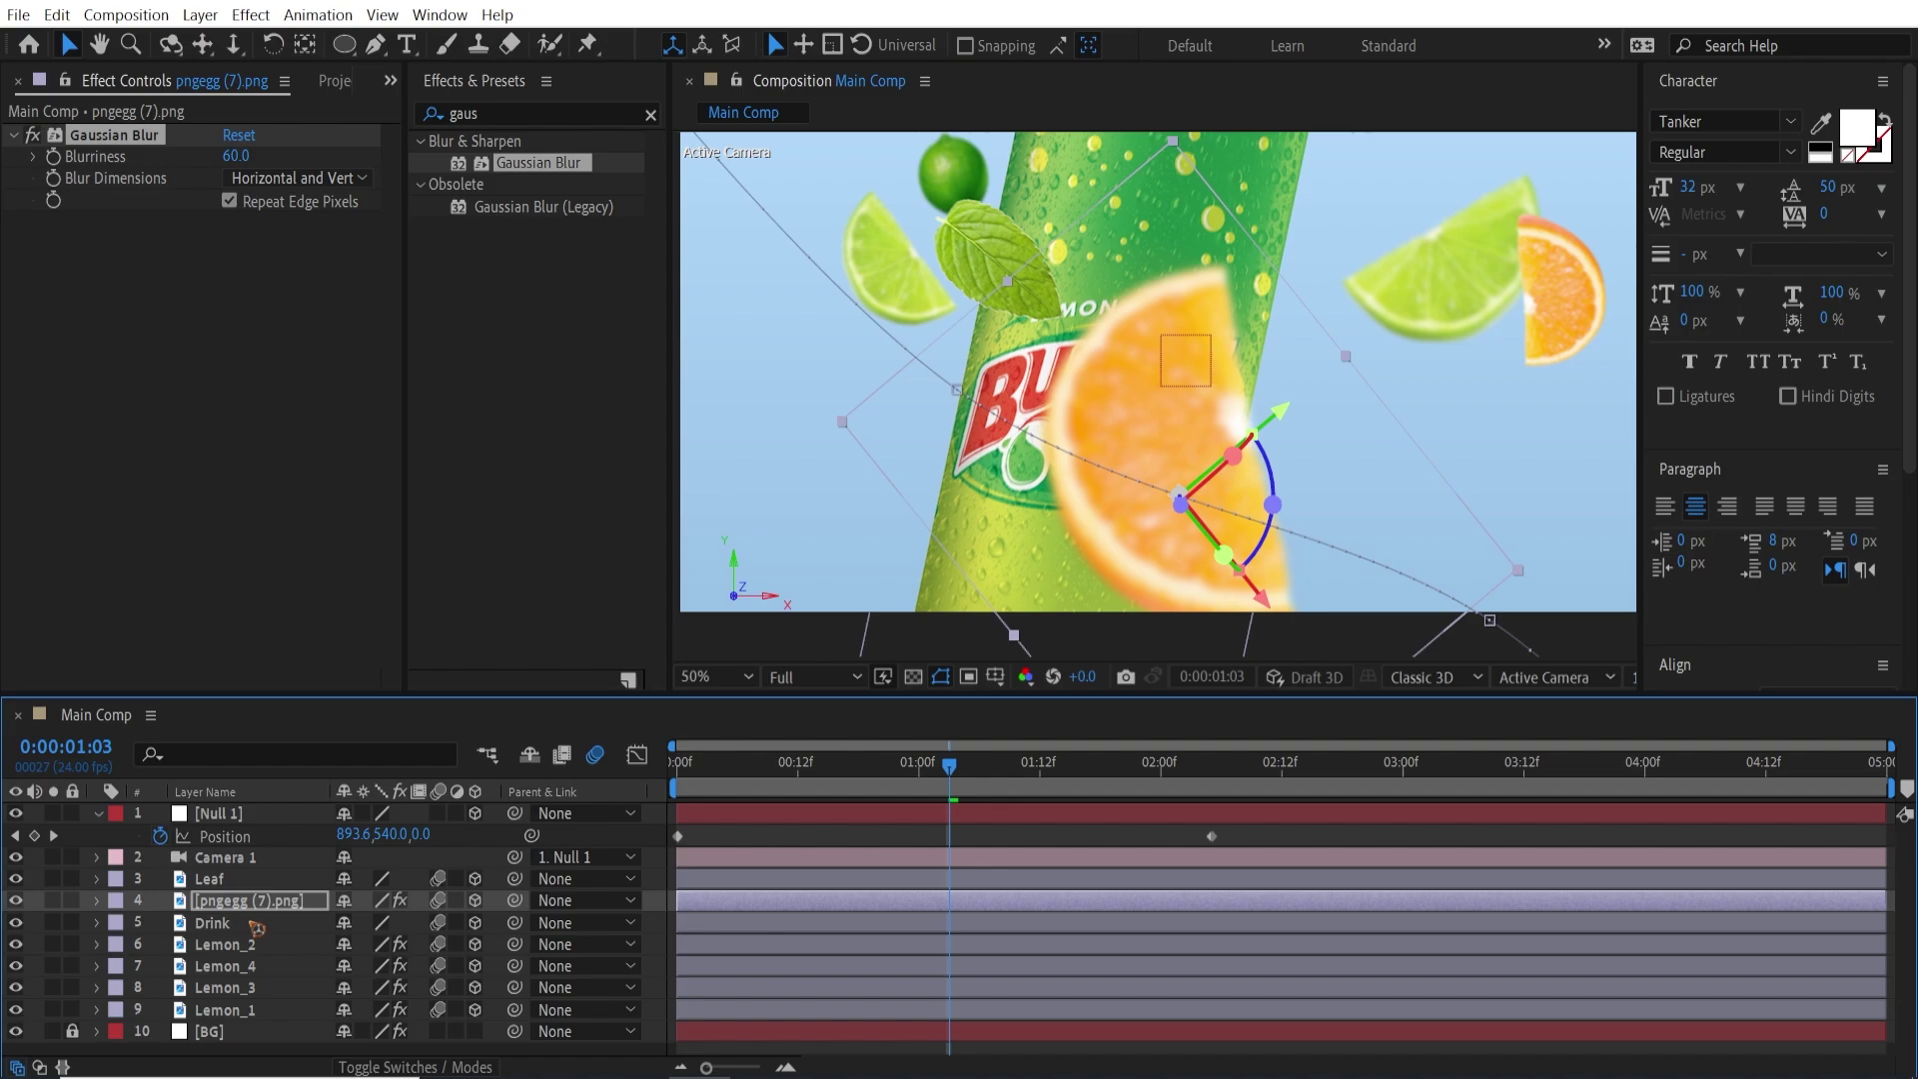
# Paste the Gaussian Blur onto the Leaf layer and set its Blurriness to 30.
pyautogui.click(232, 883)
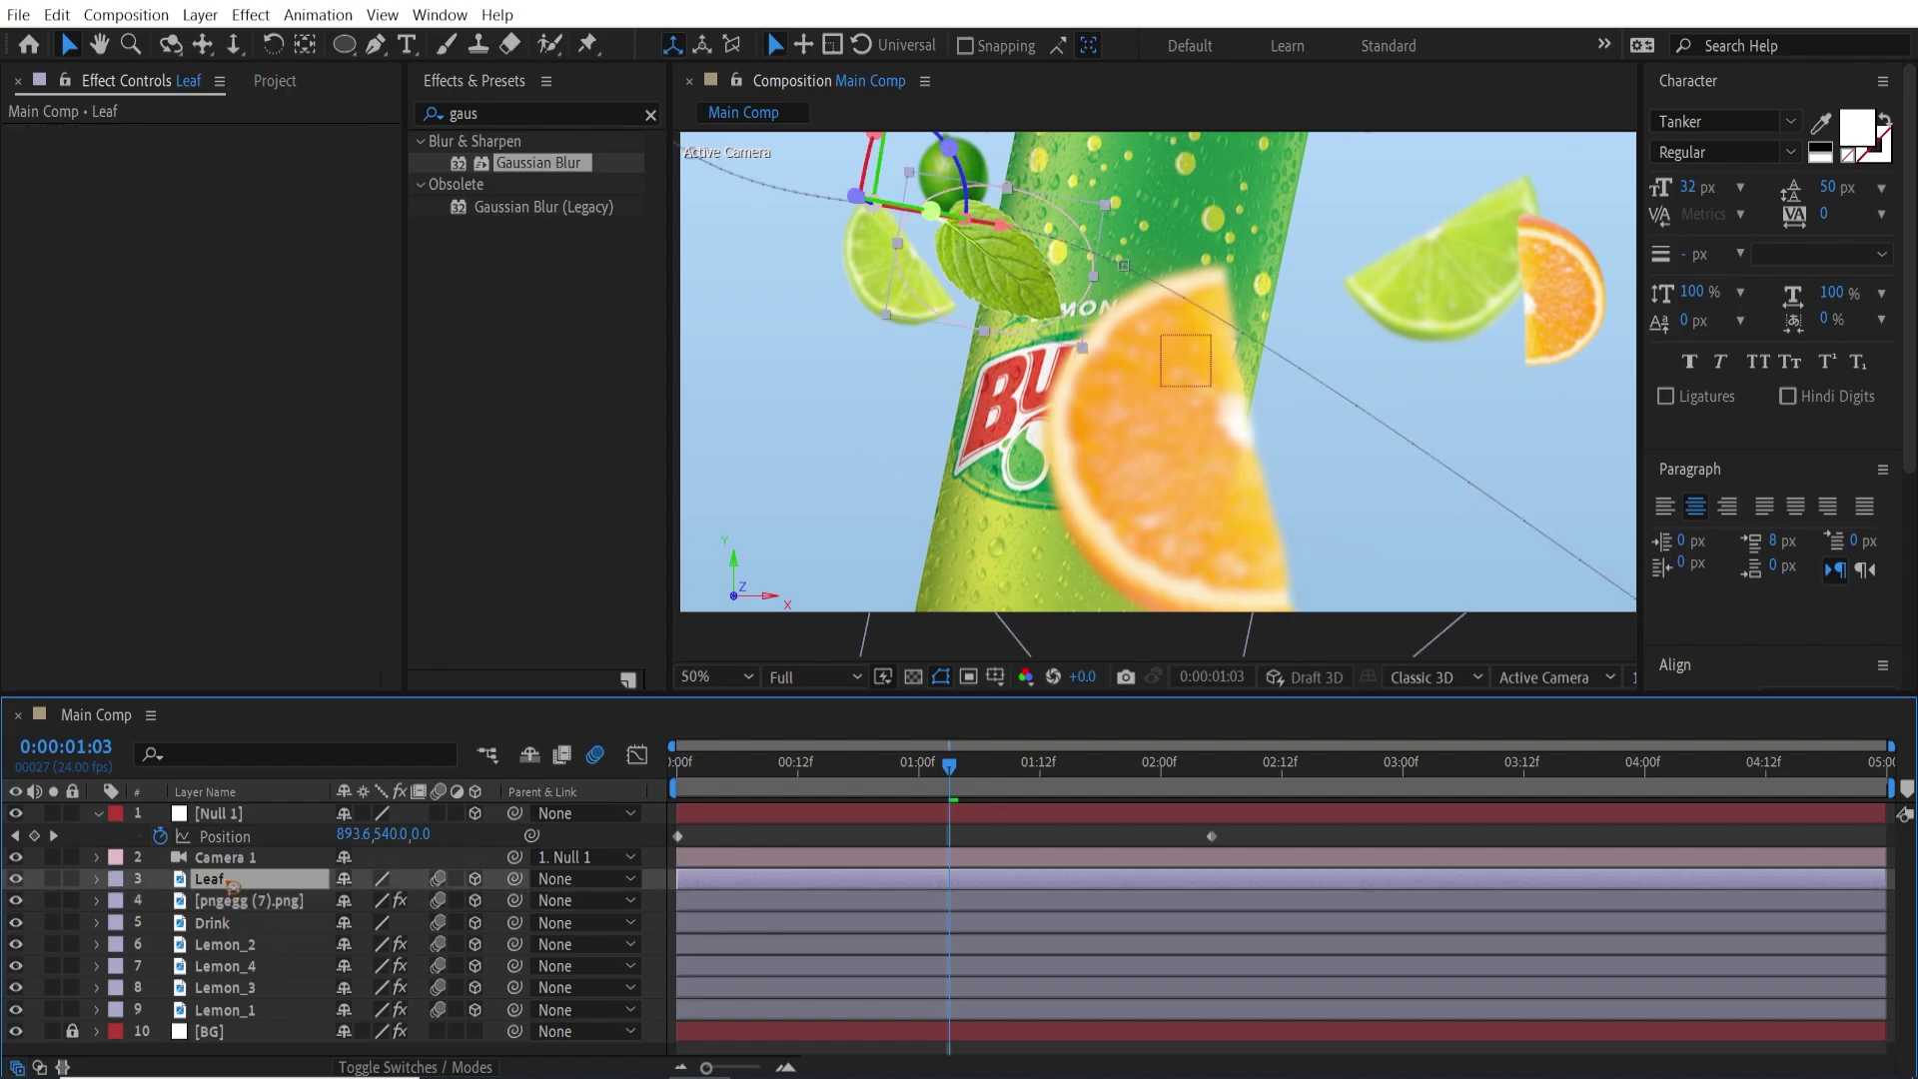
pyautogui.moveTo(232, 886); pyautogui.dragTo(376, 521)
pyautogui.click(238, 155)
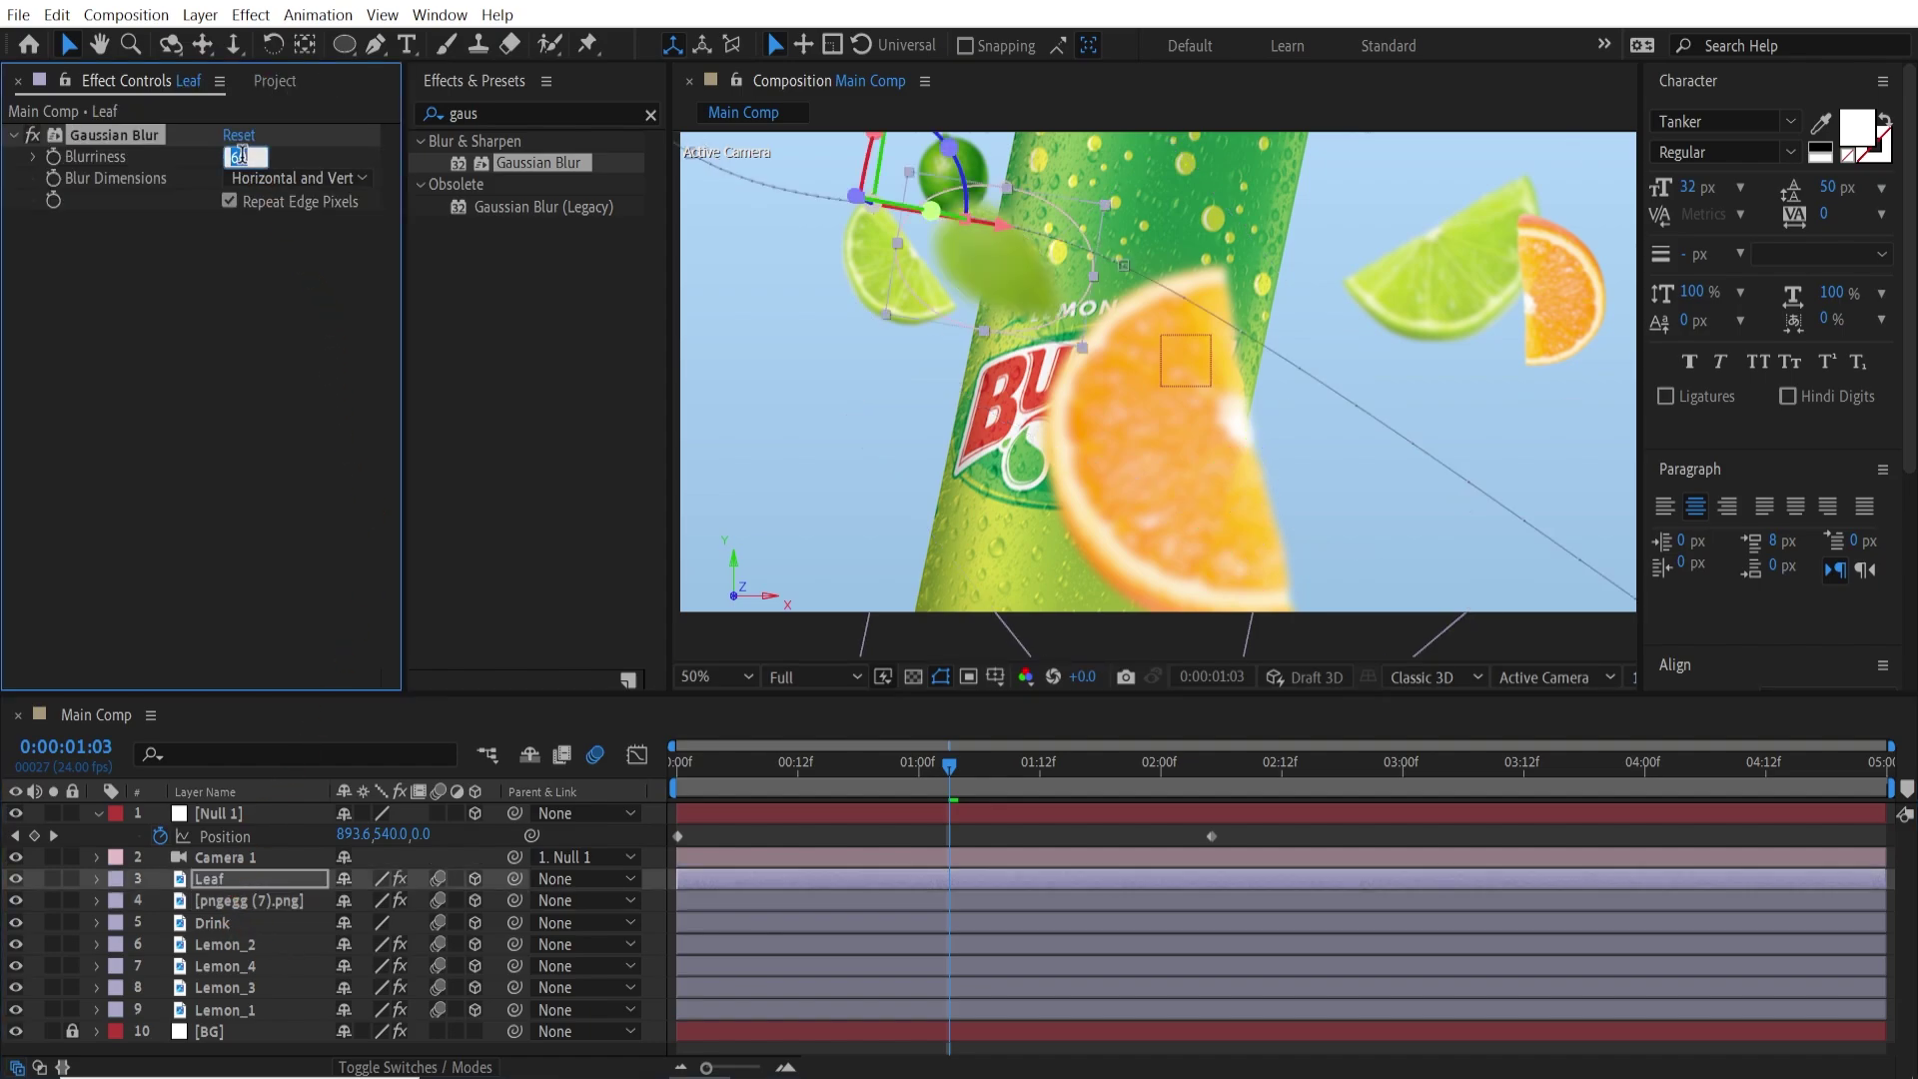
pyautogui.write('40')
pyautogui.press('Return')
pyautogui.click(240, 157)
pyautogui.write('30')
pyautogui.press('Return')
# Show the whole composition frame and preview the blurred animation from the start.
pyautogui.press(',')
pyautogui.press(',')
pyautogui.press(',')
pyautogui.press(',')
pyautogui.scroll(1, 1204, 510)
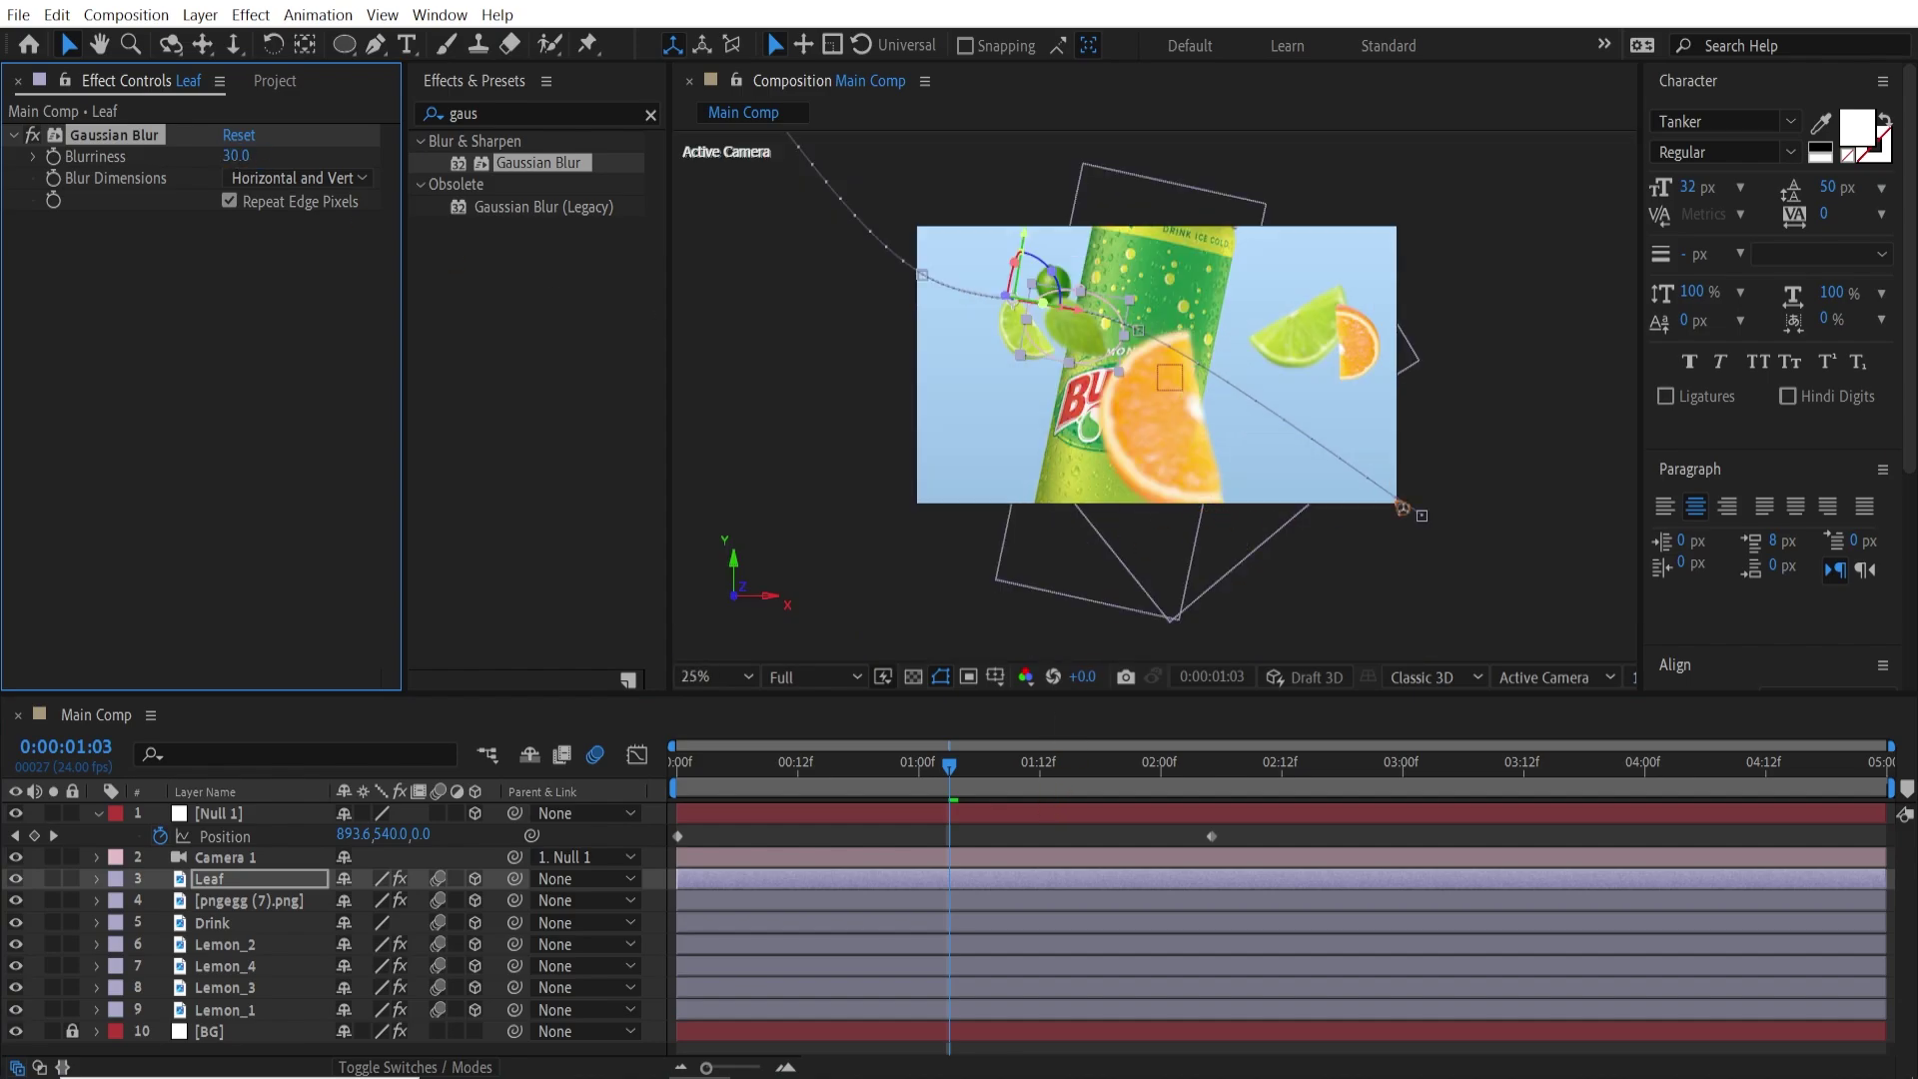
pyautogui.click(1530, 448)
pyautogui.scroll(2, 1499, 455)
pyautogui.press(',')
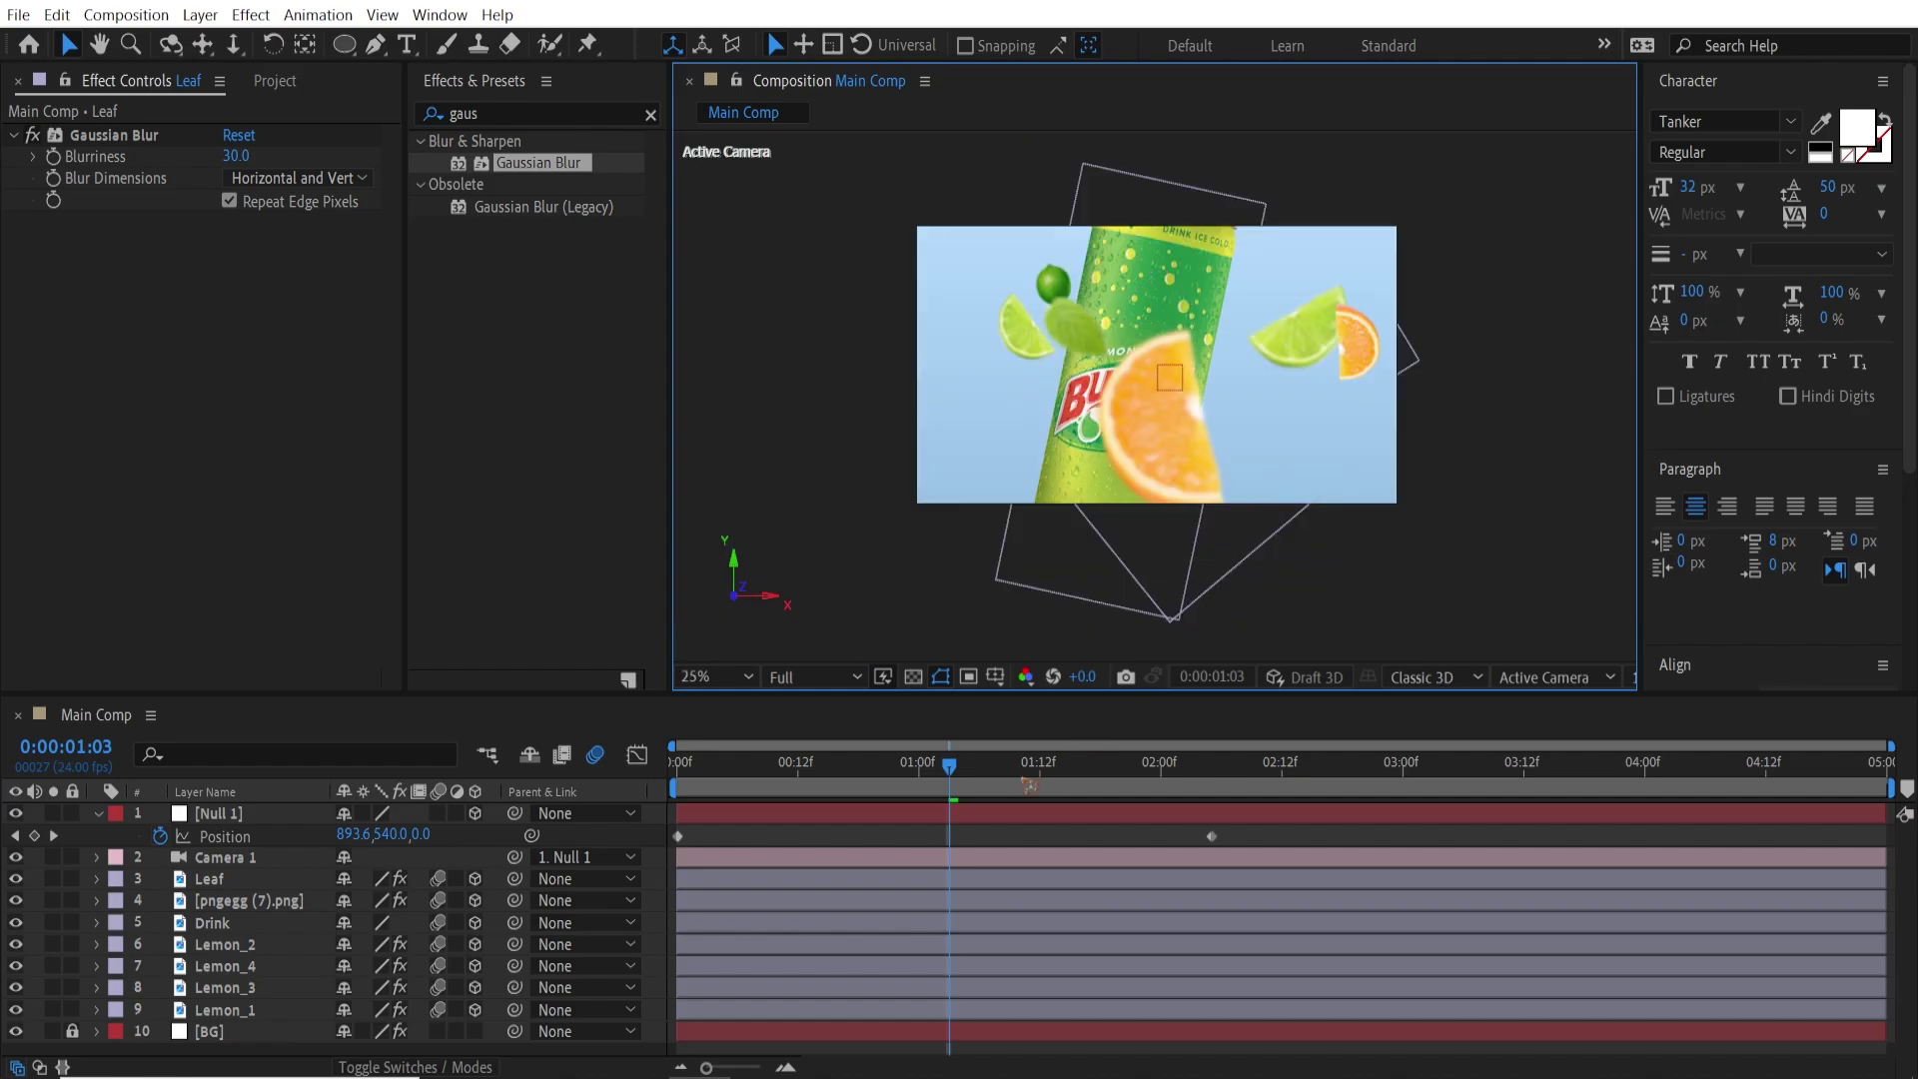
pyautogui.click(1137, 849)
pyautogui.press('Home')
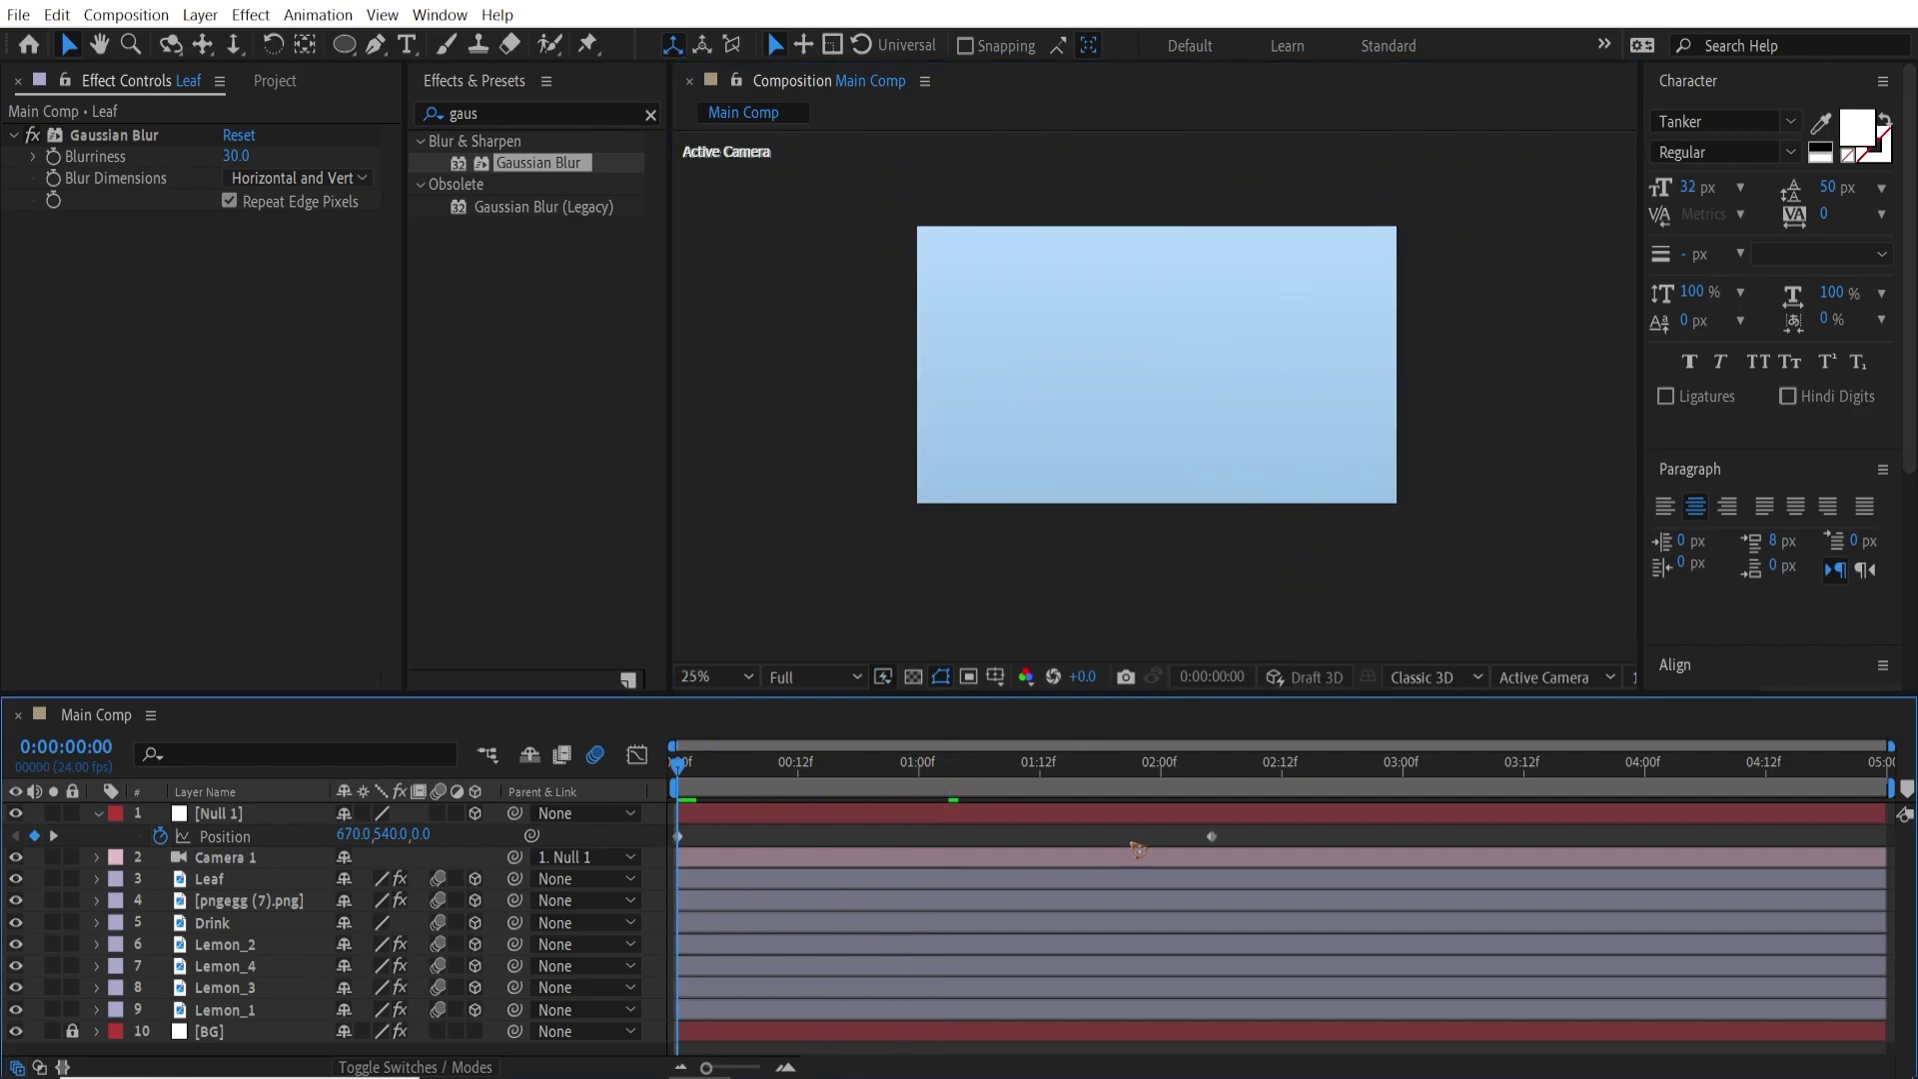
pyautogui.press('space')
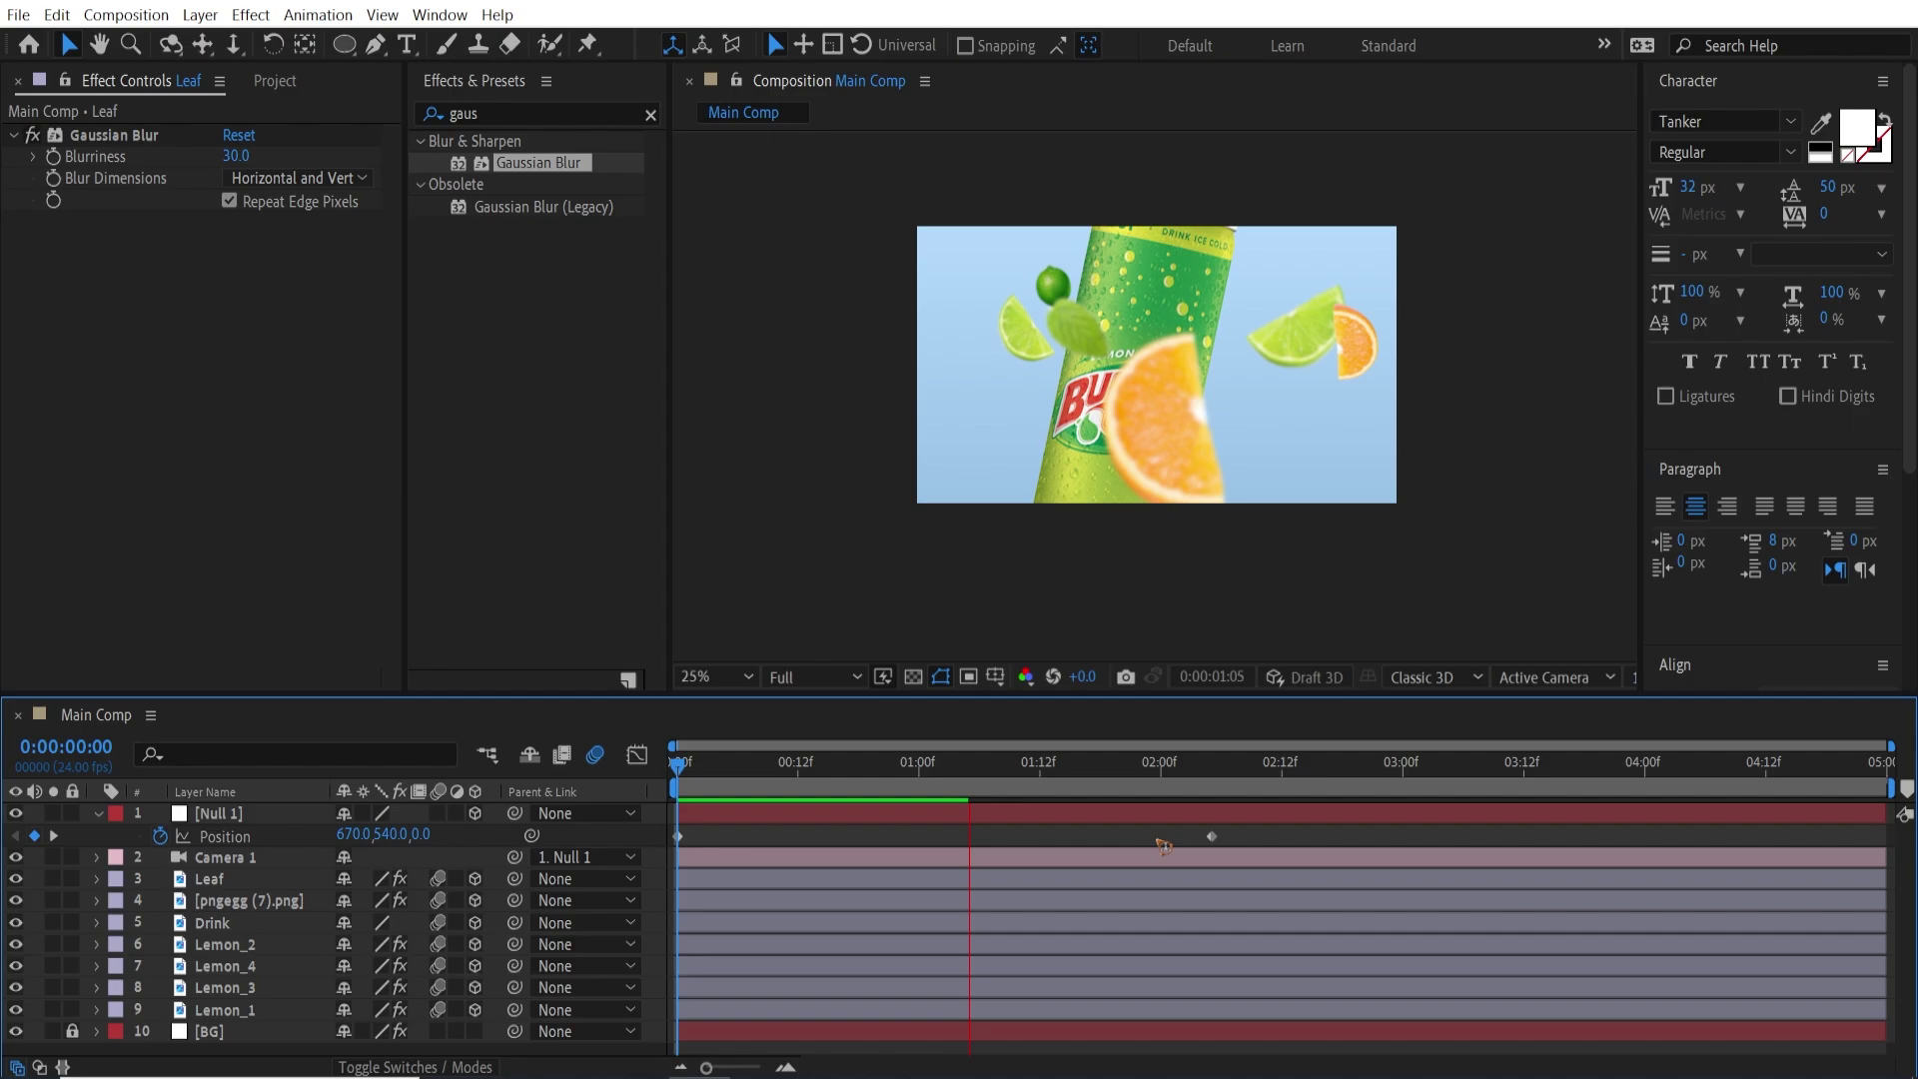
pyautogui.press('space')
# Add the dark particle footage 9665239….mp4 to Main Comp between Camera 1 and Leaf, and return to the start of the timeline.
pyautogui.click(274, 82)
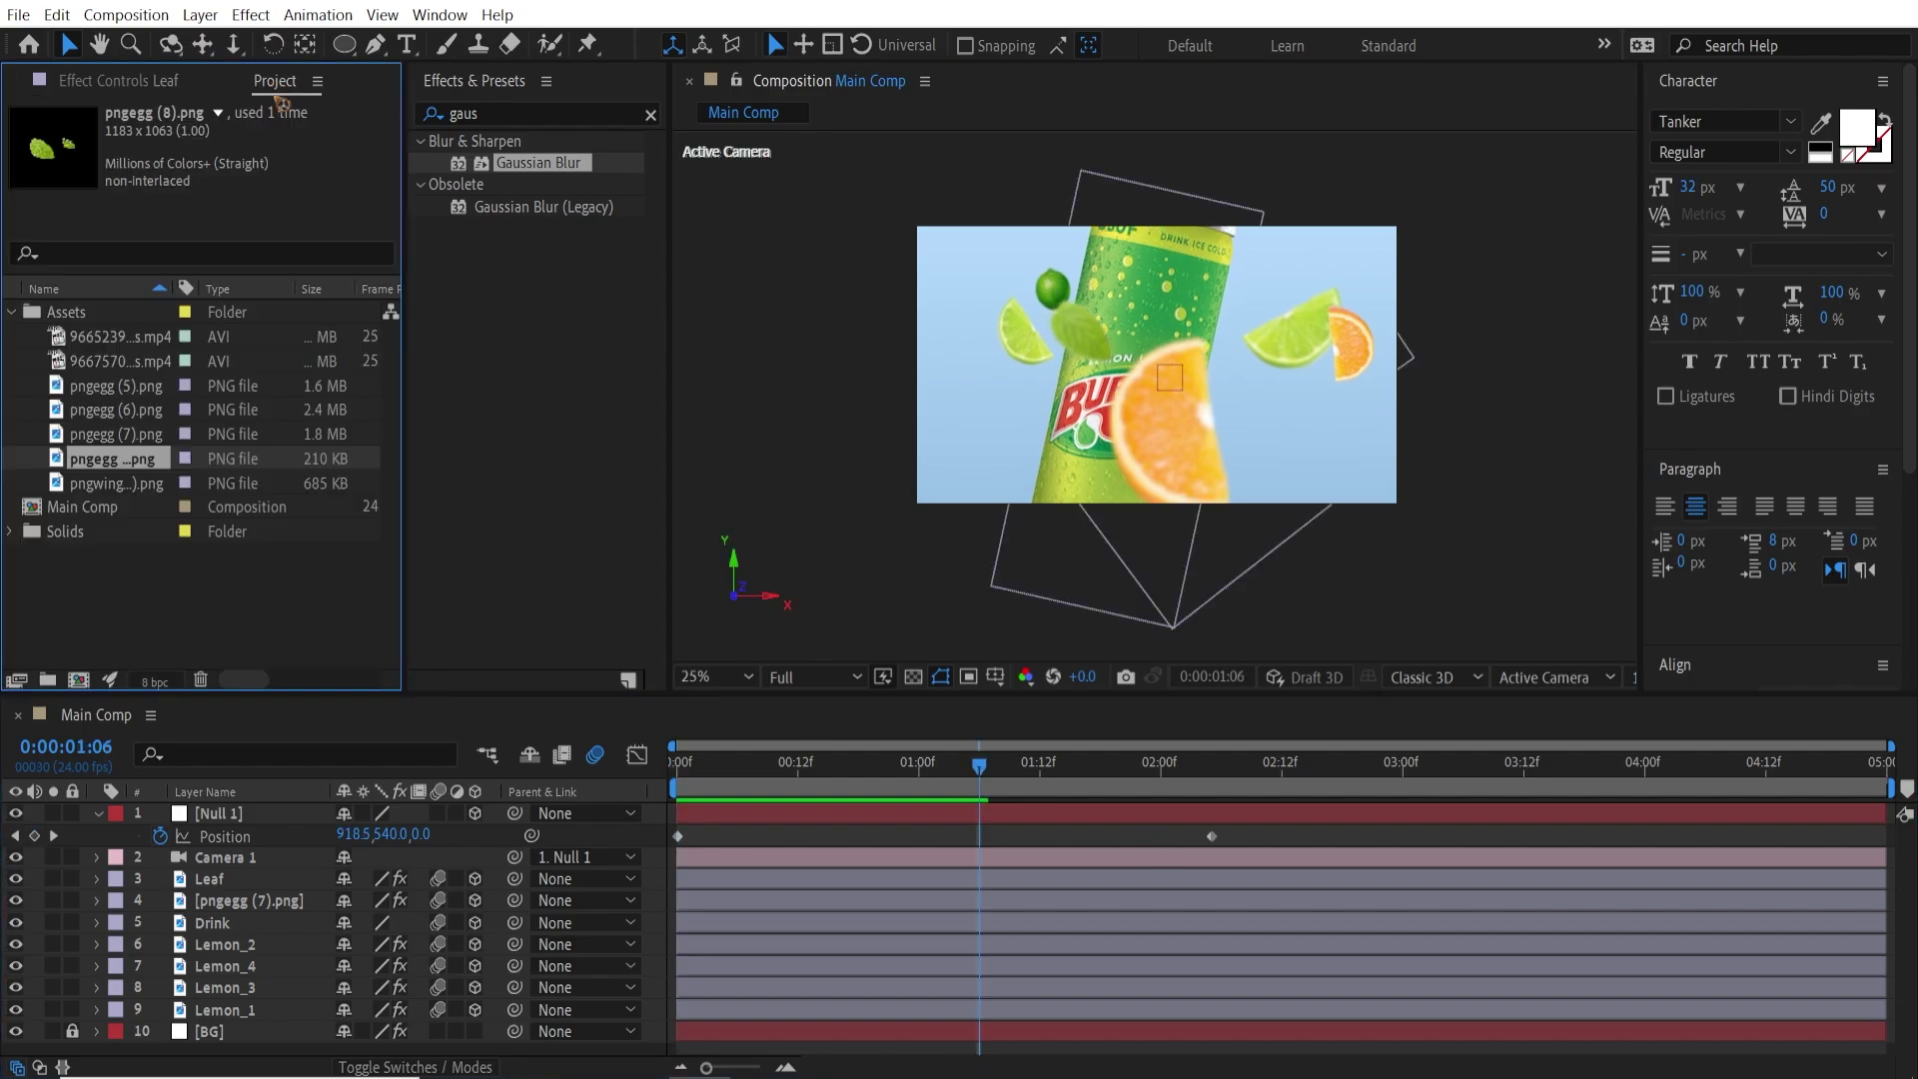
pyautogui.click(112, 340)
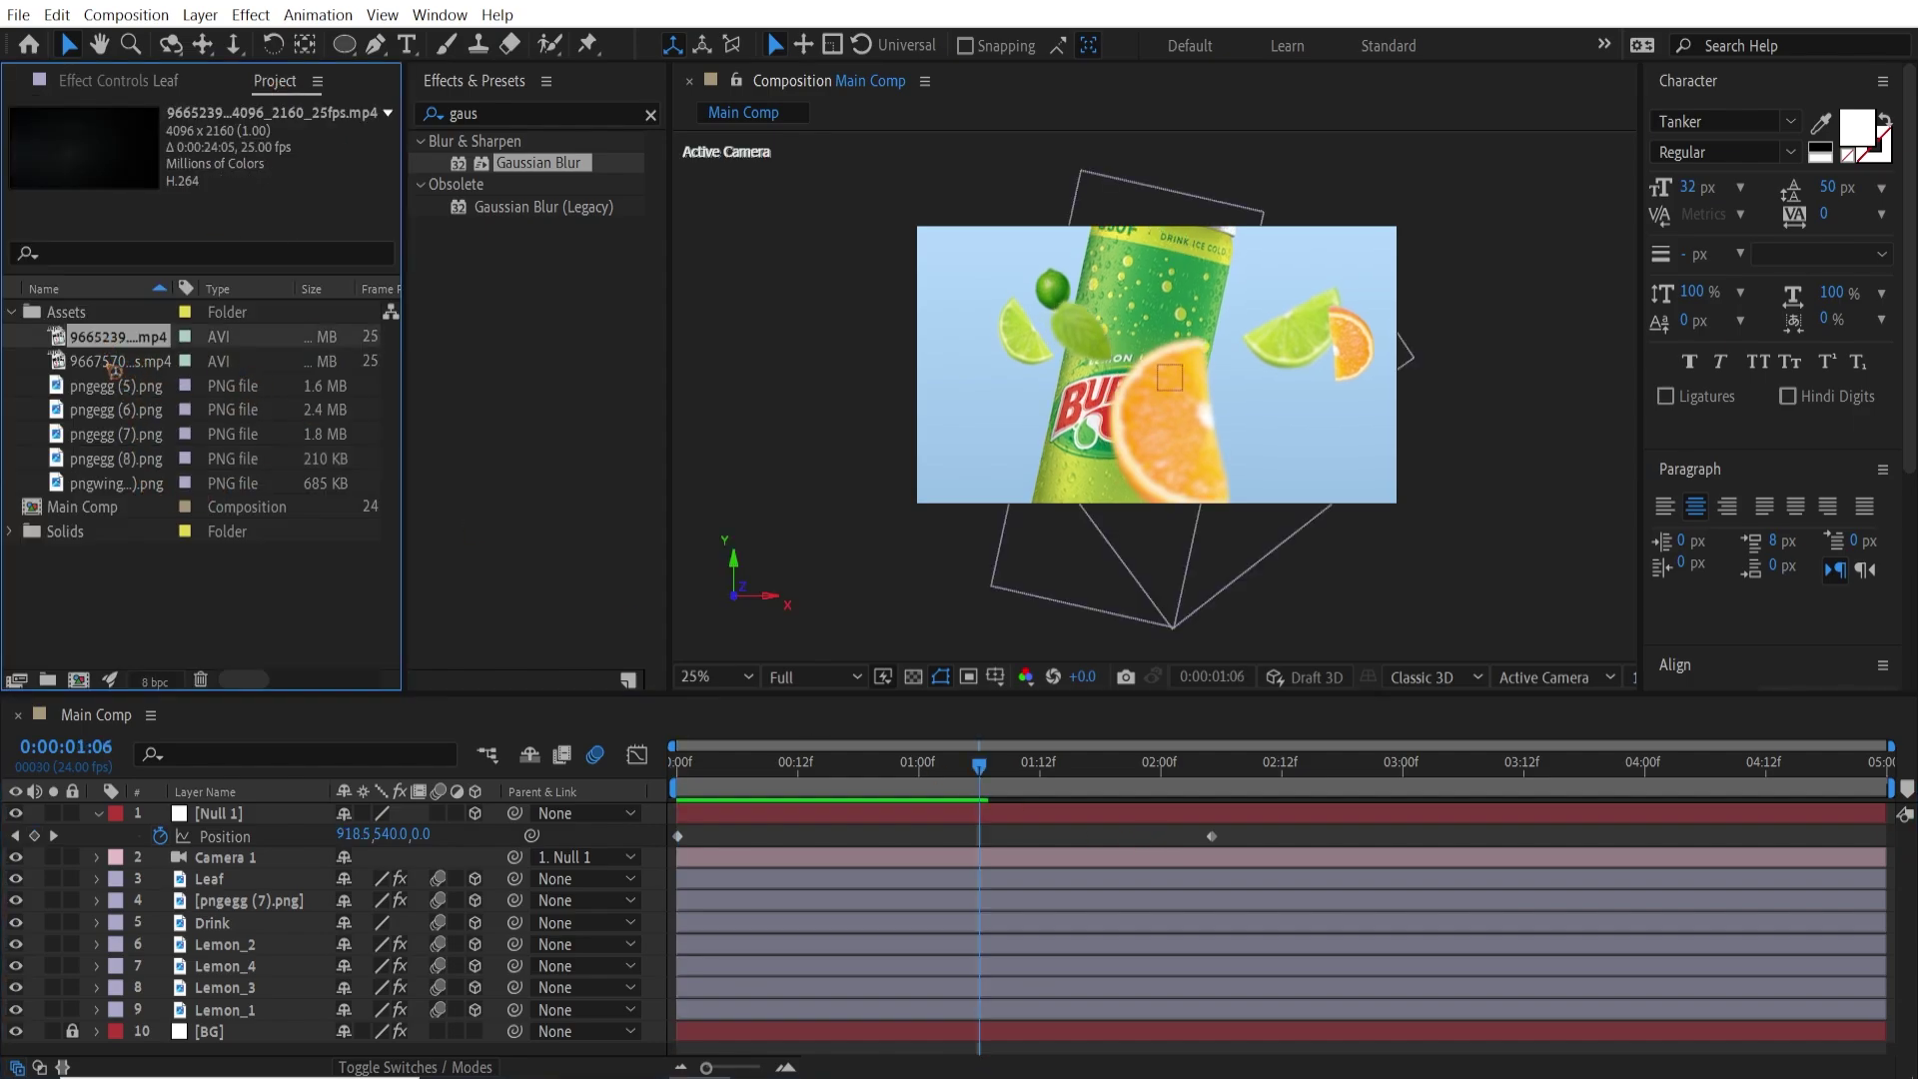
pyautogui.click(110, 364)
pyautogui.moveTo(105, 339); pyautogui.dragTo(340, 863)
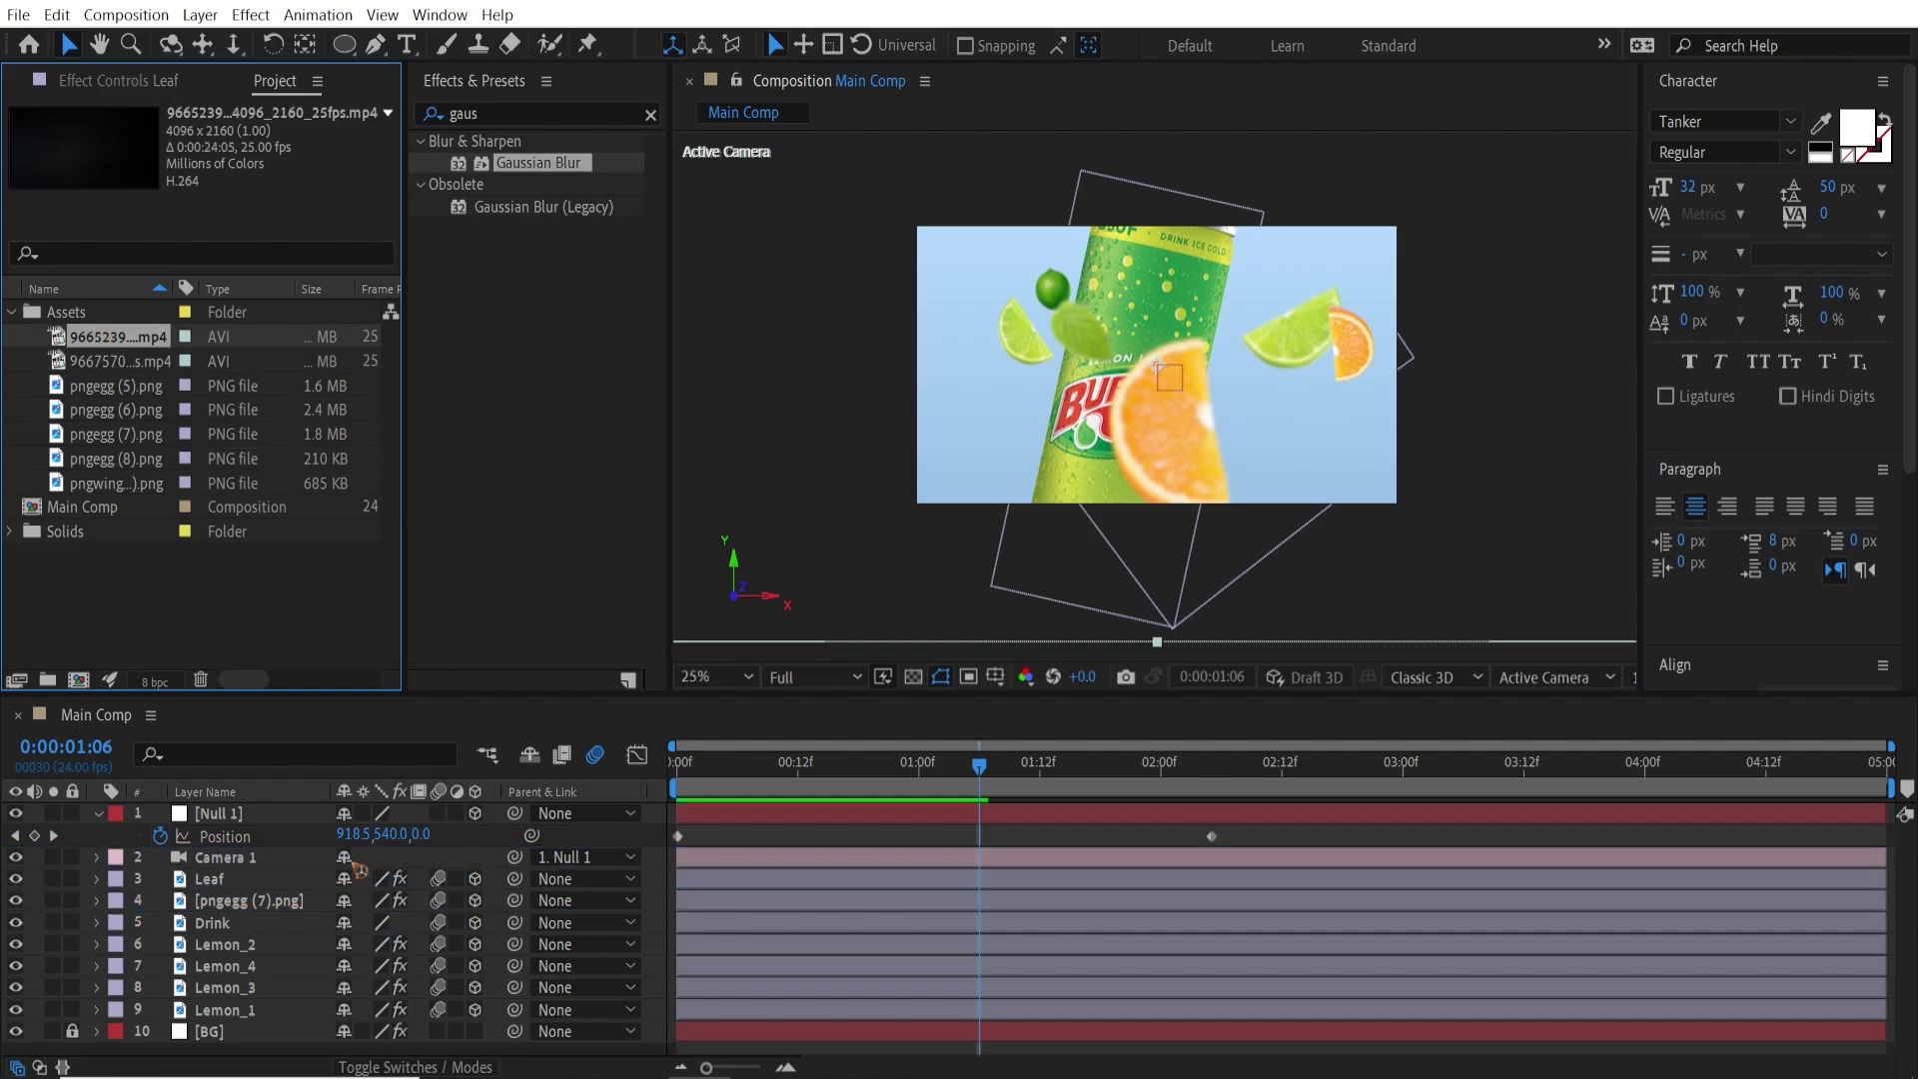
pyautogui.moveTo(902, 779); pyautogui.dragTo(667, 784)
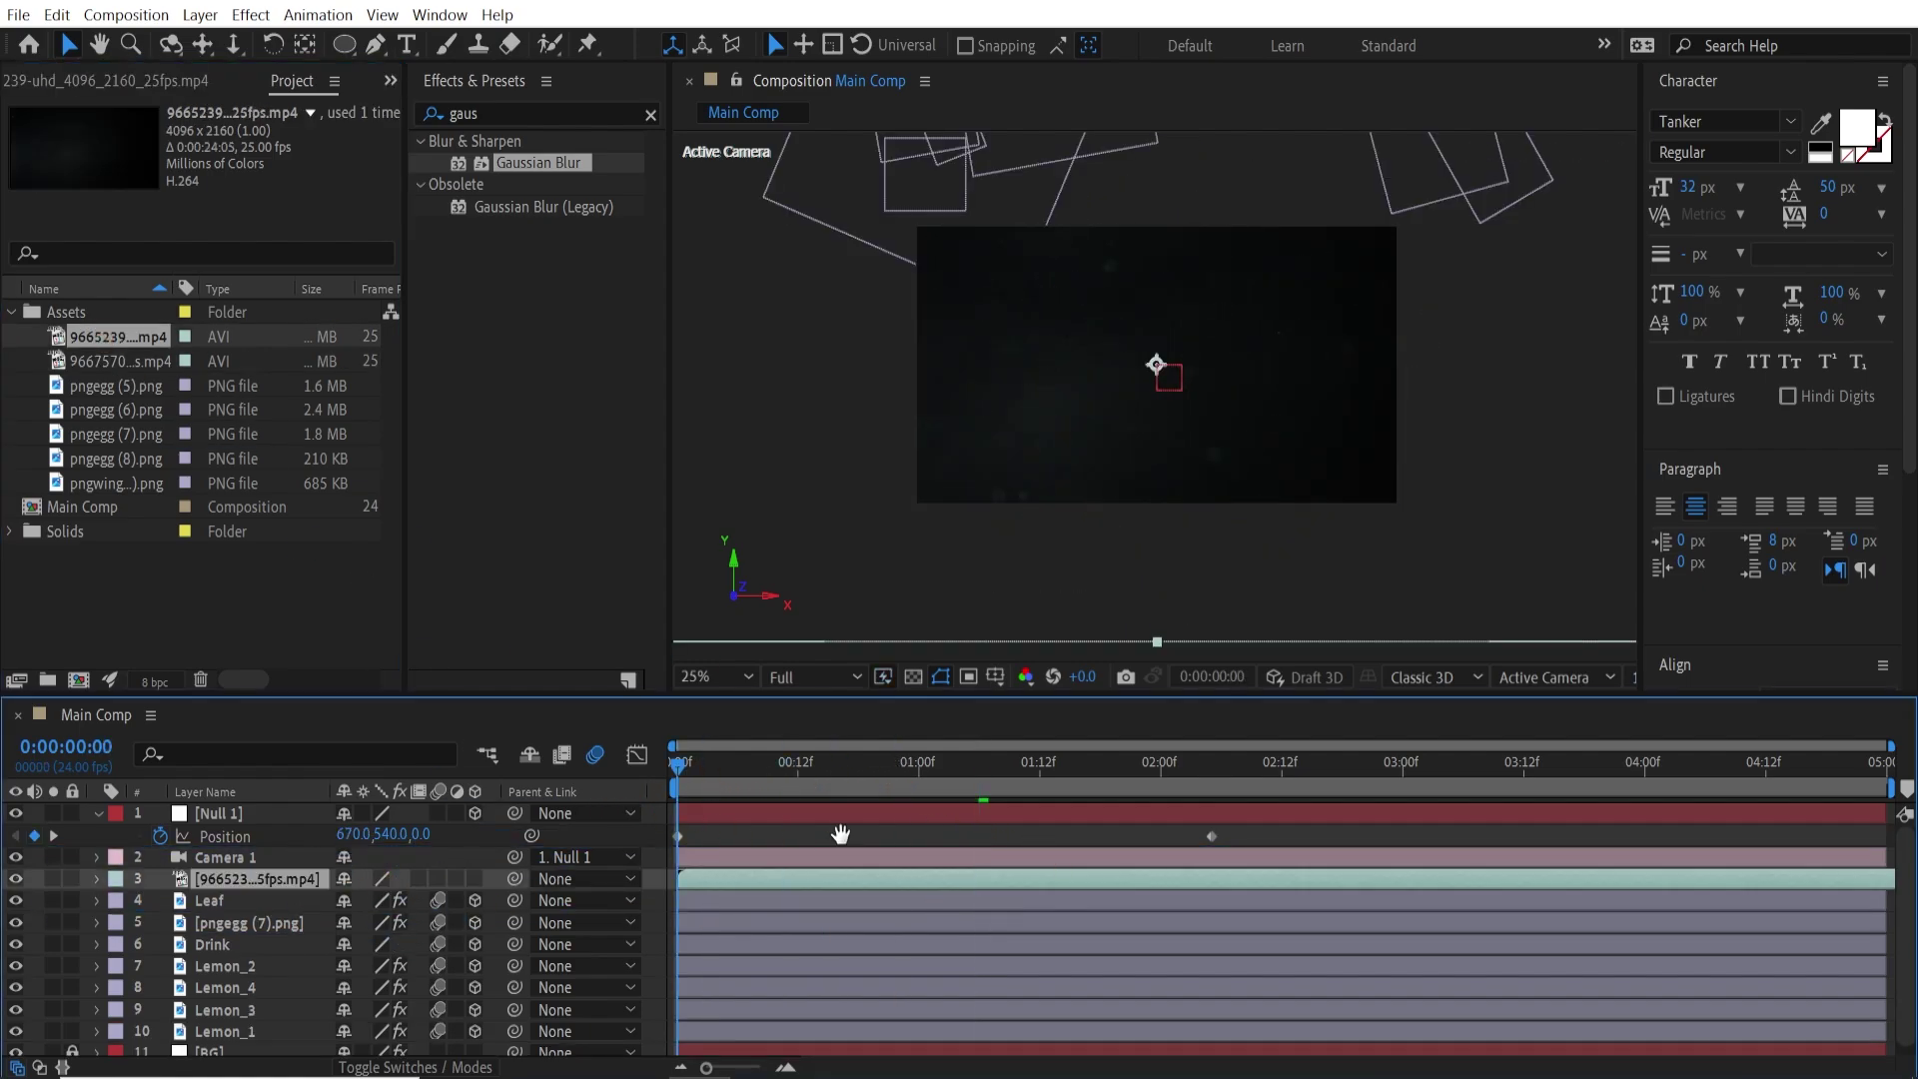
# Preview the particle footage and scale it down until it is slightly wider than the composition frame.
pyautogui.press('space')
pyautogui.press('space')
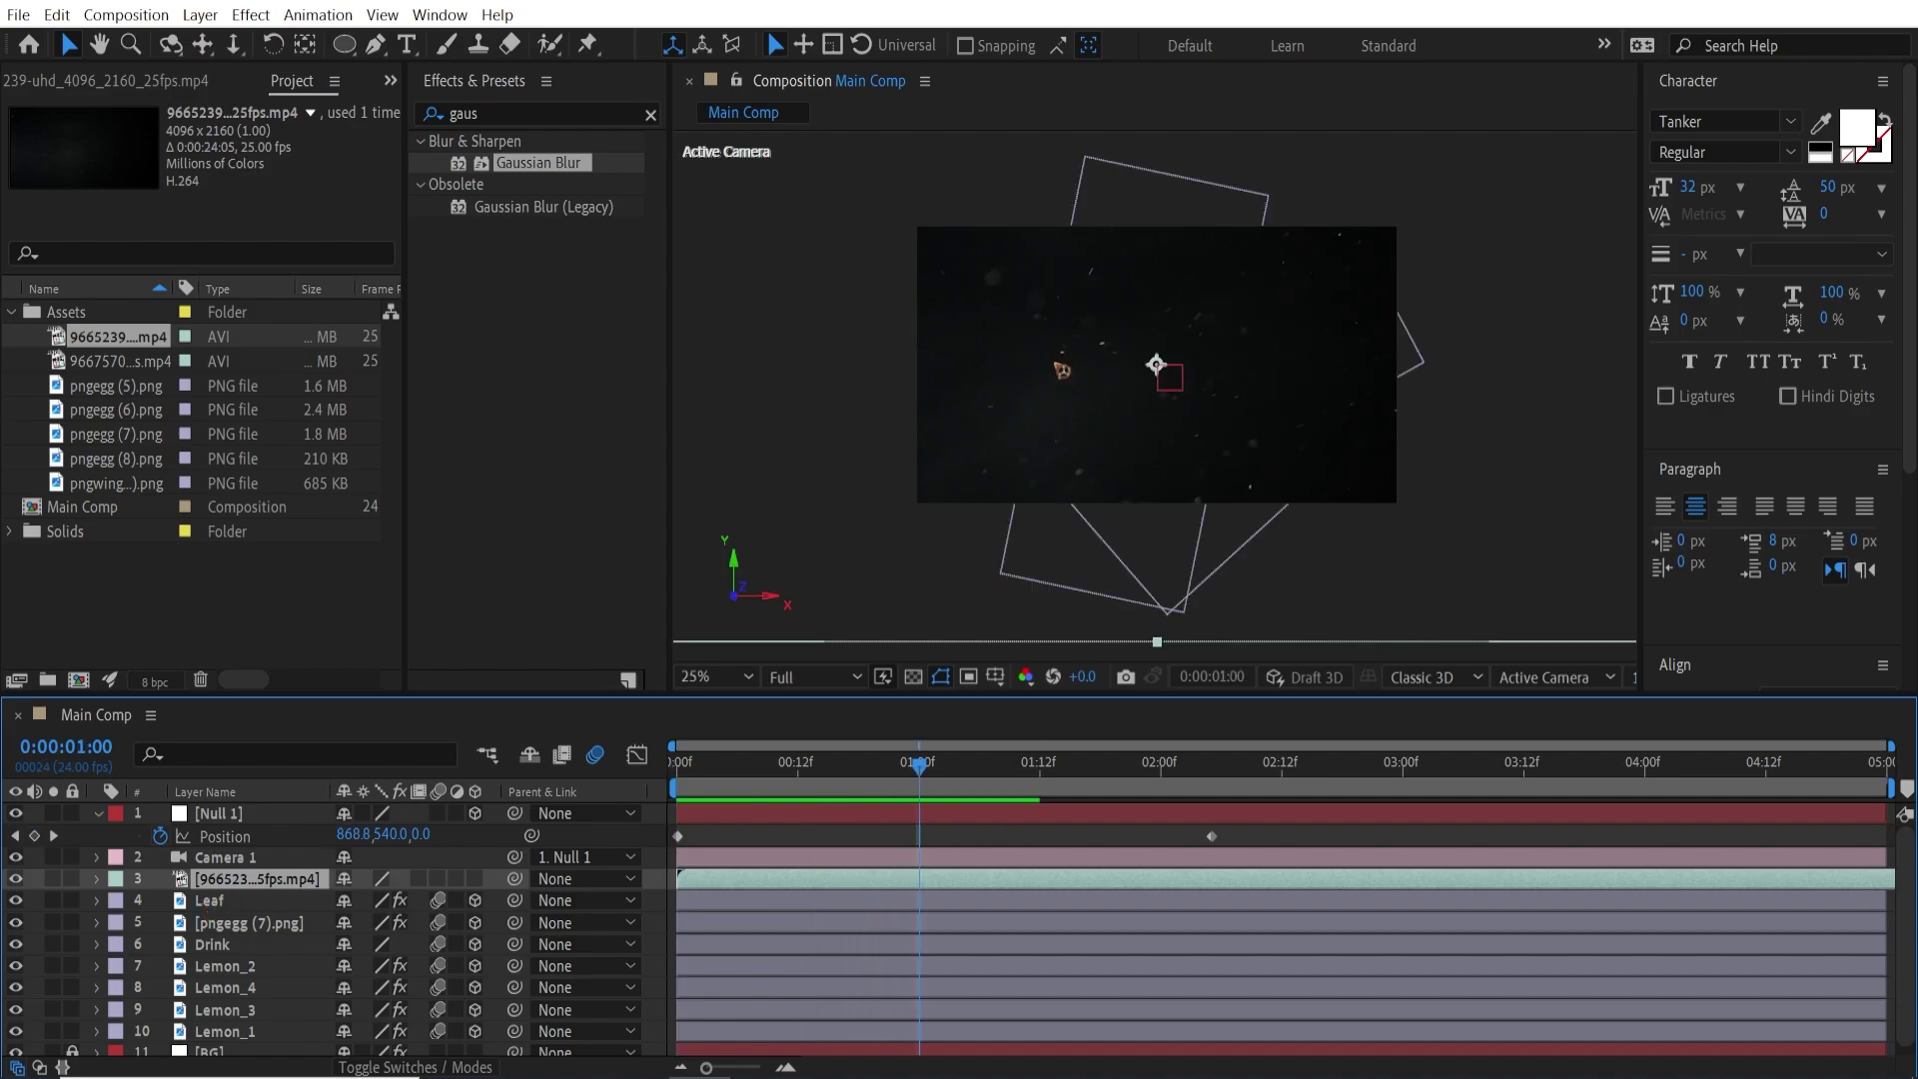
pyautogui.scroll(-1, 1062, 371)
pyautogui.moveTo(1418, 387); pyautogui.dragTo(1297, 374)
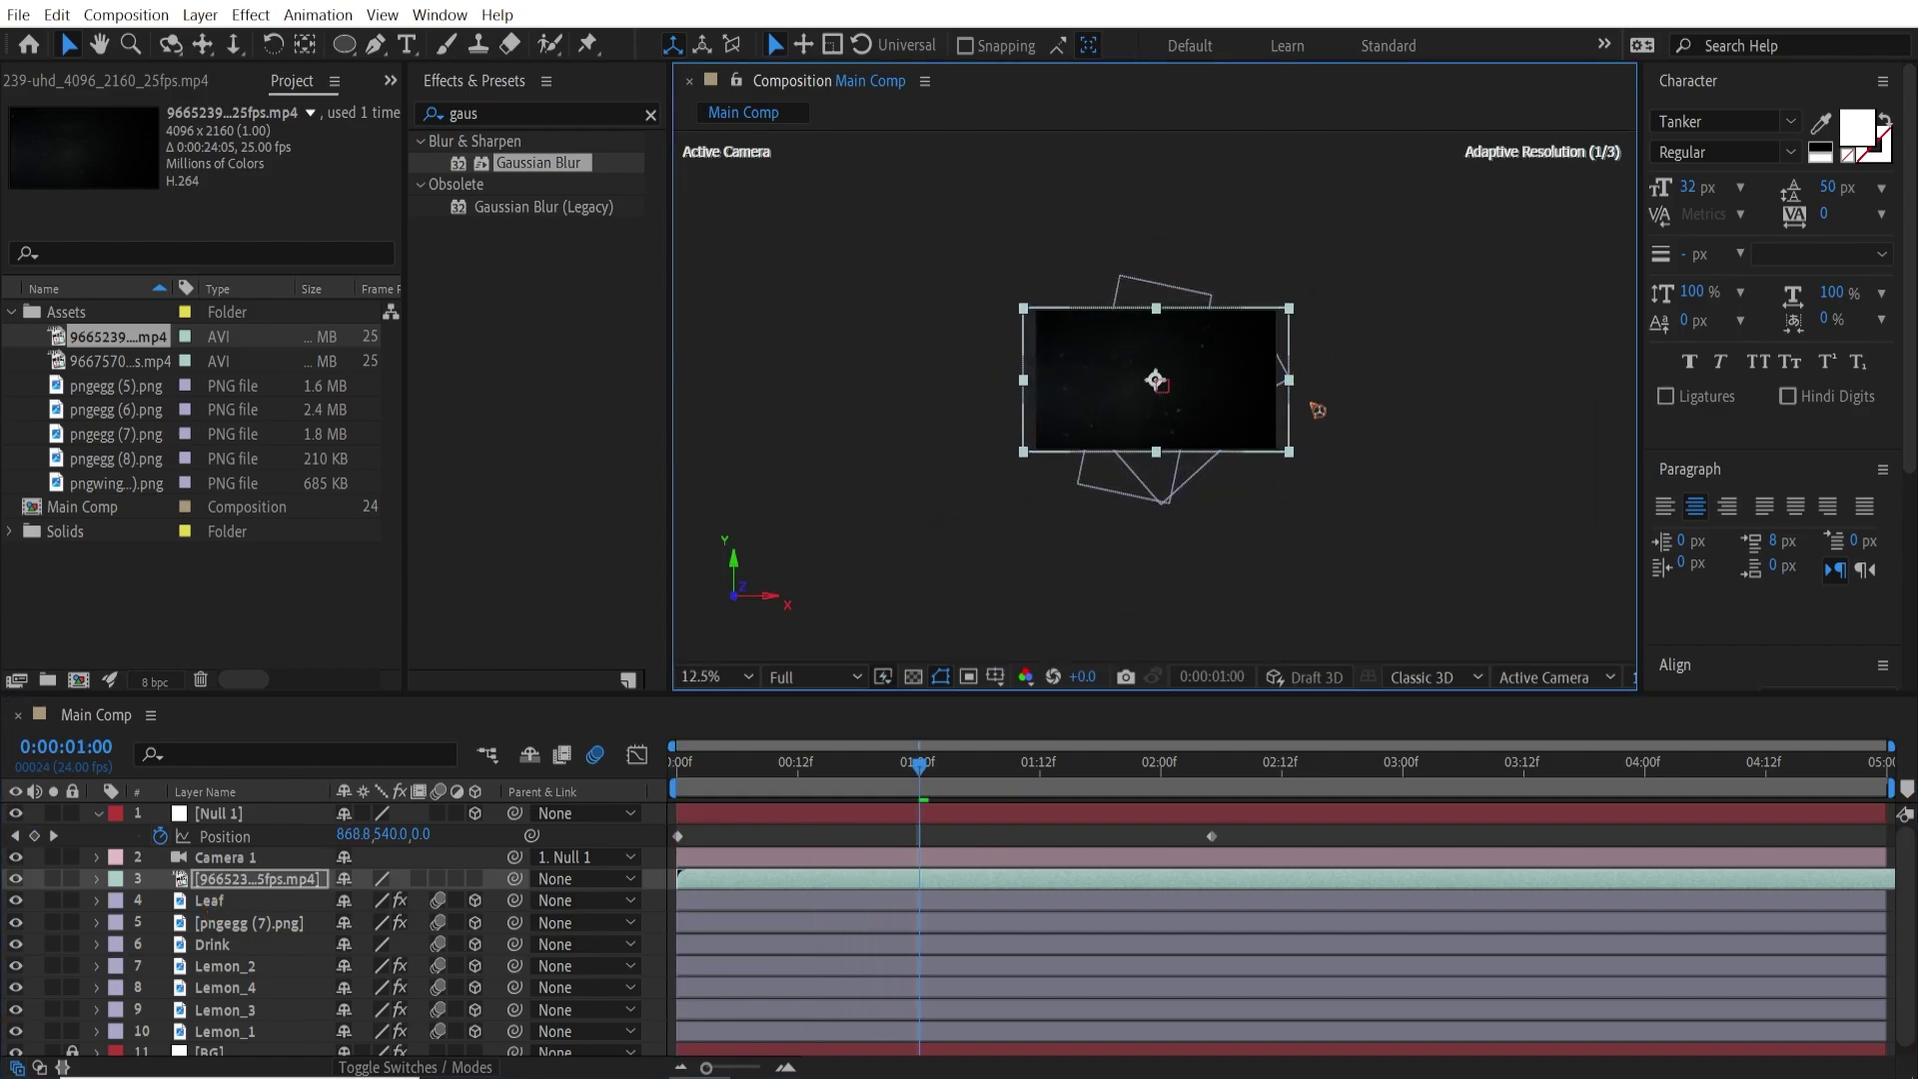
# Set the dark particle footage's blending mode to Screen and preview the composition from the start.
pyautogui.press('.')
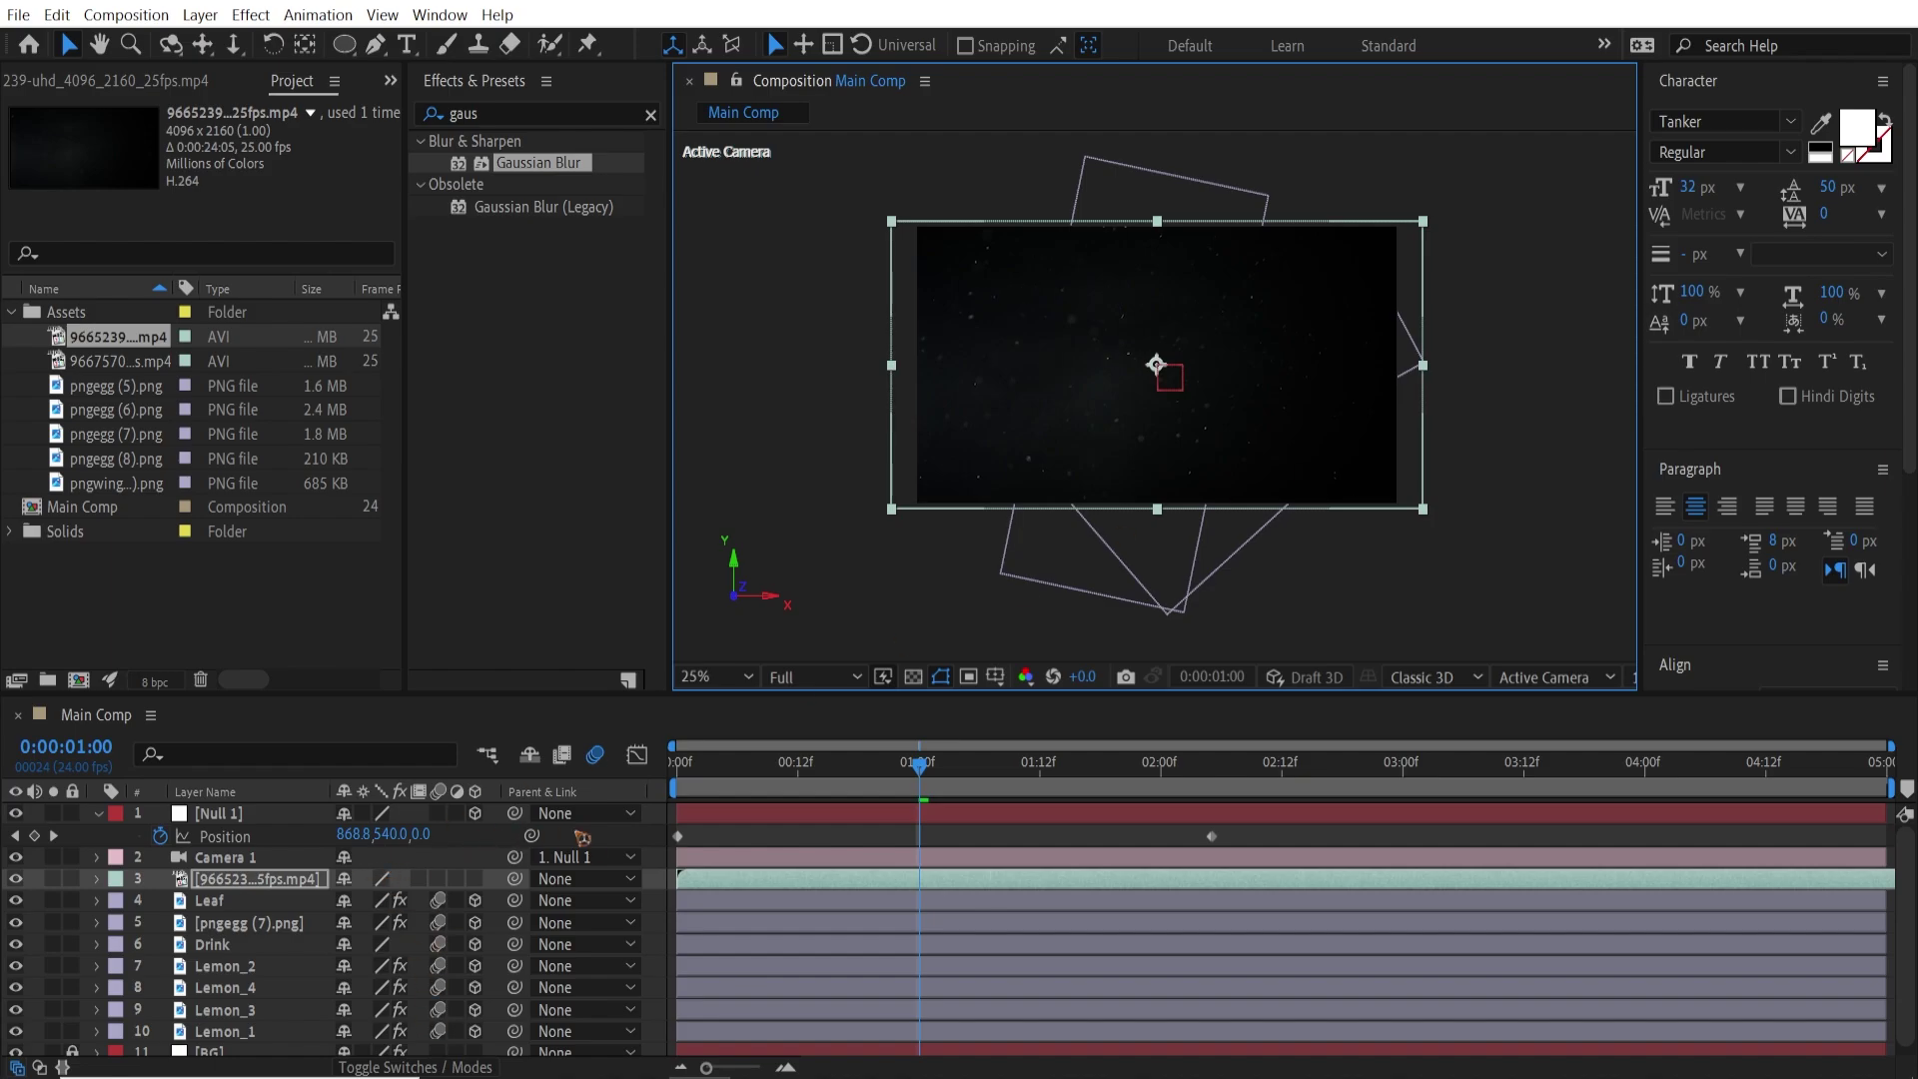
pyautogui.press('F4')
pyautogui.click(396, 879)
pyautogui.click(480, 452)
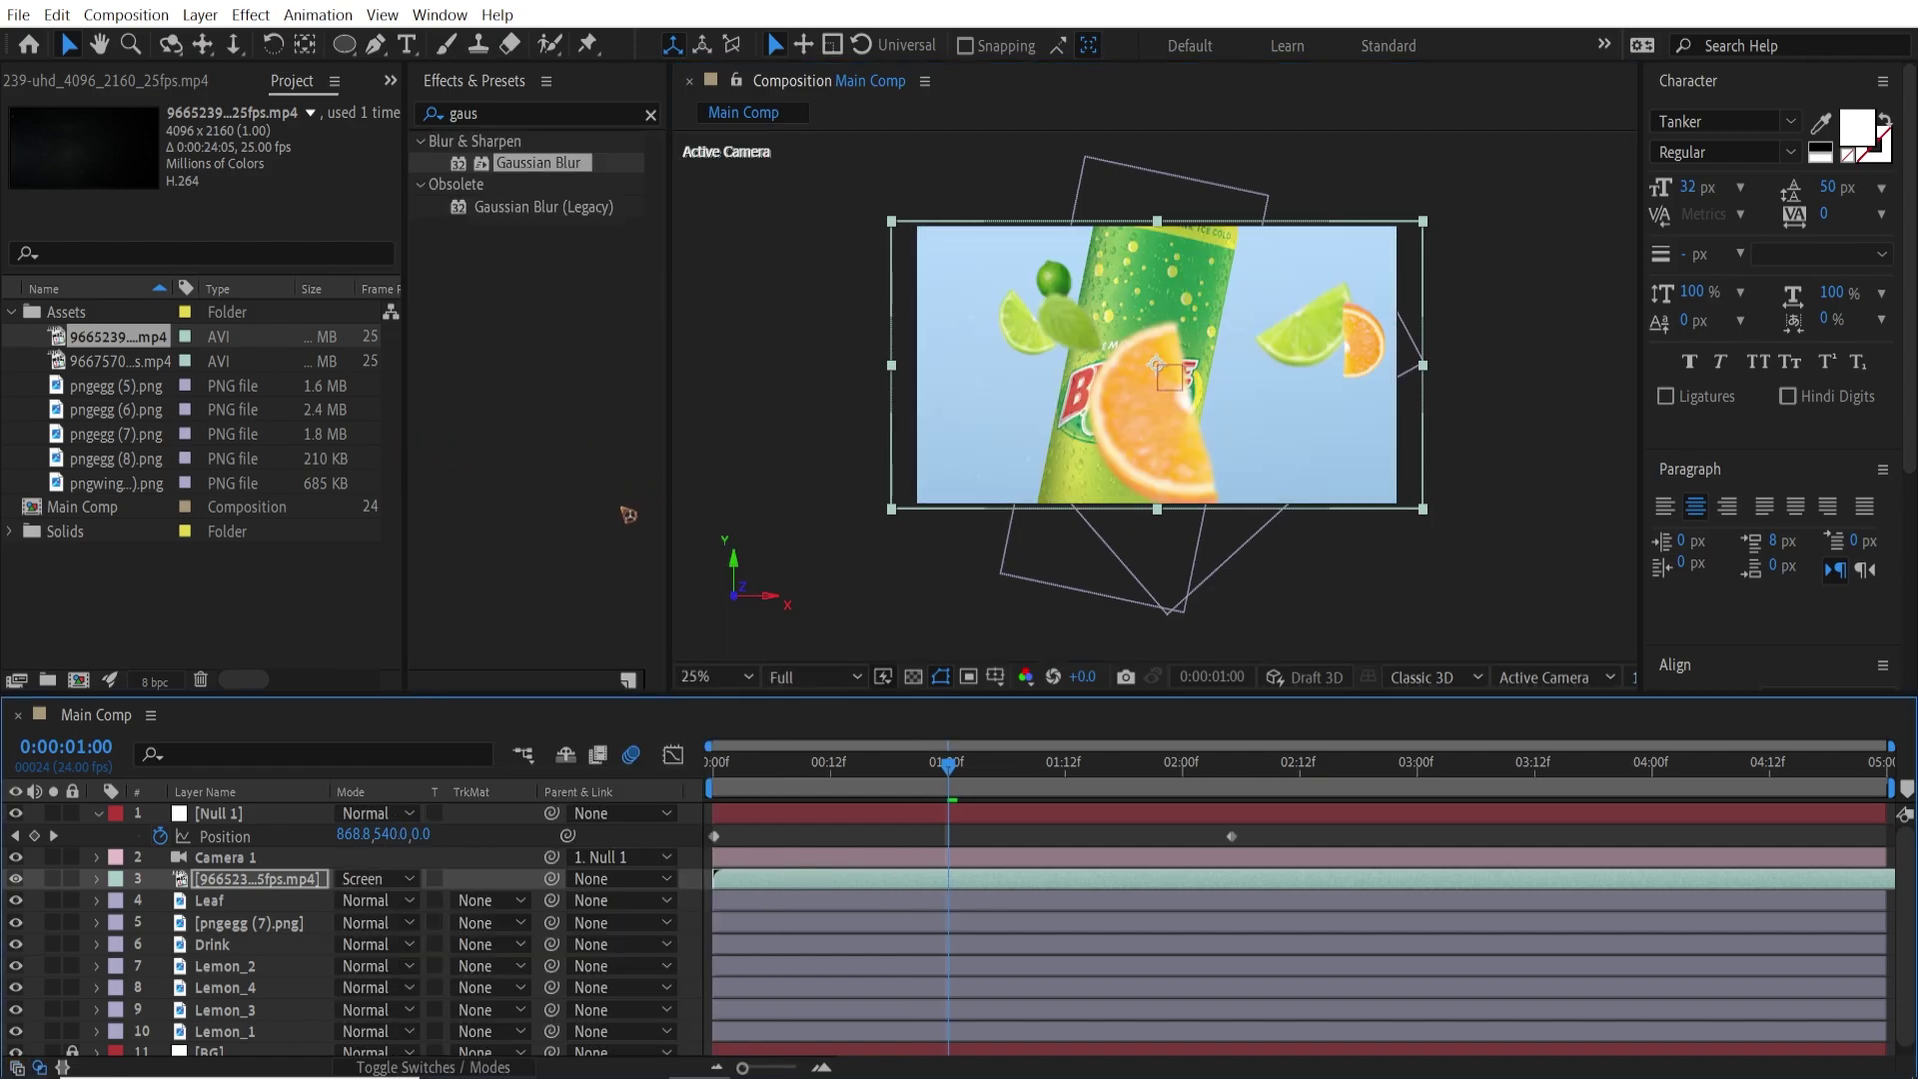
pyautogui.press('Home')
pyautogui.press('space')
# Add the splash footage 9667570….mp4 to Main Comp in Screen blending mode, directly below the Drink layer.
pyautogui.moveTo(110, 361); pyautogui.dragTo(282, 865)
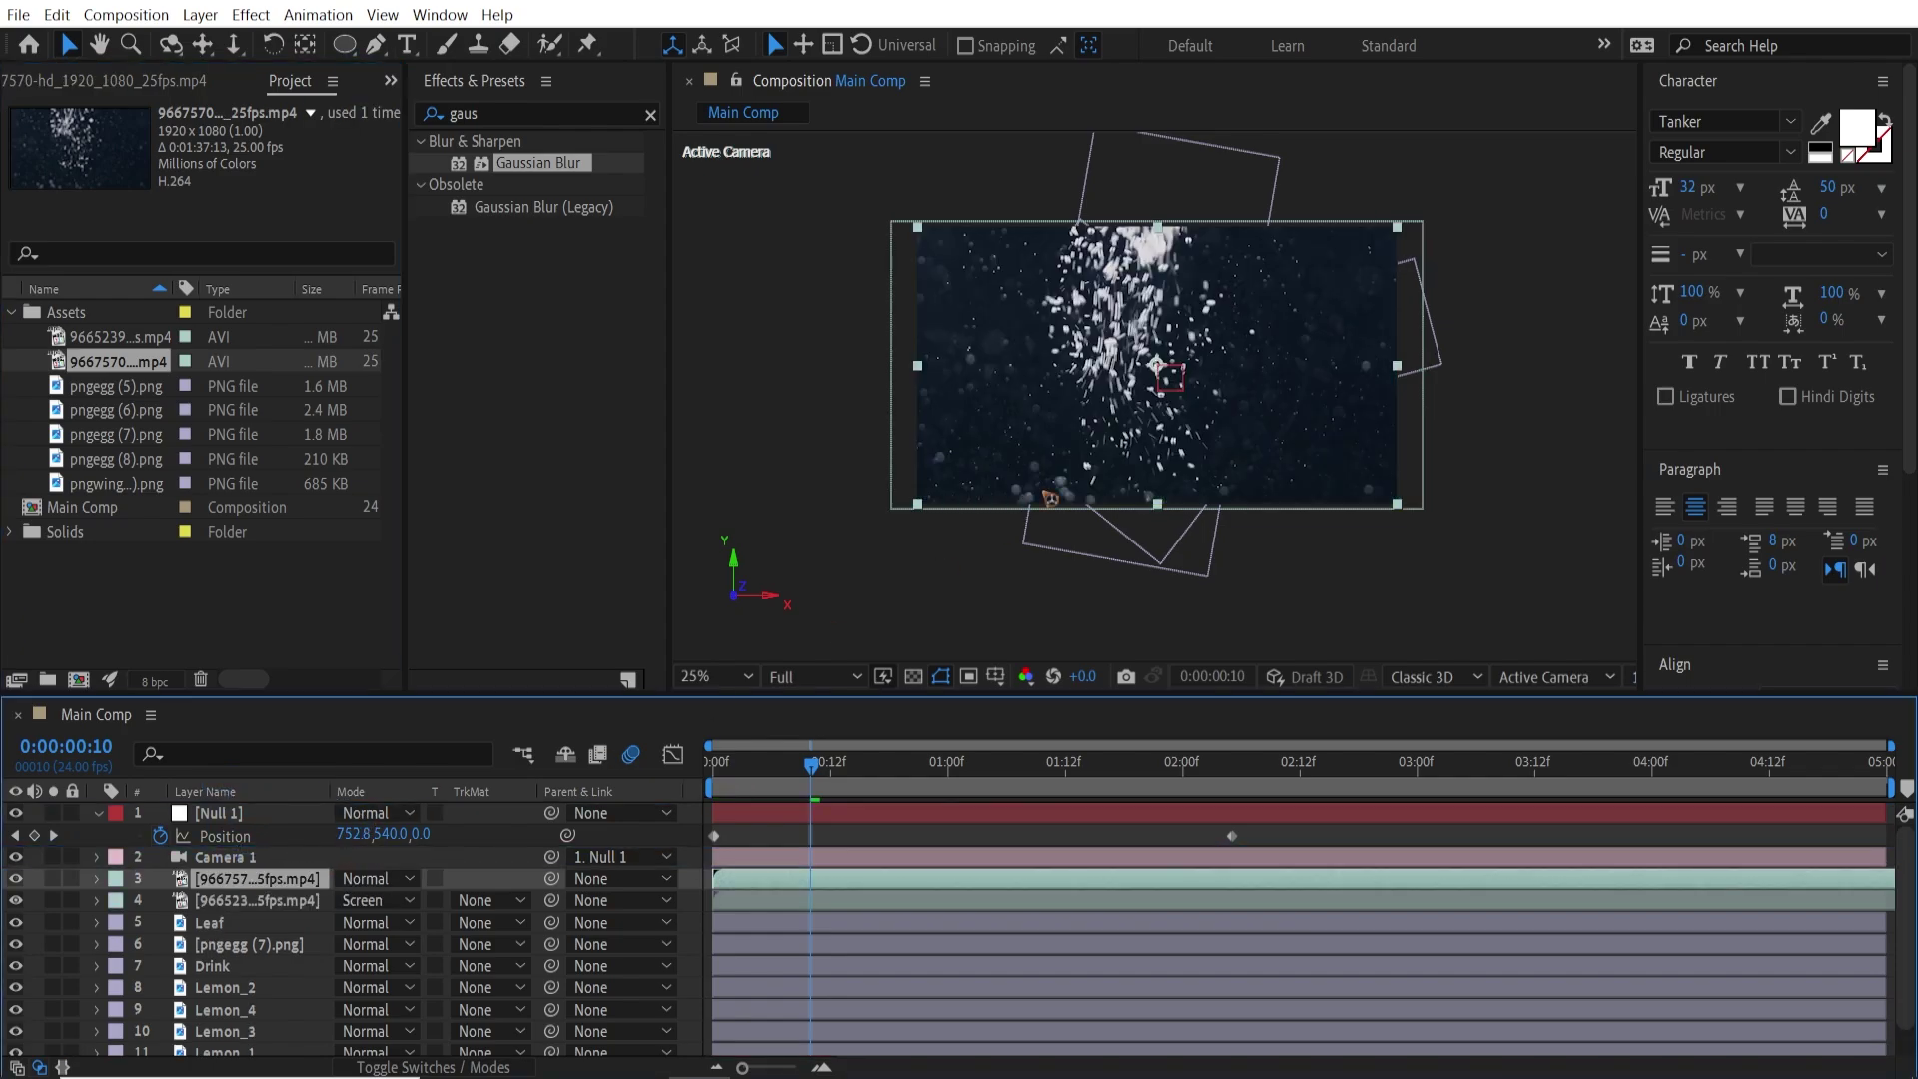
pyautogui.click(375, 879)
pyautogui.click(443, 449)
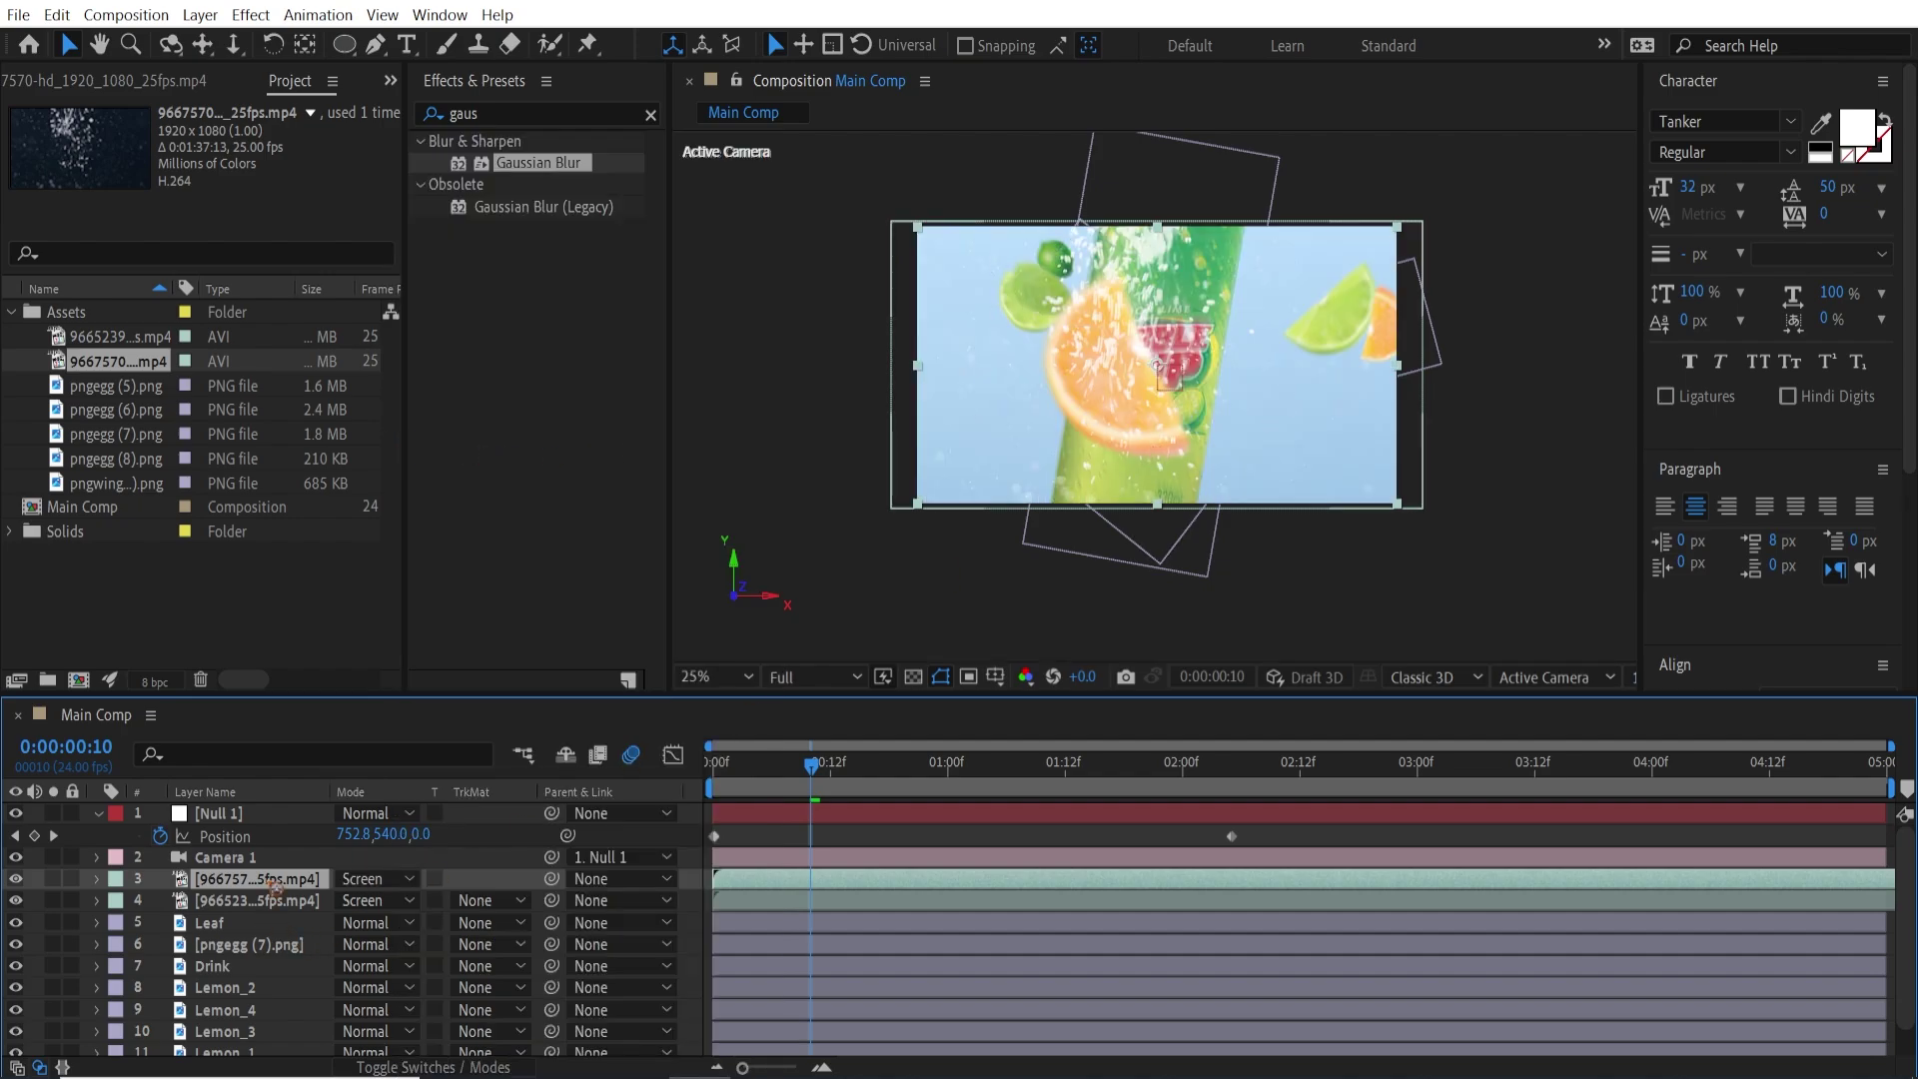
pyautogui.moveTo(265, 881); pyautogui.dragTo(279, 990)
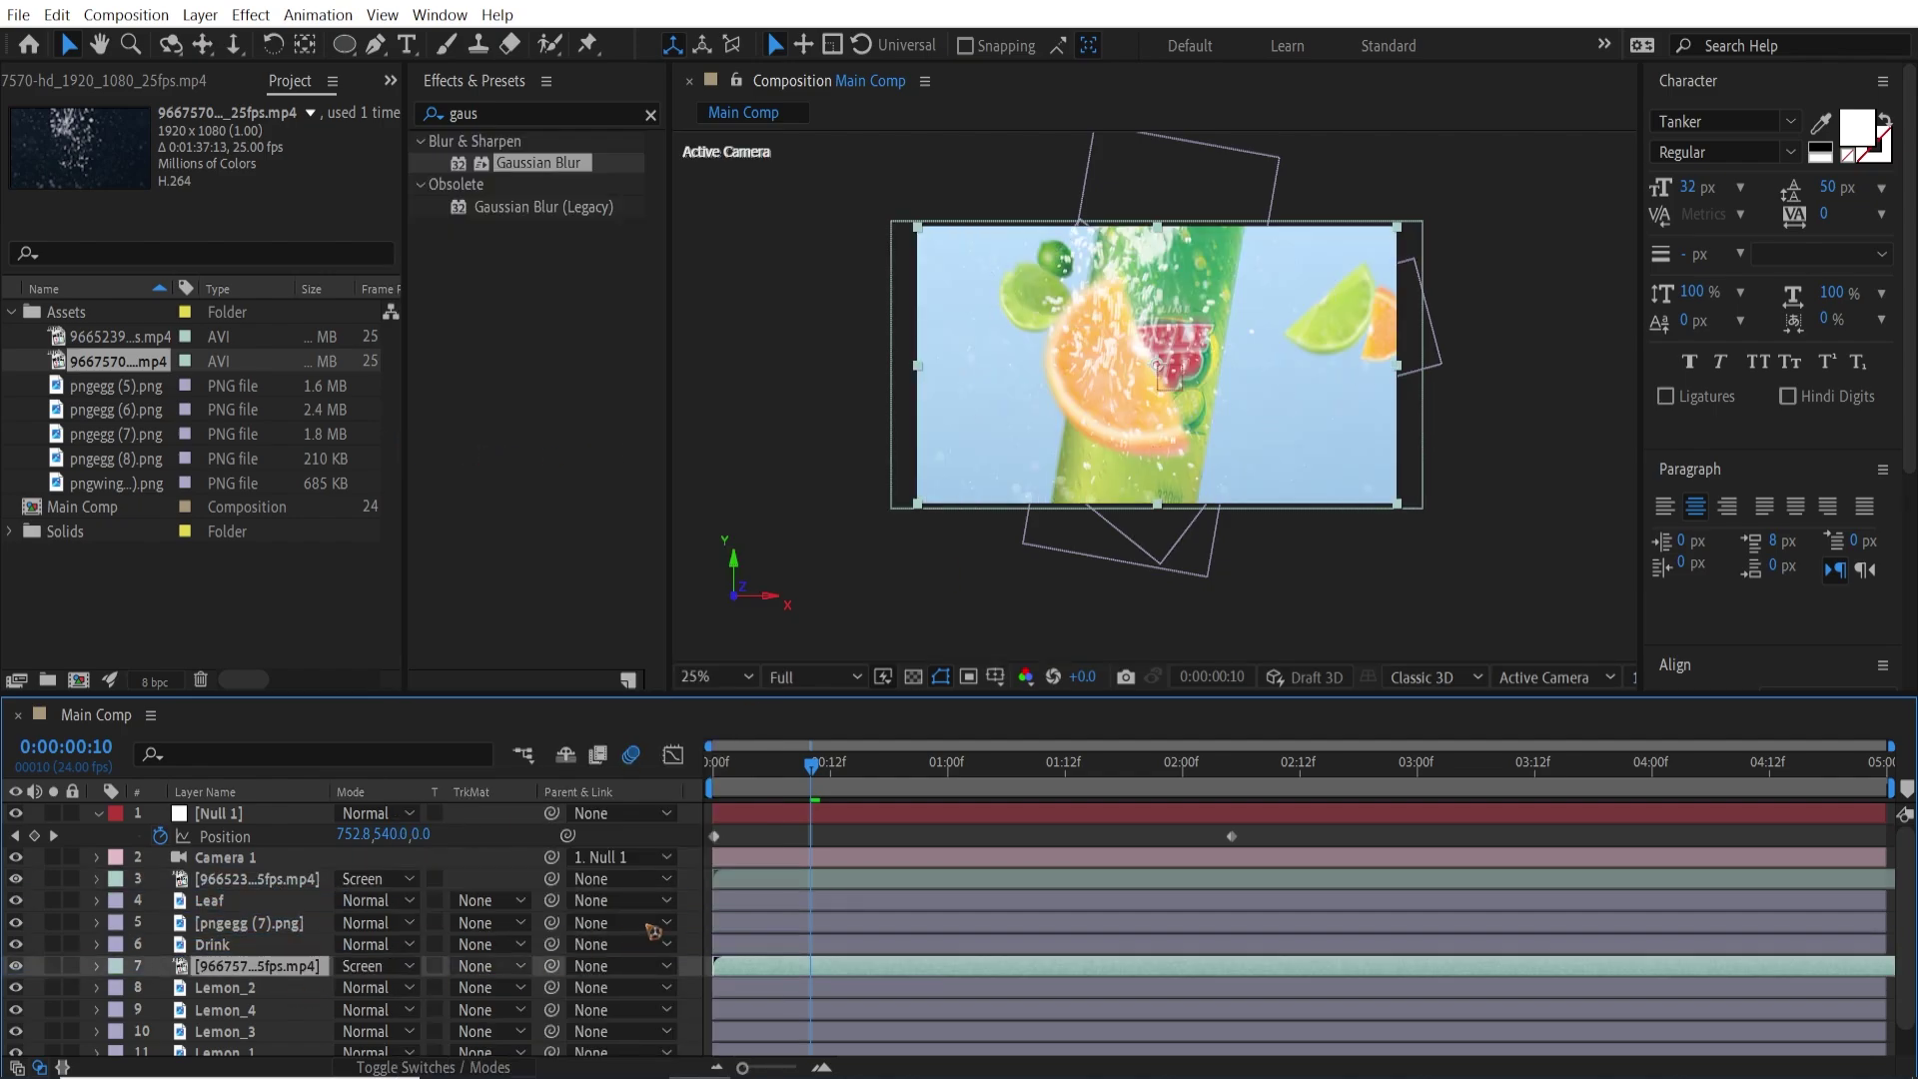
# Shift the splash footage layer to start at about frame 5 of the timeline and preview its timing.
pyautogui.press('space')
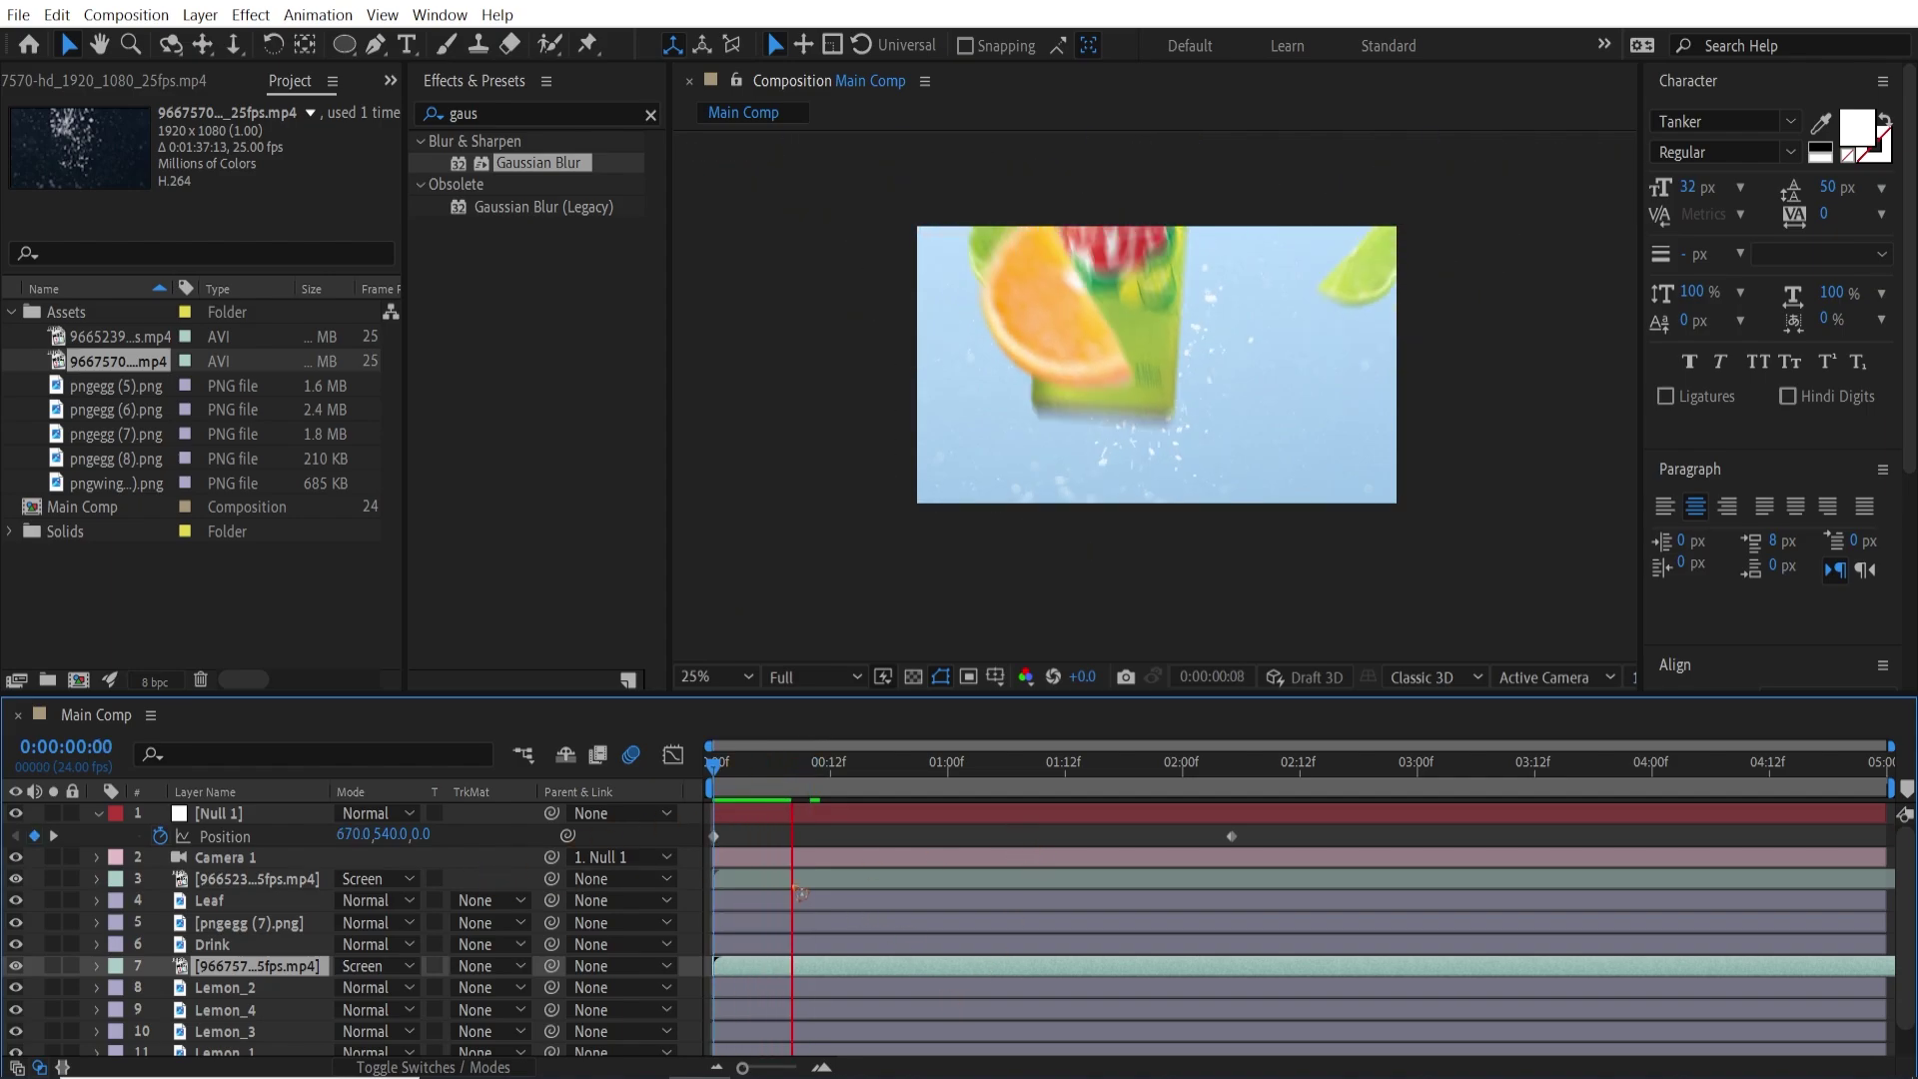
pyautogui.press('space')
pyautogui.moveTo(744, 768); pyautogui.dragTo(743, 774)
pyautogui.press('pagedown')
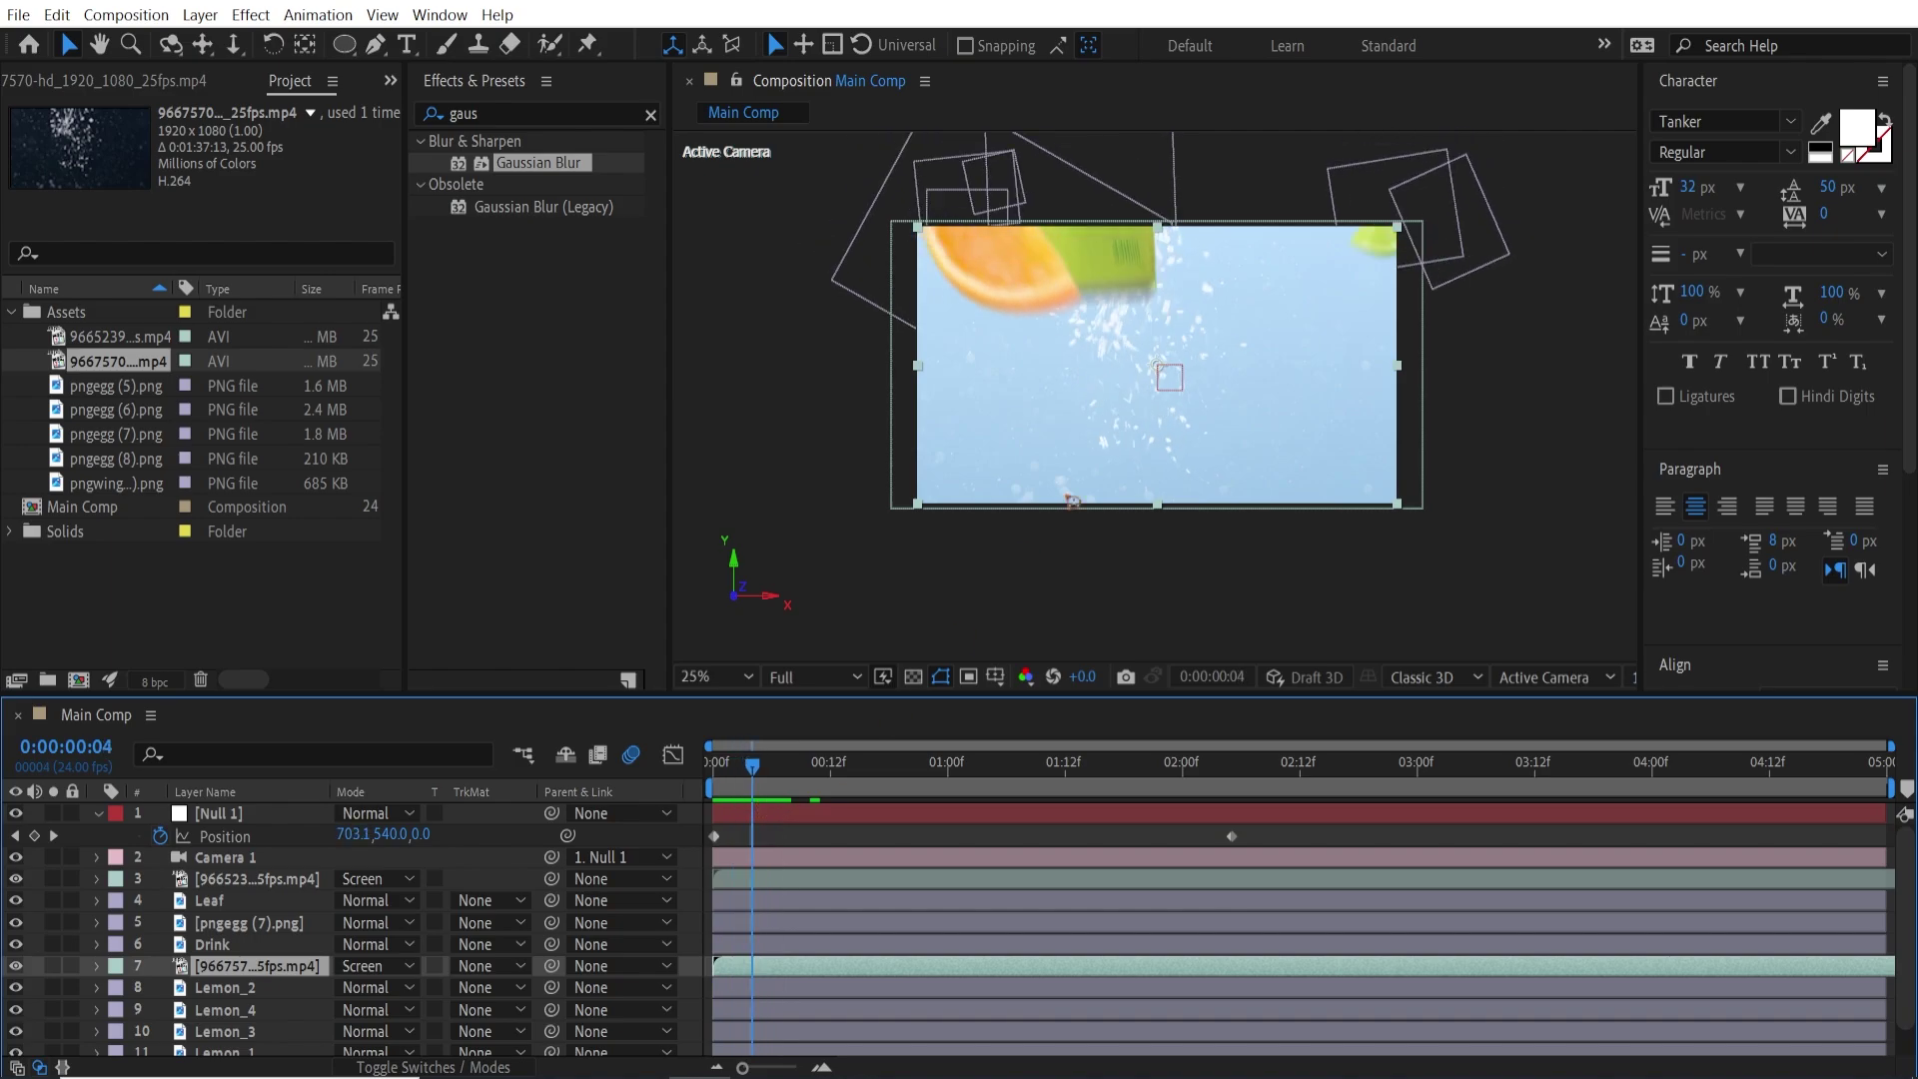
pyautogui.moveTo(767, 973); pyautogui.dragTo(799, 969)
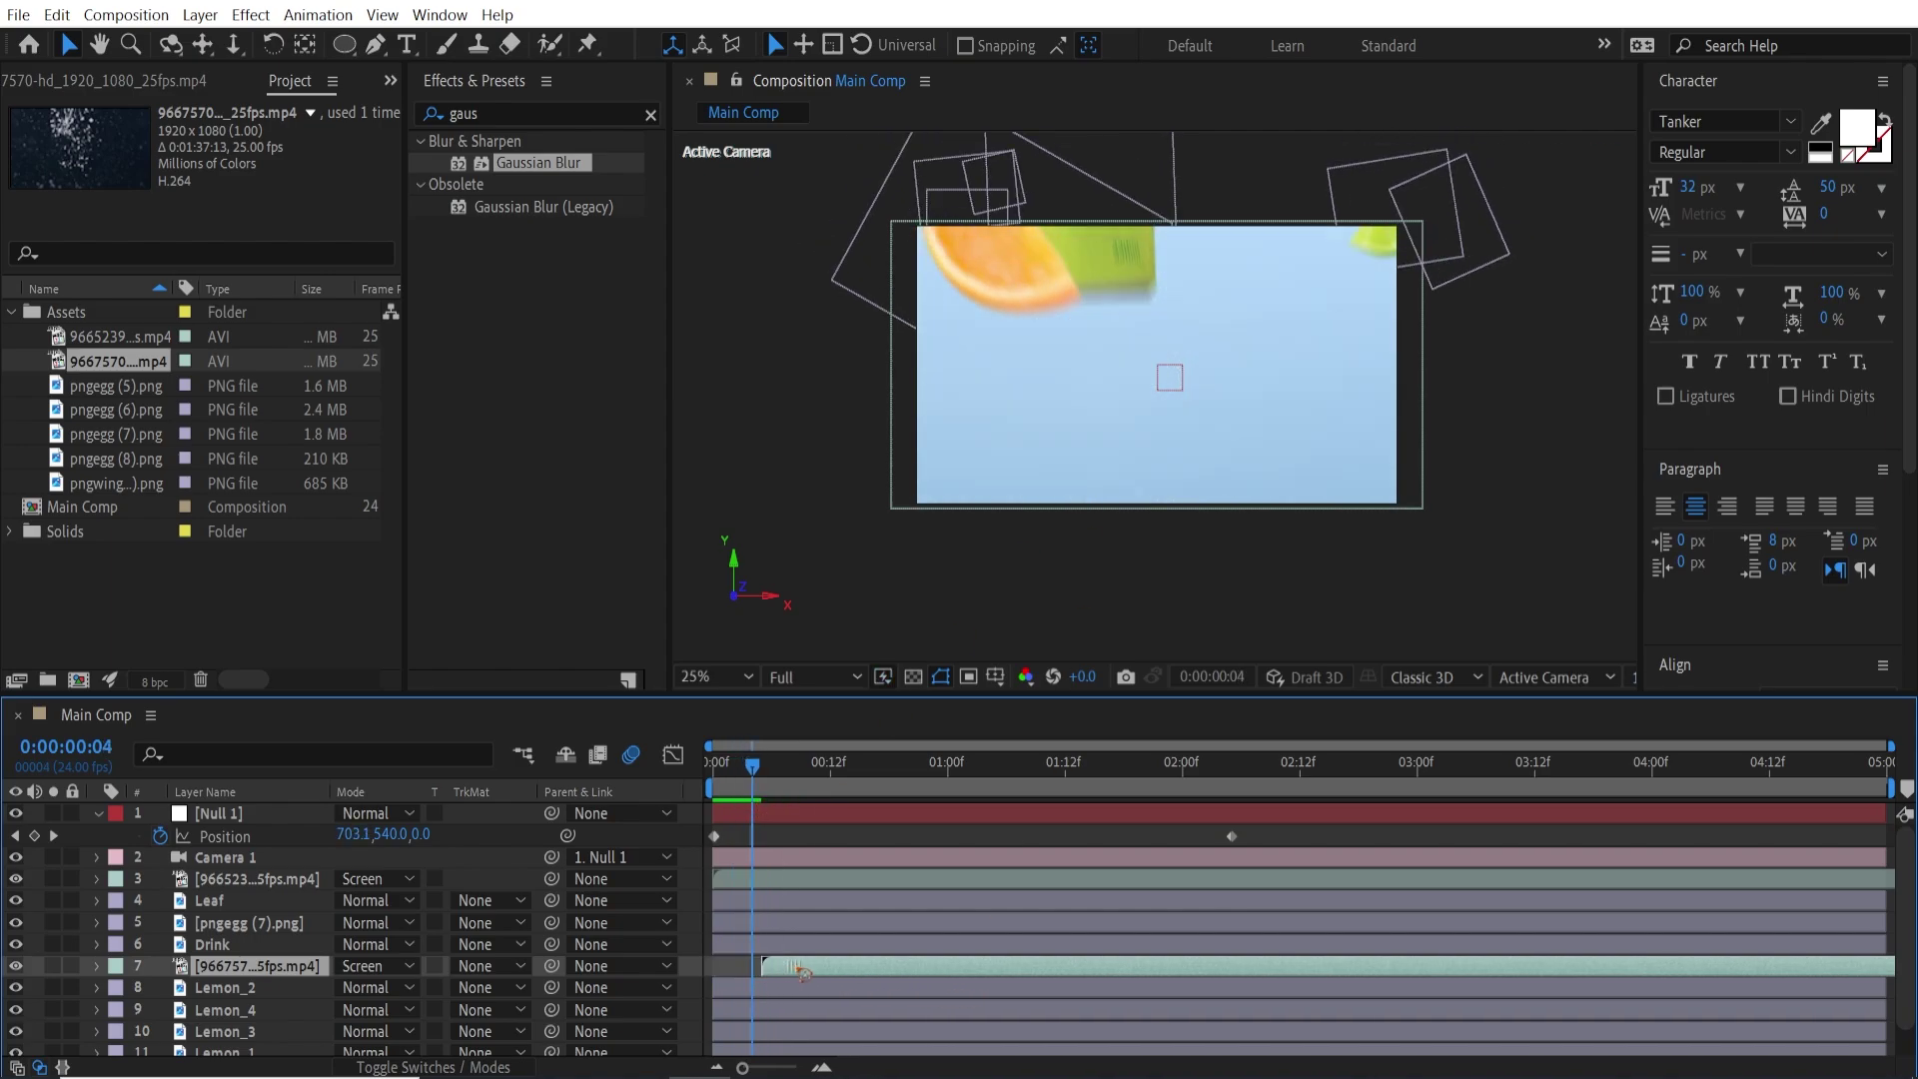
pyautogui.press('space')
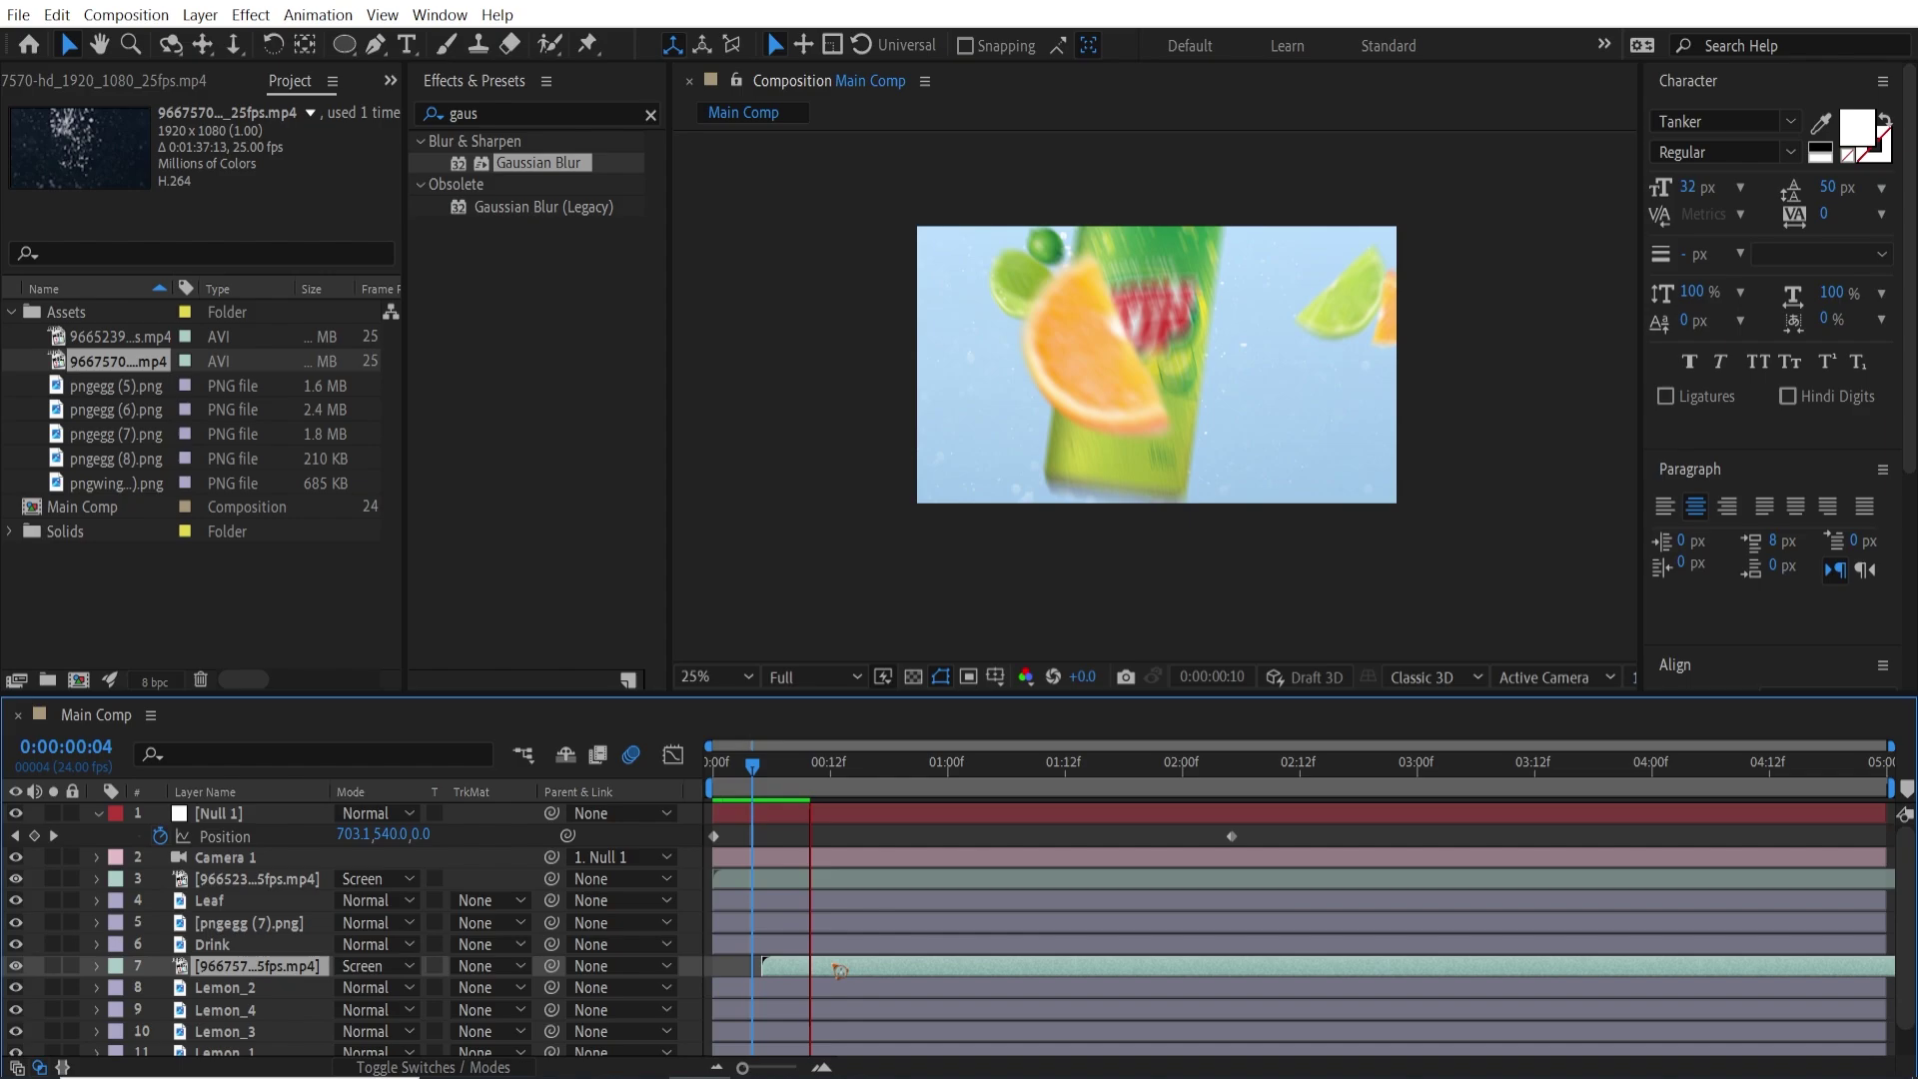
pyautogui.press('space')
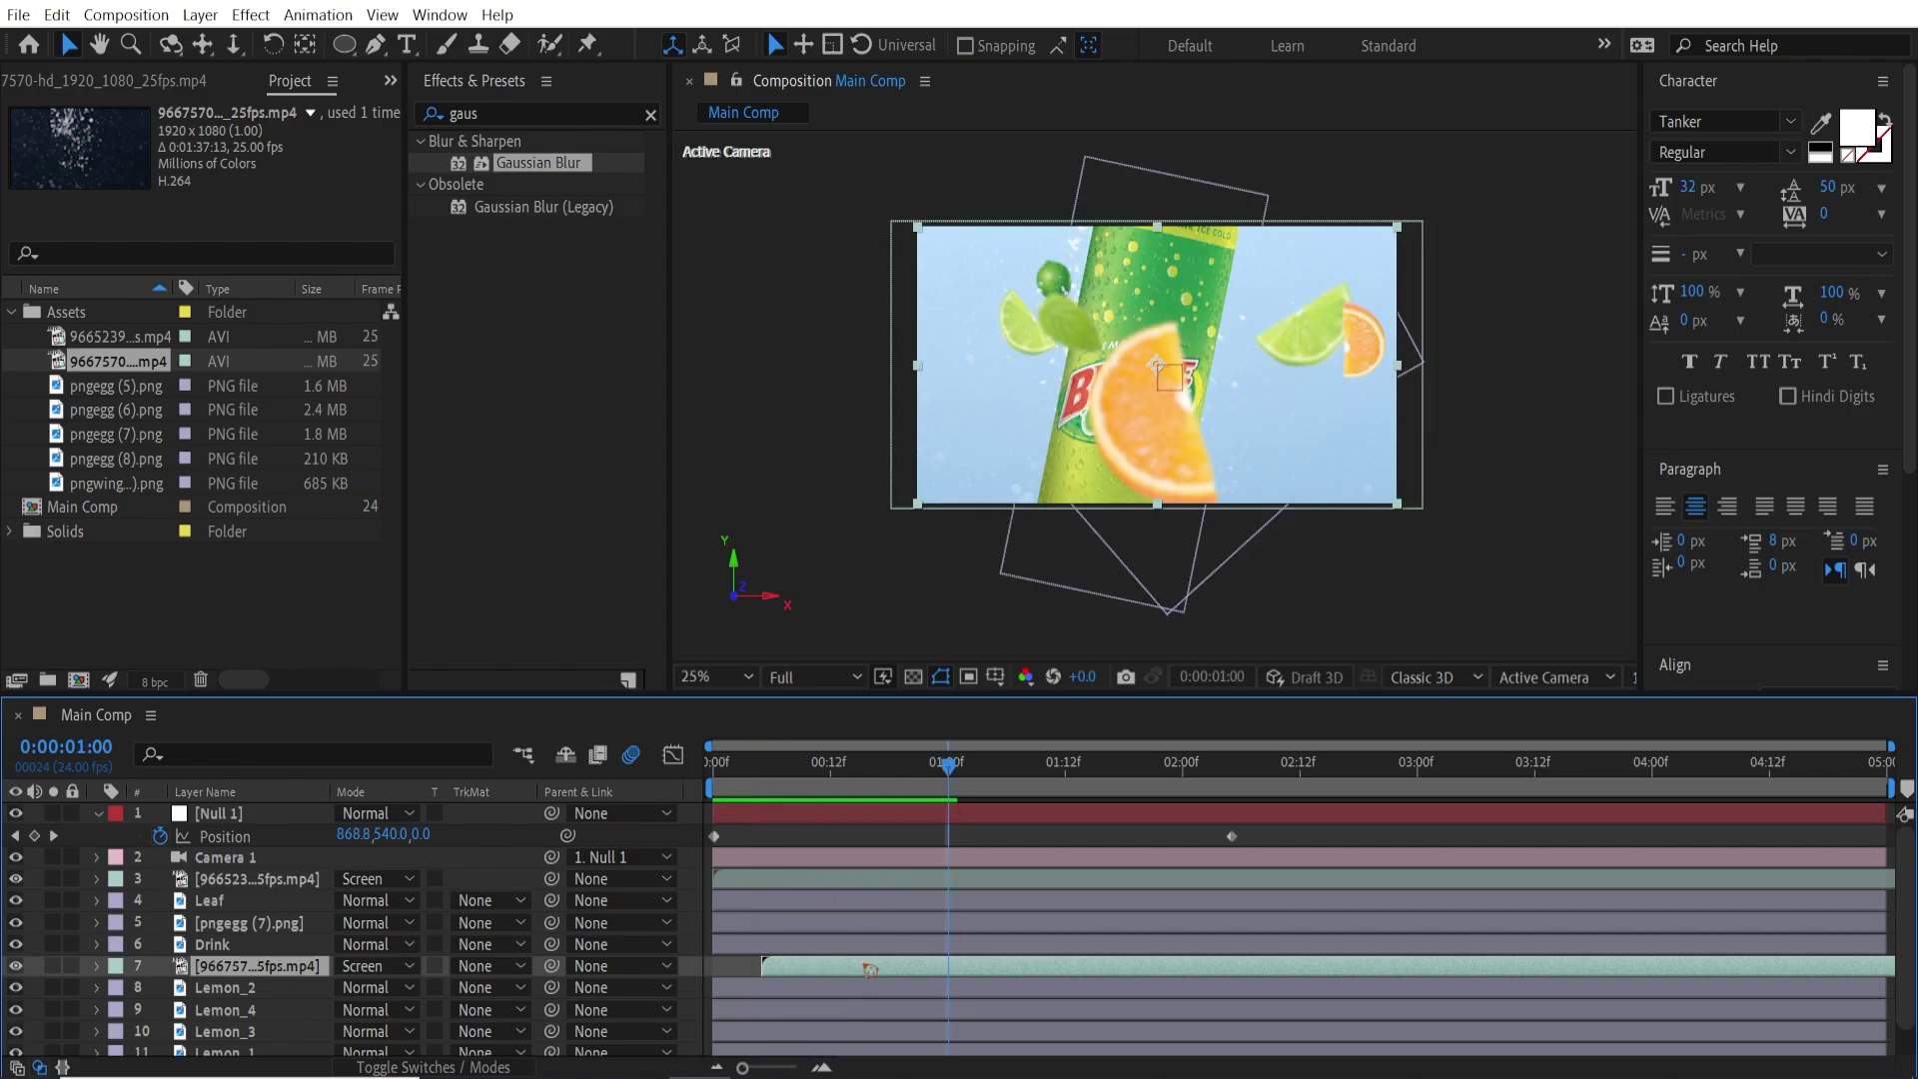
# Duplicate the splash footage, place the copy between pngegg (7).png and Drink, and preview the animation.
pyautogui.hotkey('ctrl', 'd')
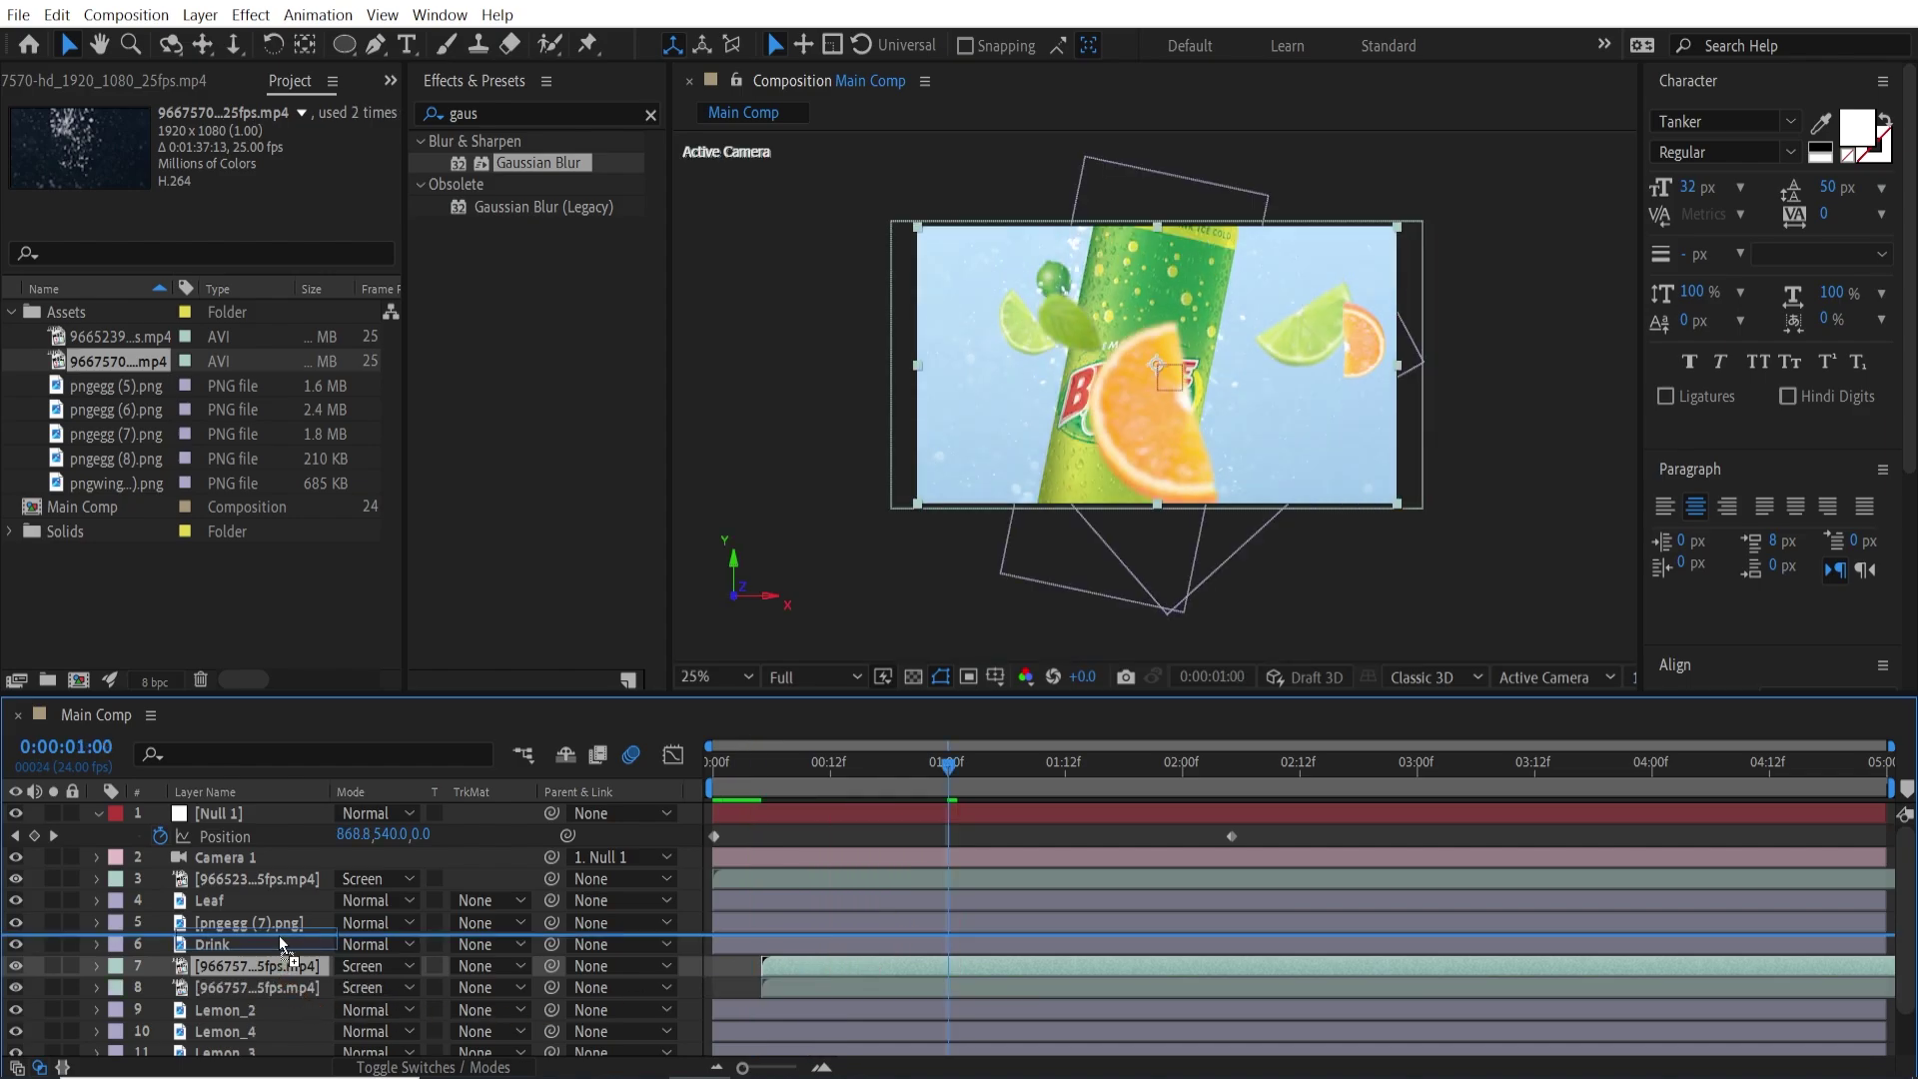
pyautogui.moveTo(288, 943); pyautogui.dragTo(287, 940)
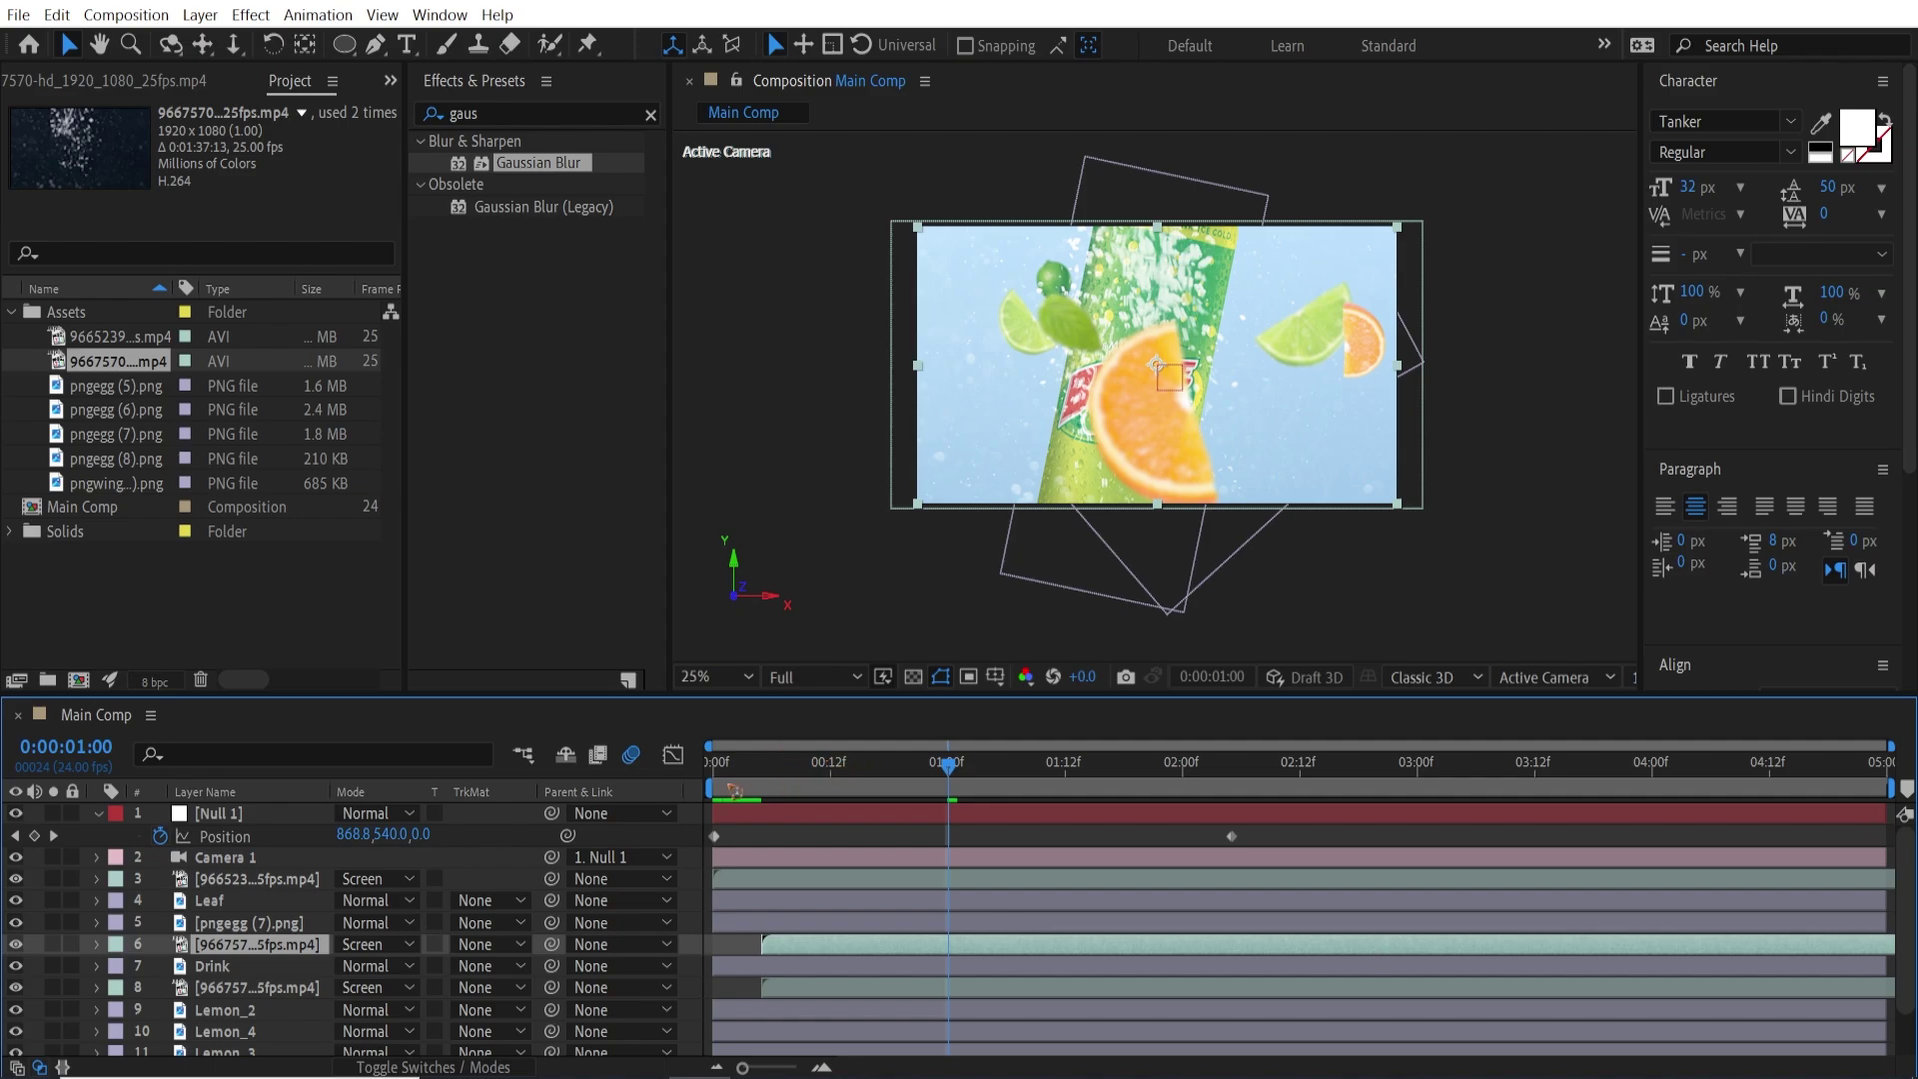
pyautogui.press('space')
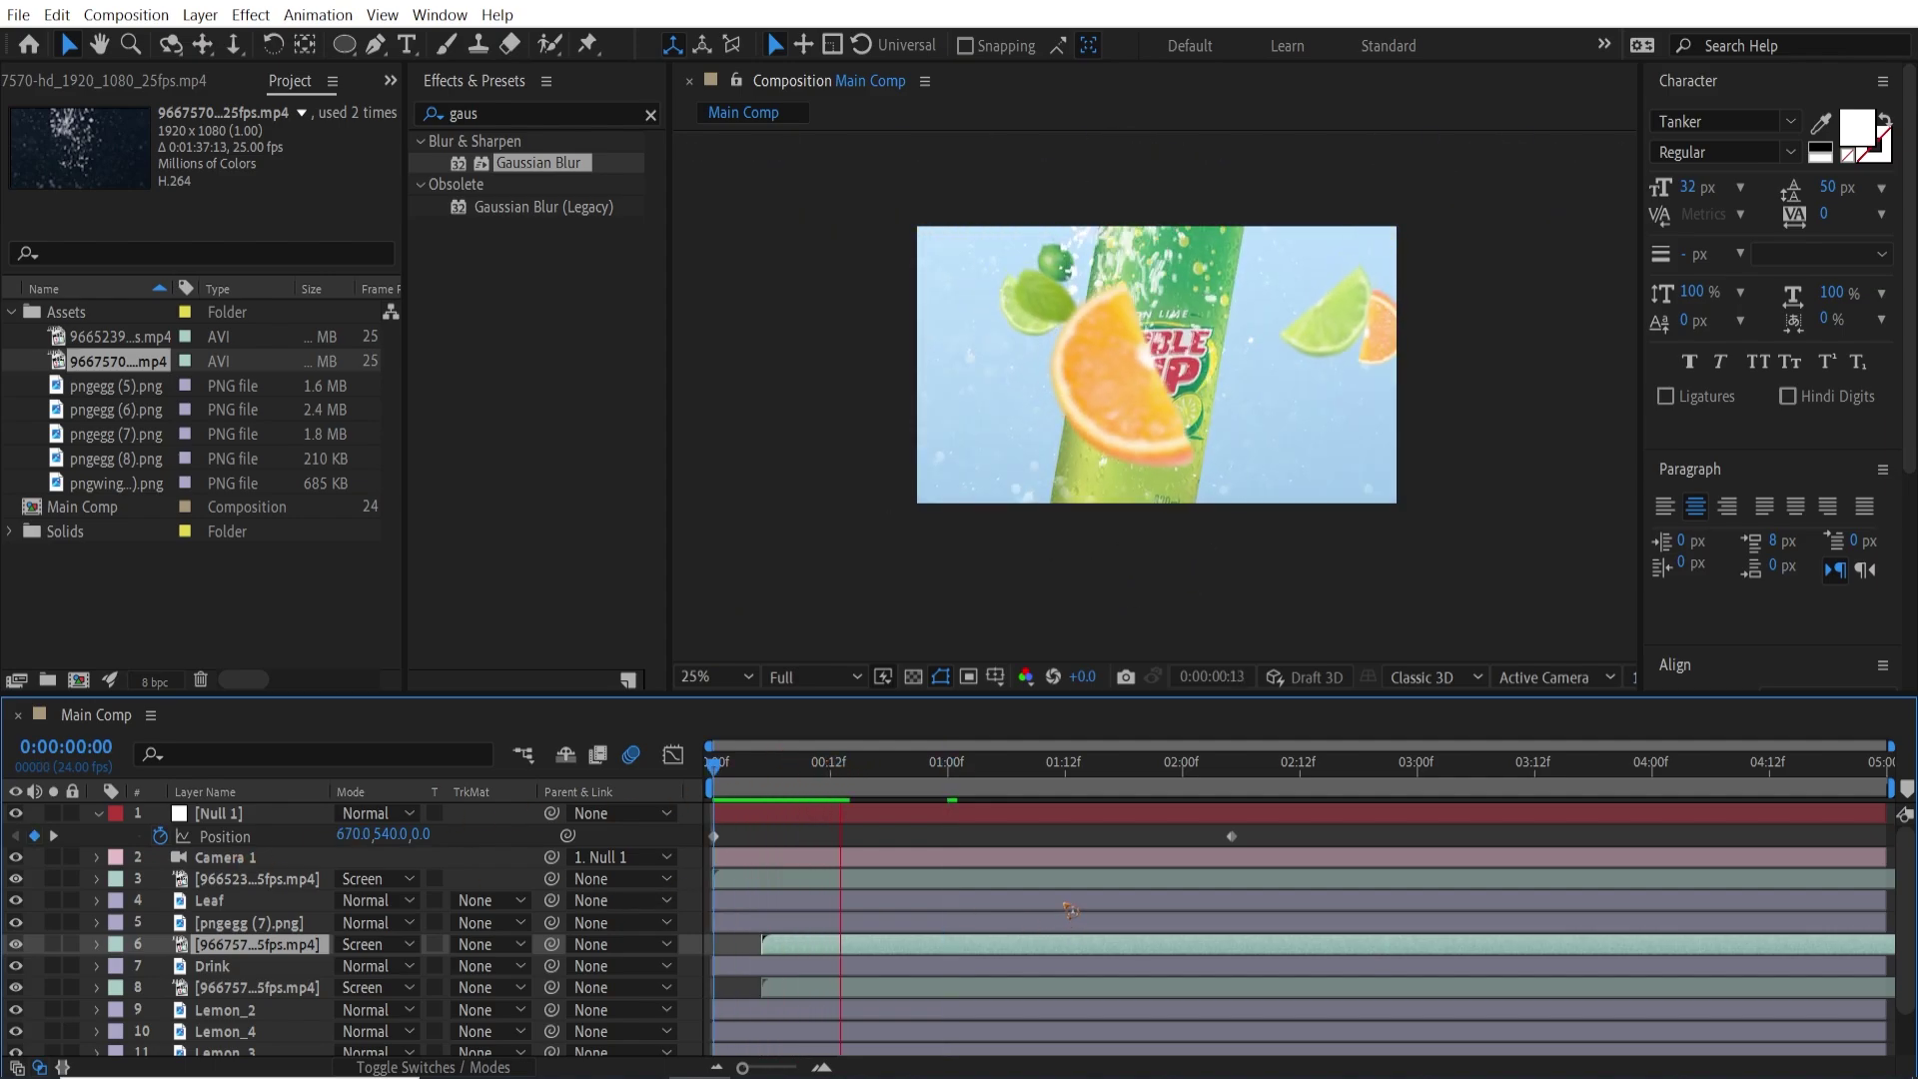
pyautogui.press('space')
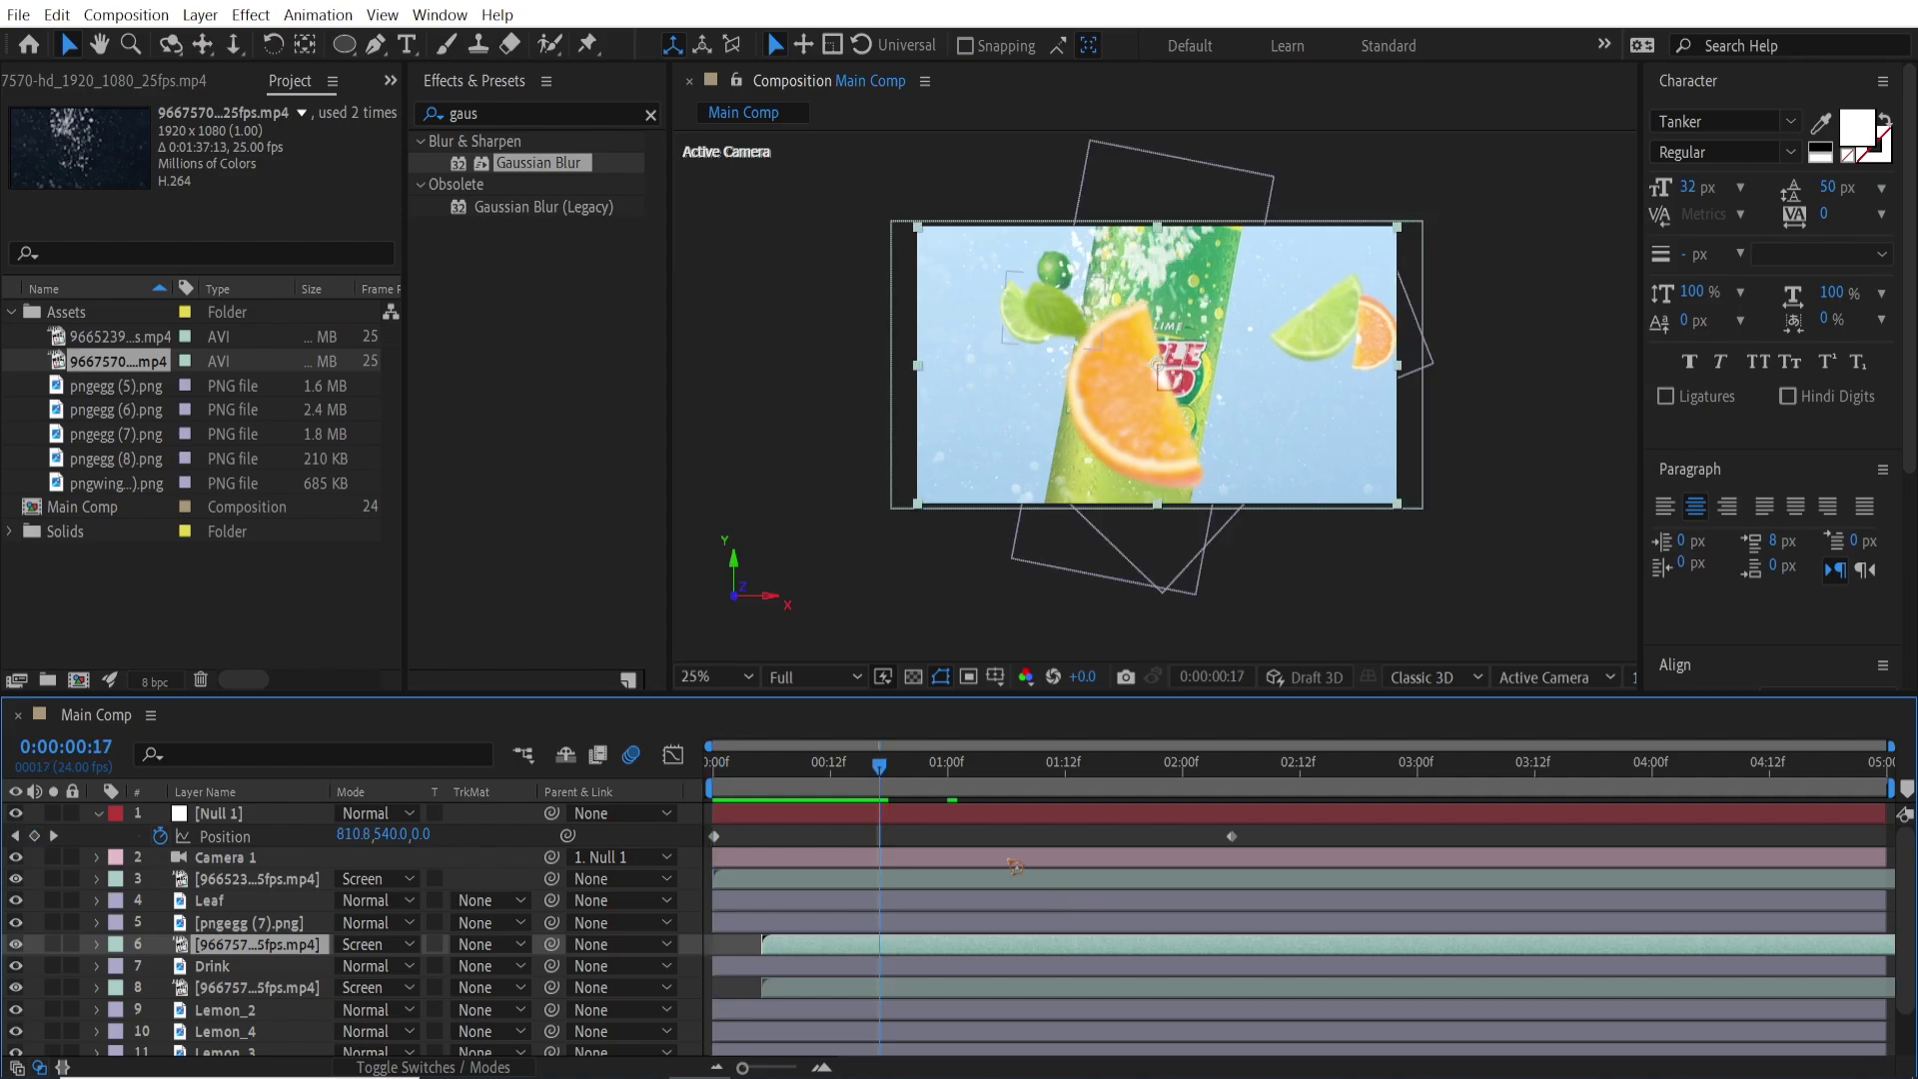
# Create an adjustment layer and place it between Camera 1 and the dark particle footage.
pyautogui.click(200, 14)
pyautogui.moveTo(240, 40)
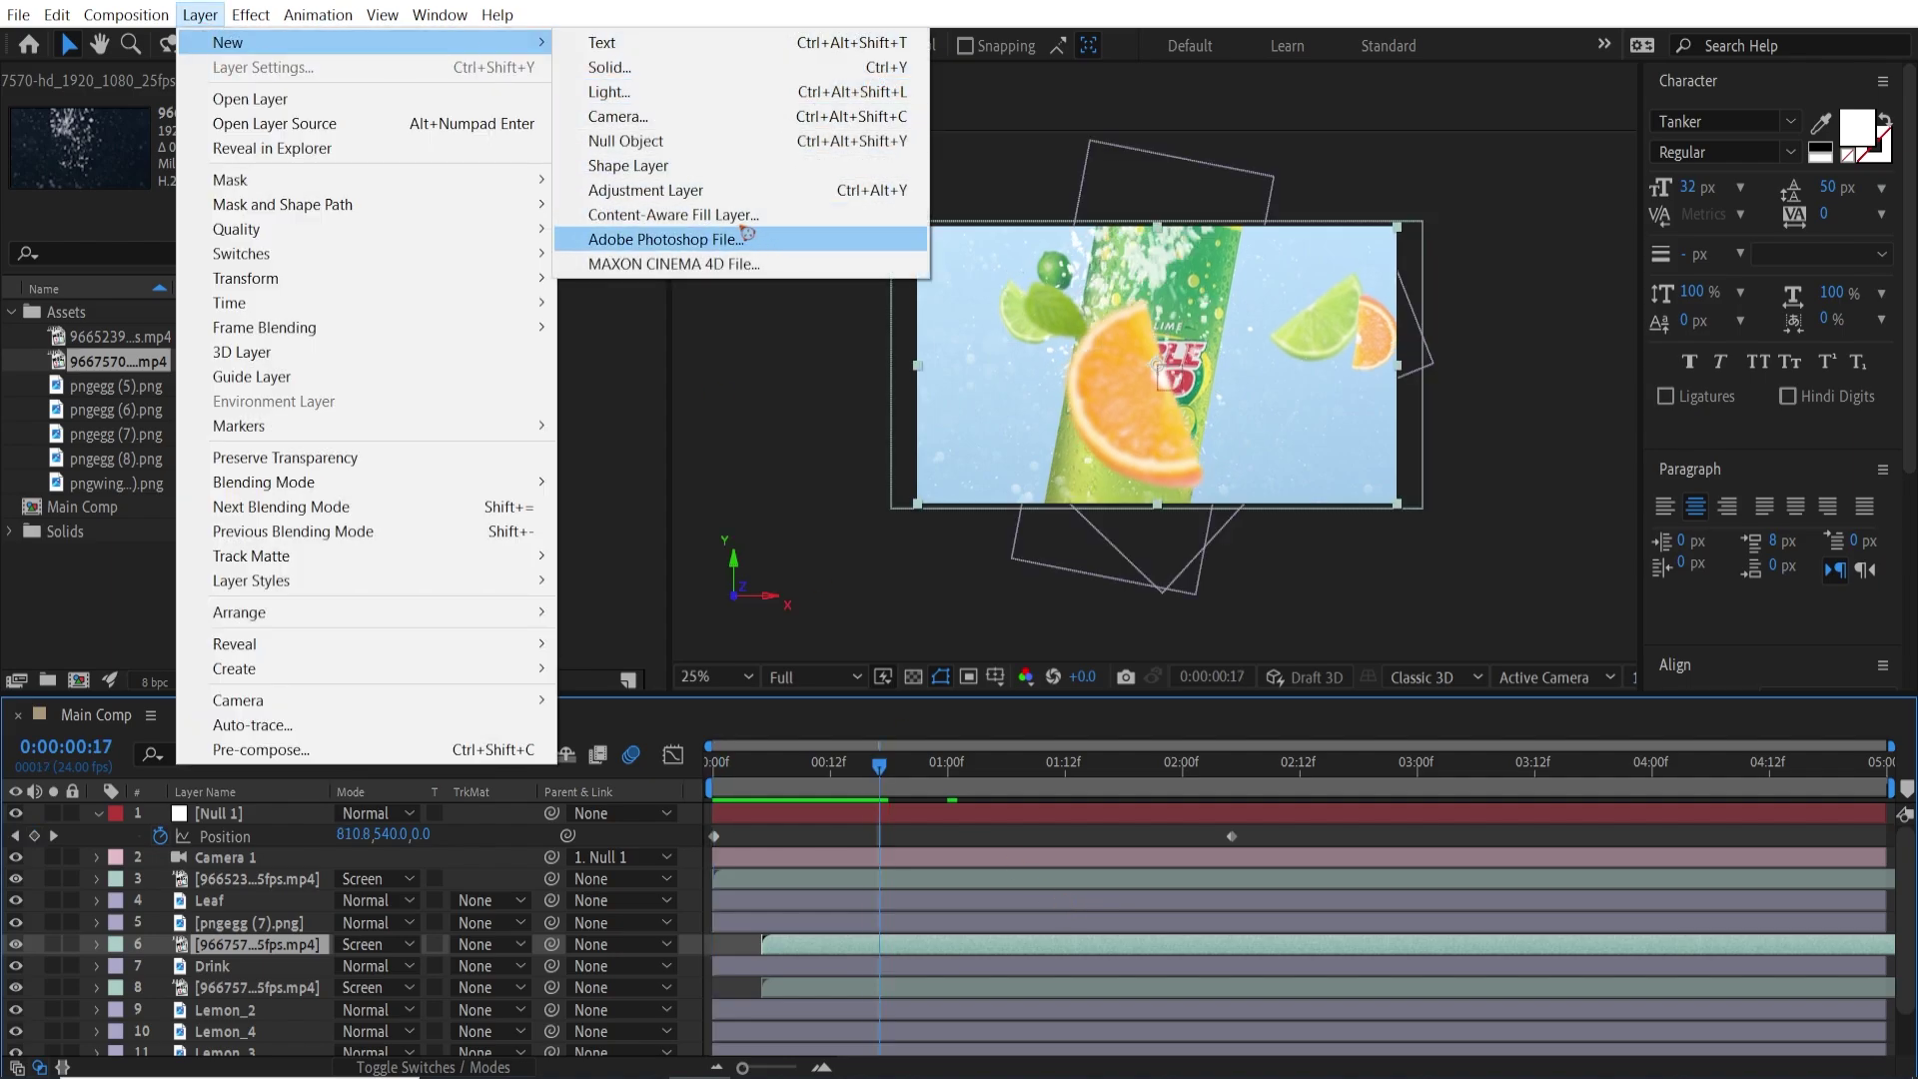
pyautogui.click(741, 192)
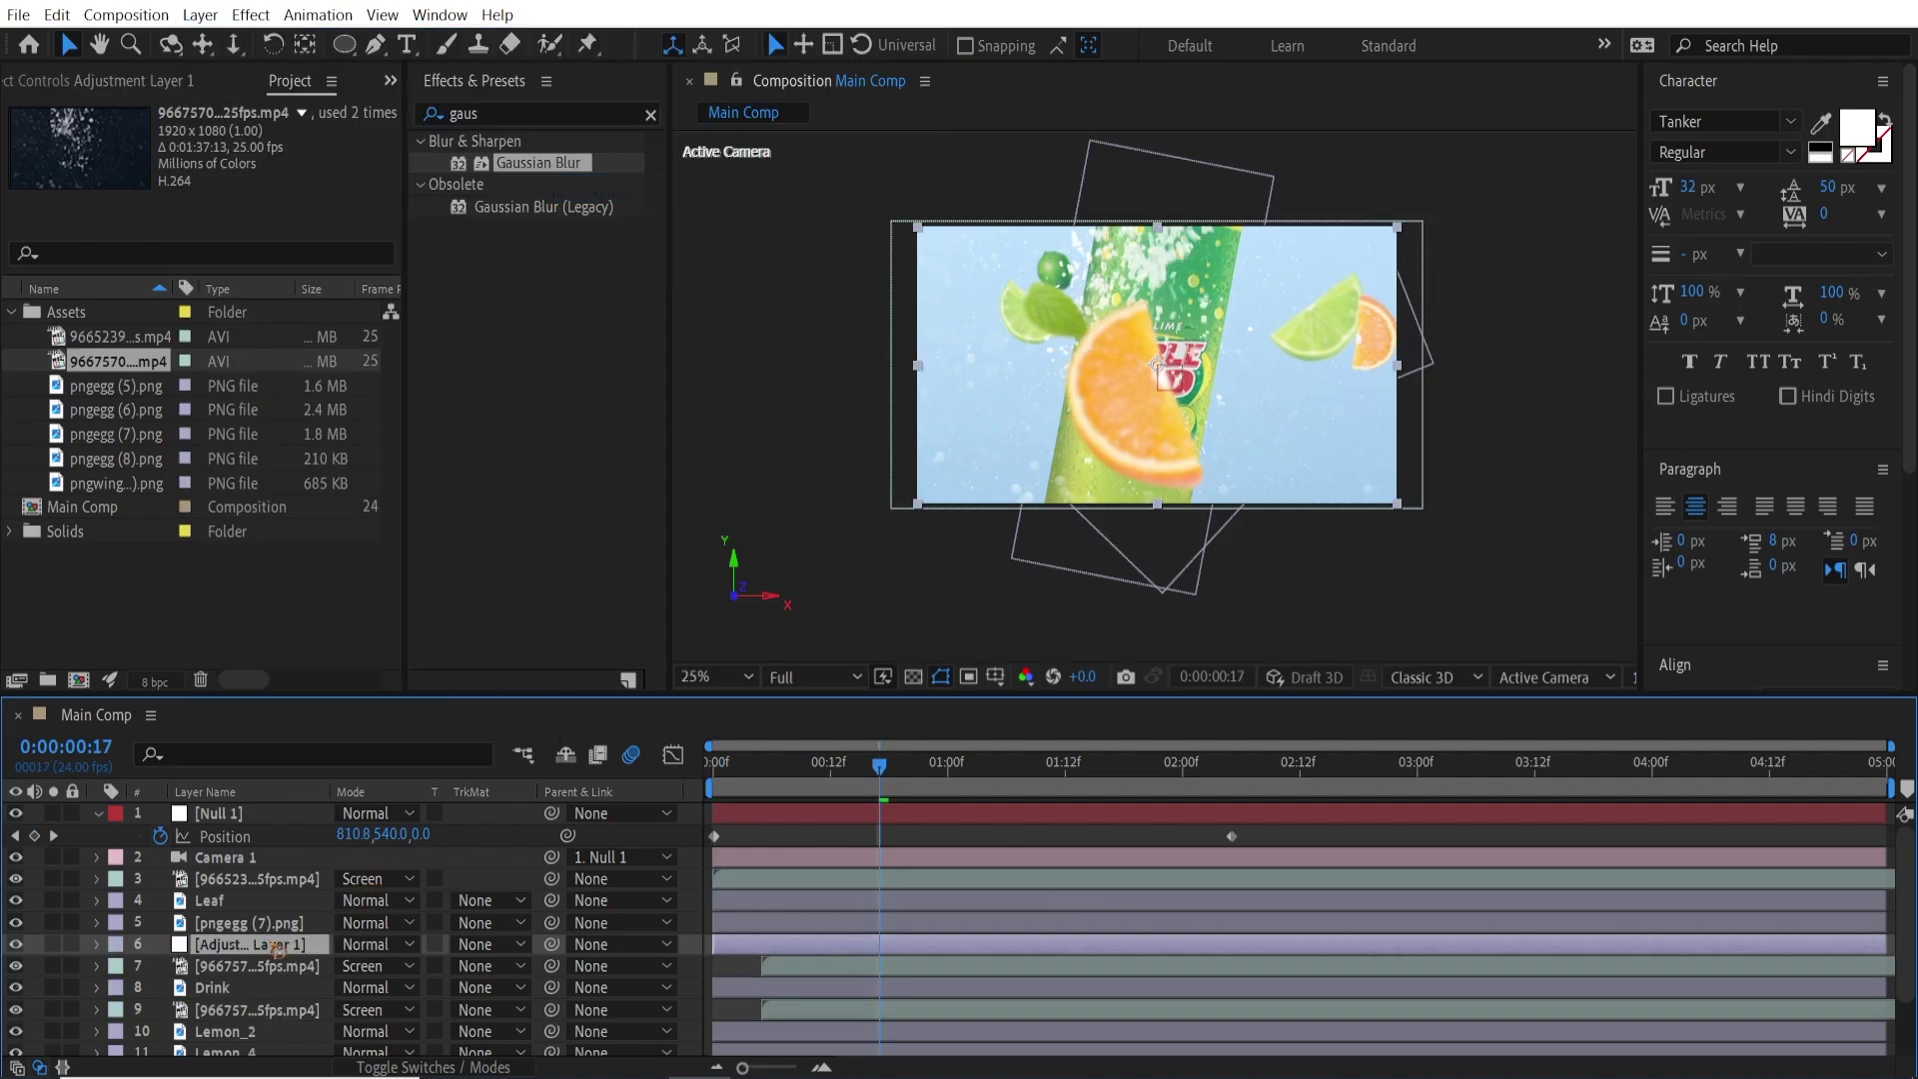
pyautogui.moveTo(290, 943); pyautogui.dragTo(355, 865)
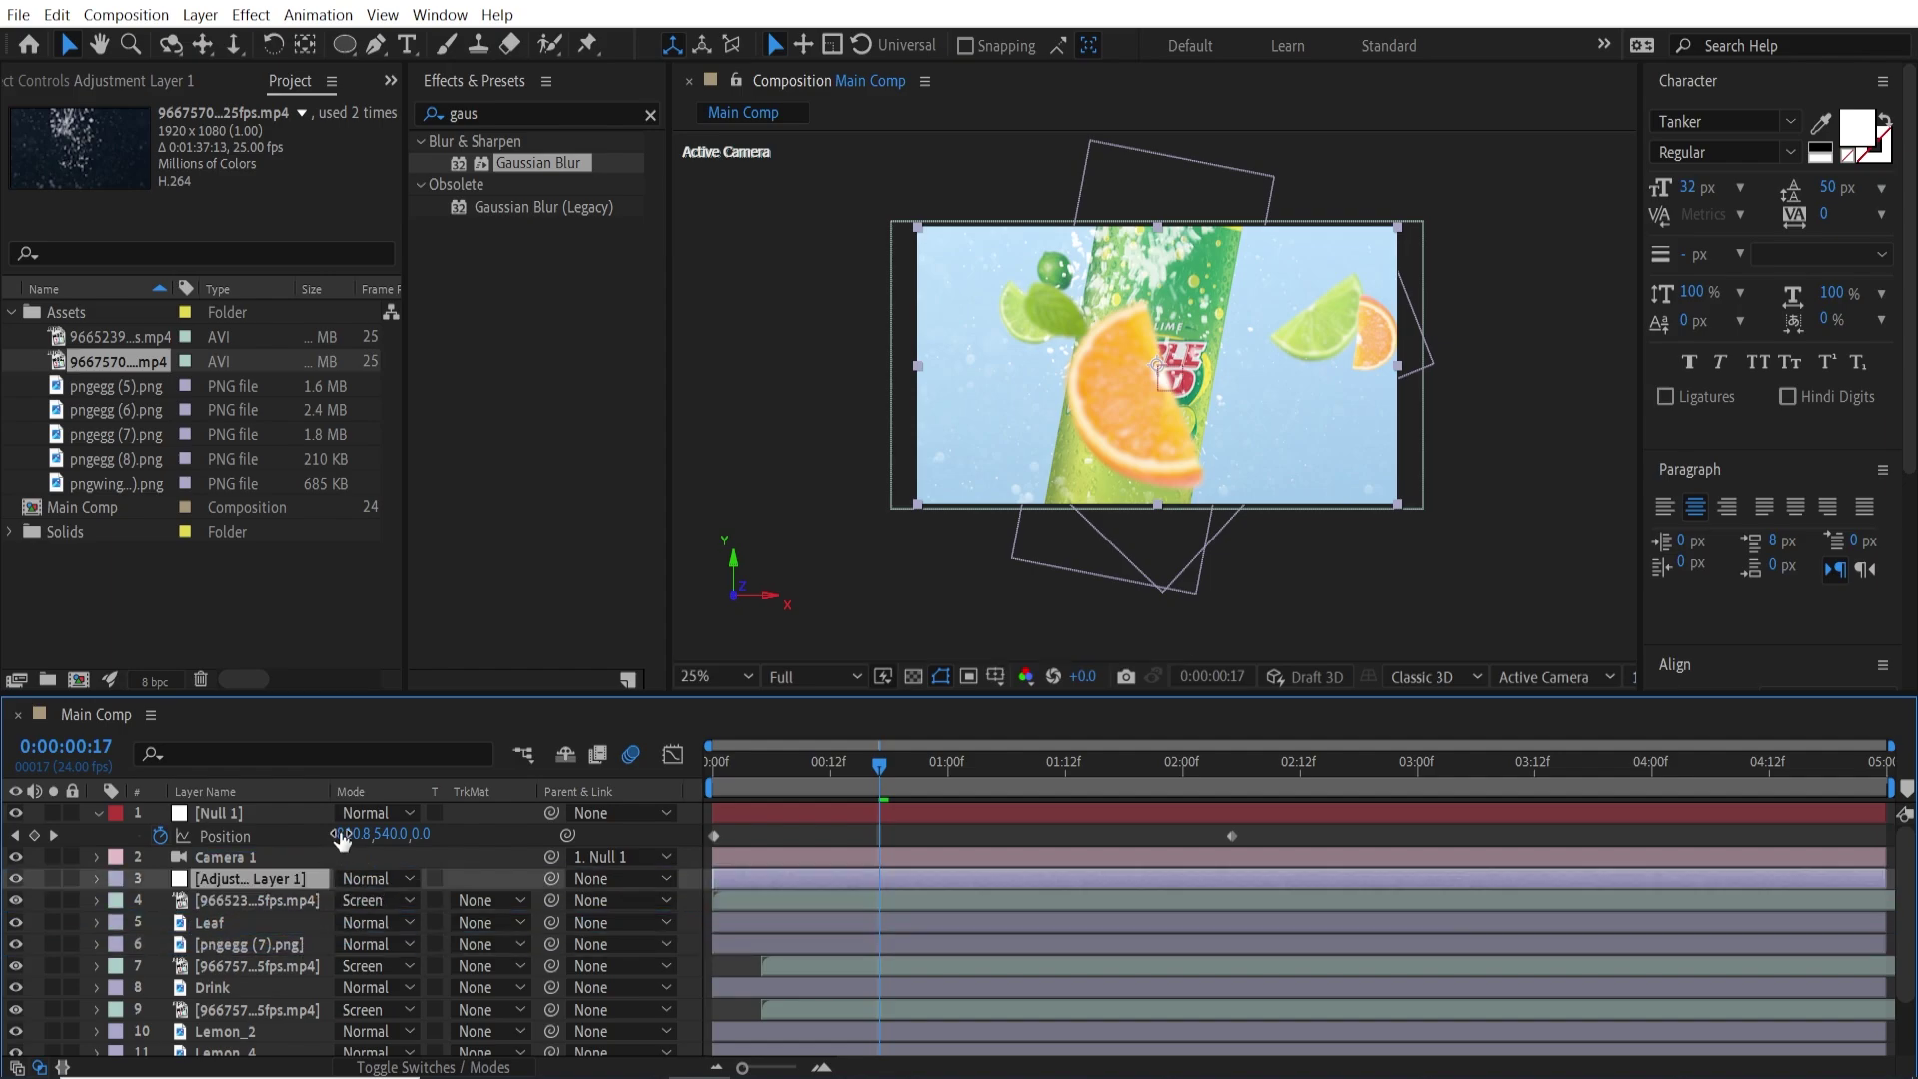
# Darken the shadows and midtones with a Curves effect on the adjustment layer's RGB channel and preview the result from the start.
pyautogui.click(516, 110)
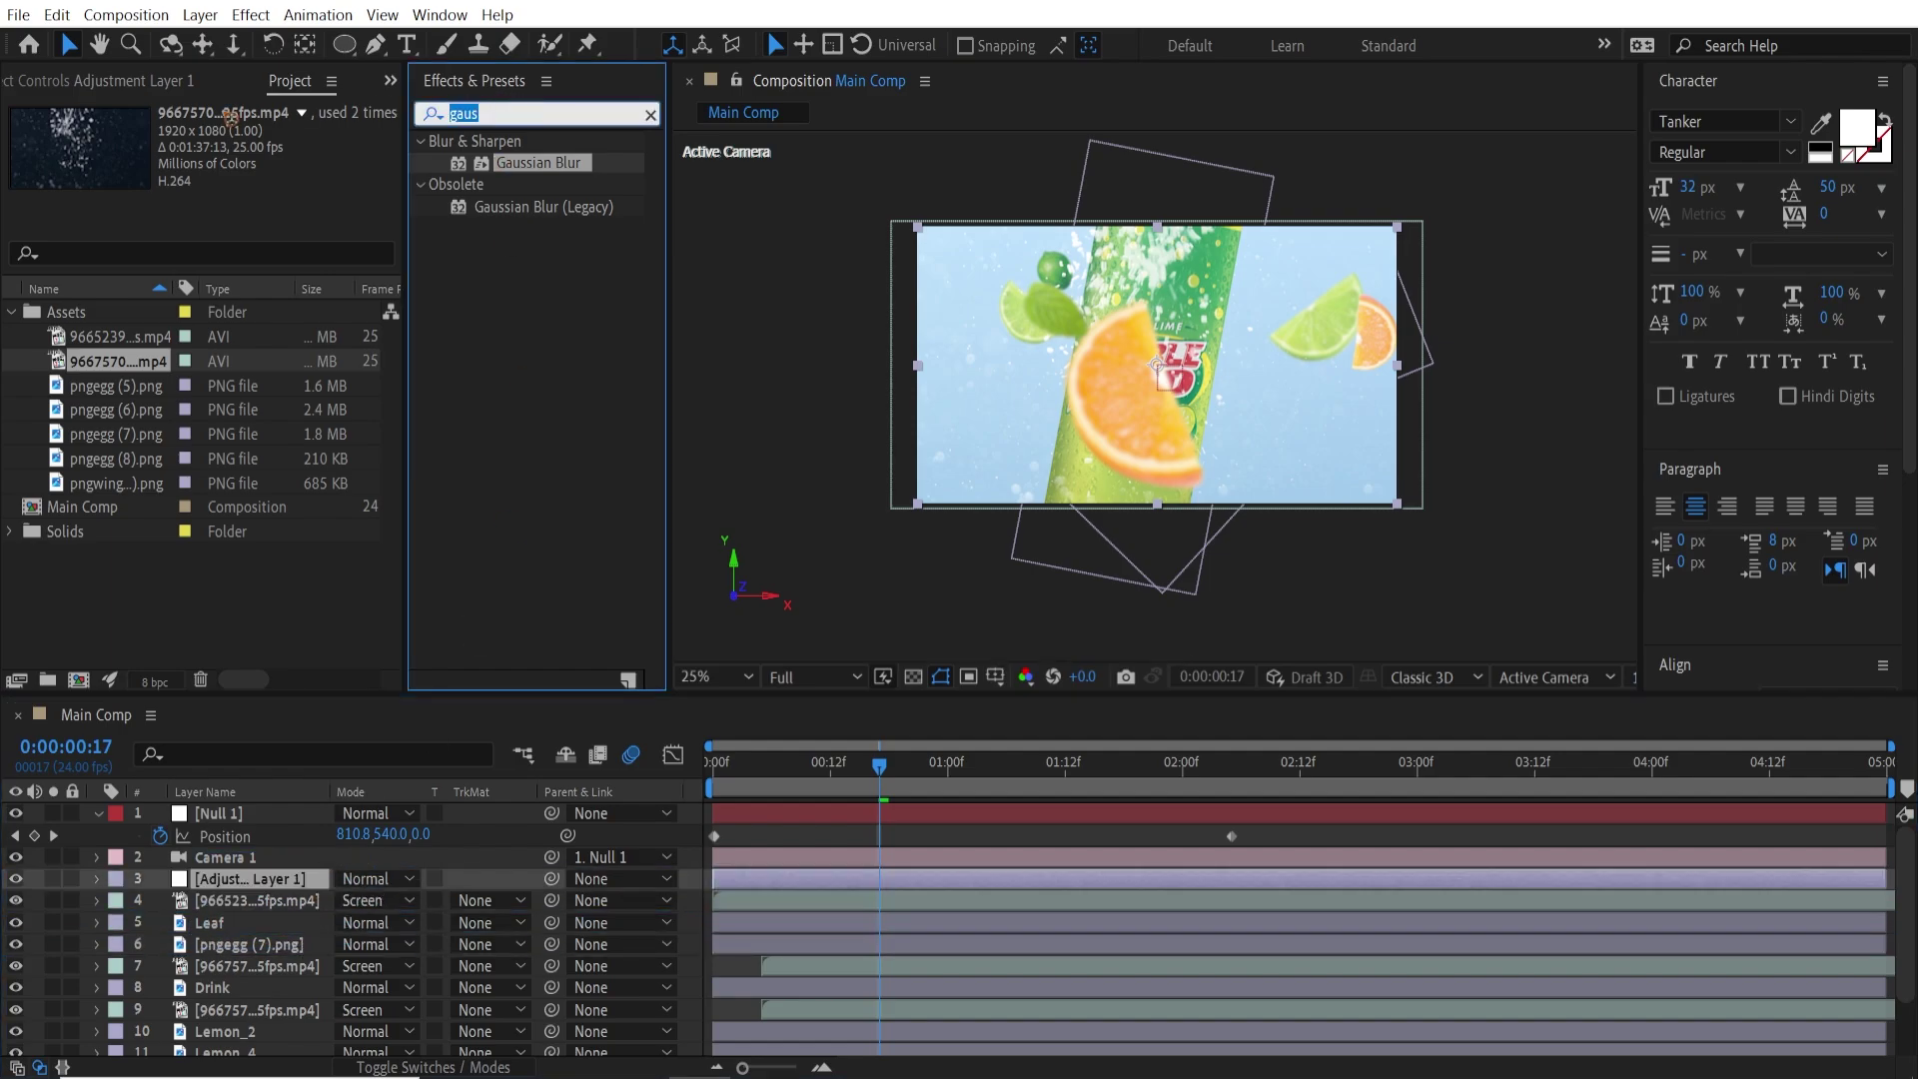
pyautogui.write('curves')
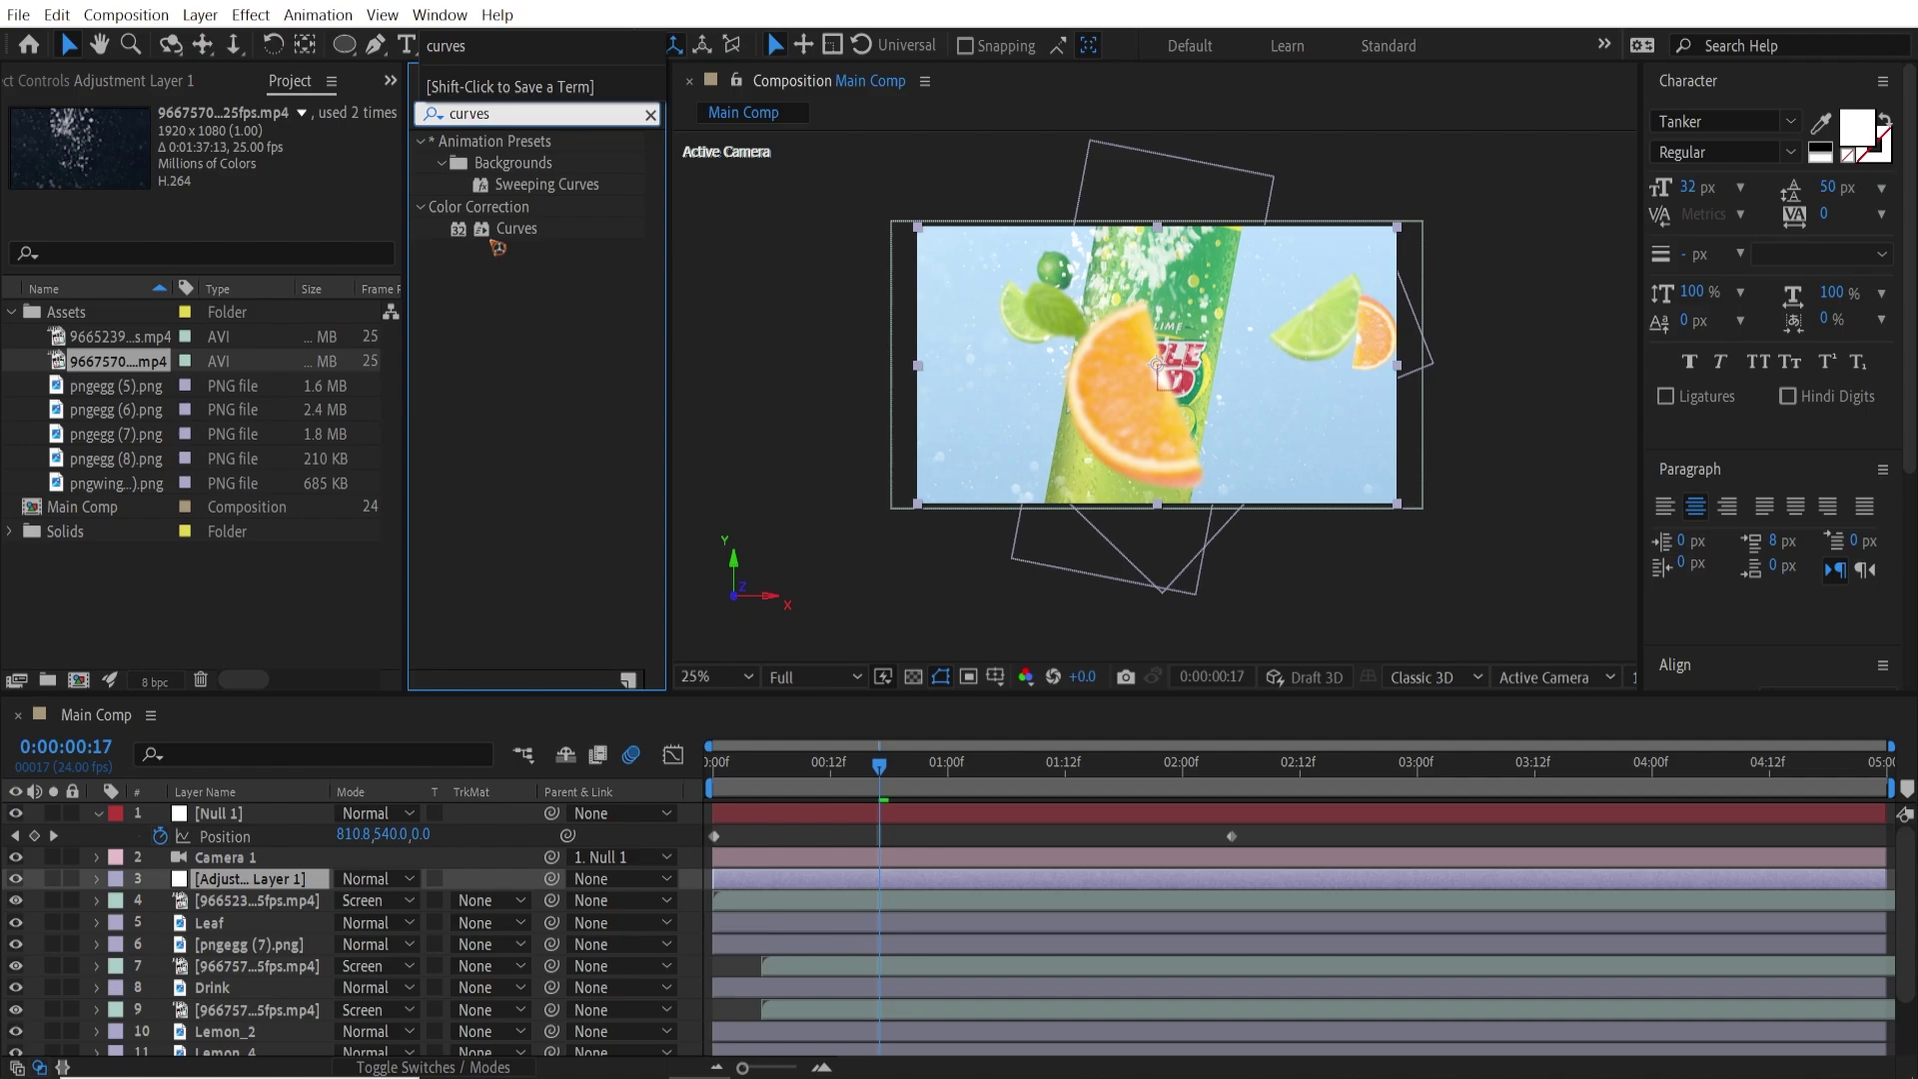
pyautogui.moveTo(497, 247); pyautogui.dragTo(313, 883)
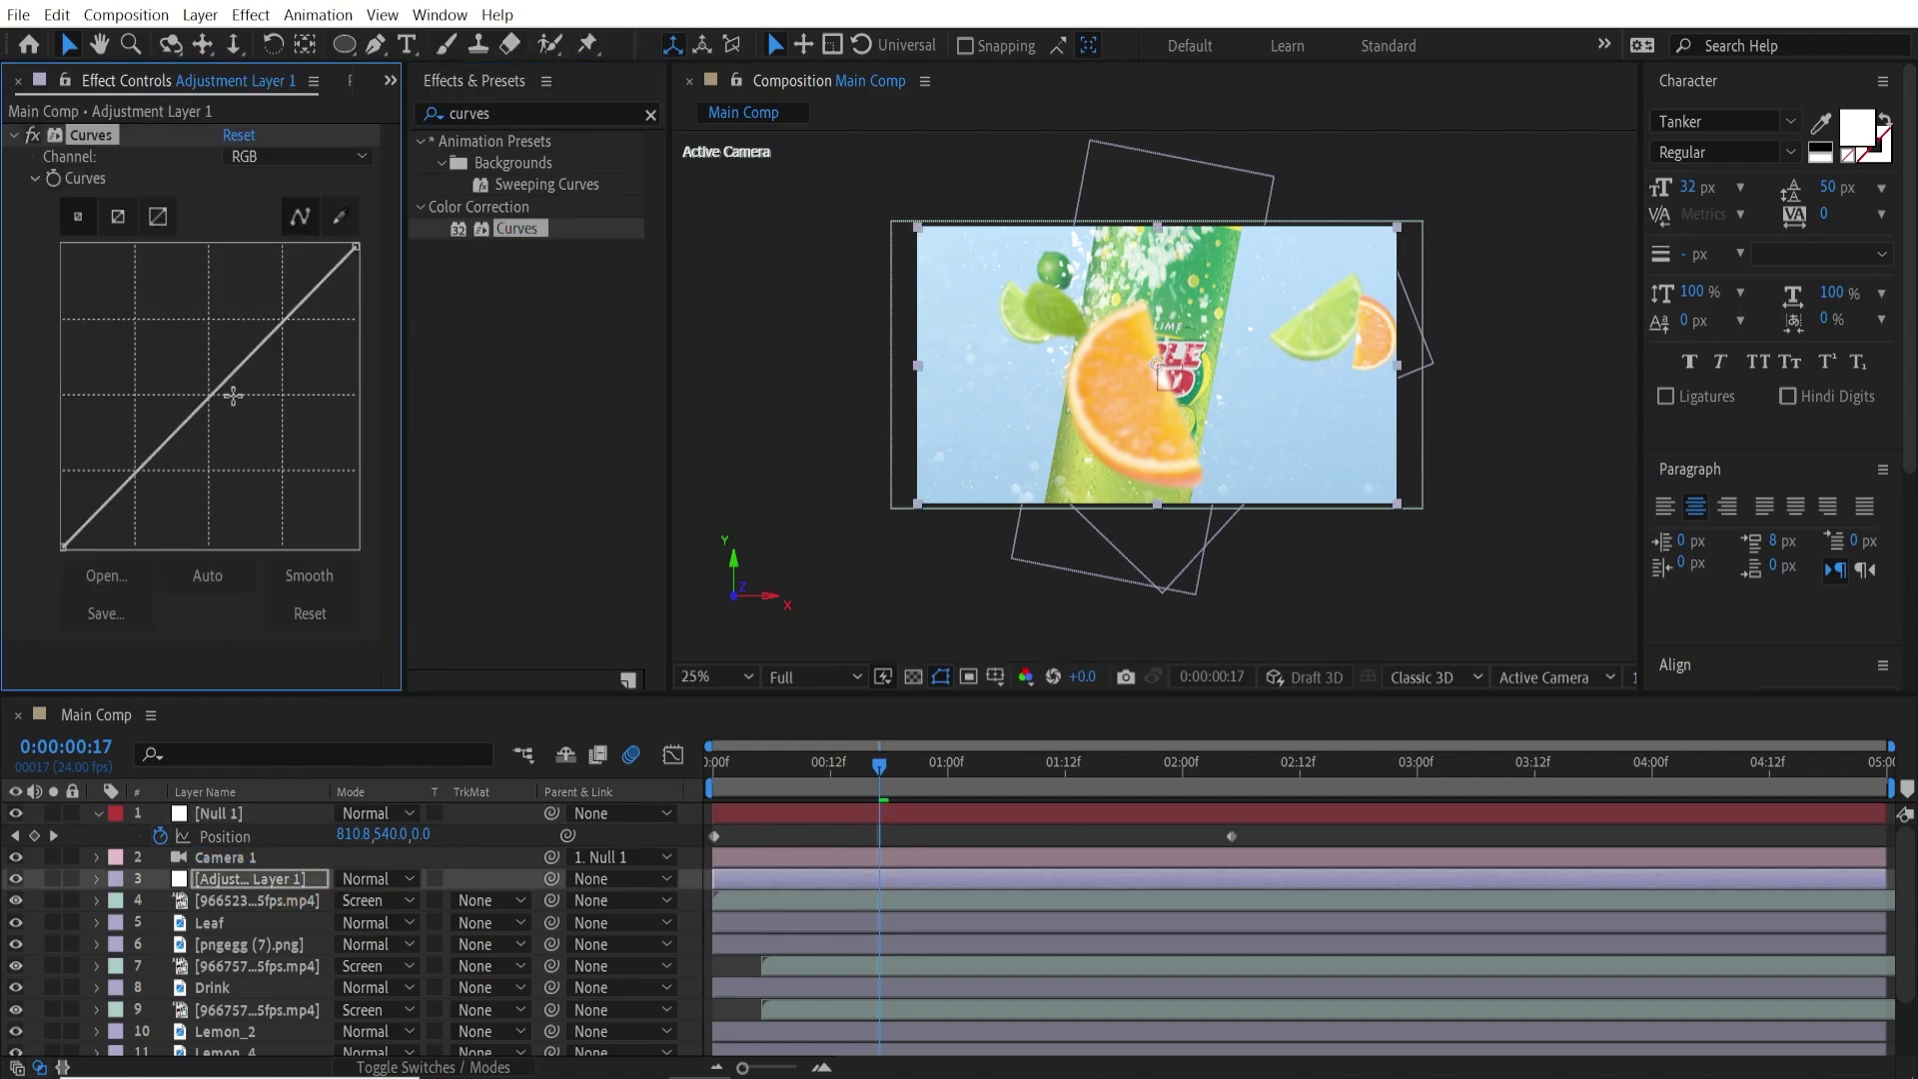
pyautogui.moveTo(217, 393); pyautogui.dragTo(233, 402)
pyautogui.moveTo(152, 466); pyautogui.dragTo(137, 520)
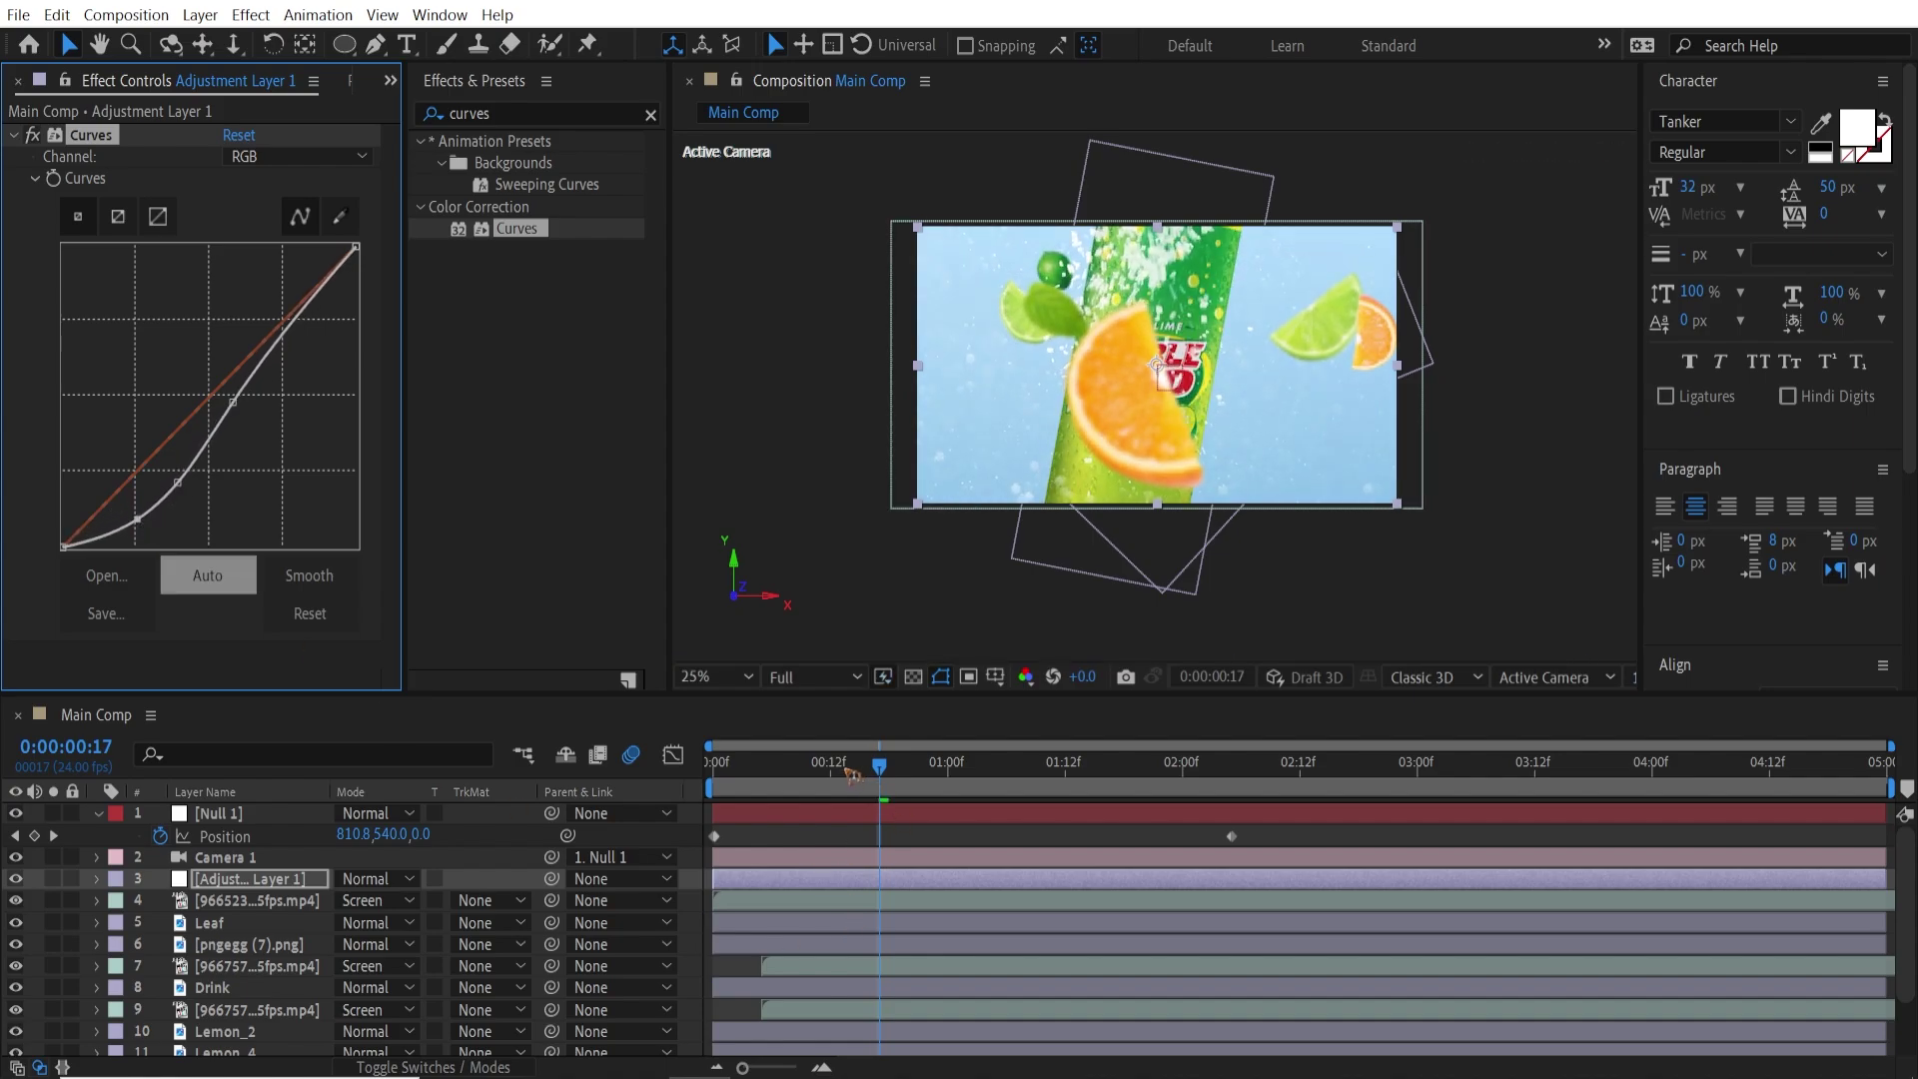
pyautogui.press('space')
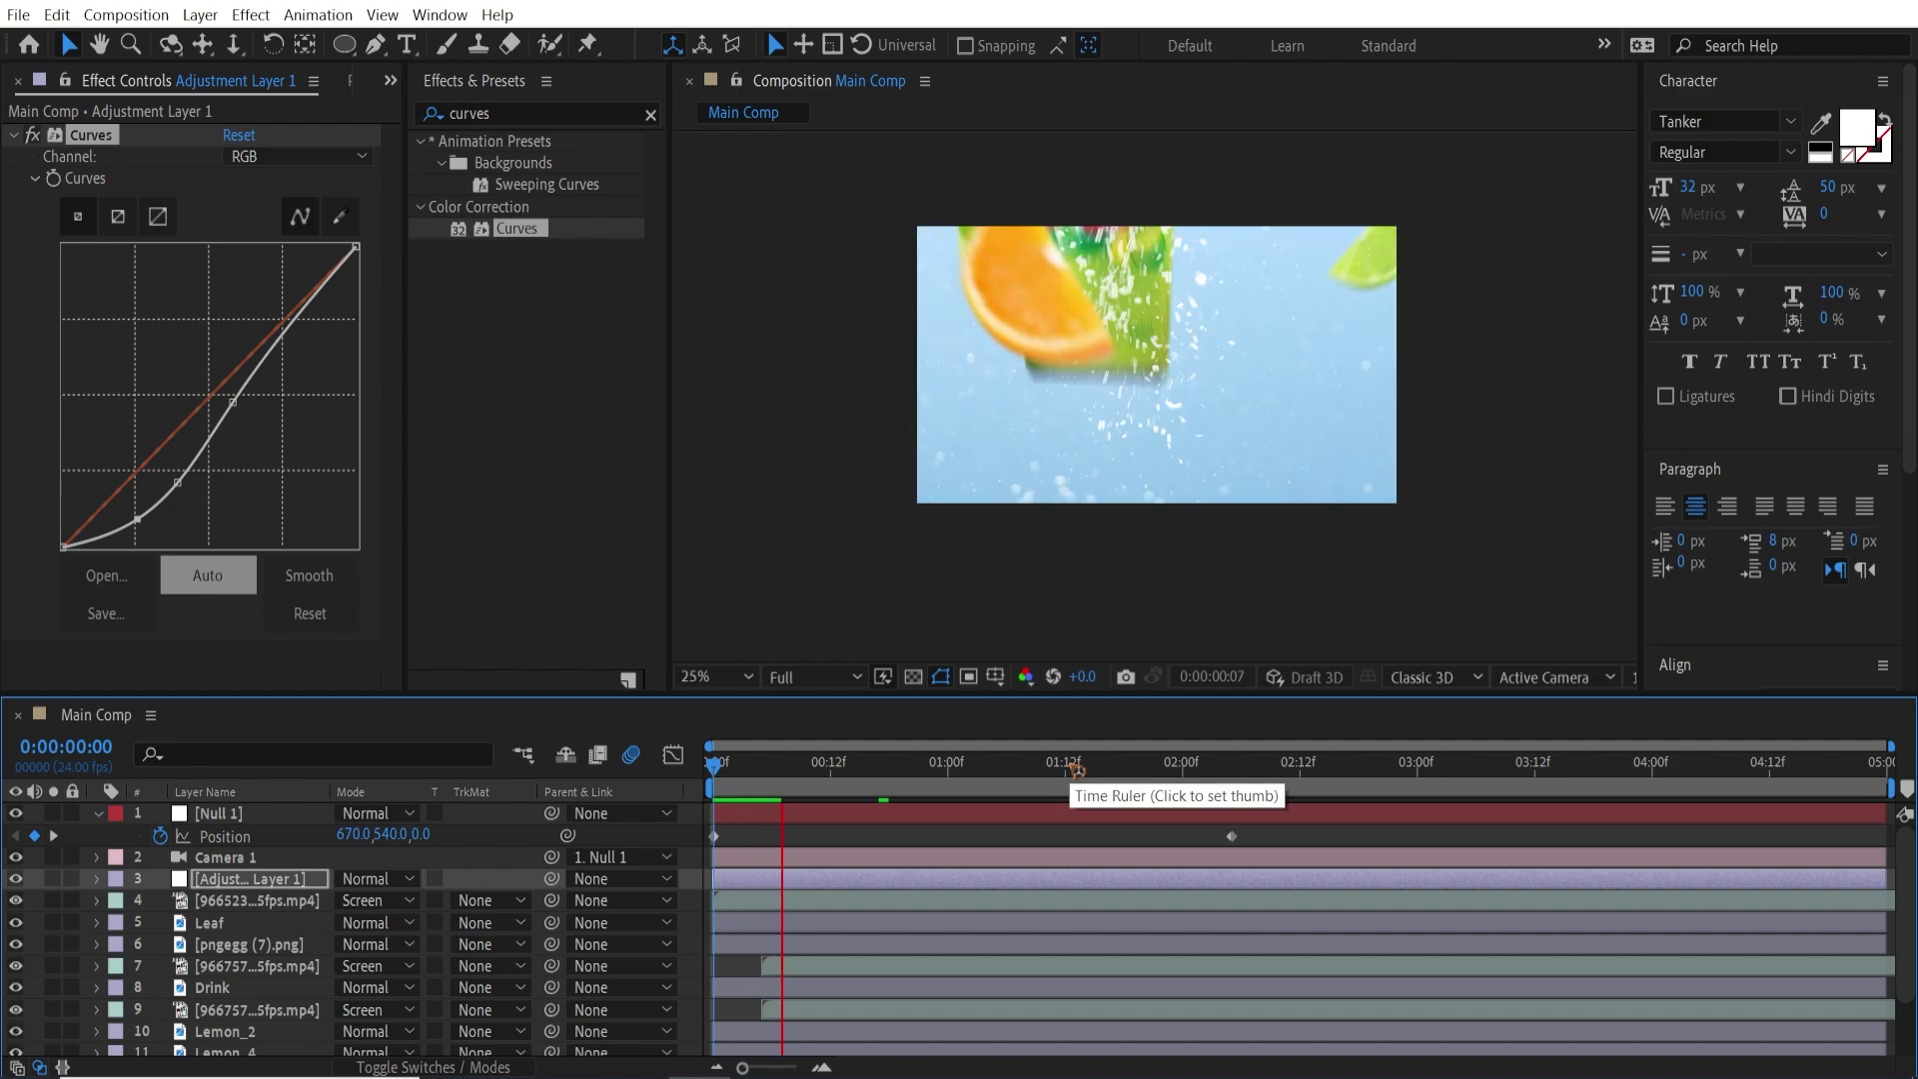